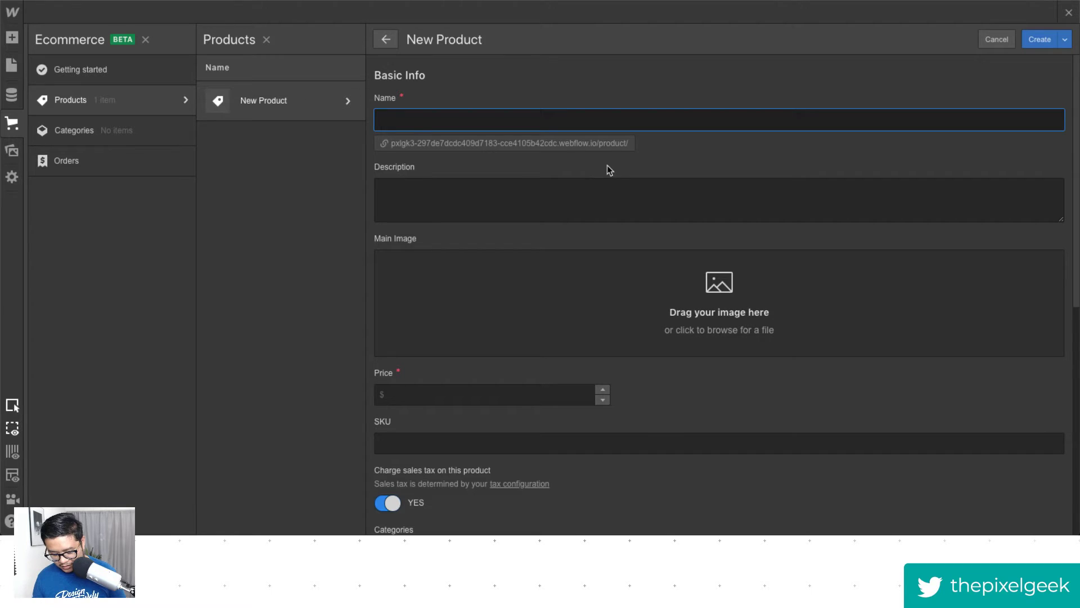
Name the new product "Pixel Geek T-Shirt".
{"action": "type", "text": "Mak"}
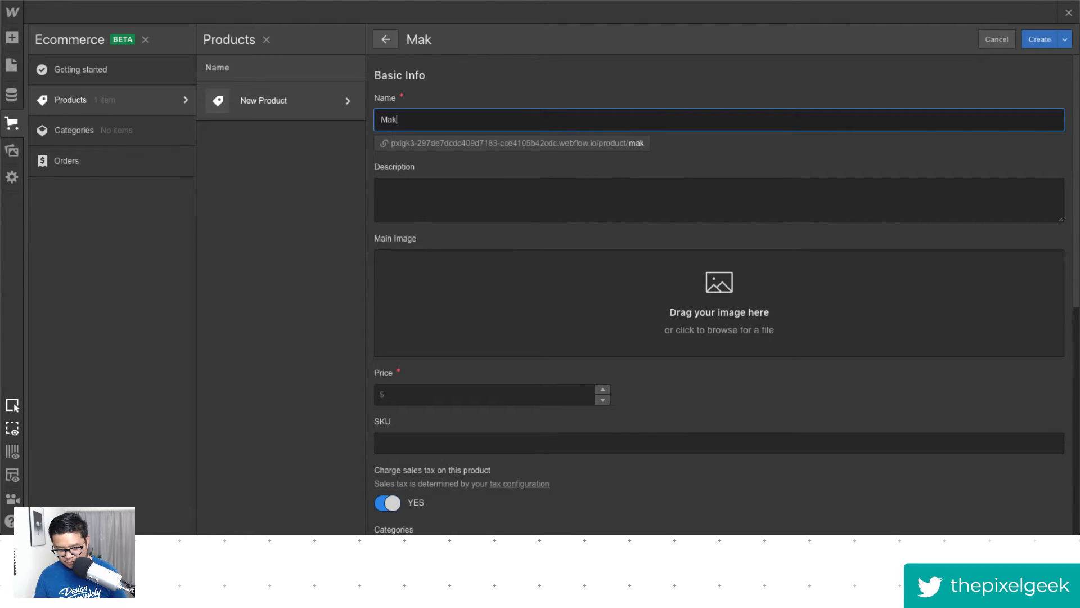
{"action": "key", "text": "BackSpace"}
{"action": "key", "text": "BackSpace"}
{"action": "key", "text": "BackSpace"}
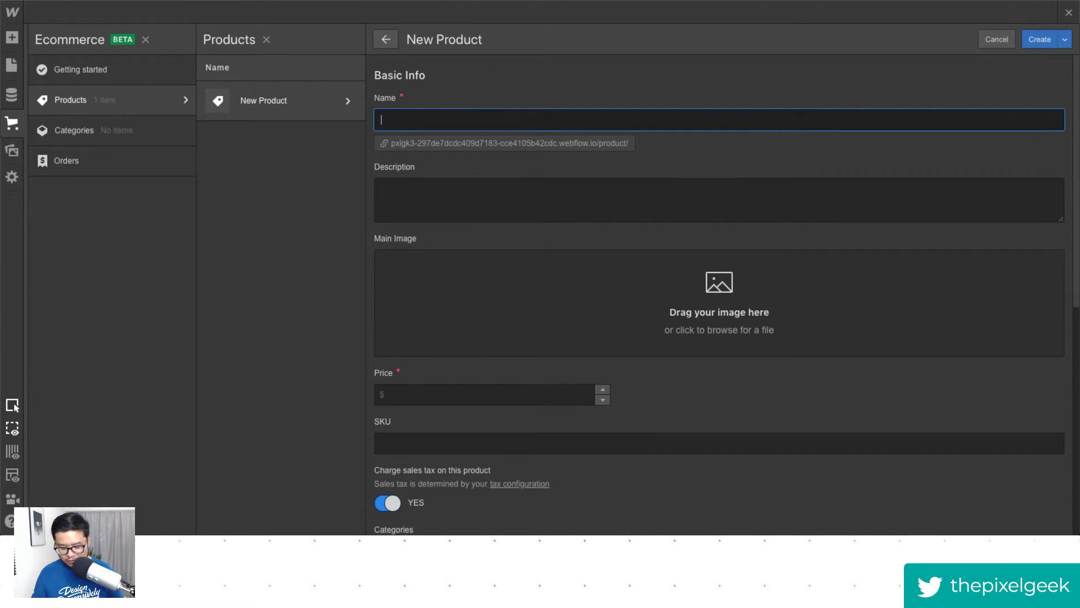
{"action": "type", "text": "P"}
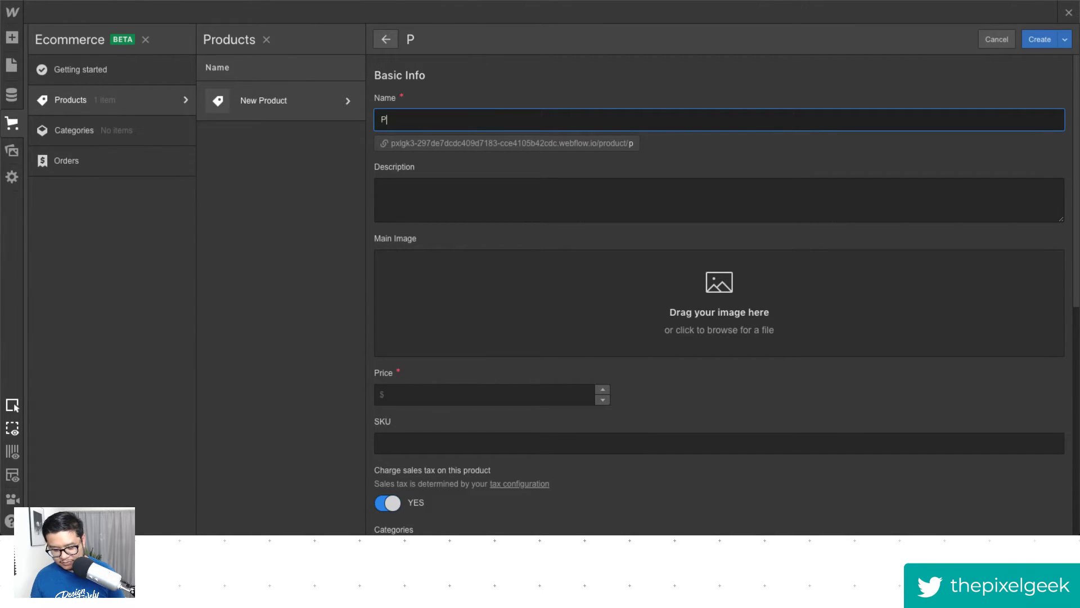
{"action": "type", "text": "ixel Geek T-"}
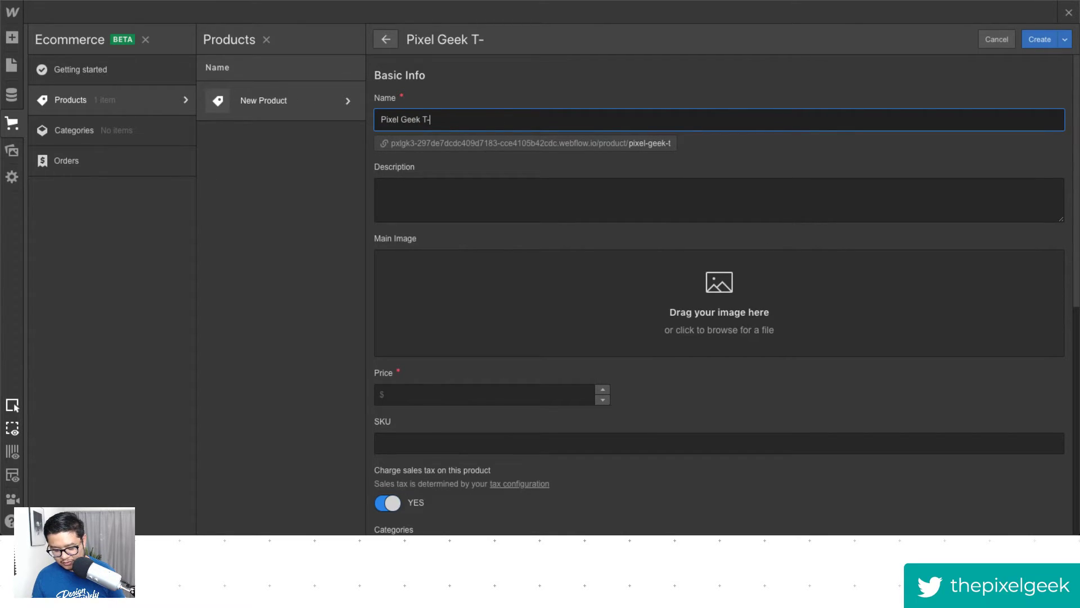
{"action": "type", "text": "Shirt"}
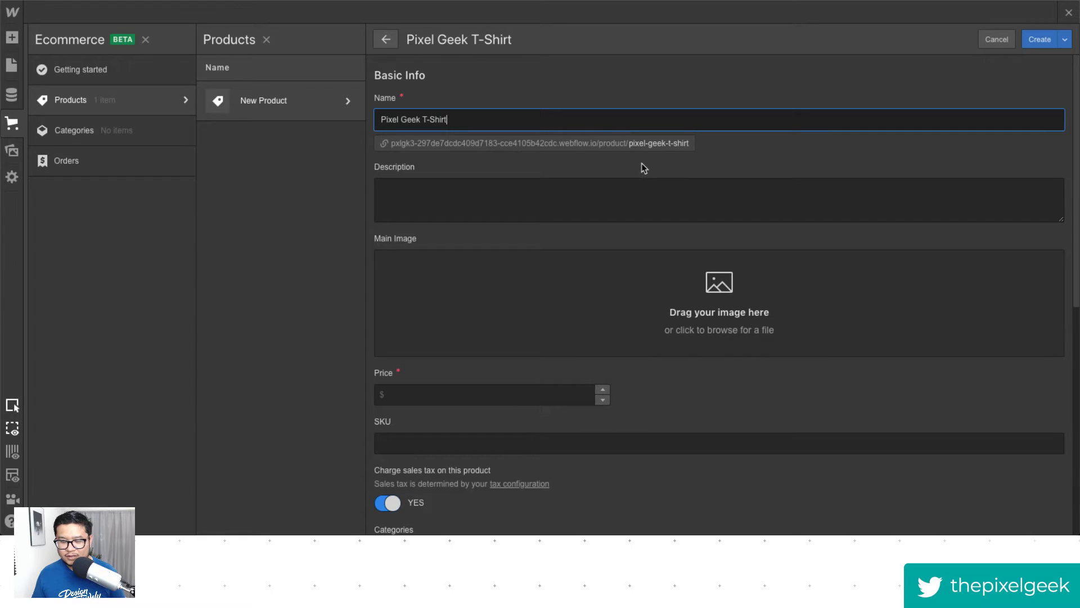
Enter the product description "Wear this shirt if you like to make the web beautiful".
{"action": "left_click", "coordinate": [613, 182]}
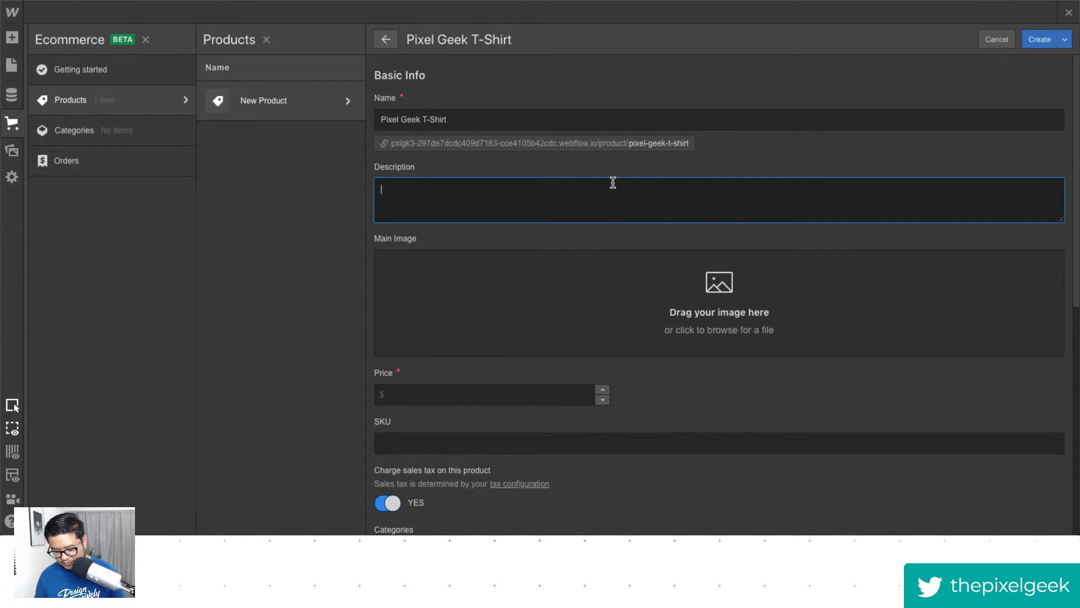
{"action": "type", "text": "Tagline"}
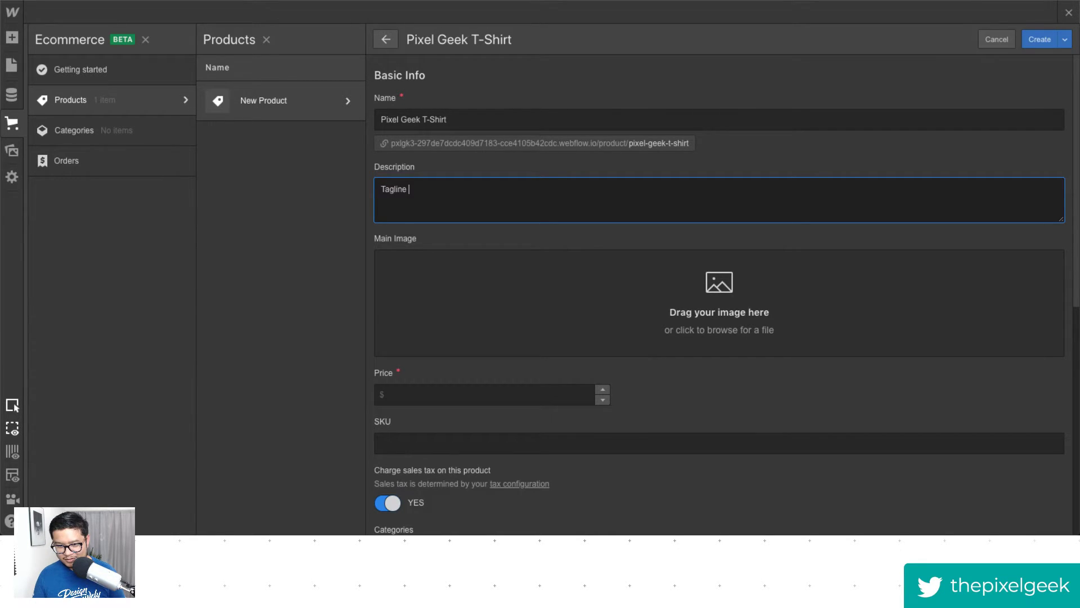
{"action": "key", "text": "ctrl+a"}
{"action": "type", "text": "Wear "}
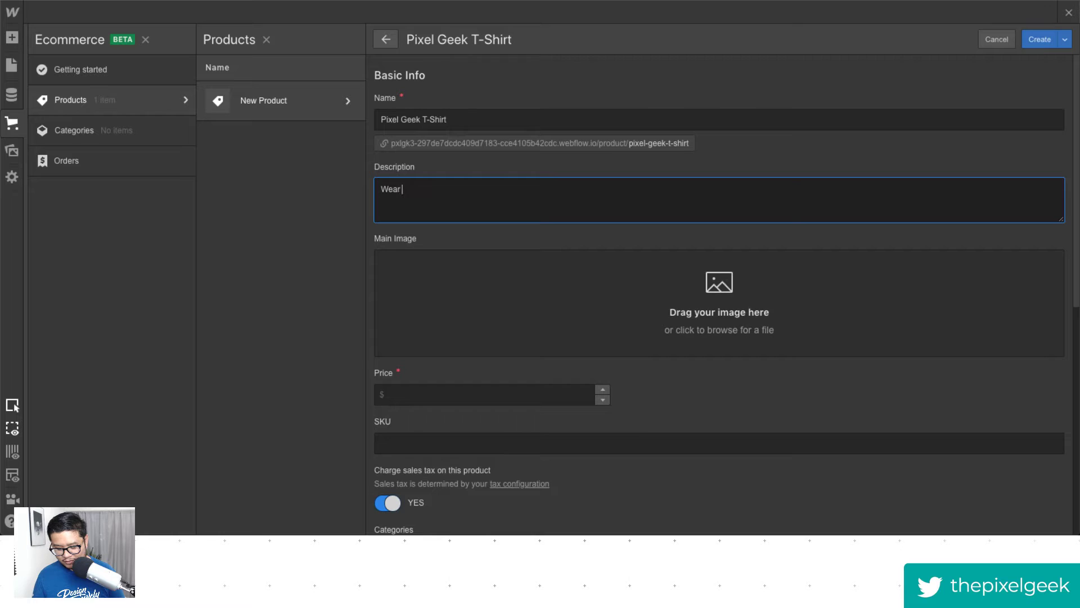
{"action": "type", "text": "this shirt if y"}
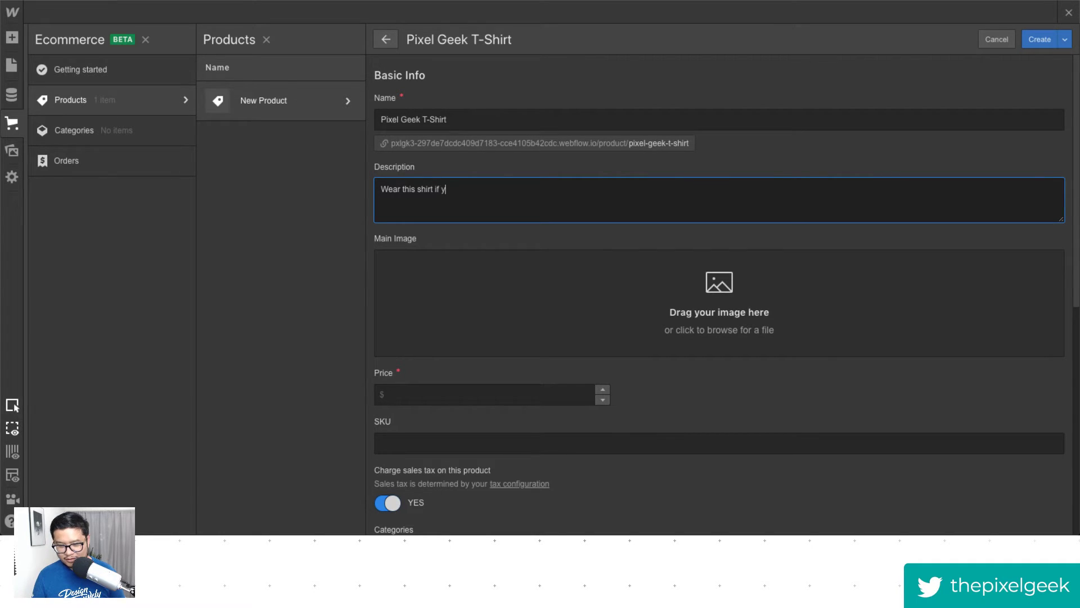
{"action": "type", "text": "ou like to make the "}
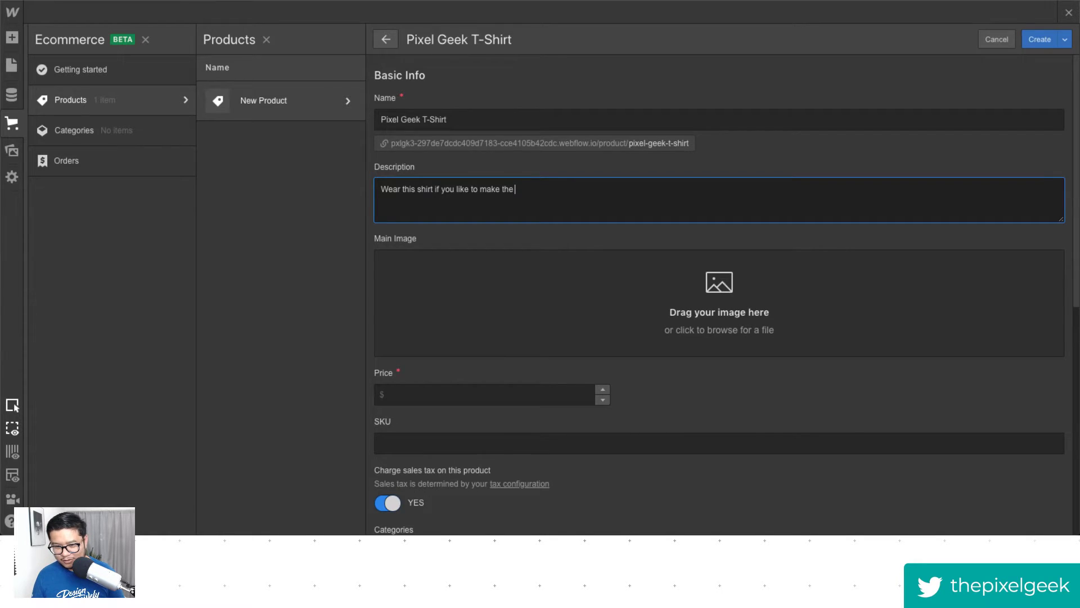
{"action": "type", "text": "web beautiful"}
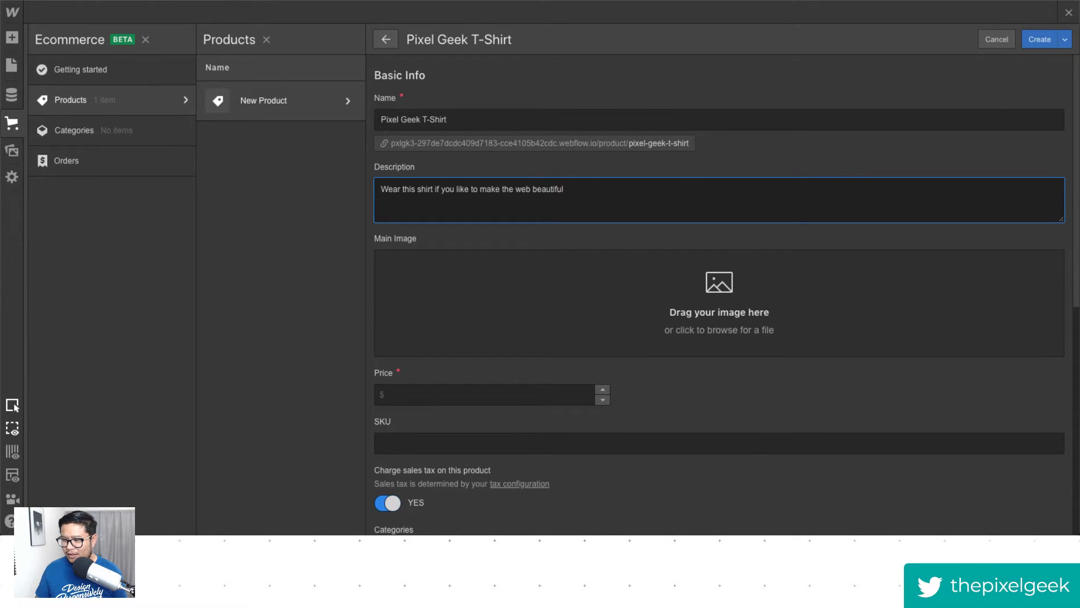
{"action": "key", "text": "Tab"}
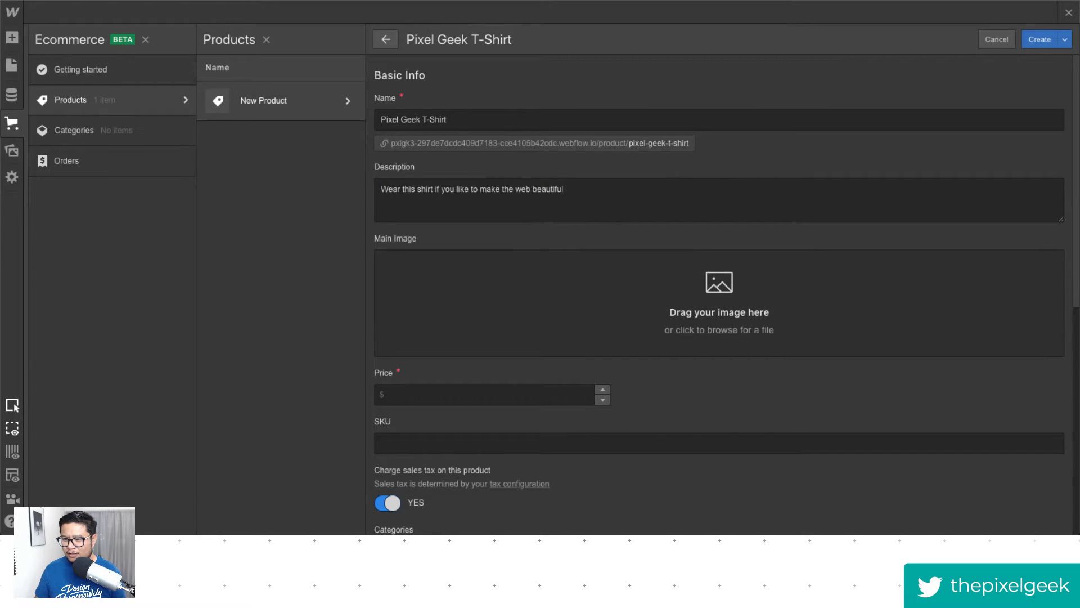
Add the blue T-shirt screenshot as the product's main image and set the price to $14.50.
{"action": "left_click_drag", "start_coordinate": [1079, 320], "coordinate": [705, 327]}
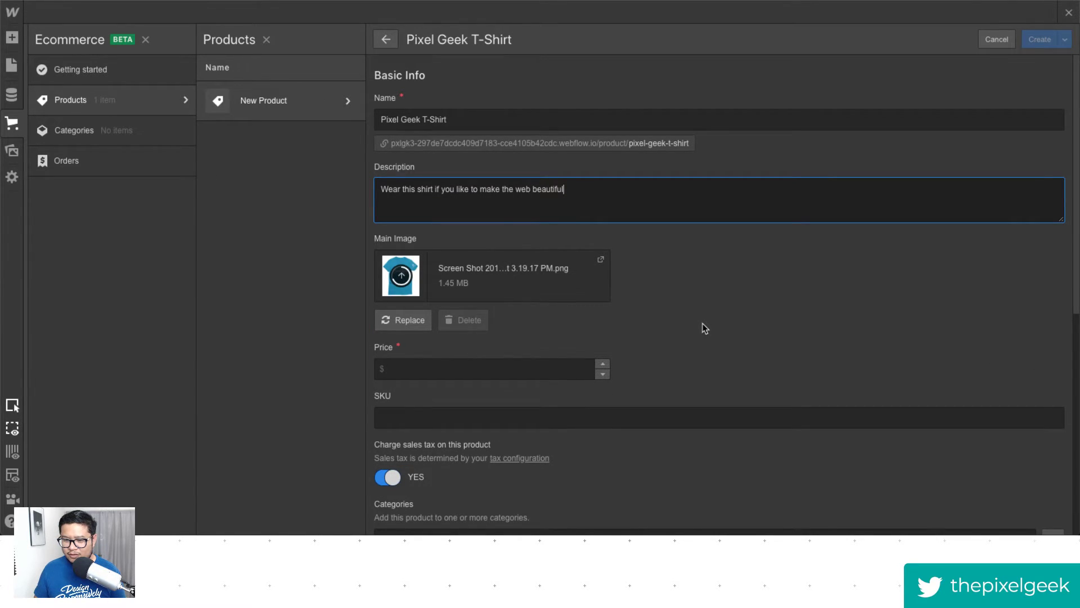
{"action": "left_click", "coordinate": [527, 368]}
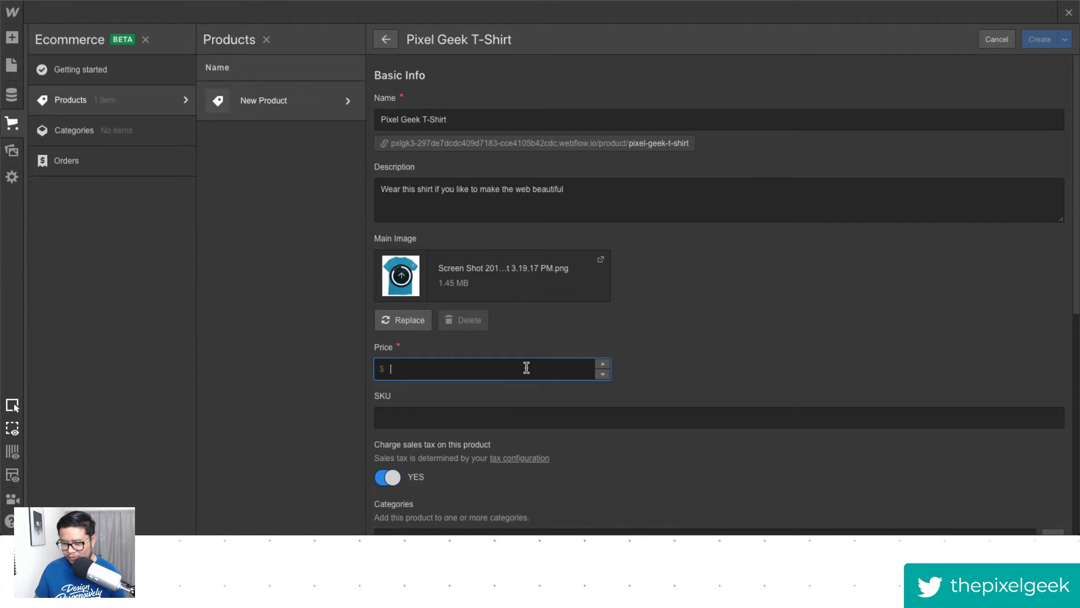
{"action": "type", "text": "14.50"}
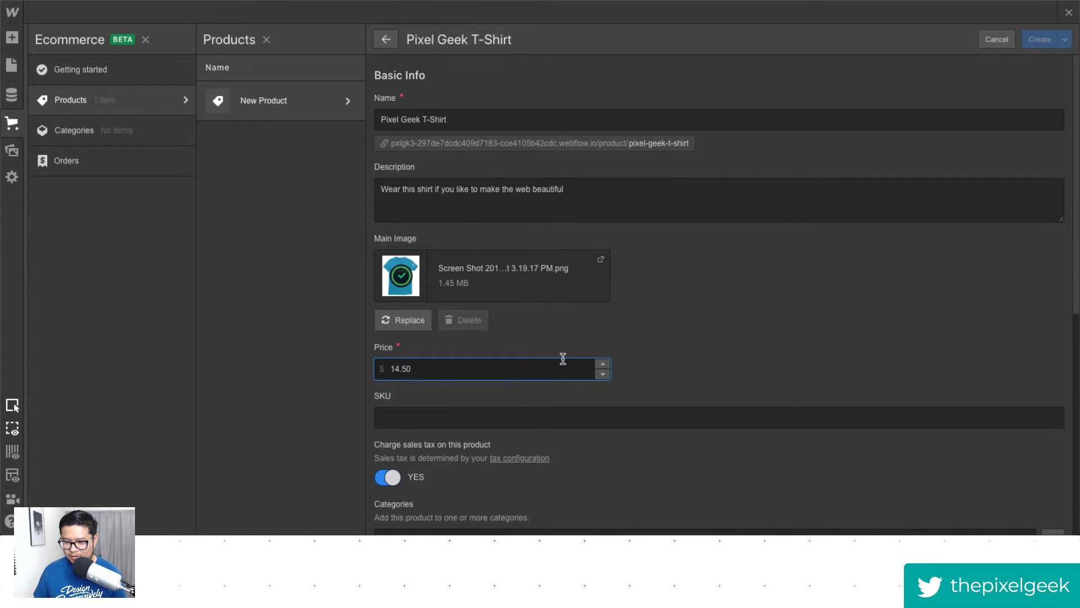
Set the product's SKU to 1 and turn off charging sales tax on it, keeping the product form open.
{"action": "scroll", "coordinate": [705, 296], "scroll_direction": "down", "scroll_amount": 3}
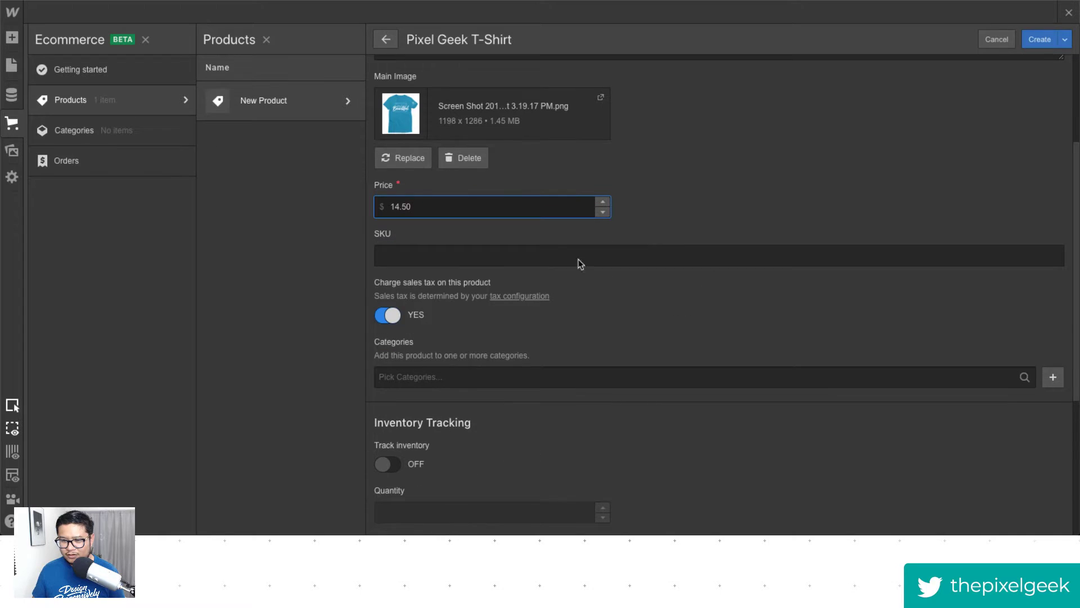
{"action": "left_click", "coordinate": [550, 254]}
{"action": "type", "text": "1"}
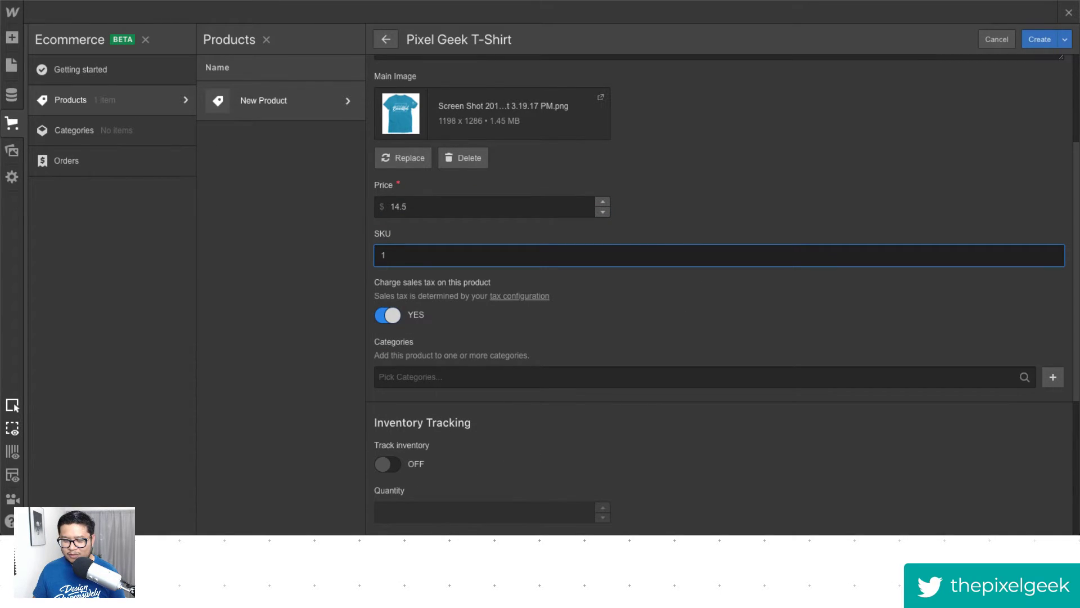
{"action": "left_click", "coordinate": [396, 322]}
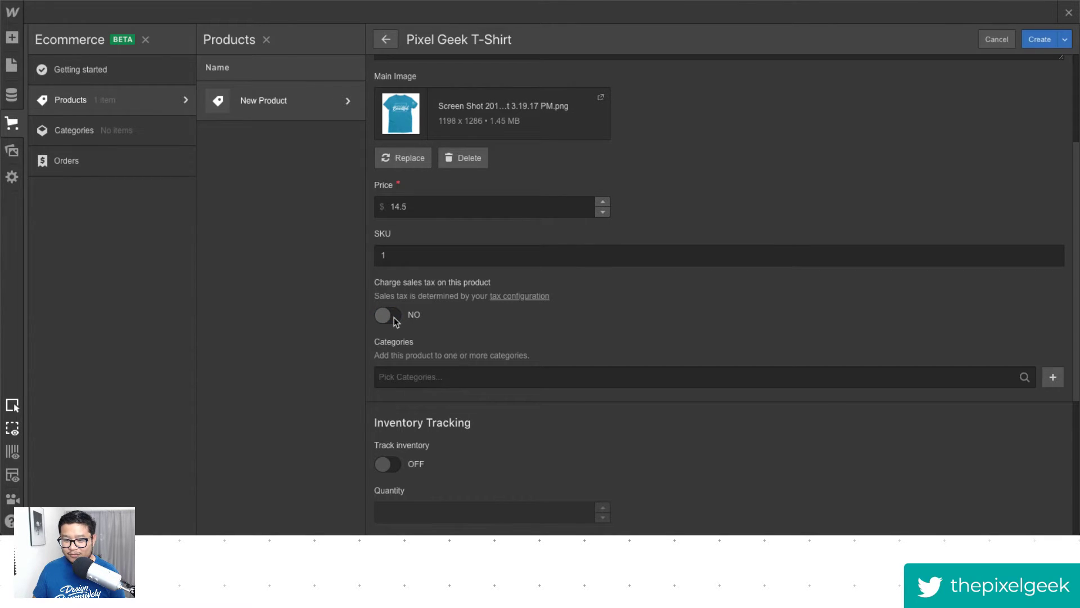
{"action": "left_click", "coordinate": [512, 298]}
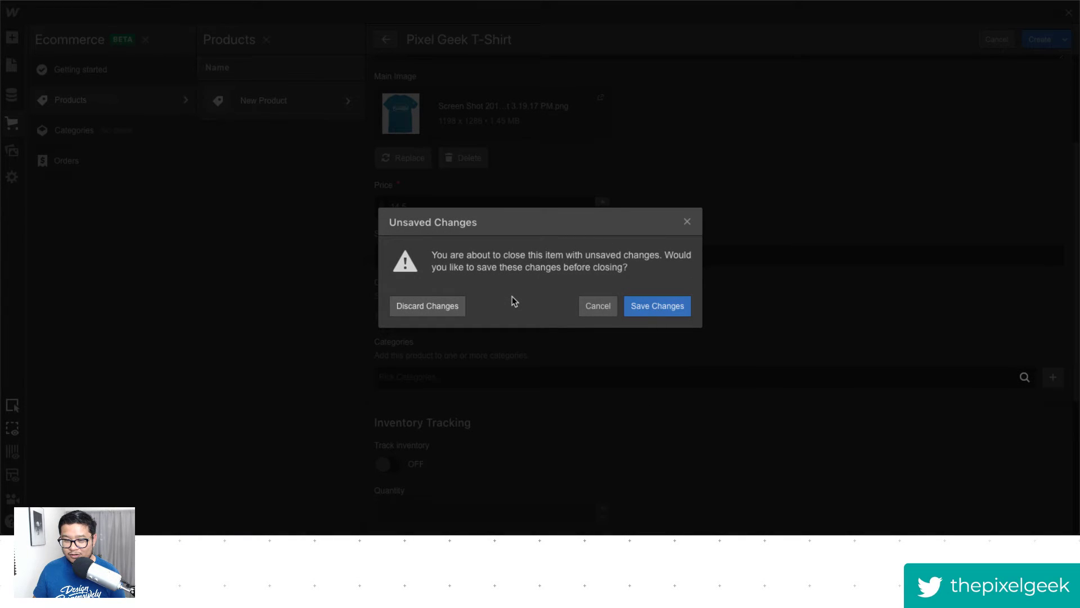
{"action": "left_click", "coordinate": [598, 306]}
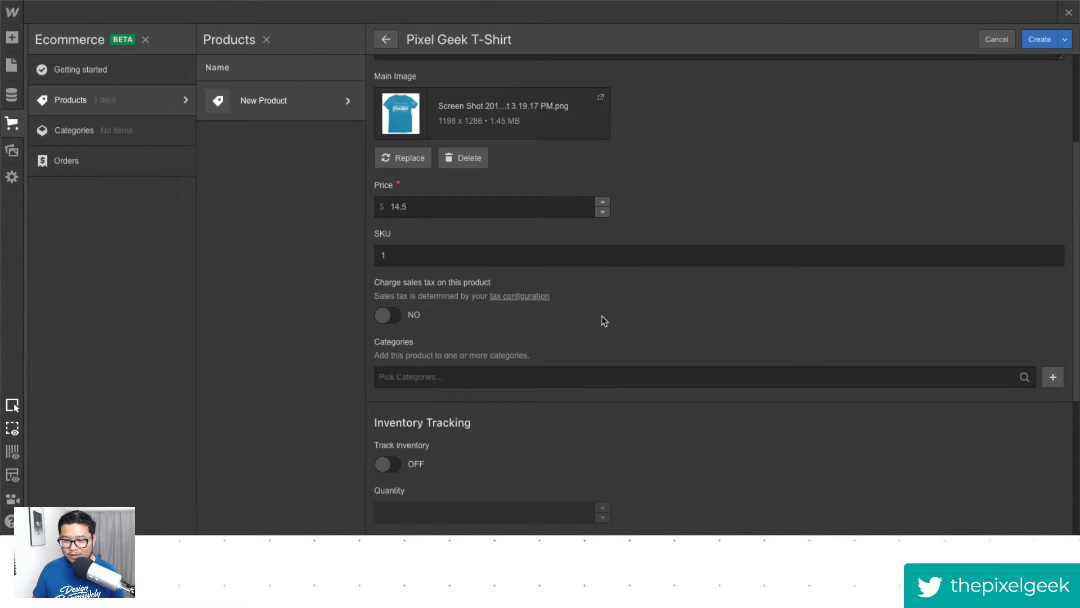
Create a new category named "Apparel" from the product's category setting and assign it to the T-shirt.
{"action": "scroll", "coordinate": [600, 318], "scroll_direction": "down", "scroll_amount": 2}
{"action": "left_click", "coordinate": [1052, 275]}
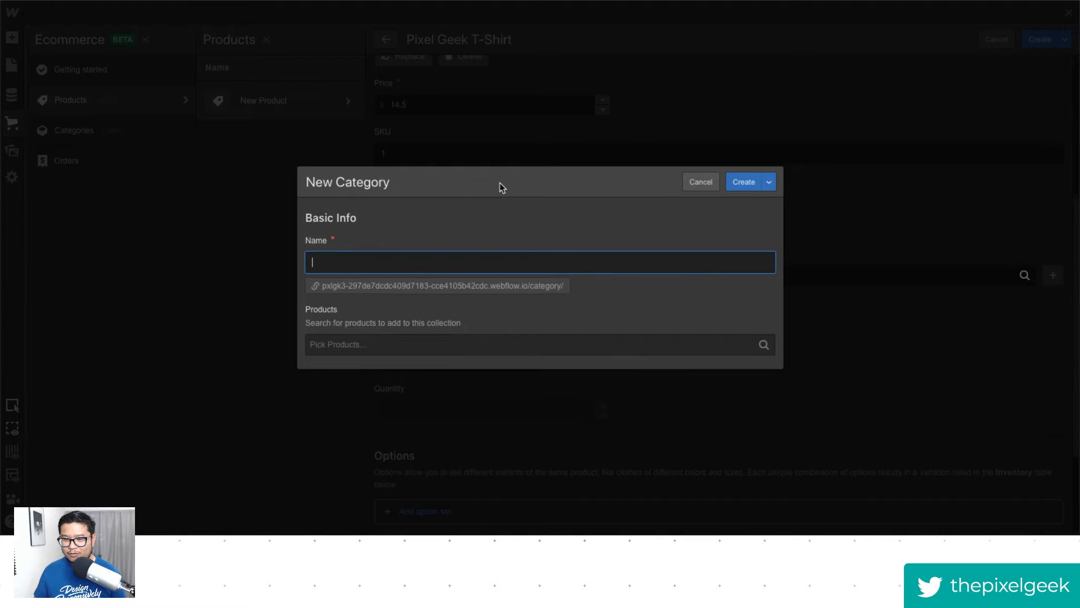
{"action": "type", "text": "Apparel"}
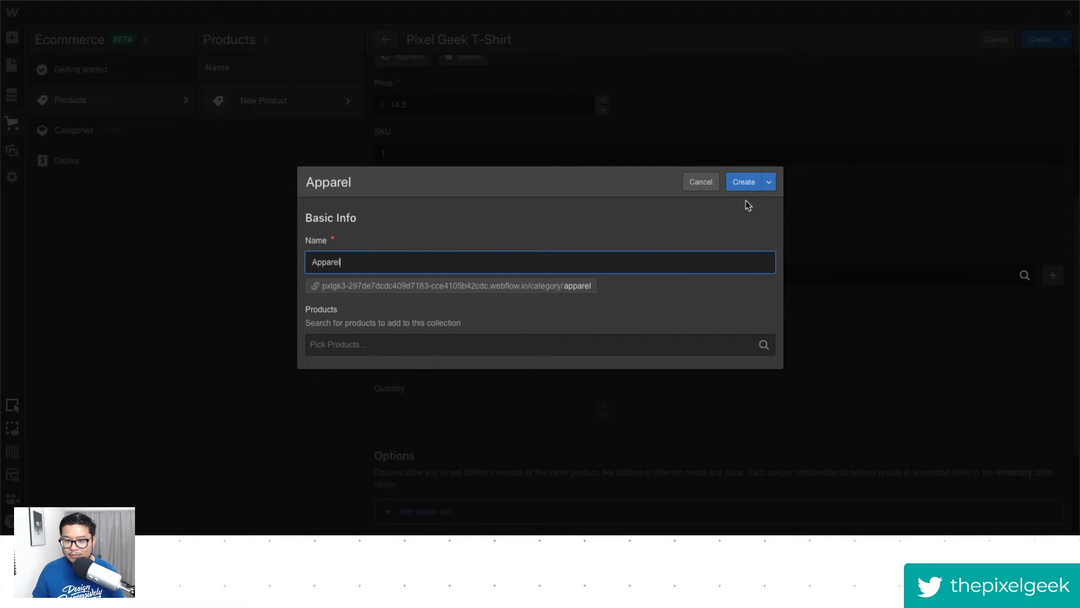
{"action": "left_click", "coordinate": [564, 349]}
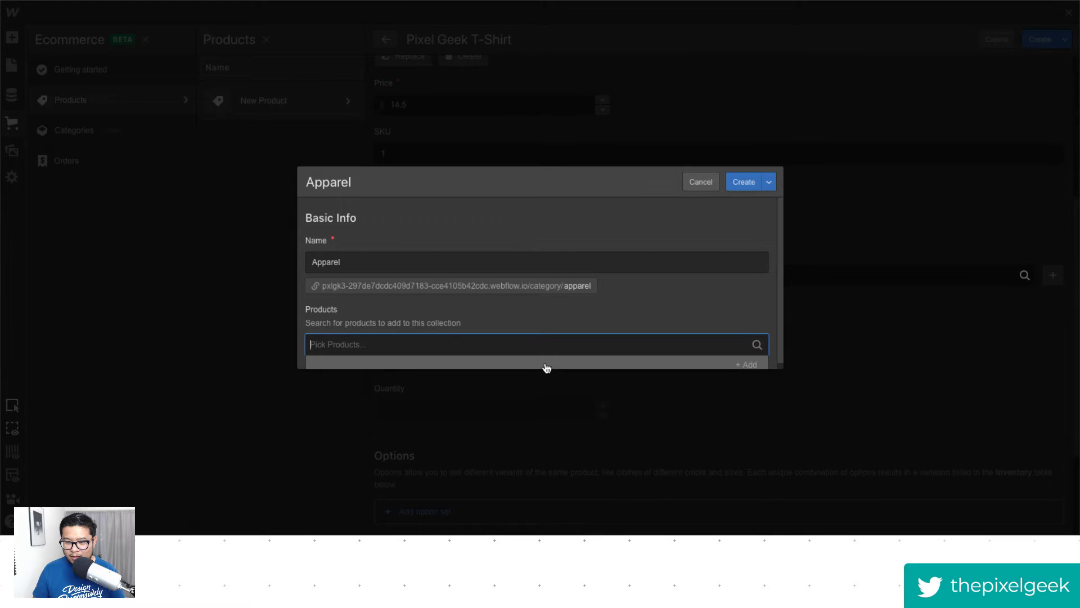
{"action": "left_click", "coordinate": [546, 367]}
{"action": "left_click", "coordinate": [316, 344]}
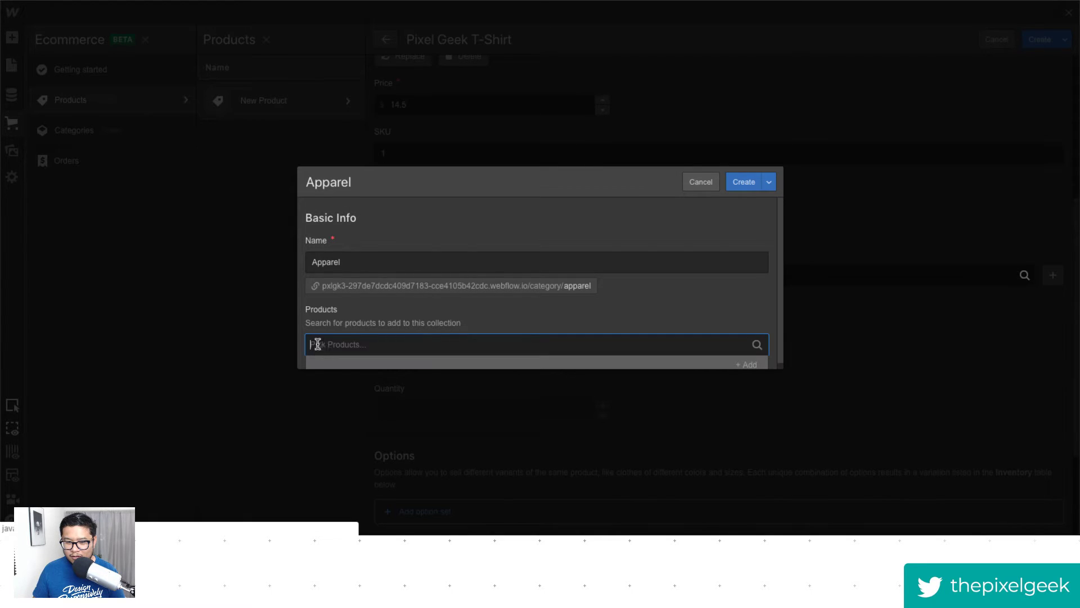
{"action": "left_click", "coordinate": [741, 186]}
{"action": "left_click", "coordinate": [741, 185]}
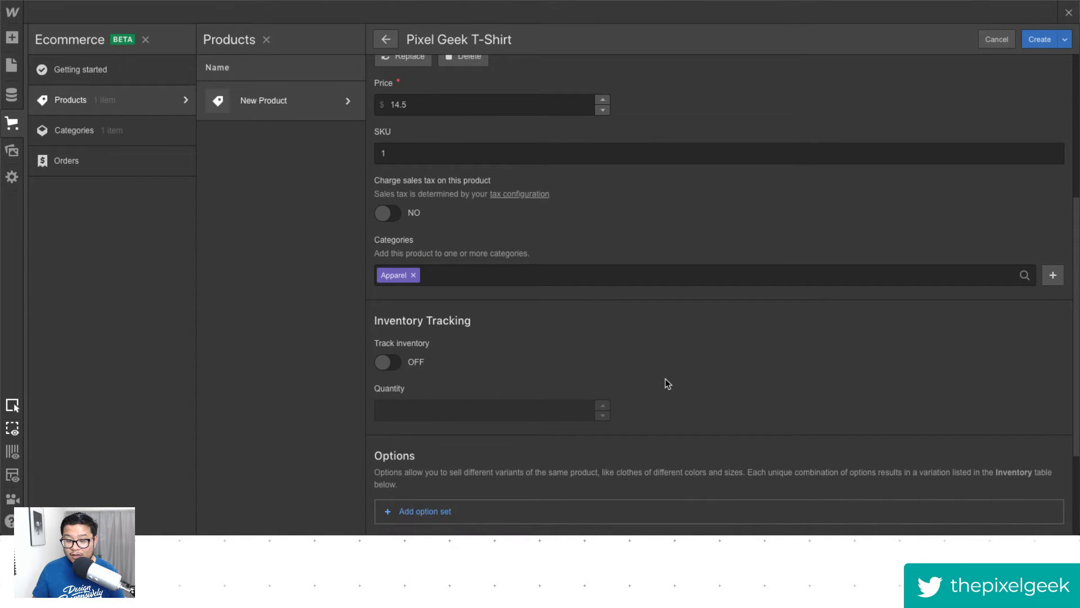
Create the Pixel Geek T-Shirt product from the completed form.
{"action": "scroll", "coordinate": [667, 384], "scroll_direction": "down", "scroll_amount": 3}
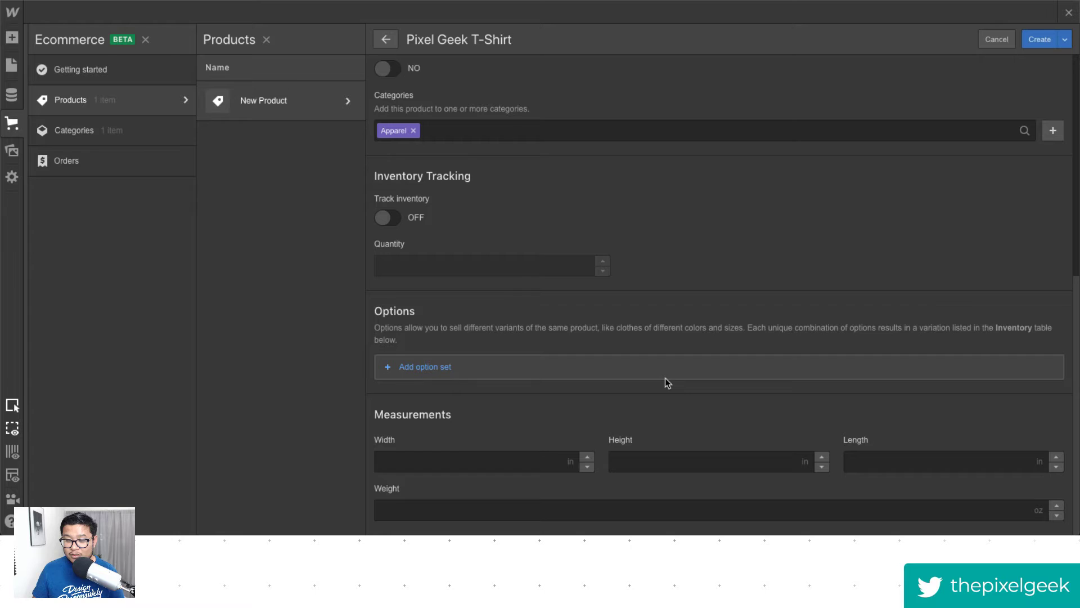
{"action": "scroll", "coordinate": [692, 379], "scroll_direction": "up", "scroll_amount": 8}
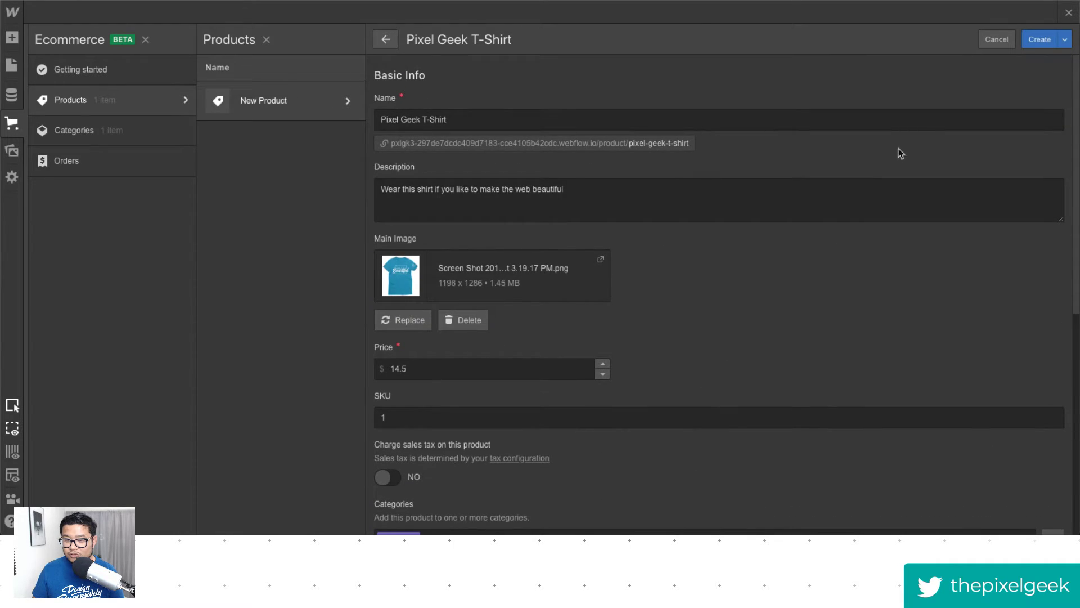
{"action": "left_click", "coordinate": [1034, 39]}
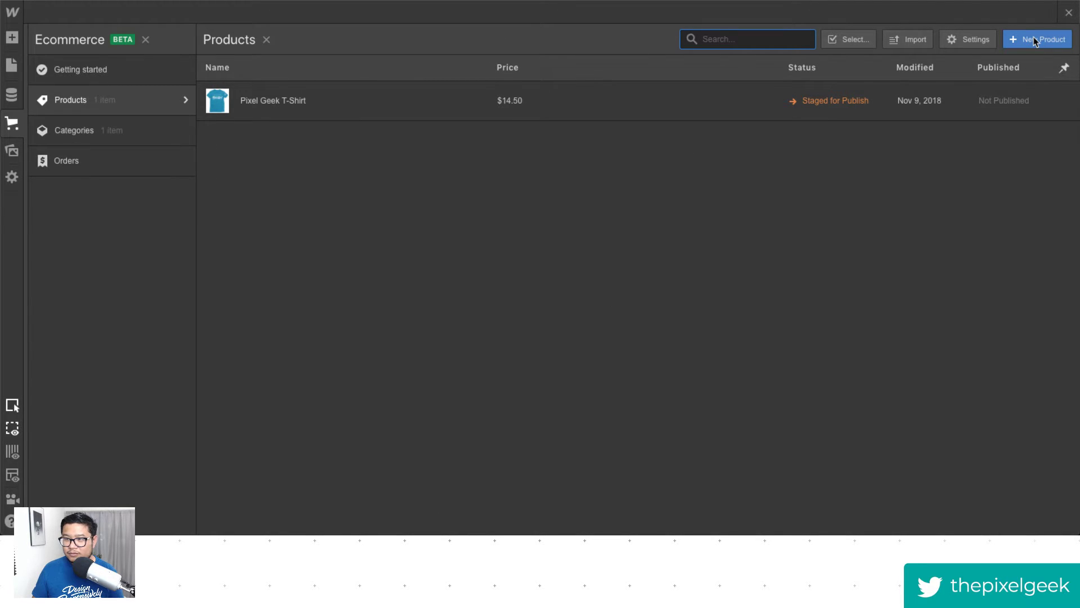
Extend the Pixel Geek T-Shirt's description with "Sizes include S, M, L, XL. This is a limited item." and save the product.
{"action": "left_click", "coordinate": [755, 102]}
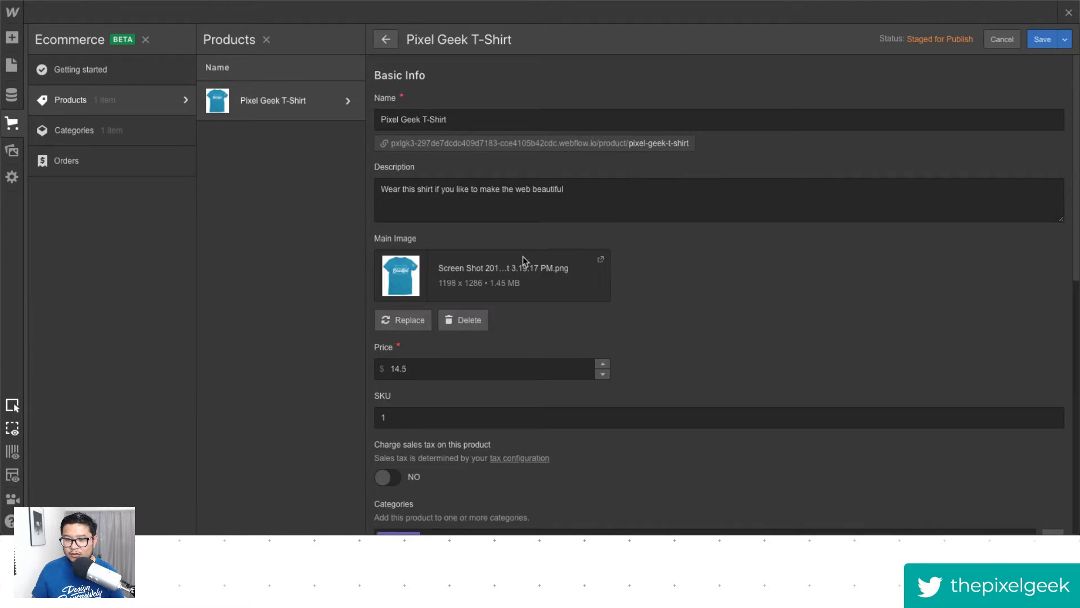
{"action": "left_click", "coordinate": [604, 203]}
{"action": "type", "text": "."}
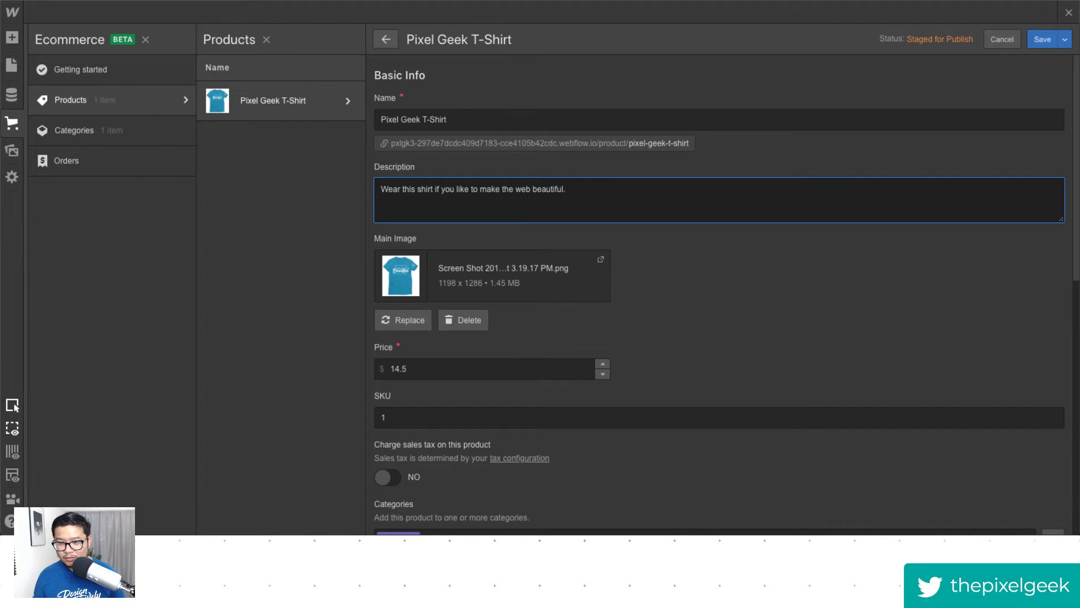
{"action": "type", "text": " We "}
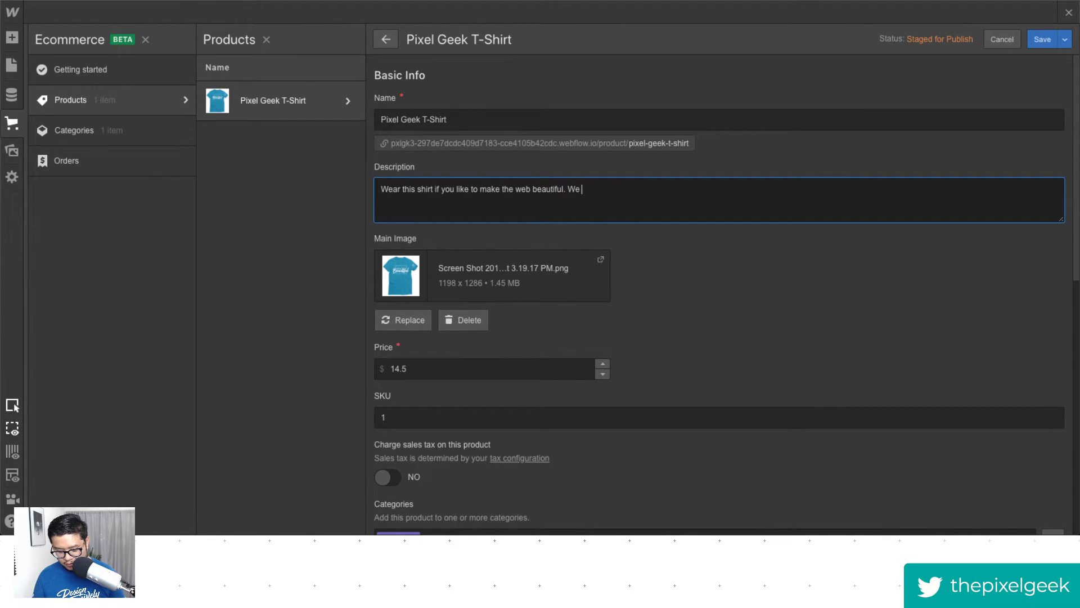
{"action": "type", "text": "have siz"}
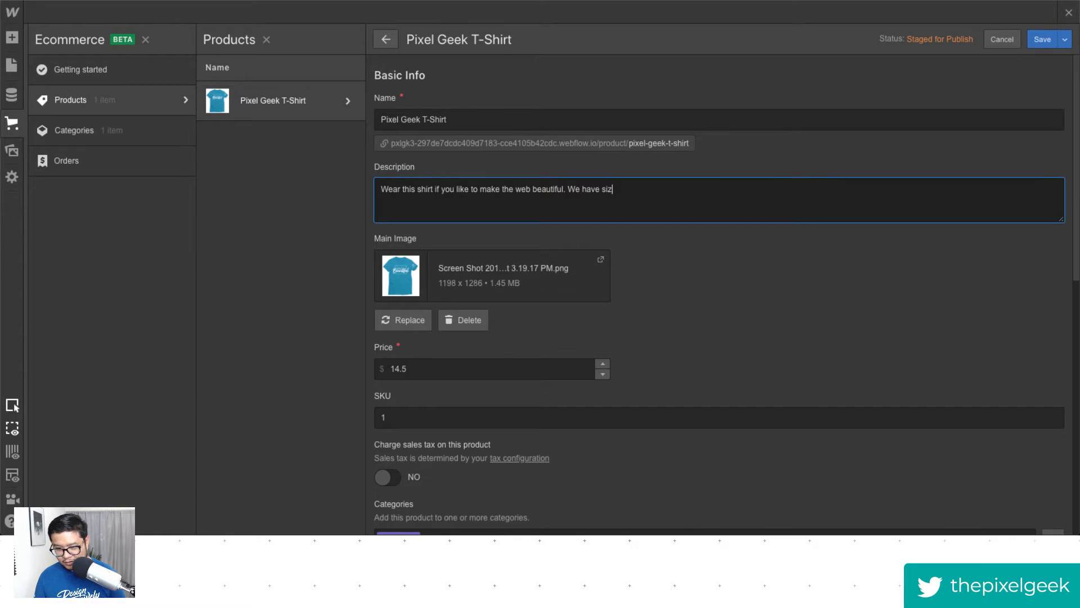
{"action": "key", "text": "alt+shift+Left"}
{"action": "key", "text": "alt+shift+Left"}
{"action": "key", "text": "alt+shift+Left"}
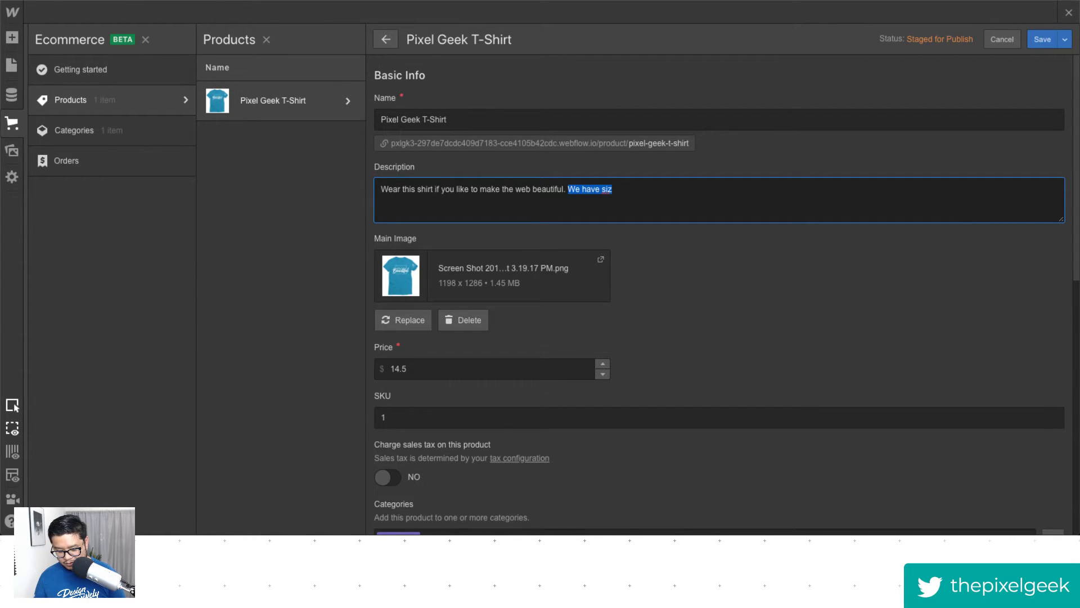
{"action": "type", "text": "Sizes in"}
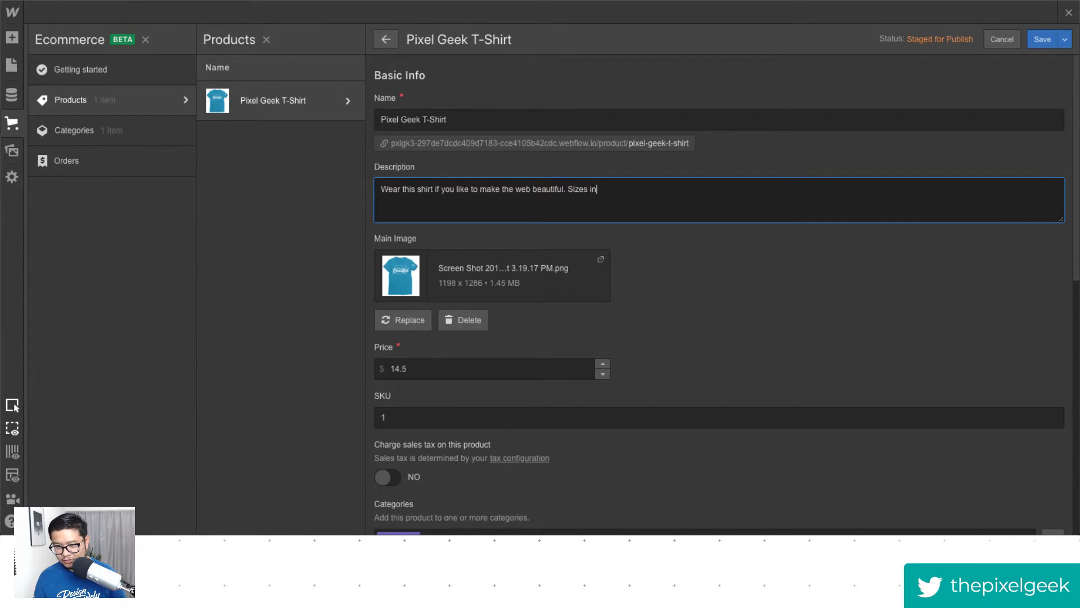
{"action": "type", "text": "clude"}
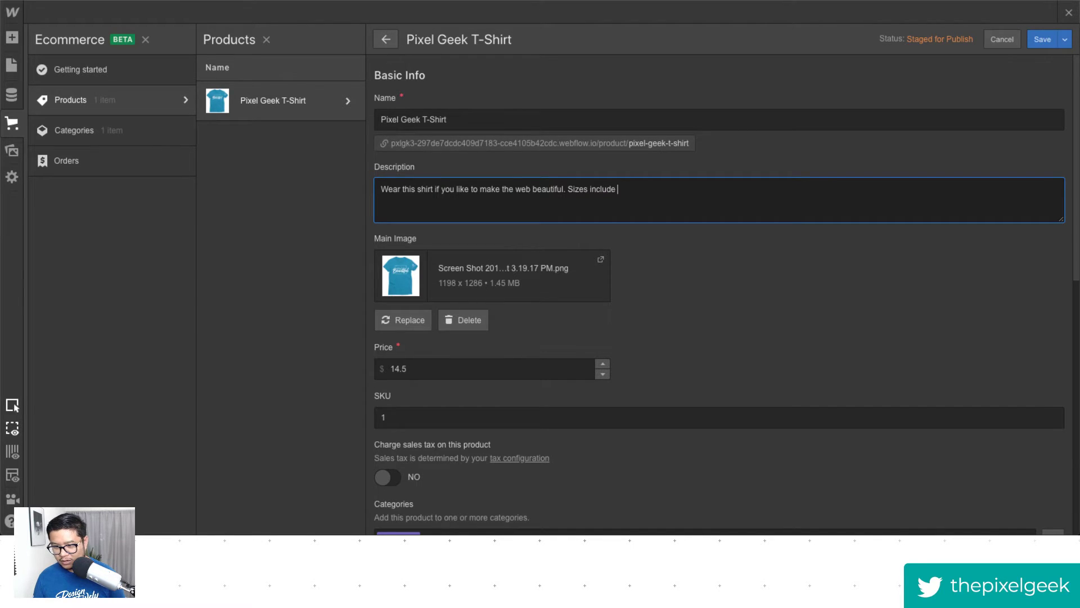
{"action": "type", "text": " S, M"}
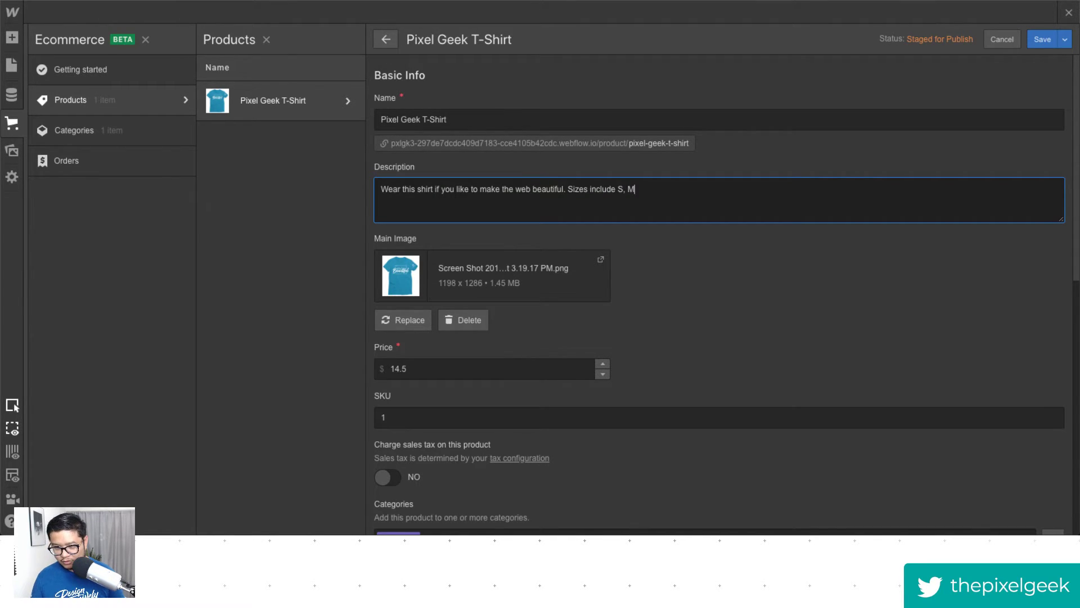
{"action": "type", "text": ", L, XL"}
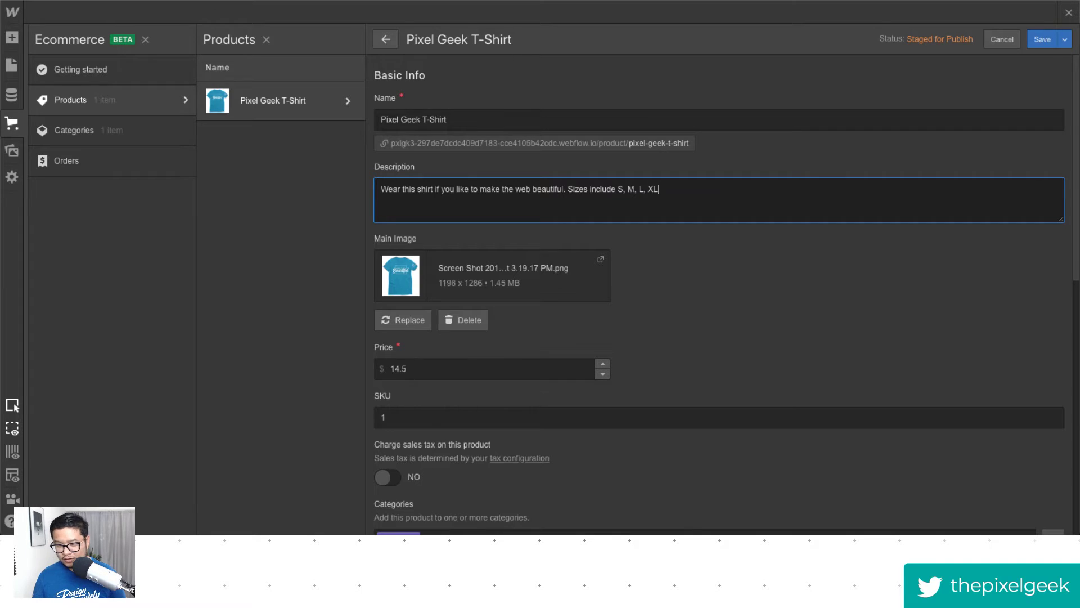
{"action": "type", "text": ".  This is"}
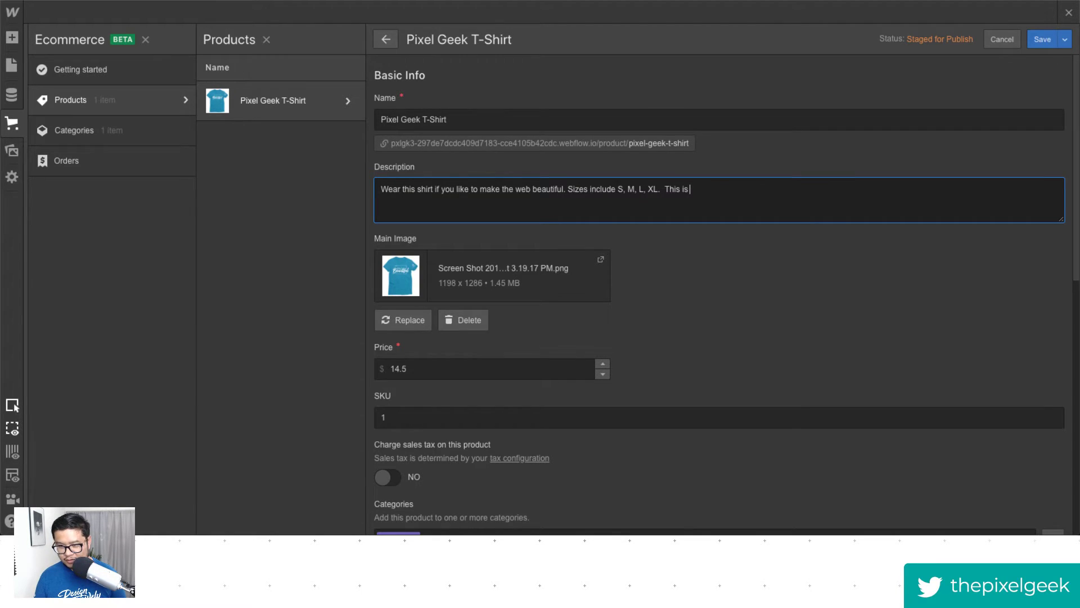
{"action": "type", "text": " a limited item."}
{"action": "left_click", "coordinate": [1029, 39]}
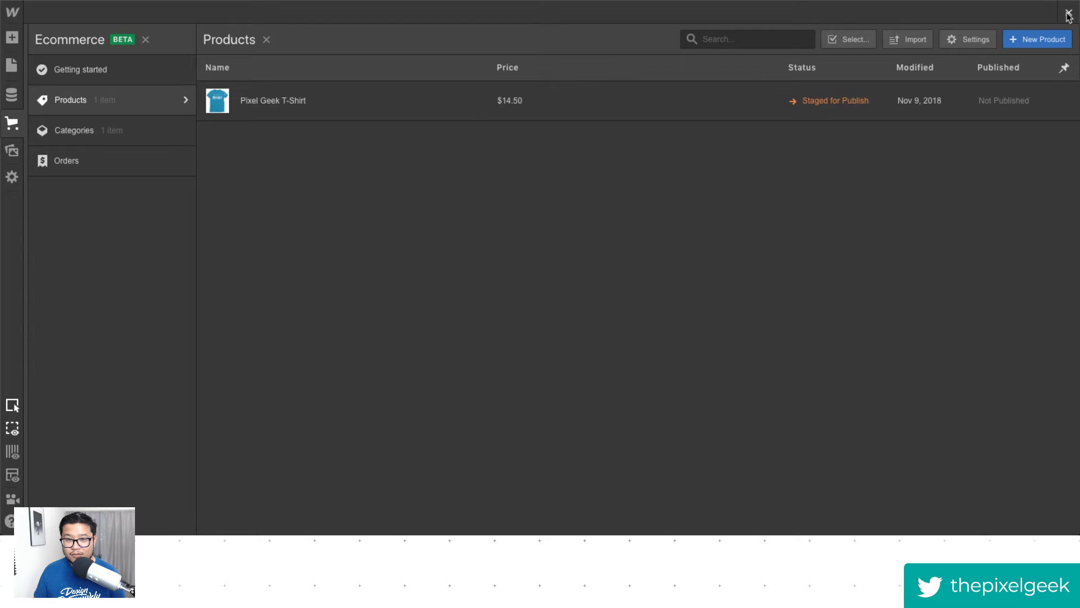
Start a new flat-rate shipping method for the Domestic Shipping zone and name it "USPS".
{"action": "left_click", "coordinate": [119, 72]}
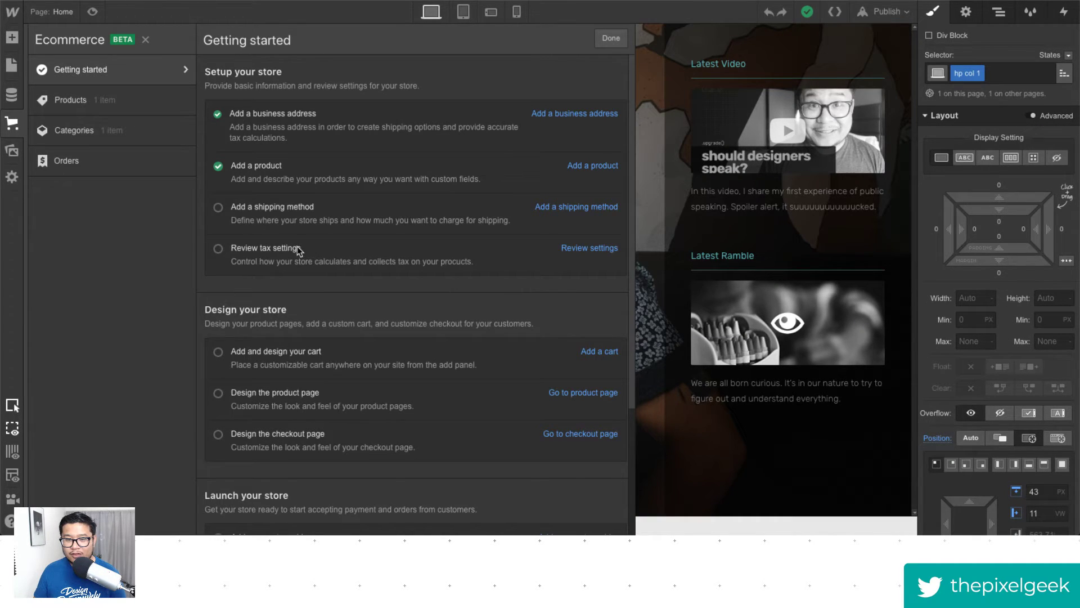
{"action": "left_click", "coordinate": [591, 208]}
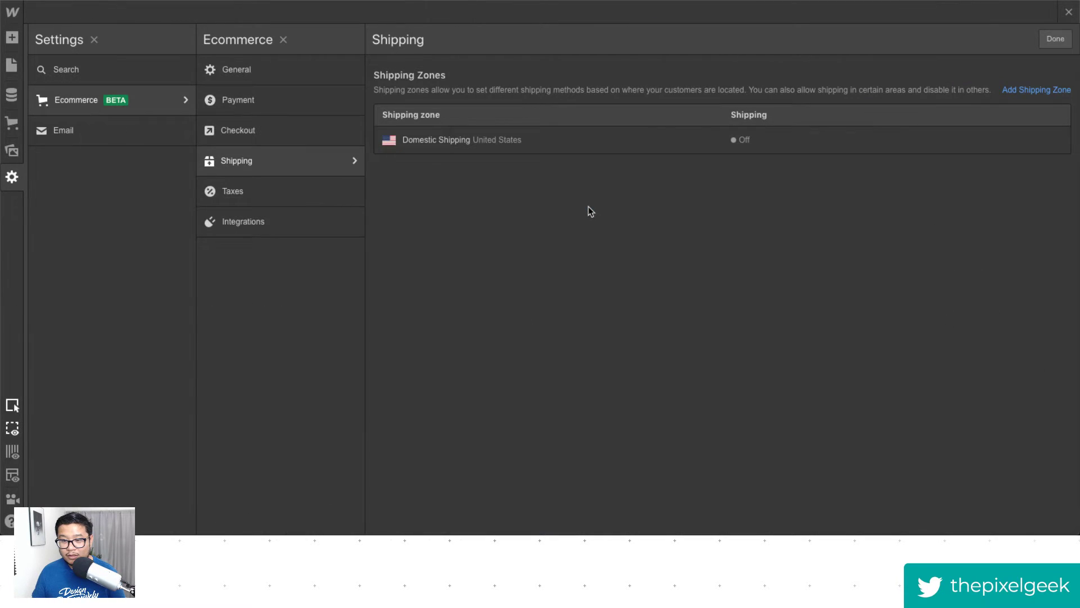
{"action": "left_click", "coordinate": [721, 146]}
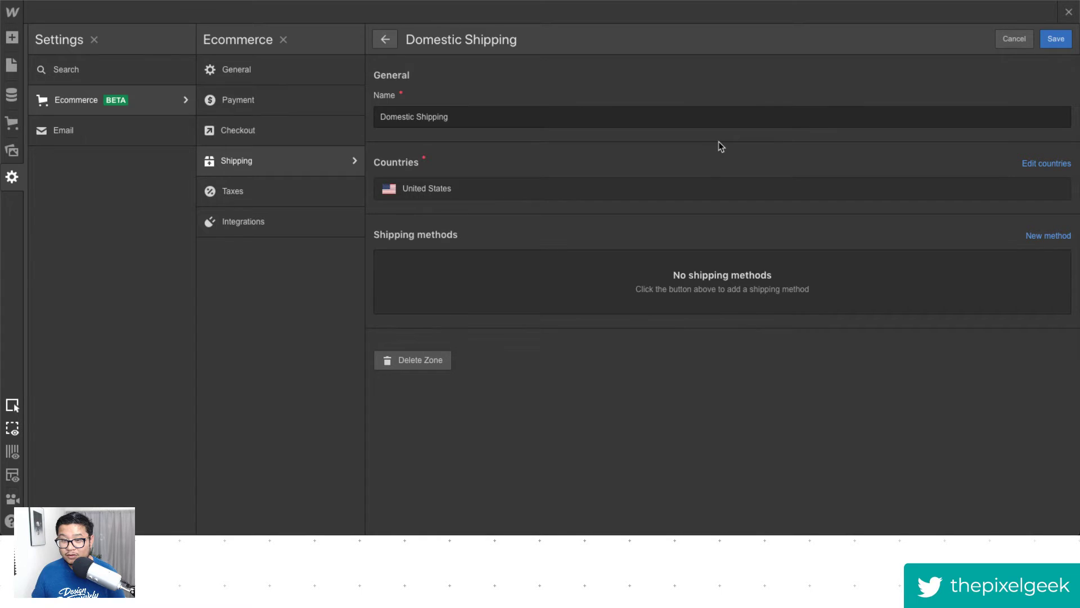
{"action": "left_click", "coordinate": [1050, 236]}
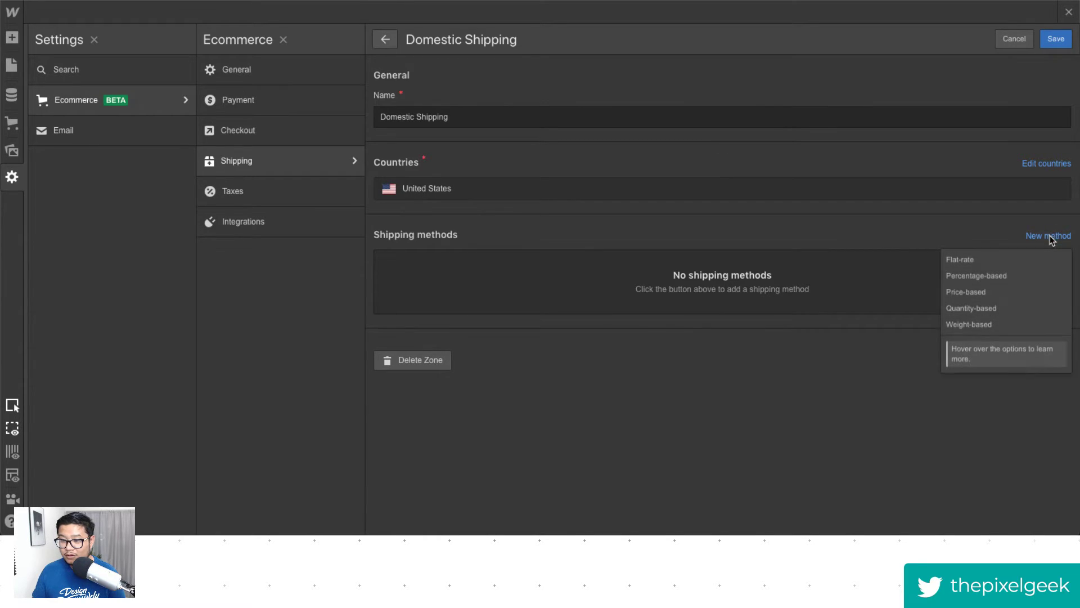
{"action": "left_click", "coordinate": [993, 259]}
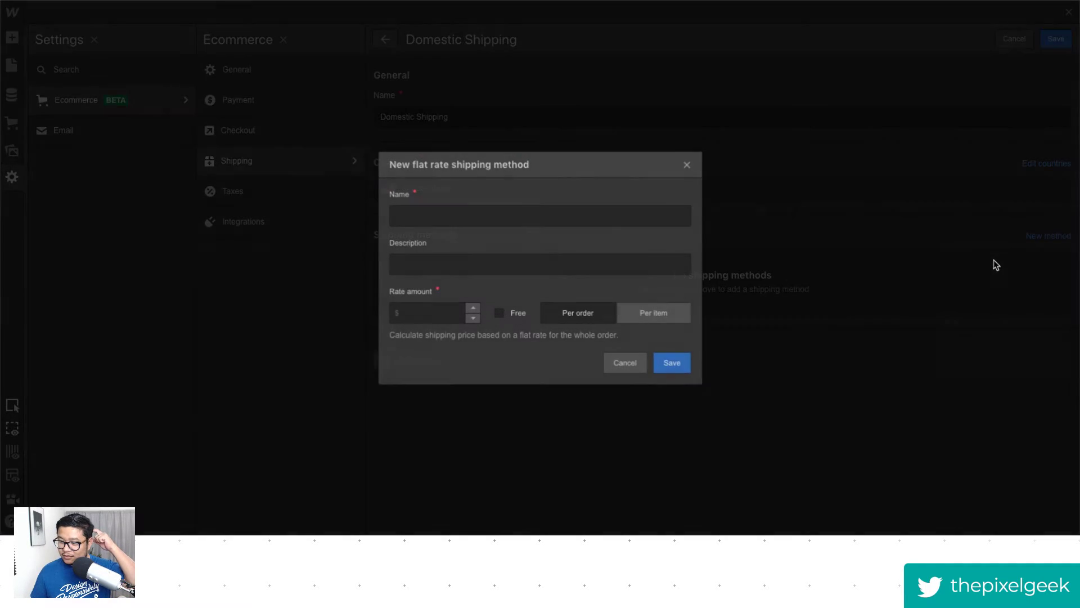
{"action": "left_click", "coordinate": [502, 212]}
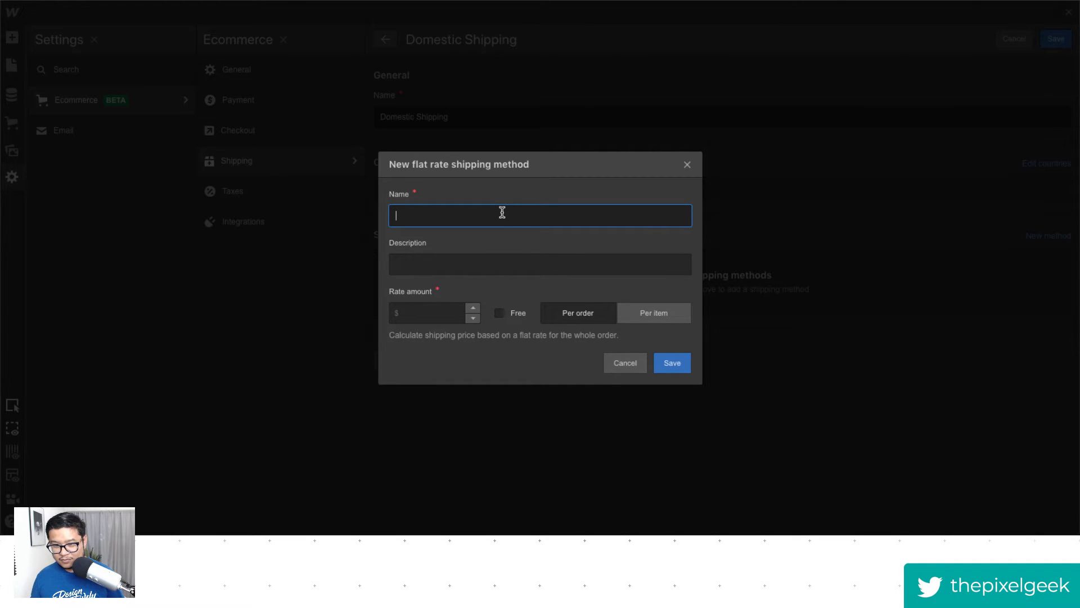
{"action": "type", "text": "I"}
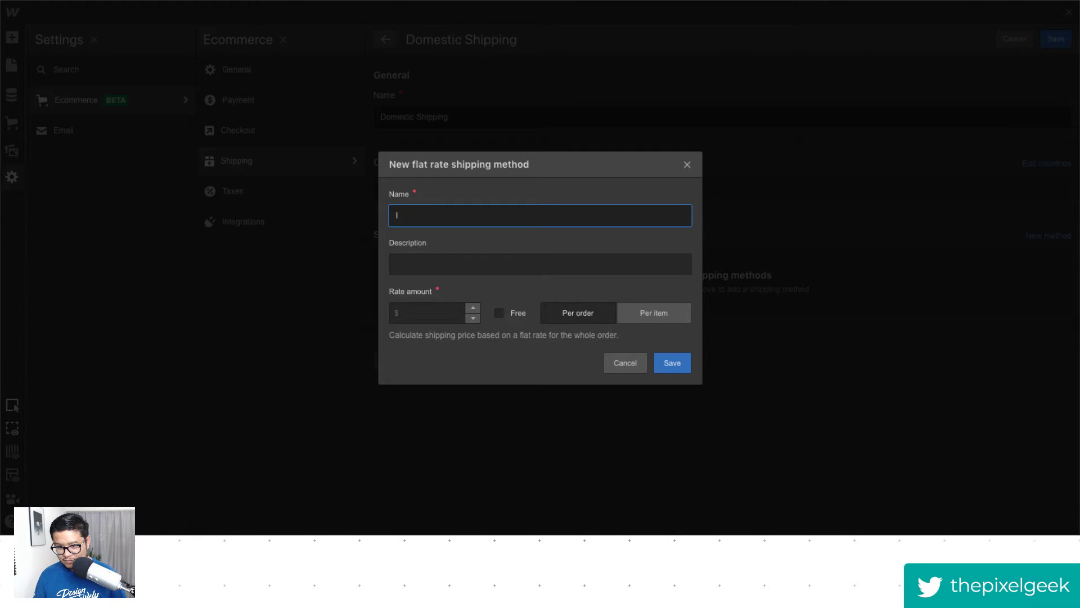
{"action": "type", "text": "B"}
{"action": "key", "text": "BackSpace"}
{"action": "type", "text": "USPS"}
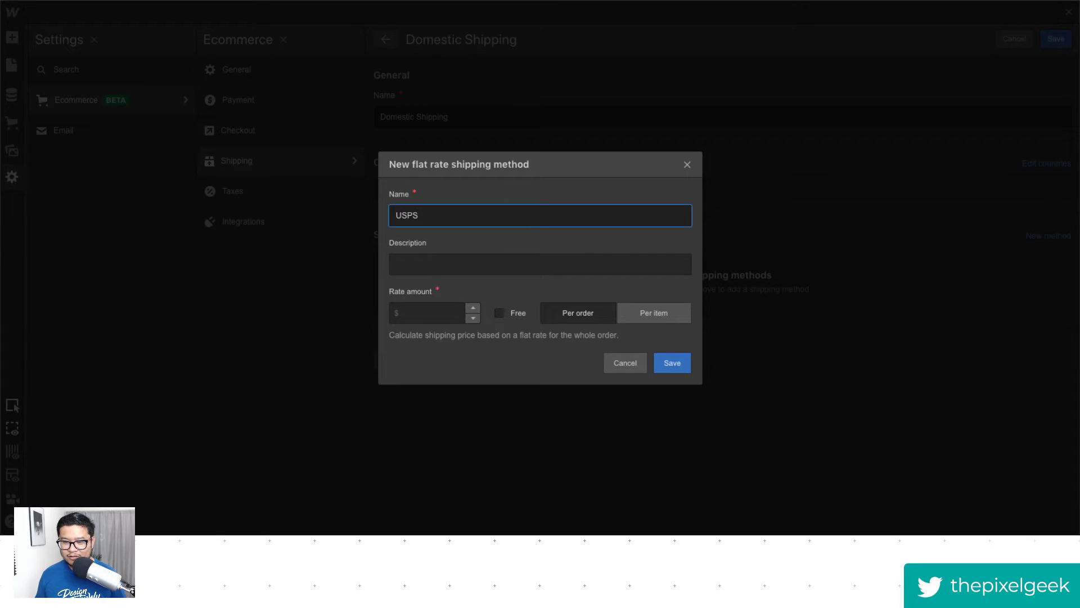
Give the USPS shipping method the description "Good 'ol pony express" and a rate amount of $3.50.
{"action": "left_click", "coordinate": [476, 267]}
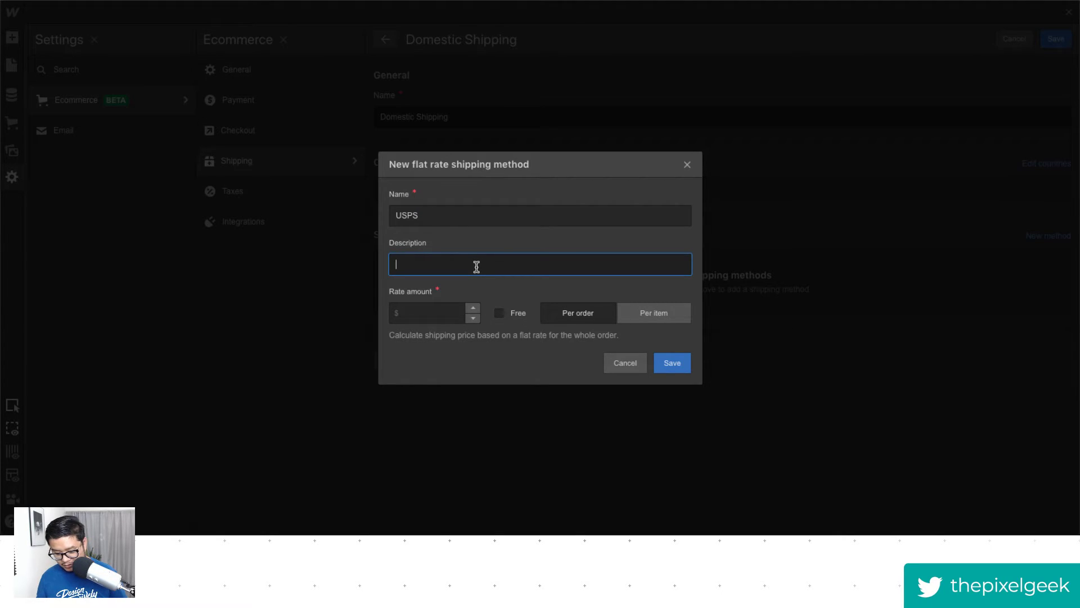
{"action": "type", "text": "Good"}
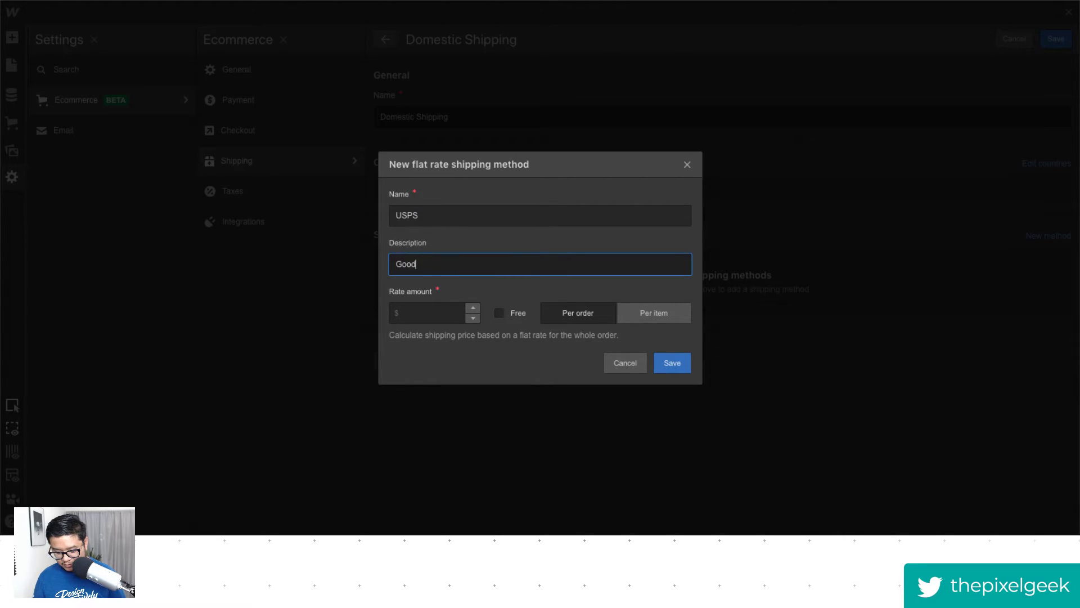
{"action": "type", "text": " 'ol pon"}
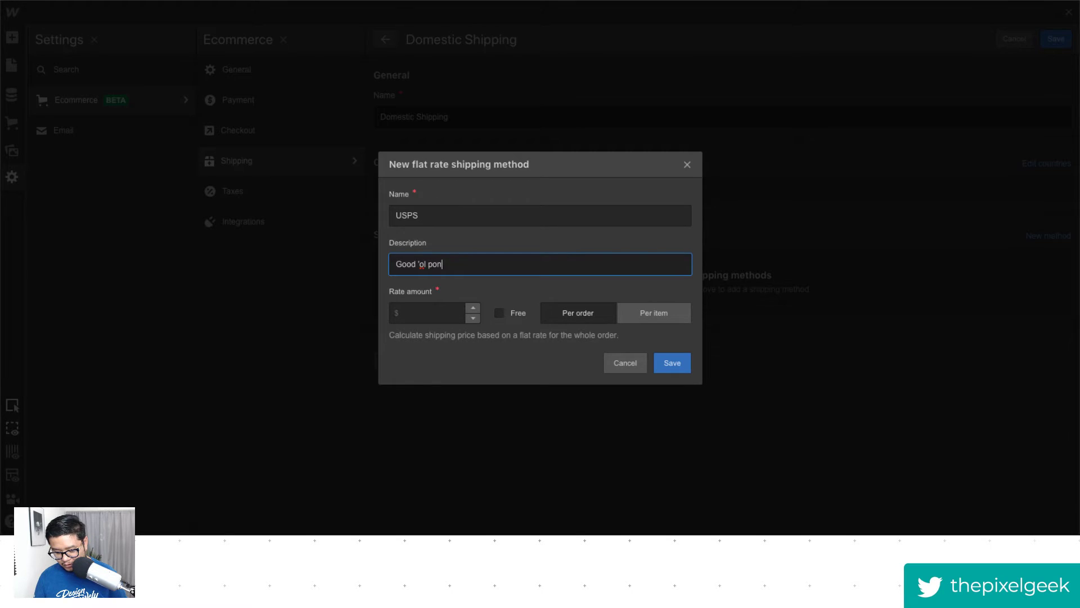
{"action": "type", "text": "y express"}
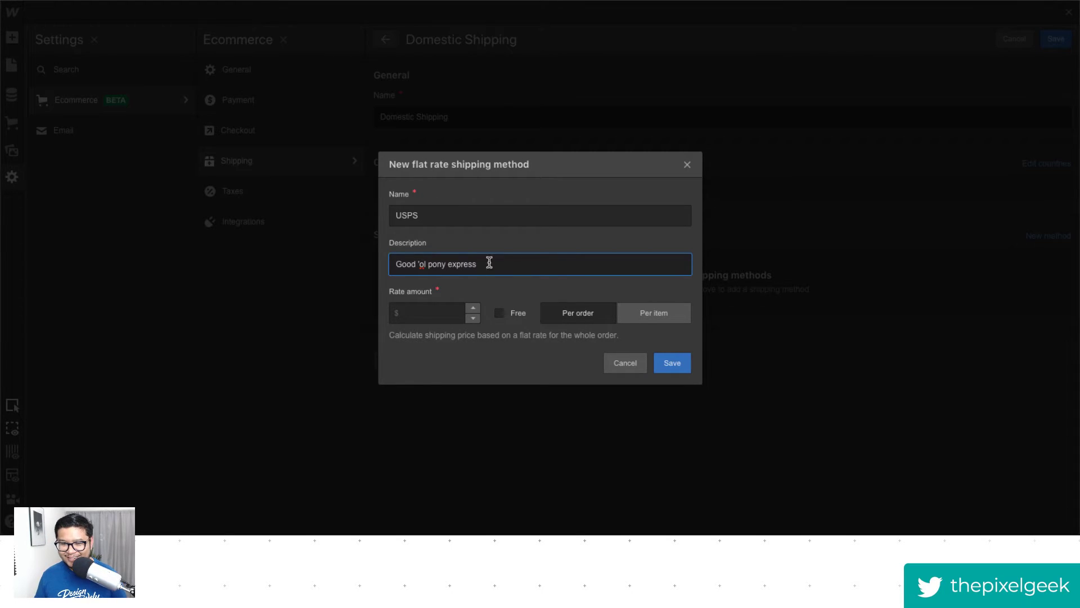
{"action": "left_click", "coordinate": [438, 313]}
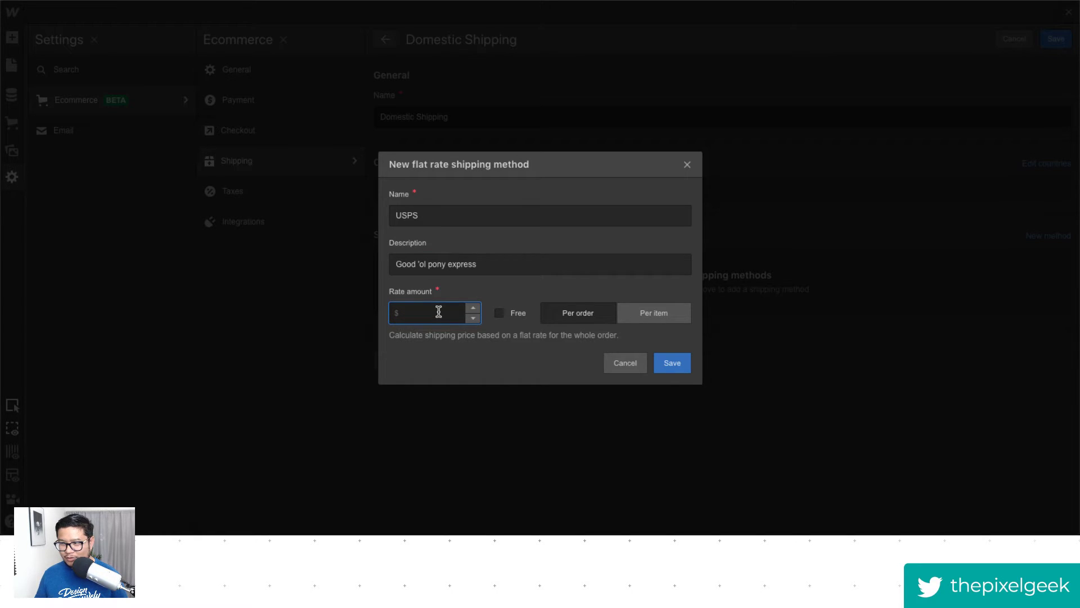
{"action": "type", "text": "3.50"}
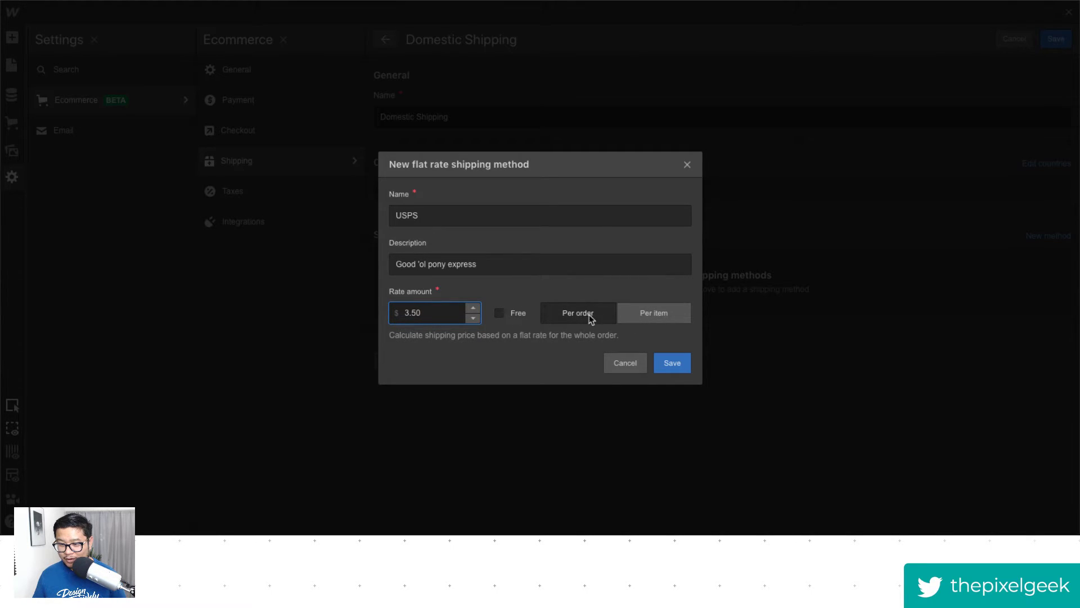
Set the USPS rate to apply per item, then save the shipping method and the Domestic Shipping zone.
{"action": "left_click", "coordinate": [645, 319]}
{"action": "left_click", "coordinate": [583, 316]}
{"action": "left_click", "coordinate": [672, 318]}
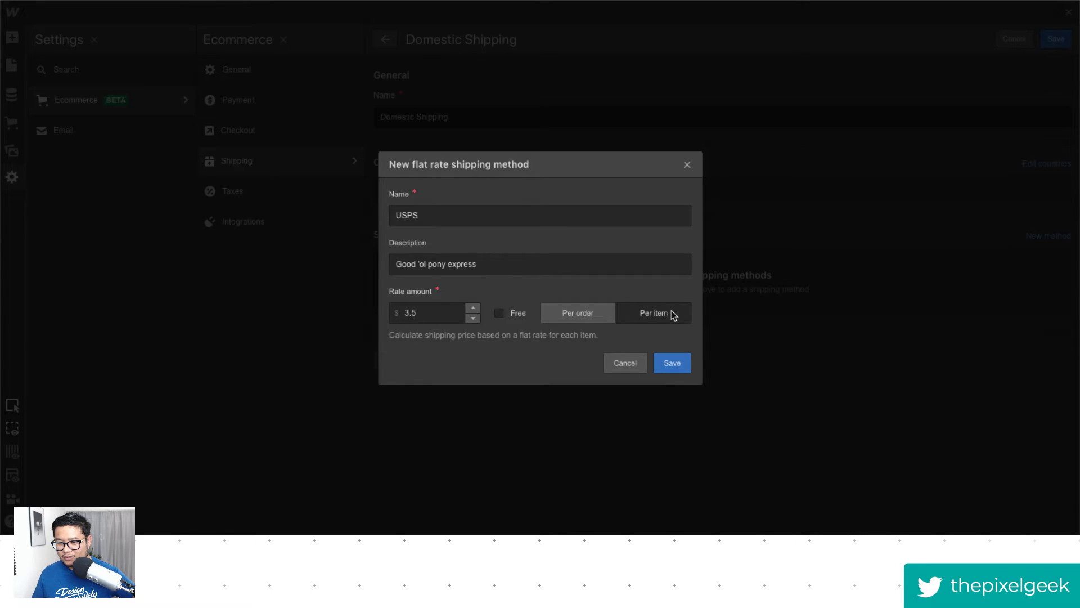
{"action": "left_click", "coordinate": [557, 314]}
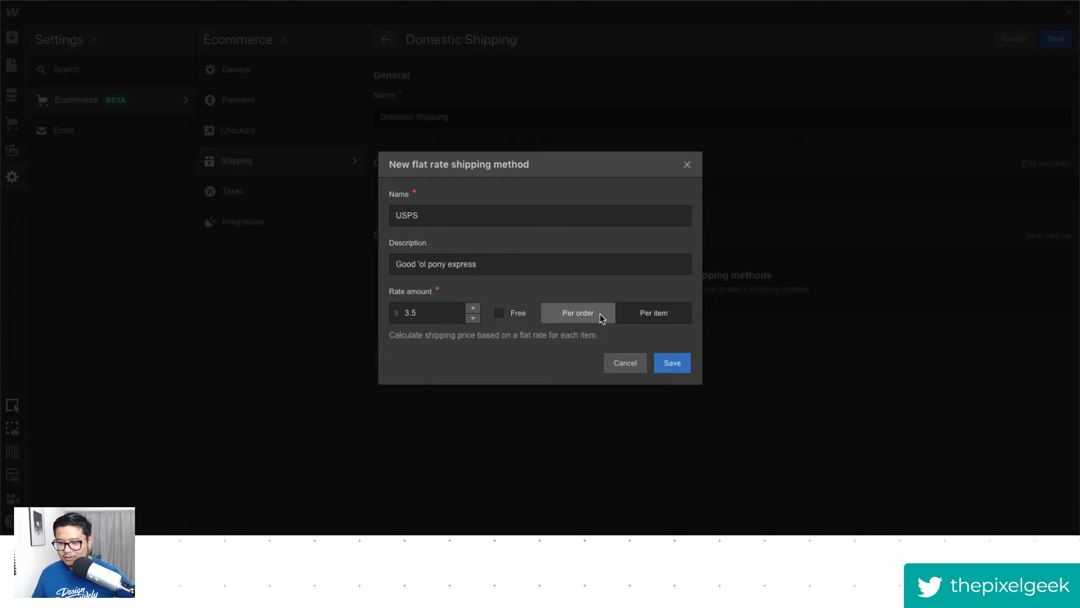
{"action": "left_click", "coordinate": [668, 315]}
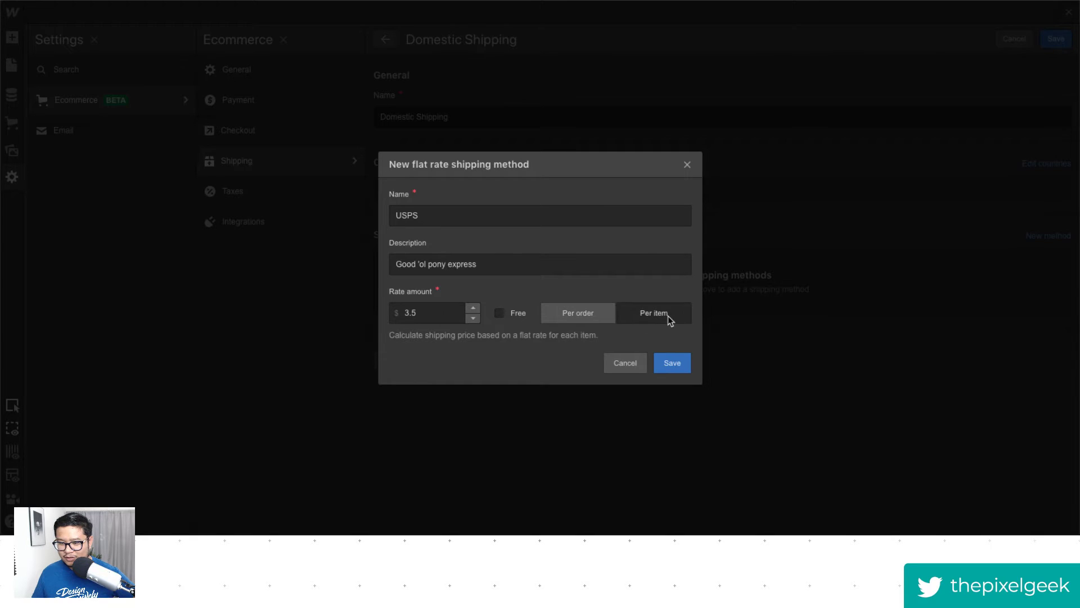
{"action": "left_click", "coordinate": [672, 363]}
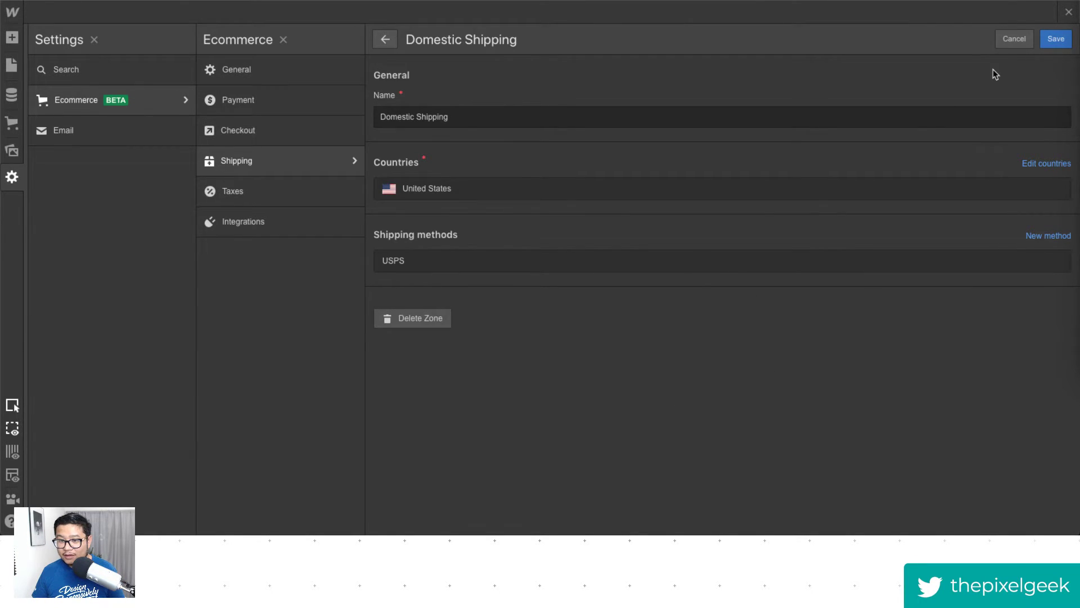
{"action": "left_click", "coordinate": [1058, 40]}
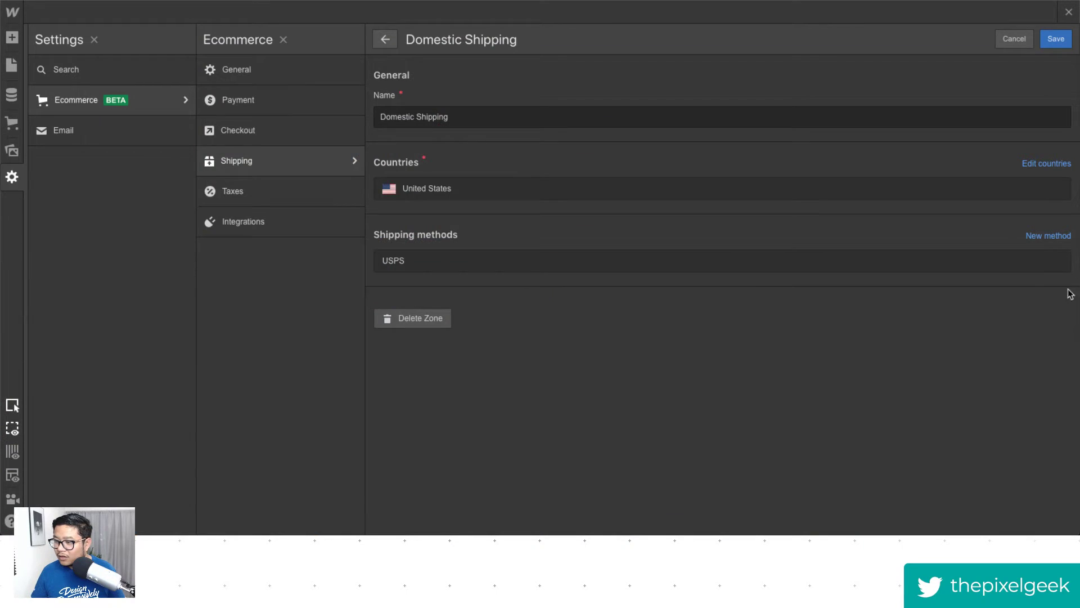
Change the USPS shipping method's rate to apply per order and save the method.
{"action": "left_click", "coordinate": [1043, 262]}
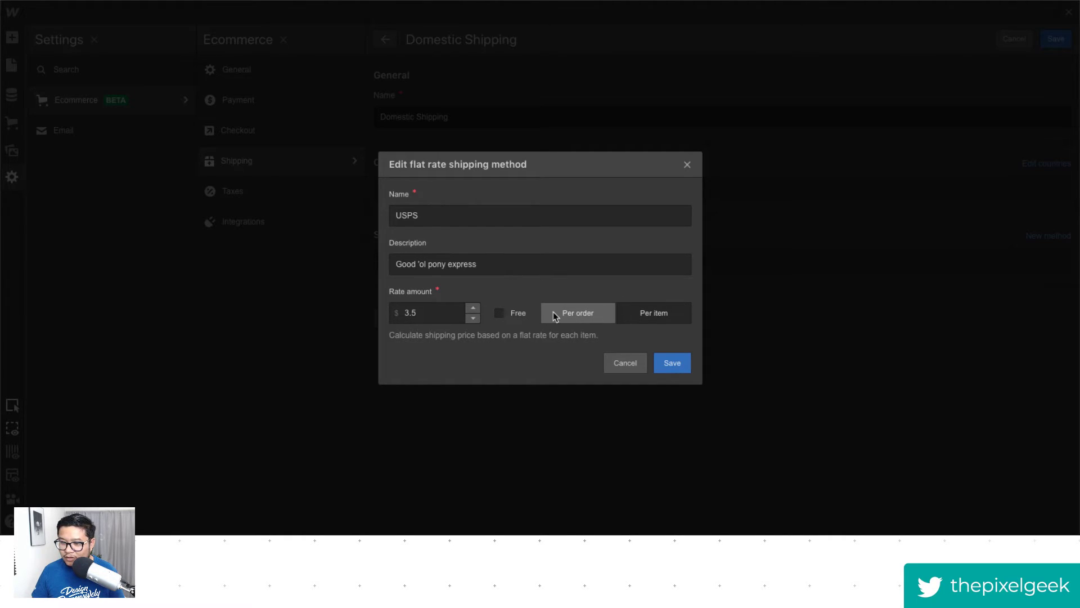
{"action": "left_click", "coordinate": [573, 313]}
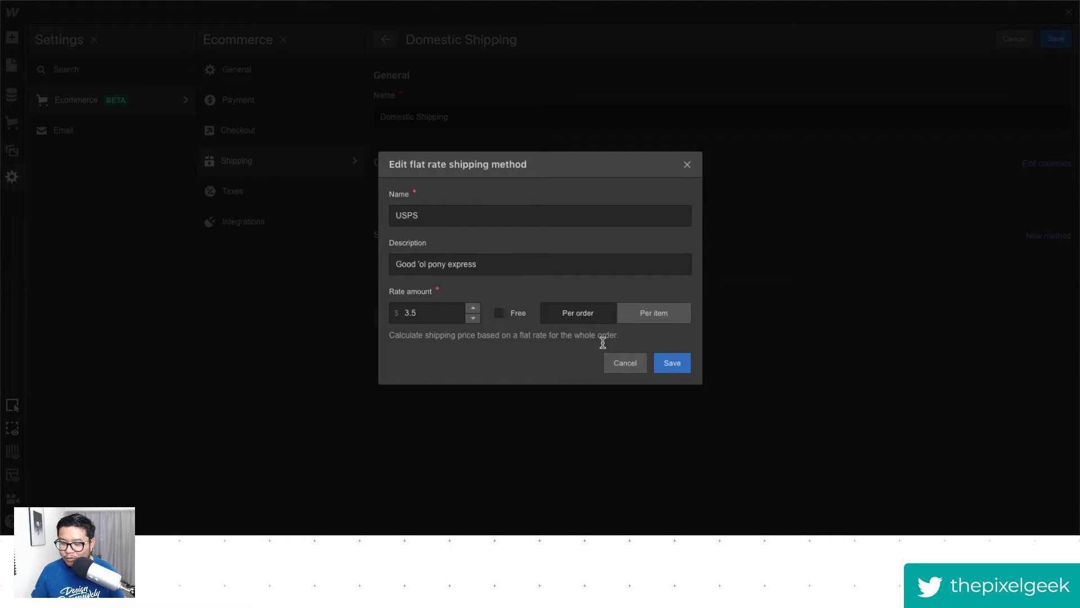
{"action": "left_click", "coordinate": [673, 364]}
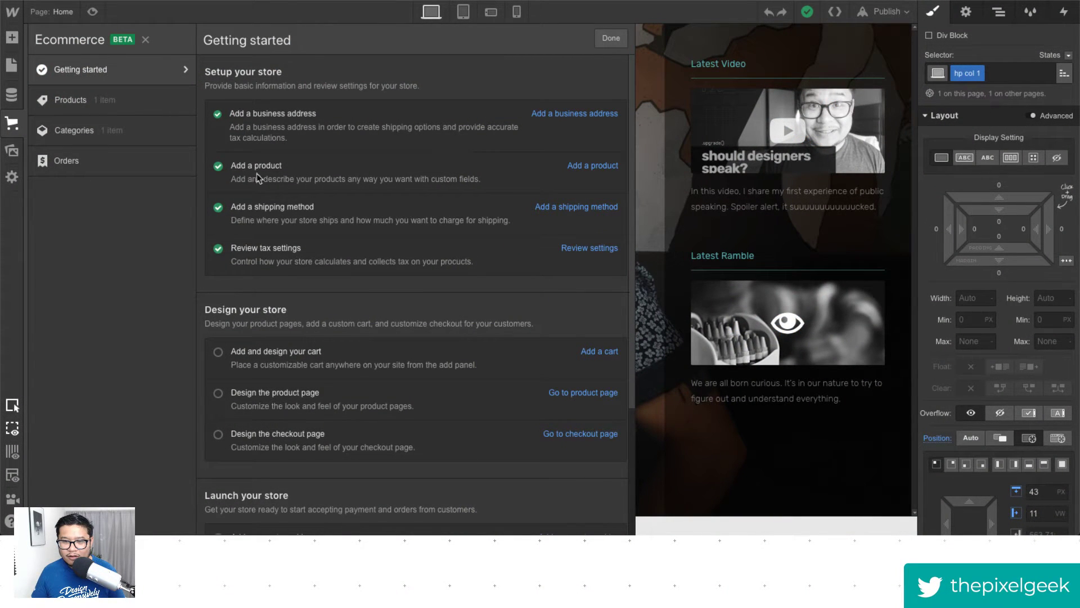
Review the remaining store design and launch tasks in the Getting started checklist.
{"action": "scroll", "coordinate": [426, 296], "scroll_direction": "down", "scroll_amount": 2}
{"action": "scroll", "coordinate": [426, 296], "scroll_direction": "down", "scroll_amount": 2}
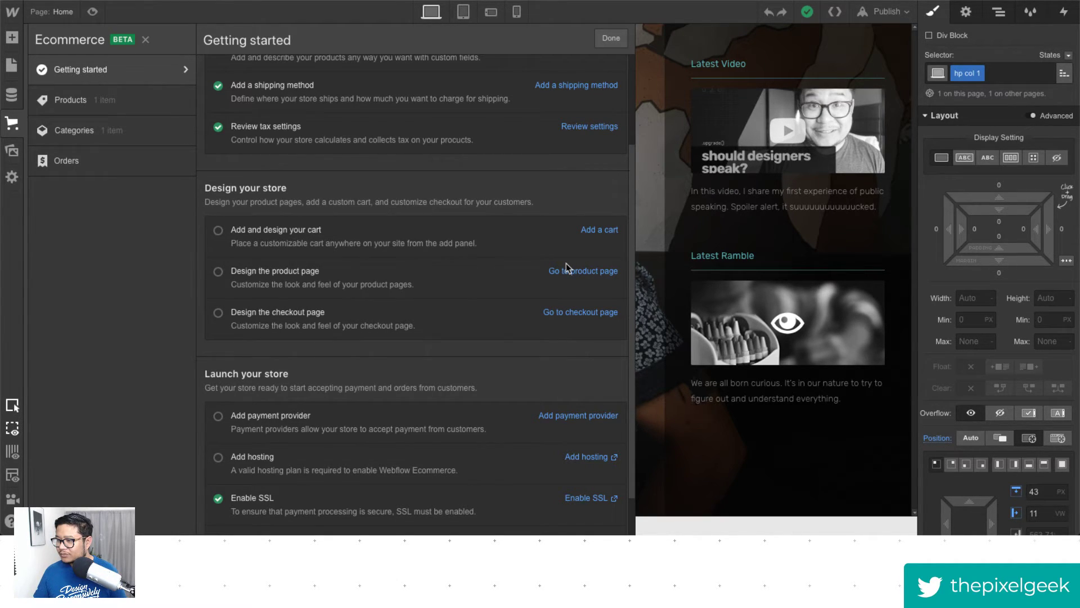
{"action": "scroll", "coordinate": [565, 279], "scroll_direction": "down", "scroll_amount": 1}
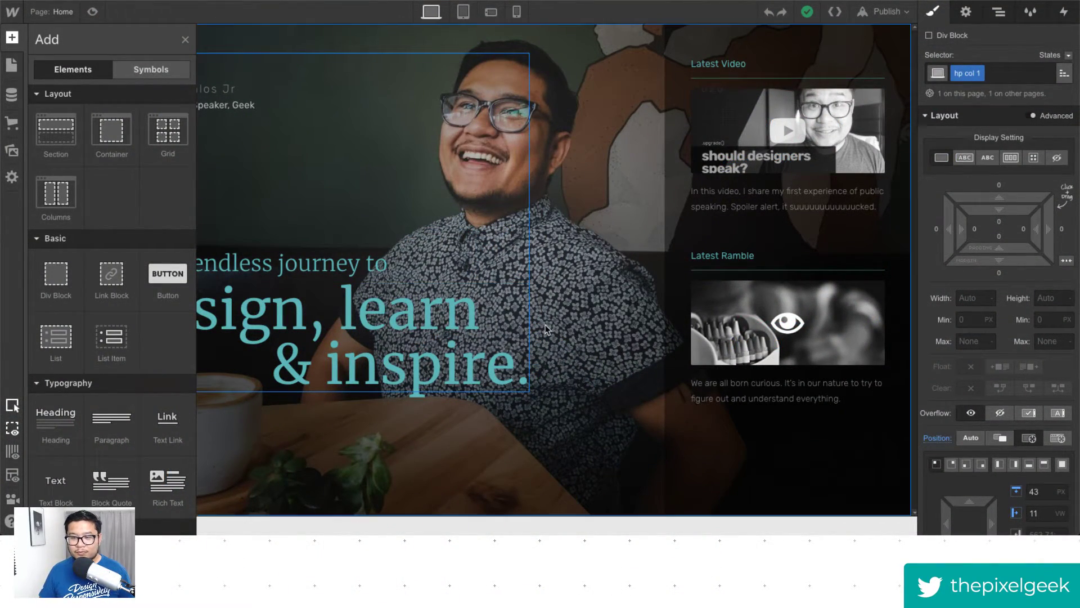
Duplicate the Rambles page and create the copy as a new page named Store.
{"action": "left_click", "coordinate": [323, 424]}
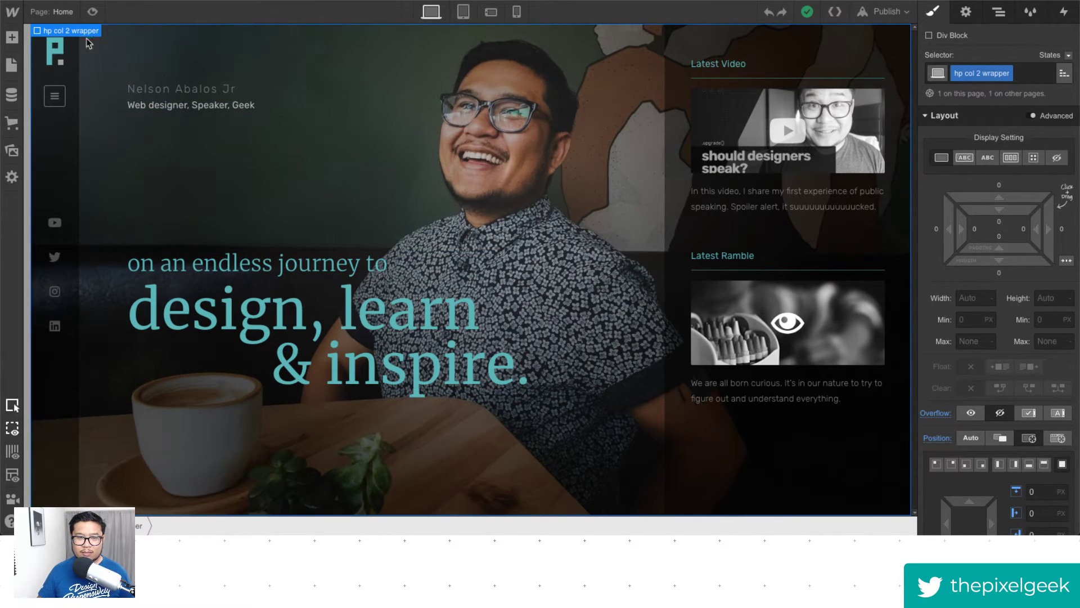
{"action": "left_click", "coordinate": [65, 12]}
{"action": "left_click", "coordinate": [107, 142]}
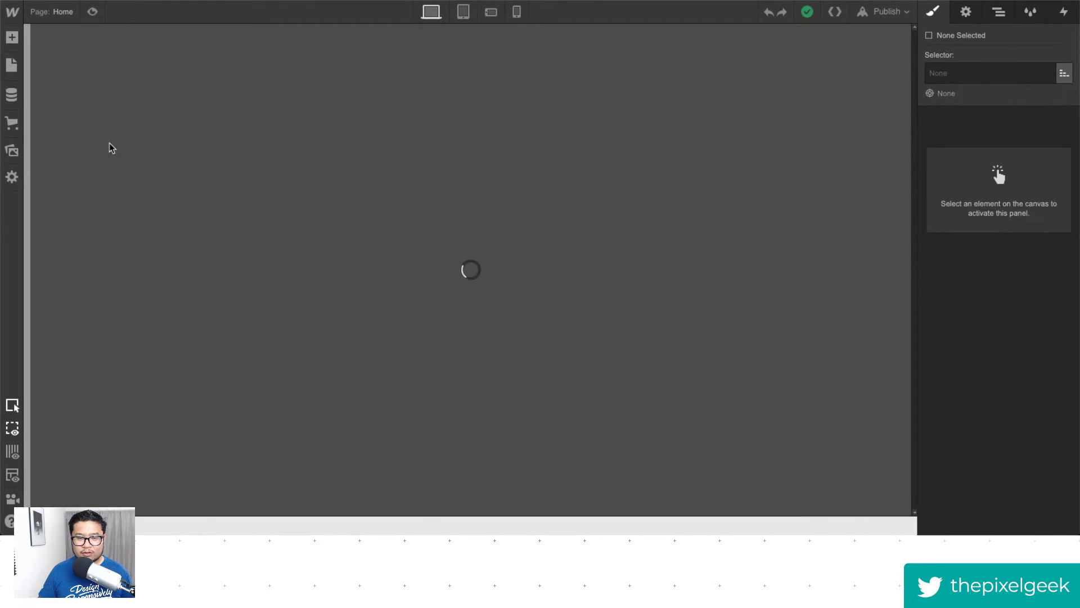
{"action": "left_click", "coordinate": [68, 12]}
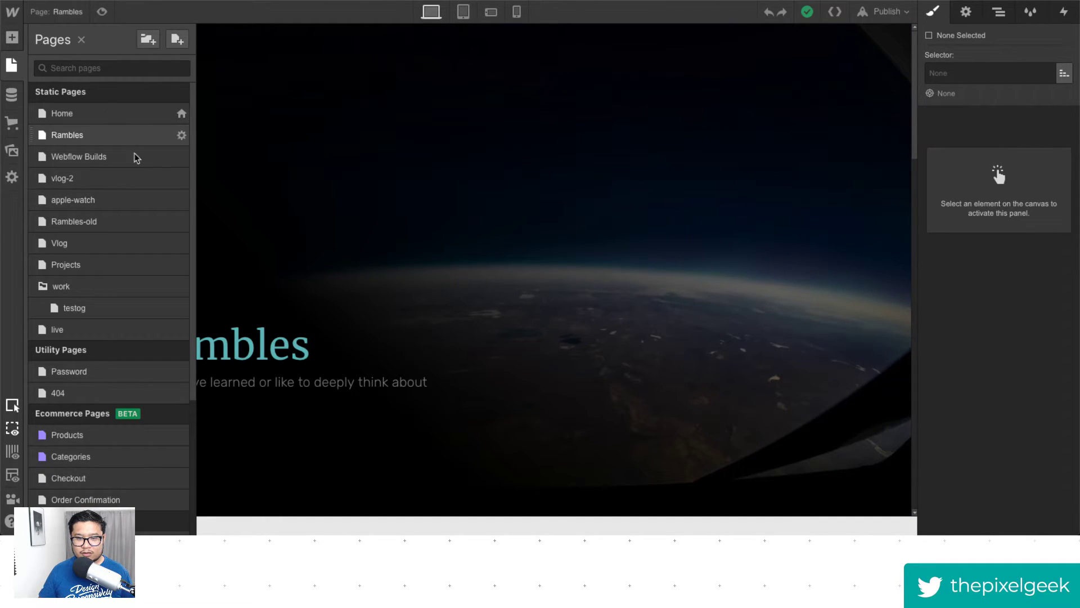
{"action": "left_click", "coordinate": [181, 135]}
{"action": "left_click", "coordinate": [510, 39]}
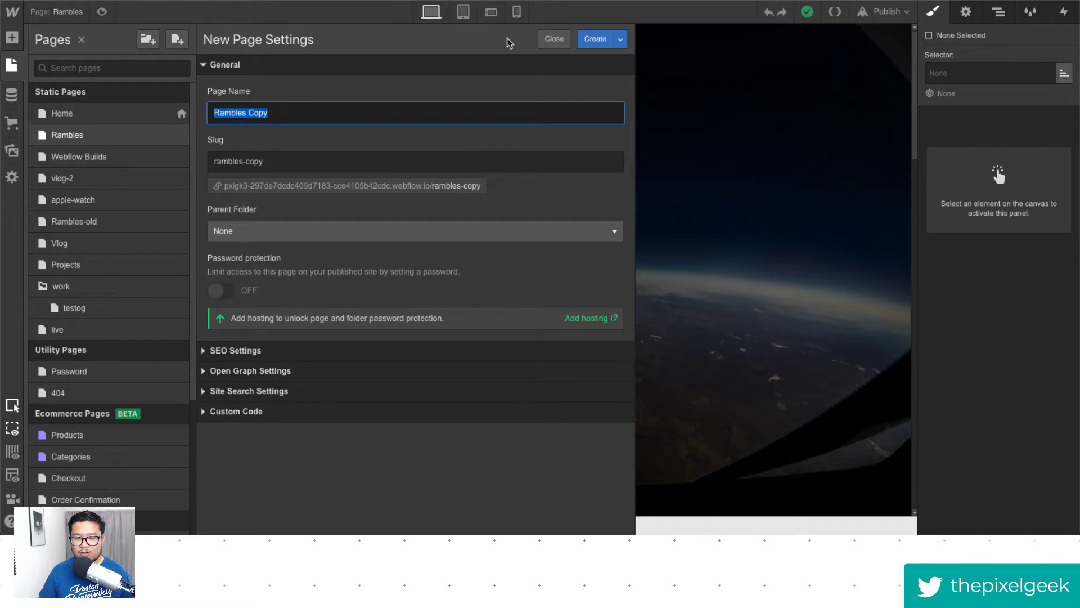
{"action": "type", "text": "Store"}
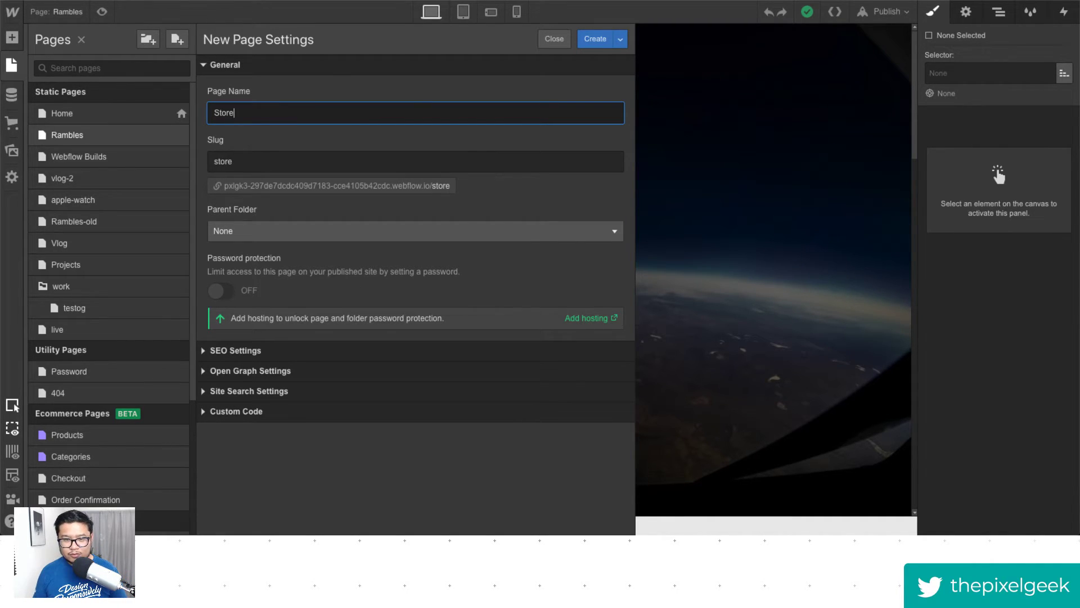
{"action": "key", "text": "Return"}
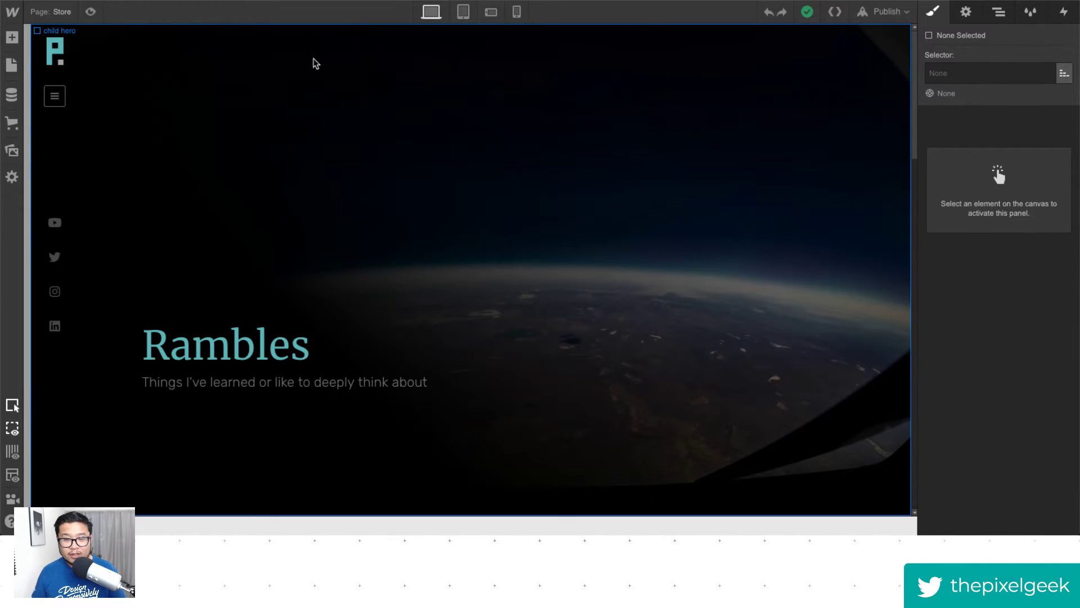
Check the Store page's general settings and return to the canvas.
{"action": "left_click", "coordinate": [62, 12]}
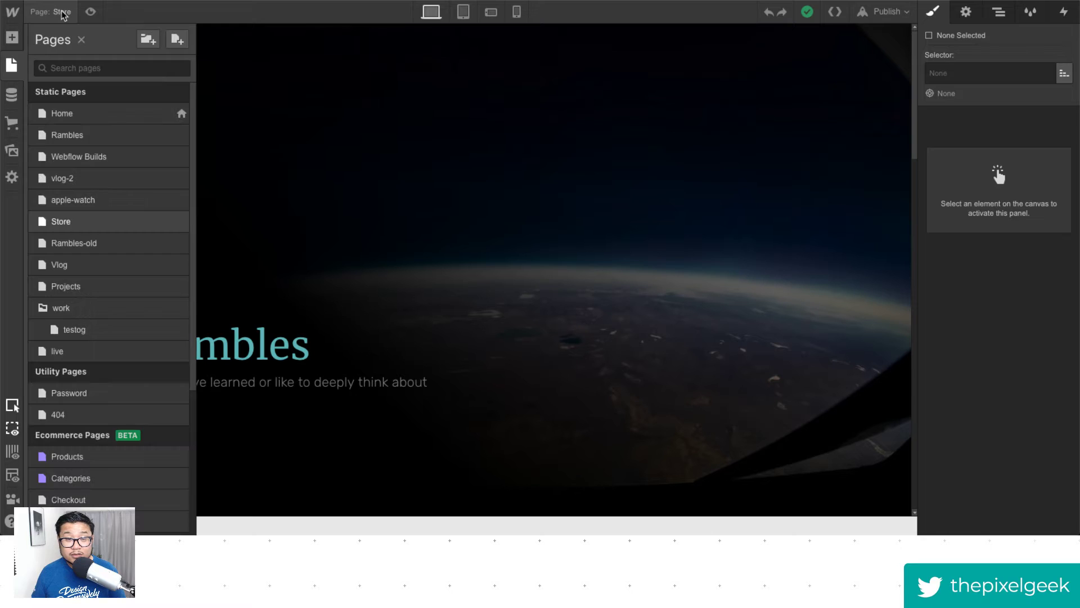
{"action": "left_click", "coordinate": [179, 222]}
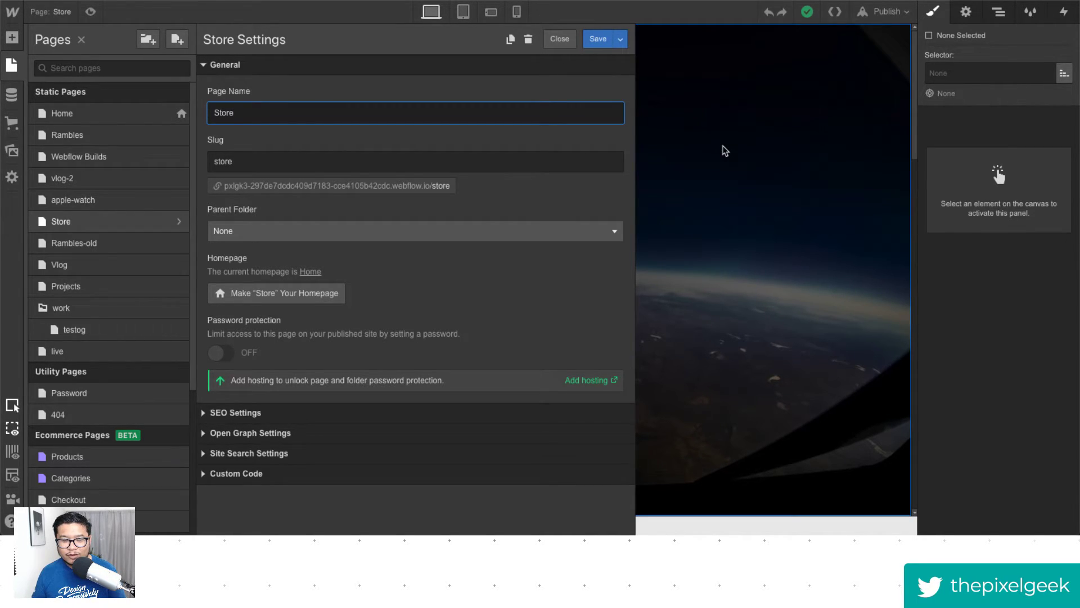
{"action": "left_click", "coordinate": [744, 188]}
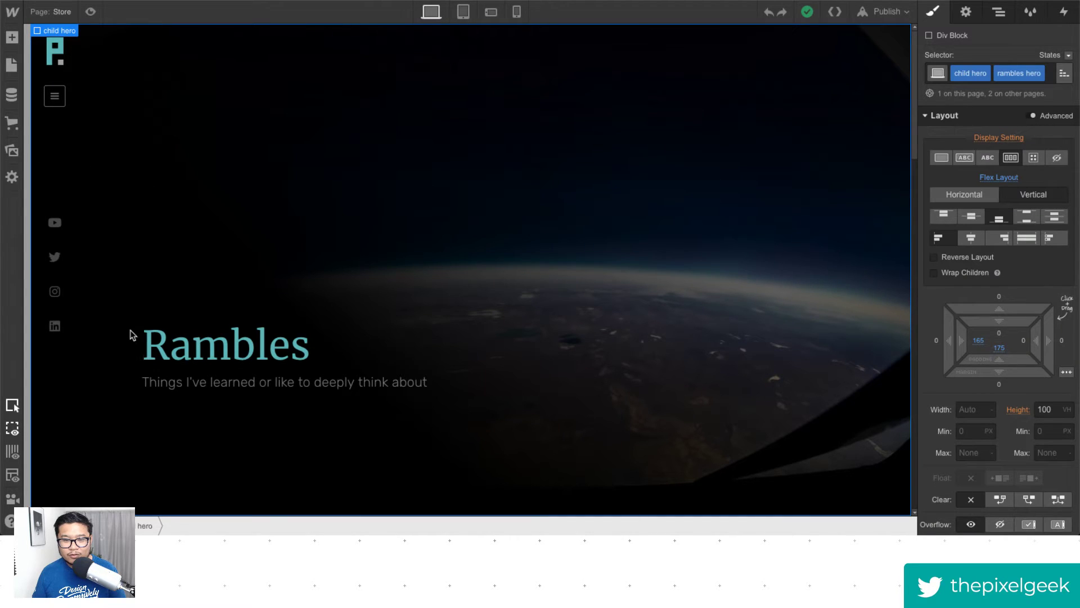
Replace the Store page's hero heading with "Store" and its subheading with "Buy the things.".
{"action": "double_click", "coordinate": [228, 353]}
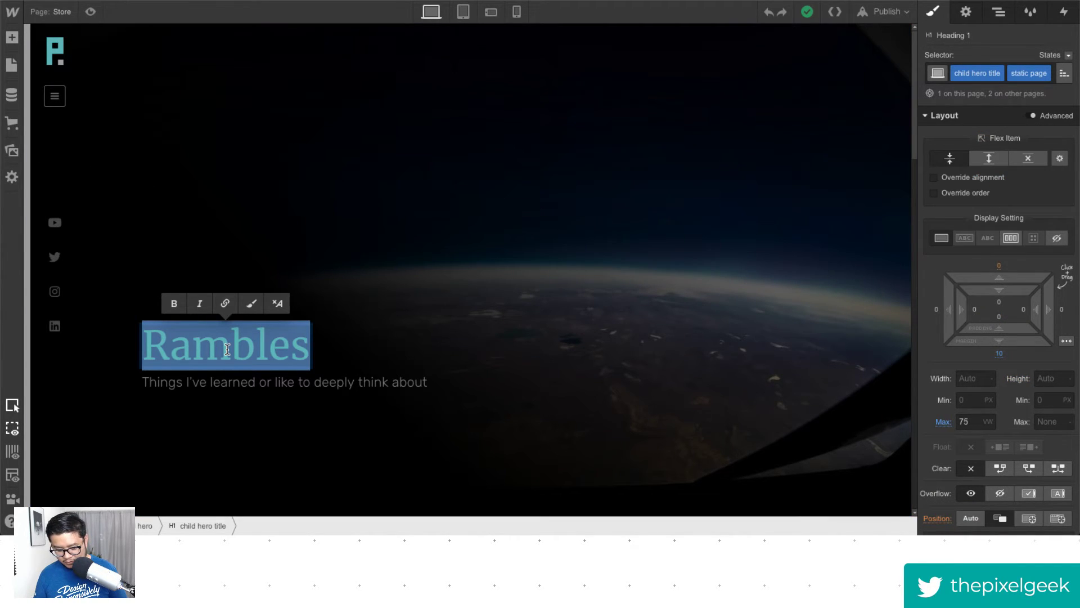
{"action": "type", "text": "Store"}
{"action": "left_click", "coordinate": [361, 381]}
{"action": "double_click", "coordinate": [363, 380]}
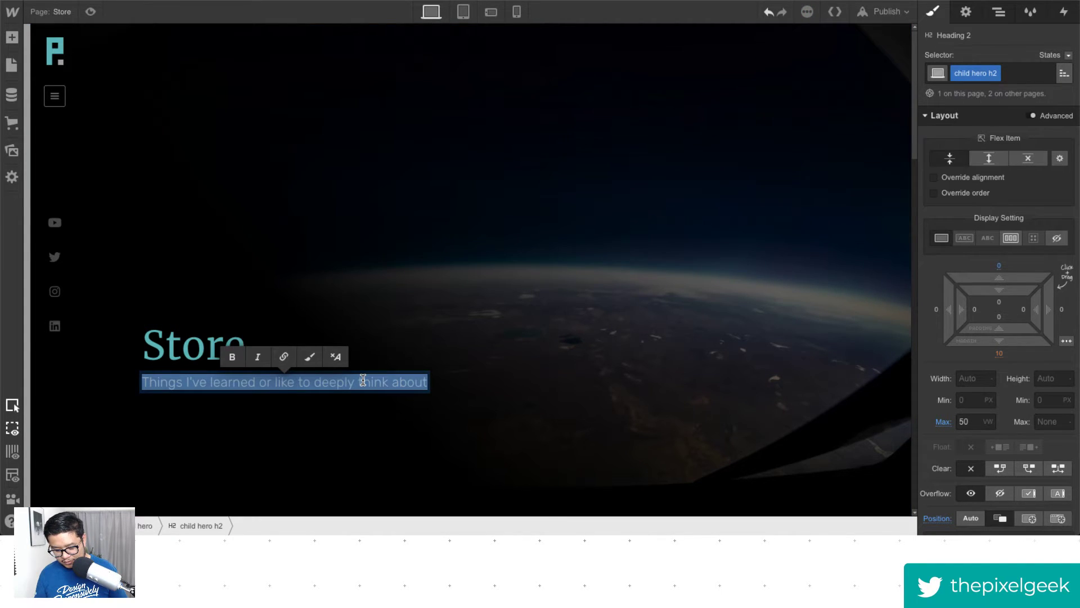
{"action": "type", "text": "Buy the things"}
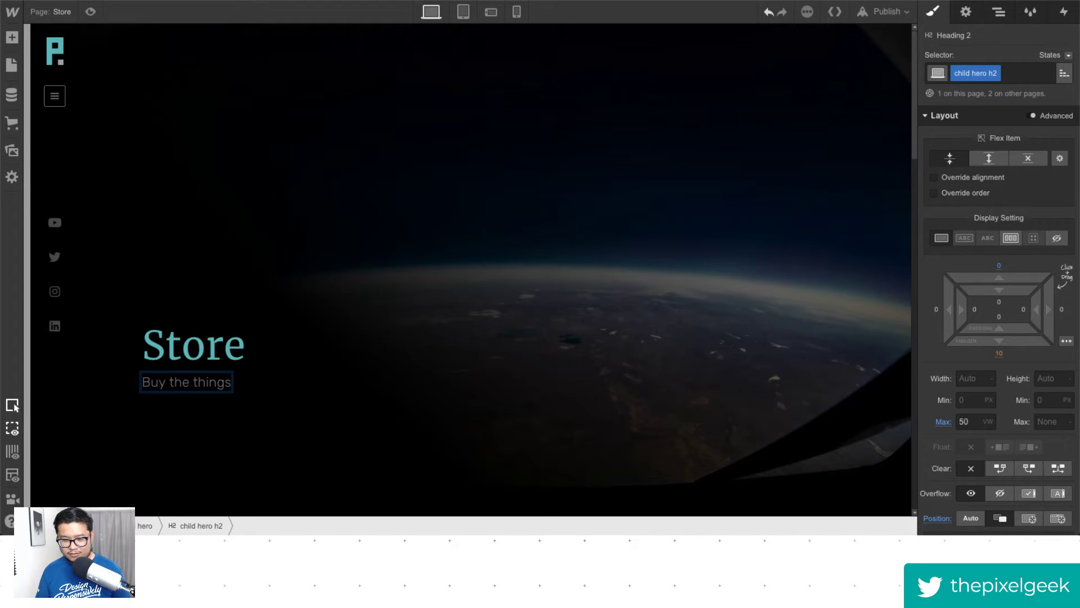
{"action": "type", "text": "."}
{"action": "left_click", "coordinate": [356, 381]}
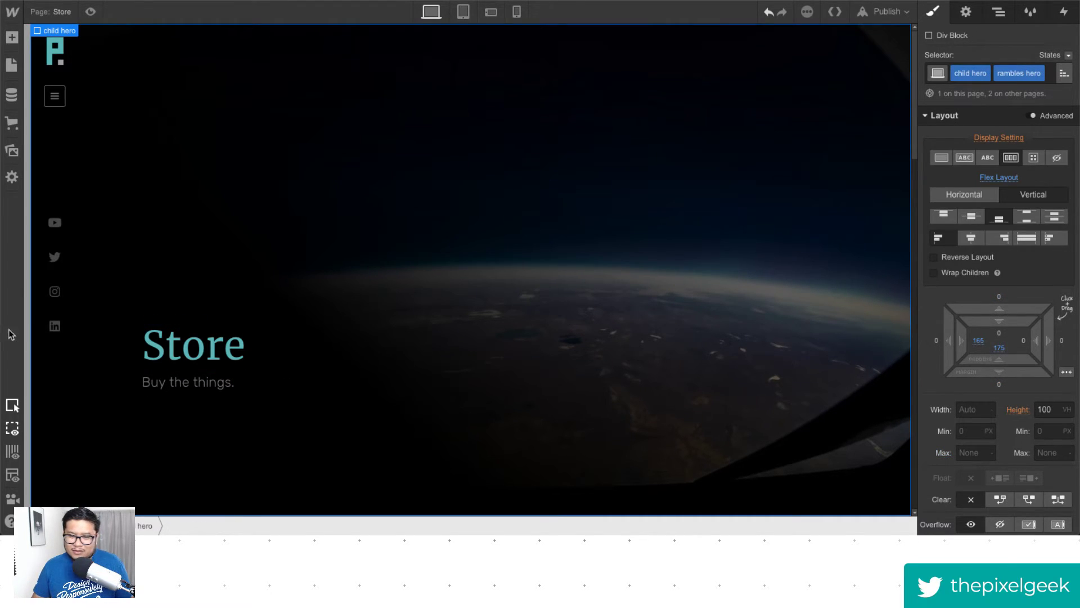
Locate the big nav menu symbol in the page structure and open it for editing.
{"action": "double_click", "coordinate": [50, 144]}
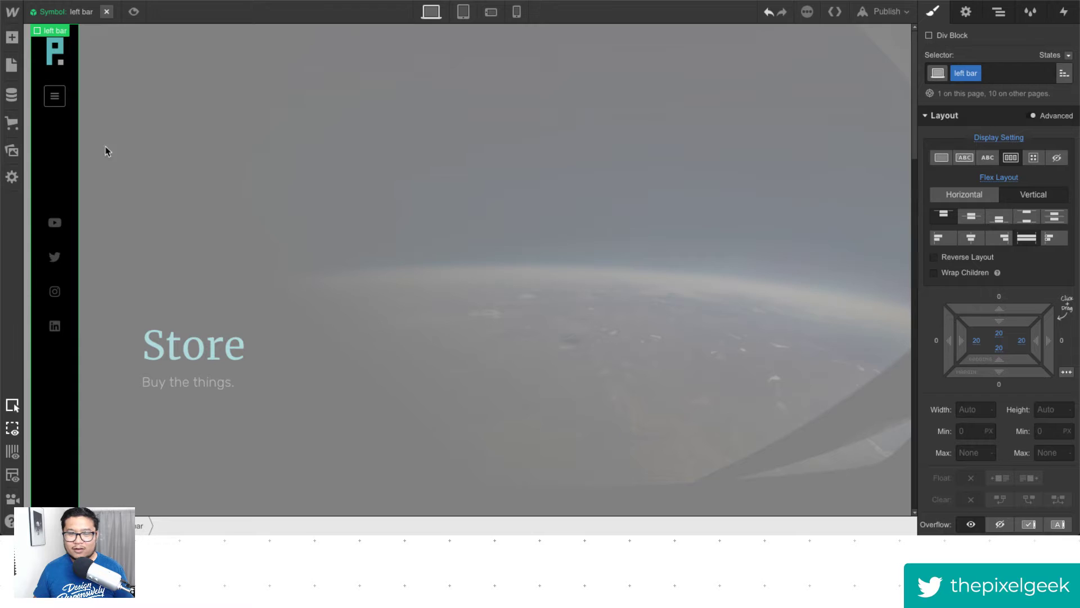
{"action": "left_click", "coordinate": [965, 12]}
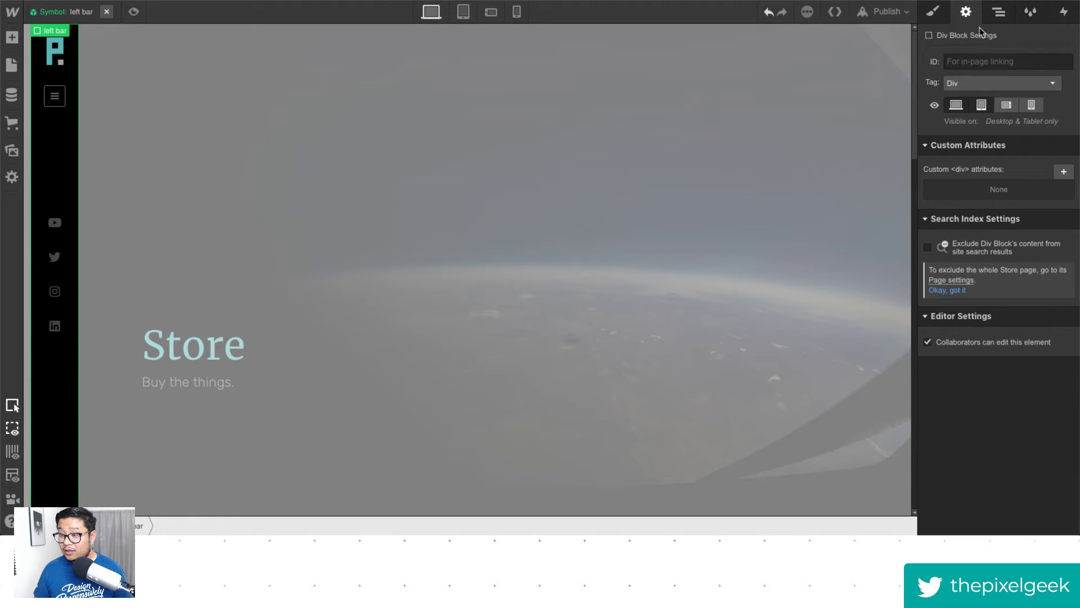
{"action": "left_click", "coordinate": [999, 12]}
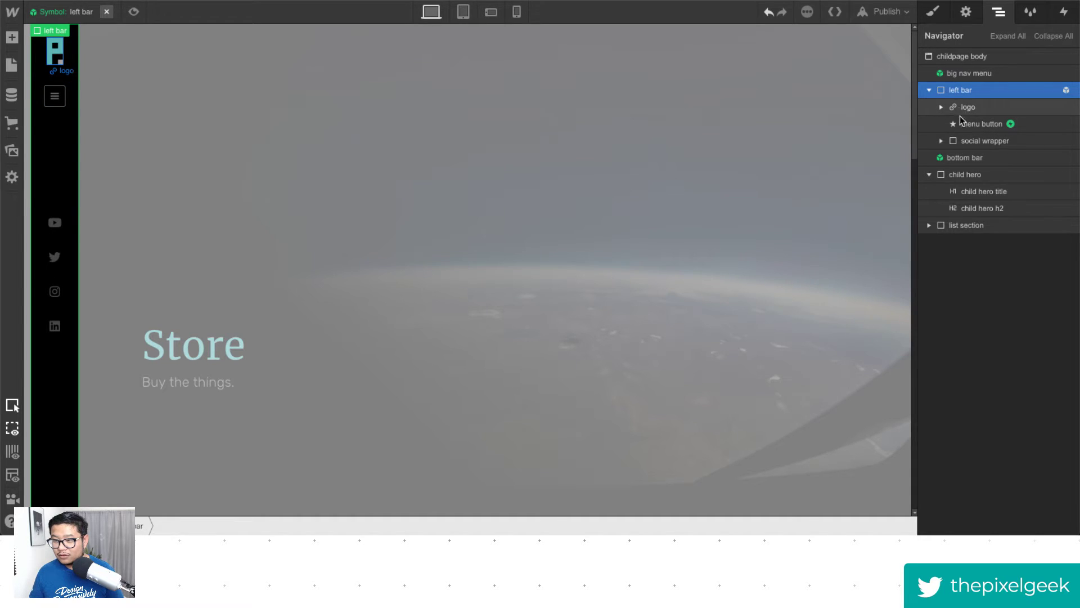
{"action": "left_click", "coordinate": [995, 76]}
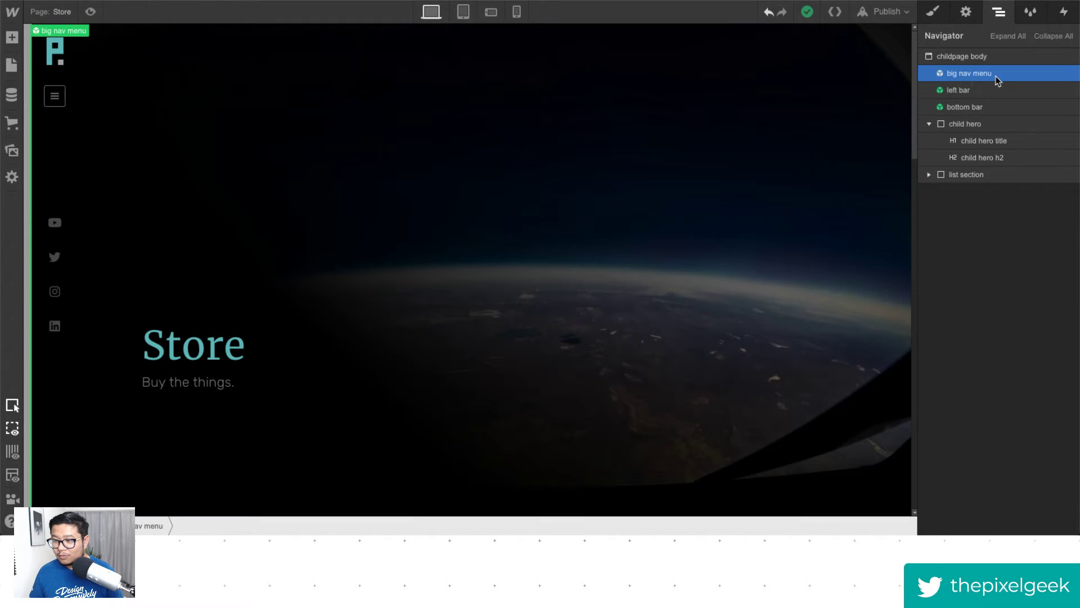
{"action": "double_click", "coordinate": [995, 79]}
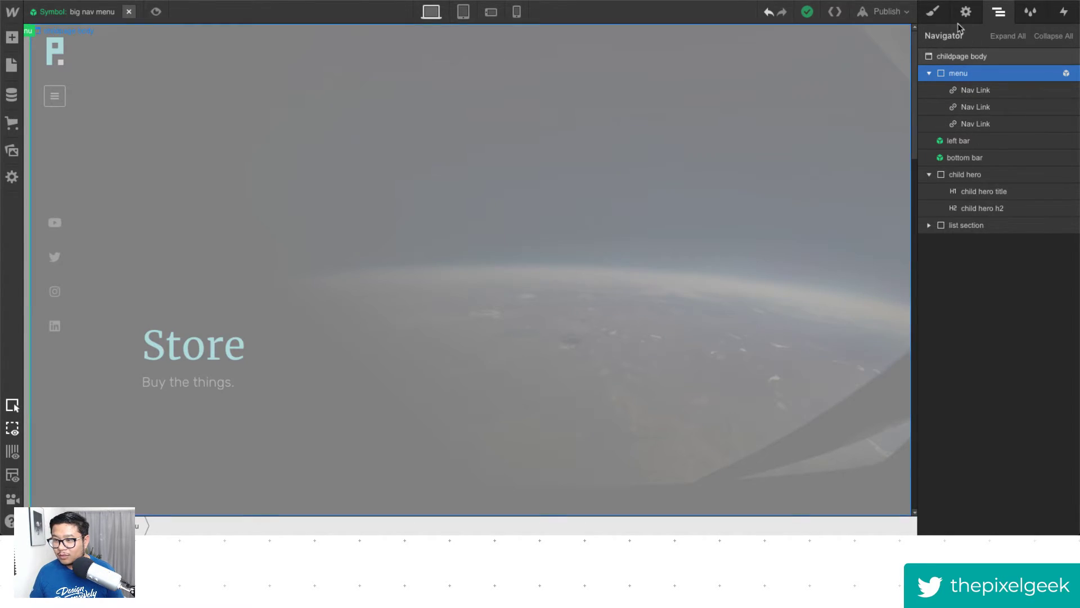
Temporarily disable the menu block's Move Left 100% transform to bring the navigation links into view.
{"action": "left_click", "coordinate": [933, 11]}
{"action": "scroll", "coordinate": [982, 309], "scroll_direction": "down", "scroll_amount": 5}
{"action": "scroll", "coordinate": [989, 388], "scroll_direction": "down", "scroll_amount": 1}
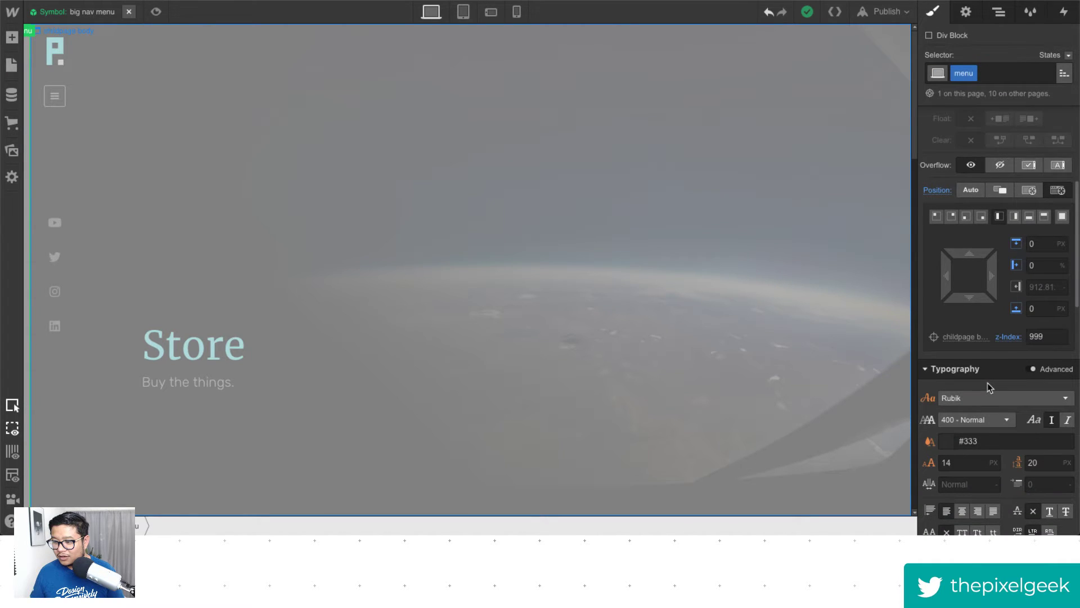
{"action": "scroll", "coordinate": [987, 383], "scroll_direction": "down", "scroll_amount": 15}
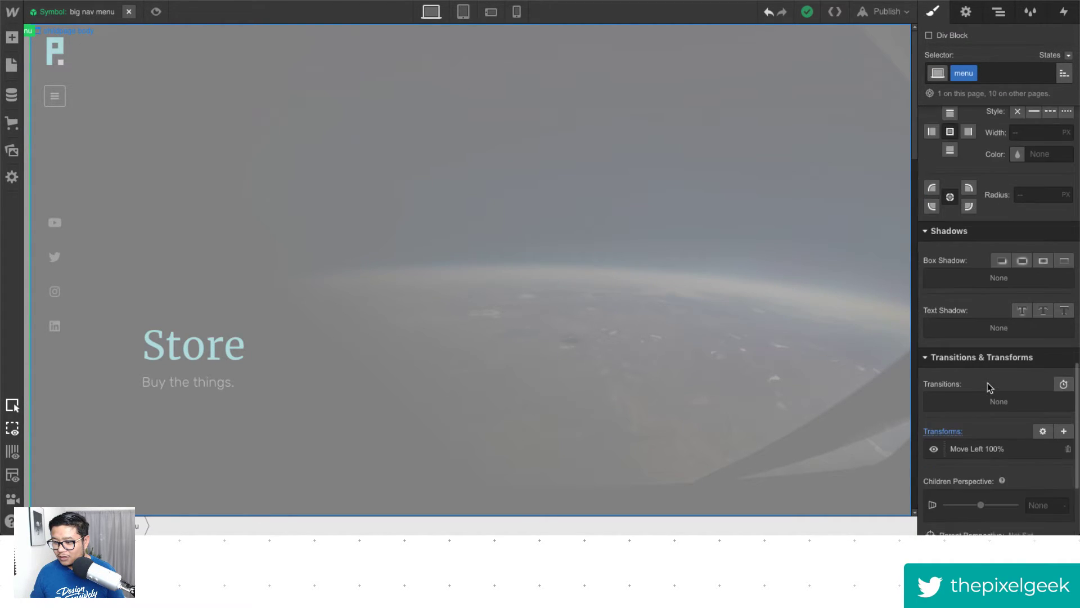
{"action": "left_click", "coordinate": [933, 423]}
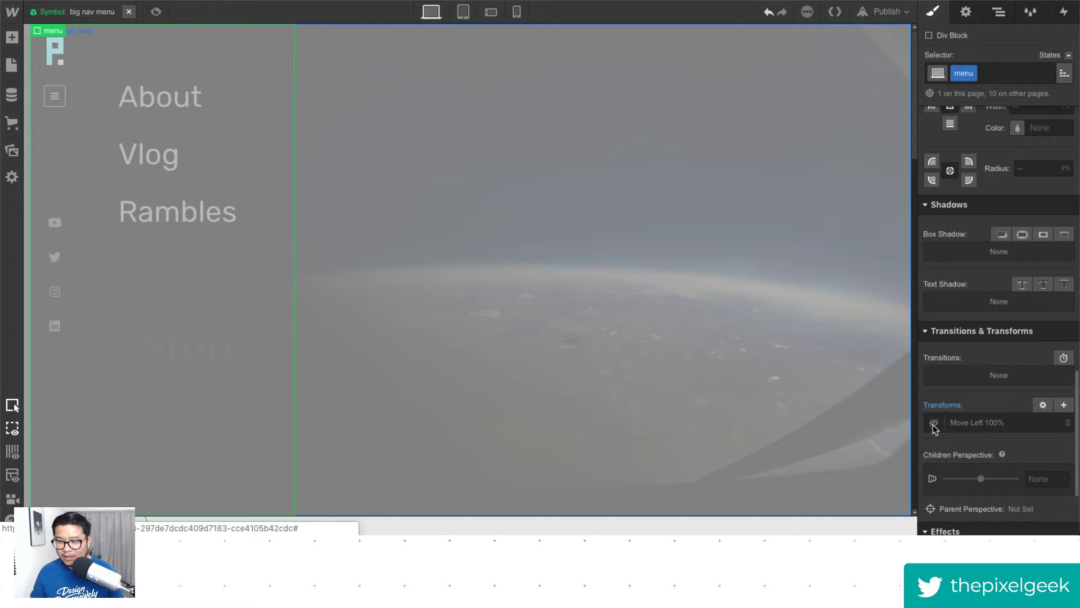
Duplicate the Rambles nav link and change the copy's text to "Store".
{"action": "left_click", "coordinate": [191, 229]}
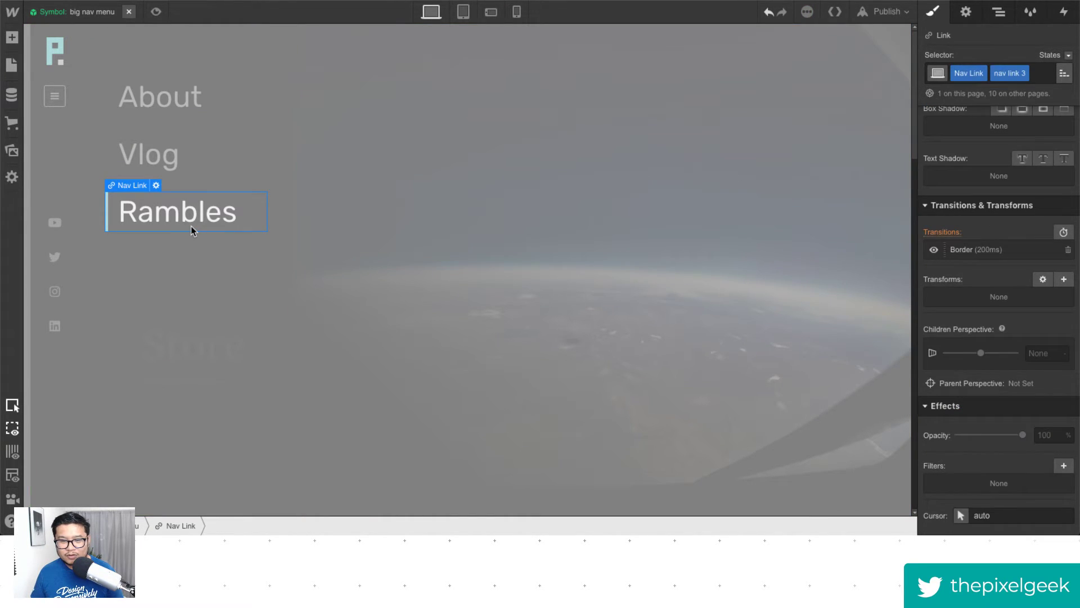
{"action": "key", "text": "ctrl+d"}
{"action": "double_click", "coordinate": [181, 271]}
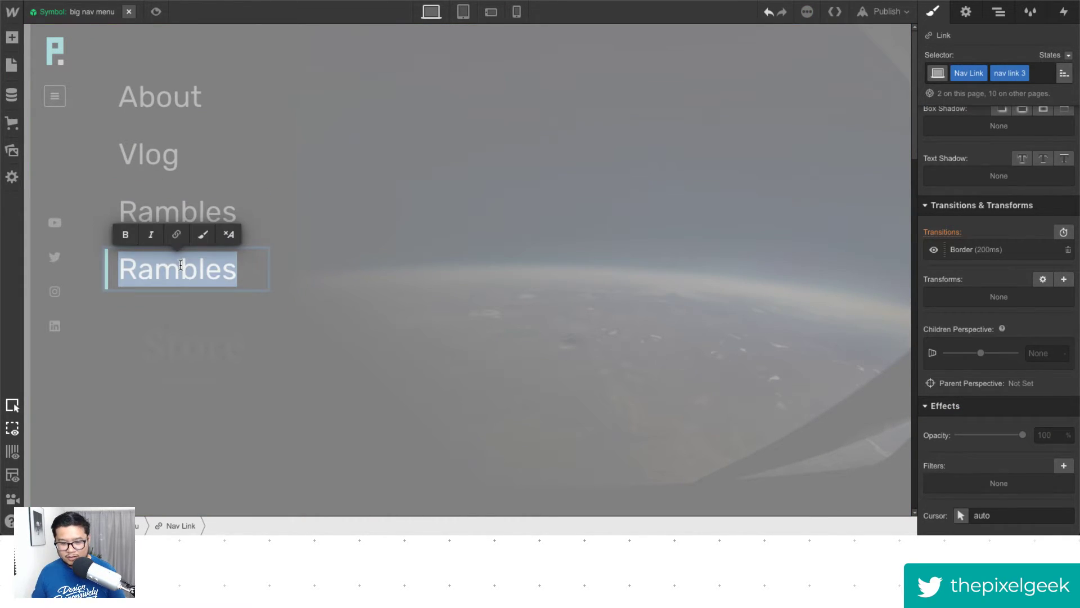
{"action": "type", "text": "Stopre"}
{"action": "key", "text": "BackSpace"}
{"action": "key", "text": "BackSpace"}
{"action": "type", "text": "re"}
{"action": "key", "text": "Escape"}
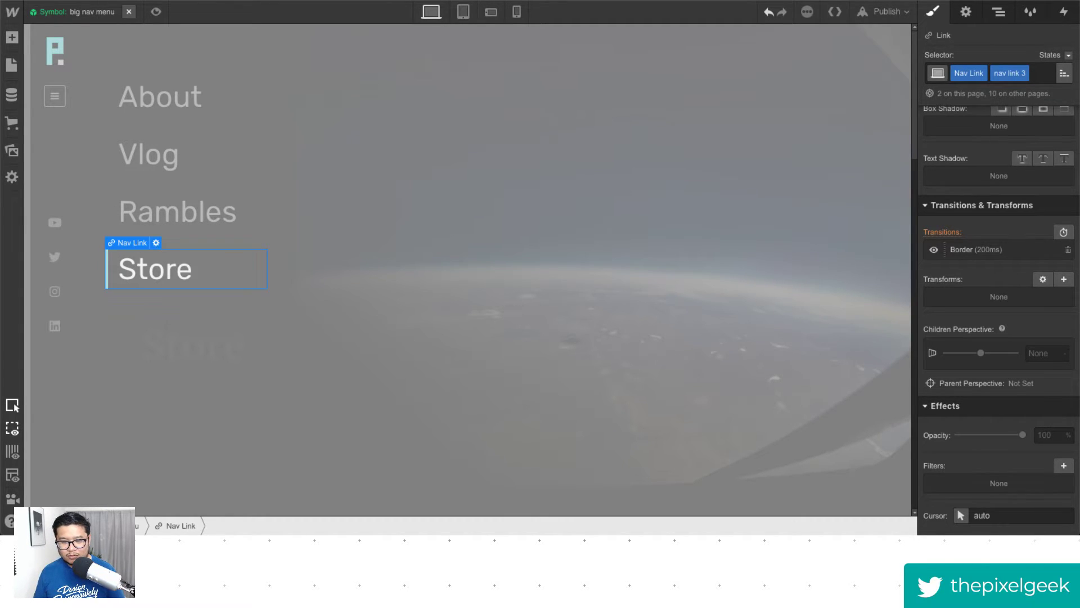
Point the new Store nav link to the Store page and leave symbol editing.
{"action": "left_click", "coordinate": [966, 12]}
{"action": "left_click", "coordinate": [1012, 178]}
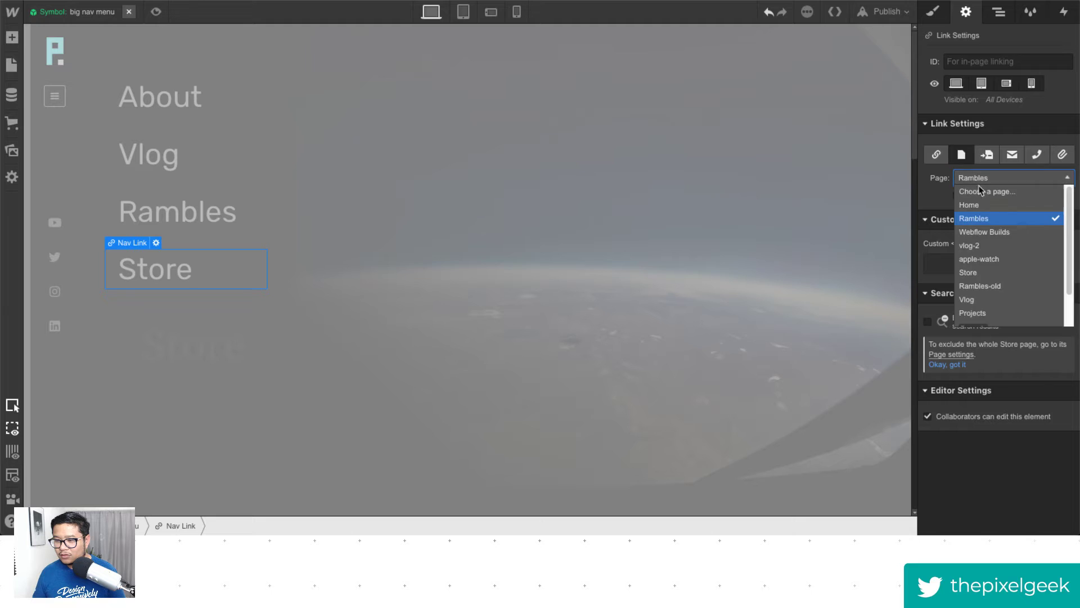
{"action": "left_click", "coordinate": [993, 272]}
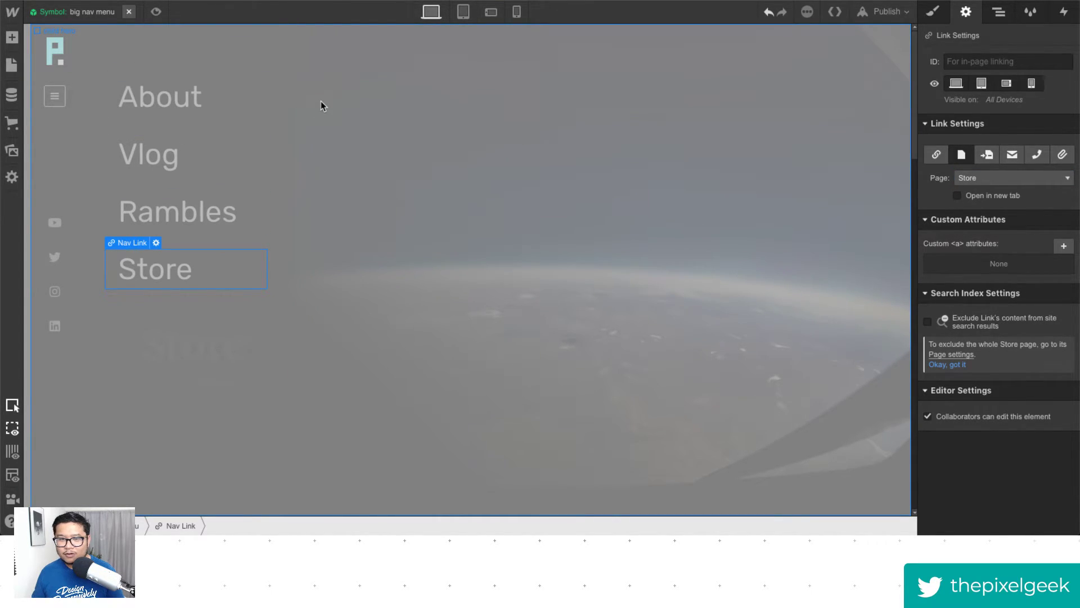
{"action": "double_click", "coordinate": [320, 102]}
{"action": "left_click", "coordinate": [90, 12]}
{"action": "left_click", "coordinate": [90, 13]}
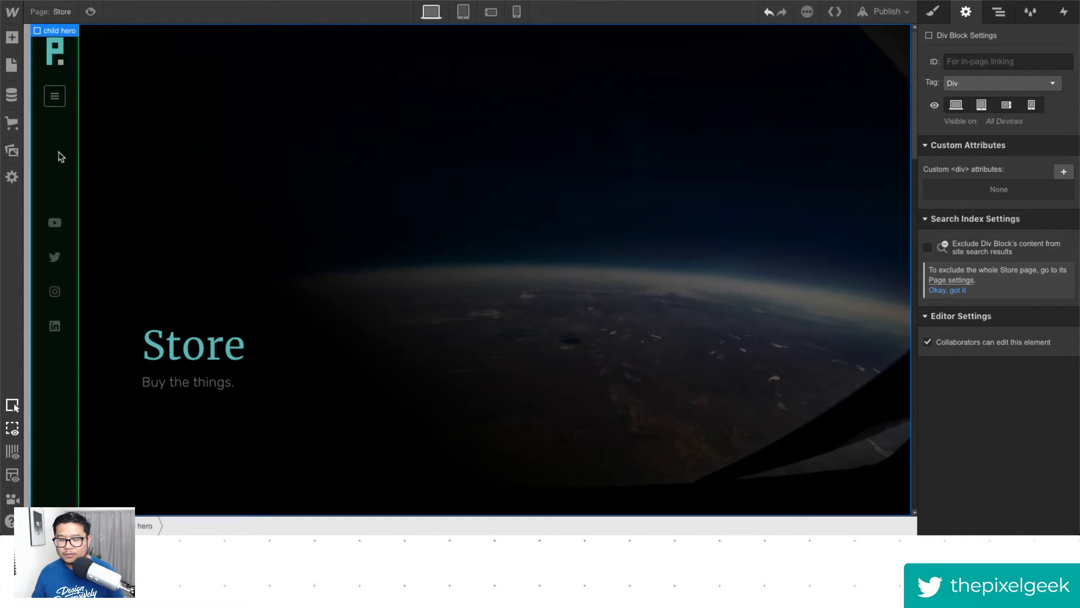
Re-enable the Move Left 100% transform on the big nav menu symbol's menu block and exit the symbol.
{"action": "left_click", "coordinate": [998, 11]}
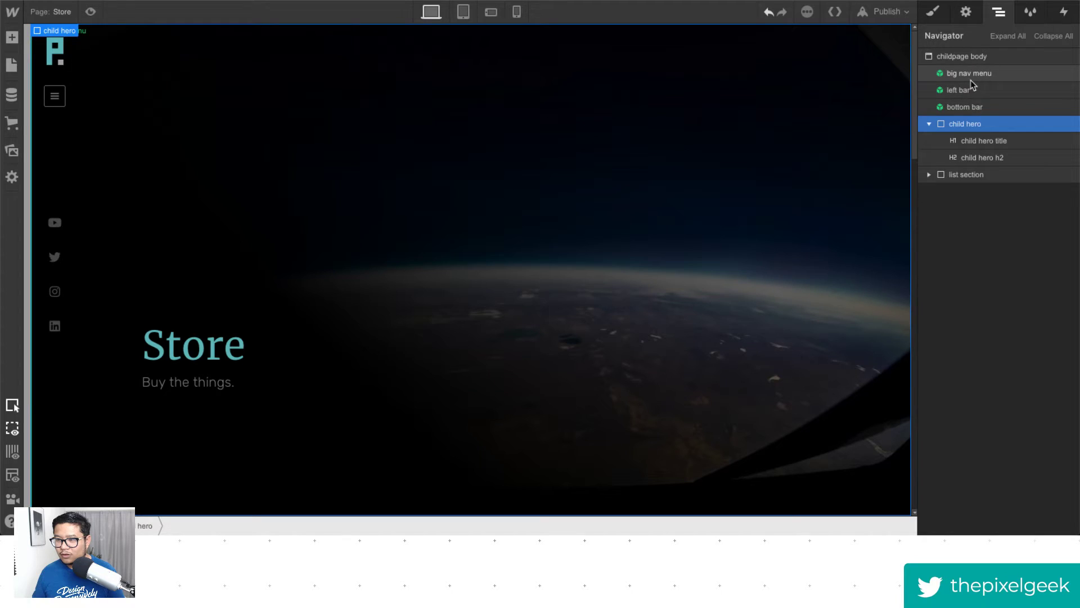
{"action": "double_click", "coordinate": [971, 77]}
{"action": "left_click", "coordinate": [933, 12]}
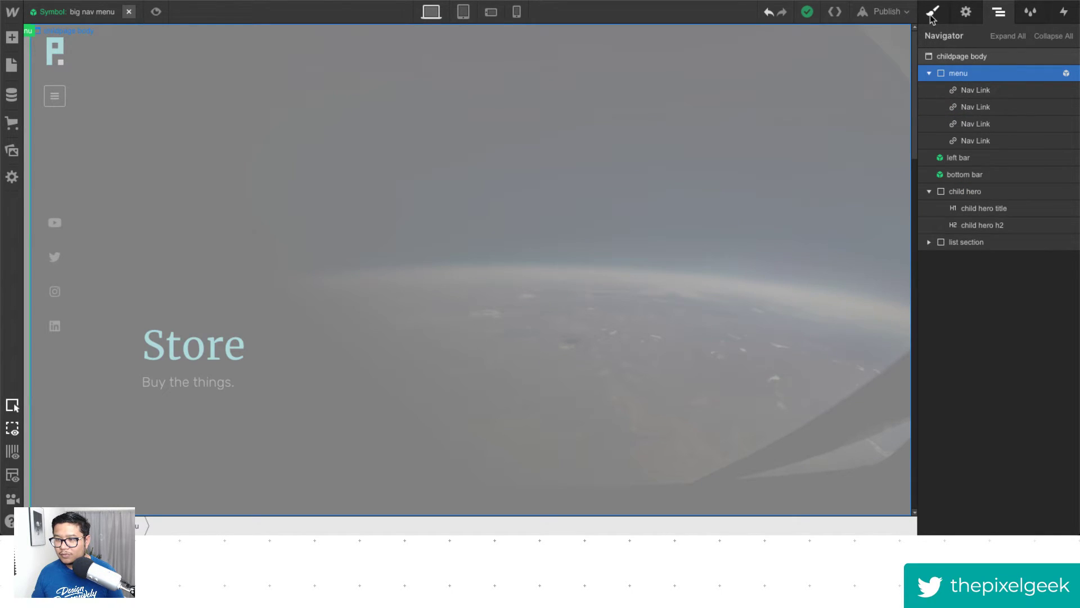
{"action": "scroll", "coordinate": [963, 414], "scroll_direction": "down", "scroll_amount": 10}
{"action": "left_click", "coordinate": [933, 299]}
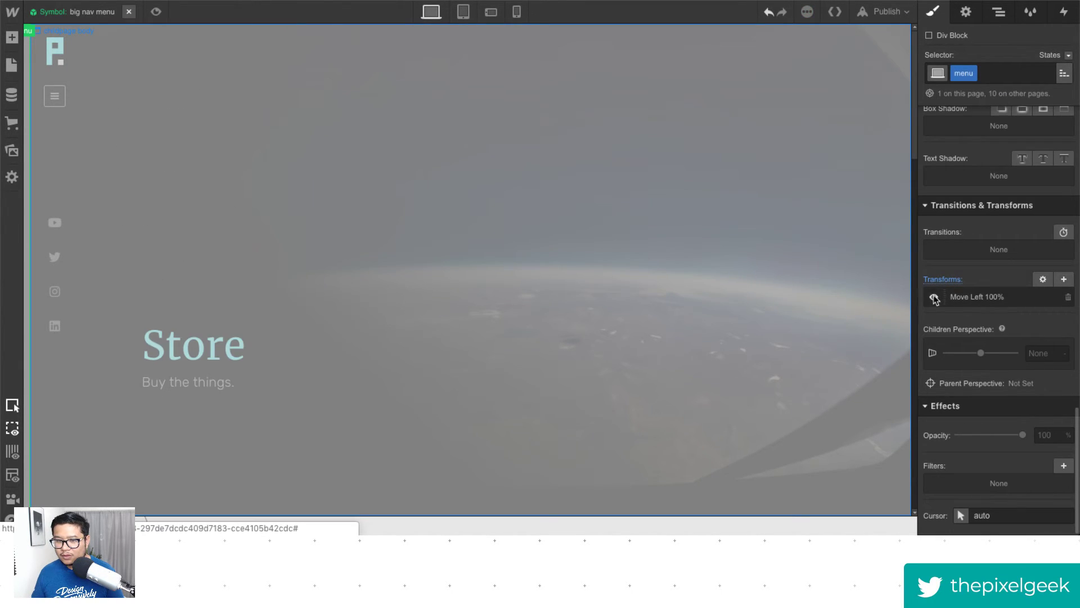
{"action": "left_click", "coordinate": [293, 88]}
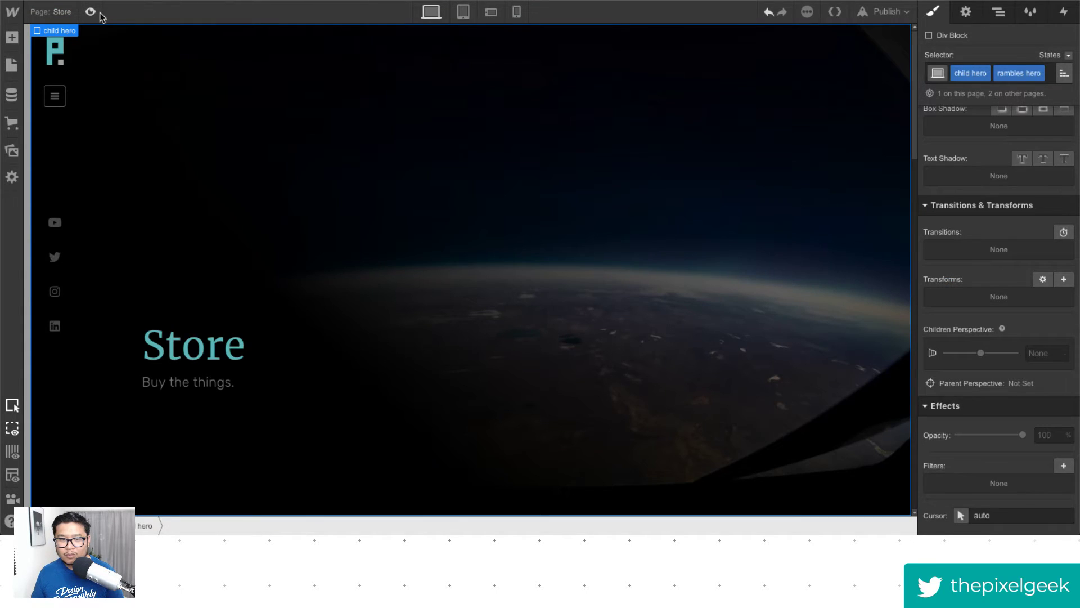
Preview the site, test the Store link in the navigation menu, and return to the design view.
{"action": "left_click", "coordinate": [92, 12]}
{"action": "left_click", "coordinate": [38, 97]}
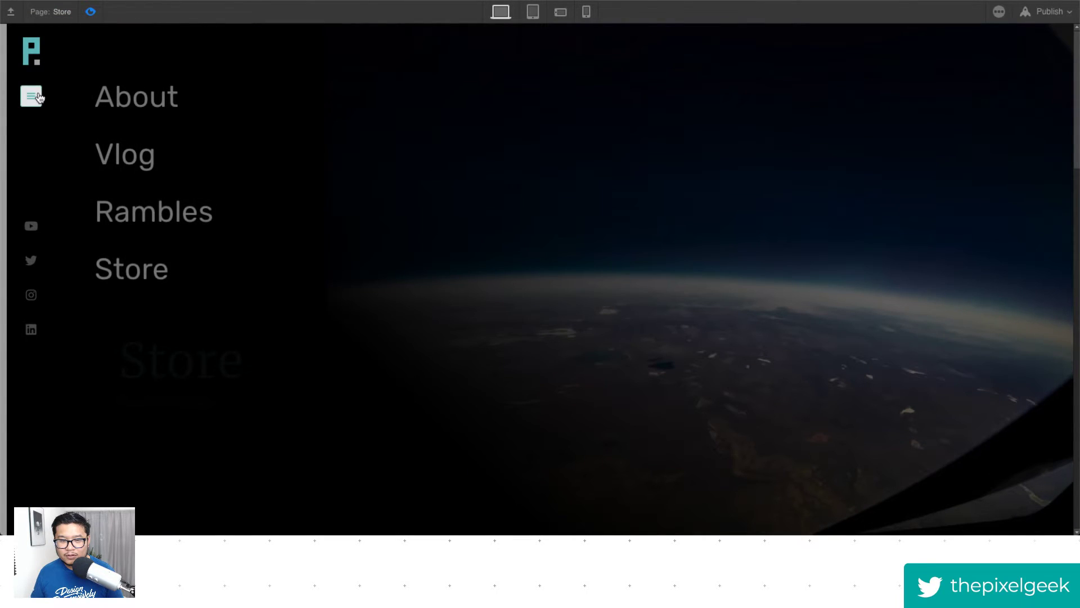
{"action": "left_click", "coordinate": [139, 260]}
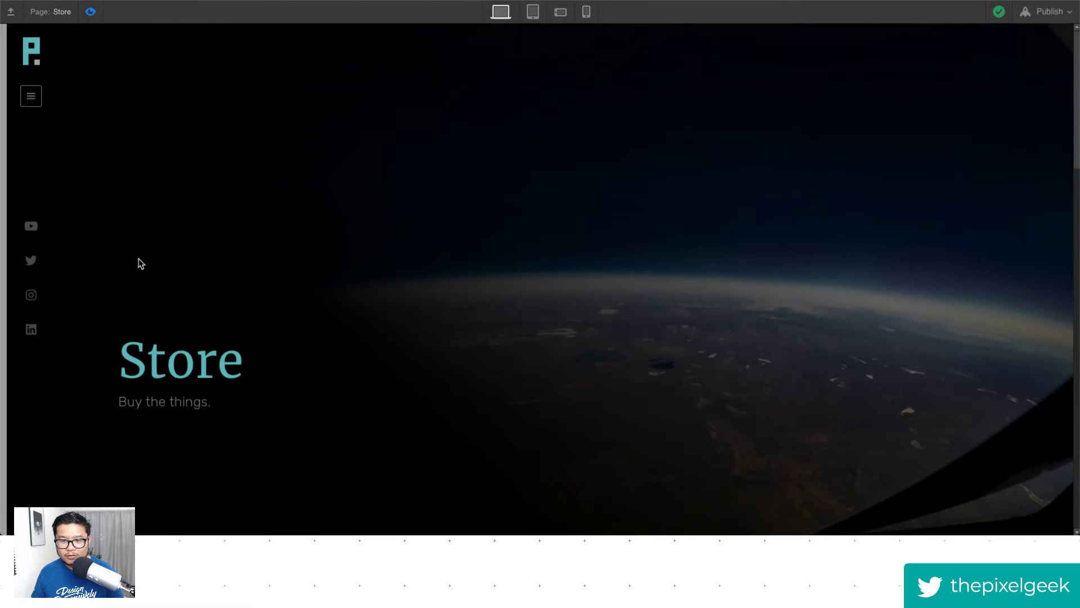
{"action": "left_click", "coordinate": [89, 16]}
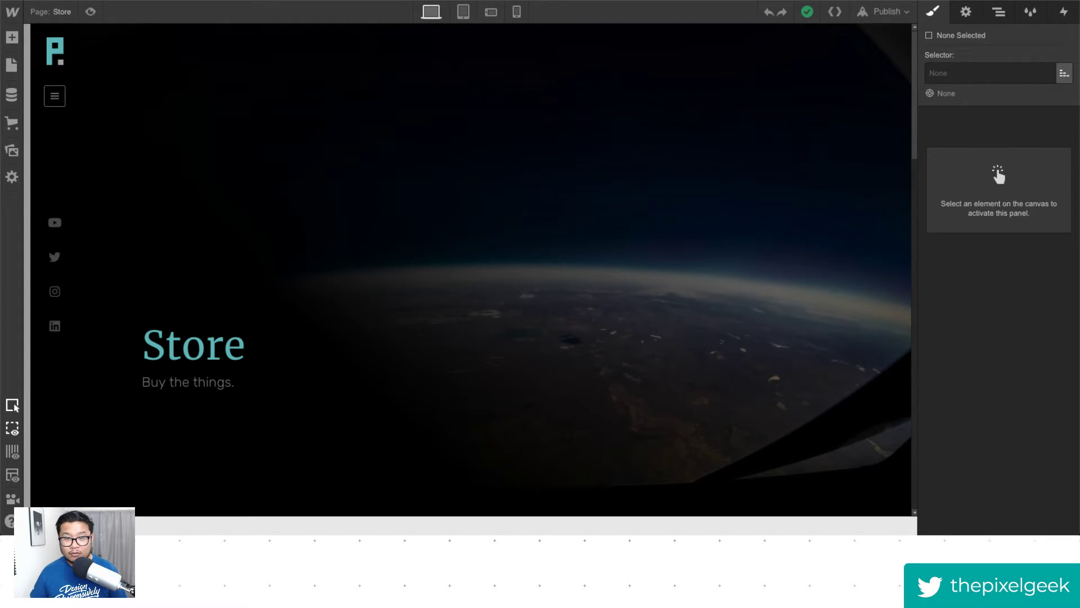
Search Google for "zapier printful" in a new browser tab and look through the results for a Zapier integration page.
{"action": "key", "text": "ctrl+t"}
{"action": "type", "text": "zapier p"}
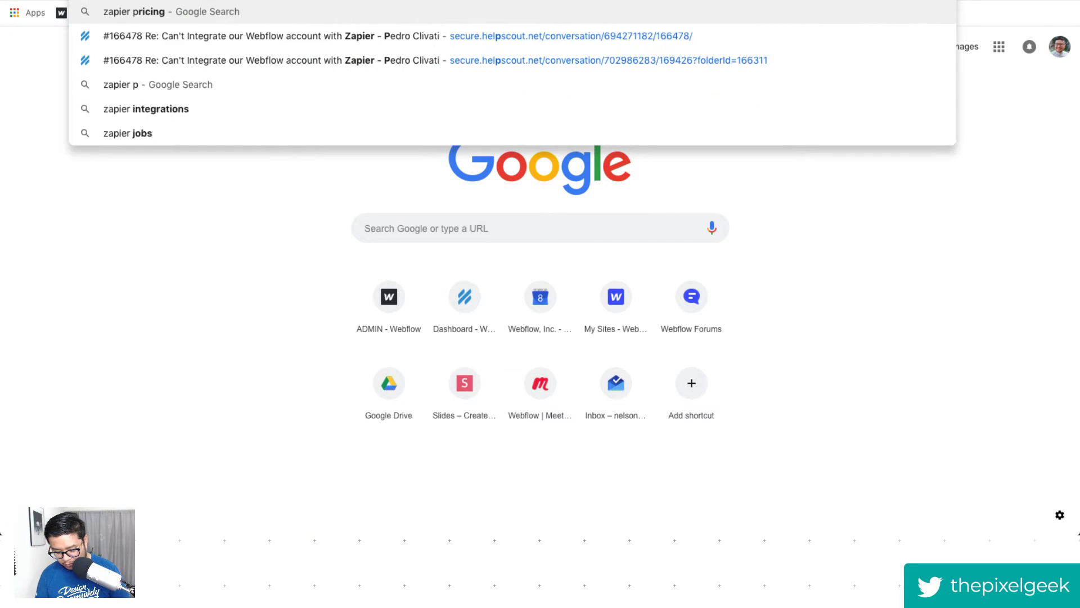
{"action": "type", "text": "rintful"}
{"action": "key", "text": "Return"}
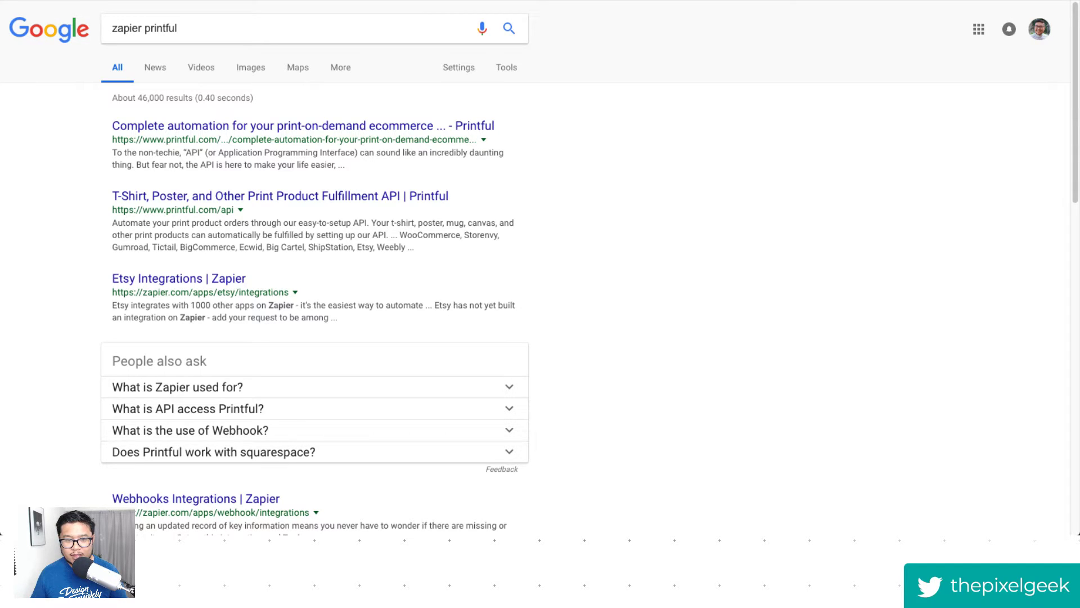
{"action": "scroll", "coordinate": [615, 241], "scroll_direction": "down", "scroll_amount": 3}
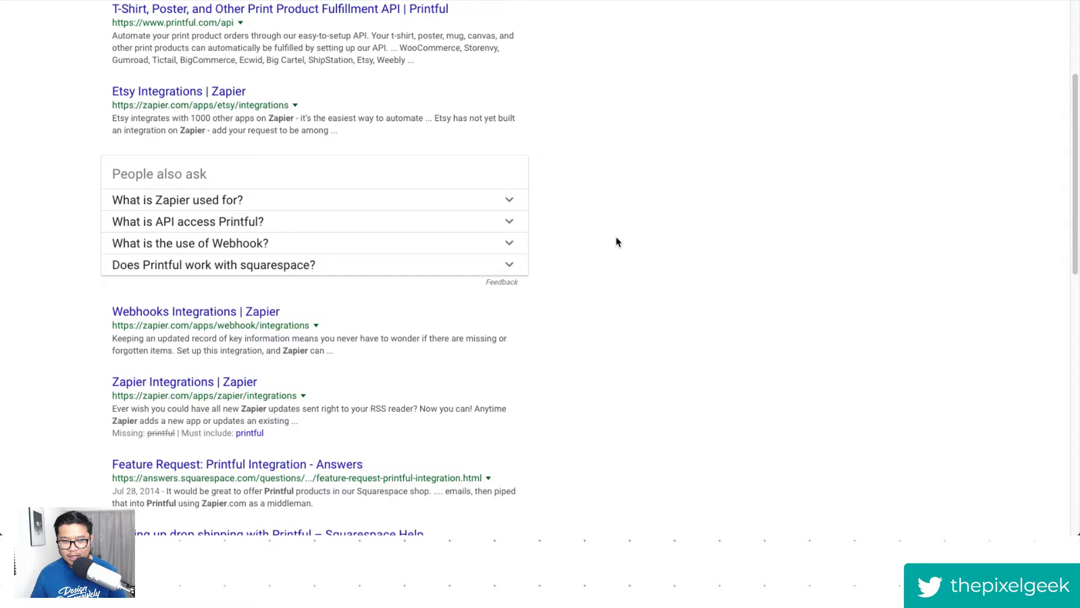
{"action": "scroll", "coordinate": [616, 242], "scroll_direction": "down", "scroll_amount": 1}
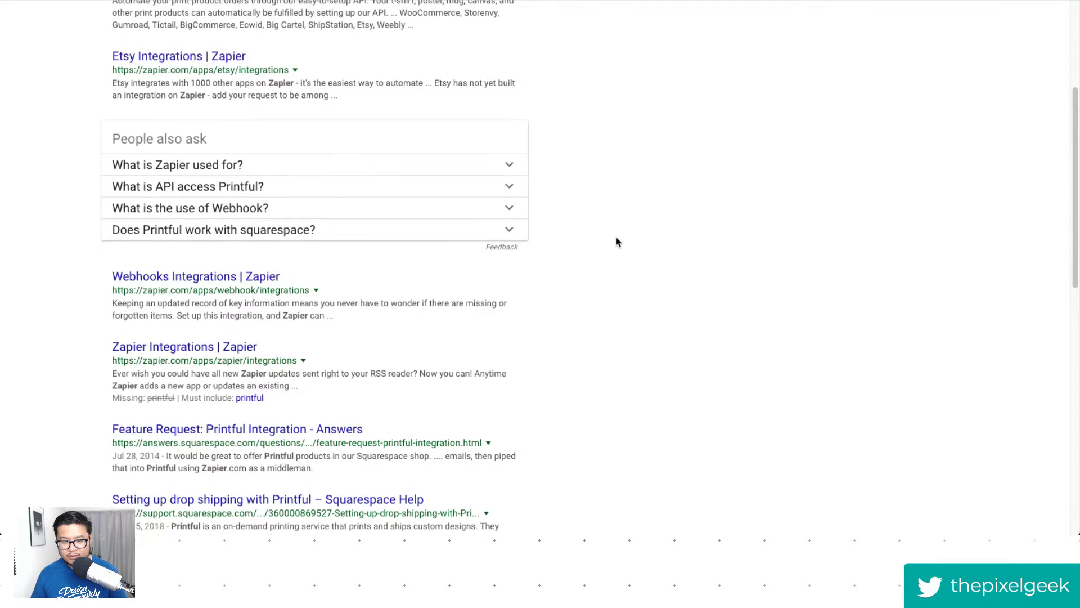
{"action": "scroll", "coordinate": [616, 242], "scroll_direction": "up", "scroll_amount": 4}
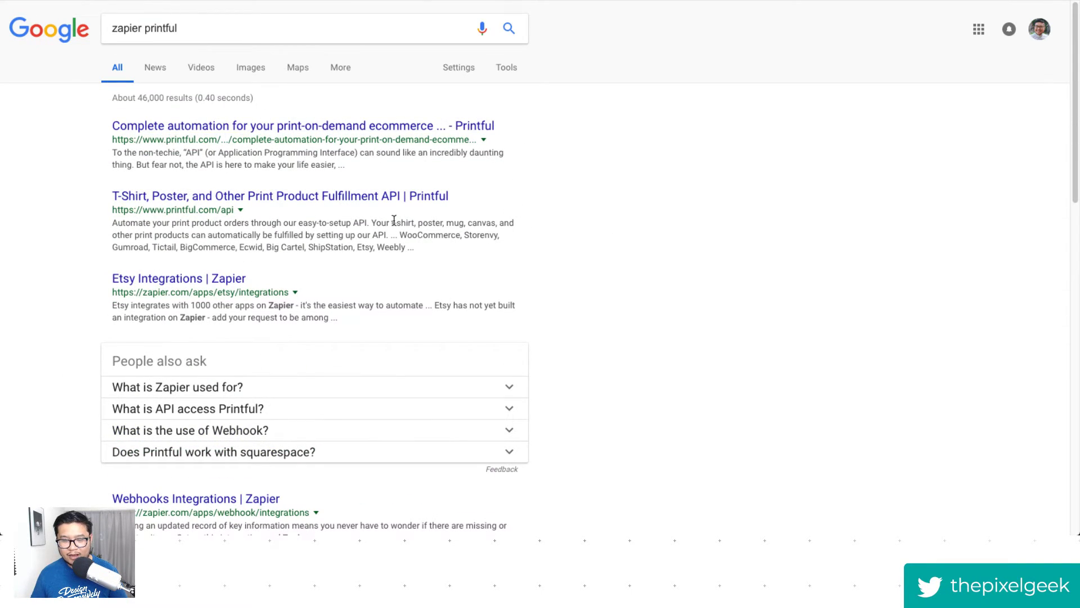
{"action": "scroll", "coordinate": [585, 308], "scroll_direction": "down", "scroll_amount": 4}
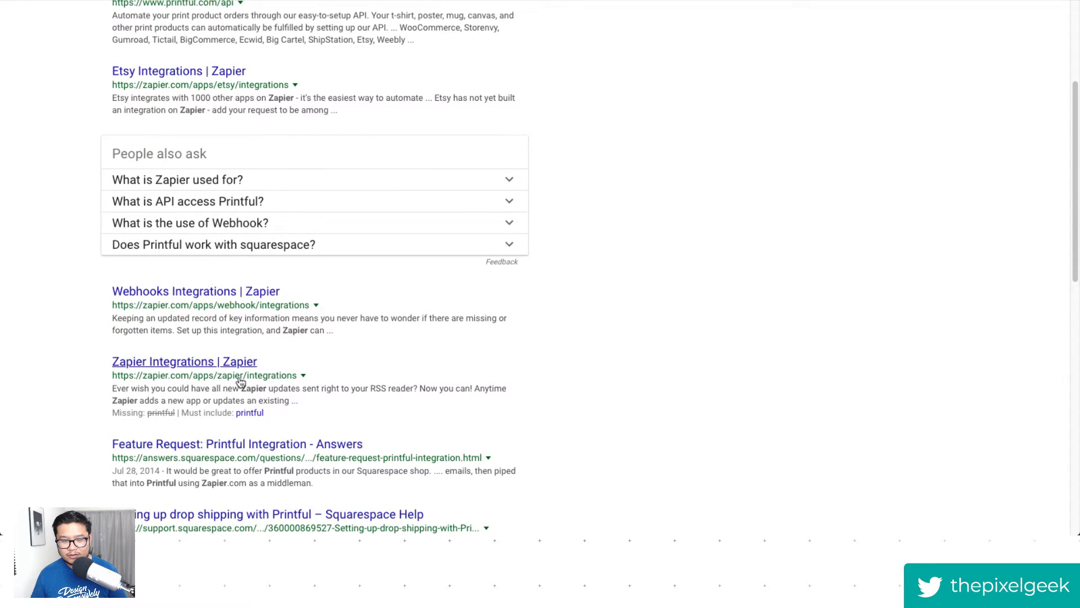
Open the Zapier Integrations search result and search Zapier's app directory for "printful".
{"action": "left_click", "coordinate": [189, 366]}
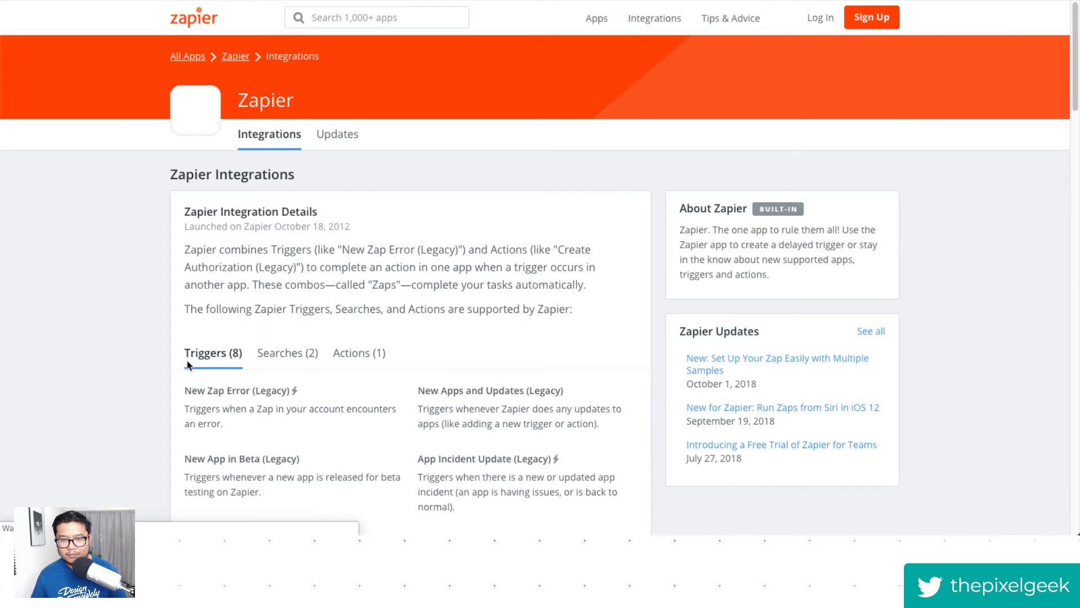
{"action": "left_click", "coordinate": [366, 18]}
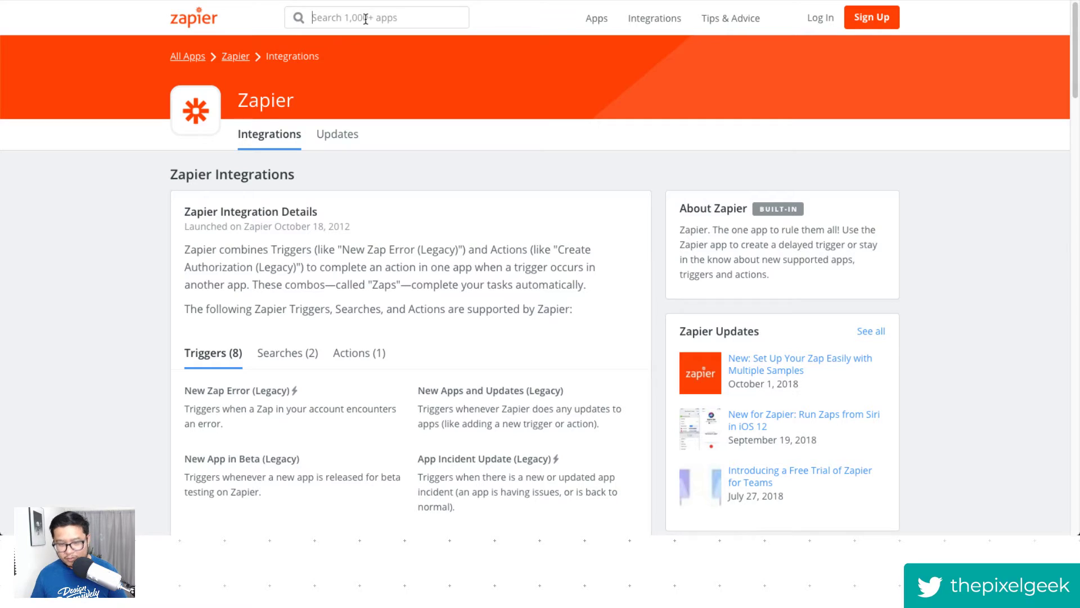
{"action": "type", "text": "printful"}
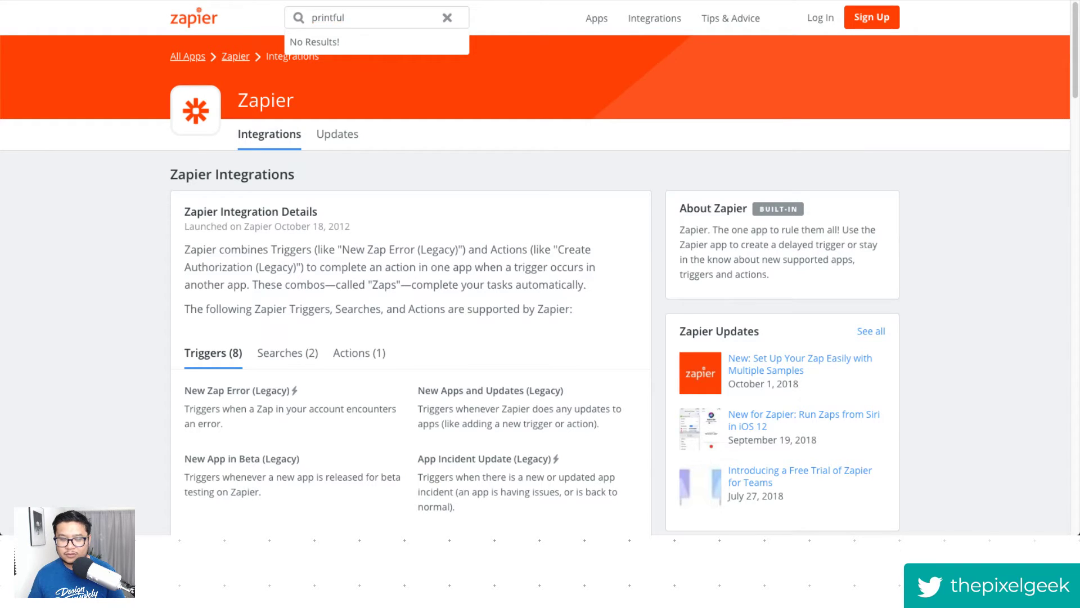
Open the Zapier home dashboard in the signed-in account.
{"action": "key", "text": "super+t"}
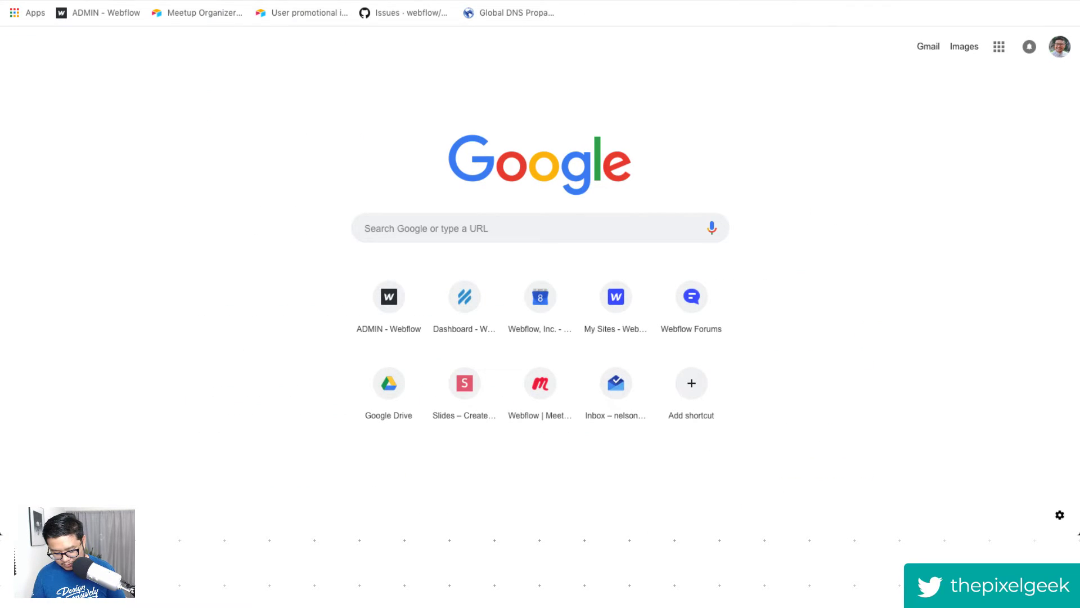
{"action": "type", "text": "zaspier"}
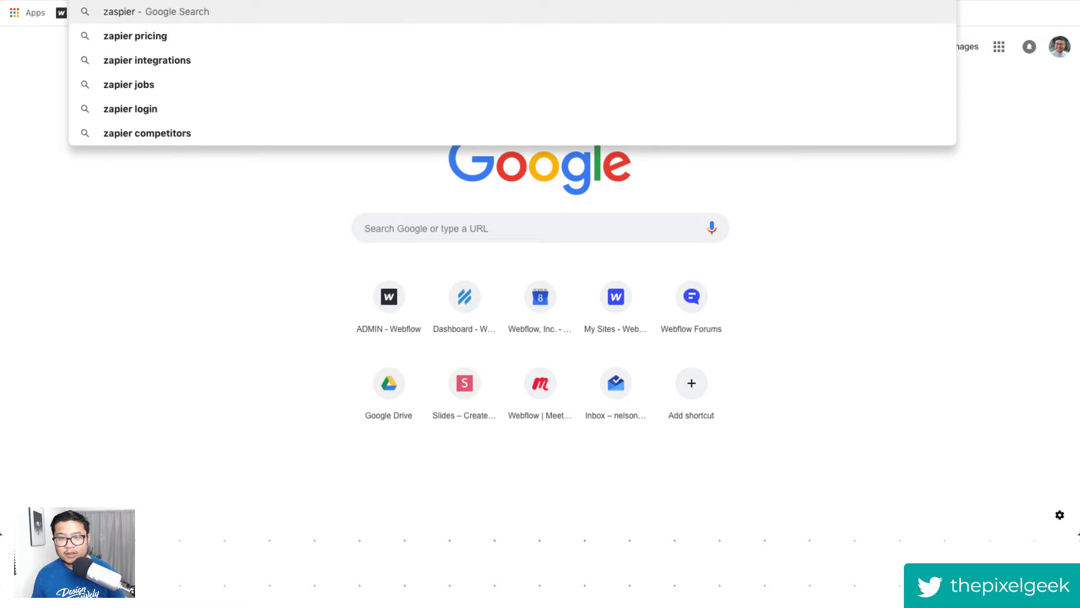
{"action": "key", "text": "super+w"}
{"action": "left_click", "coordinate": [746, 90]}
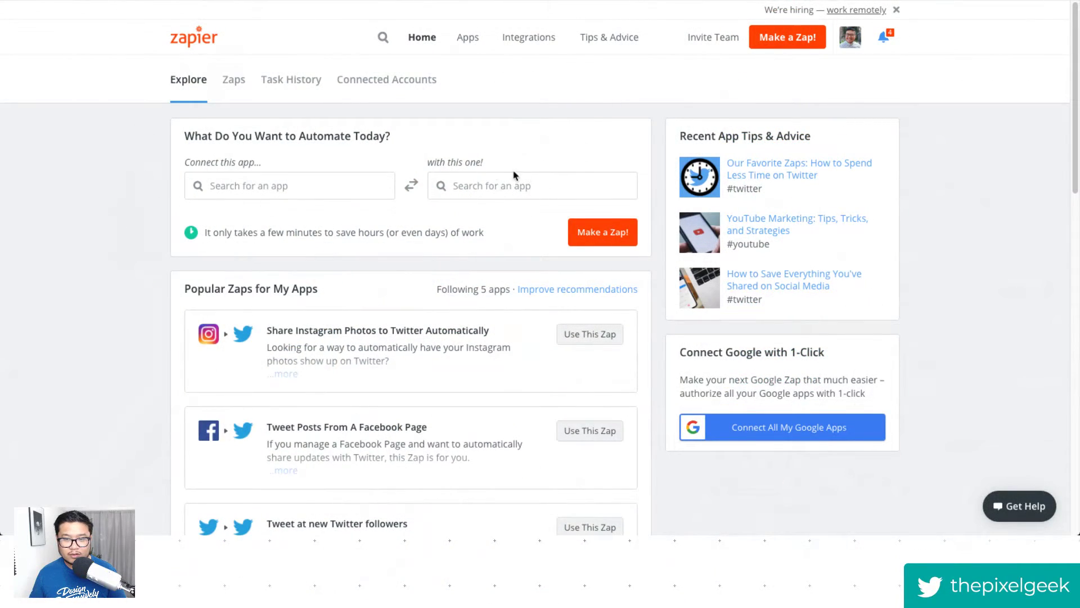
Pair Webflow with Slack as the two apps to connect for a new automation.
{"action": "left_click", "coordinate": [329, 184]}
{"action": "type", "text": "webflow"}
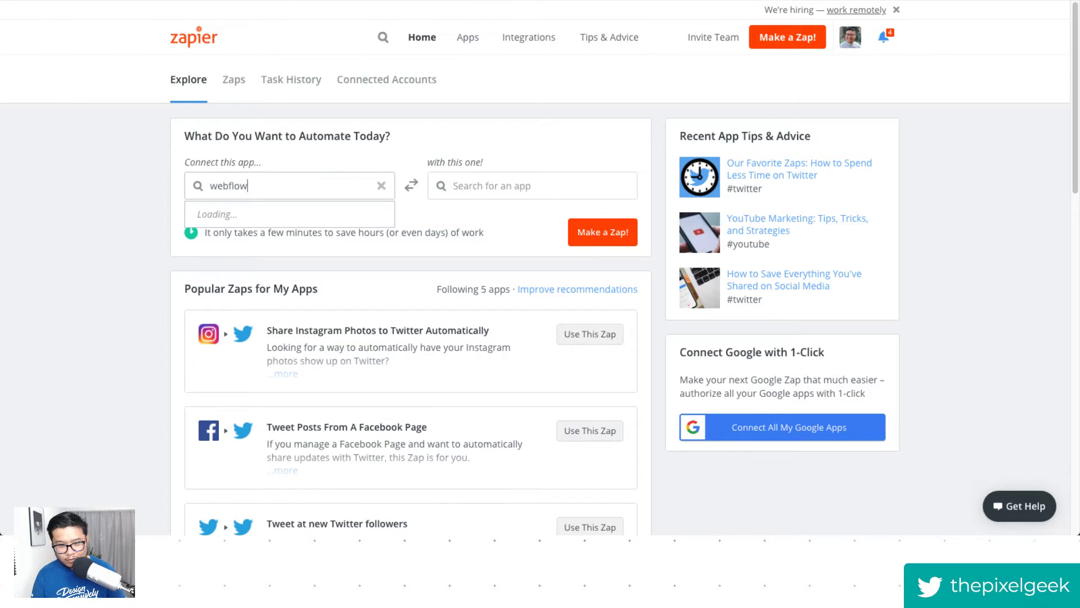
{"action": "left_click", "coordinate": [263, 219]}
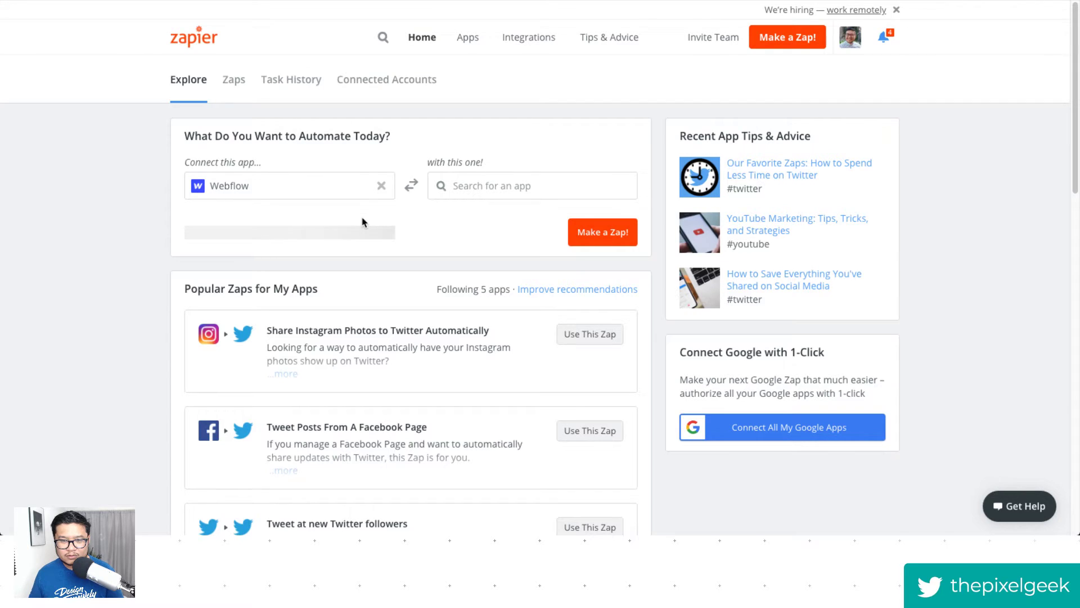
{"action": "left_click", "coordinate": [474, 188]}
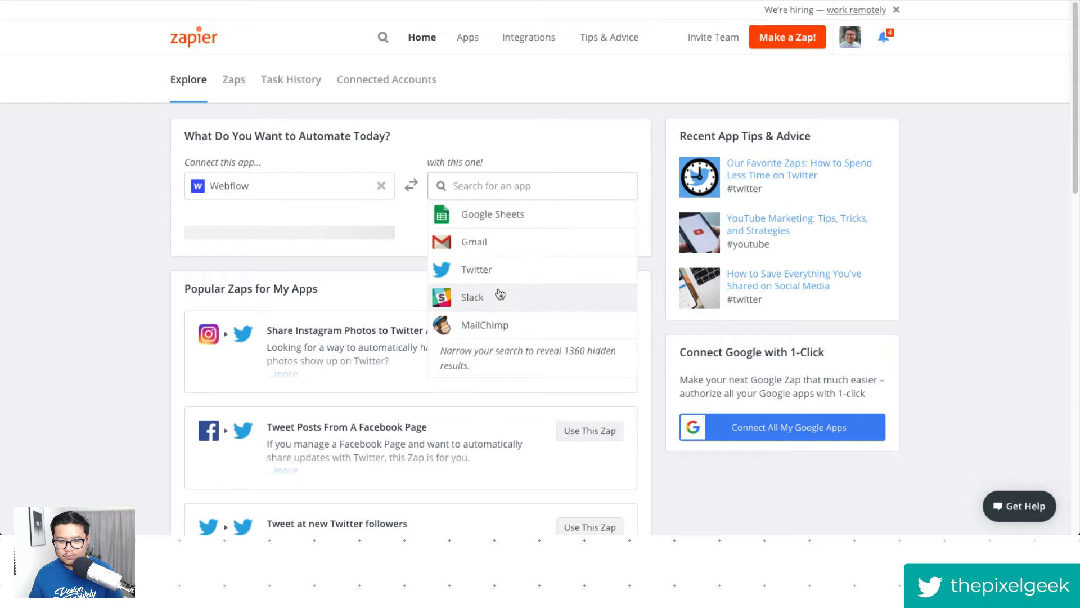
{"action": "left_click", "coordinate": [535, 297]}
Choose Form Submission as the trigger for the Webflow and Slack automation.
{"action": "left_click", "coordinate": [354, 258]}
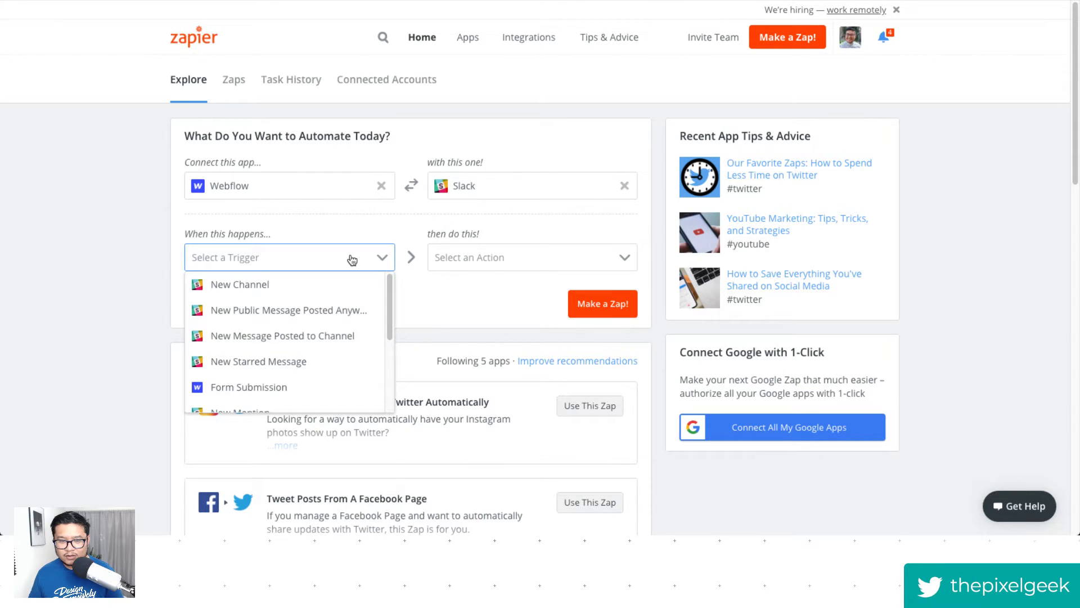
{"action": "left_click_drag", "start_coordinate": [388, 287], "coordinate": [397, 246]}
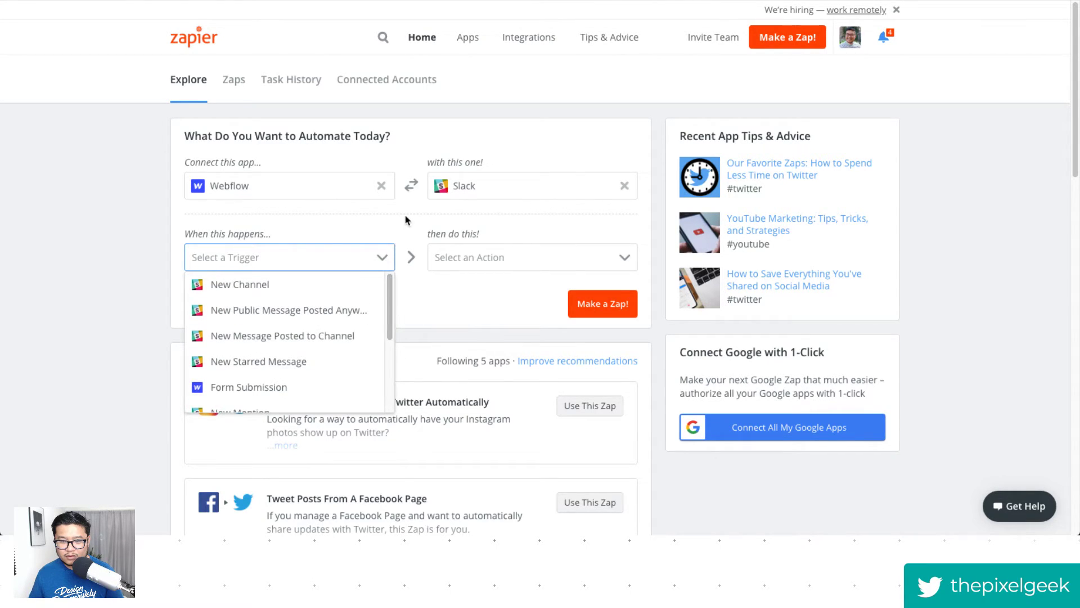
{"action": "left_click", "coordinate": [381, 256]}
{"action": "scroll", "coordinate": [334, 353], "scroll_direction": "down", "scroll_amount": 1}
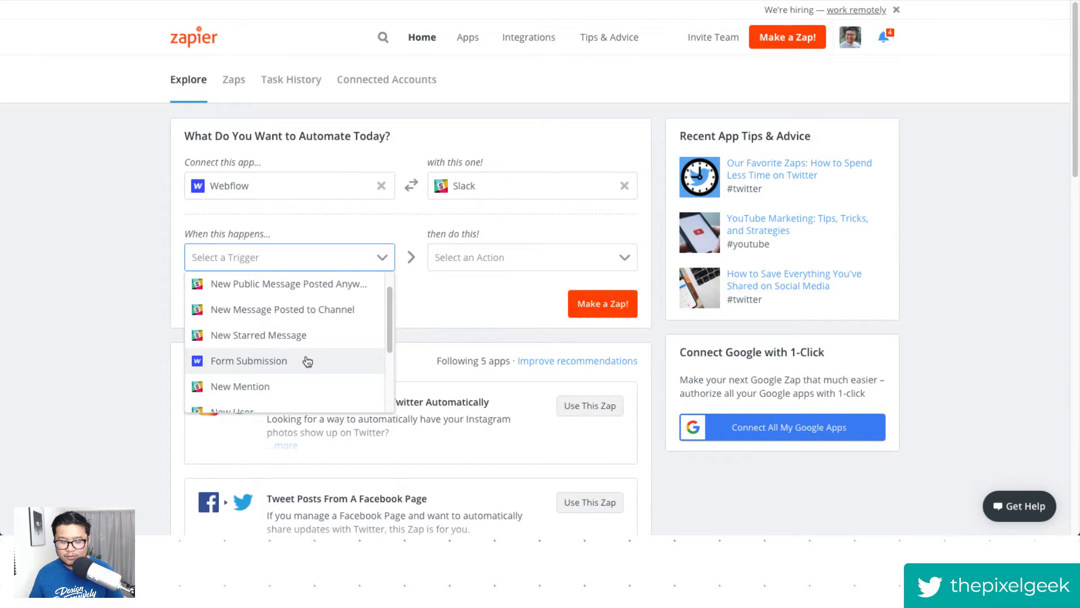
{"action": "left_click", "coordinate": [307, 361]}
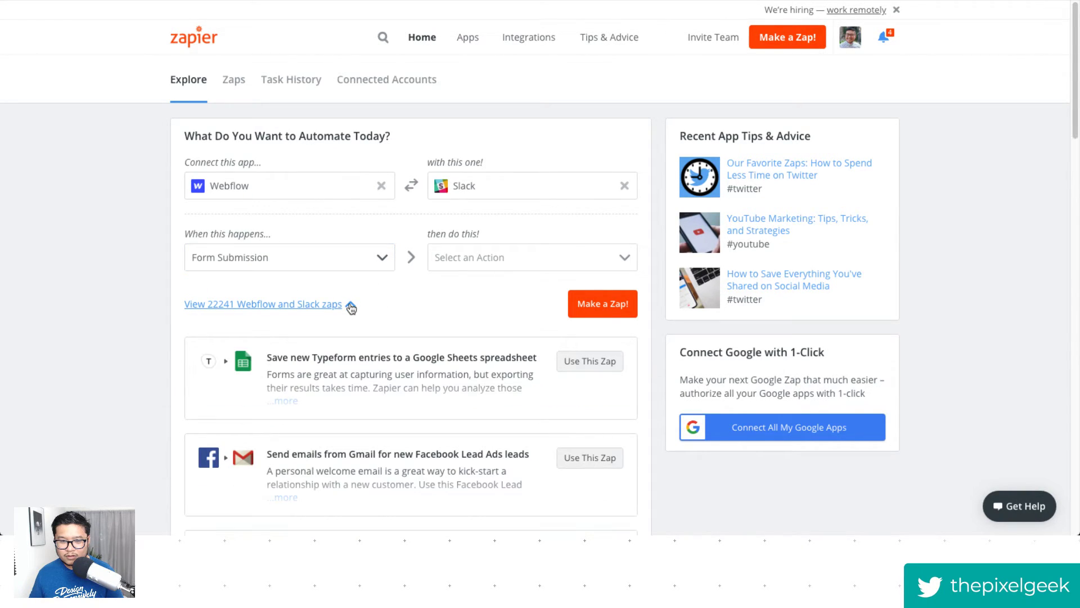
Review the remaining Webflow and Slack triggers, keeping Form Submission selected.
{"action": "left_click", "coordinate": [379, 259]}
{"action": "scroll", "coordinate": [331, 337], "scroll_direction": "down", "scroll_amount": 5}
{"action": "scroll", "coordinate": [331, 337], "scroll_direction": "up", "scroll_amount": 5}
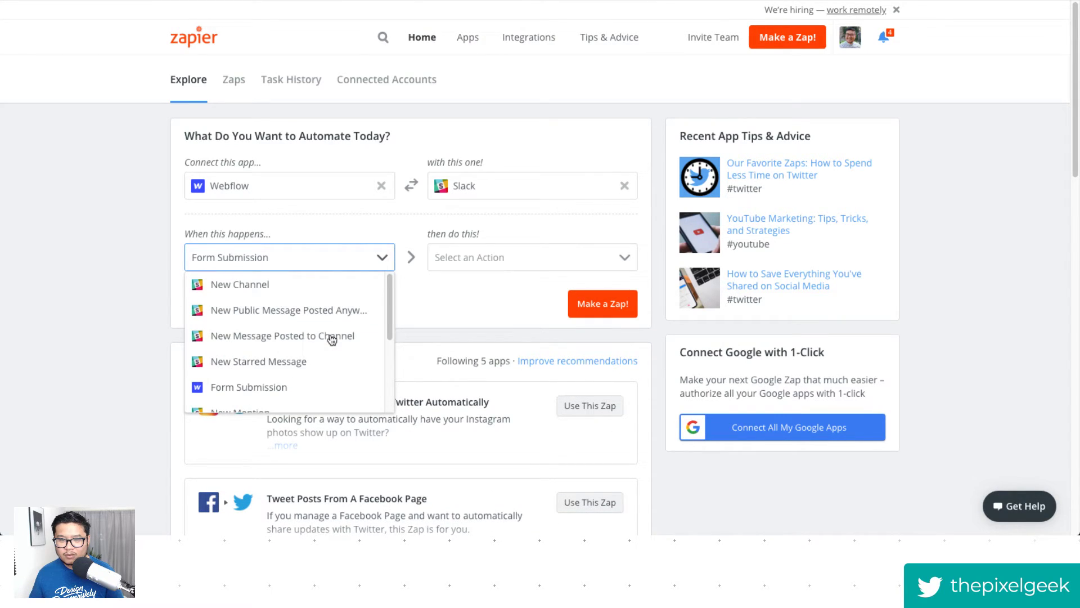
{"action": "scroll", "coordinate": [331, 341], "scroll_direction": "down", "scroll_amount": 2}
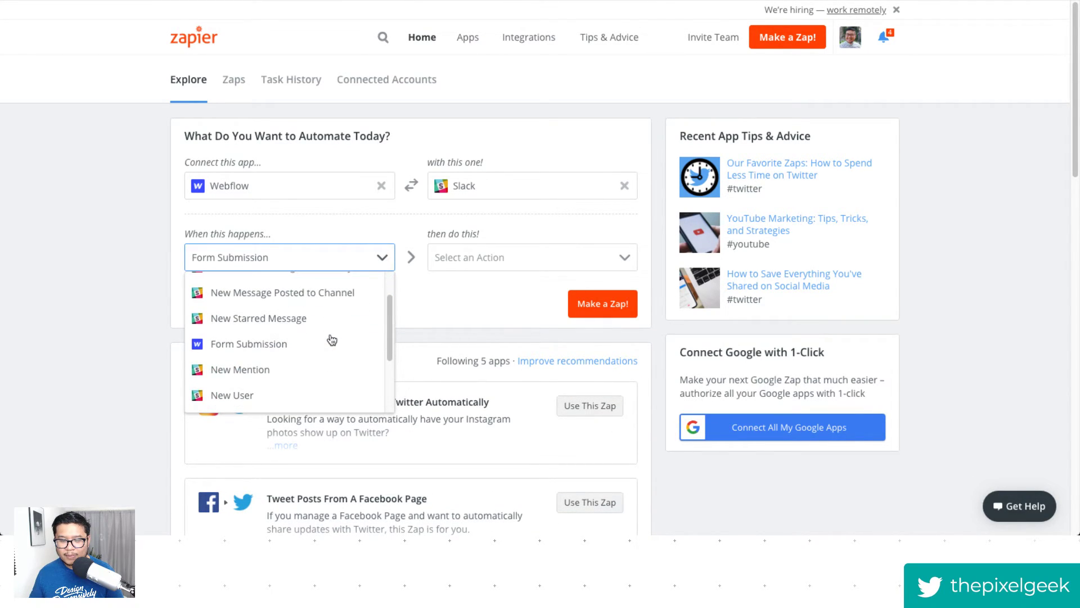
{"action": "left_click", "coordinate": [460, 310]}
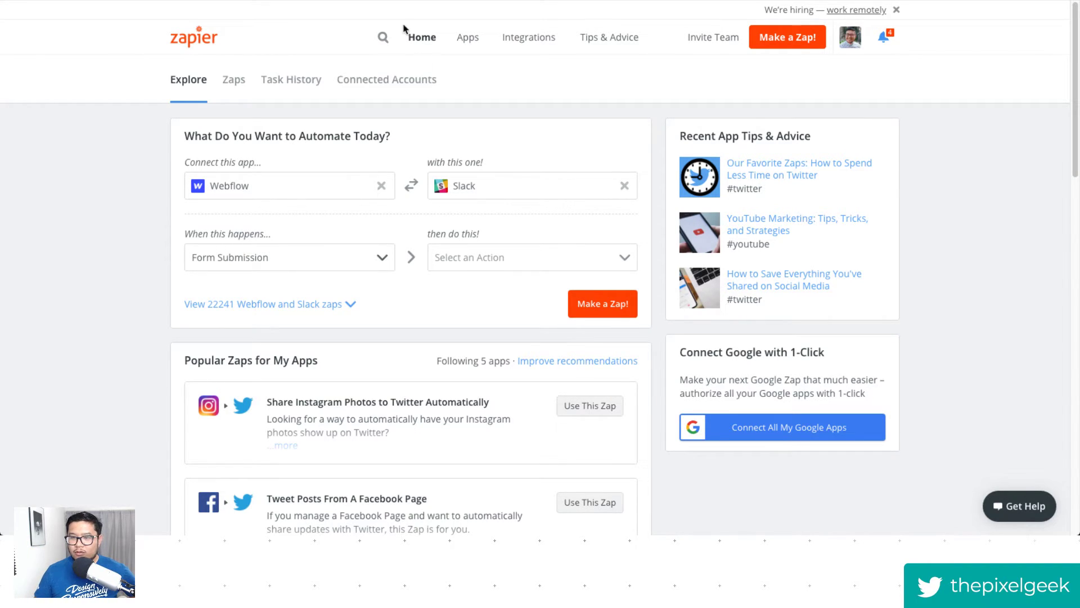
Remove Slack as the second app, search for "etsy" in its place, and clear the search.
{"action": "left_click", "coordinate": [623, 189]}
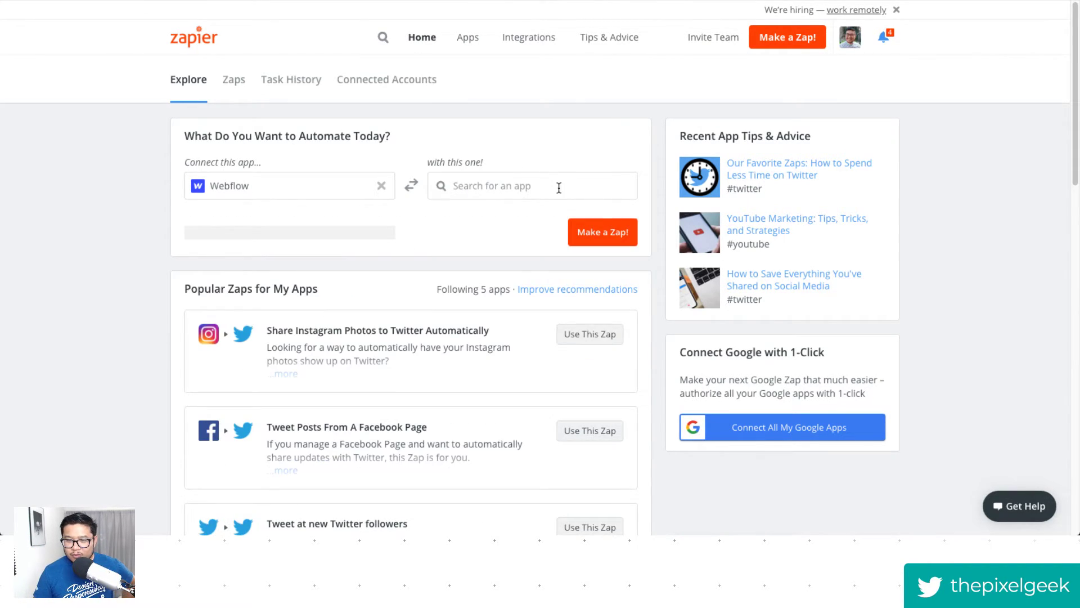
{"action": "left_click", "coordinate": [547, 182]}
{"action": "type", "text": "etsy"}
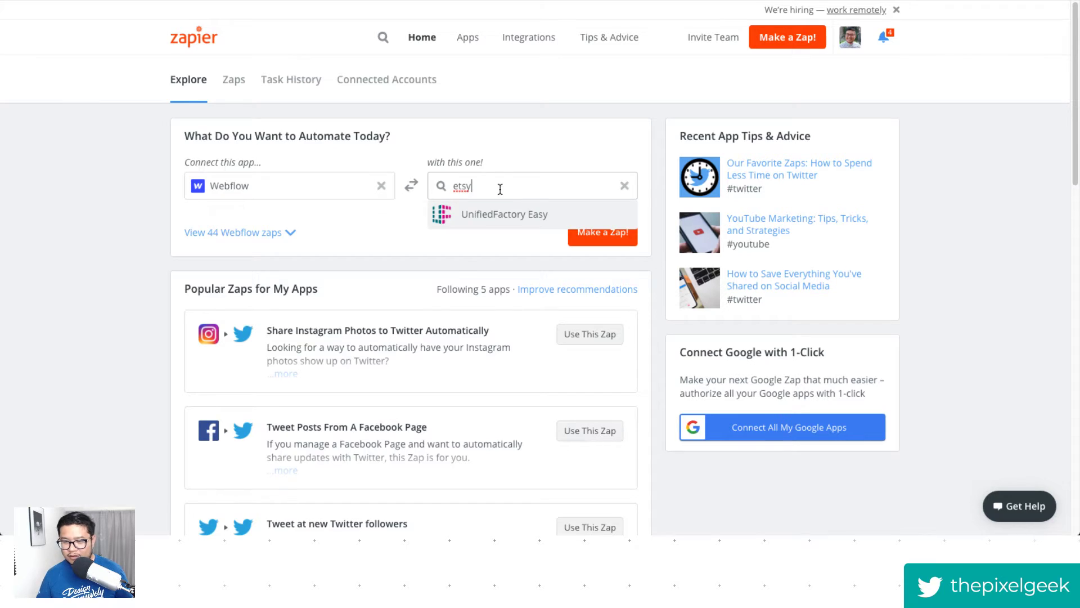
{"action": "key", "text": "BackSpace"}
{"action": "key", "text": "BackSpace"}
{"action": "key", "text": "BackSpace"}
{"action": "key", "text": "BackSpace"}
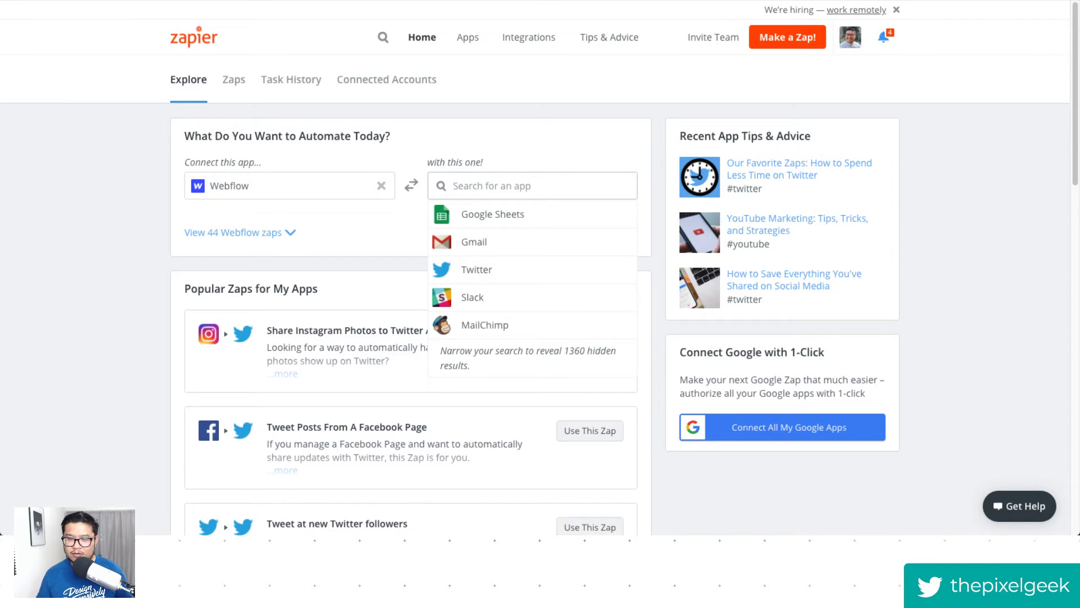
Open Zapier's app directory and filter it by the Ecommerce category.
{"action": "left_click", "coordinate": [472, 39]}
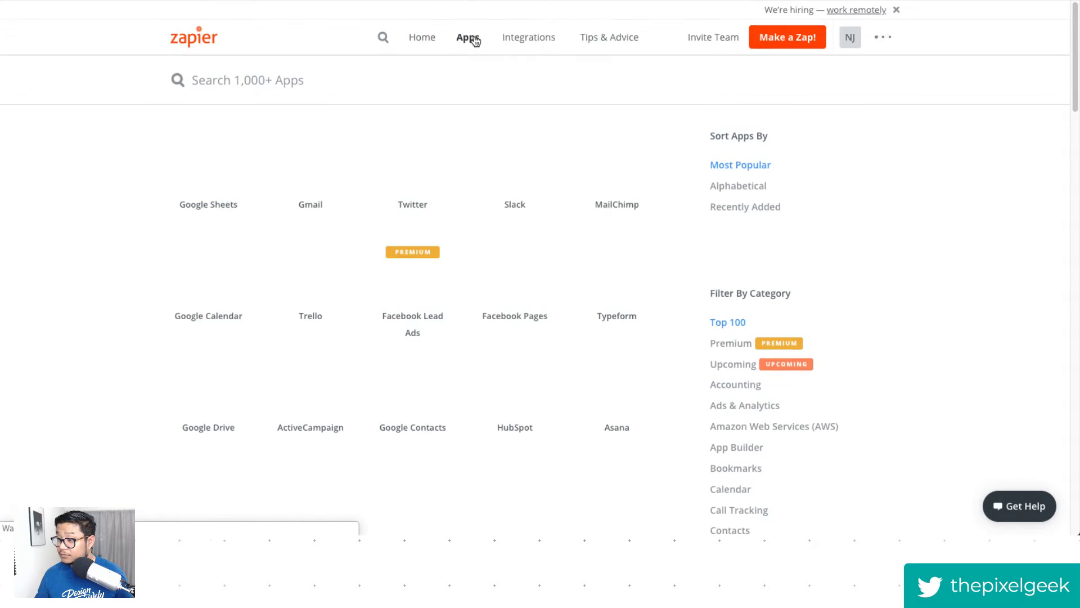
{"action": "scroll", "coordinate": [981, 373], "scroll_direction": "down", "scroll_amount": 6}
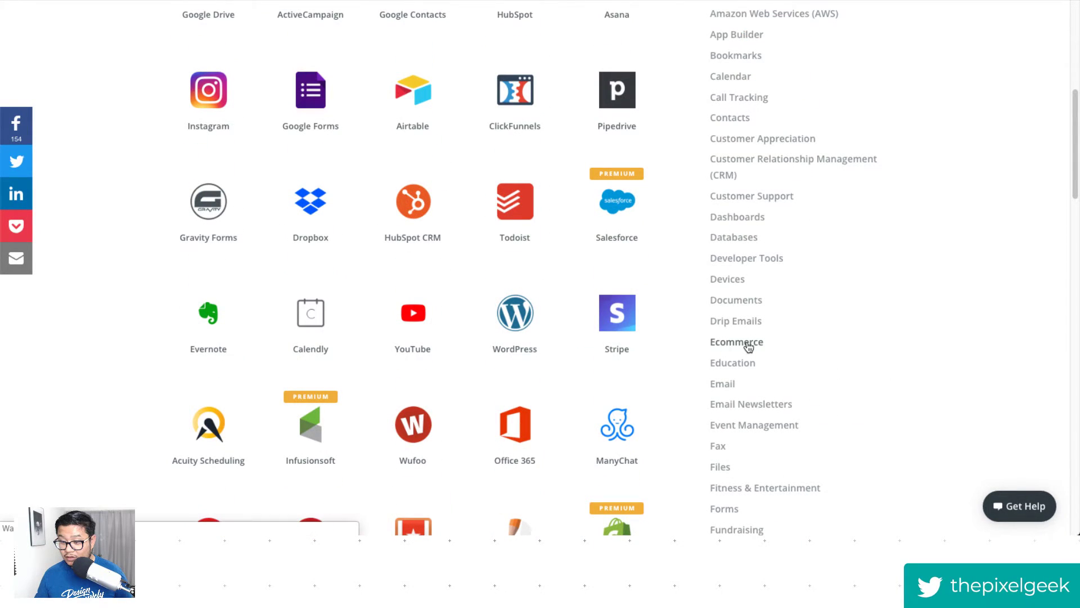
{"action": "left_click", "coordinate": [748, 343]}
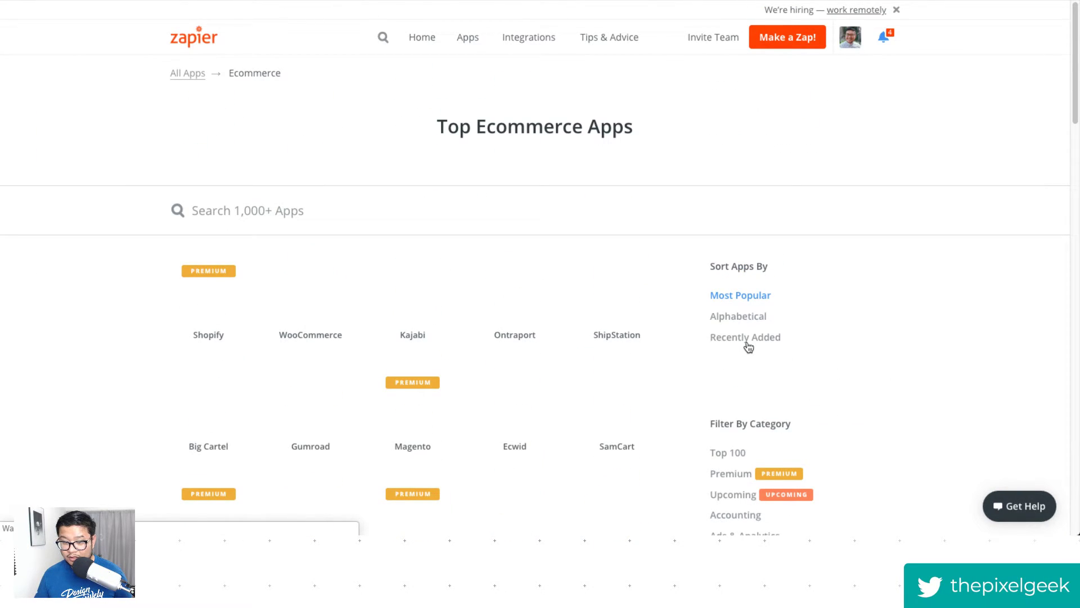
Look through the Ecommerce apps for services that could connect with the Webflow store, including Etsy and other upcoming integrations.
{"action": "scroll", "coordinate": [688, 339], "scroll_direction": "down", "scroll_amount": 2}
{"action": "scroll", "coordinate": [701, 345], "scroll_direction": "down", "scroll_amount": 3}
{"action": "scroll", "coordinate": [703, 347], "scroll_direction": "down", "scroll_amount": 2}
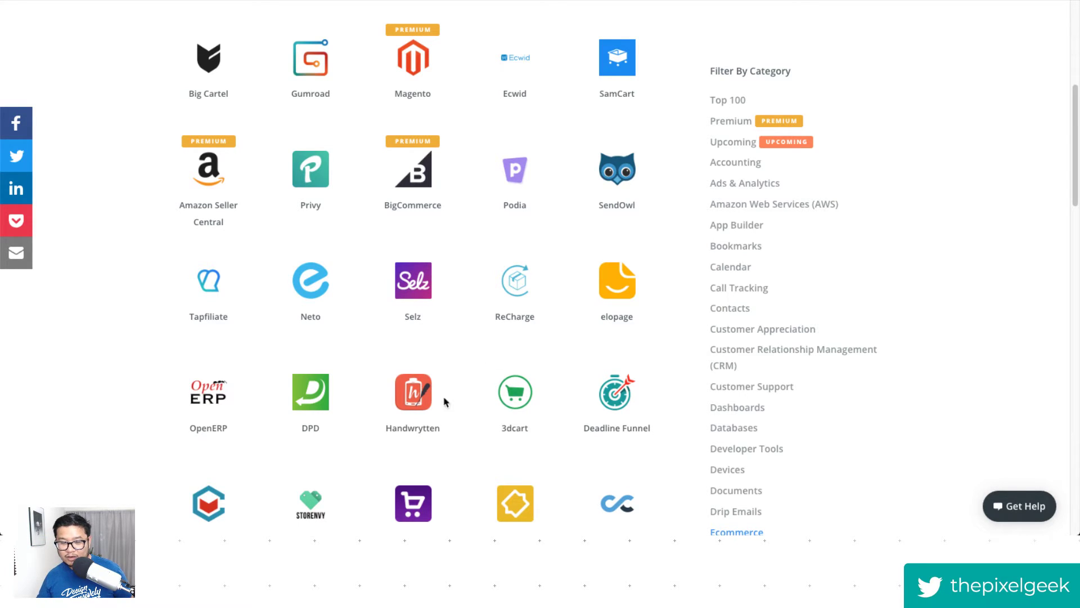
{"action": "scroll", "coordinate": [310, 254], "scroll_direction": "down", "scroll_amount": 1}
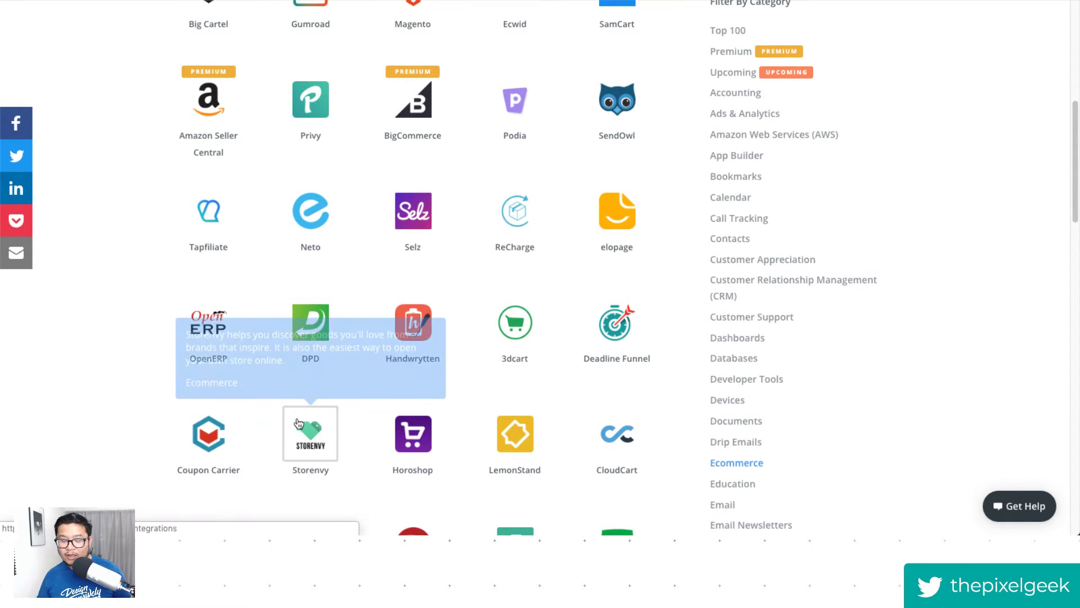
{"action": "scroll", "coordinate": [319, 433], "scroll_direction": "down", "scroll_amount": 4}
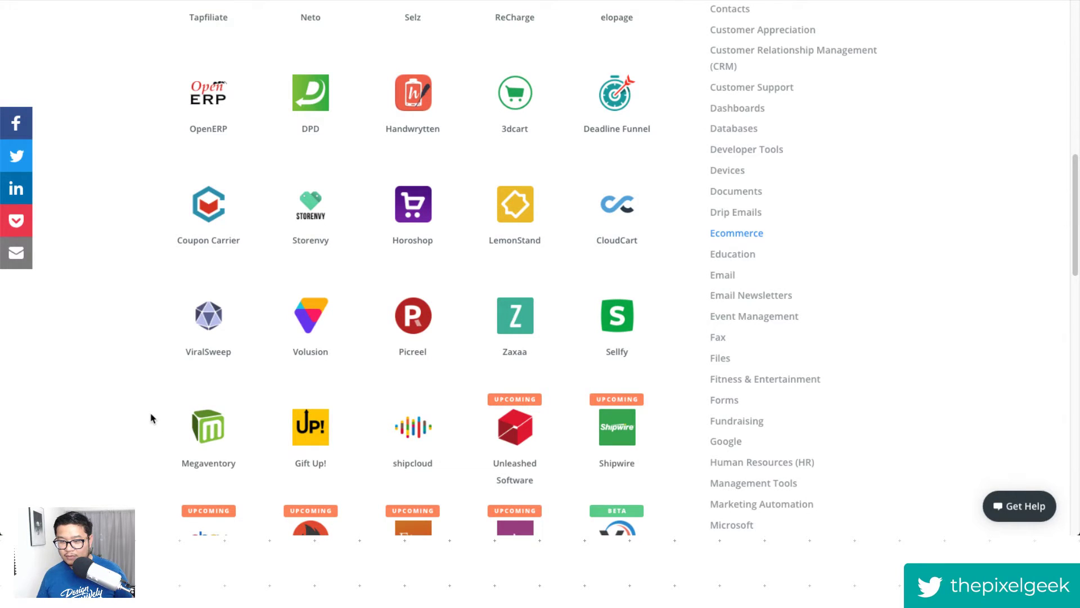
{"action": "scroll", "coordinate": [152, 418], "scroll_direction": "down", "scroll_amount": 3}
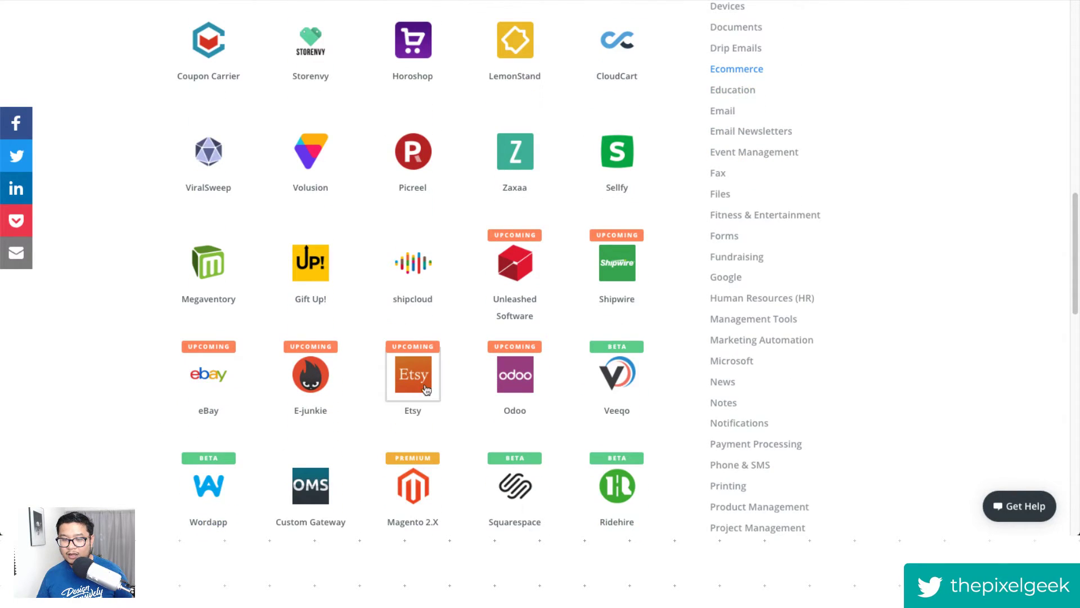
{"action": "scroll", "coordinate": [672, 373], "scroll_direction": "down", "scroll_amount": 1}
{"action": "scroll", "coordinate": [672, 373], "scroll_direction": "down", "scroll_amount": 3}
{"action": "scroll", "coordinate": [672, 373], "scroll_direction": "down", "scroll_amount": 2}
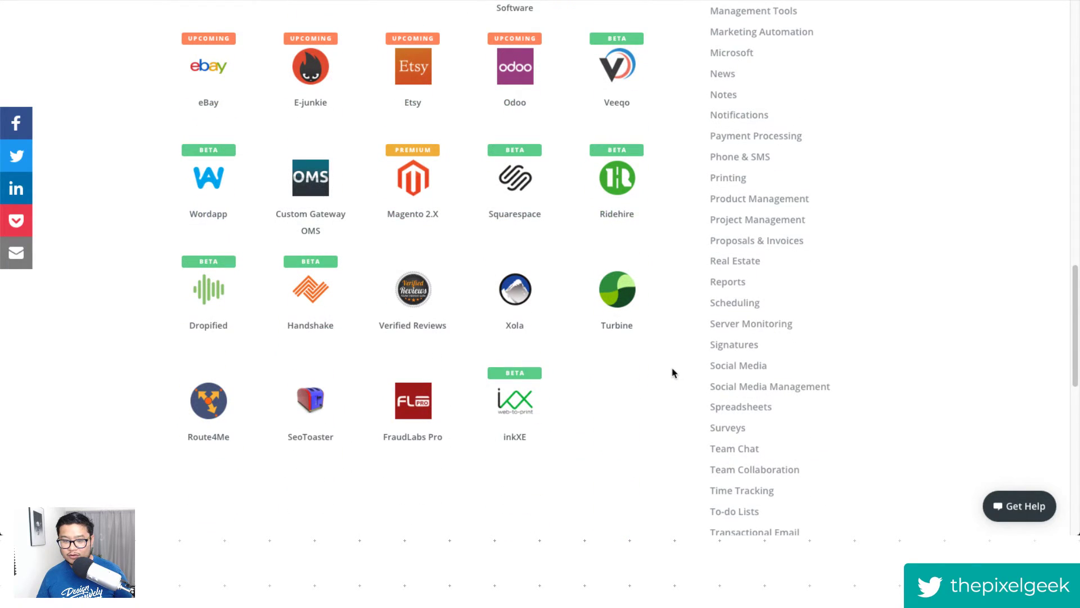
{"action": "scroll", "coordinate": [673, 373], "scroll_direction": "up", "scroll_amount": 3}
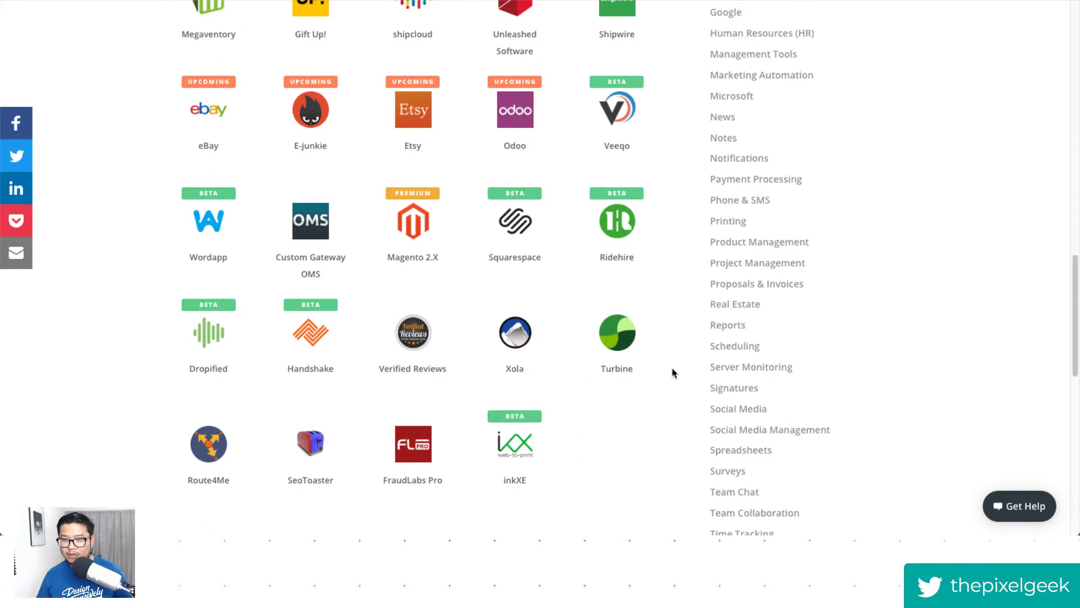
{"action": "scroll", "coordinate": [674, 373], "scroll_direction": "up", "scroll_amount": 5}
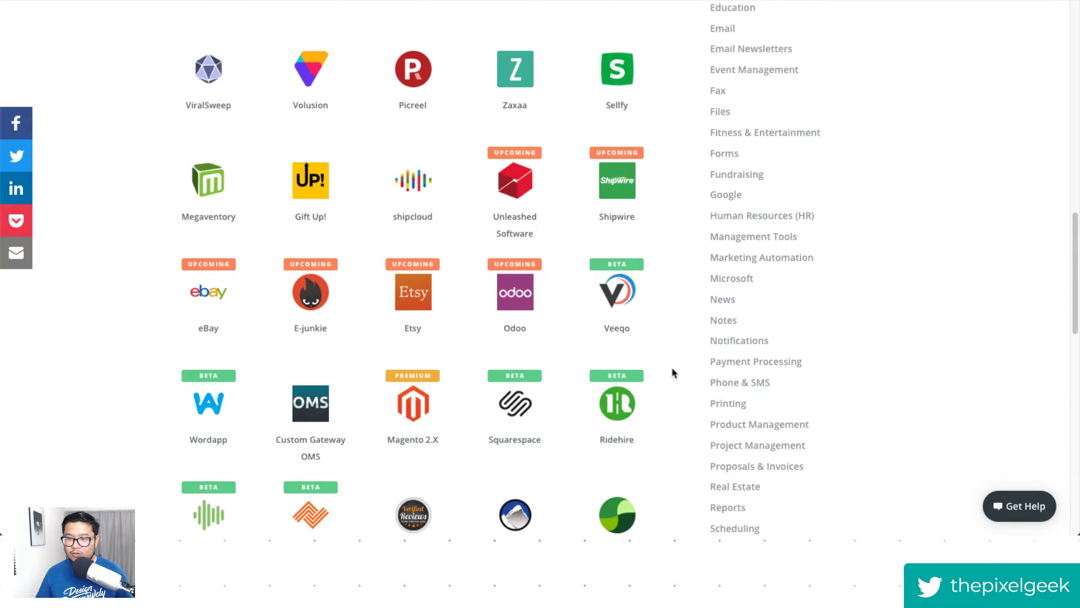
Look back over the Ecommerce apps listed near the start of the directory, checking what Podia offers.
{"action": "scroll", "coordinate": [673, 373], "scroll_direction": "up", "scroll_amount": 1}
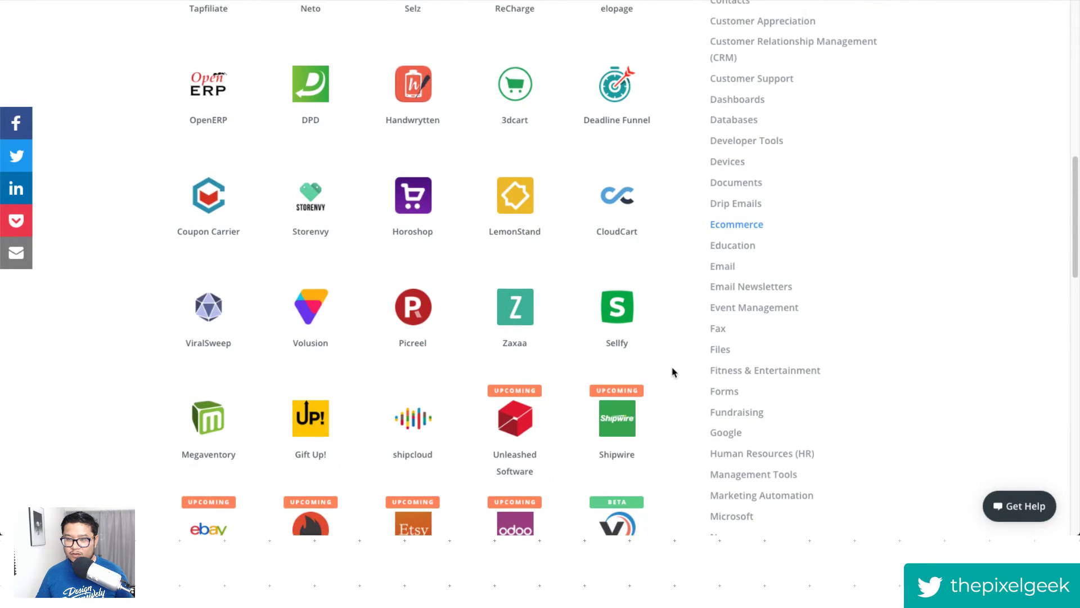
{"action": "scroll", "coordinate": [676, 342], "scroll_direction": "up", "scroll_amount": 2}
{"action": "scroll", "coordinate": [675, 343], "scroll_direction": "up", "scroll_amount": 3}
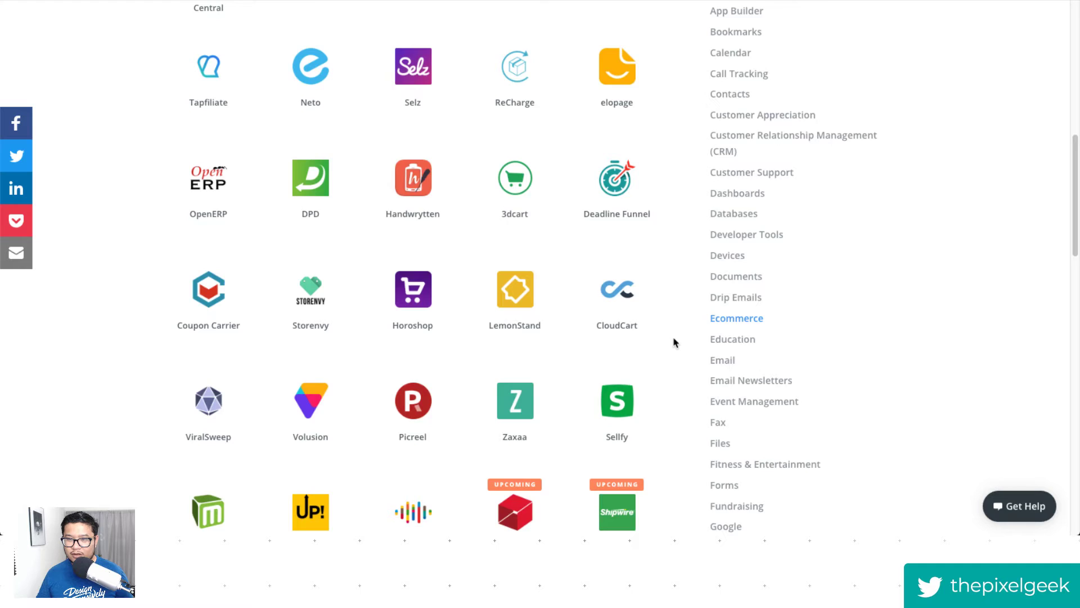
{"action": "scroll", "coordinate": [675, 343], "scroll_direction": "up", "scroll_amount": 3}
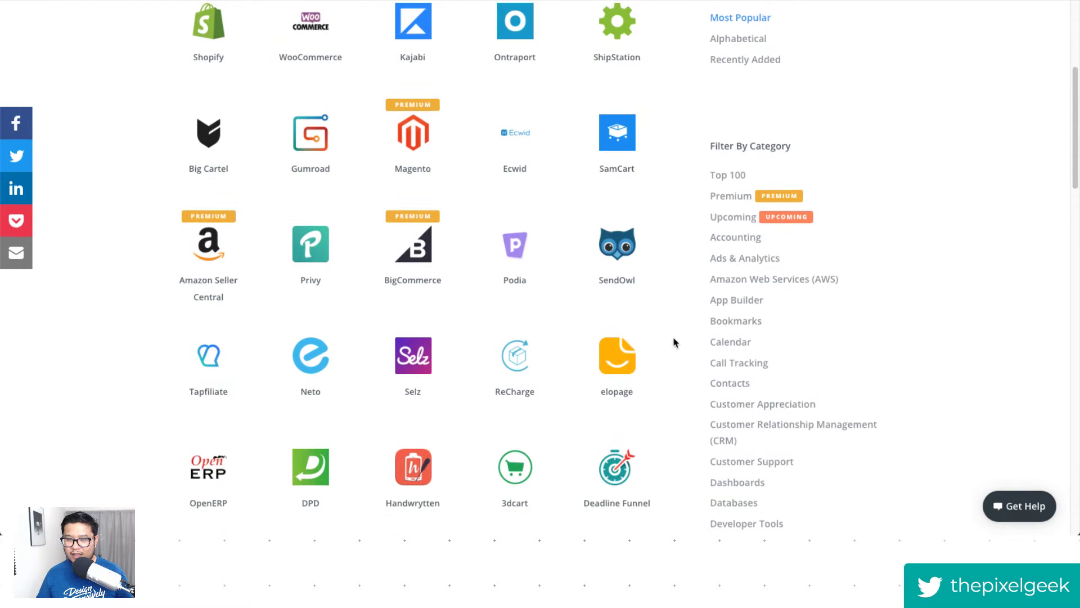
{"action": "scroll", "coordinate": [675, 343], "scroll_direction": "up", "scroll_amount": 1}
{"action": "mouse_move", "coordinate": [511, 272]}
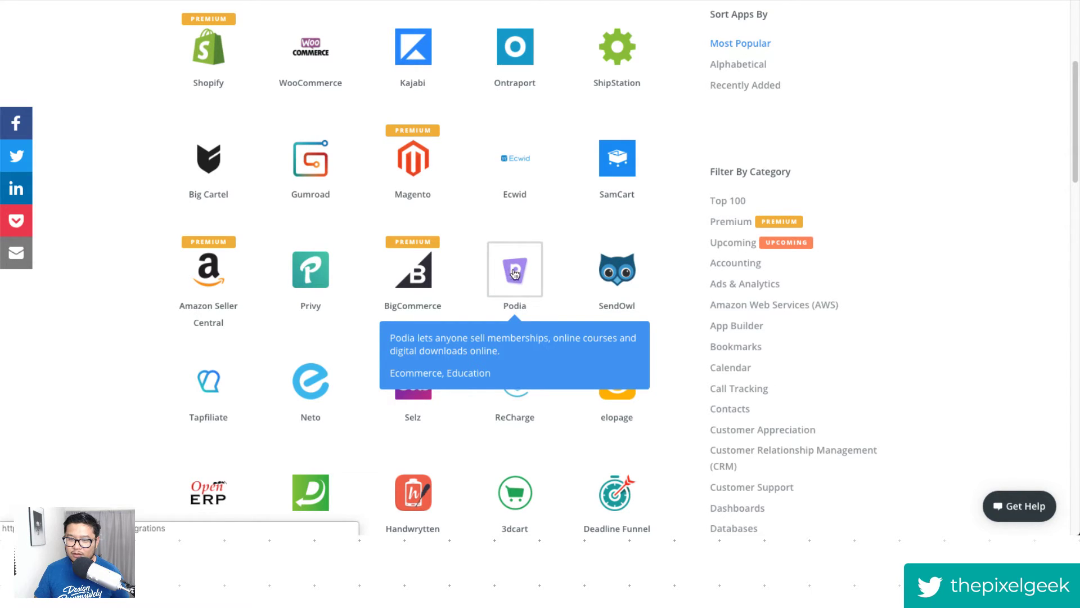
{"action": "scroll", "coordinate": [675, 366], "scroll_direction": "up", "scroll_amount": 1}
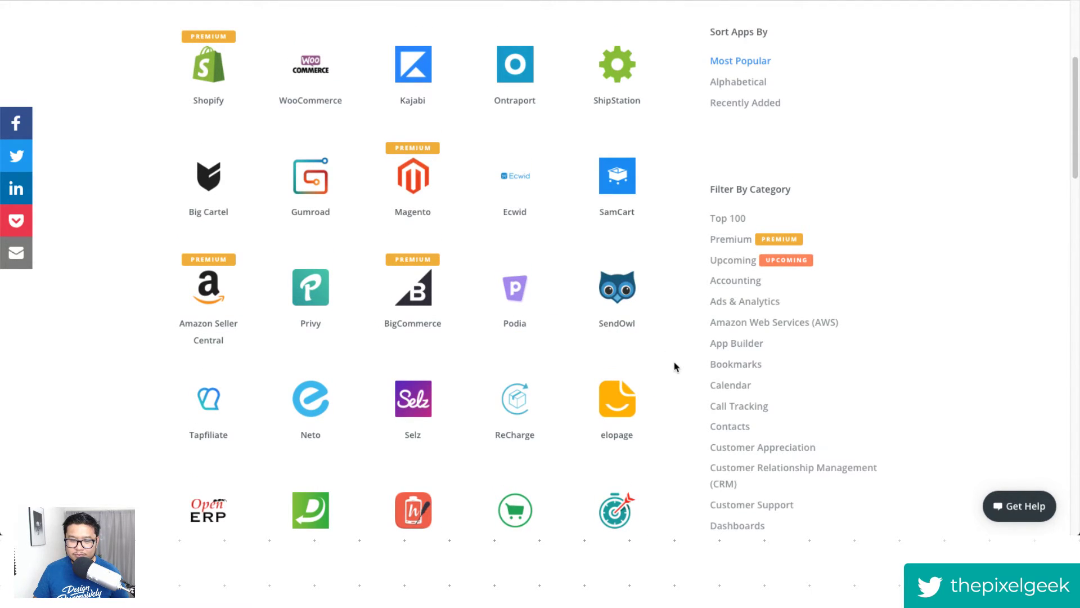
{"action": "scroll", "coordinate": [675, 367], "scroll_direction": "down", "scroll_amount": 5}
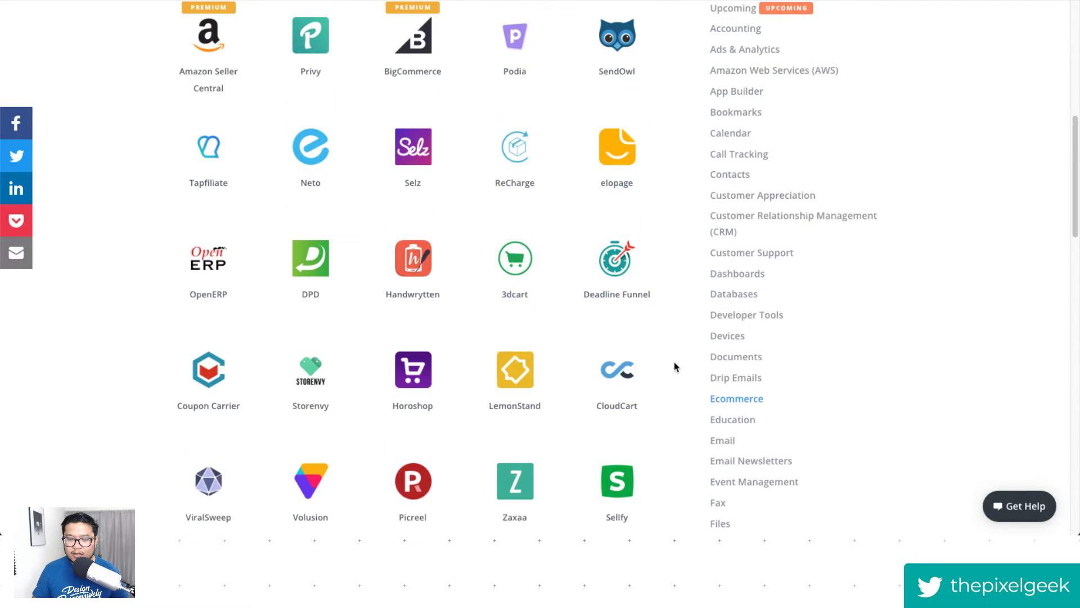
{"action": "scroll", "coordinate": [676, 366], "scroll_direction": "up", "scroll_amount": 5}
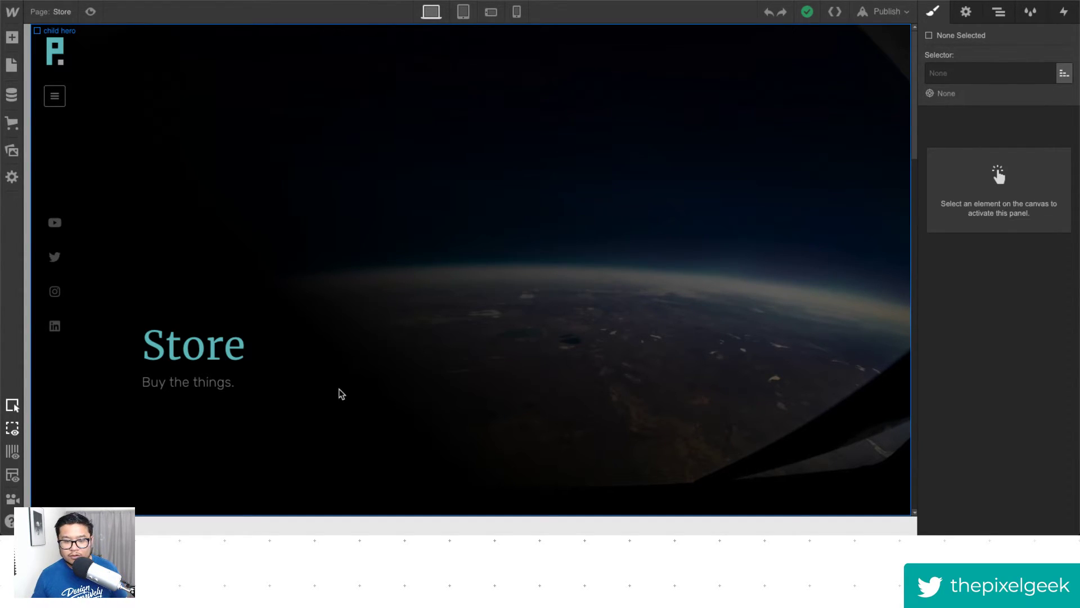
Switch to the Webflow Store page and delete the Collection List Wrapper of ramble posts from the list section.
{"action": "scroll", "coordinate": [340, 393], "scroll_direction": "down", "scroll_amount": 5}
{"action": "scroll", "coordinate": [339, 386], "scroll_direction": "down", "scroll_amount": 1}
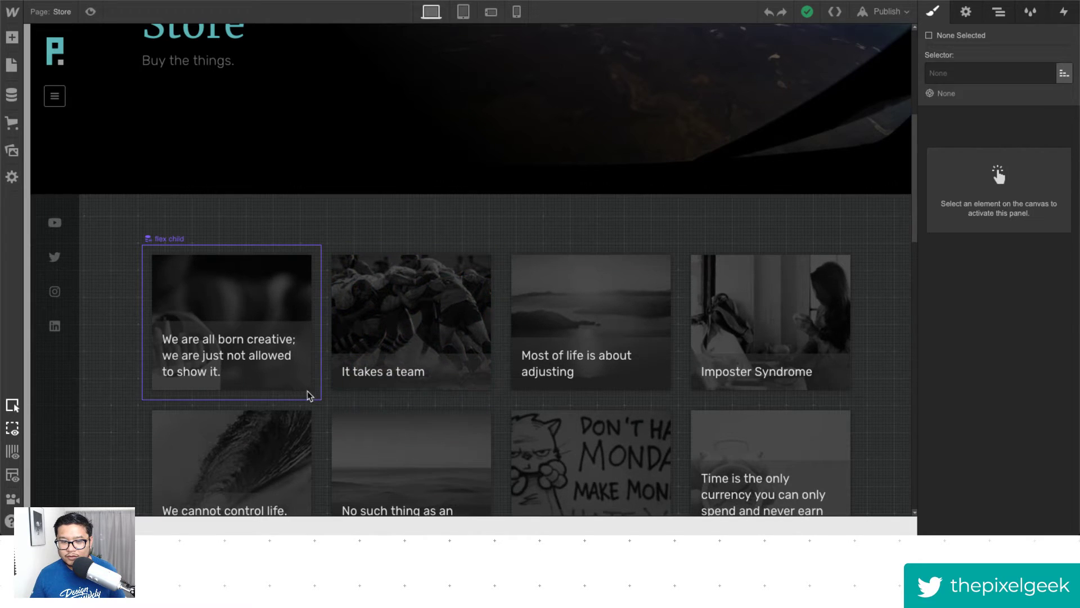
{"action": "left_click", "coordinate": [381, 382]}
{"action": "left_click", "coordinate": [998, 11]}
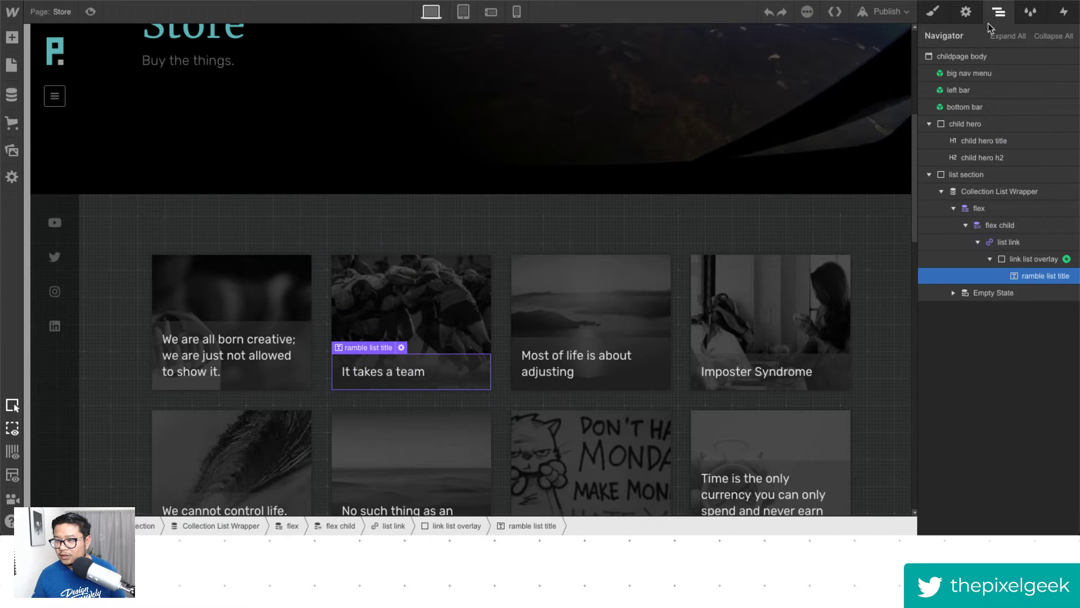
{"action": "left_click", "coordinate": [993, 193]}
{"action": "key", "text": "Delete"}
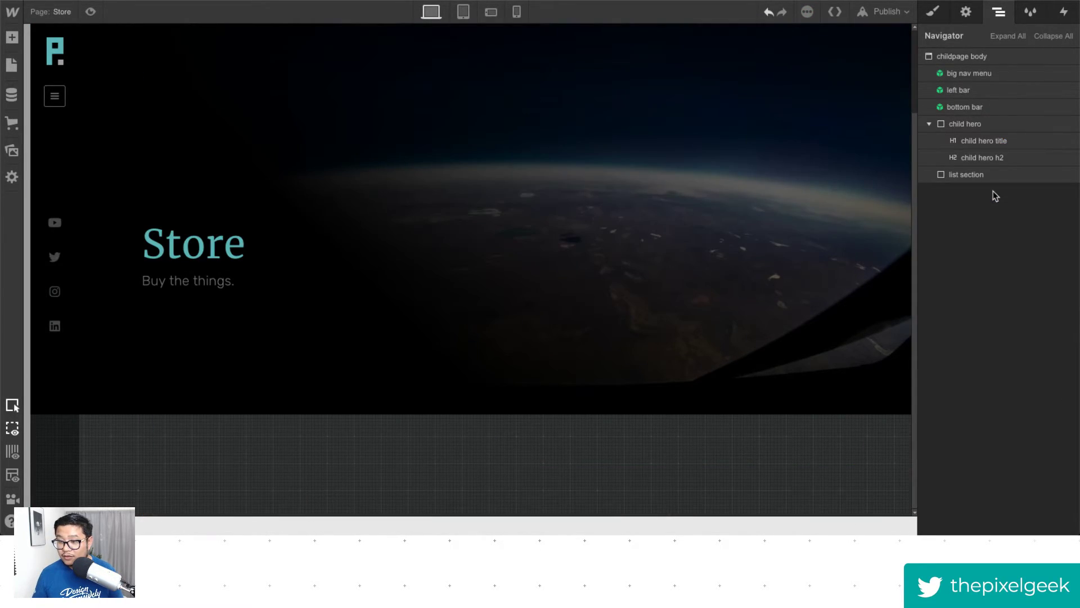
Add a new Collection List inside the empty list section and dismiss its settings.
{"action": "left_click", "coordinate": [978, 176]}
{"action": "key", "text": "a"}
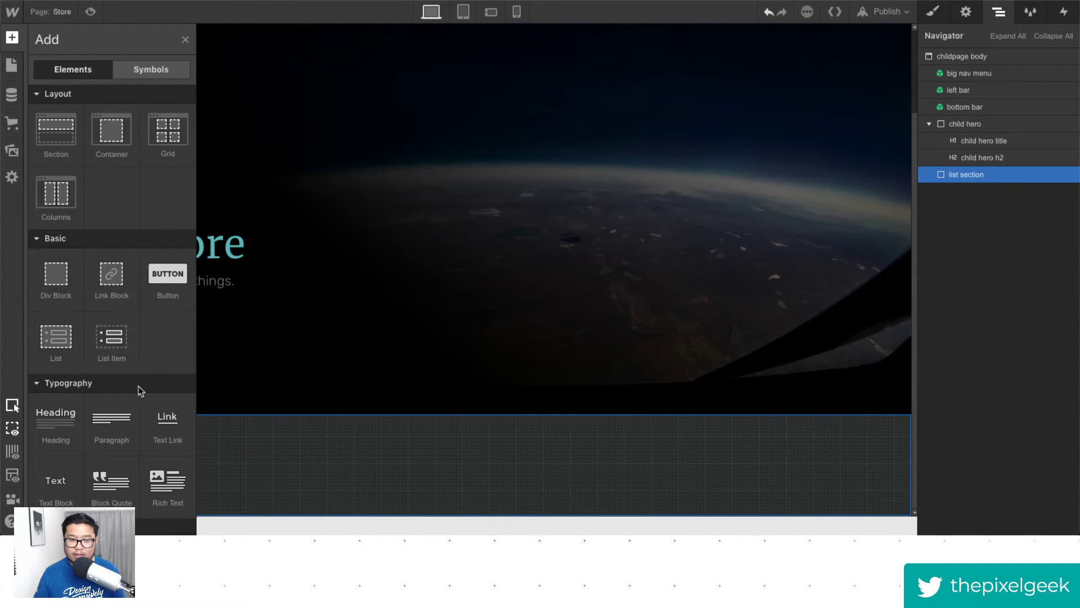
{"action": "scroll", "coordinate": [67, 369], "scroll_direction": "down", "scroll_amount": 5}
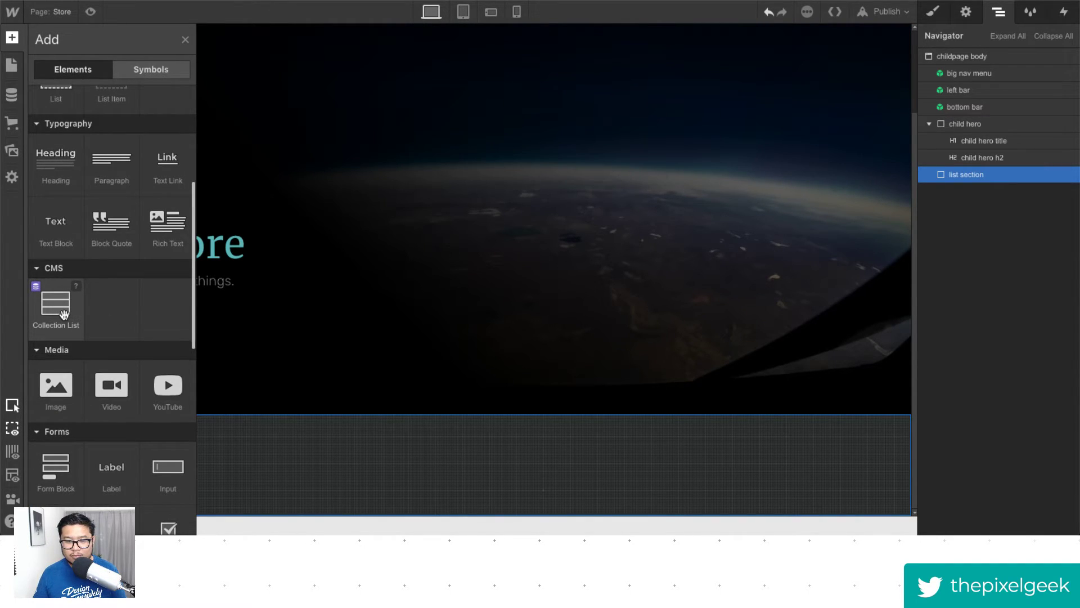
{"action": "left_click_drag", "start_coordinate": [63, 314], "coordinate": [374, 473]}
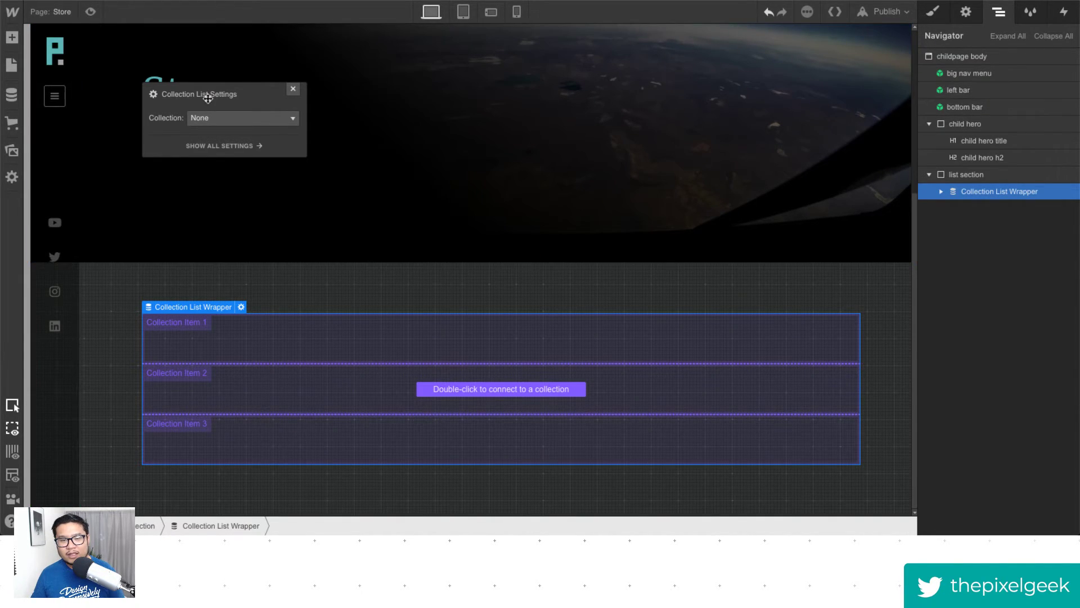
{"action": "left_click", "coordinate": [293, 89]}
{"action": "key", "text": "a"}
{"action": "key", "text": "a"}
Connect the new Collection List to the Ecommerce Products collection.
{"action": "left_click", "coordinate": [241, 307]}
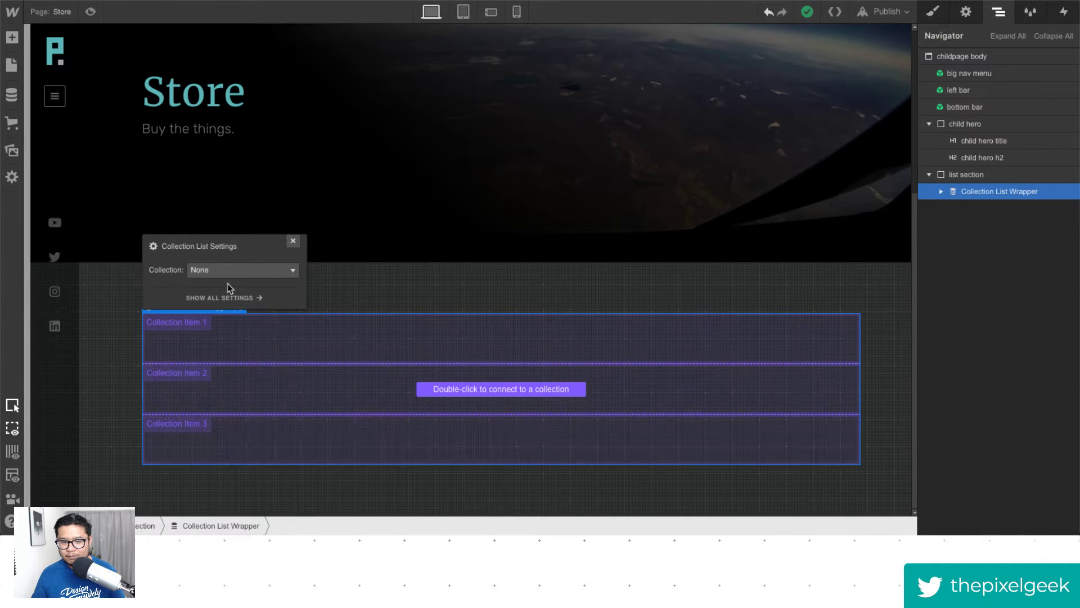
{"action": "left_click", "coordinate": [215, 270]}
{"action": "scroll", "coordinate": [248, 354], "scroll_direction": "down", "scroll_amount": 2}
{"action": "scroll", "coordinate": [251, 359], "scroll_direction": "down", "scroll_amount": 3}
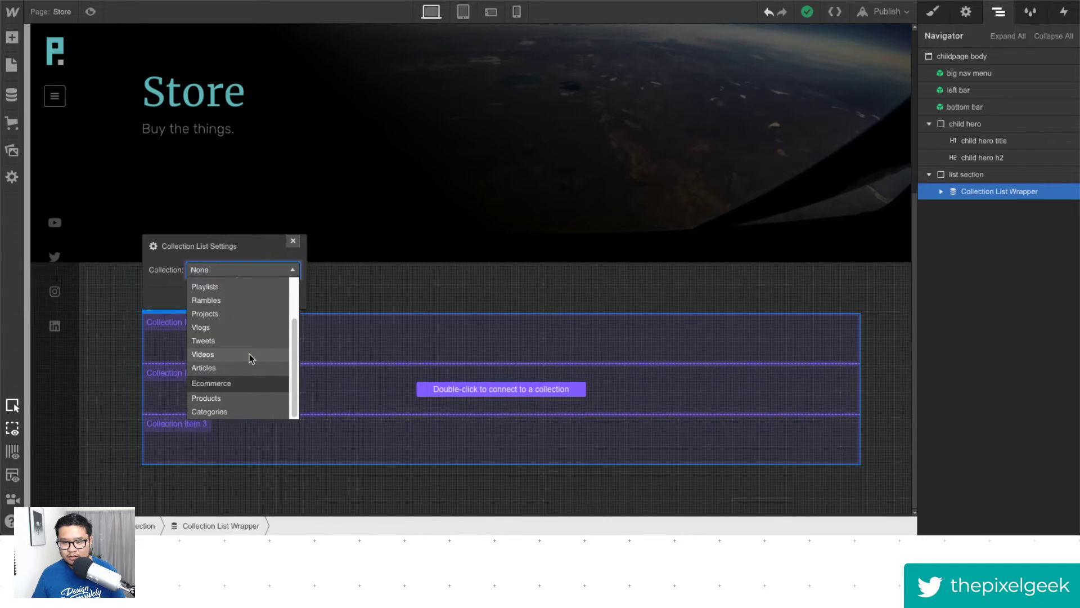
{"action": "left_click", "coordinate": [213, 408]}
{"action": "left_click", "coordinate": [293, 343]}
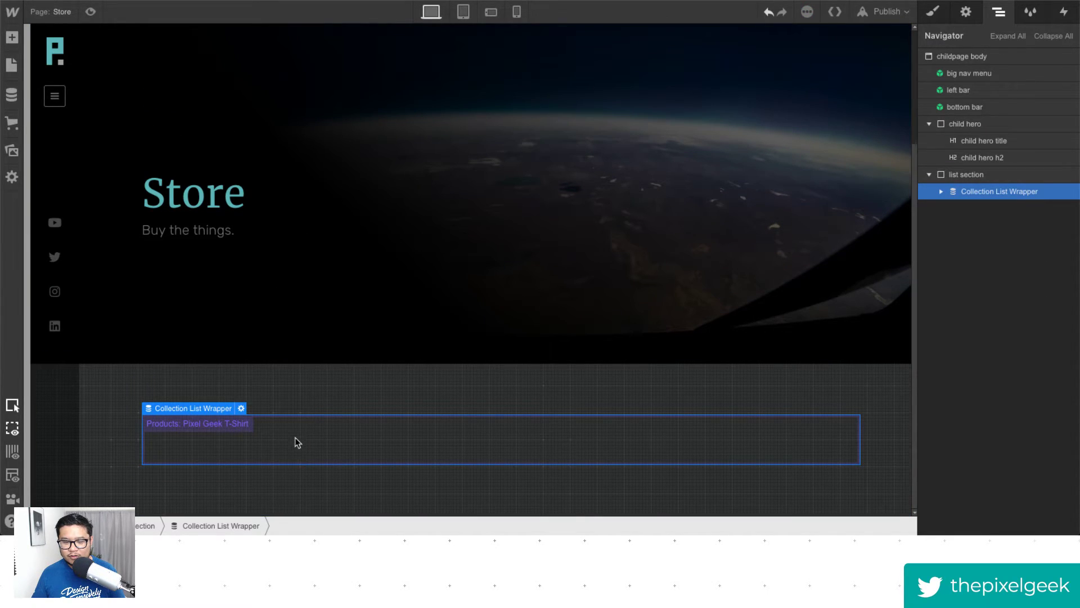
With the product's Collection Item selected, look through the addable elements for ecommerce components such as Cart.
{"action": "left_click", "coordinate": [291, 434]}
{"action": "key", "text": "a"}
{"action": "scroll", "coordinate": [186, 307], "scroll_direction": "down", "scroll_amount": 8}
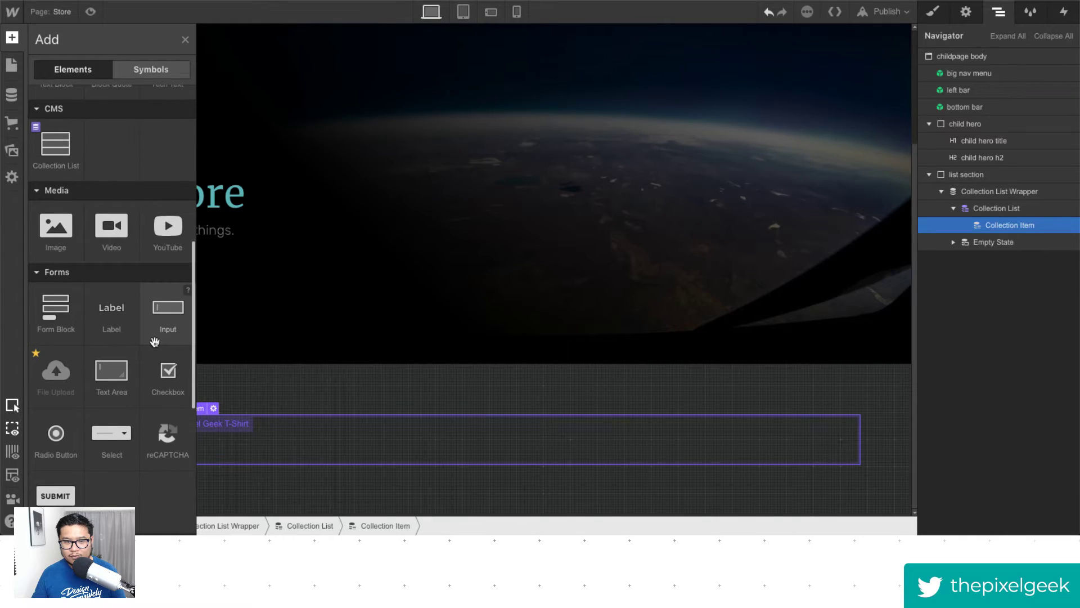
{"action": "scroll", "coordinate": [169, 327], "scroll_direction": "up", "scroll_amount": 6}
{"action": "scroll", "coordinate": [155, 342], "scroll_direction": "down", "scroll_amount": 8}
{"action": "scroll", "coordinate": [154, 342], "scroll_direction": "down", "scroll_amount": 2}
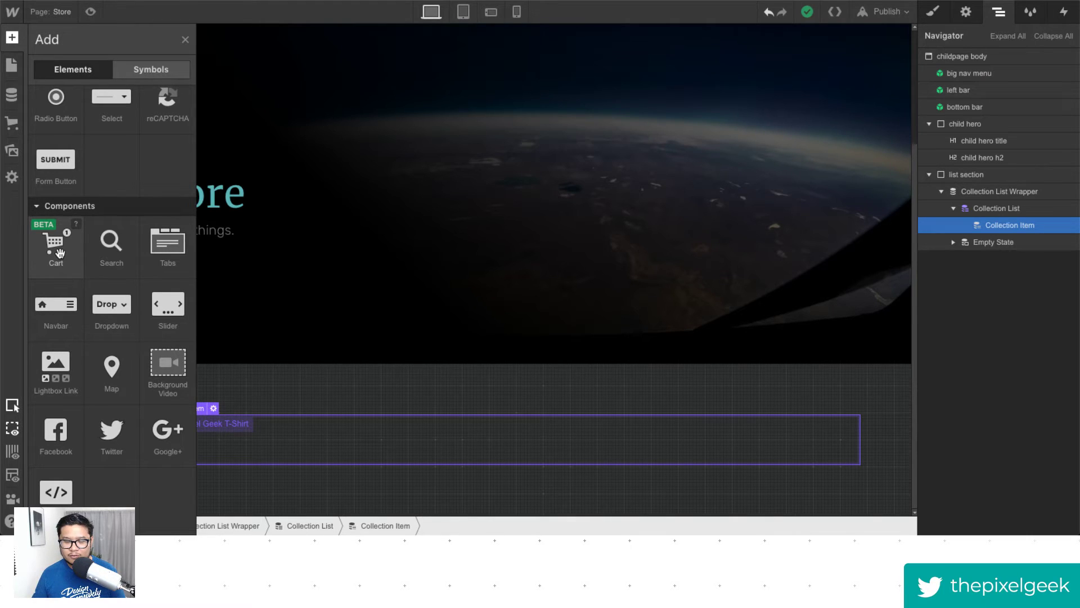
{"action": "left_click", "coordinate": [326, 263]}
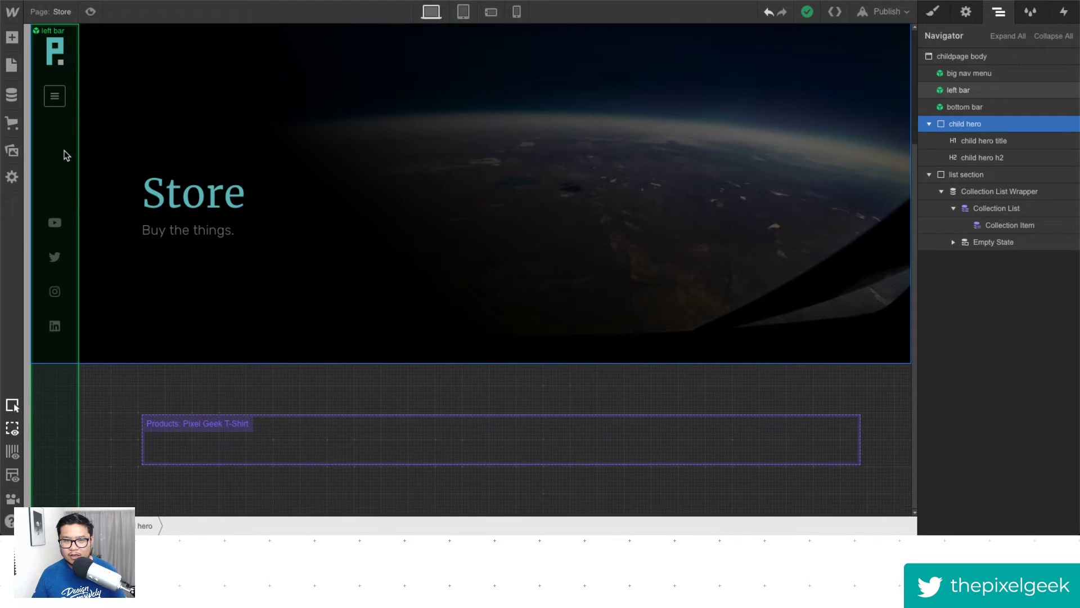
Edit the big nav menu symbol and hide the menu's Move Left 100% transform to reveal its links on the canvas.
{"action": "double_click", "coordinate": [973, 74]}
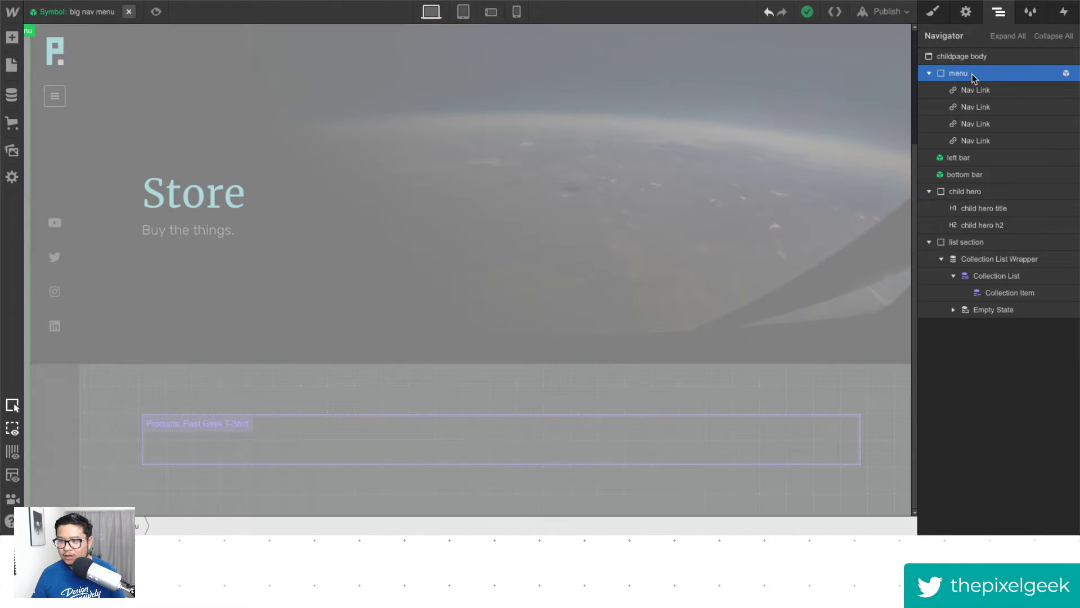
{"action": "left_click", "coordinate": [934, 13]}
{"action": "scroll", "coordinate": [969, 377], "scroll_direction": "down", "scroll_amount": 10}
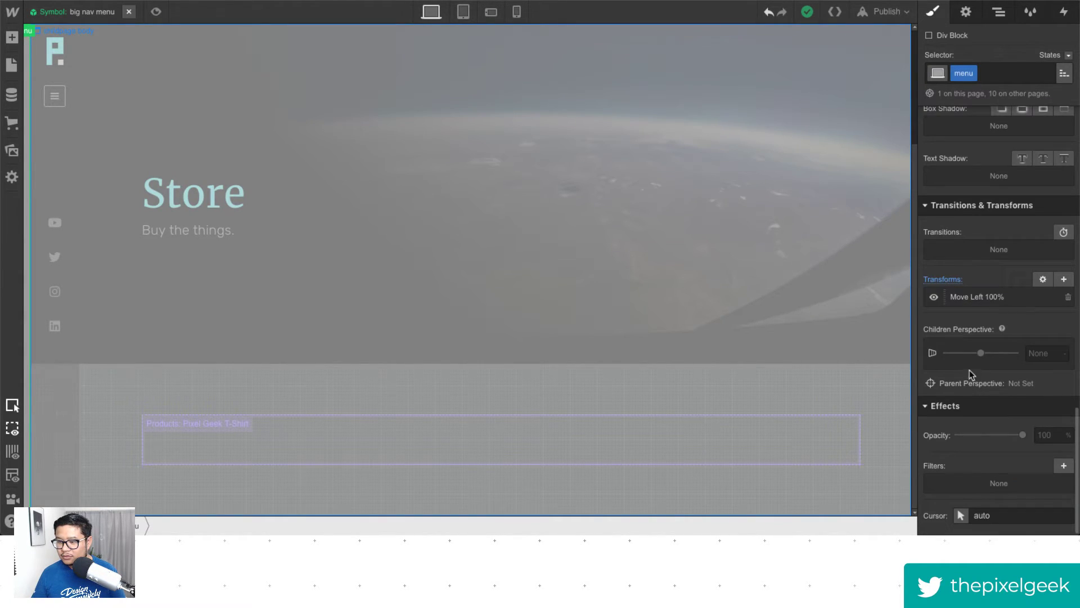
{"action": "left_click", "coordinate": [935, 298]}
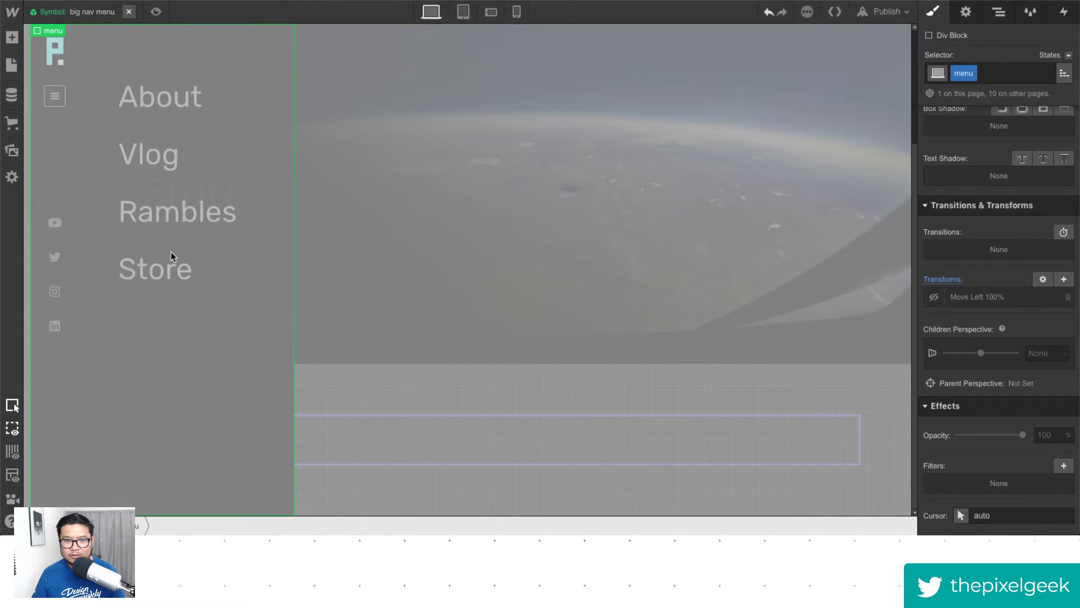
Add a Cart component to the big nav menu, below the Store link.
{"action": "left_click", "coordinate": [12, 42]}
{"action": "scroll", "coordinate": [79, 378], "scroll_direction": "down", "scroll_amount": 5}
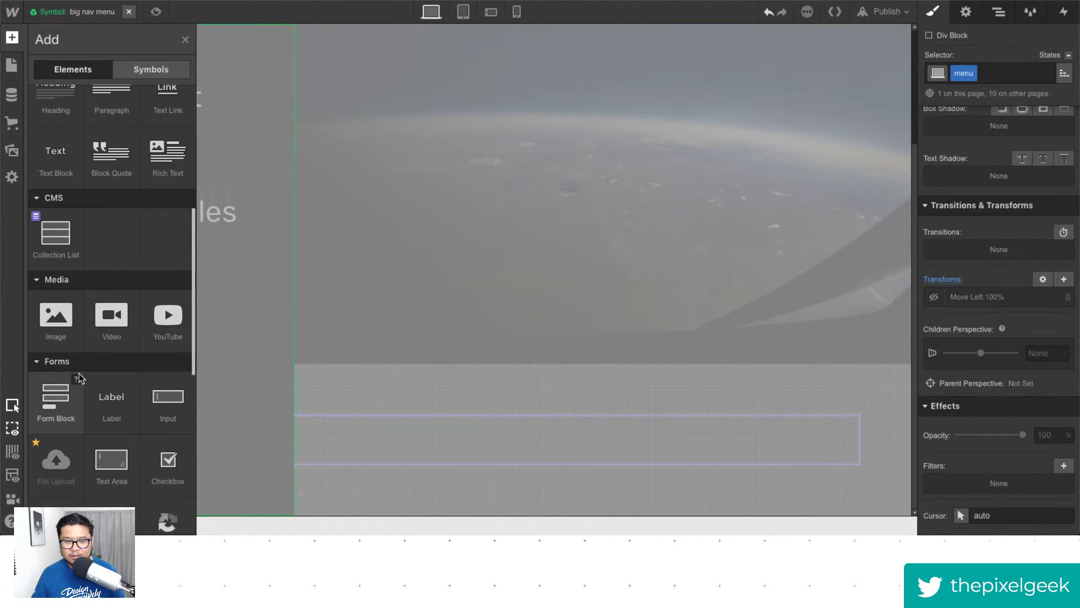
{"action": "scroll", "coordinate": [79, 378], "scroll_direction": "down", "scroll_amount": 5}
{"action": "left_click_drag", "start_coordinate": [55, 342], "coordinate": [213, 305]}
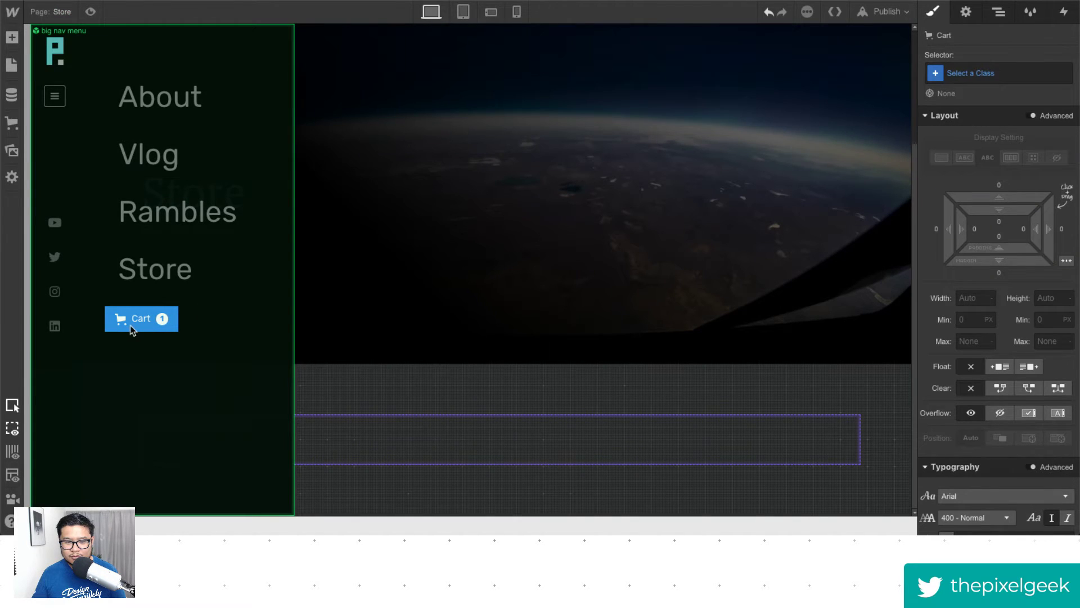
Reopen the big nav menu symbol and set the Cart Button's left margin to 20 px.
{"action": "left_click", "coordinate": [163, 330]}
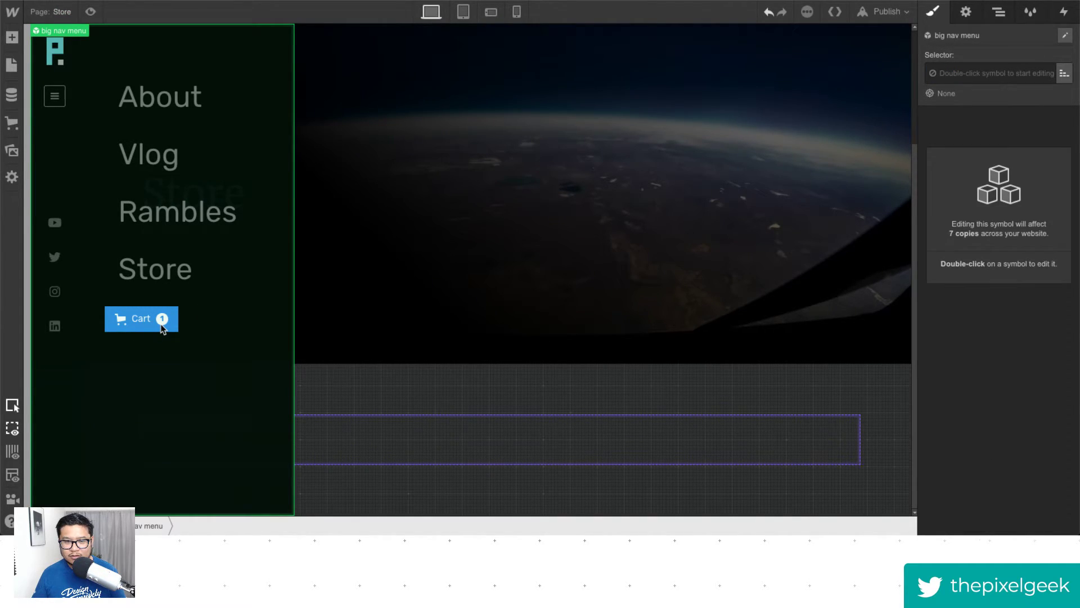
{"action": "double_click", "coordinate": [163, 329]}
{"action": "left_click", "coordinate": [166, 326]}
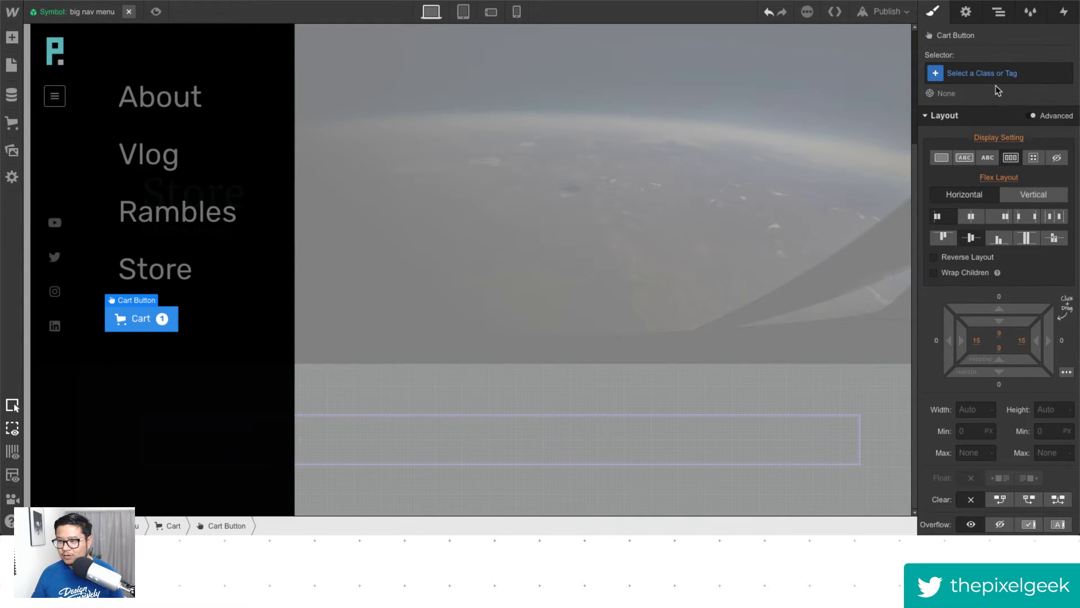
{"action": "scroll", "coordinate": [1003, 308], "scroll_direction": "down", "scroll_amount": 3}
{"action": "scroll", "coordinate": [1007, 328], "scroll_direction": "up", "scroll_amount": 3}
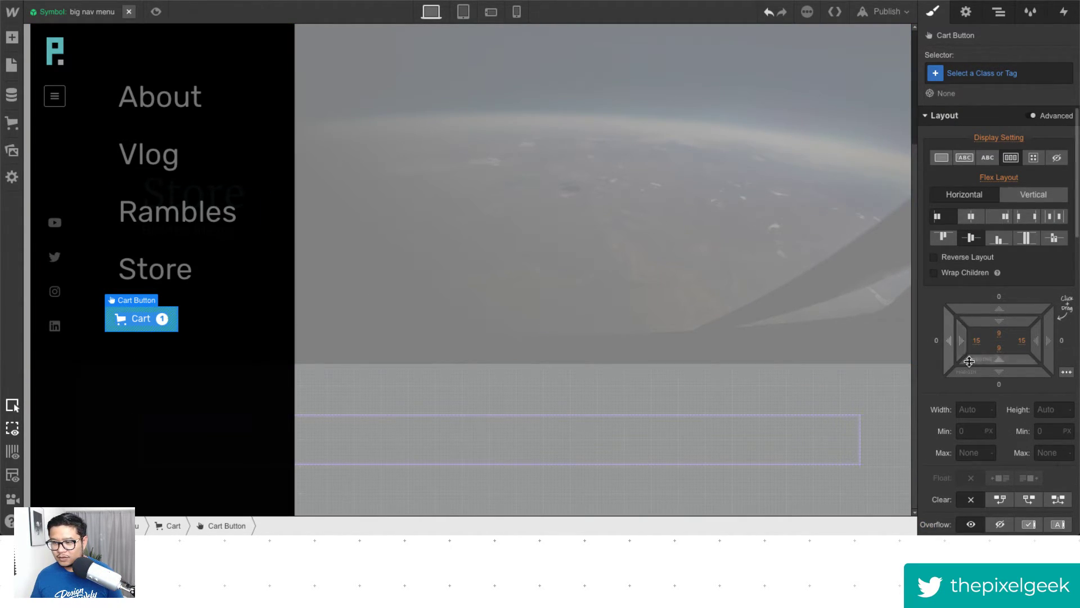
{"action": "left_click_drag", "start_coordinate": [946, 351], "coordinate": [908, 349]}
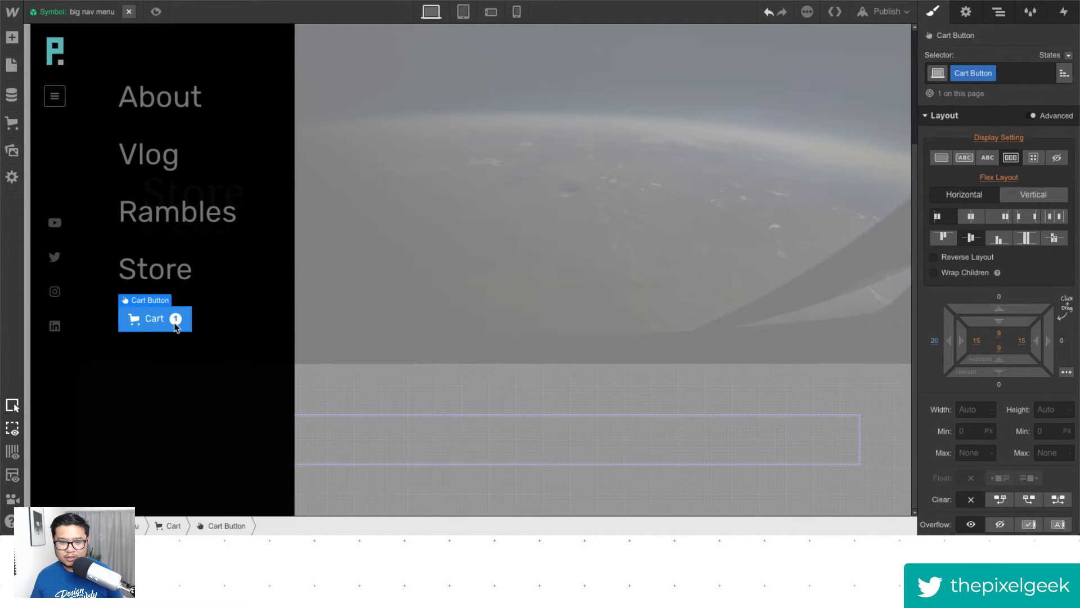
Make the Cart Button's background color transparent.
{"action": "scroll", "coordinate": [982, 291], "scroll_direction": "down", "scroll_amount": 8}
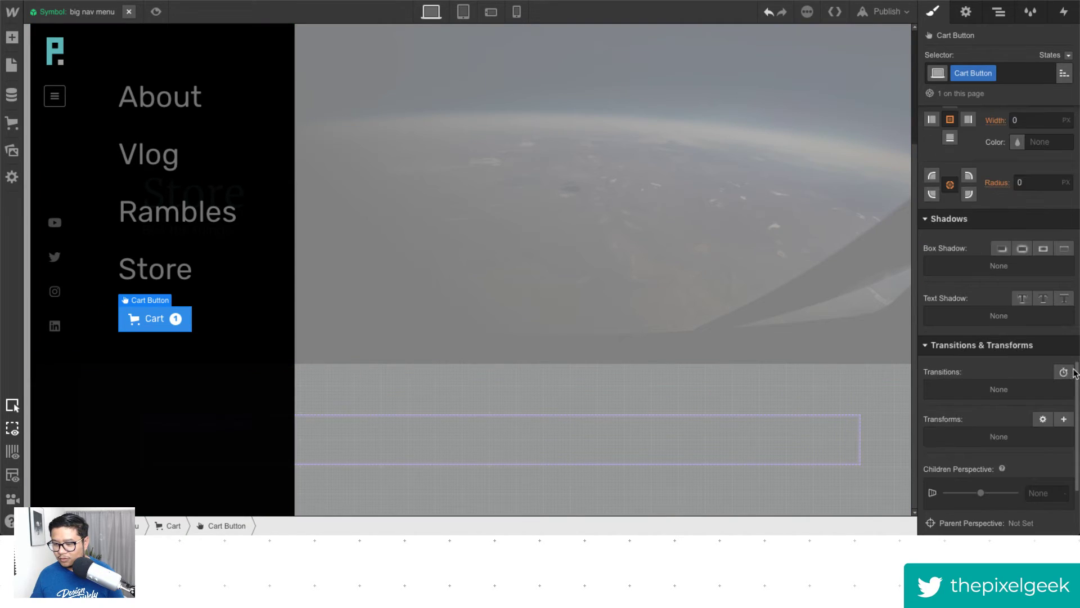
{"action": "left_click", "coordinate": [949, 228]}
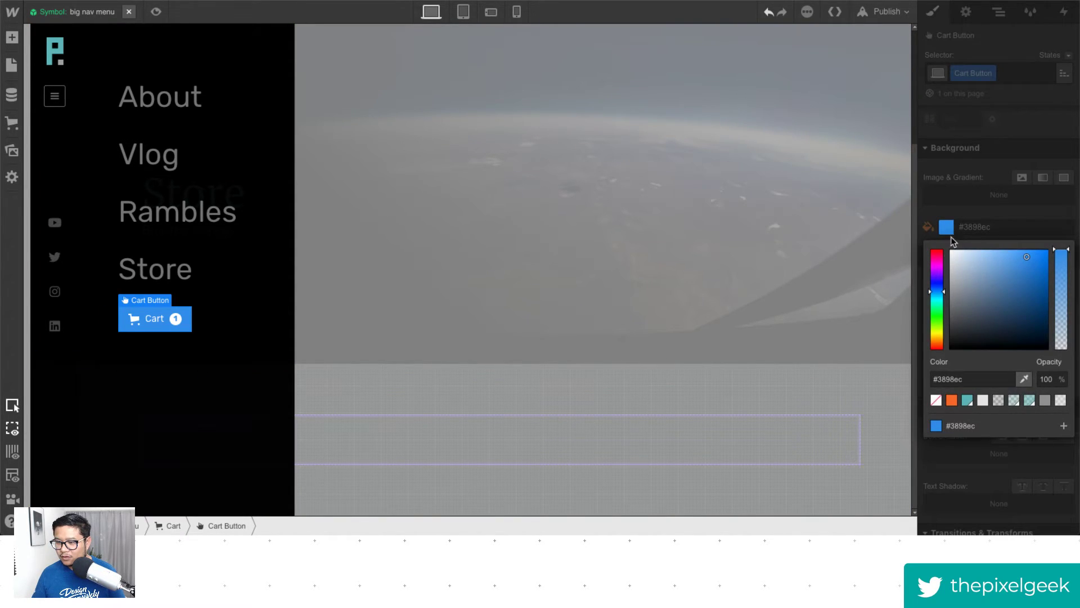
{"action": "left_click", "coordinate": [936, 400]}
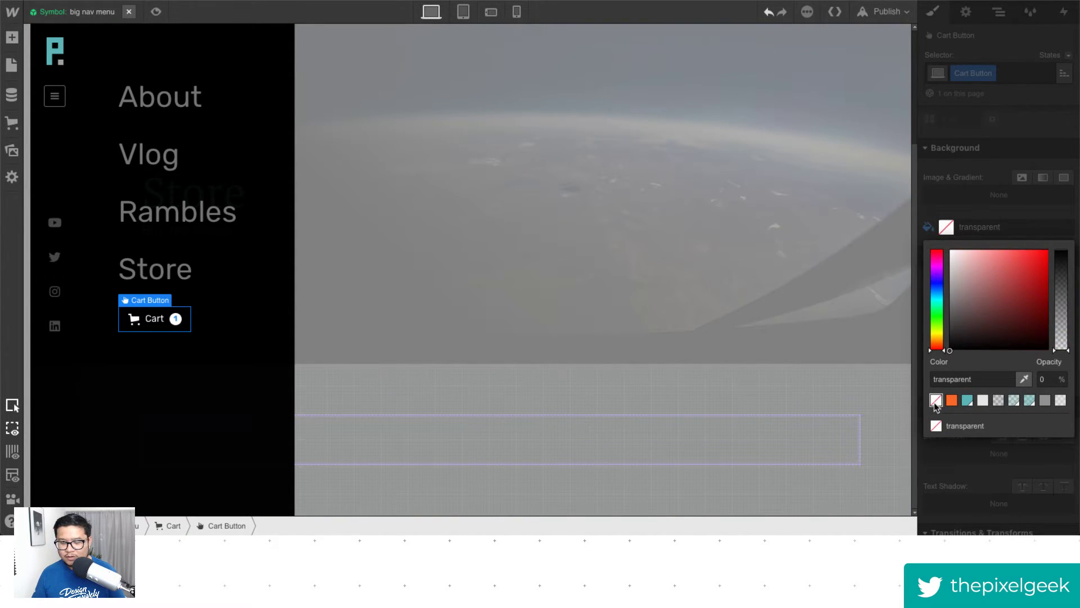
{"action": "left_click", "coordinate": [1018, 231]}
Set the Cart Button's text color to the Dark Grey swatch, #9b9b9b.
{"action": "scroll", "coordinate": [988, 253], "scroll_direction": "up", "scroll_amount": 4}
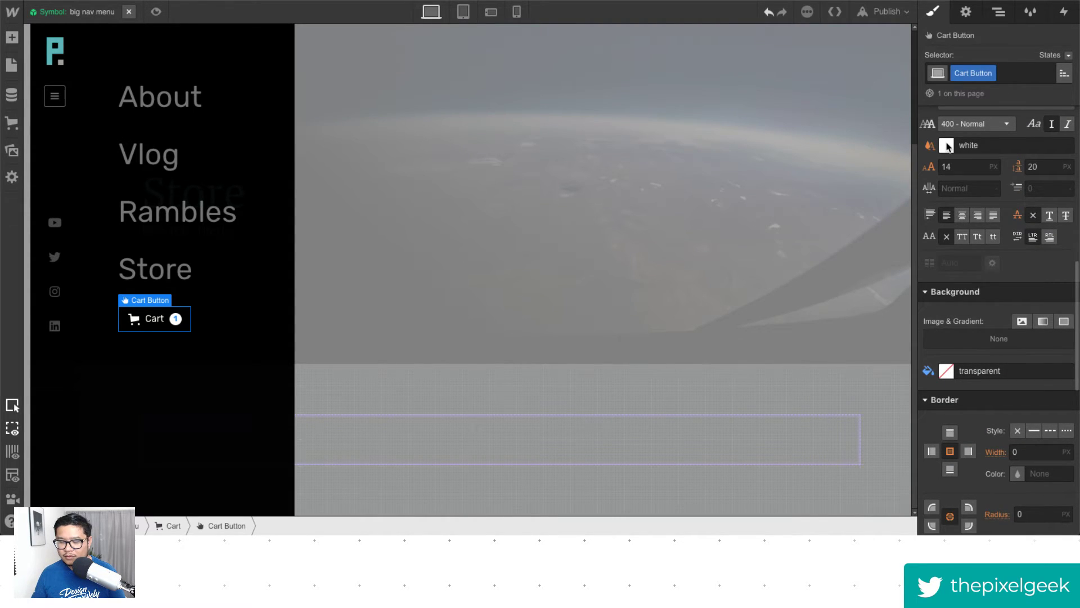
{"action": "left_click", "coordinate": [947, 146]}
{"action": "left_click", "coordinate": [967, 212]}
{"action": "left_click_drag", "start_coordinate": [928, 208], "coordinate": [930, 222]}
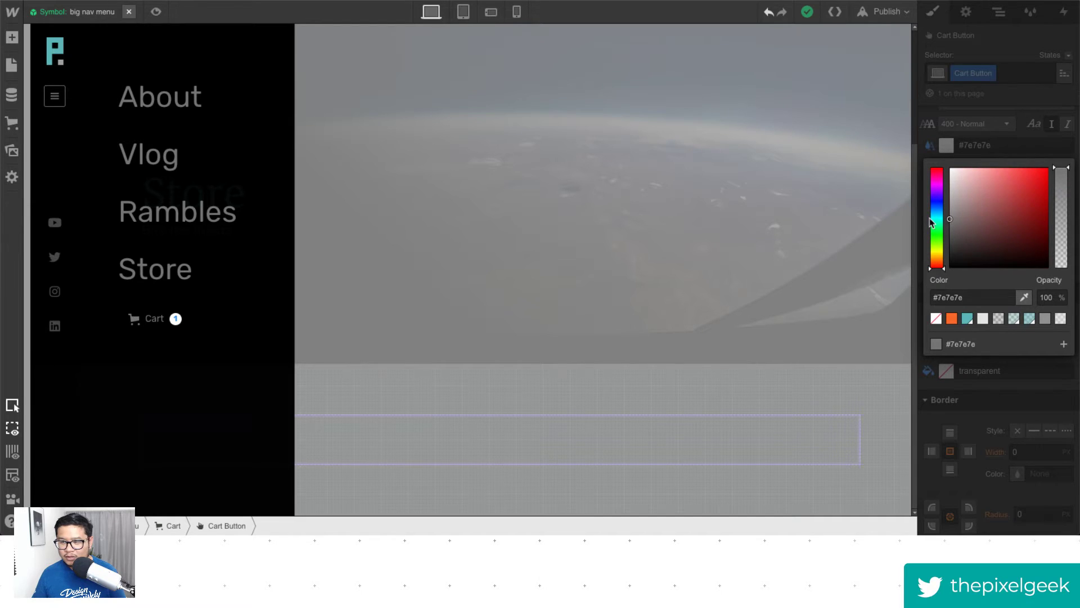
{"action": "left_click", "coordinate": [1046, 316]}
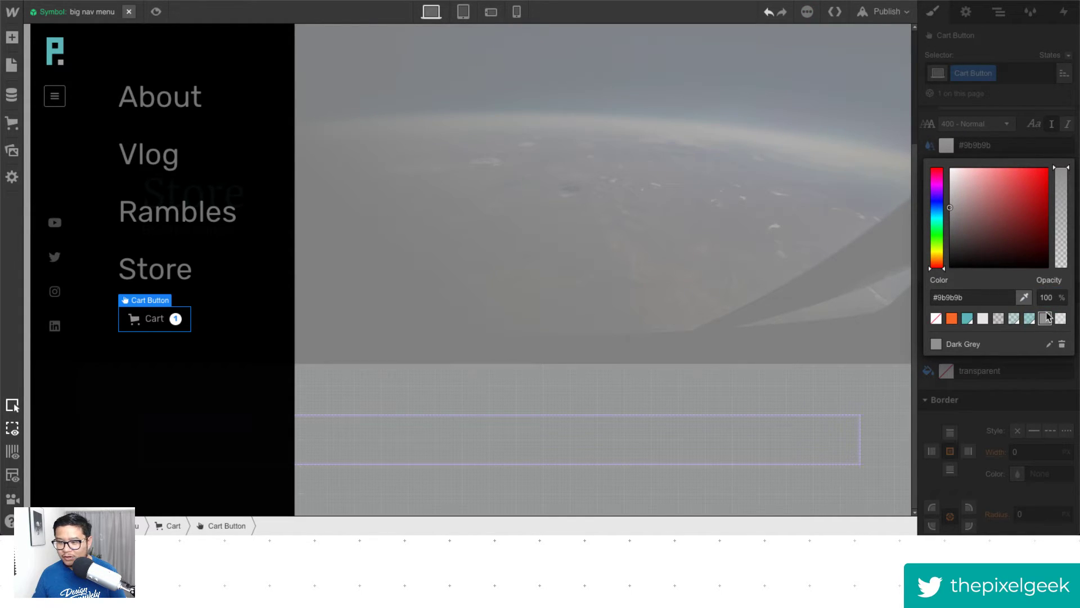
{"action": "left_click", "coordinate": [1032, 135]}
Set the Cart Button's font size to 20 px and its line height to 26 px.
{"action": "left_click", "coordinate": [974, 167]}
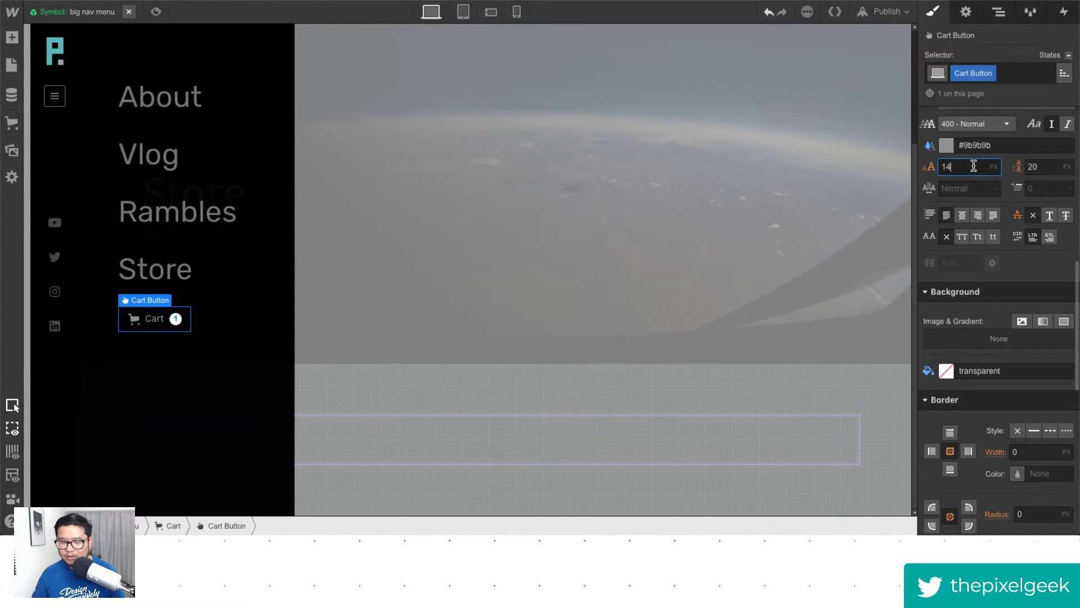
{"action": "key", "text": "Up"}
{"action": "key", "text": "Up"}
{"action": "key", "text": "Up"}
{"action": "key", "text": "Up"}
{"action": "key", "text": "Up"}
{"action": "key", "text": "Up"}
{"action": "key", "text": "Up"}
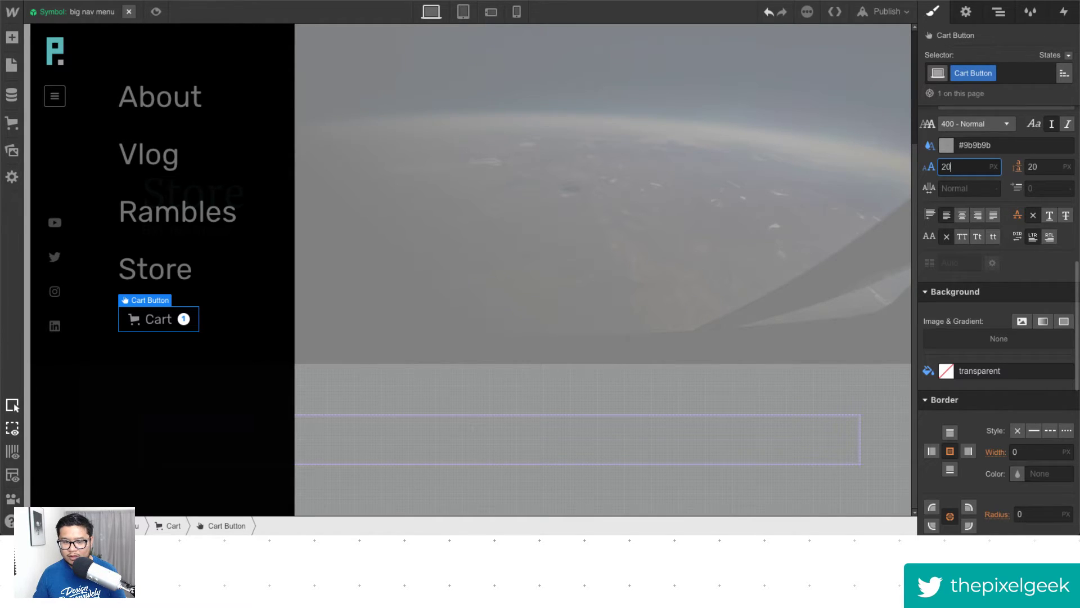
{"action": "scroll", "coordinate": [967, 153], "scroll_direction": "up", "scroll_amount": 1}
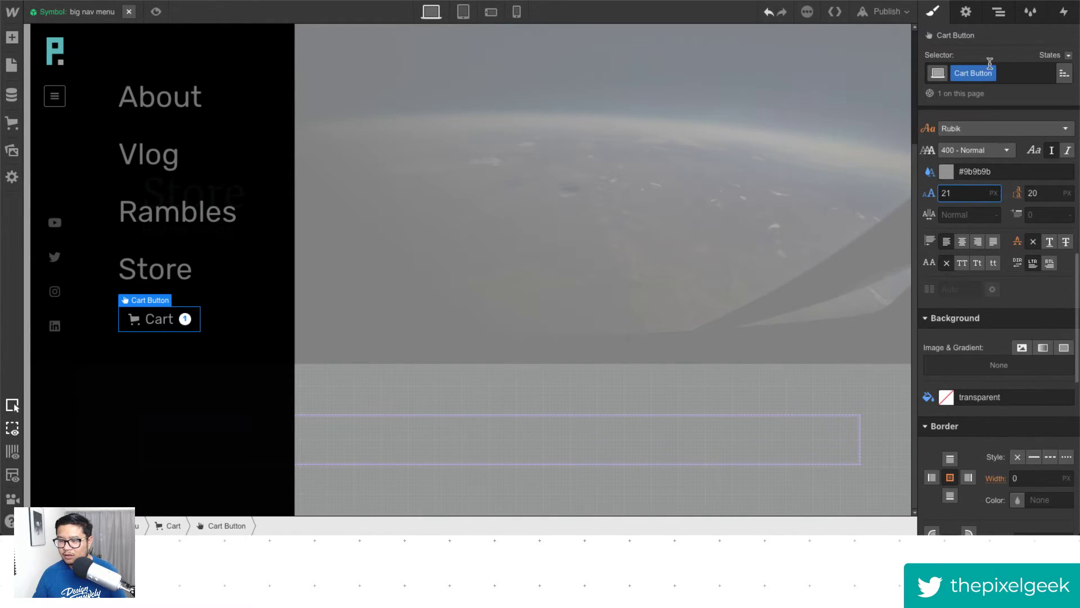
{"action": "key", "text": "Up"}
{"action": "key", "text": "Down"}
{"action": "key", "text": "Down"}
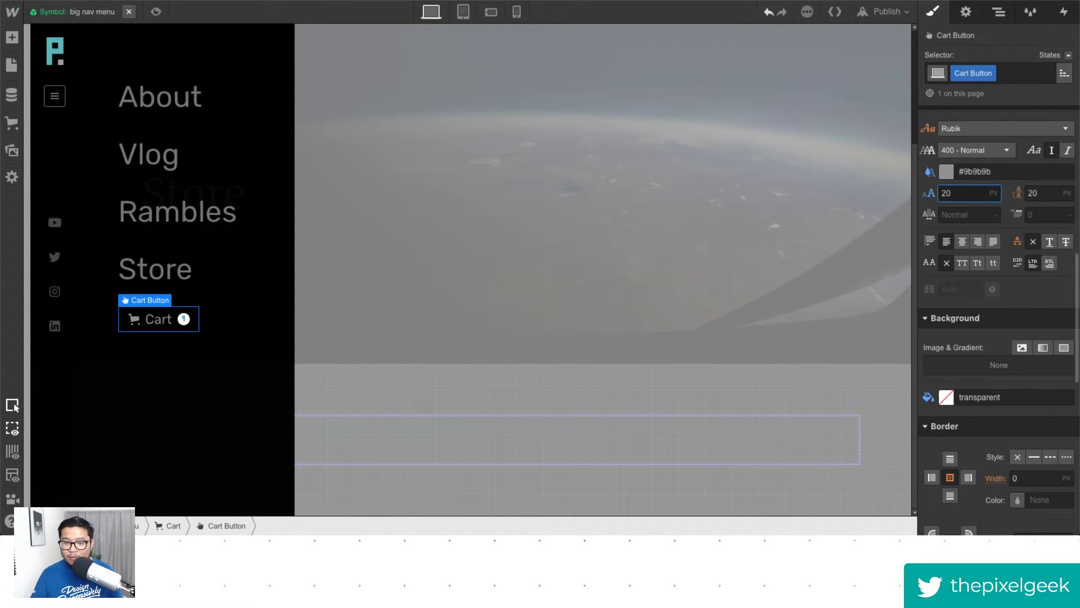
{"action": "key", "text": "Tab"}
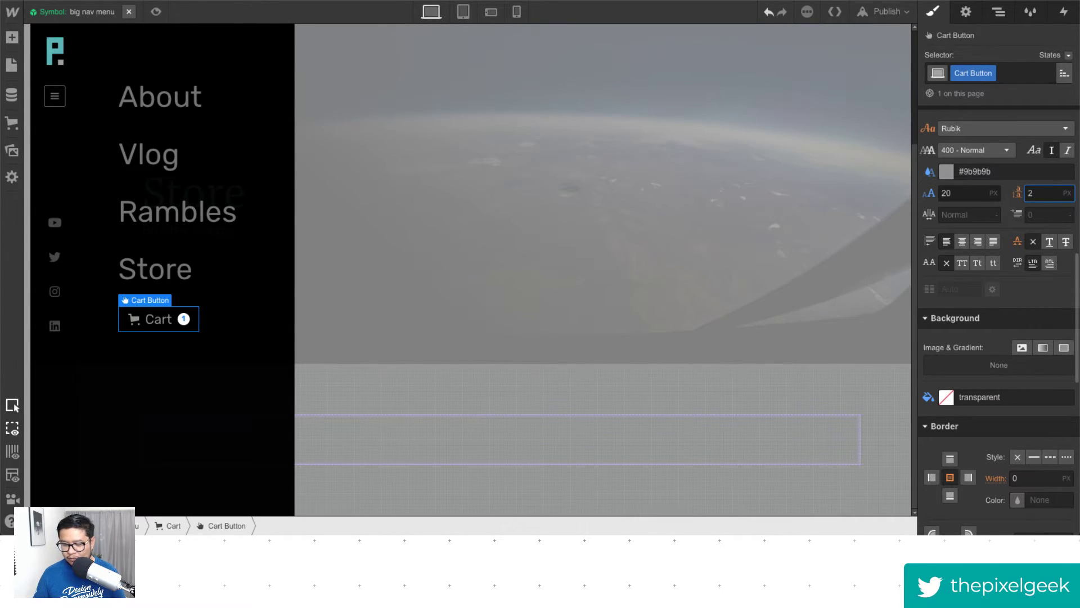
{"action": "type", "text": "26"}
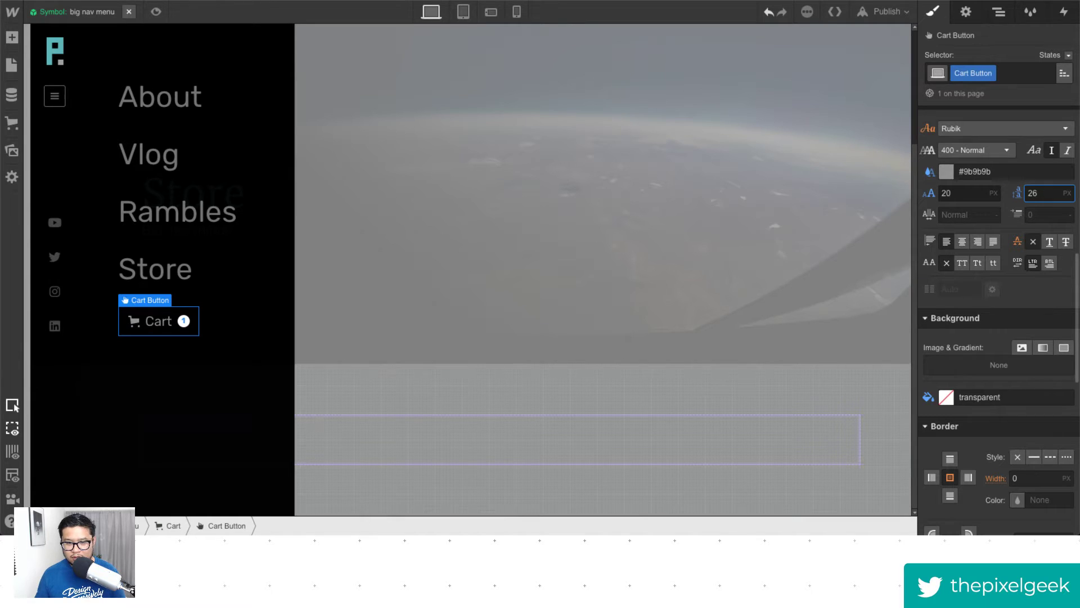
Give the Cart Quantity badge the main font swatch as background and the White Smoke swatch, #e9e9e9, as text color.
{"action": "left_click", "coordinate": [184, 320]}
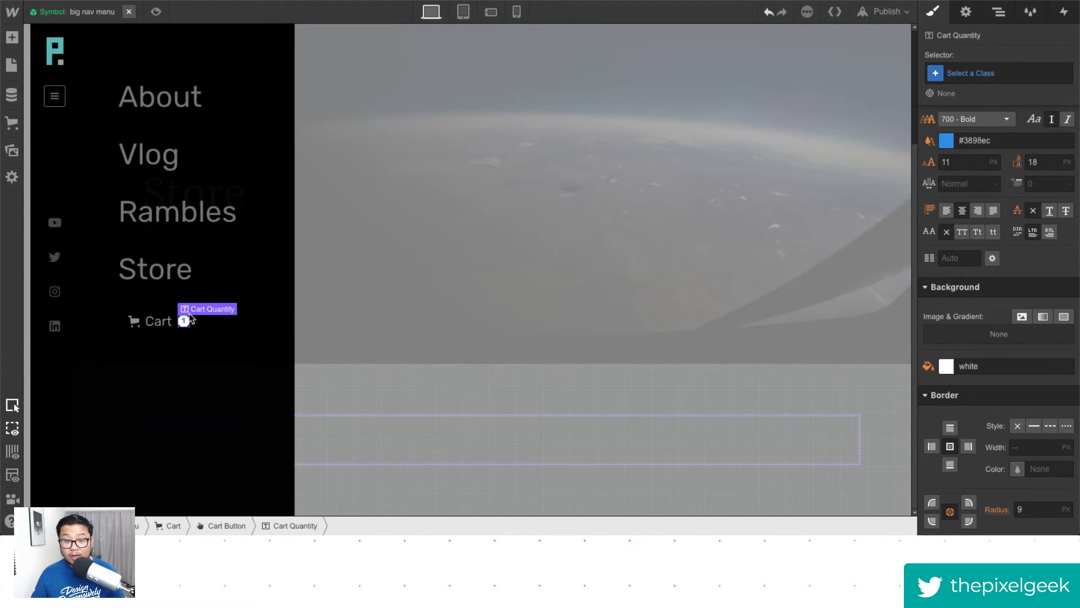
{"action": "left_click", "coordinate": [946, 371]}
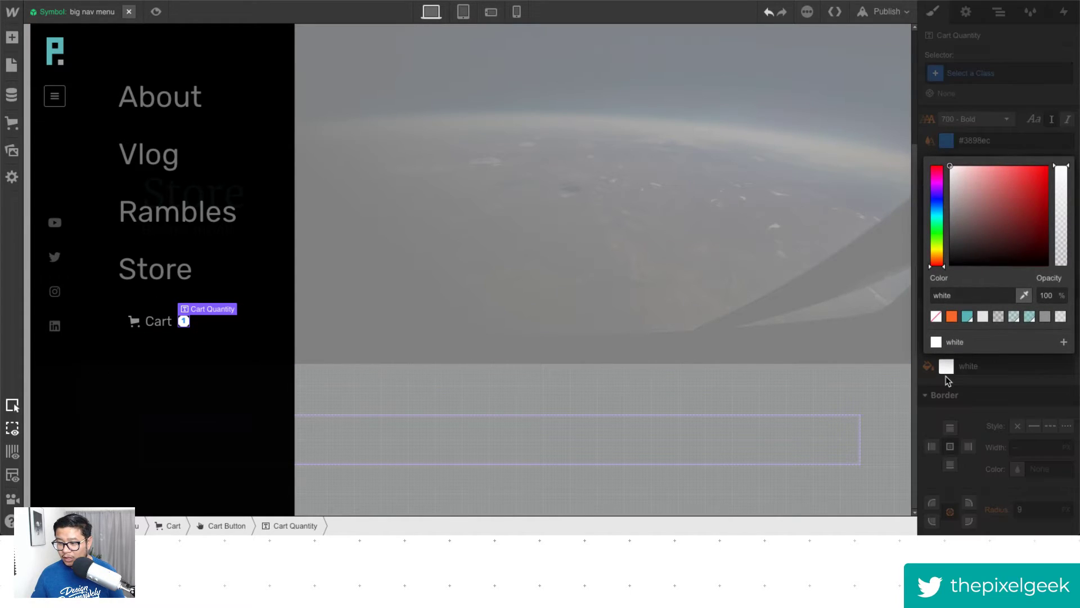
{"action": "left_click", "coordinate": [969, 319]}
{"action": "left_click", "coordinate": [949, 143]}
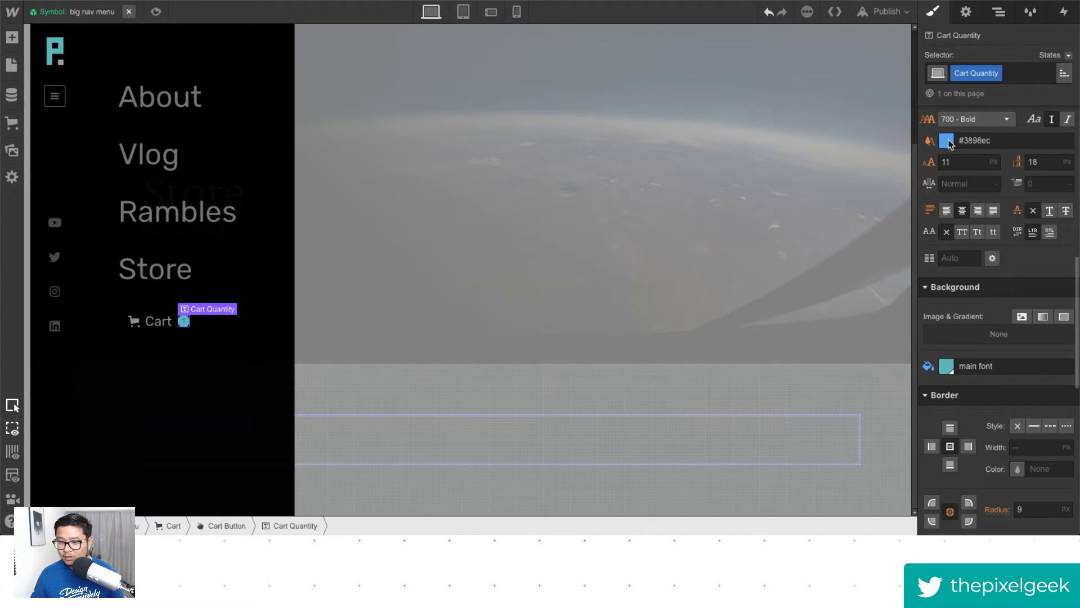
{"action": "left_click", "coordinate": [948, 142]}
{"action": "left_click", "coordinate": [982, 315]}
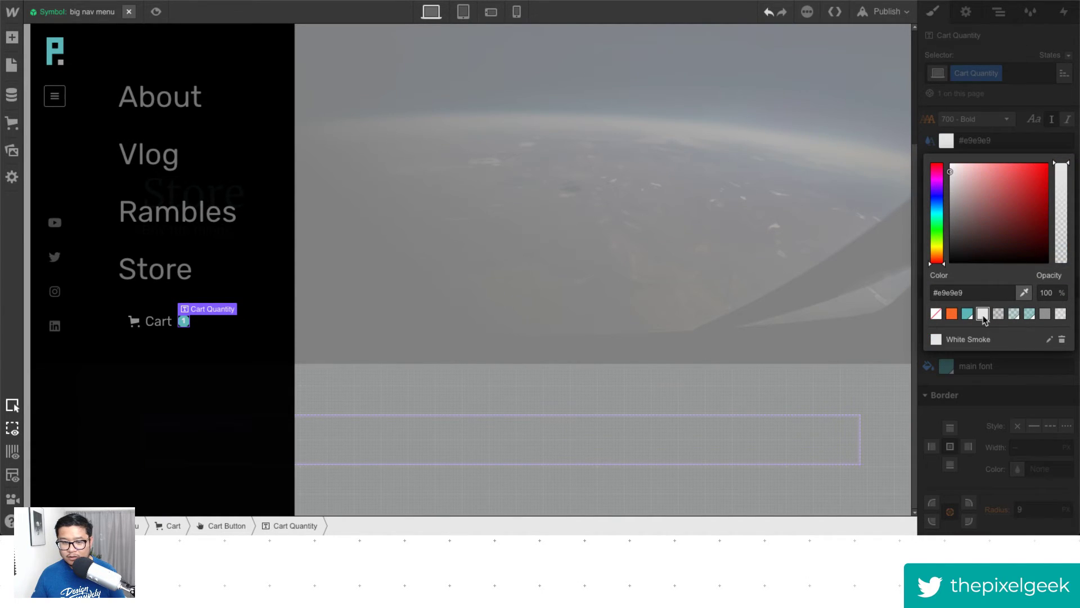
{"action": "left_click", "coordinate": [1022, 151]}
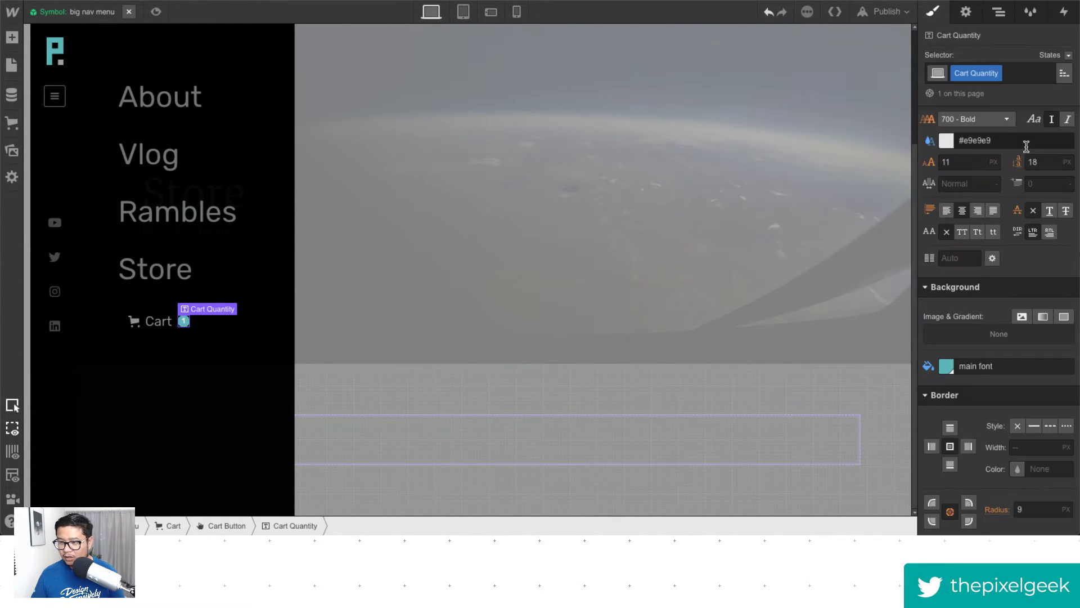
Set the Cart Quantity badge's top padding to 2 px.
{"action": "scroll", "coordinate": [1020, 280], "scroll_direction": "up", "scroll_amount": 5}
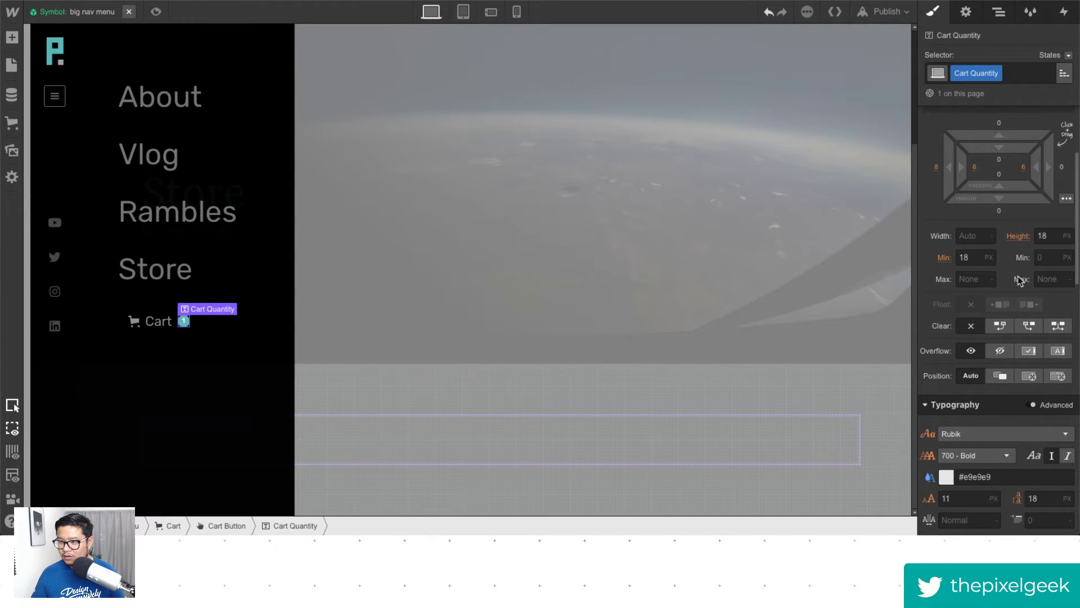
{"action": "left_click_drag", "start_coordinate": [1006, 150], "coordinate": [1005, 154]}
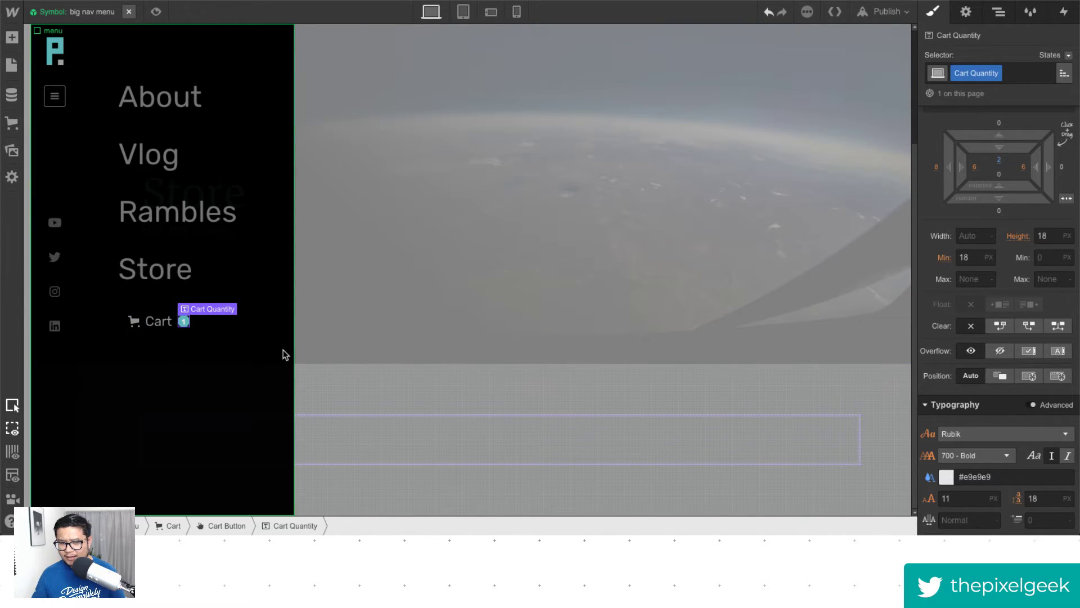
{"action": "left_click", "coordinate": [234, 354]}
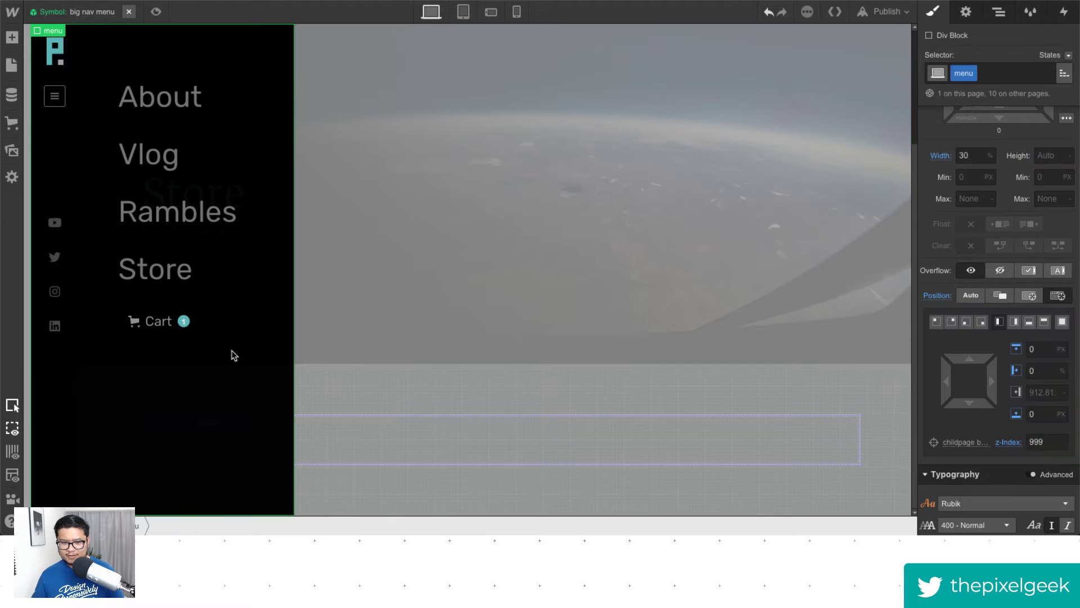
Set the background color of the Cart Button's Hover state to the main font swatch.
{"action": "left_click", "coordinate": [165, 338]}
{"action": "scroll", "coordinate": [993, 353], "scroll_direction": "down", "scroll_amount": 10}
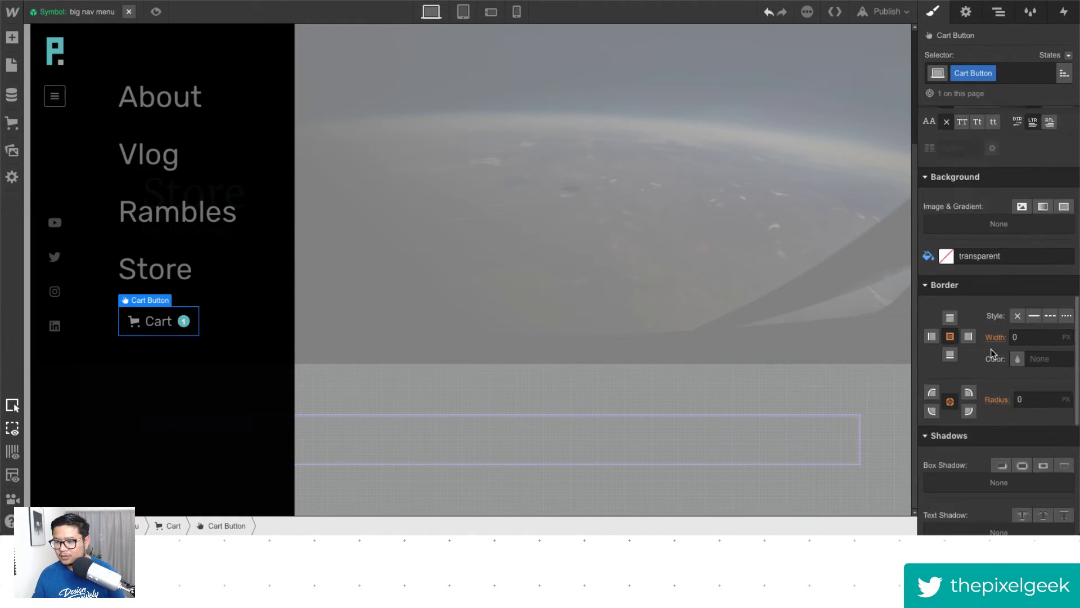
{"action": "scroll", "coordinate": [993, 353], "scroll_direction": "up", "scroll_amount": 2}
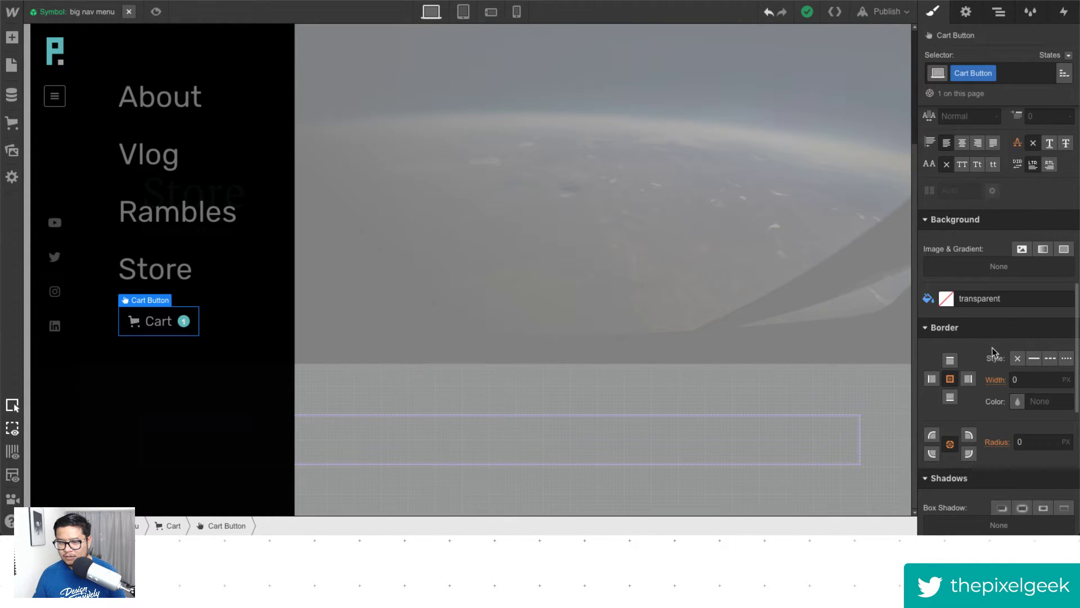
{"action": "left_click", "coordinate": [1052, 55]}
{"action": "left_click", "coordinate": [1042, 82]}
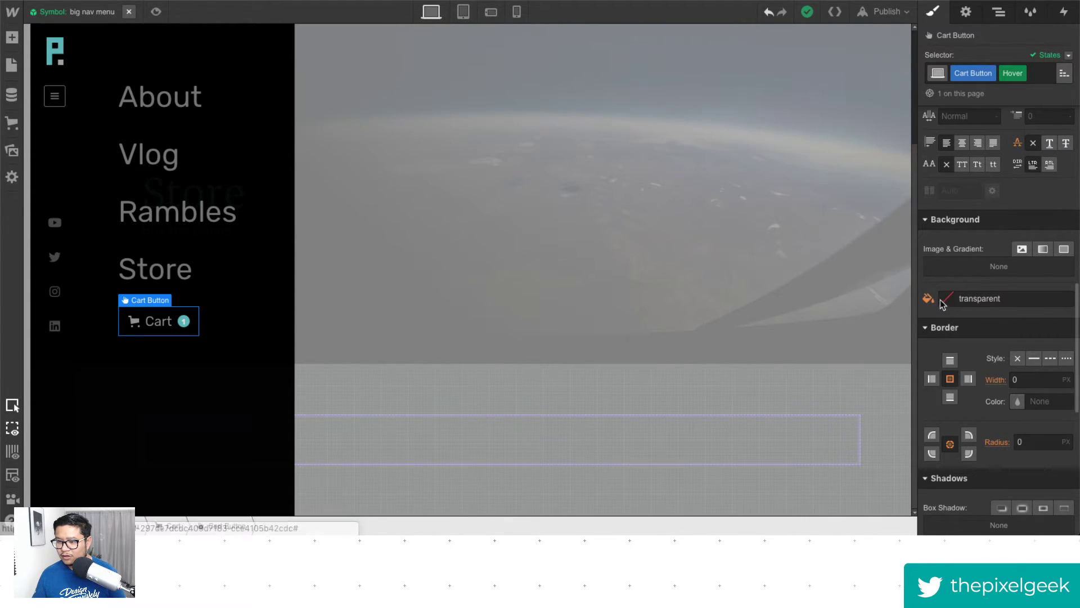
{"action": "left_click", "coordinate": [945, 299]}
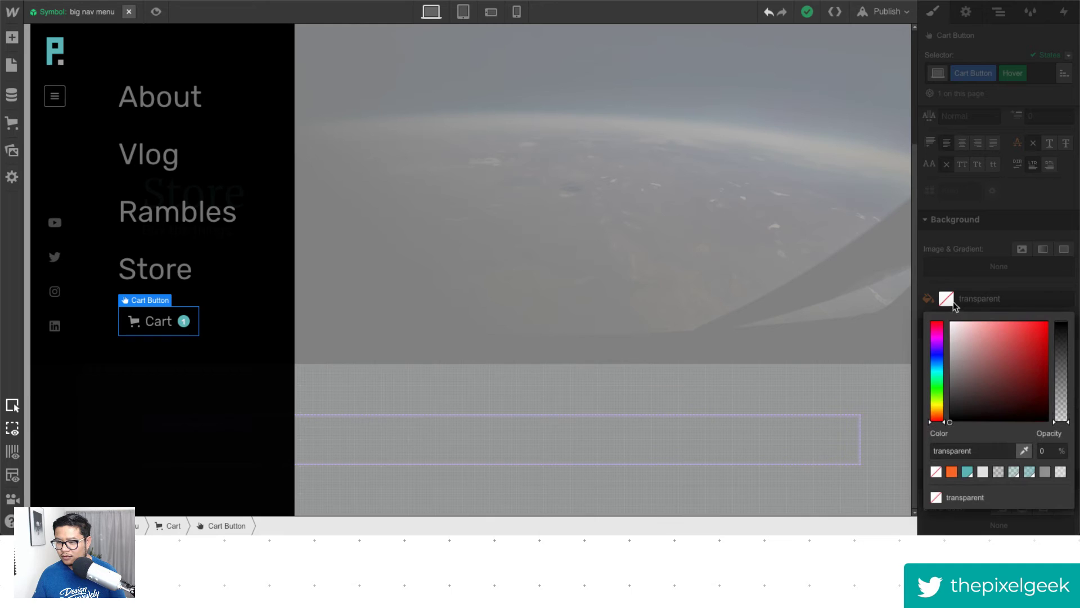
{"action": "left_click", "coordinate": [966, 472]}
Set the text color of the Cart Button's Hover state to white.
{"action": "scroll", "coordinate": [996, 281], "scroll_direction": "up", "scroll_amount": 6}
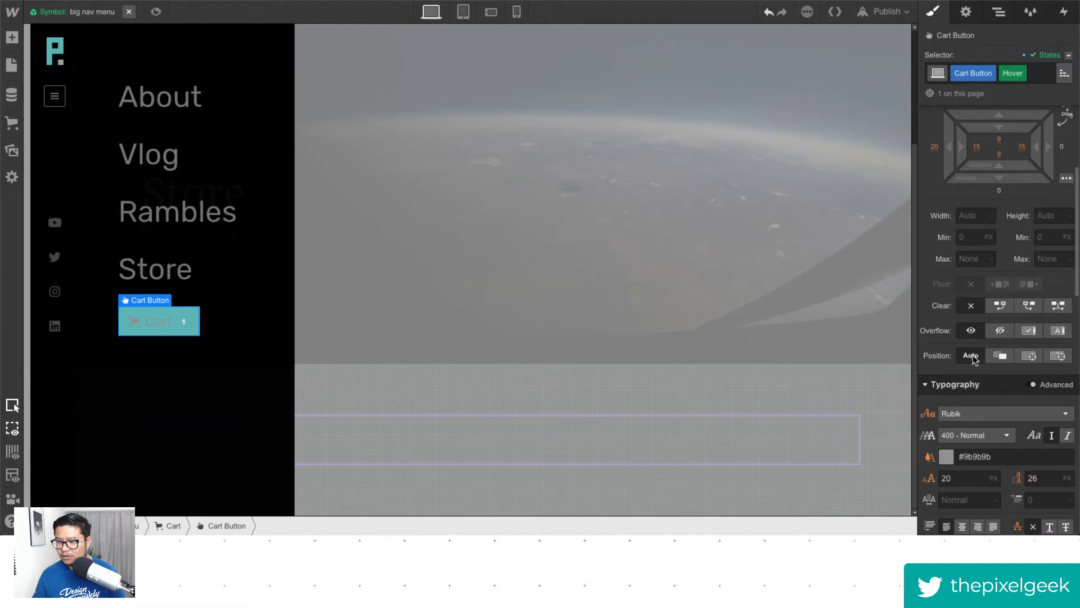
{"action": "left_click", "coordinate": [953, 459]}
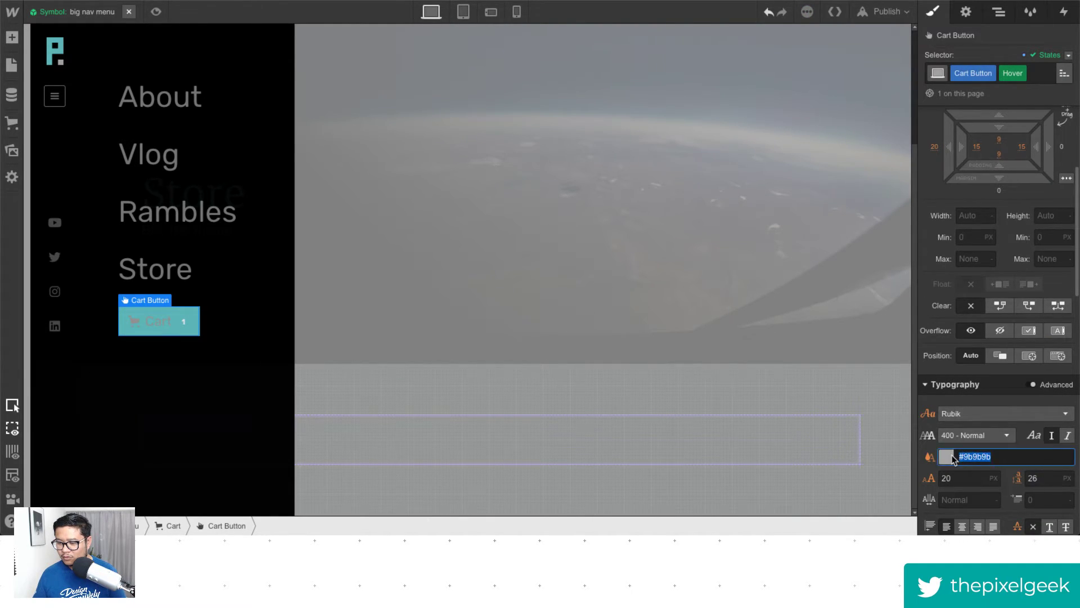
{"action": "type", "text": "white"}
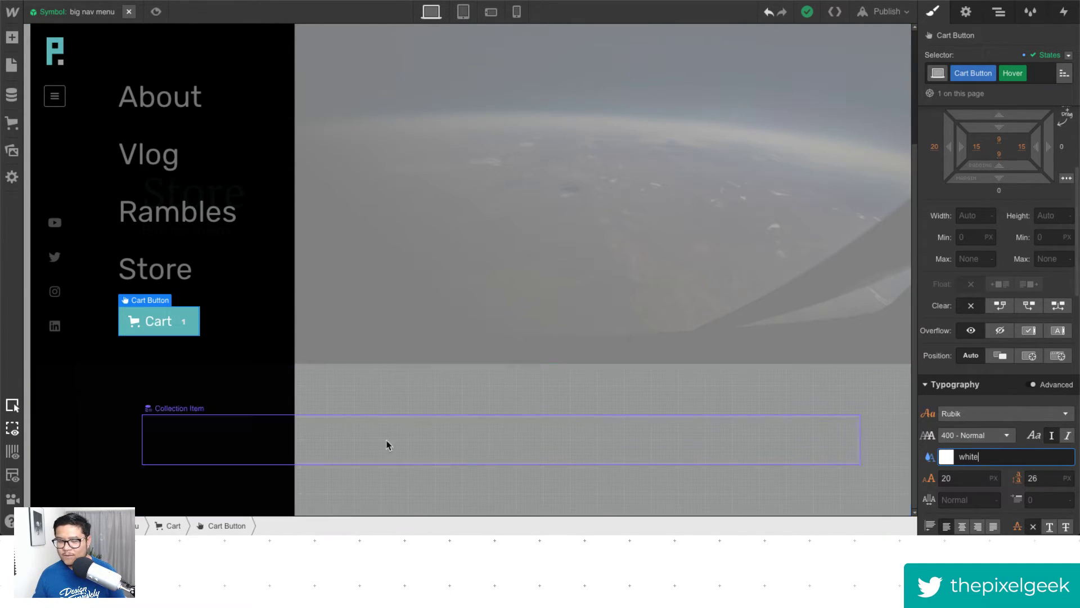
Try a white background on the Cart Quantity badge and undo it.
{"action": "left_click", "coordinate": [184, 322]}
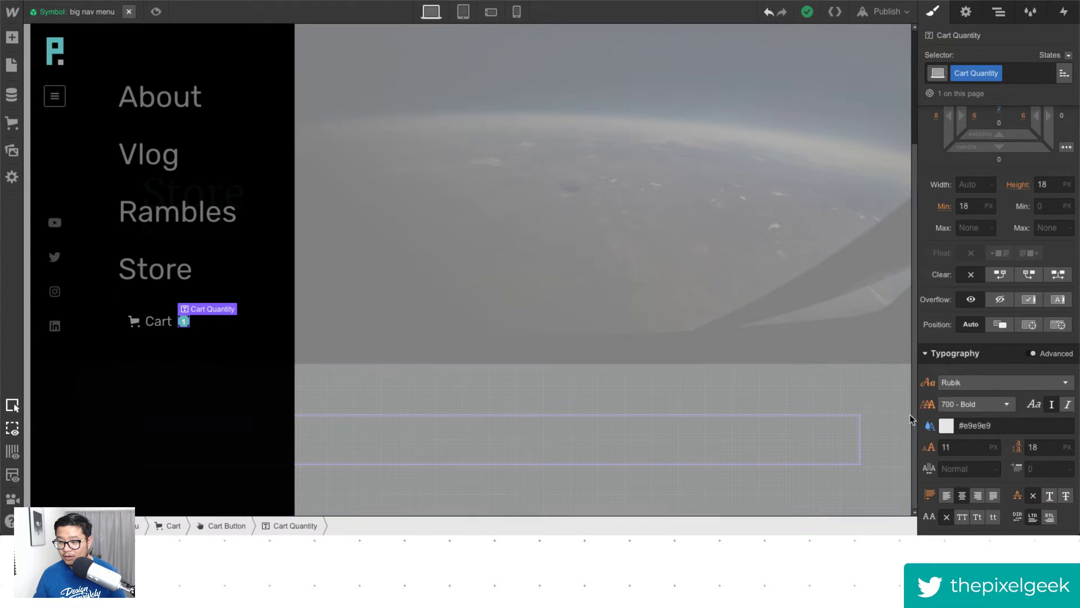
{"action": "scroll", "coordinate": [966, 440], "scroll_direction": "down", "scroll_amount": 3}
{"action": "left_click", "coordinate": [948, 469]}
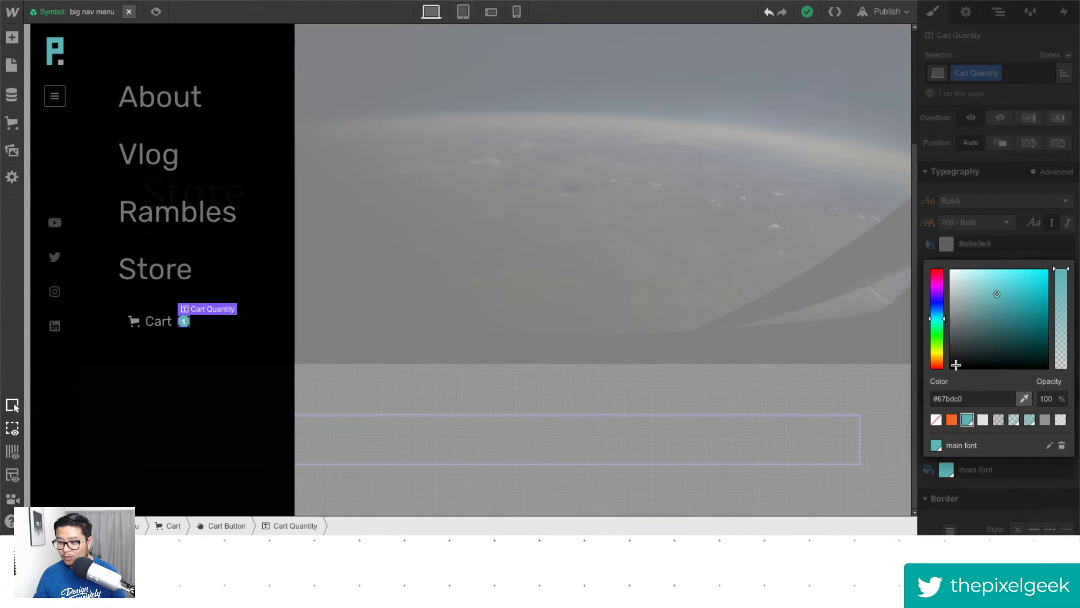
{"action": "left_click", "coordinate": [983, 421]}
{"action": "left_click", "coordinate": [1002, 243]}
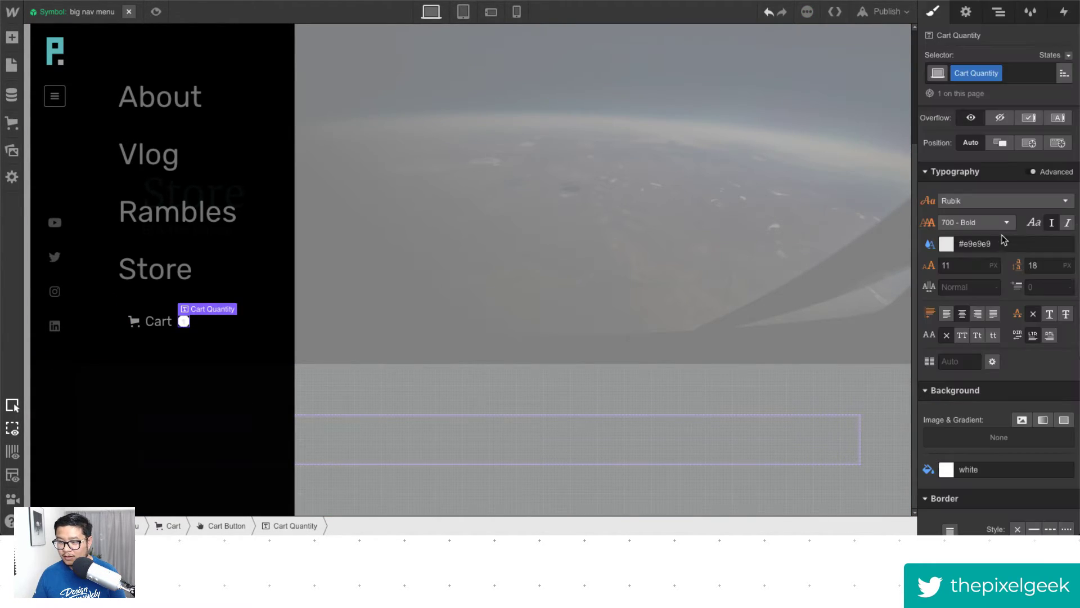
{"action": "key", "text": "ctrl+z"}
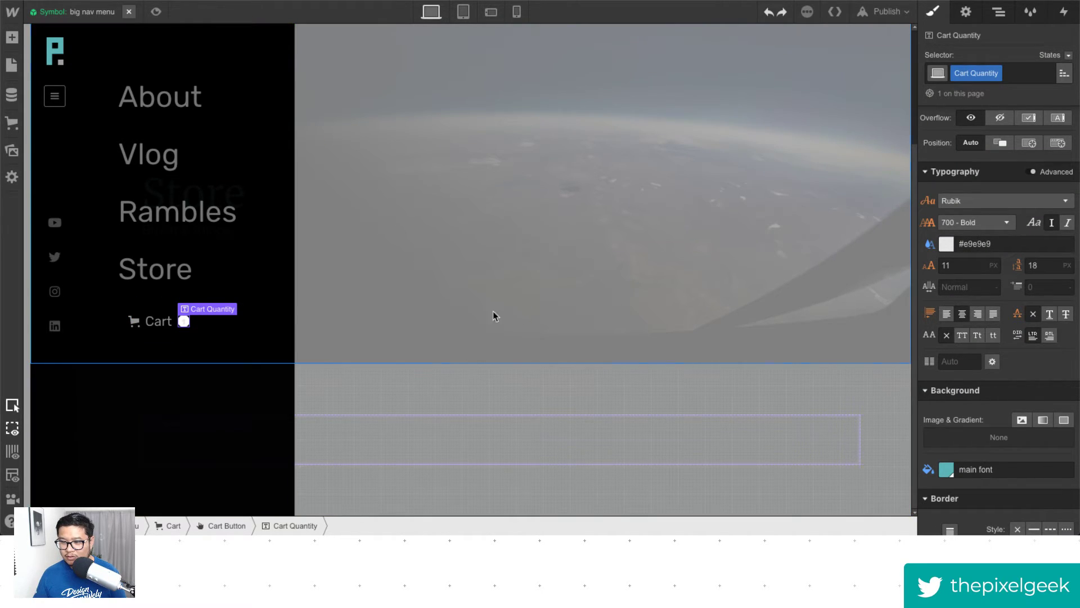
Check the text color of the Cart Button's Hover state.
{"action": "left_click", "coordinate": [193, 325]}
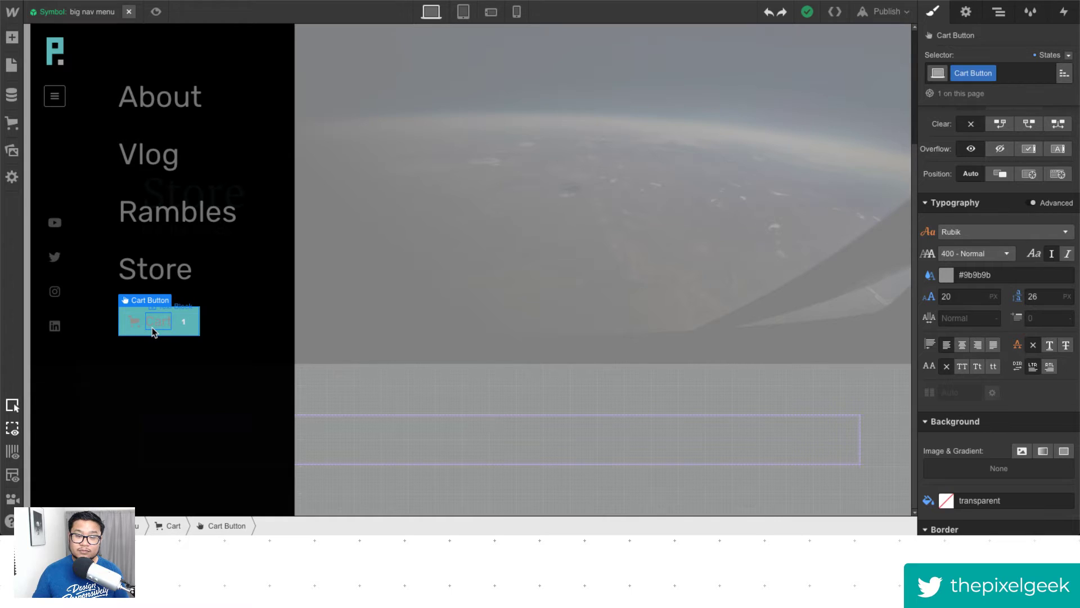
{"action": "left_click", "coordinate": [1065, 56]}
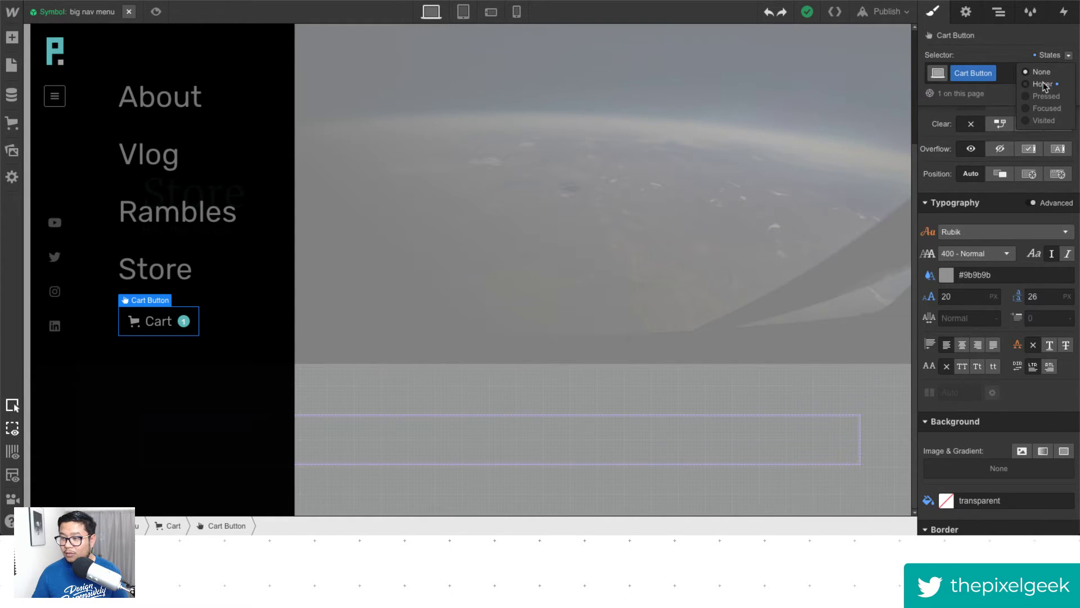
{"action": "left_click", "coordinate": [1044, 86]}
{"action": "left_click", "coordinate": [946, 274]}
{"action": "left_click", "coordinate": [983, 448]}
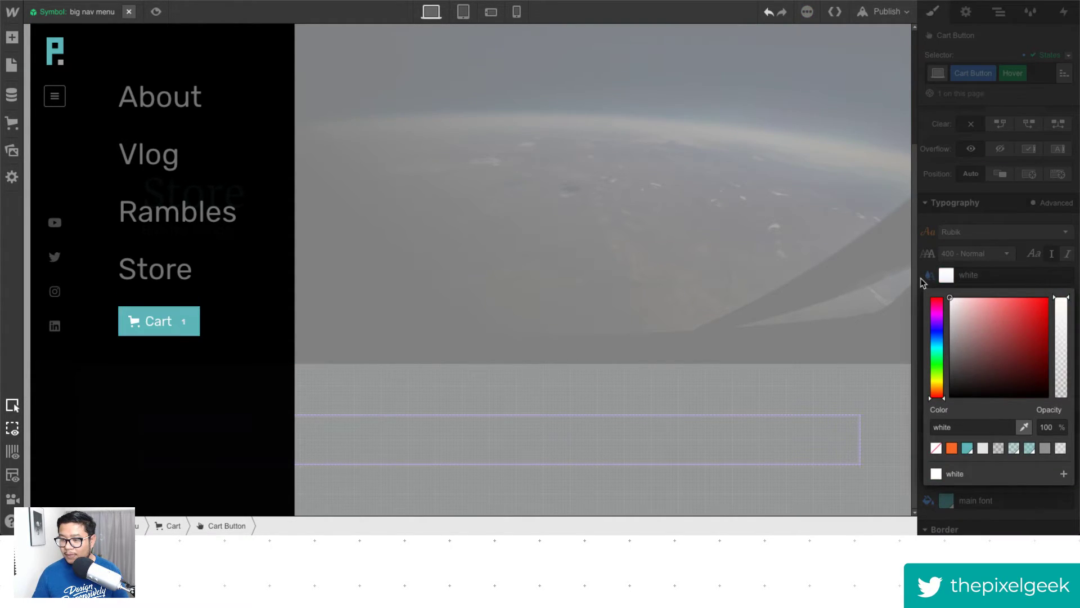
{"action": "left_click", "coordinate": [998, 216]}
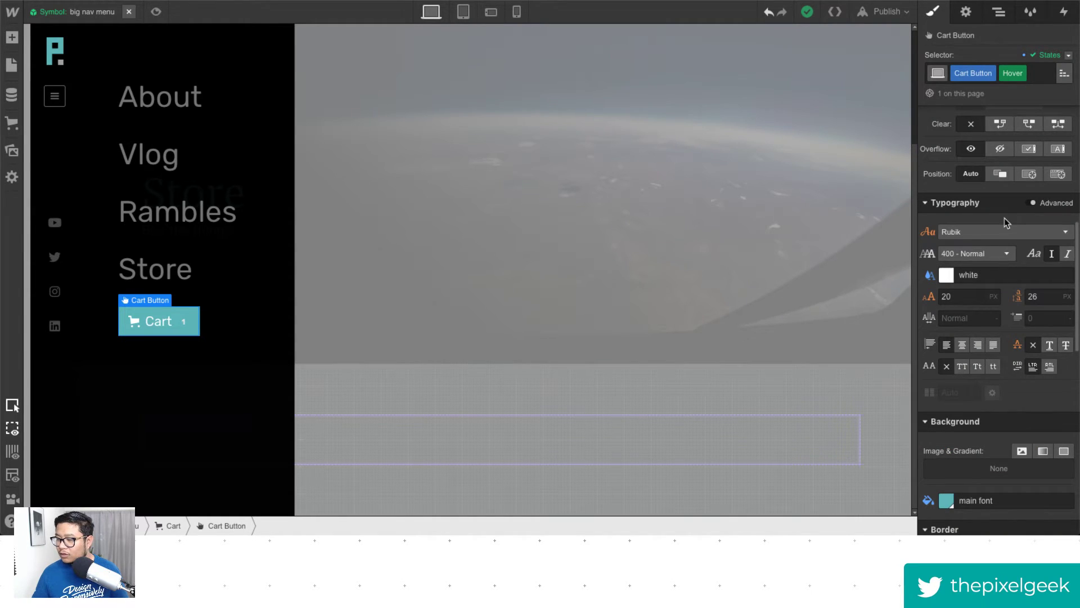
Add a Rotate transform of -83 degrees on the Z axis to the icon in the Cart Button.
{"action": "left_click", "coordinate": [134, 325]}
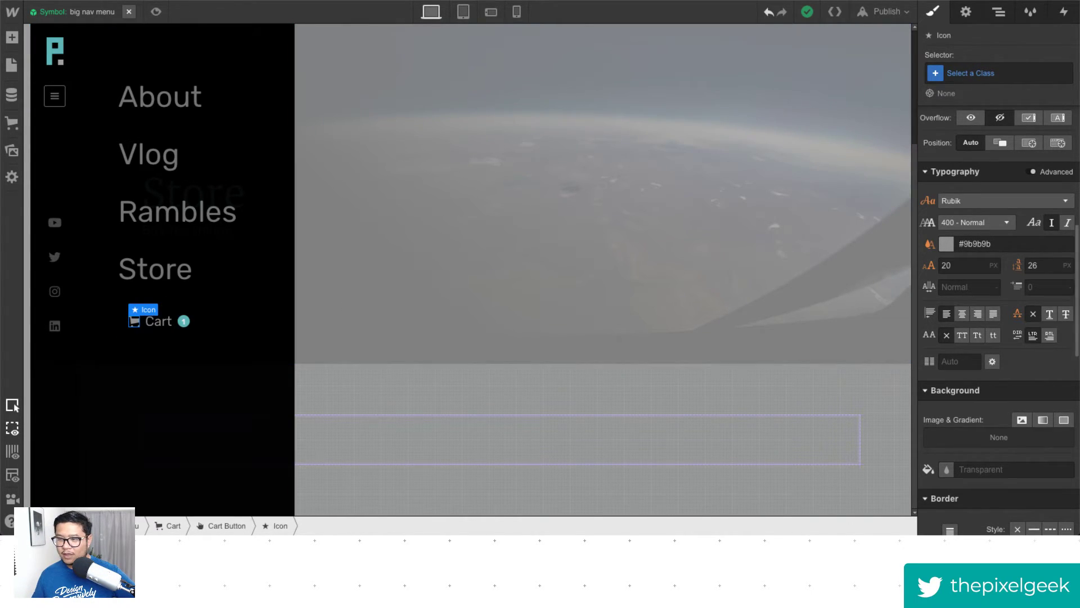
{"action": "scroll", "coordinate": [1025, 287], "scroll_direction": "up", "scroll_amount": 1}
{"action": "scroll", "coordinate": [1026, 287], "scroll_direction": "up", "scroll_amount": 6}
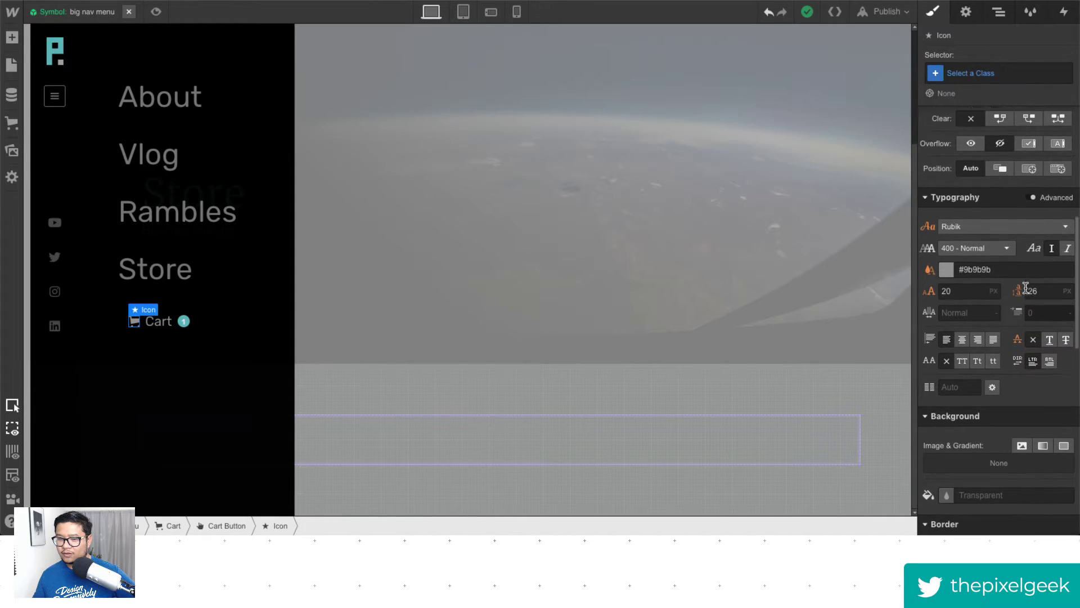
{"action": "scroll", "coordinate": [1025, 287], "scroll_direction": "down", "scroll_amount": 10}
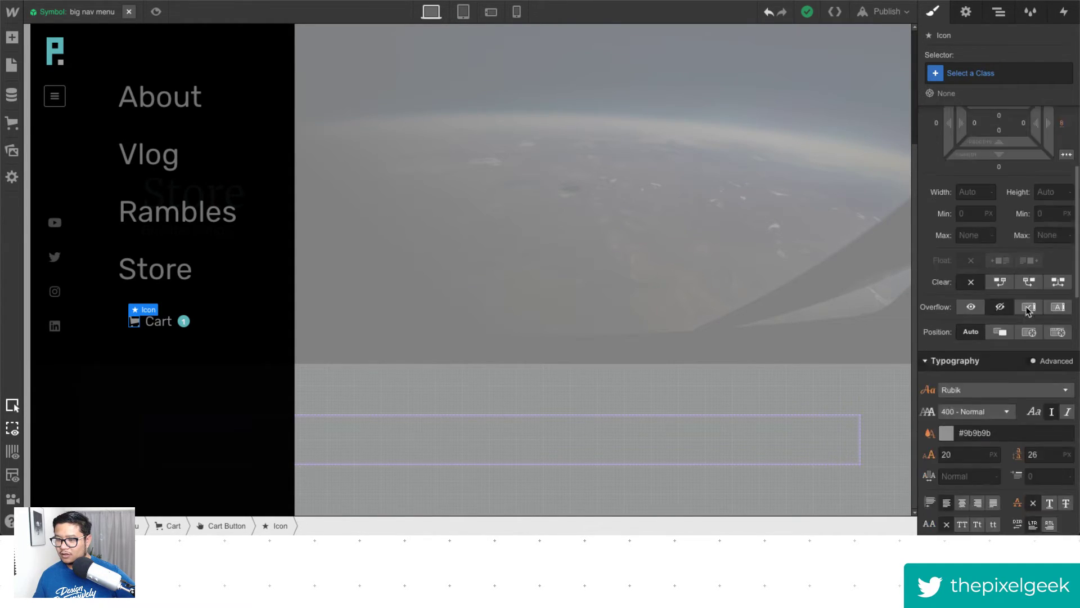
{"action": "scroll", "coordinate": [1026, 313], "scroll_direction": "down", "scroll_amount": 5}
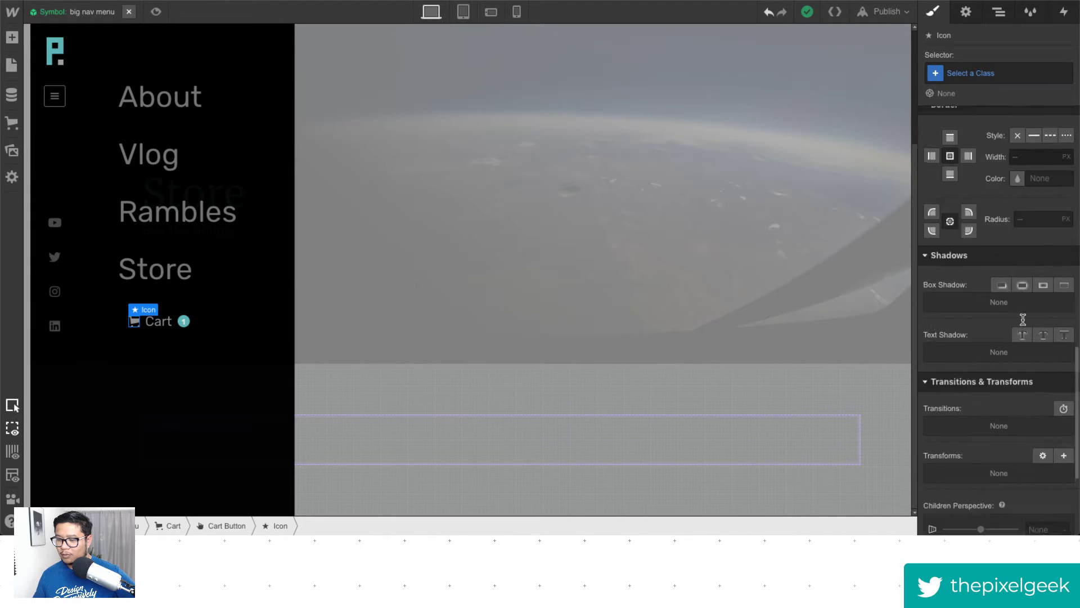
{"action": "left_click", "coordinate": [1064, 345]}
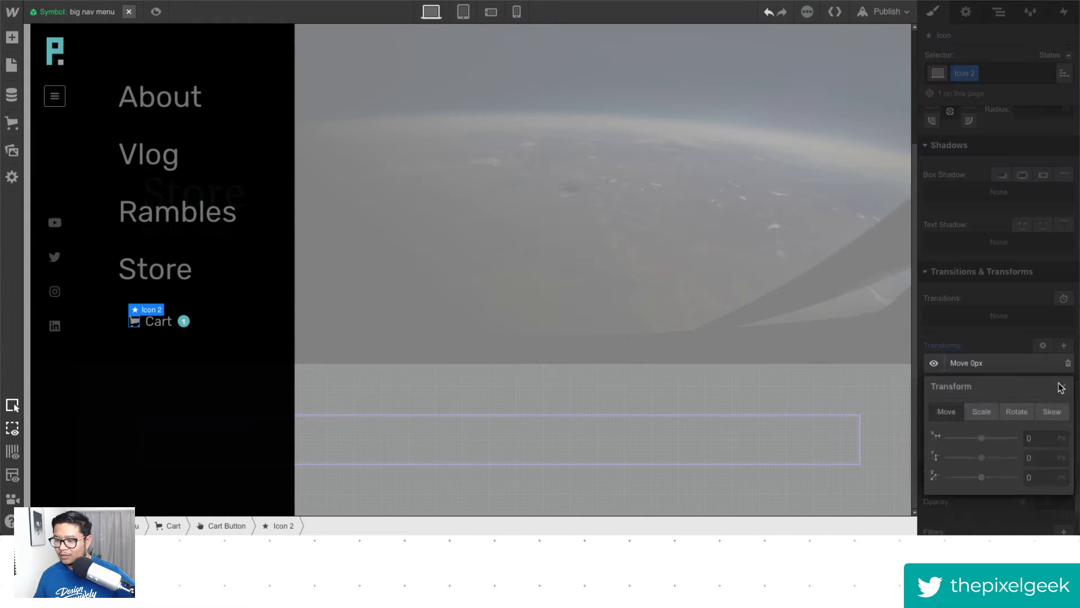
{"action": "left_click", "coordinate": [1013, 417]}
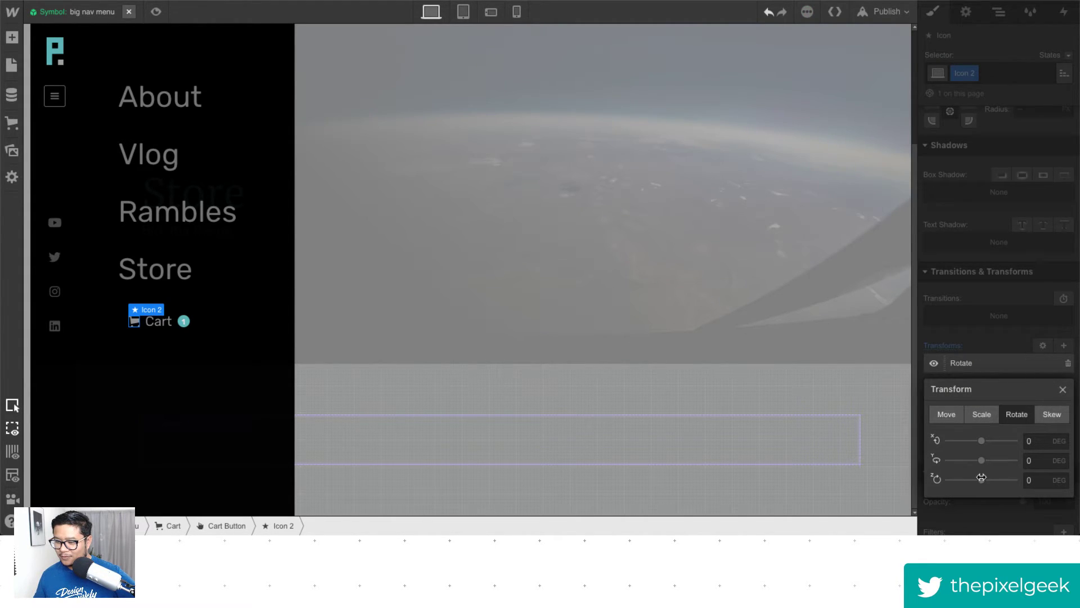
{"action": "left_click_drag", "start_coordinate": [981, 479], "coordinate": [977, 479]}
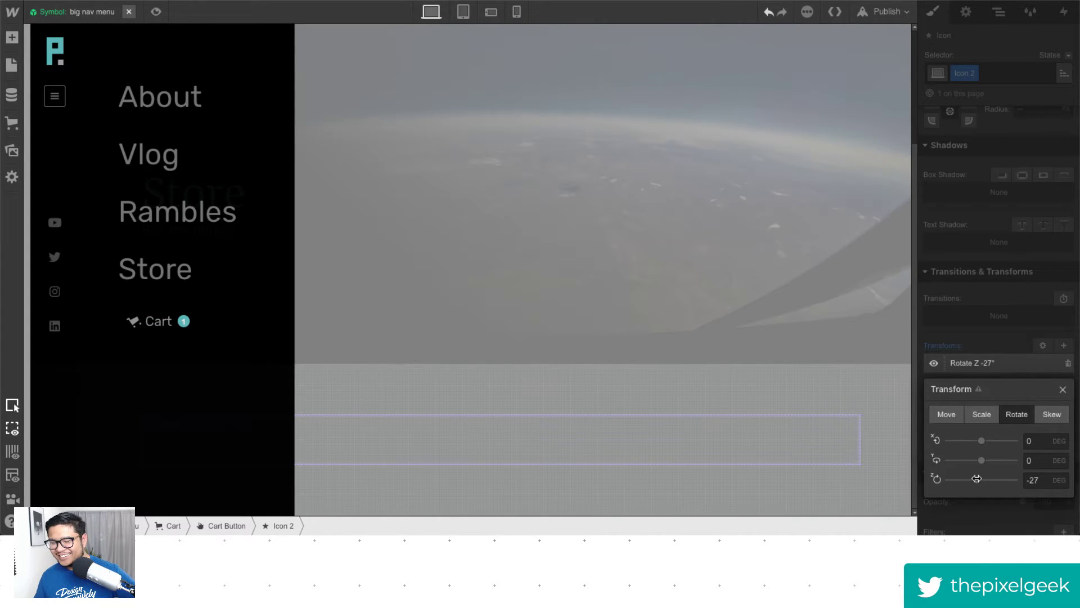
{"action": "left_click_drag", "start_coordinate": [981, 478], "coordinate": [965, 478]}
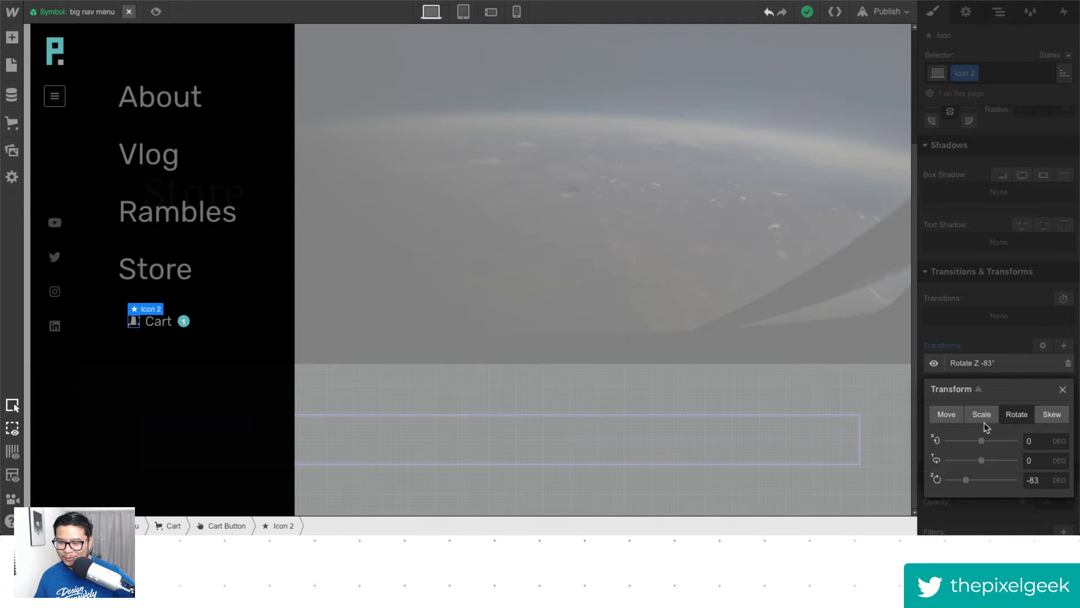
{"action": "left_click", "coordinate": [1063, 390]}
Add a Move transform to the cart icon with X at 250 px and Y at -9 px.
{"action": "left_click", "coordinate": [1063, 345]}
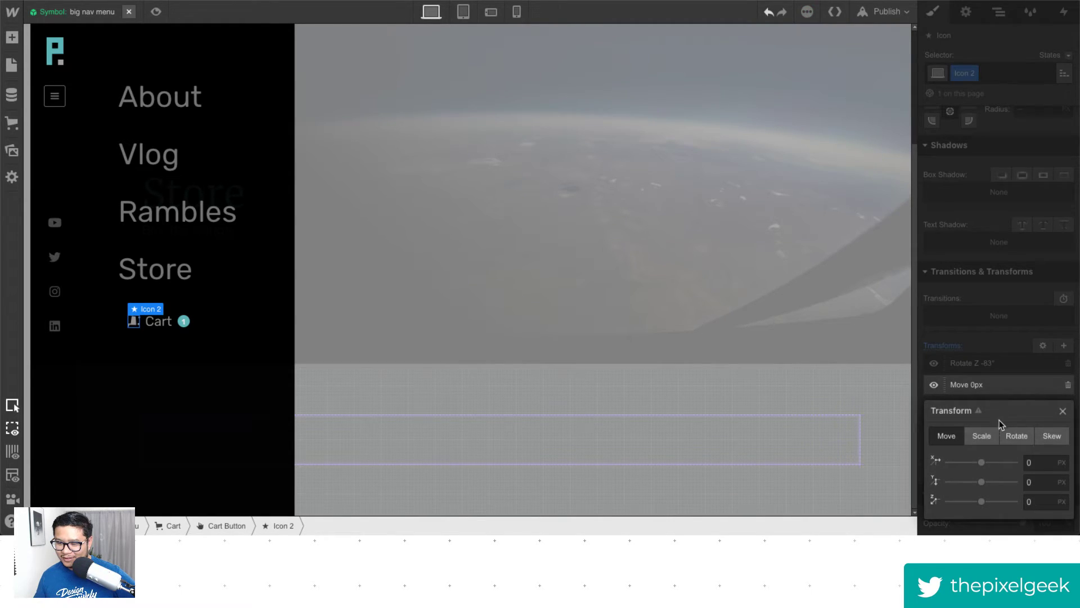
{"action": "left_click_drag", "start_coordinate": [982, 481], "coordinate": [1014, 462]}
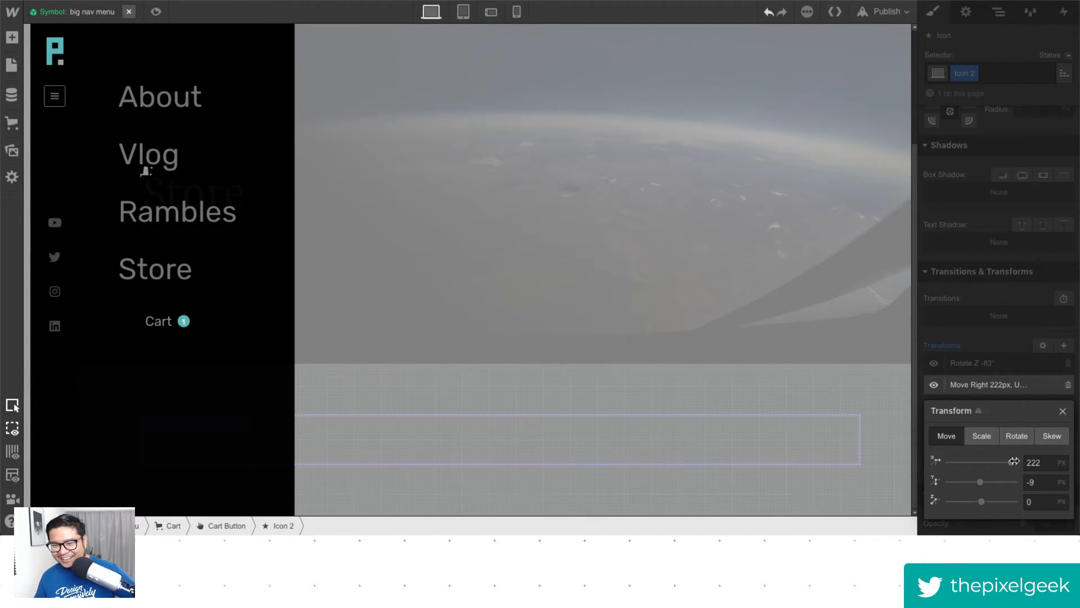
{"action": "left_click_drag", "start_coordinate": [1014, 462], "coordinate": [1063, 426]}
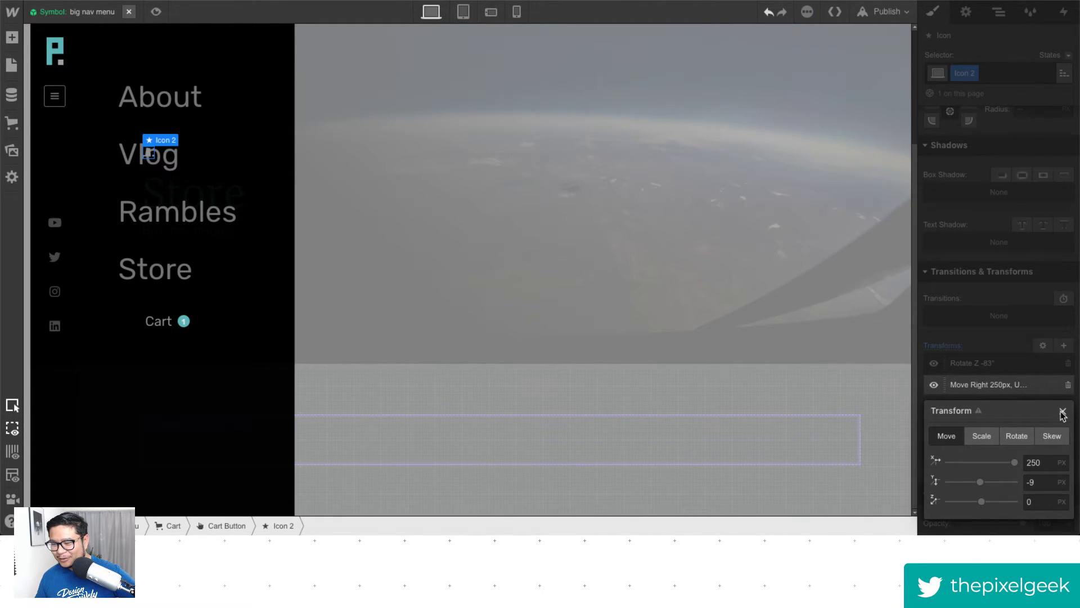
{"action": "left_click", "coordinate": [1063, 415]}
Remove all transforms from the cart icon and remove its class.
{"action": "left_click", "coordinate": [951, 345]}
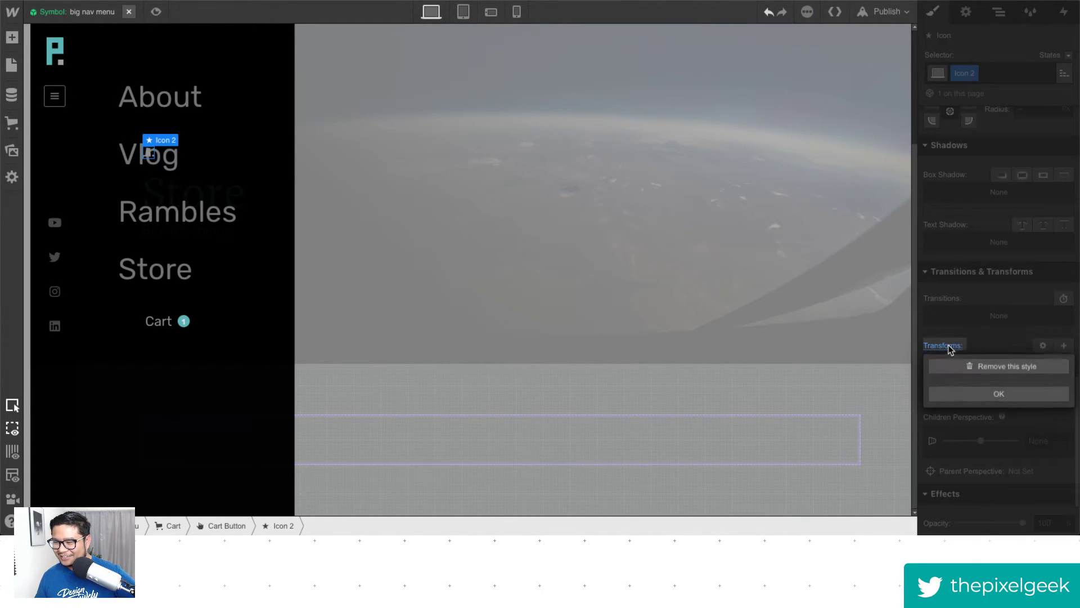
{"action": "left_click", "coordinate": [969, 372]}
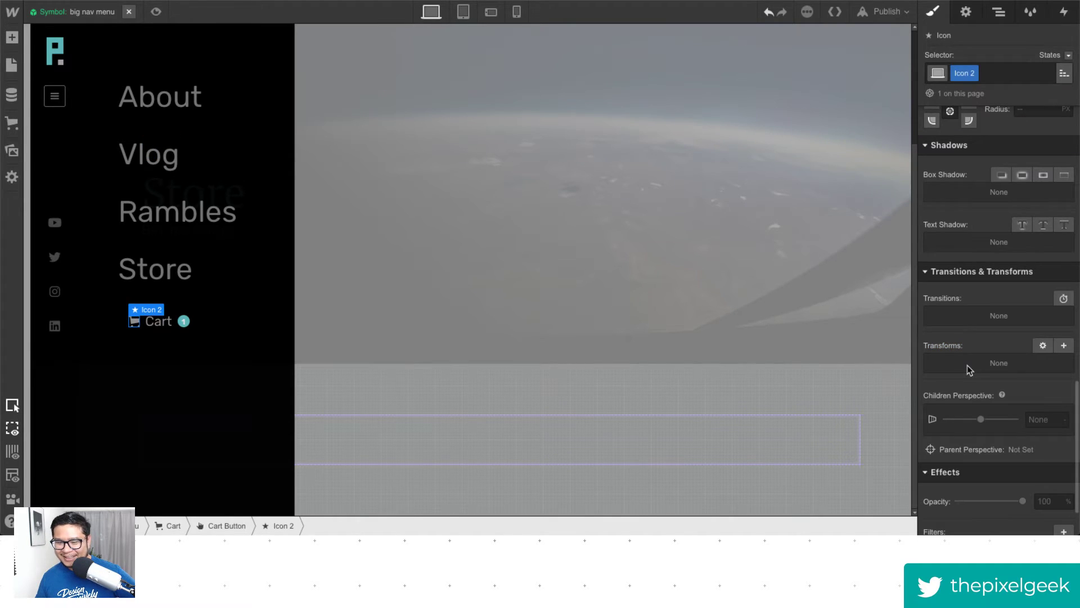
{"action": "left_click", "coordinate": [974, 74]}
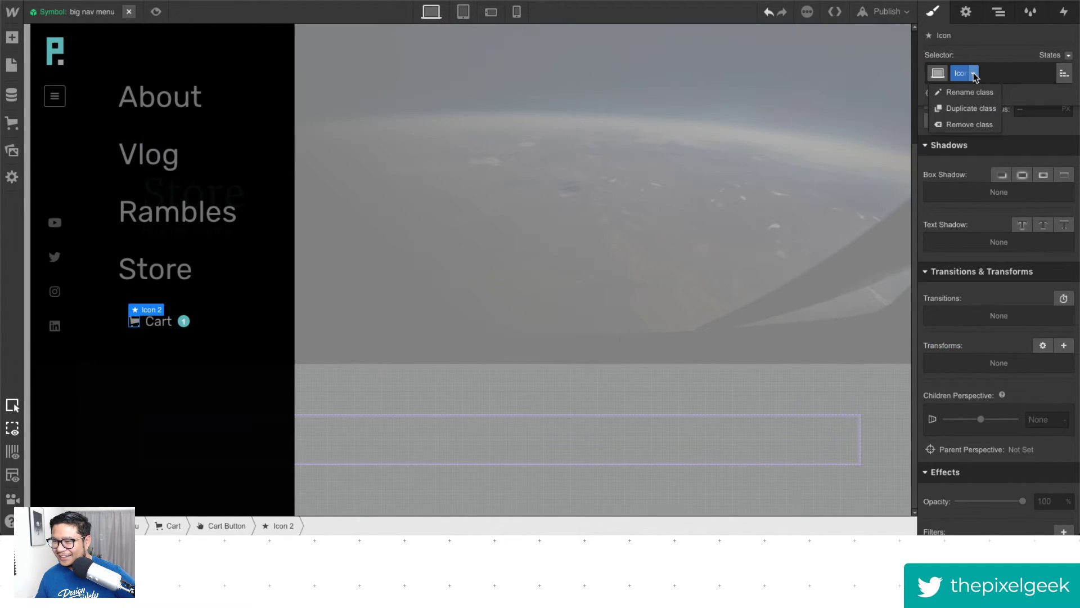
{"action": "left_click", "coordinate": [968, 124]}
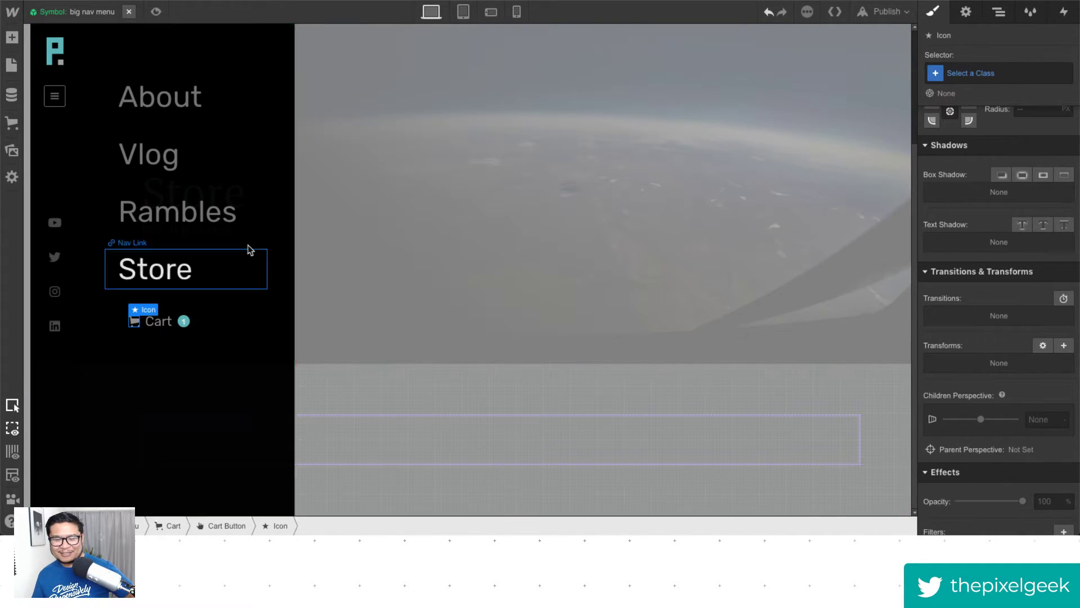
Add a Mouse Hover interaction to the Cart Button that starts a new timed animation named "cart rocket" on hover.
{"action": "left_click", "coordinate": [196, 336]}
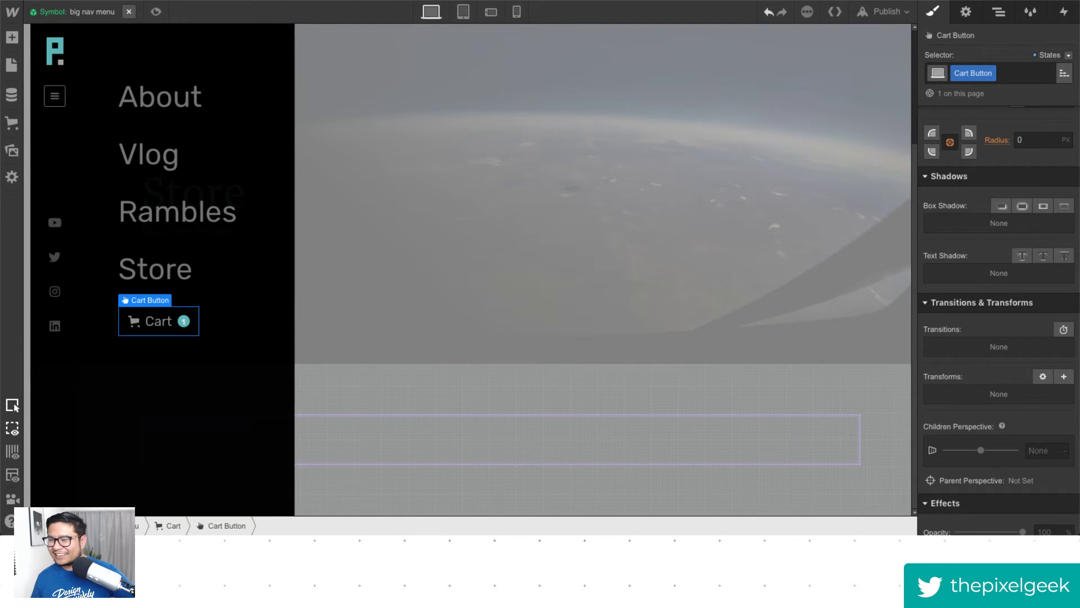
{"action": "left_click", "coordinate": [1062, 13]}
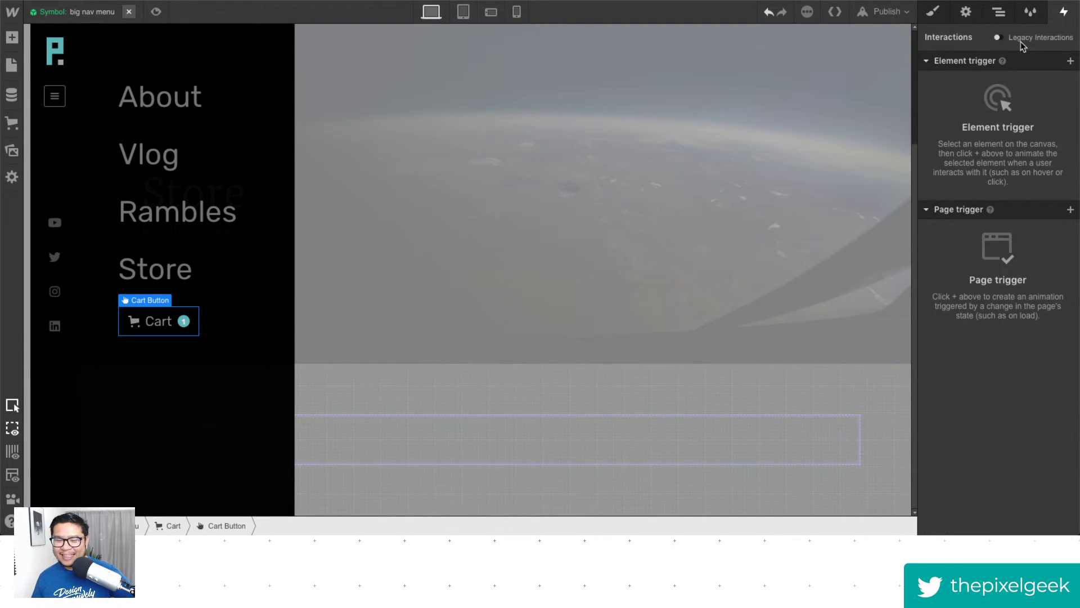
{"action": "left_click", "coordinate": [1070, 63]}
{"action": "left_click", "coordinate": [1005, 100]}
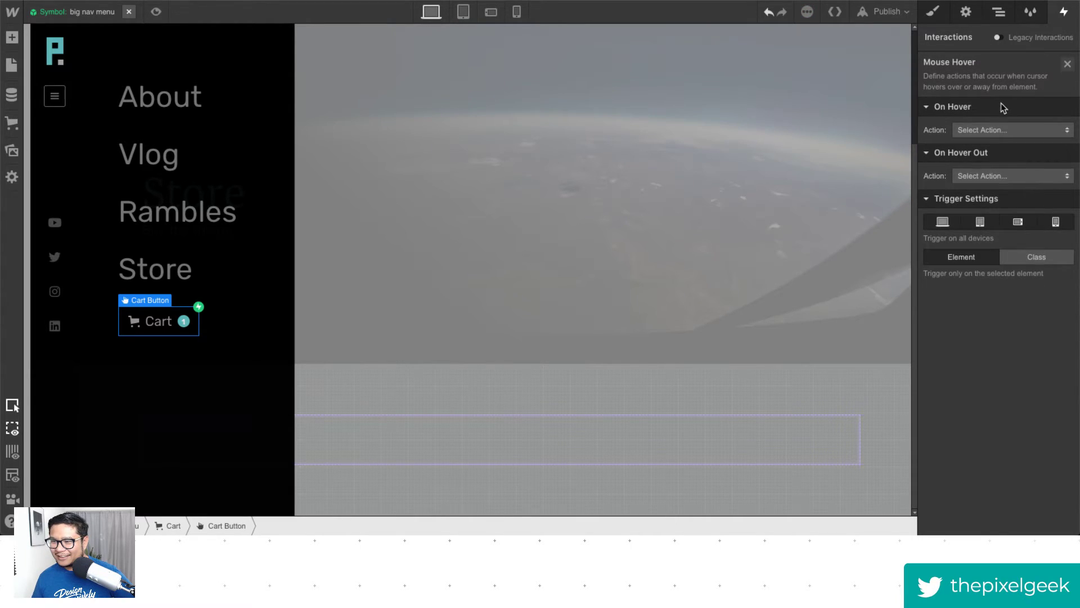
{"action": "left_click", "coordinate": [999, 130]}
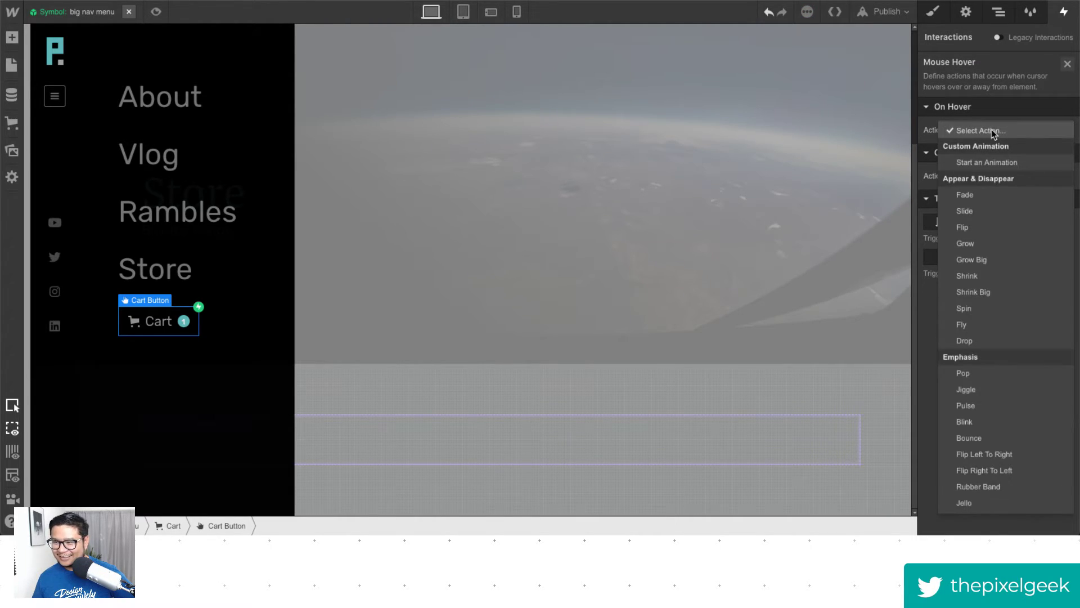
{"action": "left_click", "coordinate": [991, 161]}
{"action": "left_click", "coordinate": [1063, 156]}
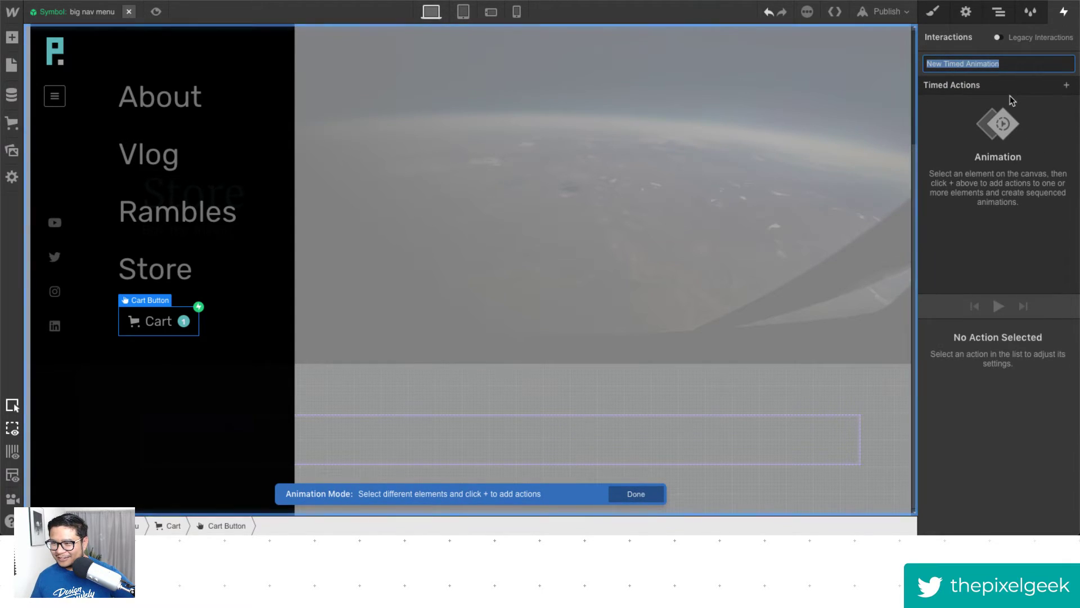
{"action": "type", "text": "car"}
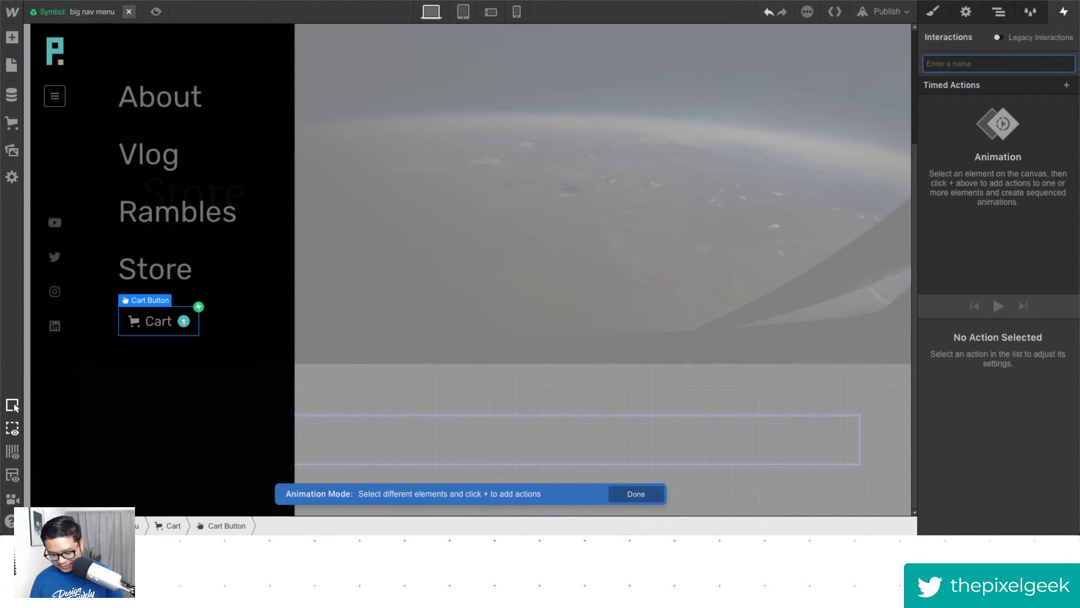
{"action": "type", "text": "t rocket"}
{"action": "key", "text": "Return"}
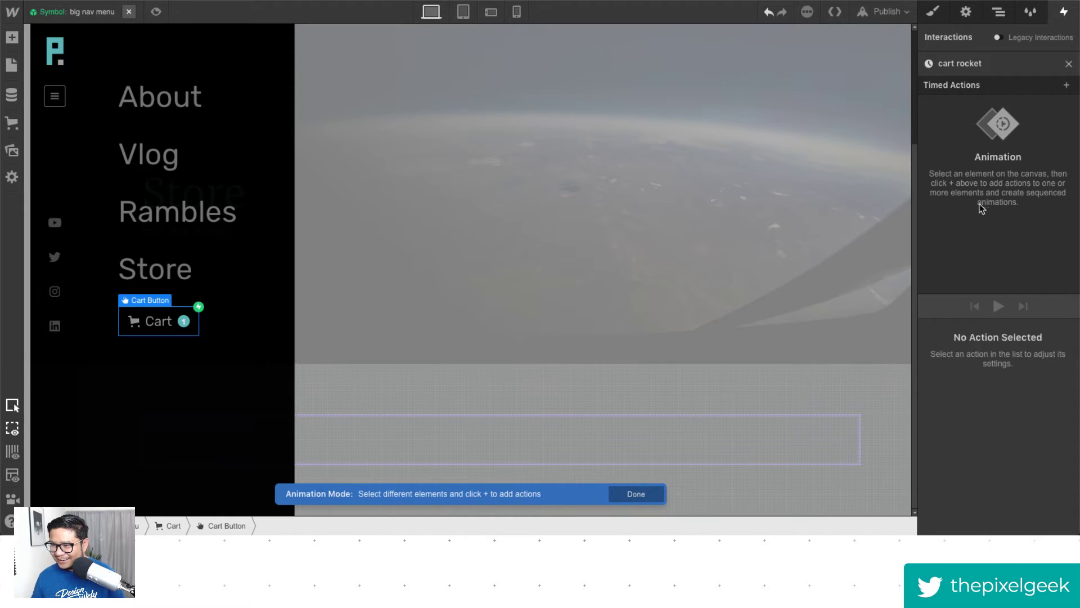
Add a Rotate action for the cart icon to the animation, turning it -82 degrees on the Z axis.
{"action": "left_click", "coordinate": [133, 323]}
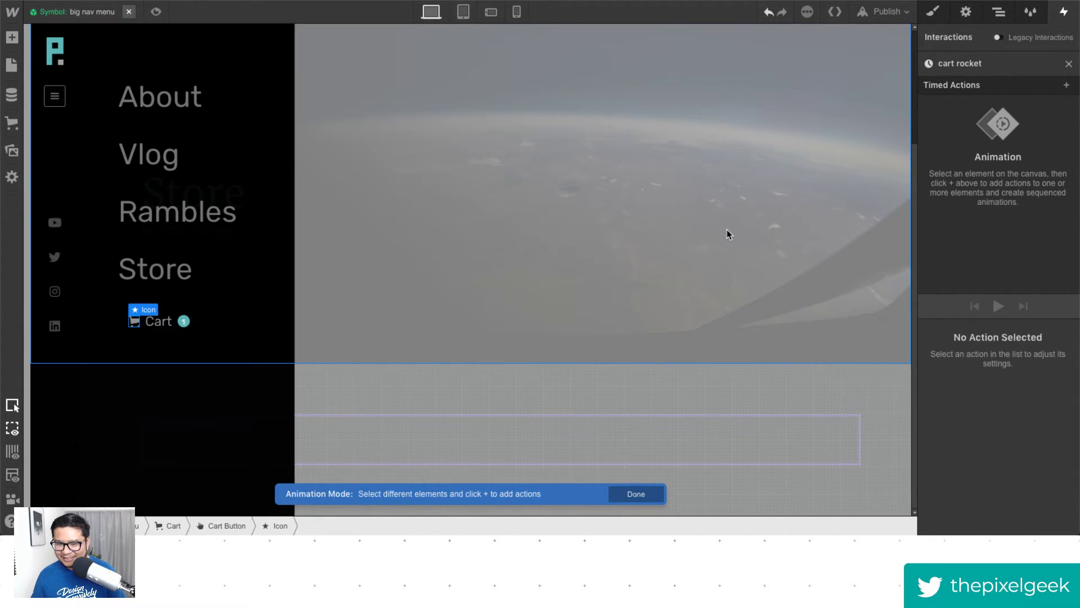
{"action": "left_click", "coordinate": [1066, 85]}
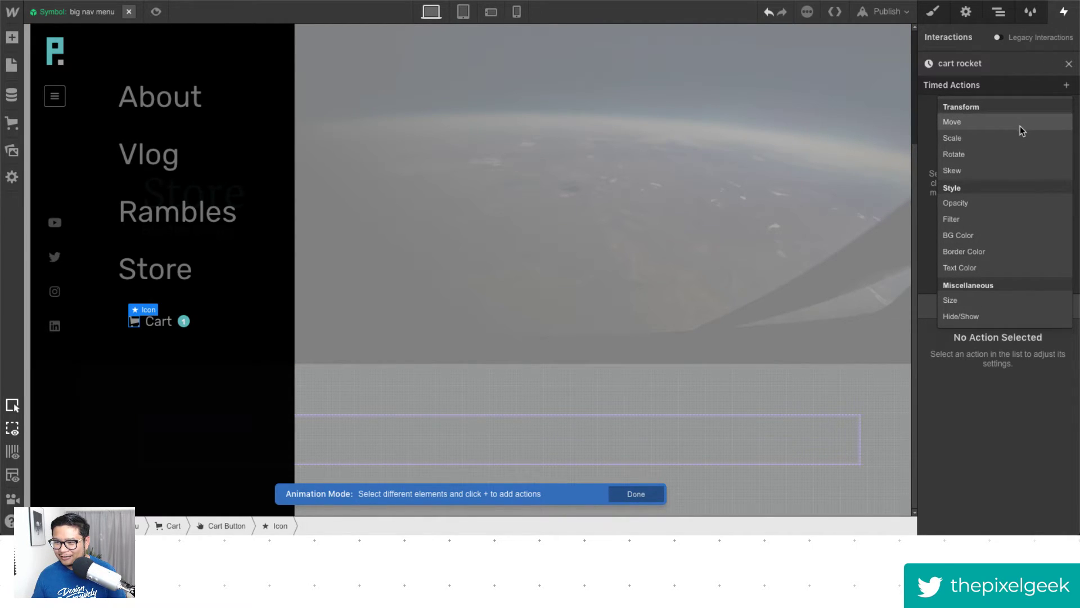
{"action": "left_click", "coordinate": [1019, 154]}
{"action": "left_click_drag", "start_coordinate": [980, 511], "coordinate": [963, 511]}
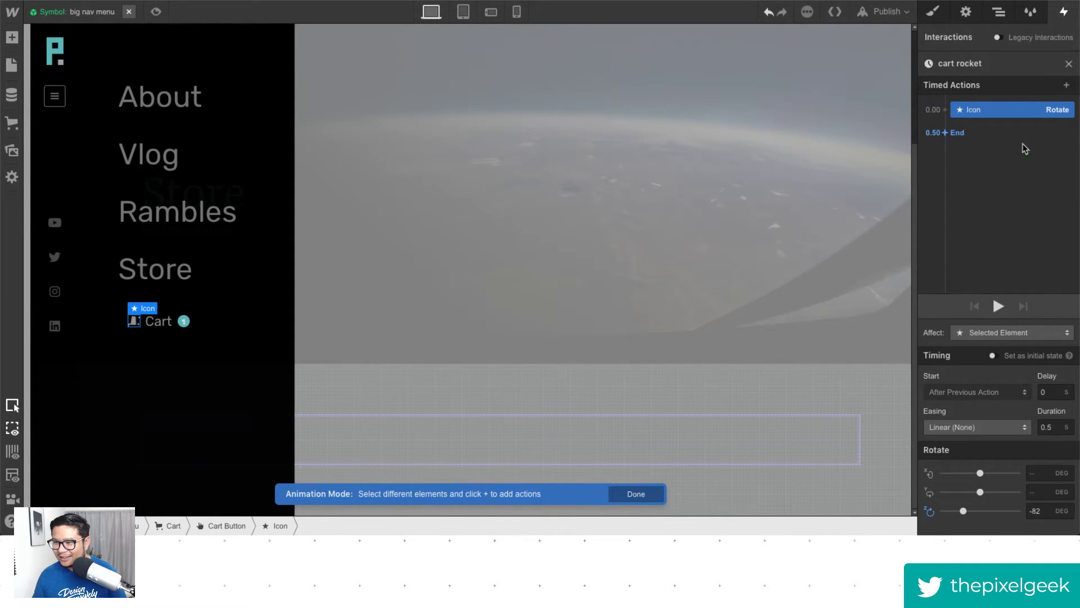
Add a Move action after the rotation that shifts the cart icon -491 px on the Y axis, and play the animation.
{"action": "left_click", "coordinate": [946, 133]}
{"action": "left_click", "coordinate": [957, 174]}
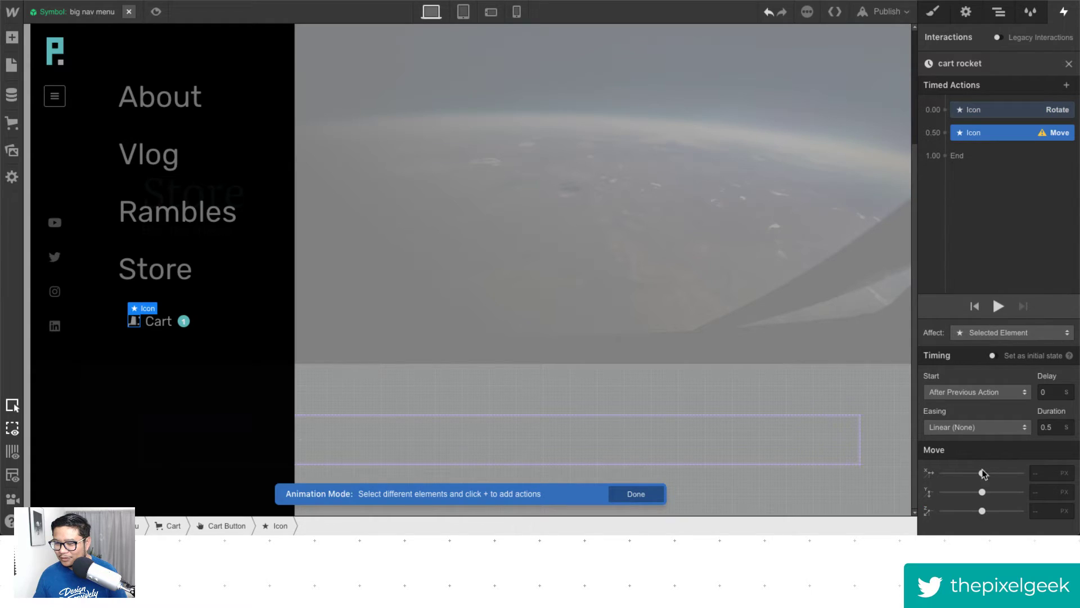
{"action": "left_click_drag", "start_coordinate": [981, 474], "coordinate": [943, 491]}
{"action": "left_click", "coordinate": [931, 476]}
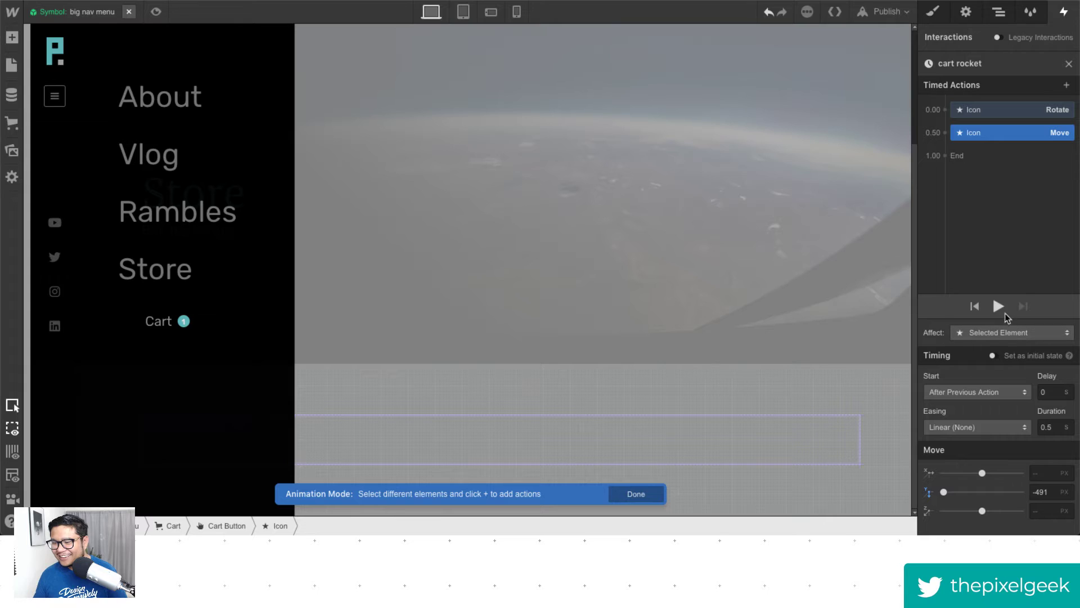
{"action": "left_click", "coordinate": [998, 307]}
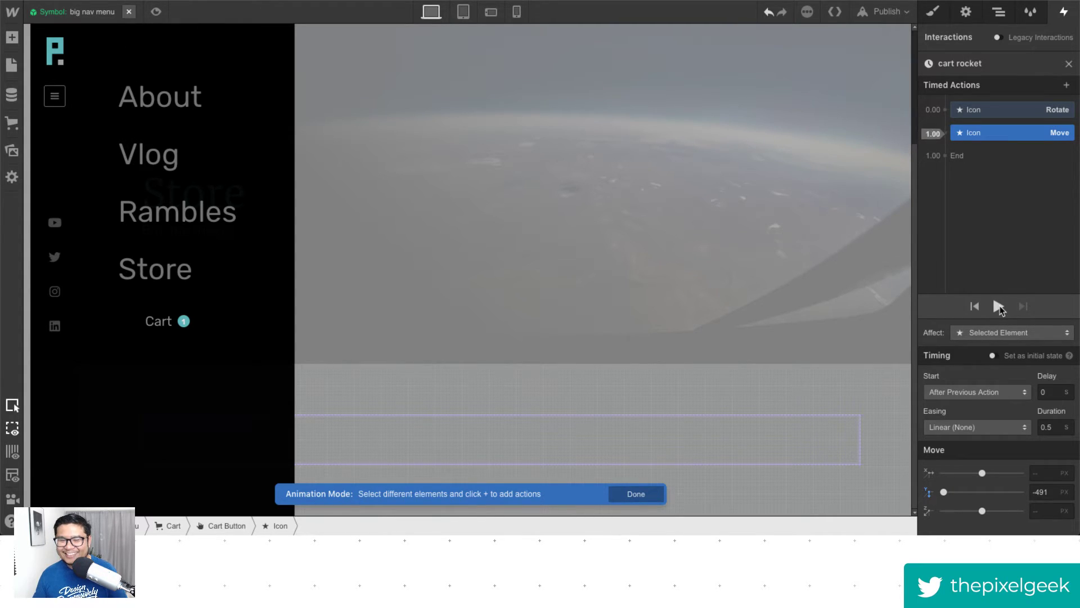
Preview the Store page and test the Cart button's hover animation in the opened navigation menu.
{"action": "left_click", "coordinate": [130, 11]}
{"action": "left_click", "coordinate": [90, 11]}
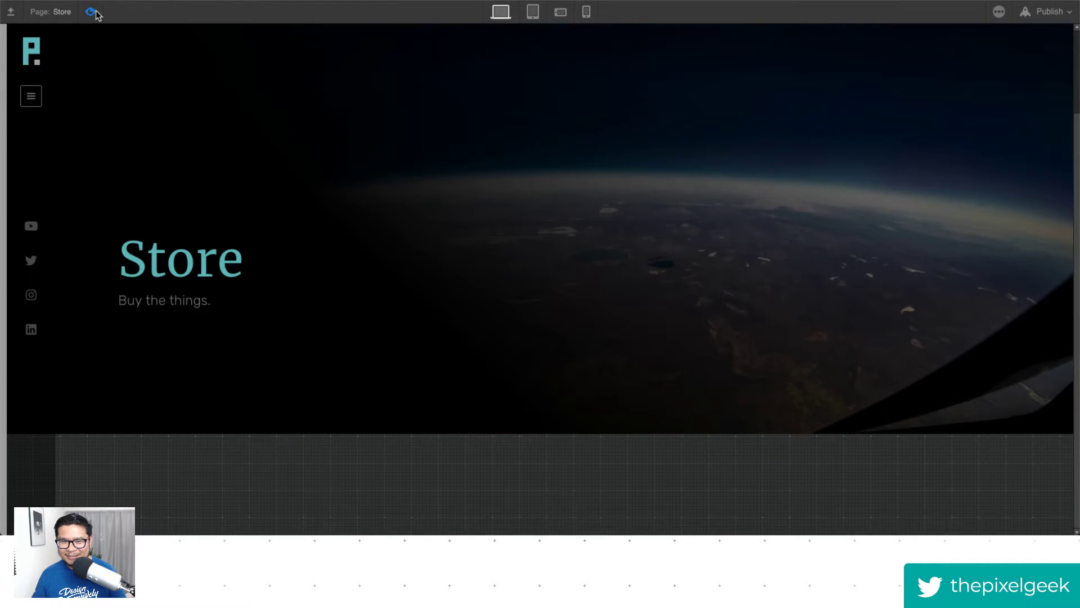
{"action": "left_click", "coordinate": [27, 99]}
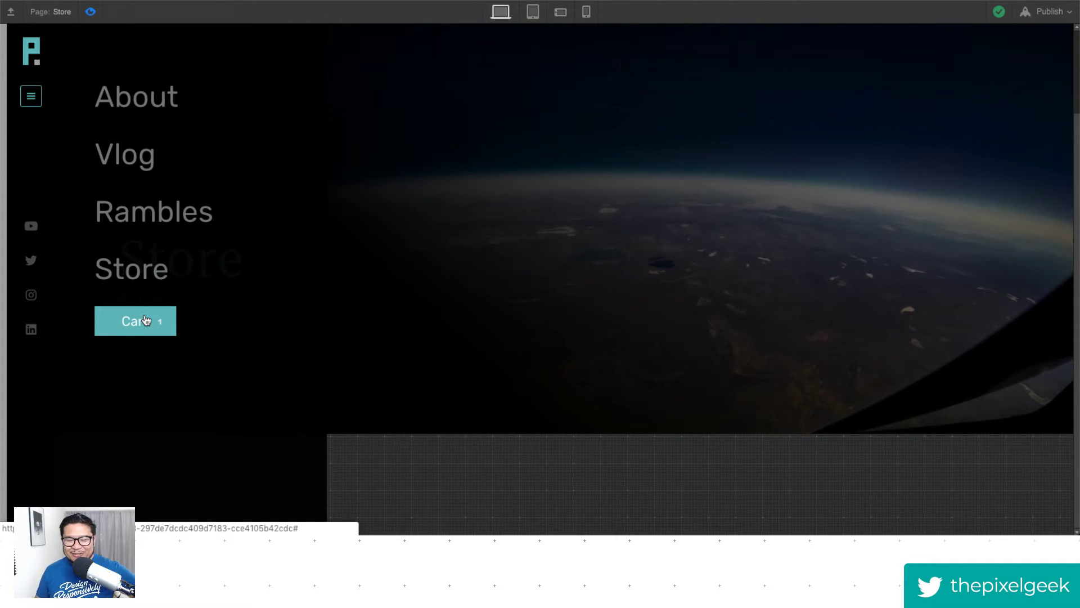
{"action": "left_click", "coordinate": [92, 12]}
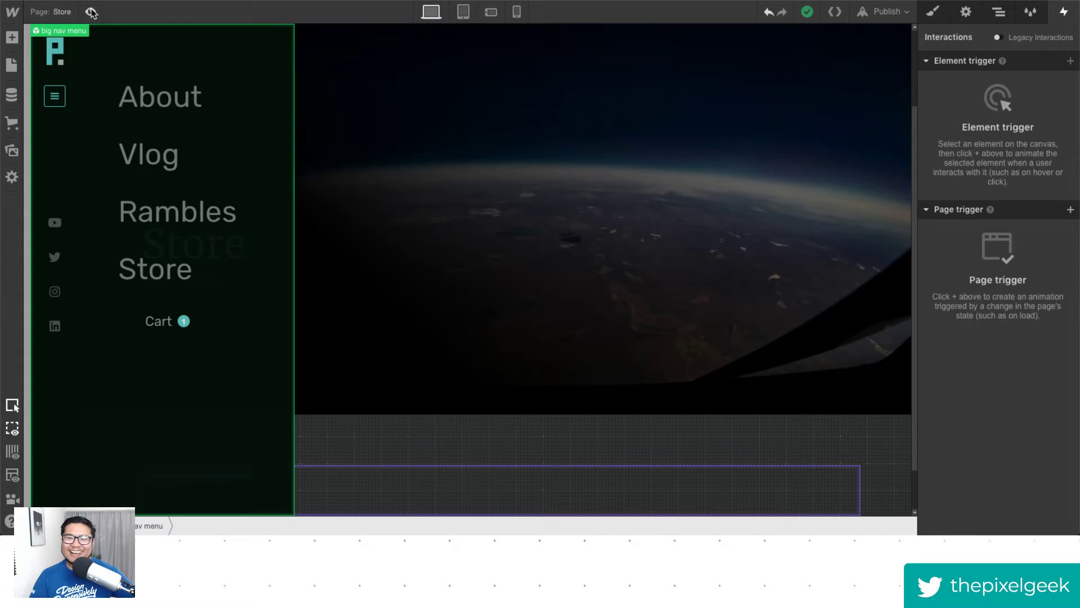
Delete the Mouse Hover interaction from the Cart Button and exit the big nav menu symbol.
{"action": "double_click", "coordinate": [138, 332]}
{"action": "left_click", "coordinate": [137, 332]}
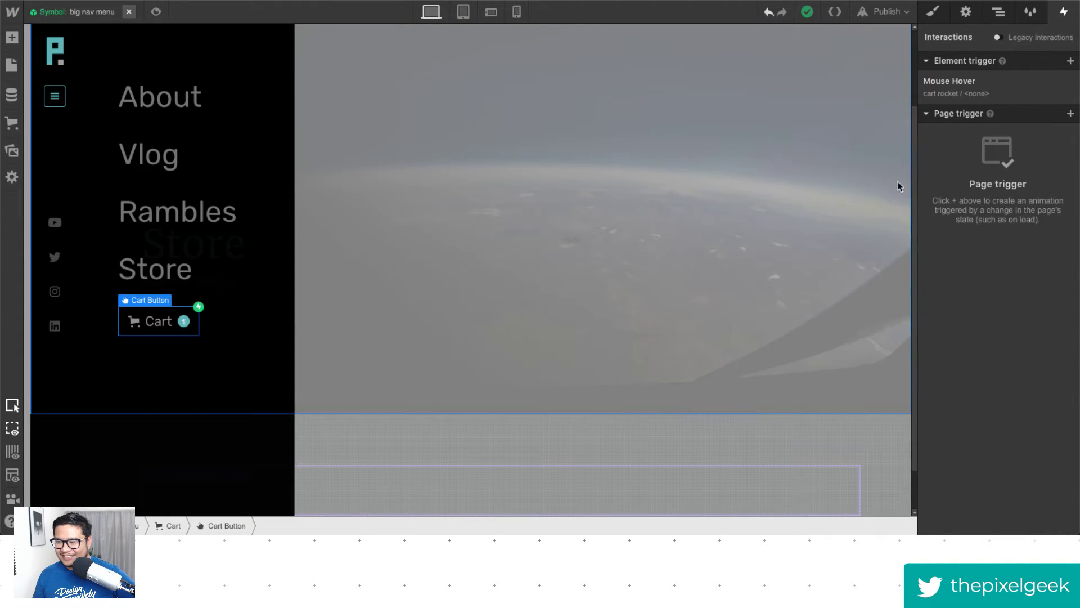
{"action": "left_click", "coordinate": [1070, 81]}
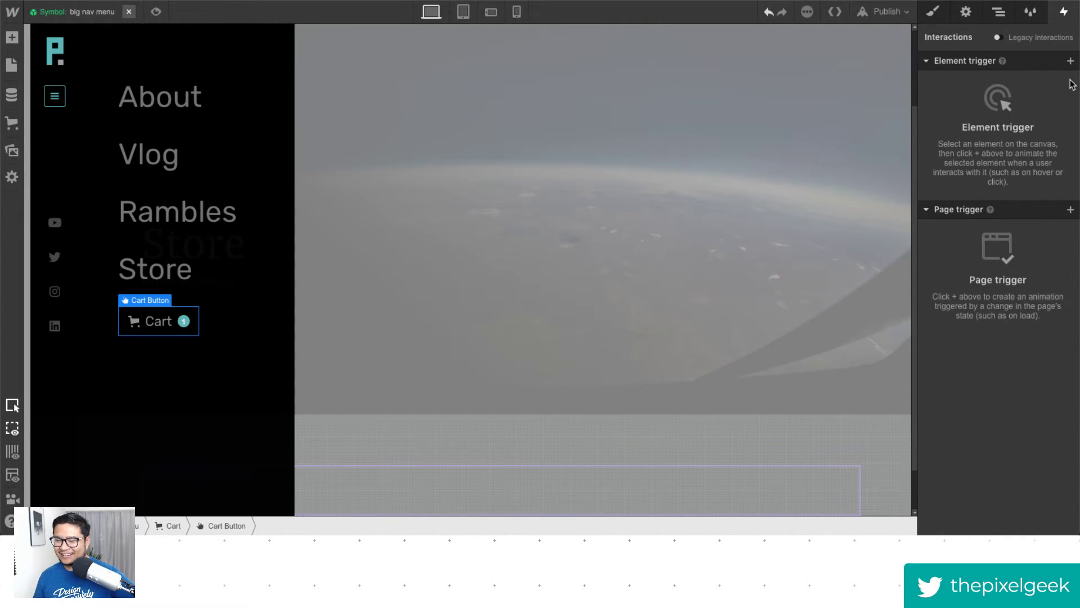
{"action": "left_click", "coordinate": [129, 12]}
{"action": "left_click", "coordinate": [371, 194]}
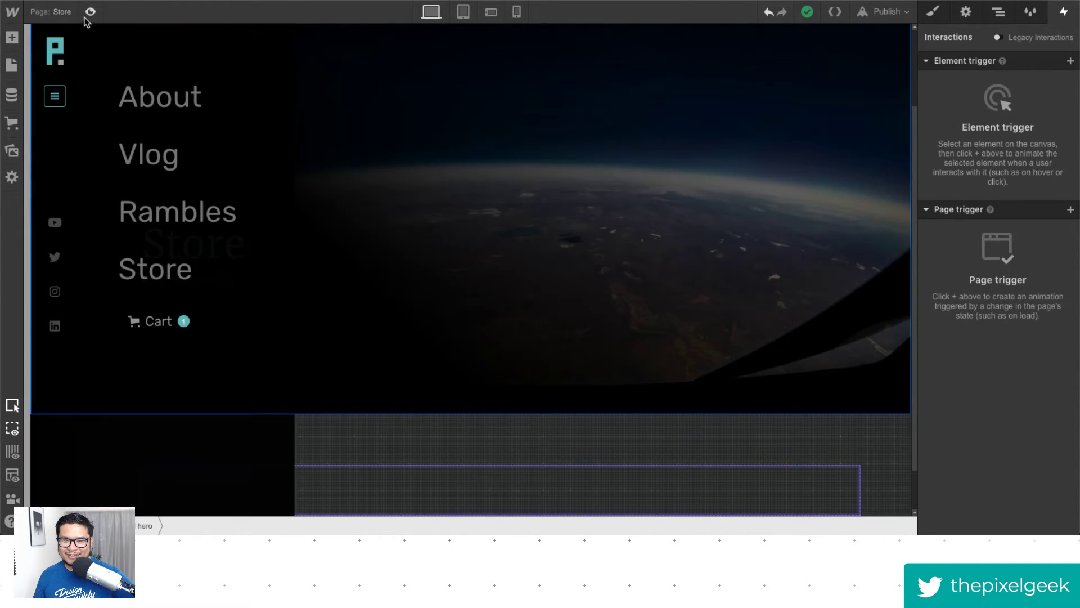
Turn the menu div's Move Left 100% transform back on in the big nav menu symbol and exit the symbol.
{"action": "double_click", "coordinate": [200, 343]}
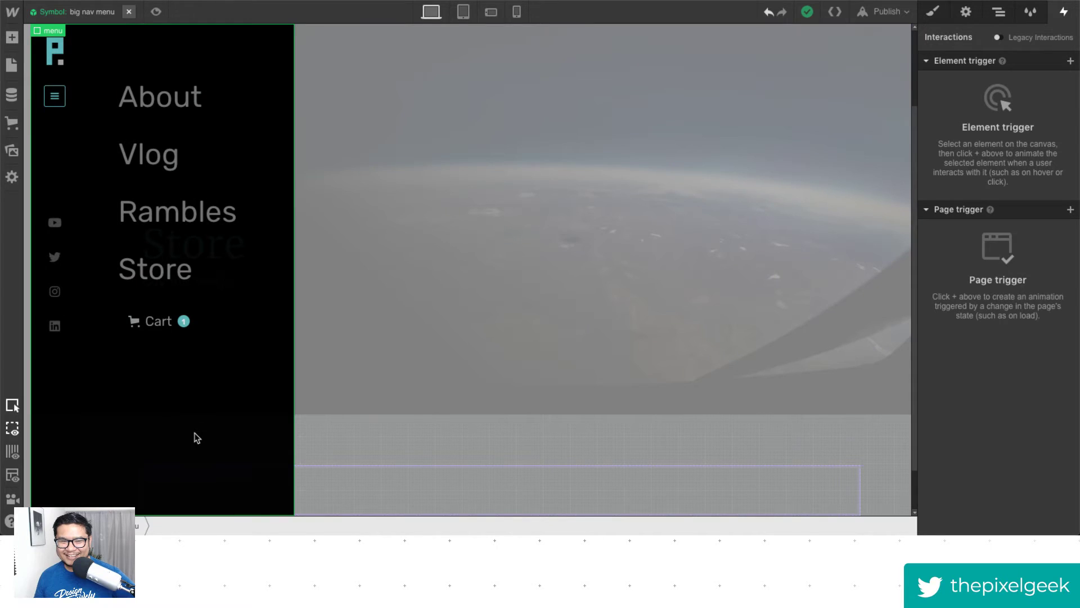
{"action": "left_click", "coordinate": [938, 10]}
{"action": "scroll", "coordinate": [1004, 326], "scroll_direction": "down", "scroll_amount": 10}
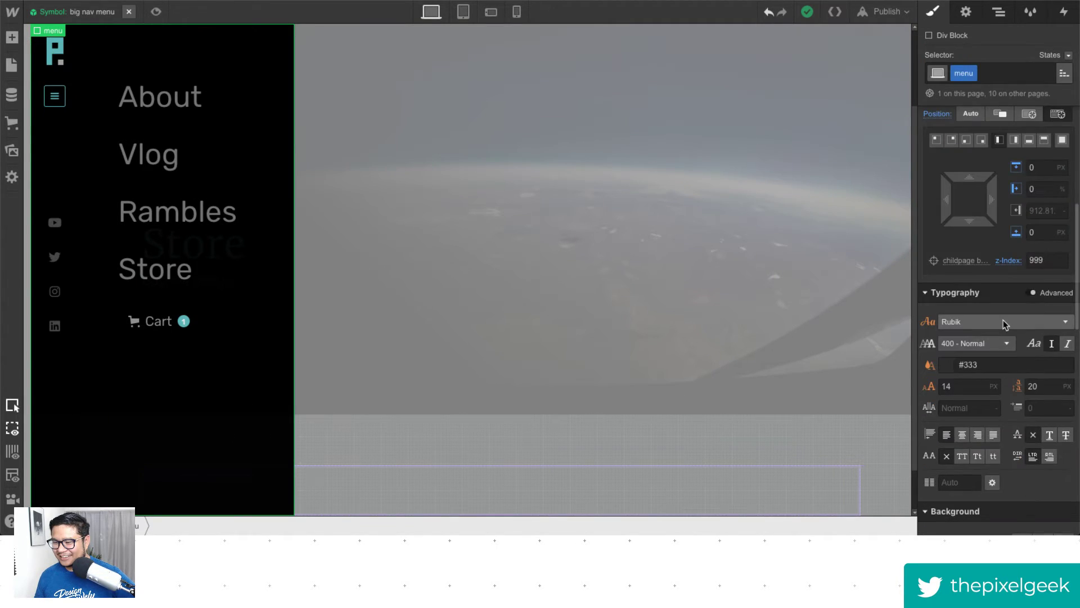
{"action": "scroll", "coordinate": [1003, 327], "scroll_direction": "down", "scroll_amount": 5}
{"action": "left_click", "coordinate": [933, 354]}
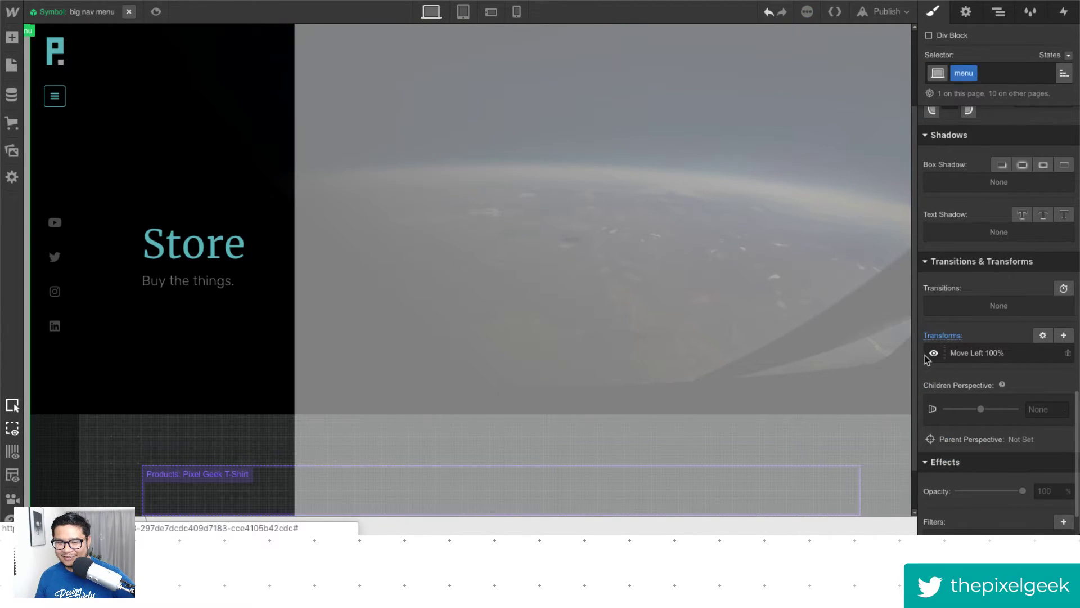
{"action": "double_click", "coordinate": [325, 363]}
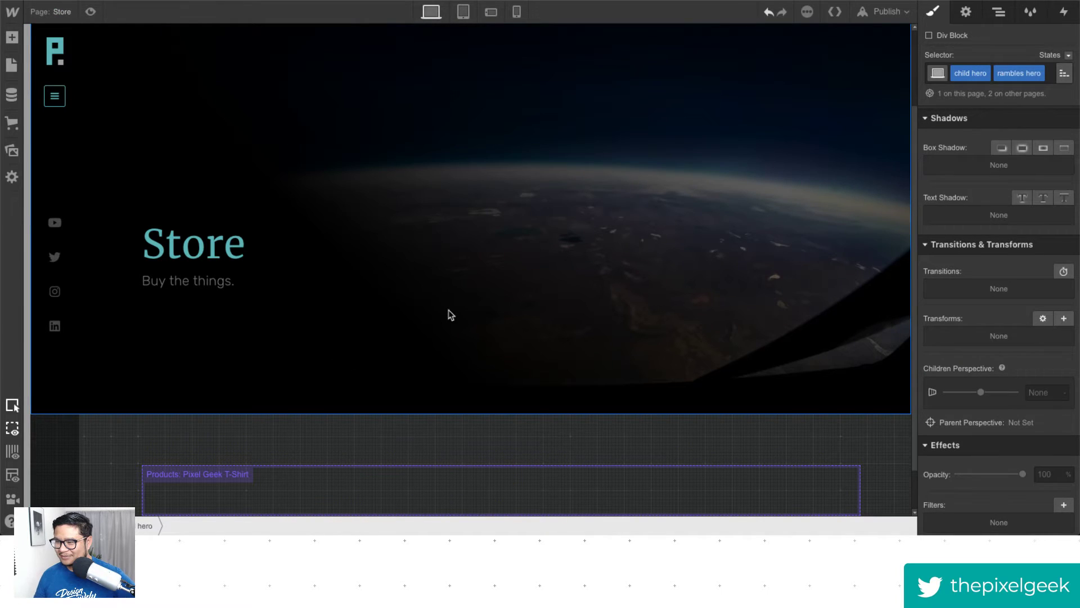
Select the Pixel Geek T-Shirt collection item and find the Image element to add to it.
{"action": "scroll", "coordinate": [456, 306], "scroll_direction": "down", "scroll_amount": 1}
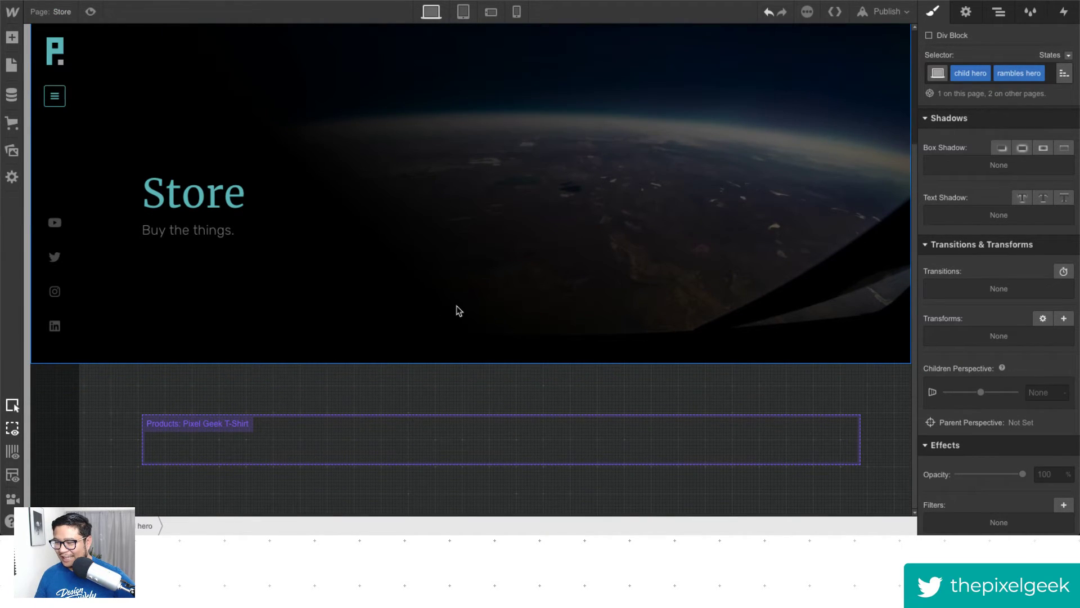
{"action": "left_click", "coordinate": [363, 452]}
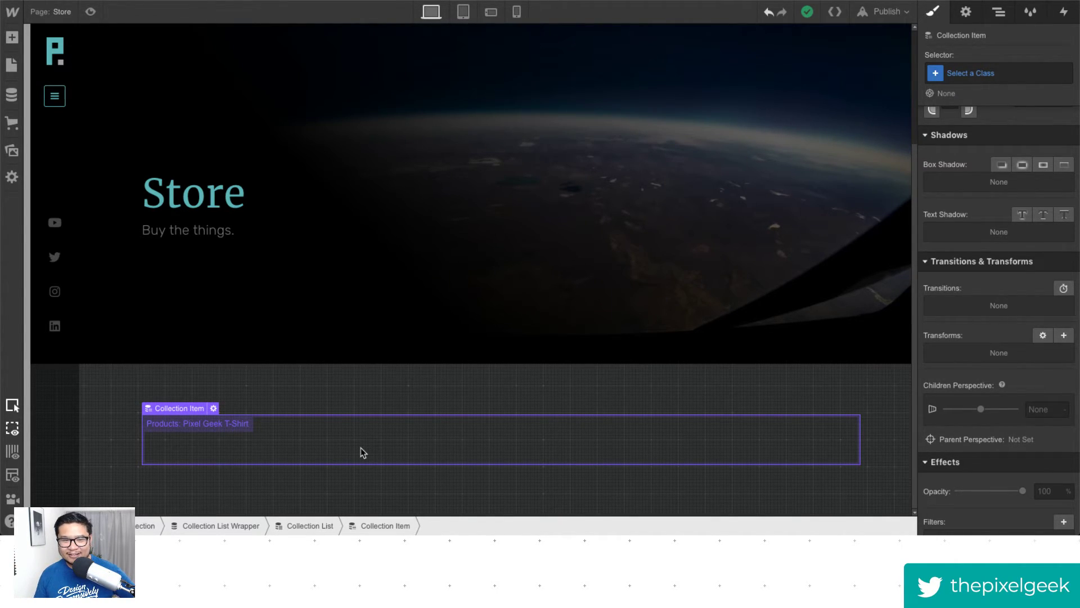
{"action": "left_click", "coordinate": [12, 37]}
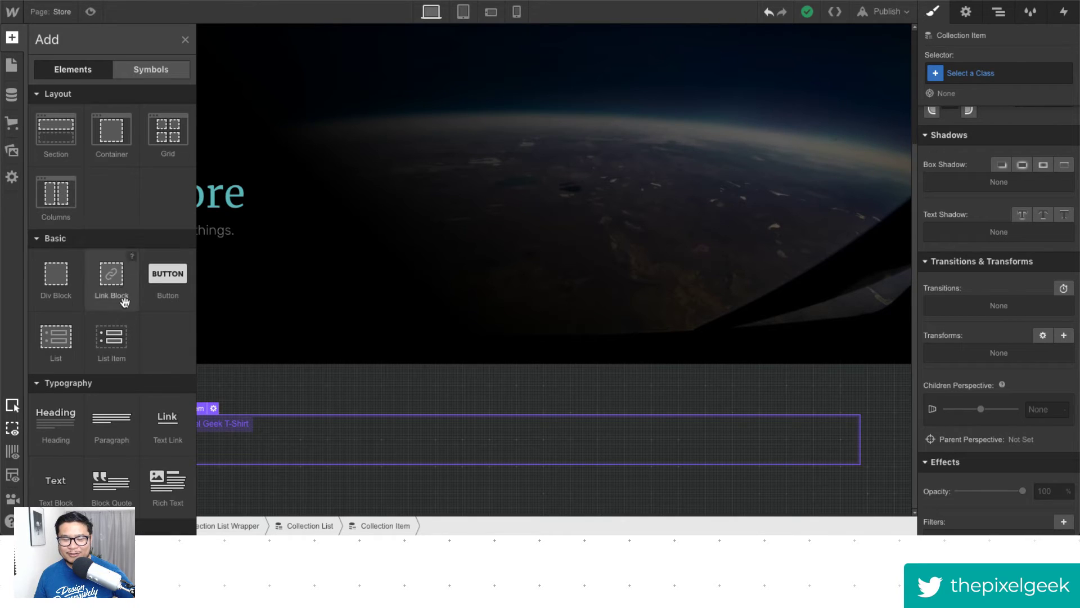
{"action": "scroll", "coordinate": [136, 335], "scroll_direction": "down", "scroll_amount": 2}
{"action": "scroll", "coordinate": [135, 334], "scroll_direction": "down", "scroll_amount": 3}
{"action": "scroll", "coordinate": [135, 334], "scroll_direction": "down", "scroll_amount": 2}
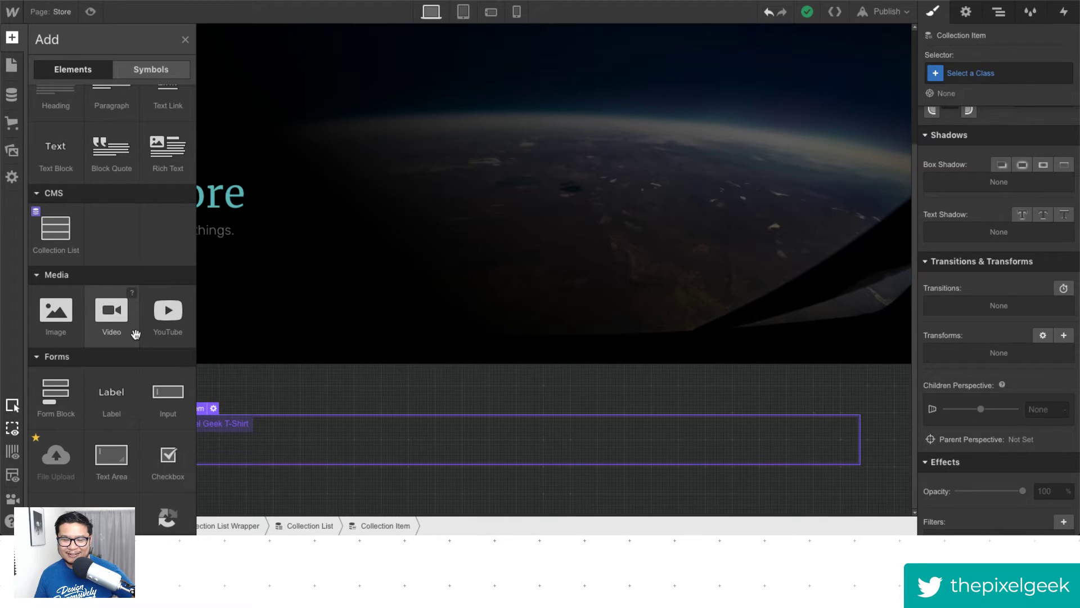
{"action": "scroll", "coordinate": [101, 340], "scroll_direction": "down", "scroll_amount": 1}
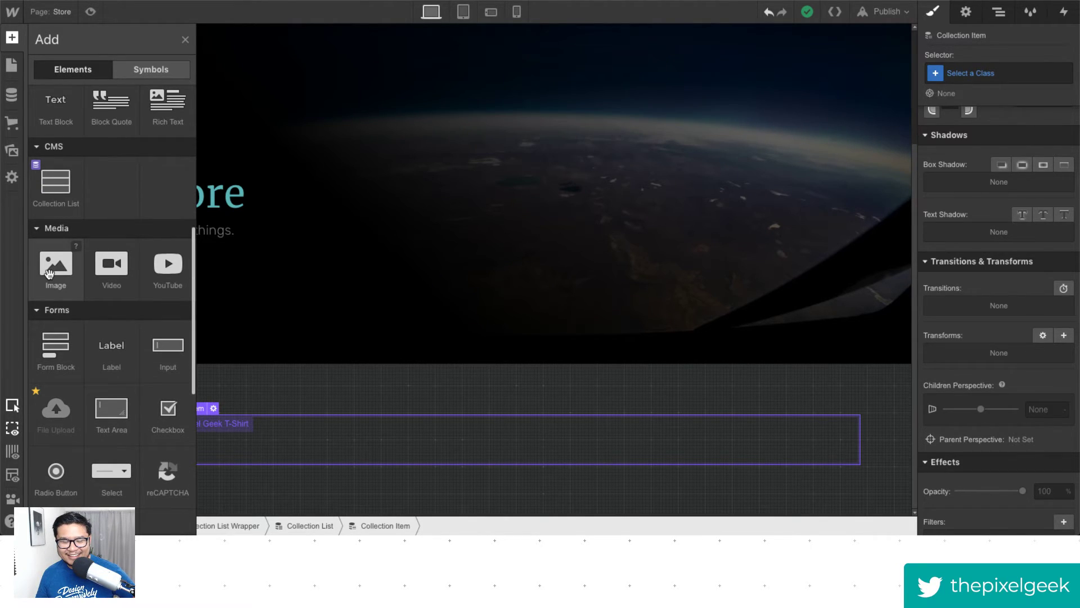
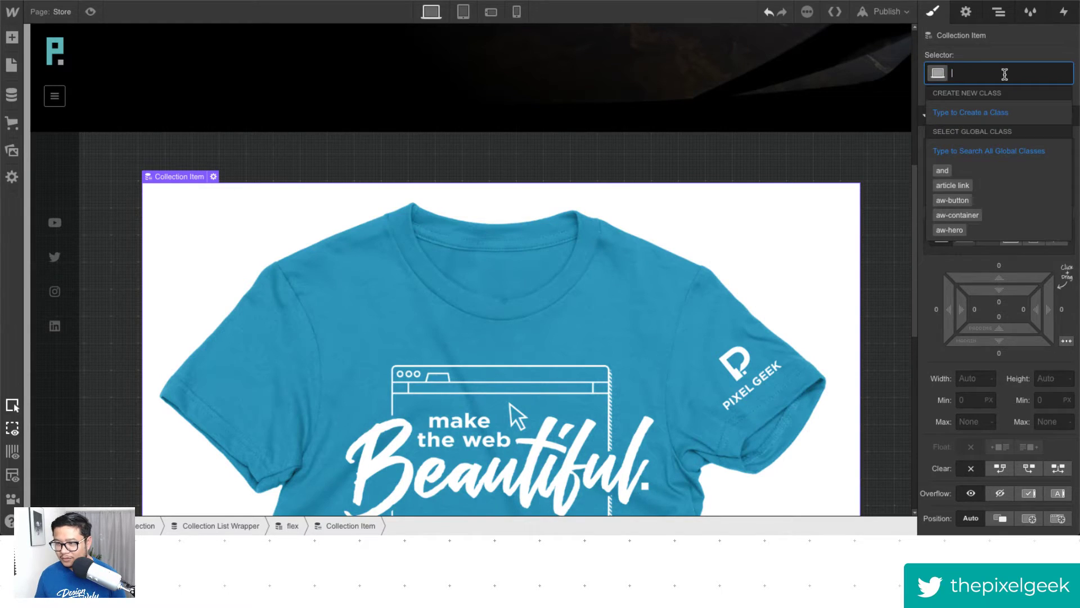
Apply the existing flex child class to the product collection item.
{"action": "type", "text": "flex"}
{"action": "key", "text": "Down"}
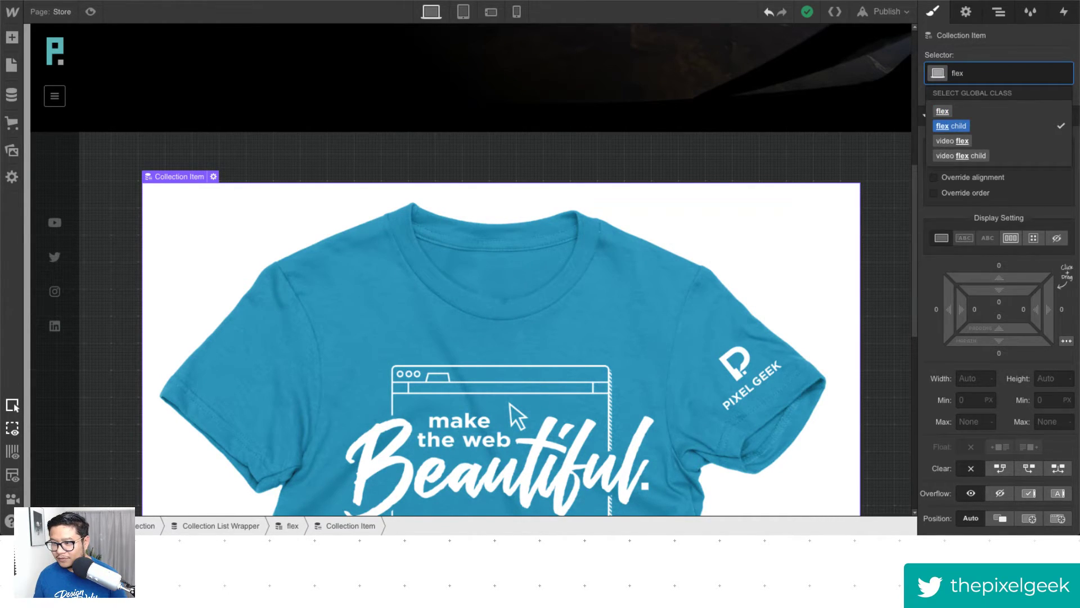
{"action": "key", "text": "Return"}
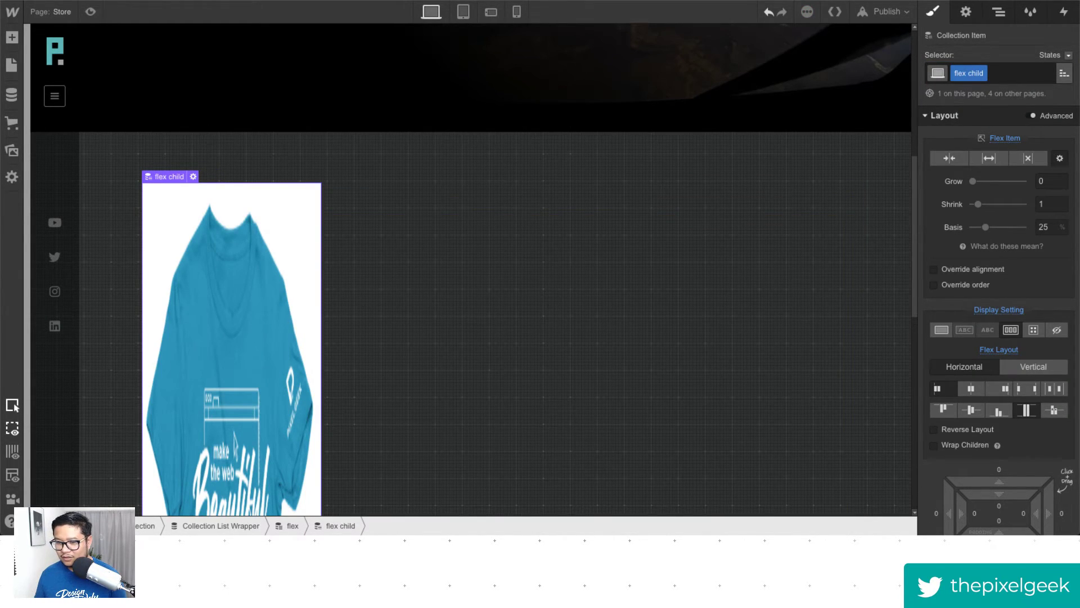
Inspect the stretched T-shirt image and try aligning the flex collection list's children to the start.
{"action": "left_click", "coordinate": [133, 245]}
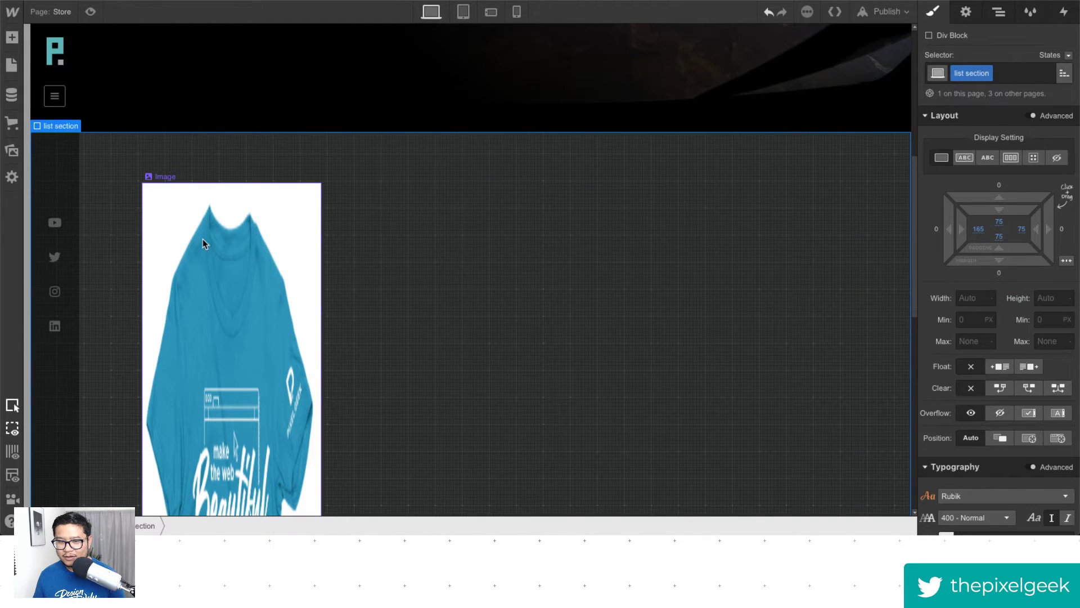
{"action": "left_click", "coordinate": [203, 239]}
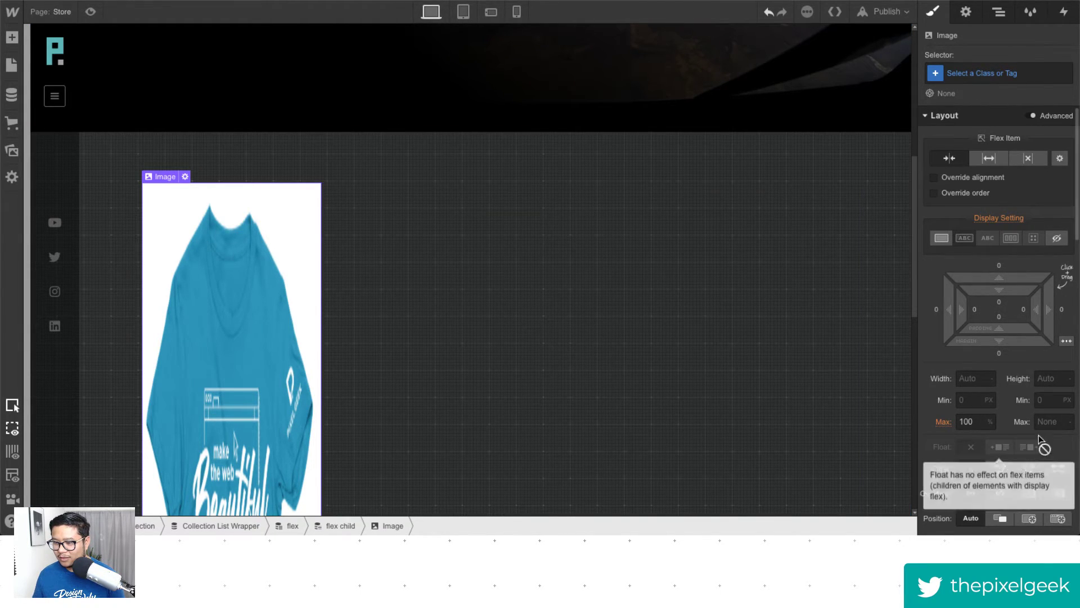
{"action": "scroll", "coordinate": [216, 329], "scroll_direction": "down", "scroll_amount": 2}
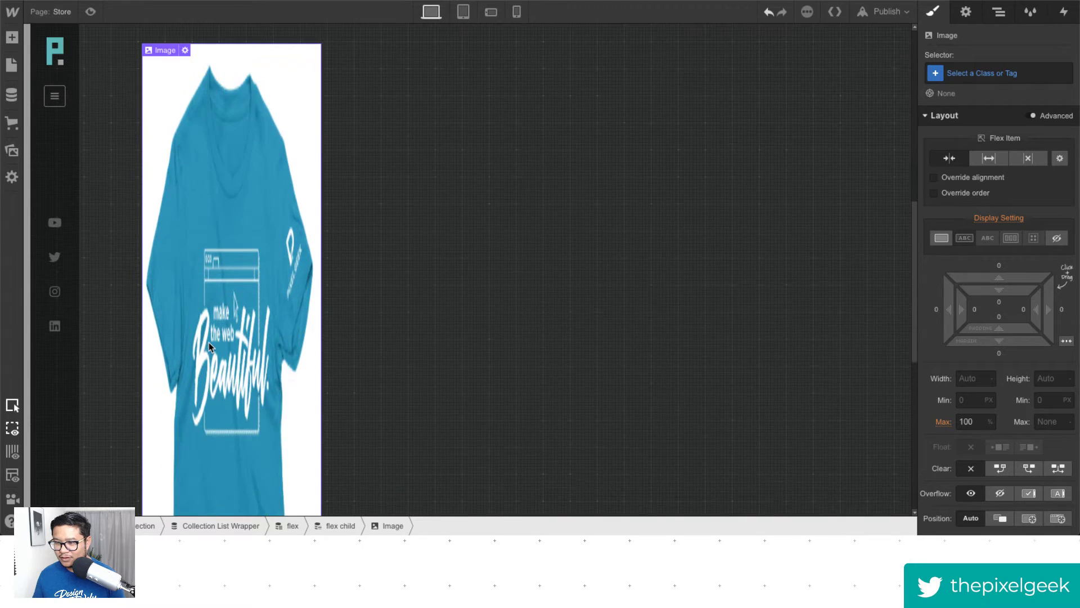
{"action": "scroll", "coordinate": [210, 341], "scroll_direction": "up", "scroll_amount": 5}
{"action": "left_click", "coordinate": [209, 346]}
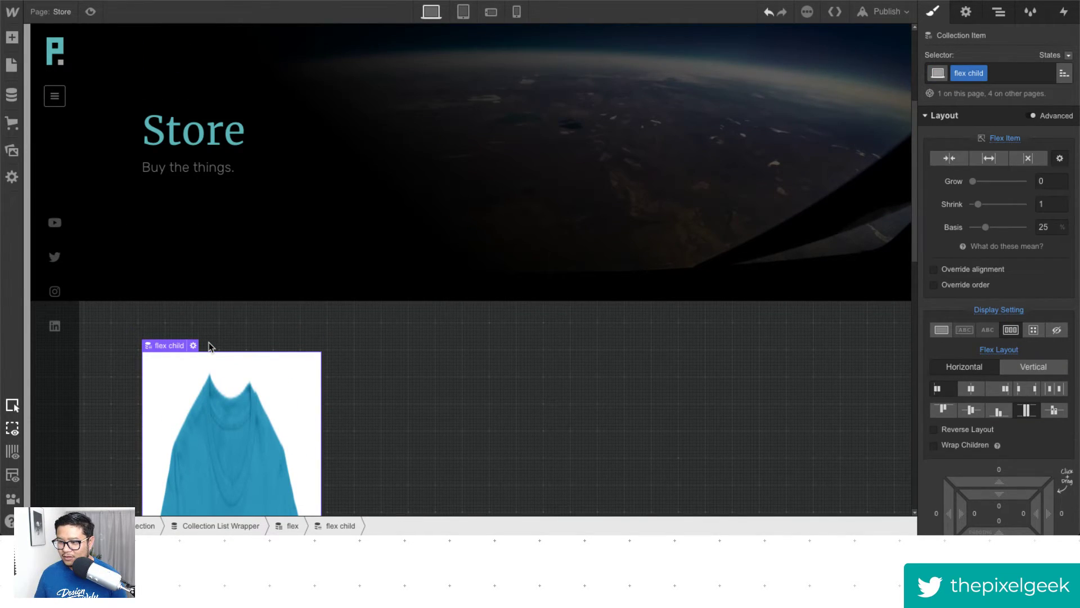
{"action": "left_click", "coordinate": [210, 346]}
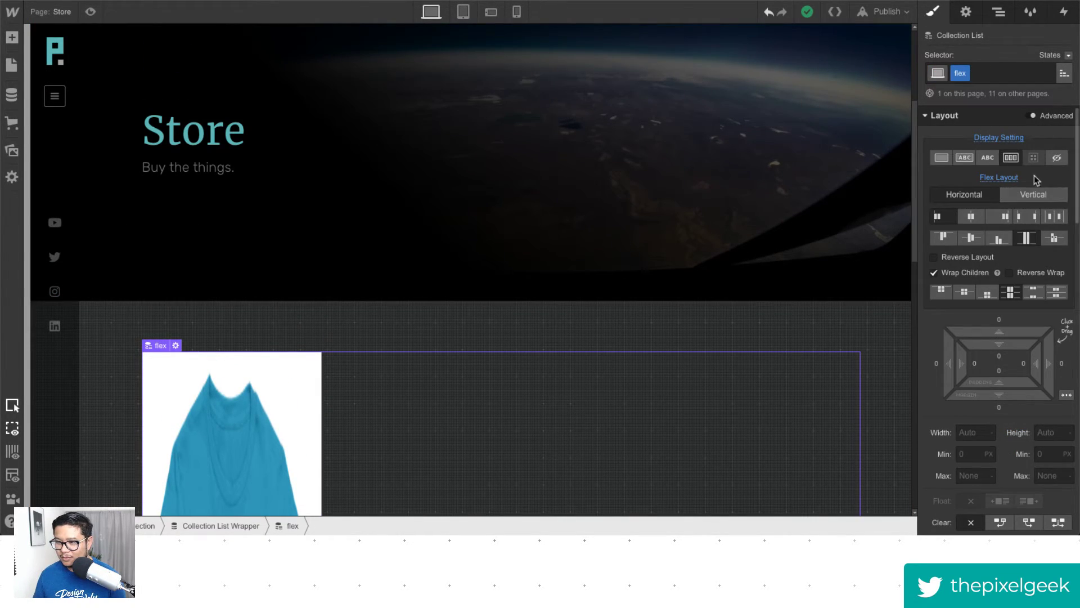
{"action": "left_click", "coordinate": [944, 238]}
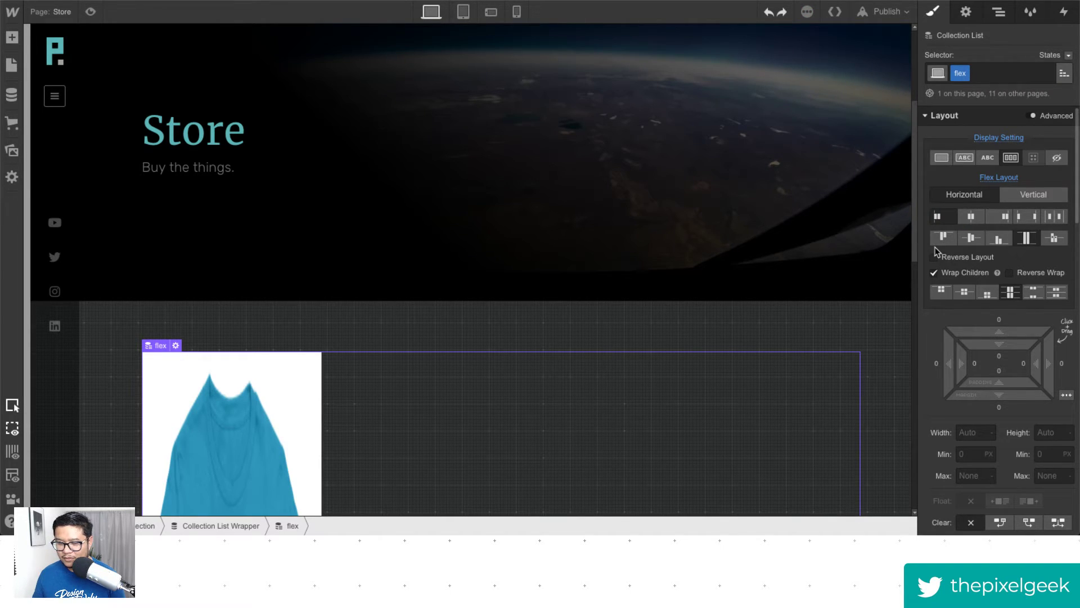
Delete the T-shirt image from the flex child collection item and add a Link Block in its place.
{"action": "left_click", "coordinate": [232, 419]}
{"action": "key", "text": "Delete"}
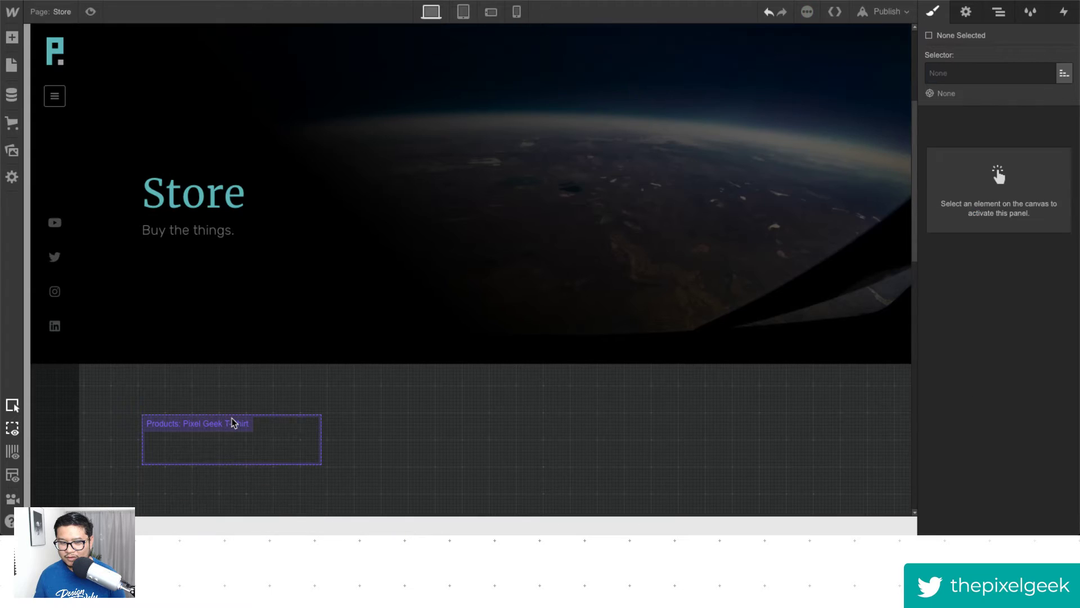
{"action": "left_click", "coordinate": [251, 433]}
{"action": "key", "text": "a"}
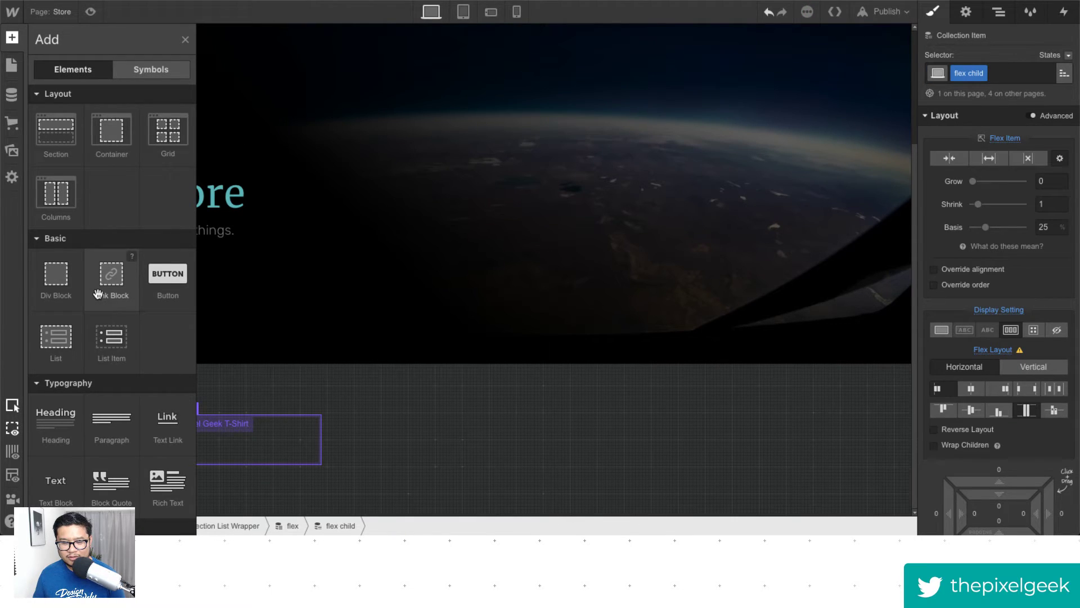
{"action": "scroll", "coordinate": [45, 110], "scroll_direction": "down", "scroll_amount": 3}
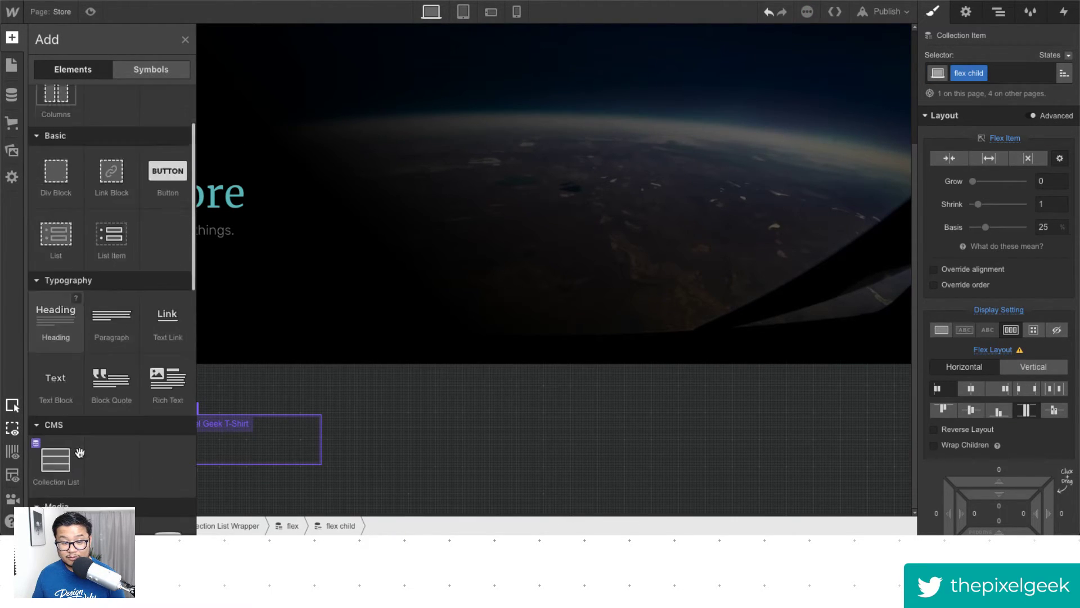
{"action": "left_click_drag", "start_coordinate": [45, 109], "coordinate": [275, 447]}
{"action": "left_click_drag", "start_coordinate": [111, 276], "coordinate": [273, 450]}
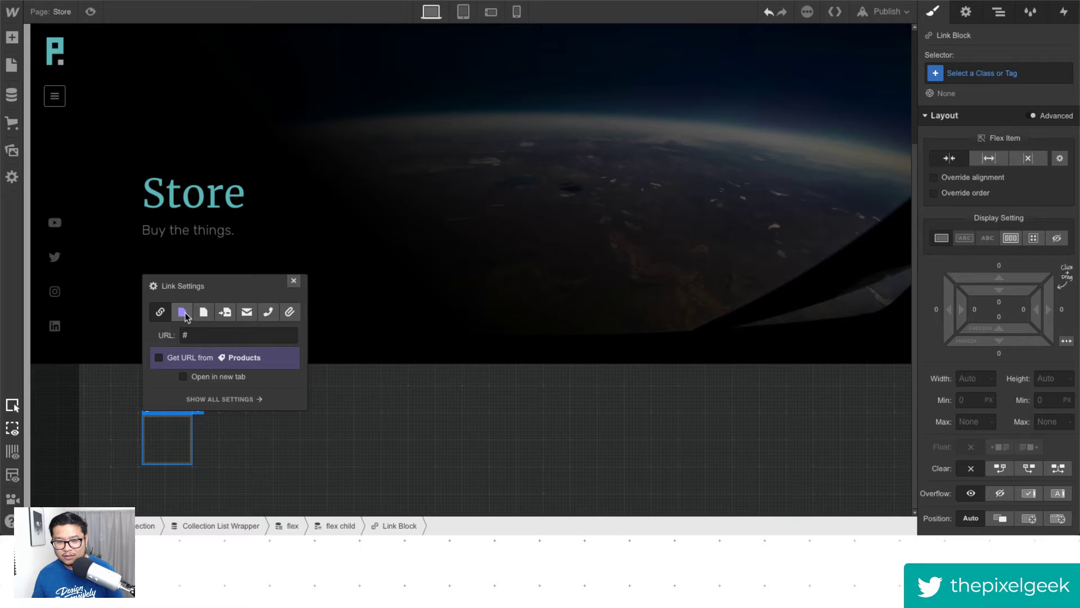
Link the new link block to the Current Product page and close its link settings.
{"action": "left_click", "coordinate": [160, 357]}
{"action": "left_click", "coordinate": [236, 335]}
{"action": "left_click", "coordinate": [224, 360]}
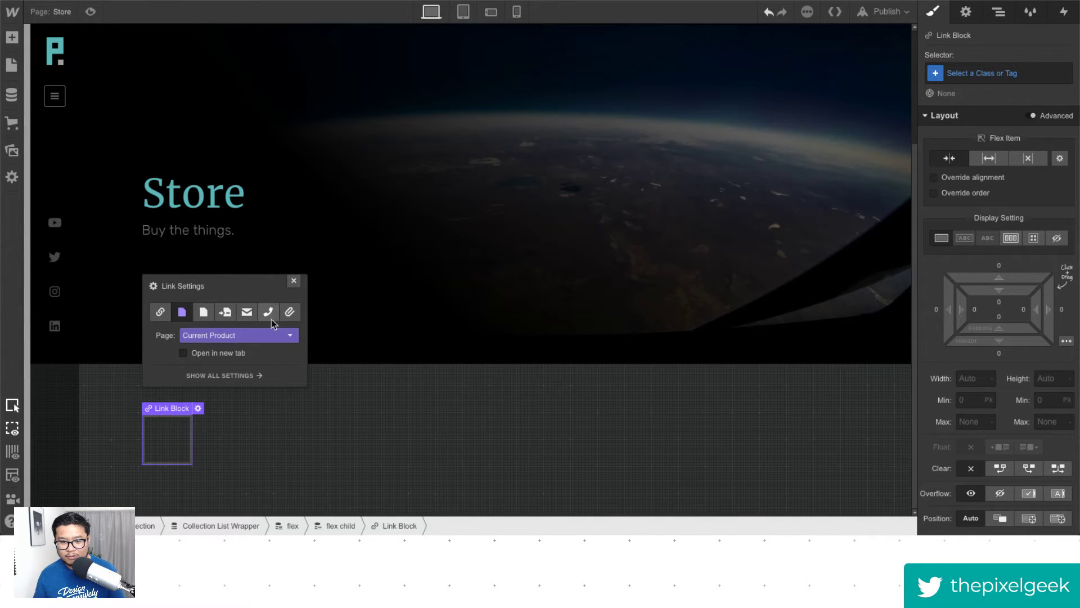
{"action": "left_click", "coordinate": [294, 280]}
Apply the existing Link Block class to the link block in the product collection item.
{"action": "left_click", "coordinate": [1003, 69]}
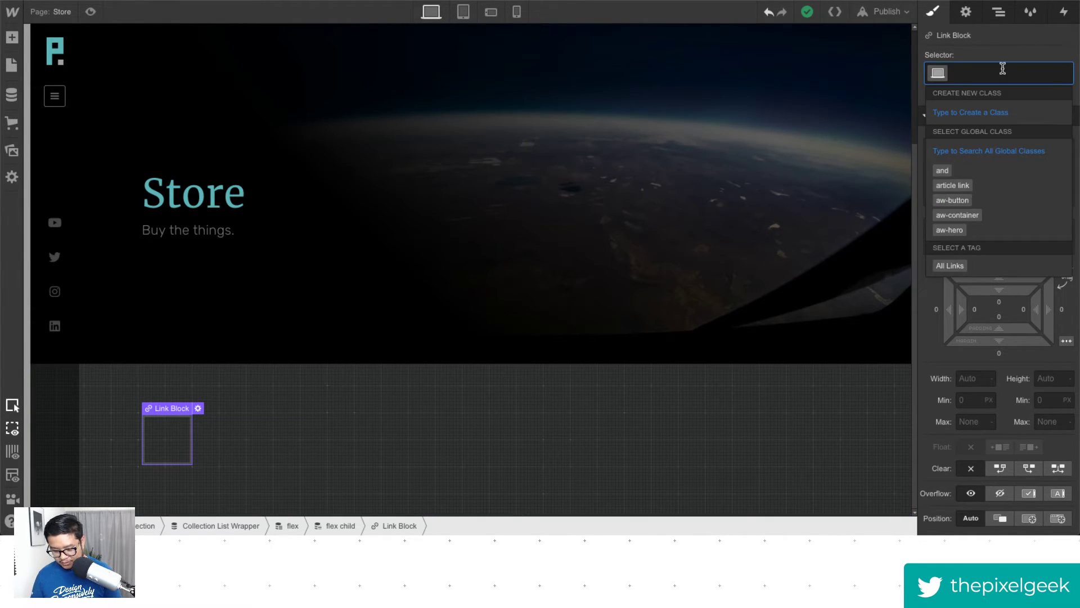
{"action": "type", "text": "link"}
{"action": "key", "text": "Down"}
{"action": "key", "text": "Down"}
{"action": "key", "text": "Down"}
{"action": "key", "text": "Down"}
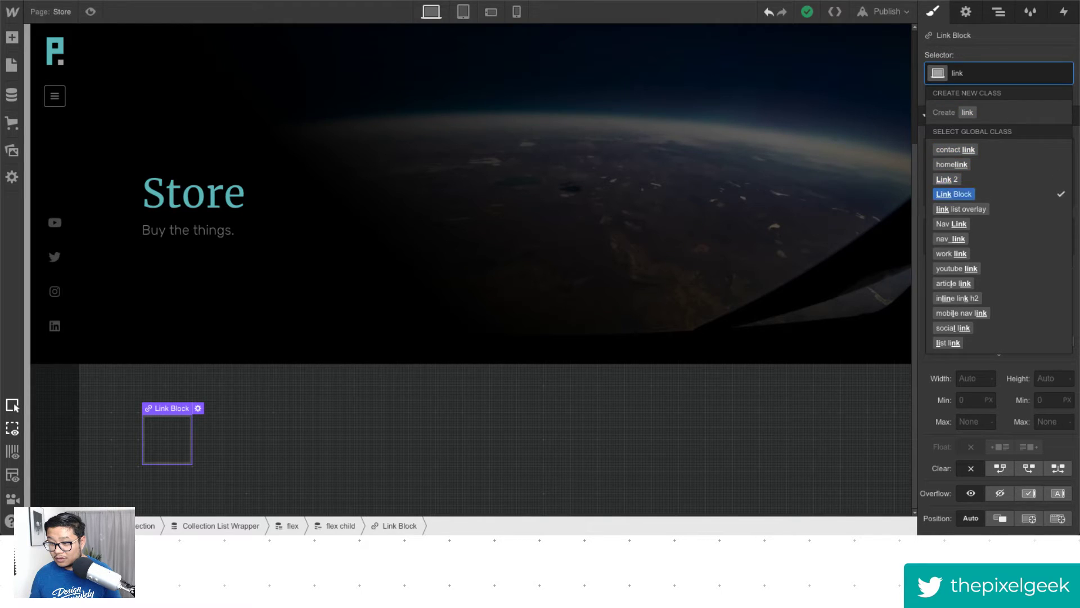
{"action": "key", "text": "Return"}
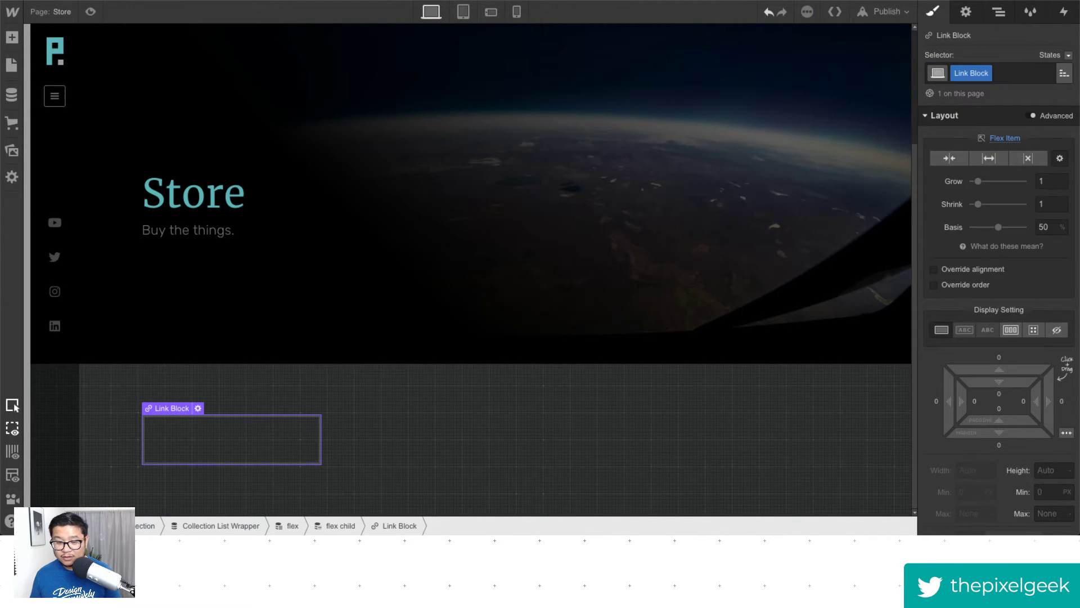
Open the Rambles page and examine the structure and class of the first article card's list link.
{"action": "left_click", "coordinate": [54, 11]}
{"action": "left_click", "coordinate": [159, 181]}
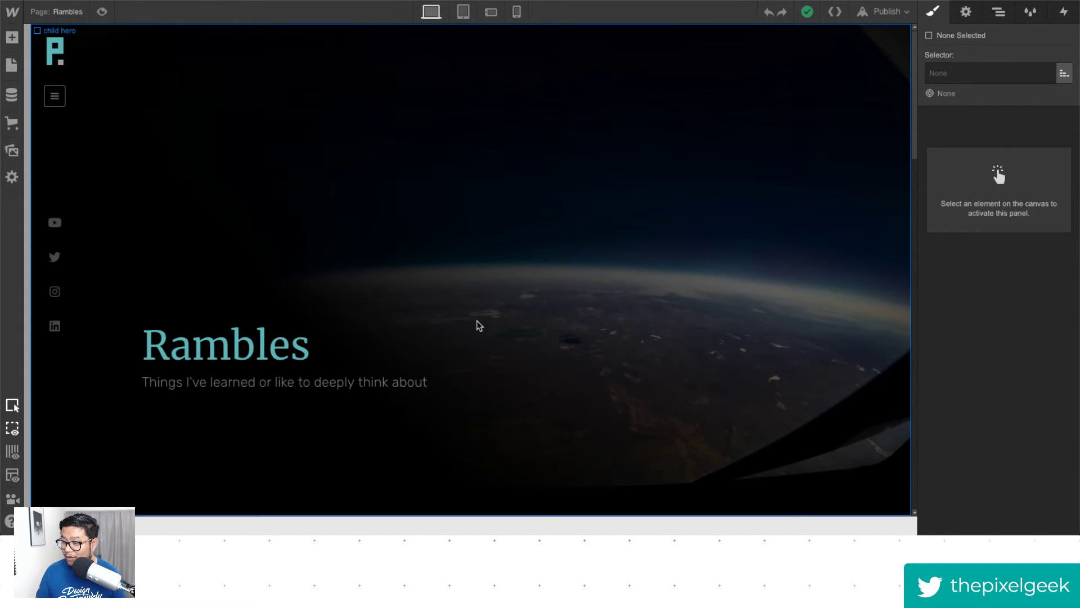
{"action": "scroll", "coordinate": [264, 338], "scroll_direction": "down", "scroll_amount": 5}
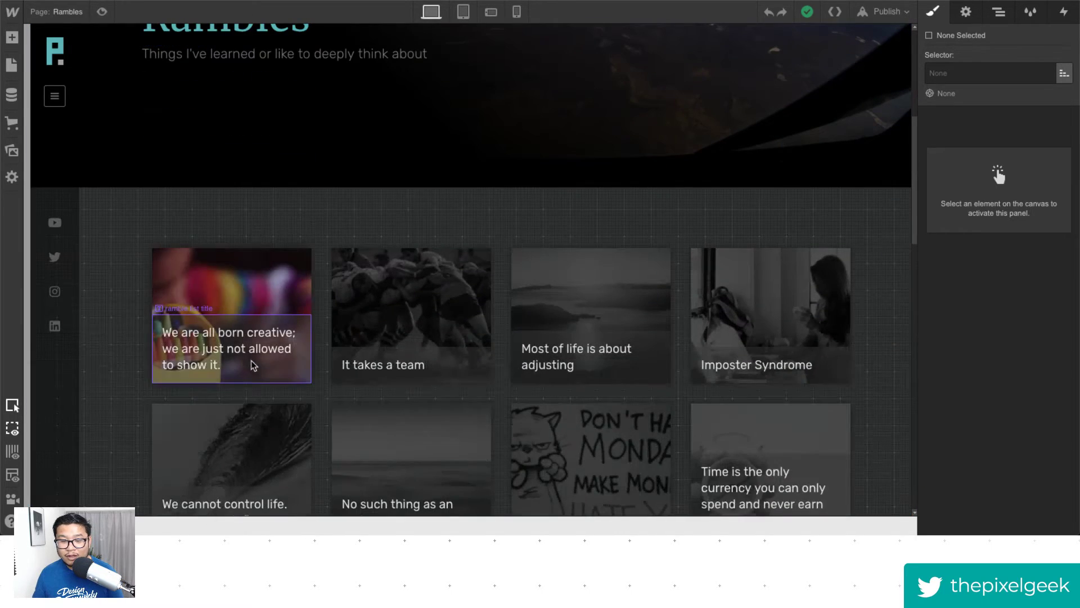
{"action": "left_click", "coordinate": [261, 300]}
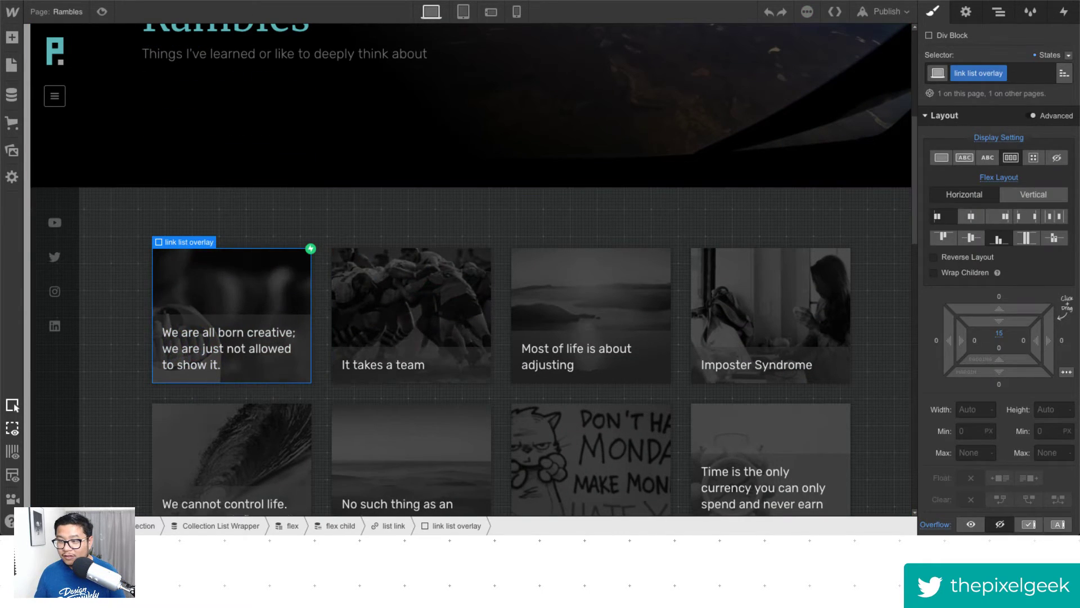
{"action": "left_click", "coordinate": [999, 12]}
{"action": "left_click", "coordinate": [1021, 243]}
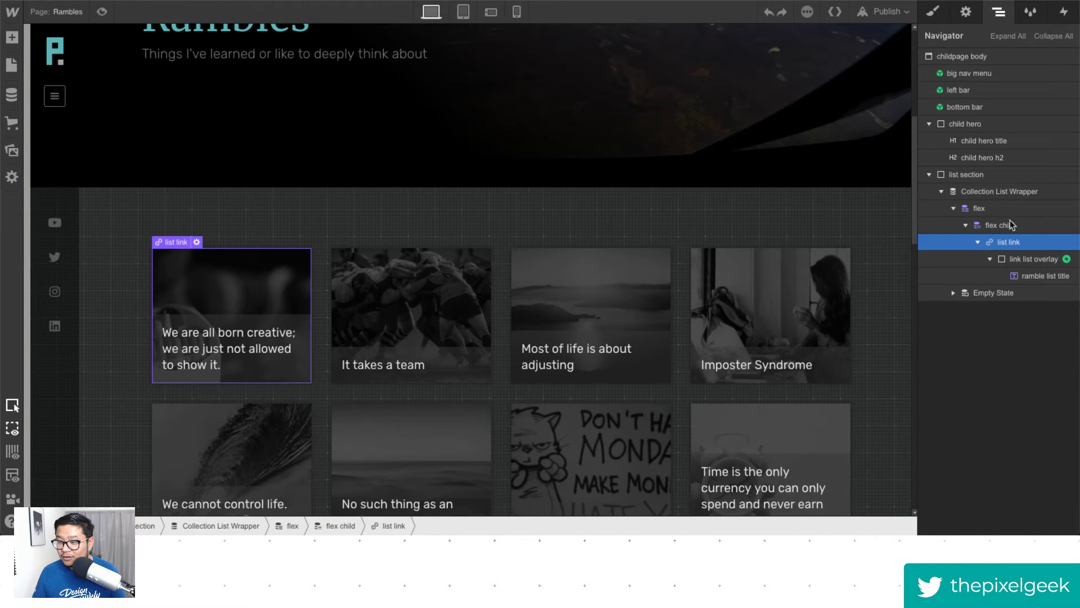
{"action": "left_click", "coordinate": [966, 11]}
{"action": "left_click", "coordinate": [998, 11]}
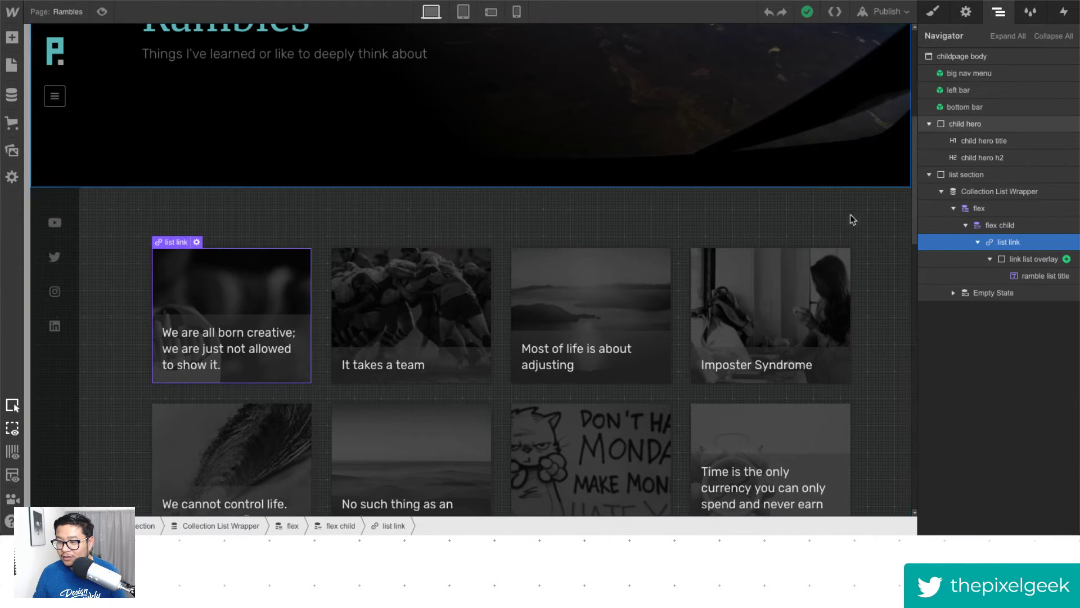
Return to the Store page and select the link block in the product collection item.
{"action": "left_click", "coordinate": [66, 17]}
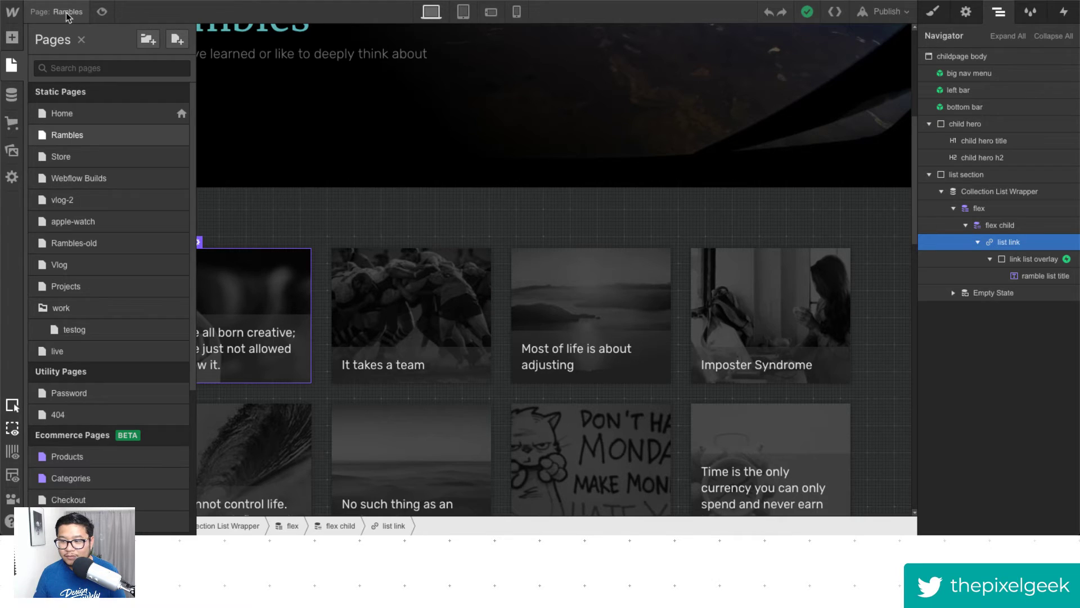
{"action": "left_click", "coordinate": [83, 162]}
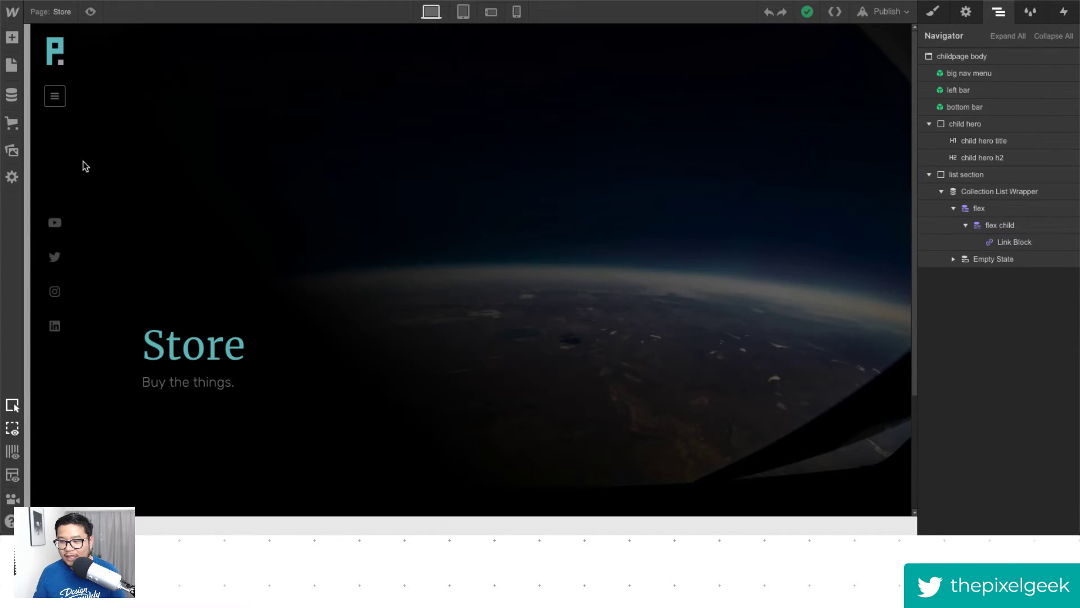
{"action": "scroll", "coordinate": [256, 366], "scroll_direction": "down", "scroll_amount": 3}
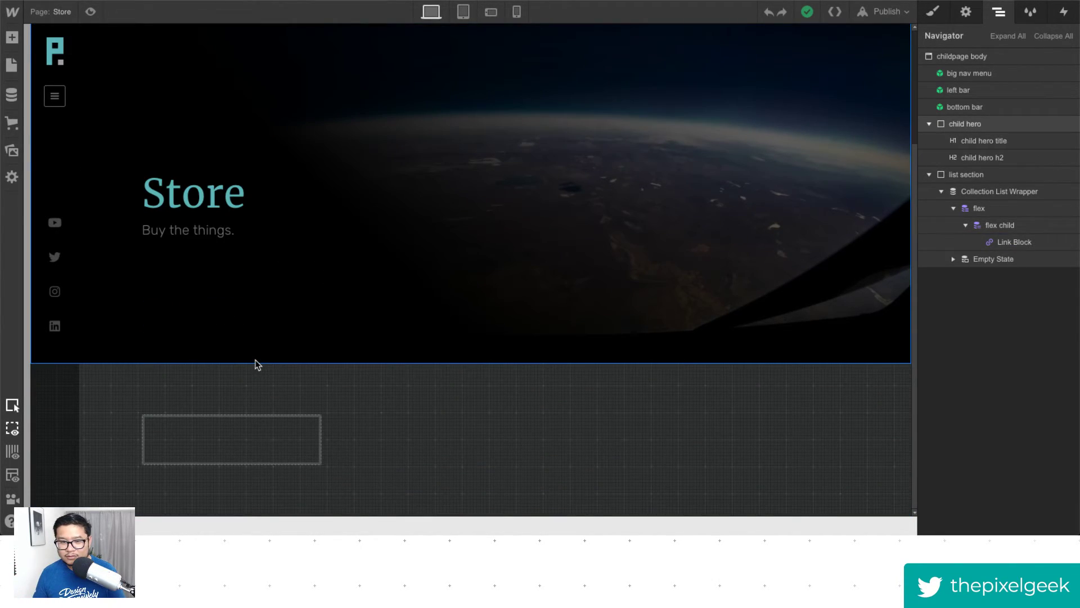
{"action": "left_click", "coordinate": [279, 428]}
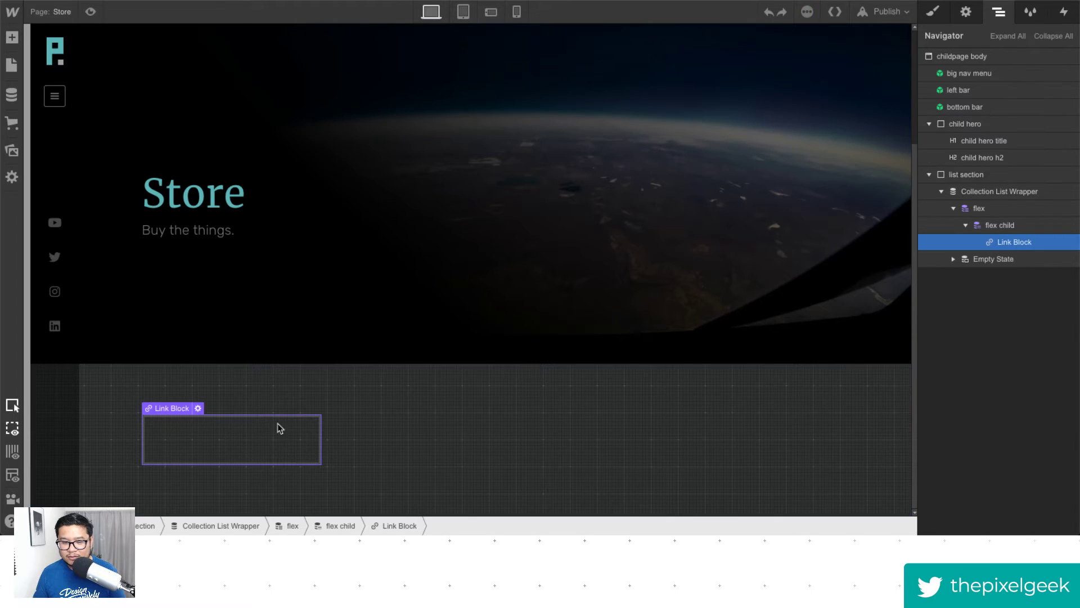
Apply the existing list link class to the link block in the product collection item.
{"action": "left_click", "coordinate": [934, 12]}
{"action": "left_click", "coordinate": [988, 74]}
{"action": "left_click", "coordinate": [969, 125]}
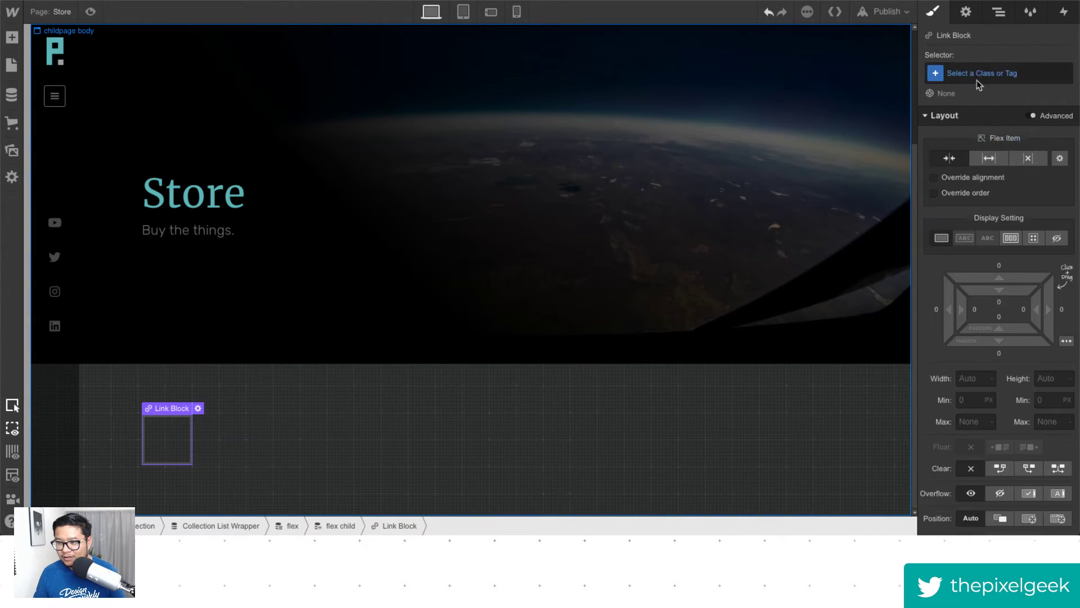
{"action": "left_click", "coordinate": [979, 70]}
{"action": "type", "text": "list link"}
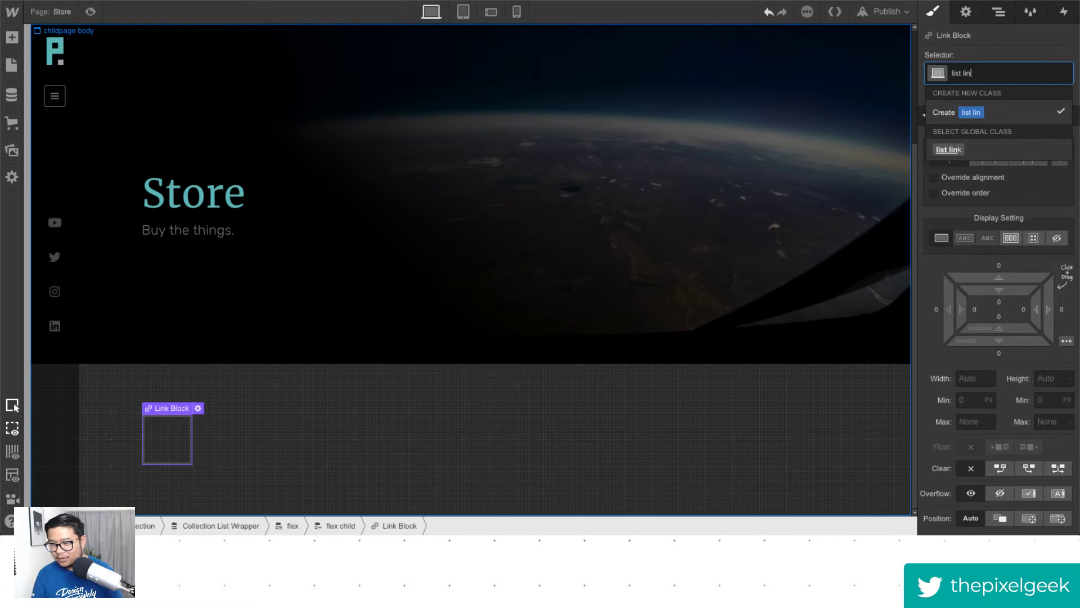
{"action": "key", "text": "Return"}
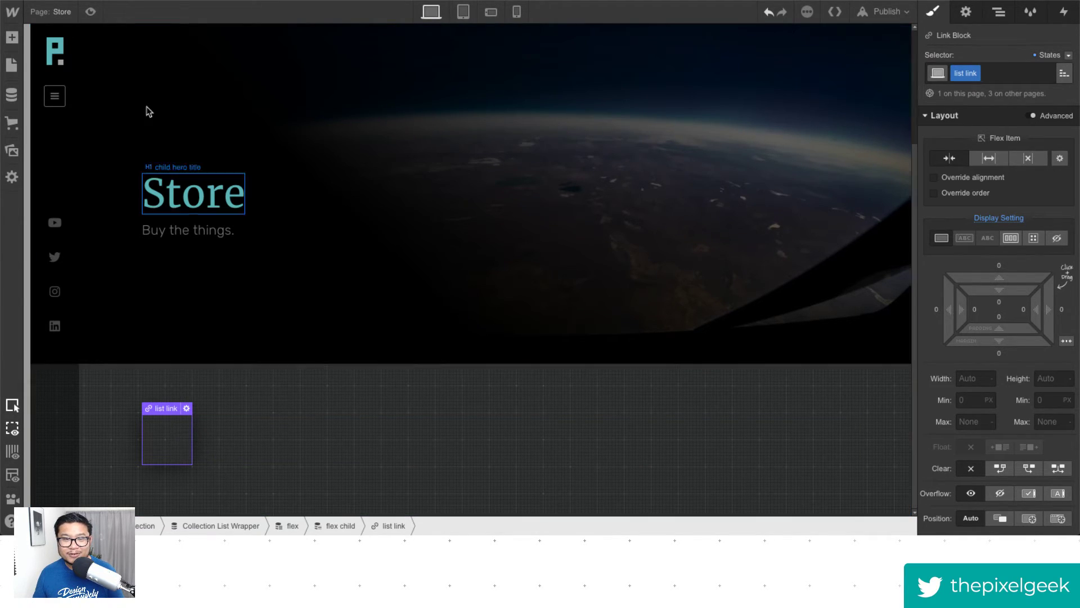
Open the Rambles page and examine the layout styles of the first article card's list link.
{"action": "left_click", "coordinate": [63, 12]}
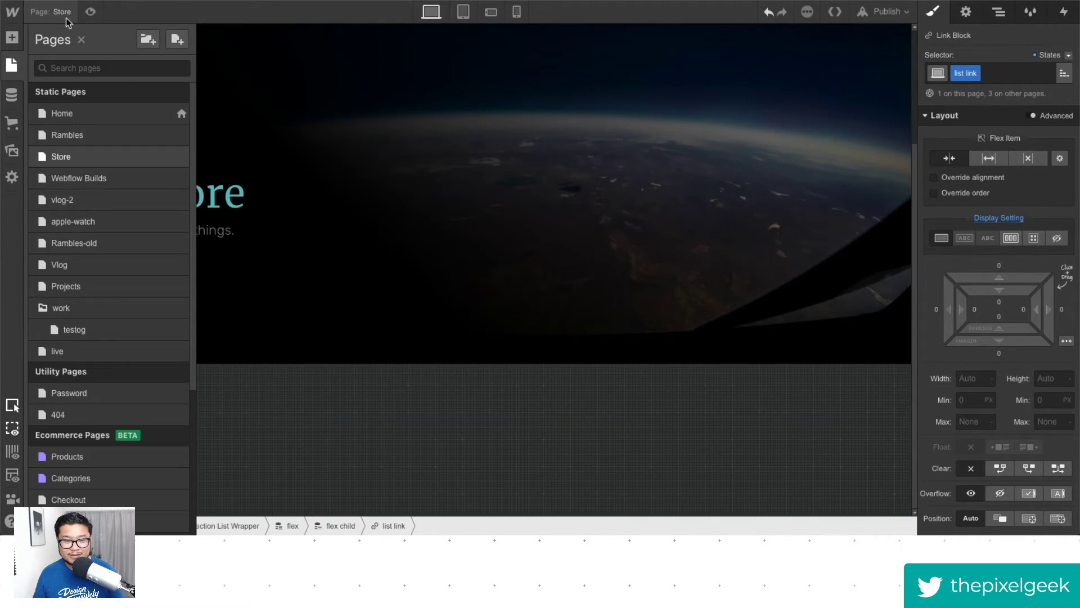
{"action": "left_click", "coordinate": [93, 144]}
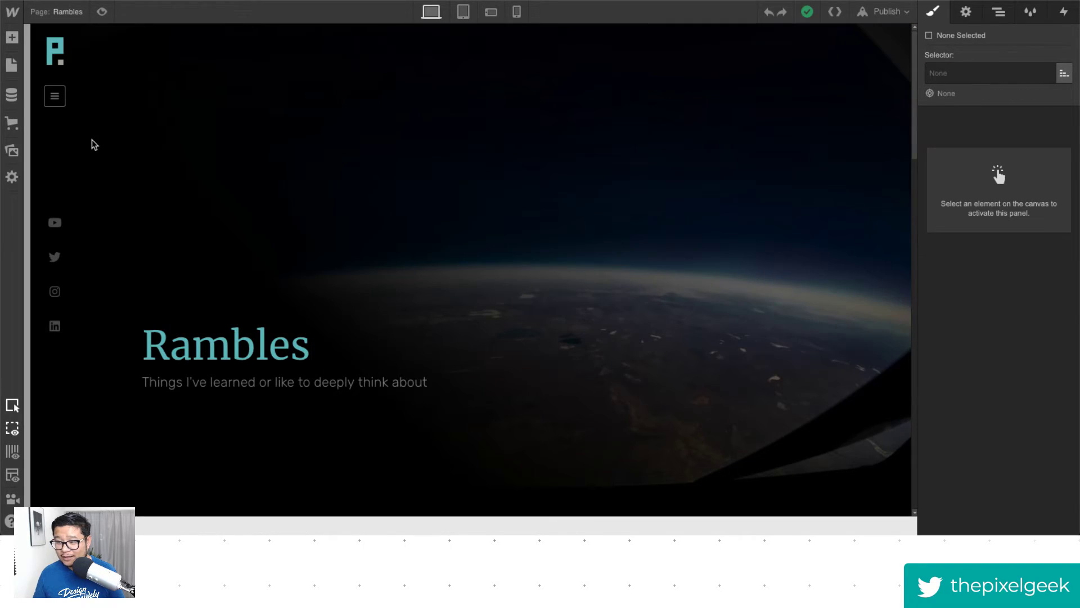
{"action": "scroll", "coordinate": [325, 489], "scroll_direction": "down", "scroll_amount": 7}
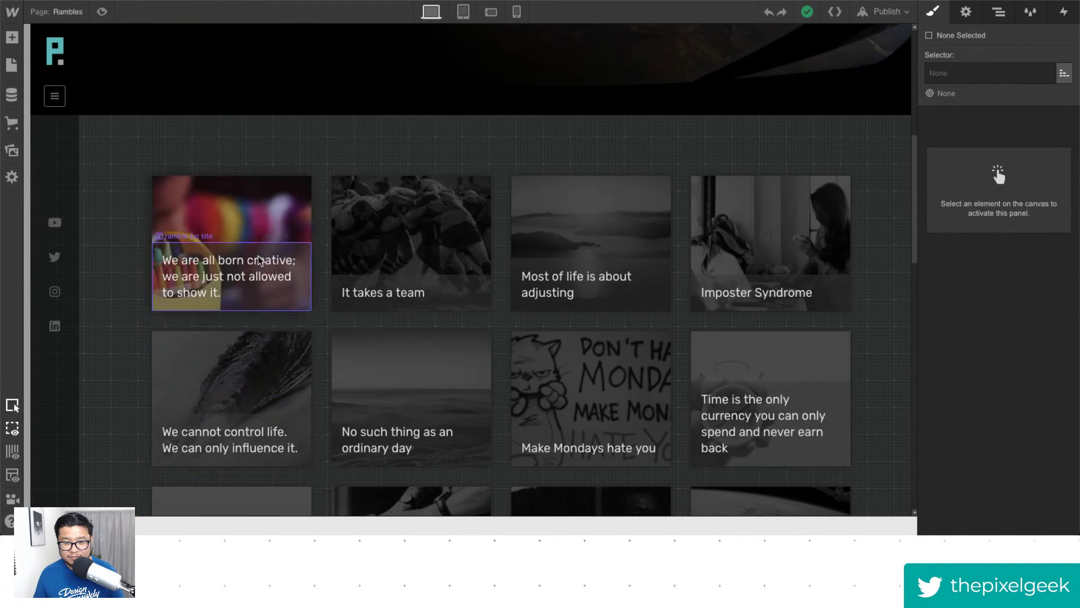
{"action": "left_click", "coordinate": [267, 220]}
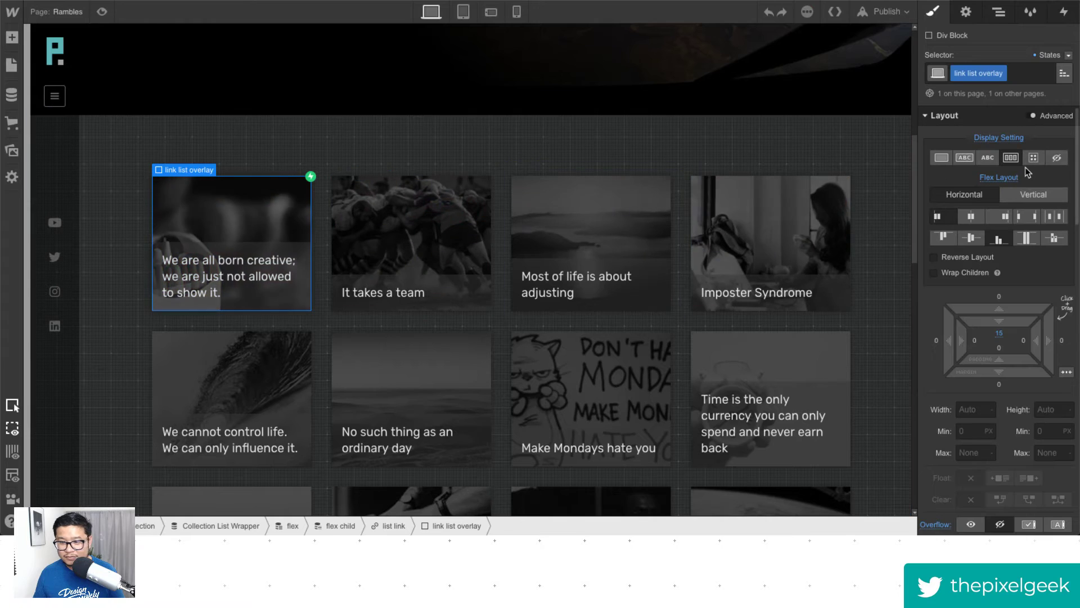
{"action": "left_click", "coordinate": [999, 14]}
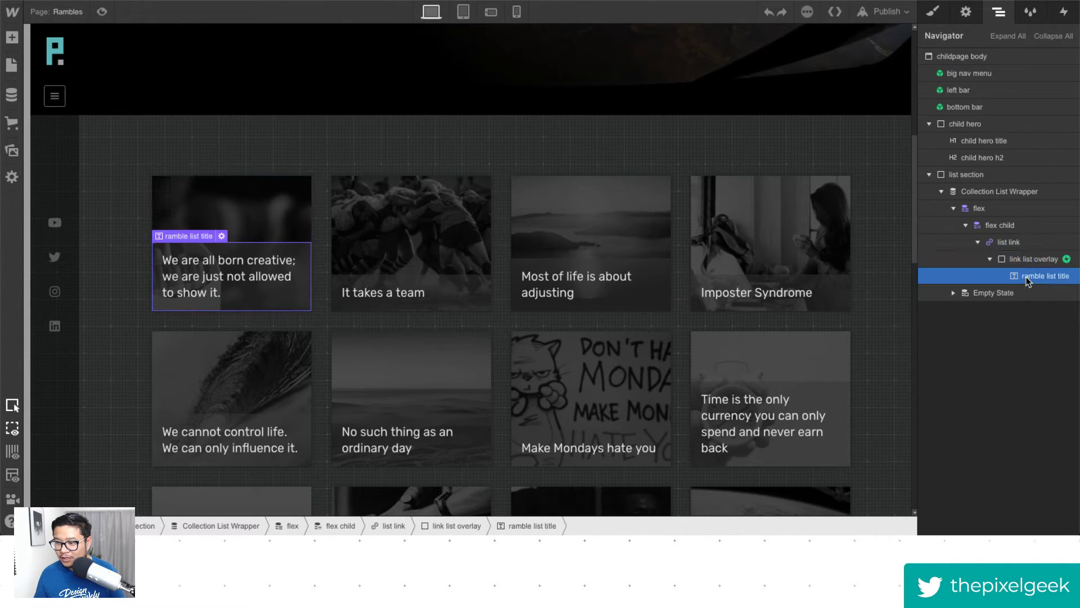
{"action": "left_click", "coordinate": [1017, 242]}
{"action": "left_click", "coordinate": [933, 11]}
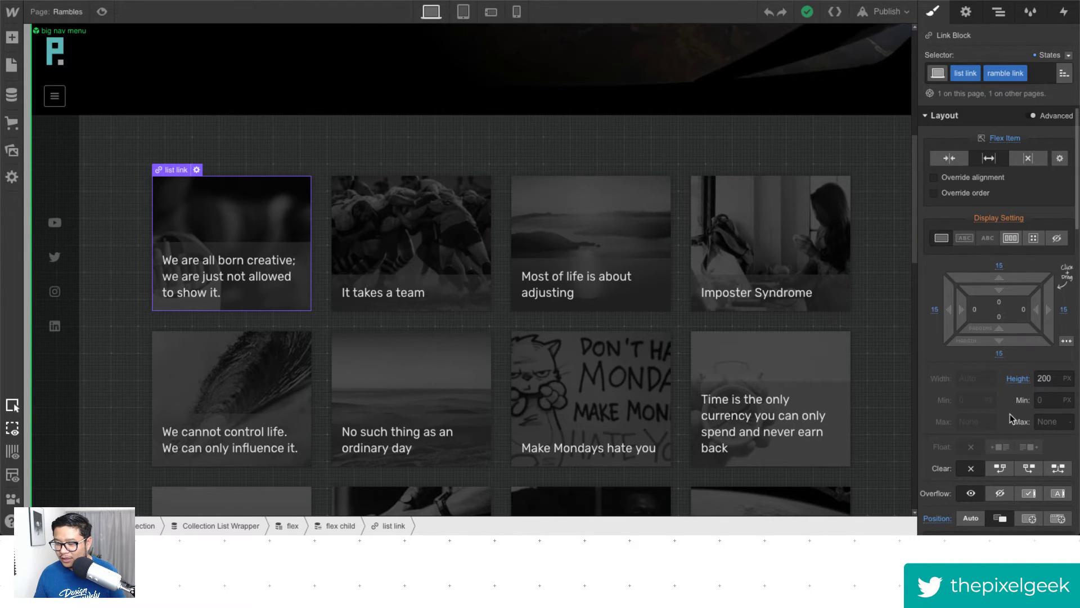
Return to the Store page and set the product item's list link to grow within its flex parent with a height of 200 px.
{"action": "left_click", "coordinate": [61, 12]}
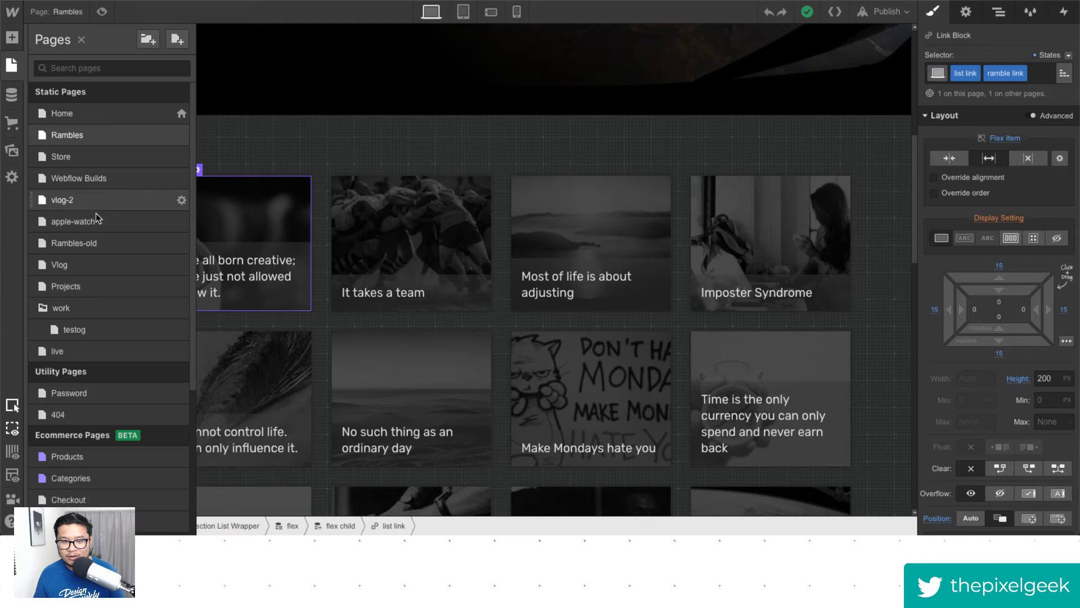
{"action": "left_click", "coordinate": [106, 158]}
{"action": "scroll", "coordinate": [239, 450], "scroll_direction": "down", "scroll_amount": 3}
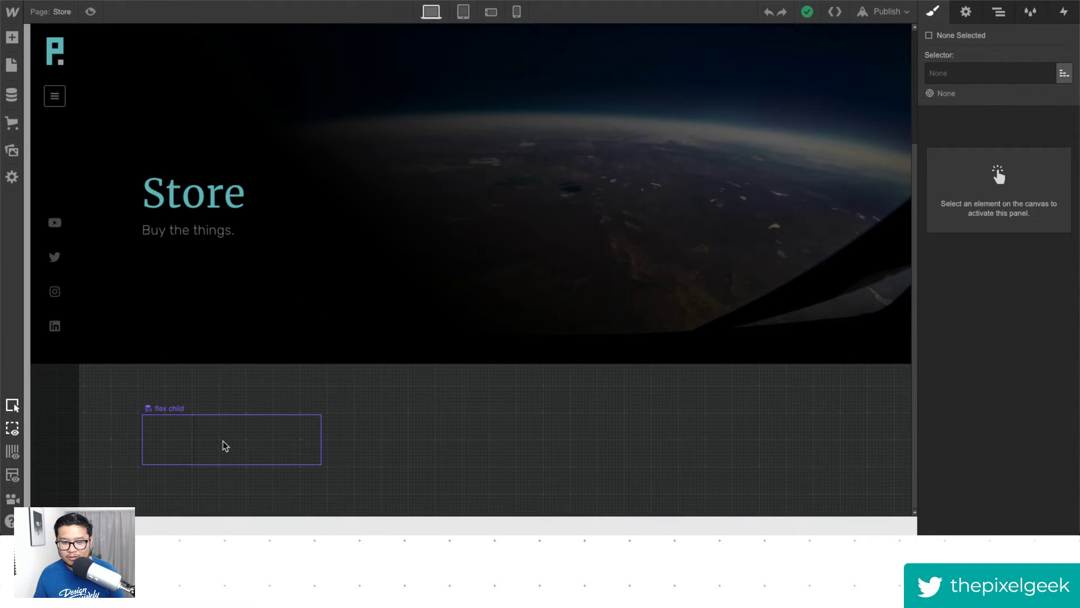
{"action": "left_click", "coordinate": [222, 445]}
{"action": "left_click", "coordinate": [999, 12]}
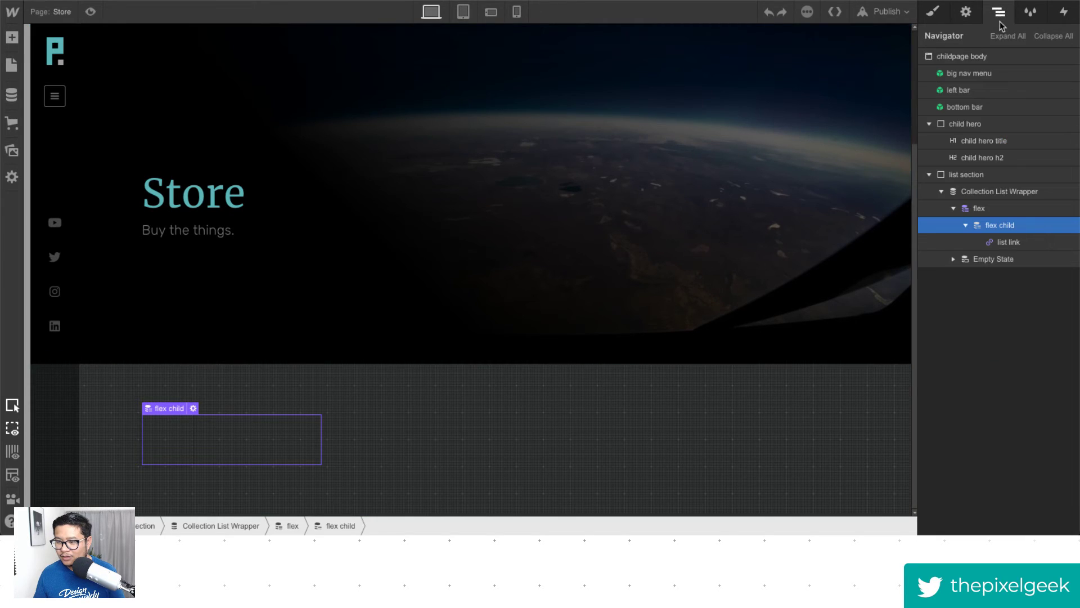
{"action": "left_click", "coordinate": [1005, 240]}
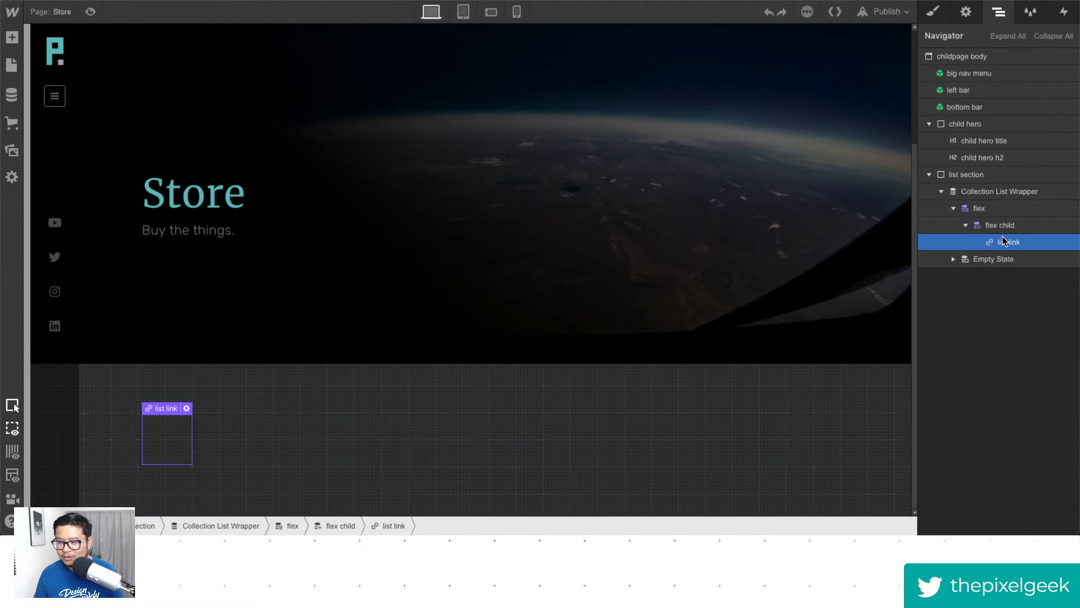
{"action": "left_click", "coordinate": [933, 11]}
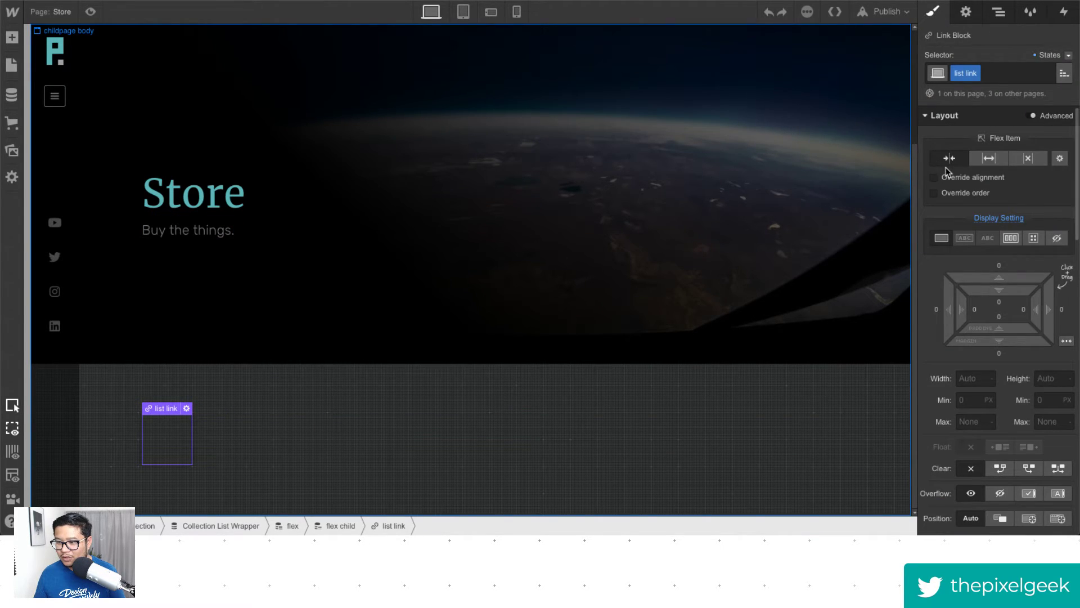
{"action": "left_click", "coordinate": [988, 159]}
{"action": "left_click", "coordinate": [1052, 379]}
{"action": "left_click", "coordinate": [962, 74]}
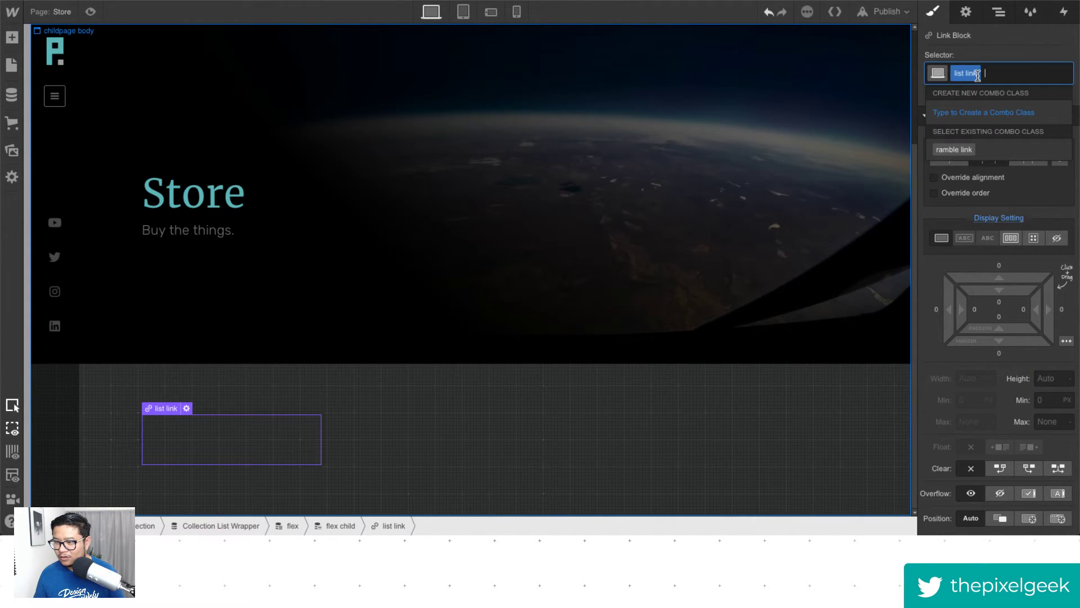
{"action": "left_click", "coordinate": [1056, 378]}
{"action": "type", "text": "200"}
{"action": "scroll", "coordinate": [876, 379], "scroll_direction": "down", "scroll_amount": 2}
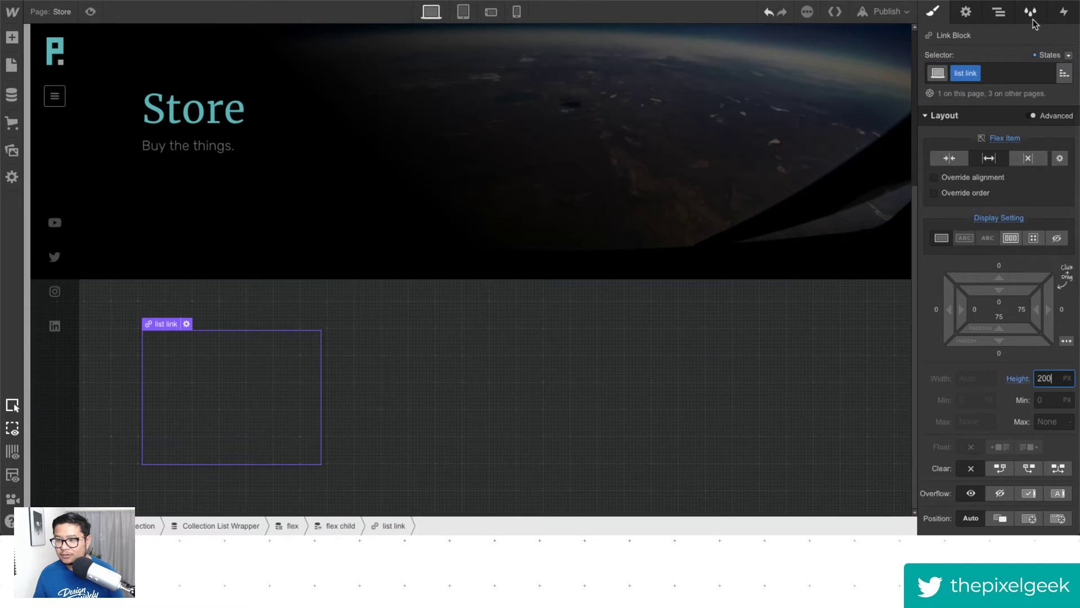
Bind the list link's background image to the Main Image field of Products.
{"action": "left_click", "coordinate": [966, 12]}
{"action": "left_click", "coordinate": [933, 276]}
{"action": "left_click", "coordinate": [968, 293]}
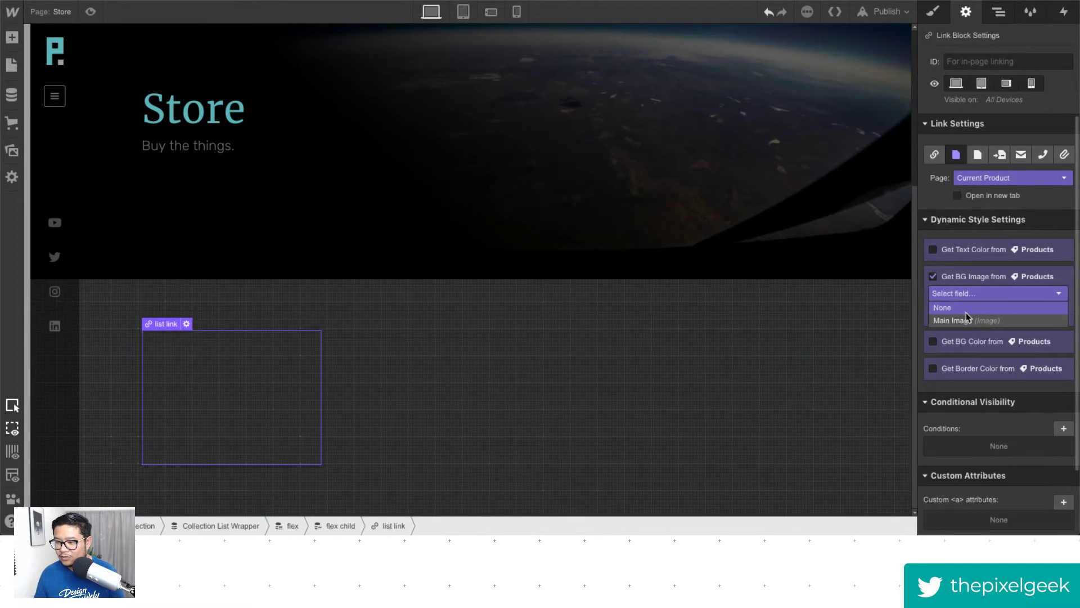
{"action": "left_click", "coordinate": [962, 320]}
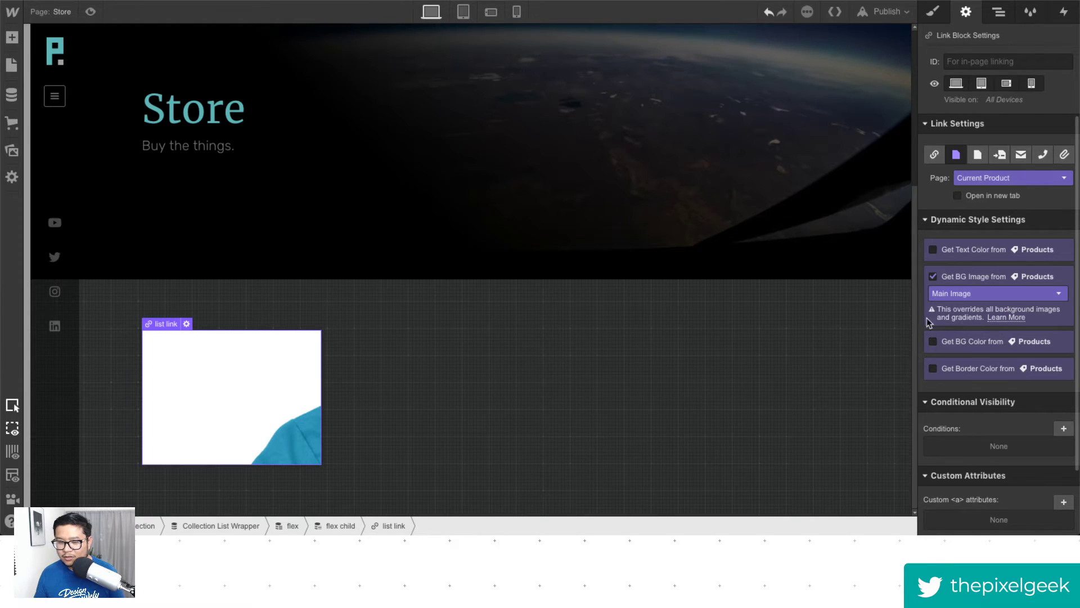
Add a background image style to the list link, centred, without tiling and sized to Cover.
{"action": "left_click", "coordinate": [934, 12]}
{"action": "scroll", "coordinate": [979, 413], "scroll_direction": "down", "scroll_amount": 5}
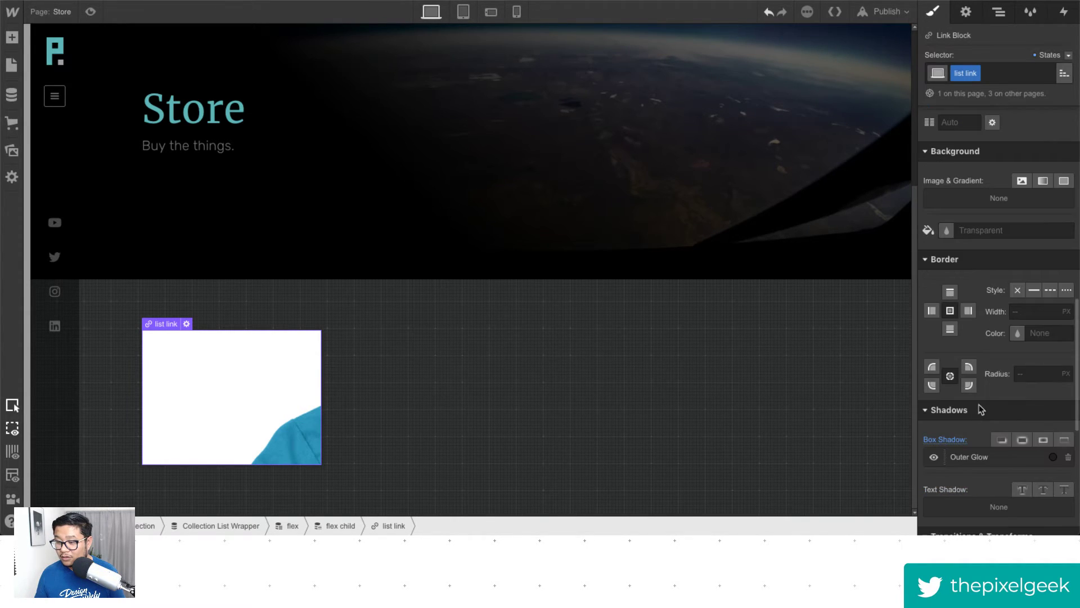
{"action": "left_click", "coordinate": [1021, 181]}
{"action": "left_click", "coordinate": [997, 165]}
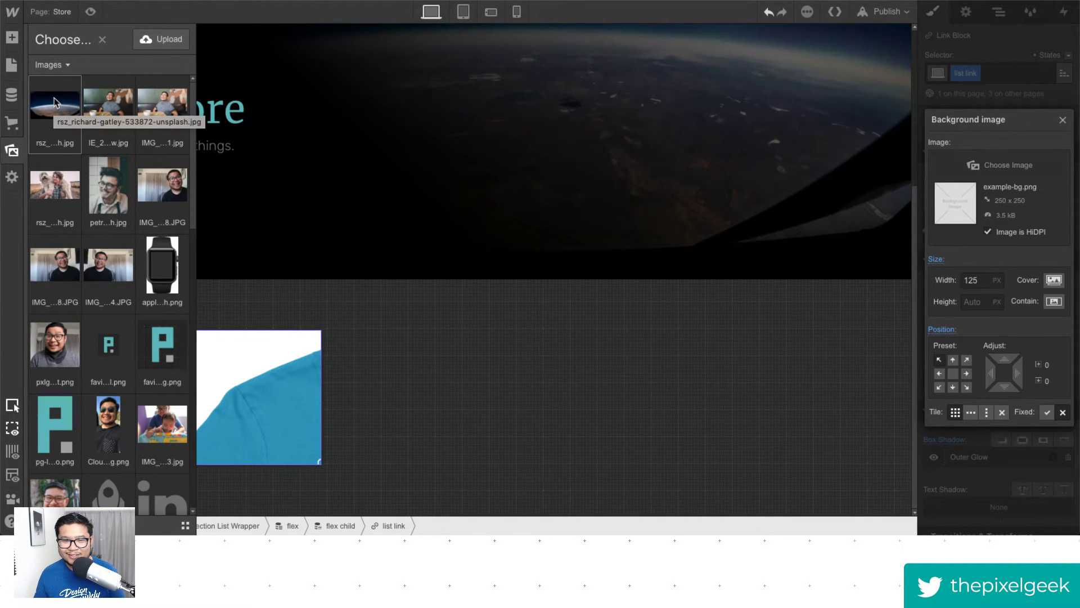
{"action": "left_click", "coordinate": [953, 374]}
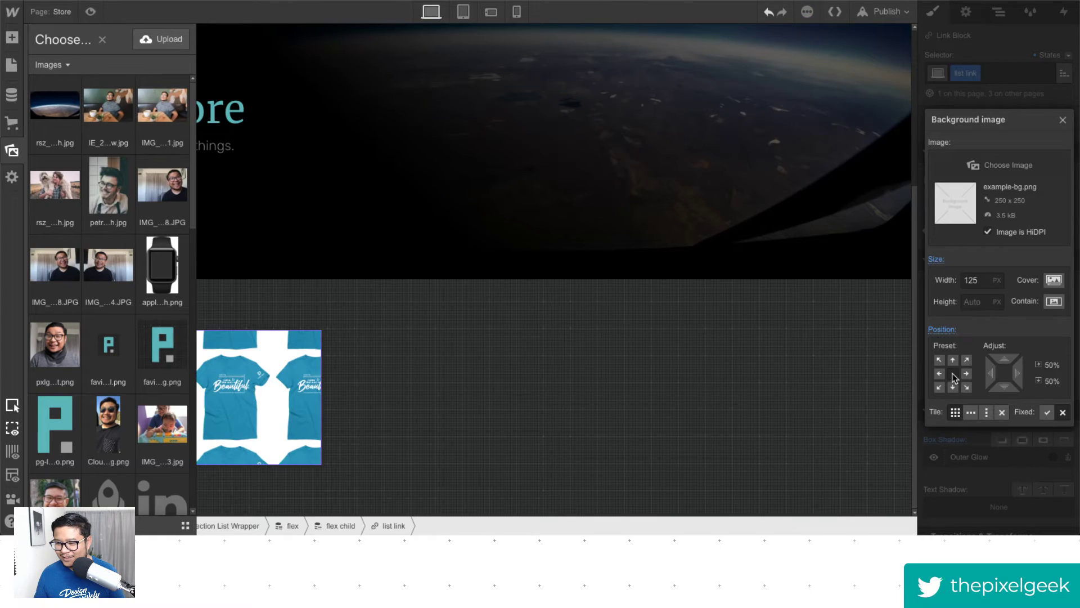
{"action": "left_click", "coordinate": [1002, 412]}
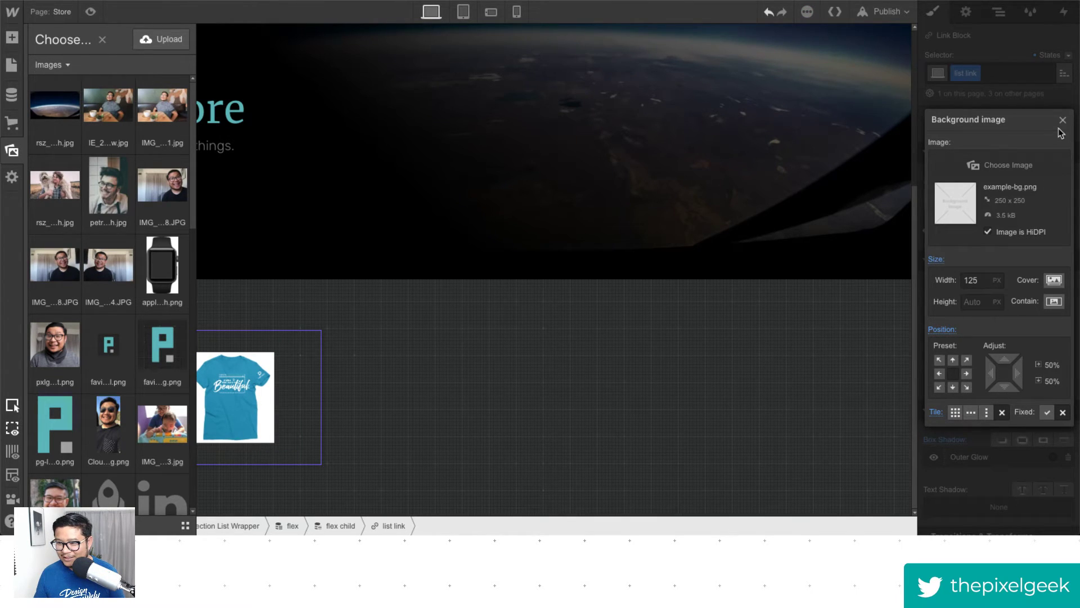
{"action": "left_click", "coordinate": [1054, 280]}
{"action": "left_click", "coordinate": [1063, 119]}
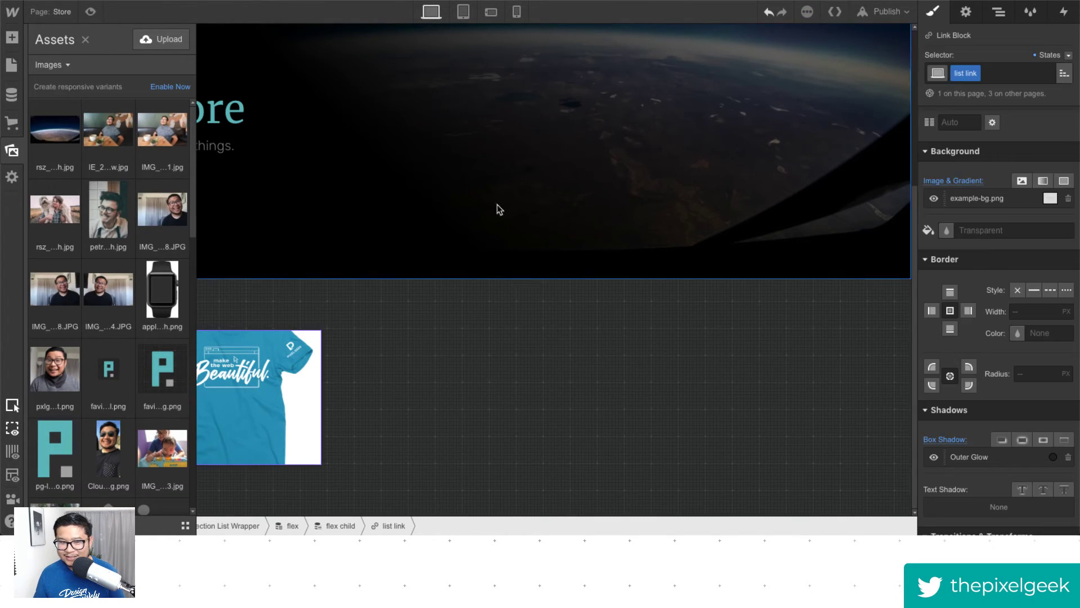
Change the list link's background image position to top centre and close its settings.
{"action": "left_click", "coordinate": [970, 201]}
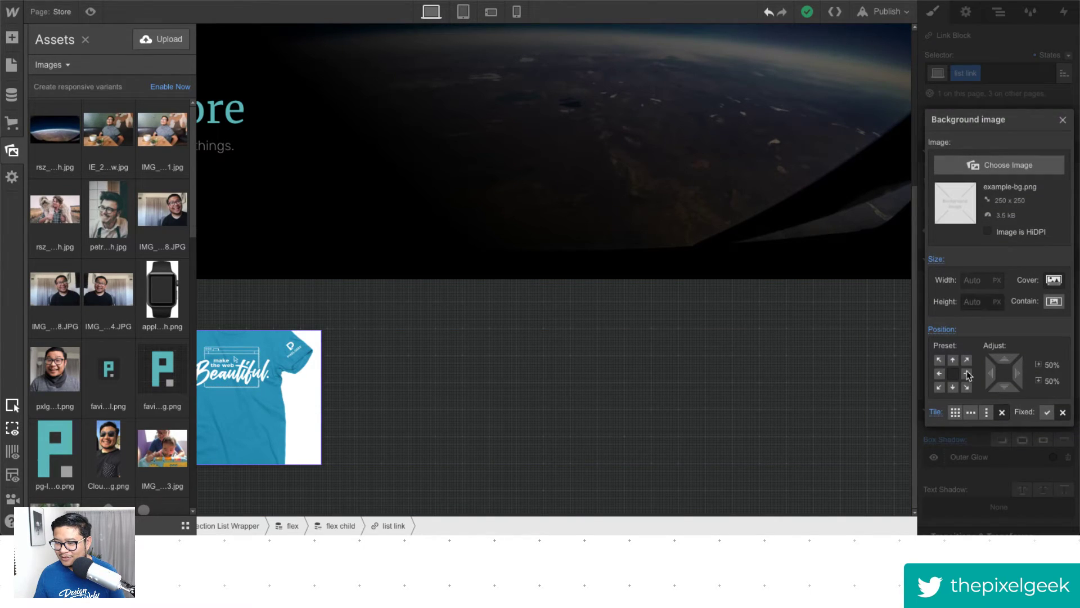
{"action": "left_click", "coordinate": [955, 366]}
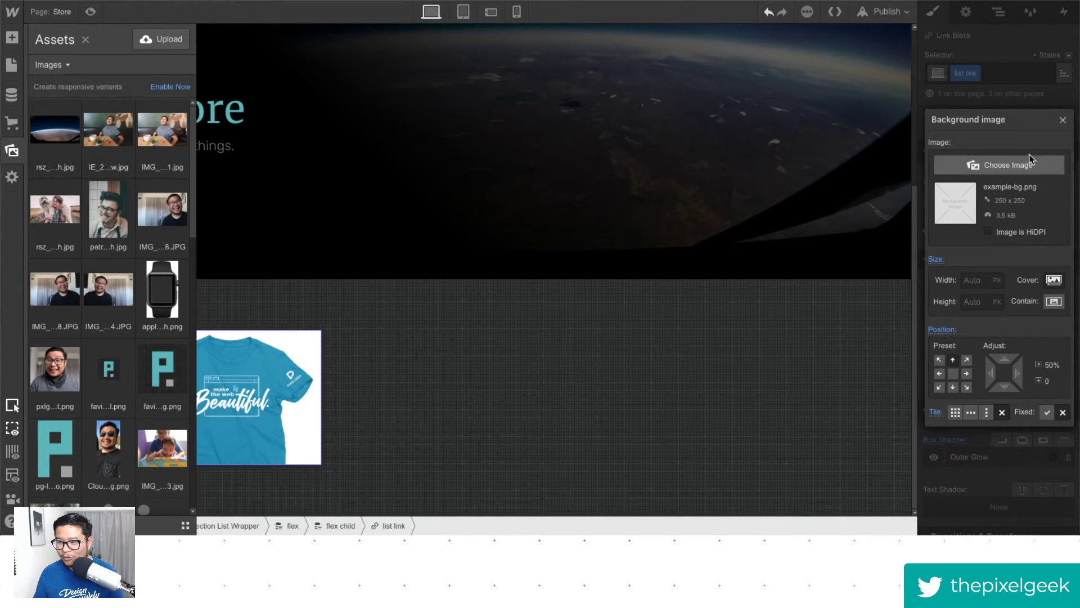
{"action": "left_click", "coordinate": [1048, 99]}
{"action": "left_click", "coordinate": [699, 335]}
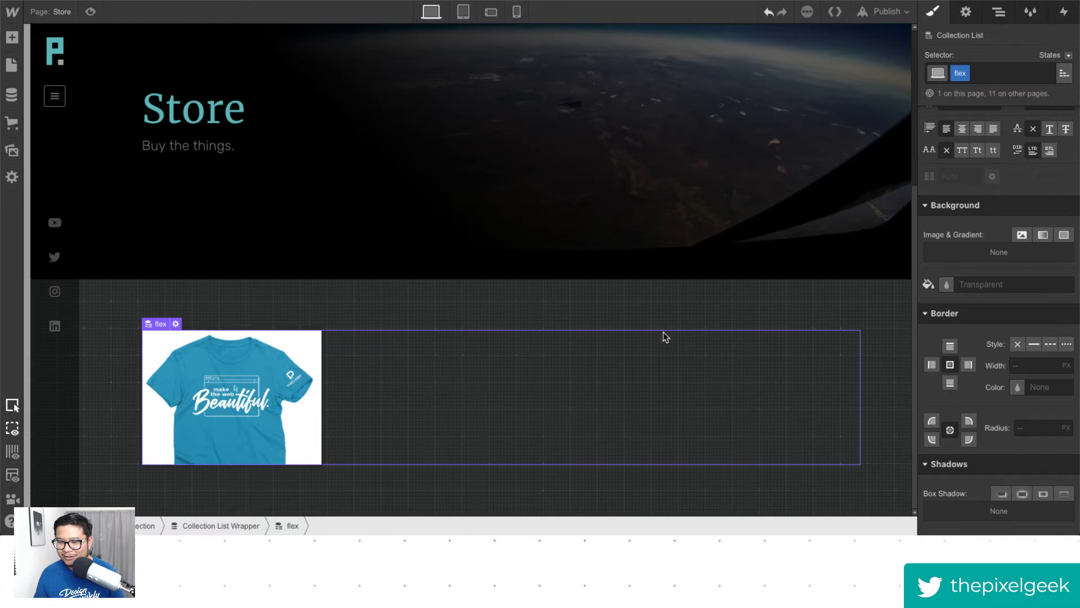
Round the T-shirt card's list link corners with a 3 px border radius.
{"action": "left_click", "coordinate": [276, 407]}
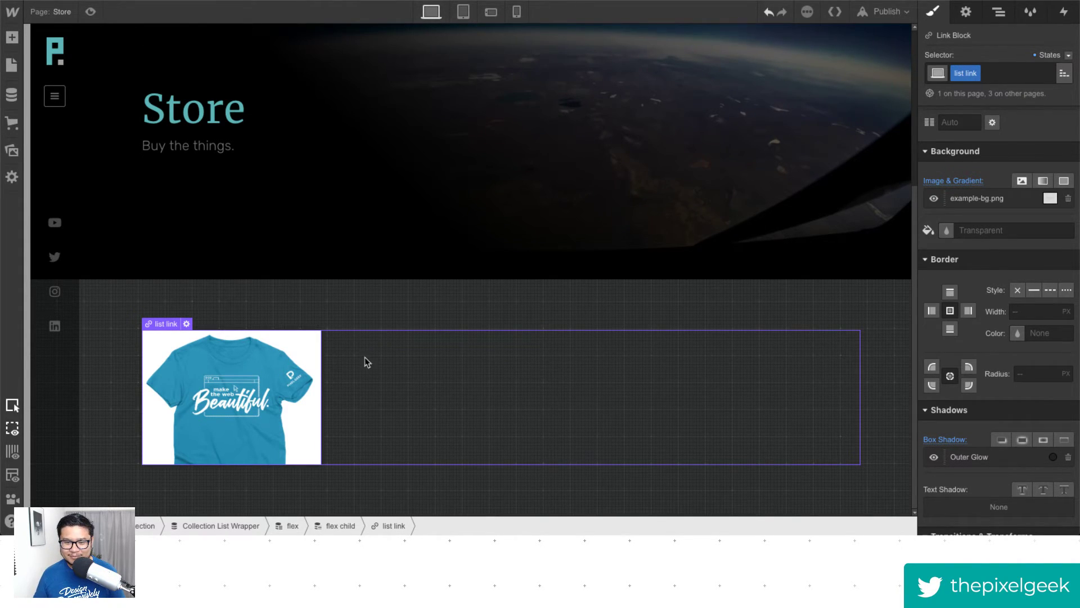
{"action": "left_click", "coordinate": [327, 295]}
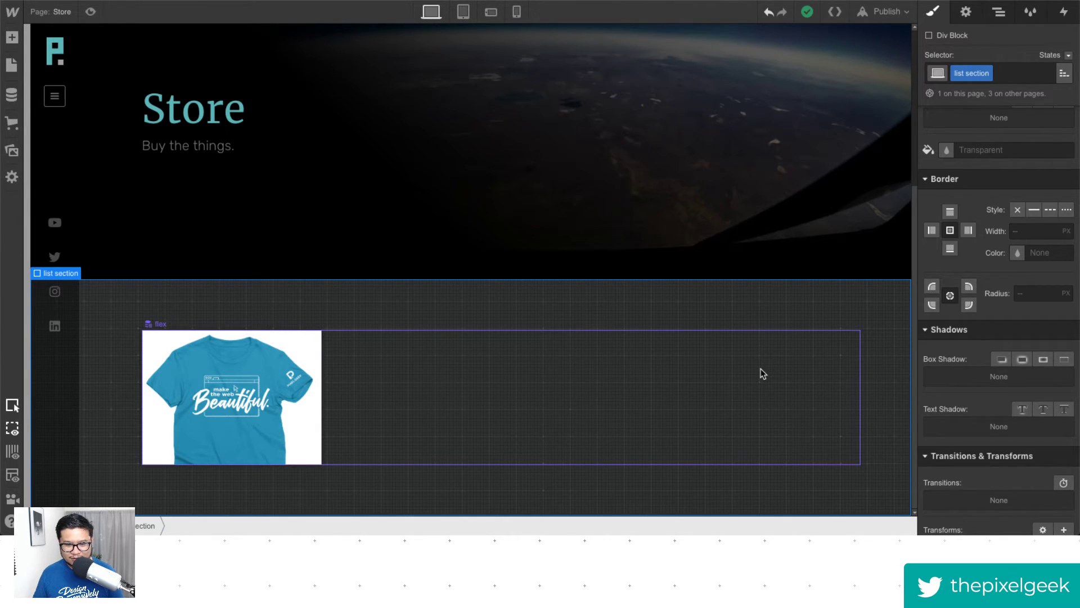
{"action": "left_click", "coordinate": [269, 389]}
{"action": "scroll", "coordinate": [1020, 224], "scroll_direction": "up", "scroll_amount": 3}
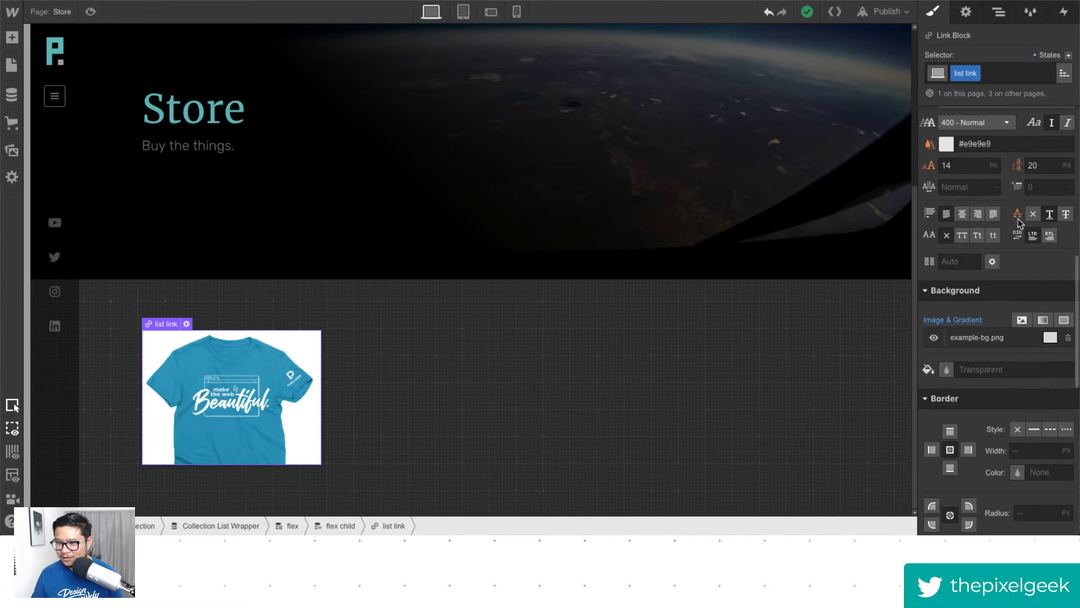
{"action": "scroll", "coordinate": [1019, 224], "scroll_direction": "up", "scroll_amount": 3}
{"action": "left_click", "coordinate": [999, 200]}
{"action": "scroll", "coordinate": [997, 349], "scroll_direction": "down", "scroll_amount": 5}
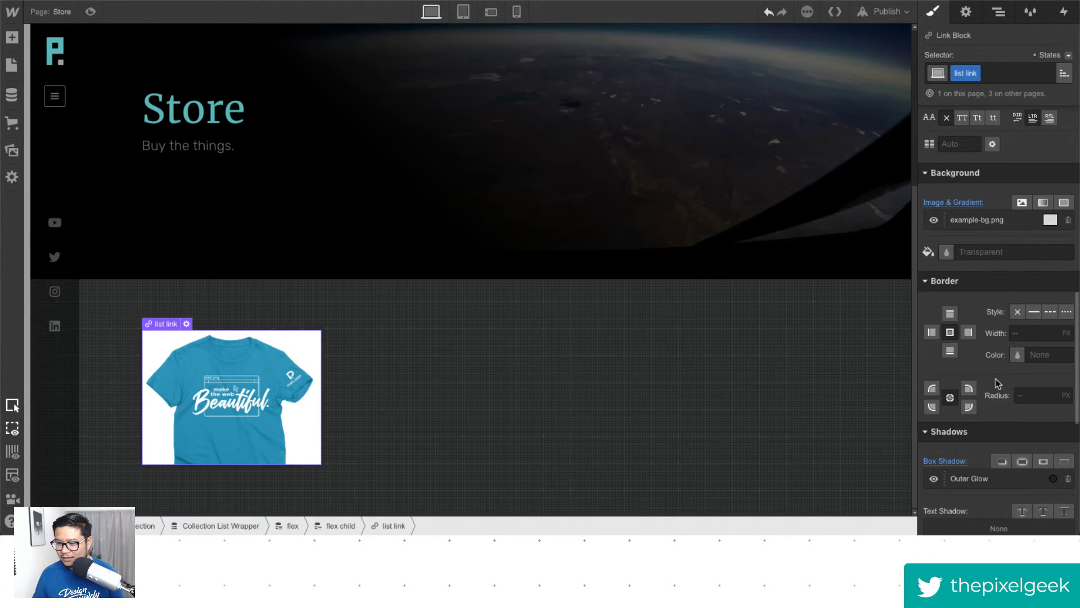
{"action": "left_click", "coordinate": [1024, 395]}
{"action": "type", "text": "3"}
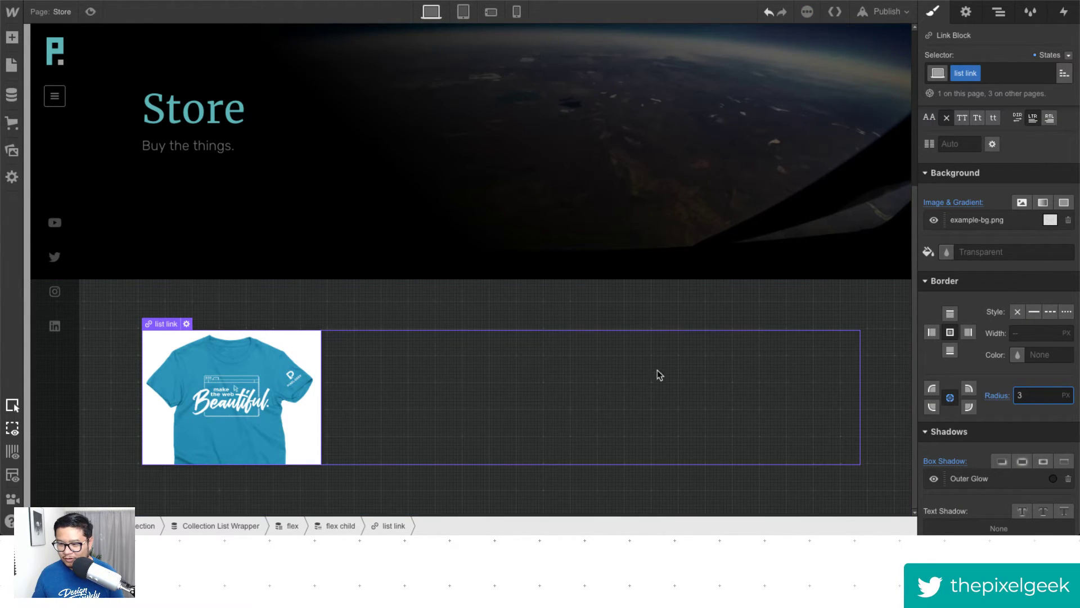
{"action": "left_click", "coordinate": [416, 315]}
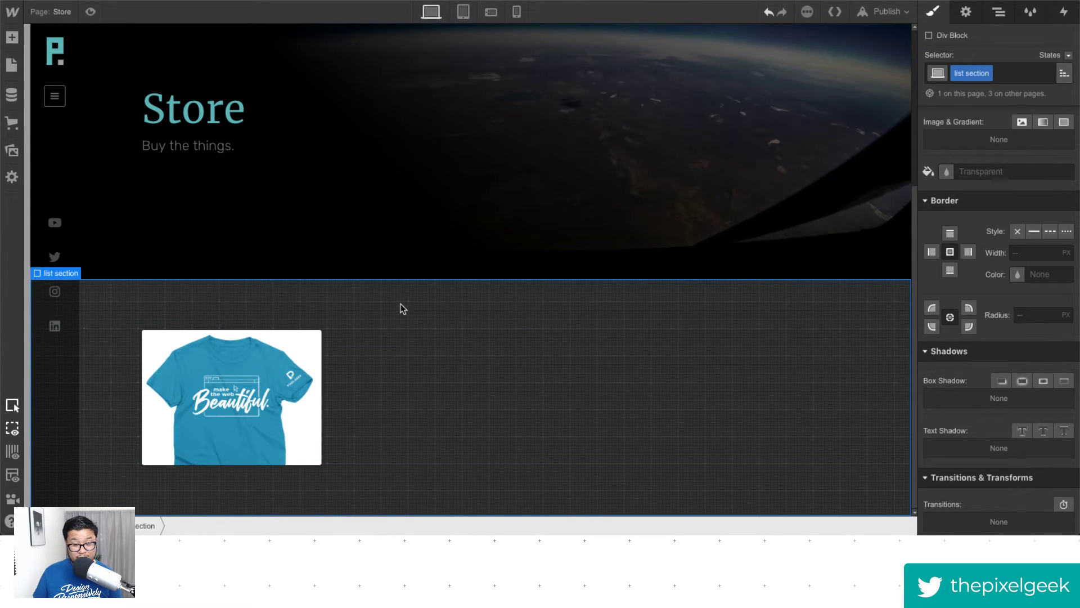
Add a Contrast filter at 200% to the T-shirt card's list link.
{"action": "left_click", "coordinate": [302, 384]}
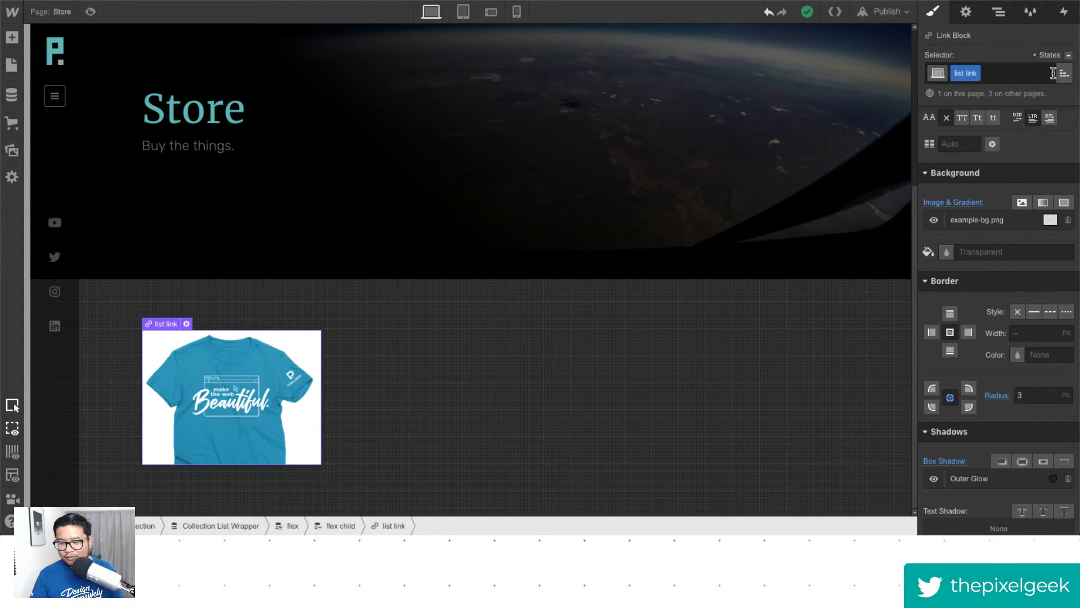
{"action": "scroll", "coordinate": [1009, 387], "scroll_direction": "down", "scroll_amount": 6}
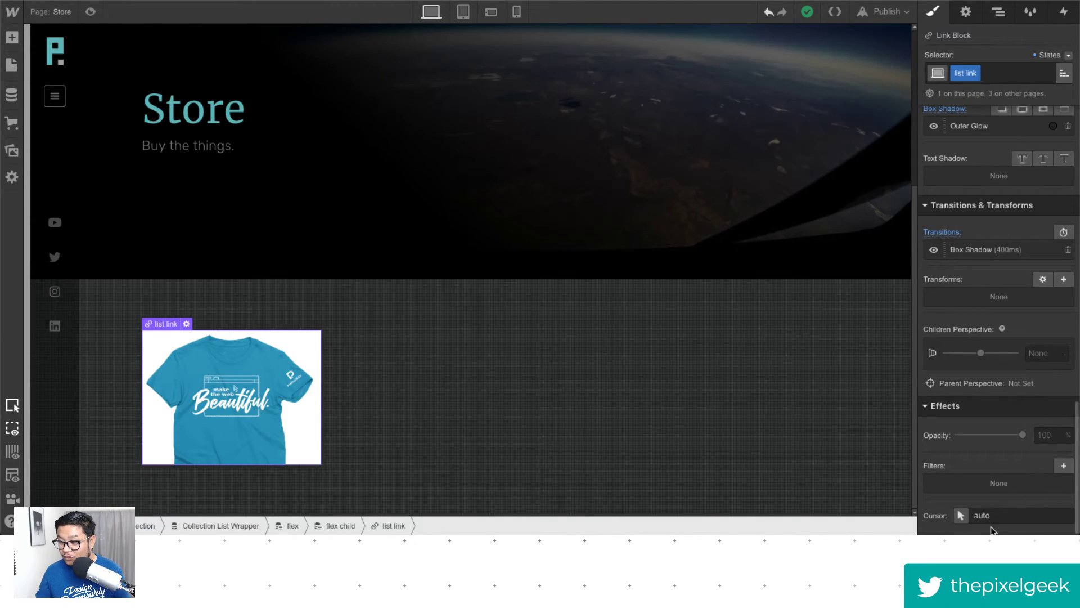
{"action": "left_click", "coordinate": [1063, 465]}
{"action": "left_click", "coordinate": [994, 398]}
{"action": "scroll", "coordinate": [1017, 448], "scroll_direction": "down", "scroll_amount": 2}
{"action": "scroll", "coordinate": [1017, 448], "scroll_direction": "up", "scroll_amount": 1}
{"action": "left_click", "coordinate": [1013, 434]}
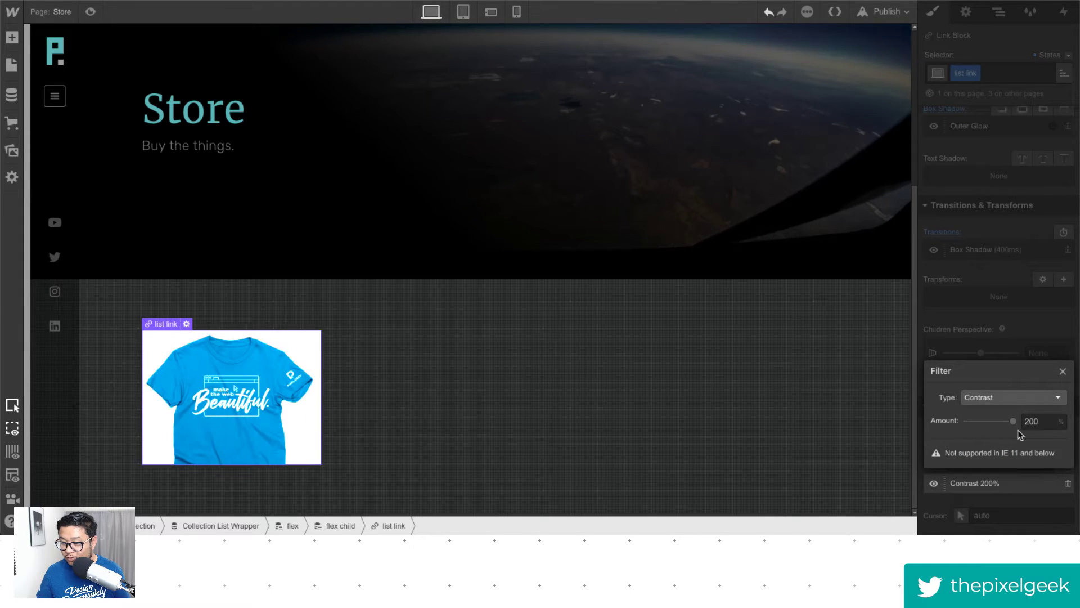
{"action": "mouse_move", "coordinate": [1011, 419]}
{"action": "left_mouse_down"}
{"action": "mouse_move", "coordinate": [909, 421]}
{"action": "mouse_move", "coordinate": [1029, 413]}
{"action": "left_mouse_up"}
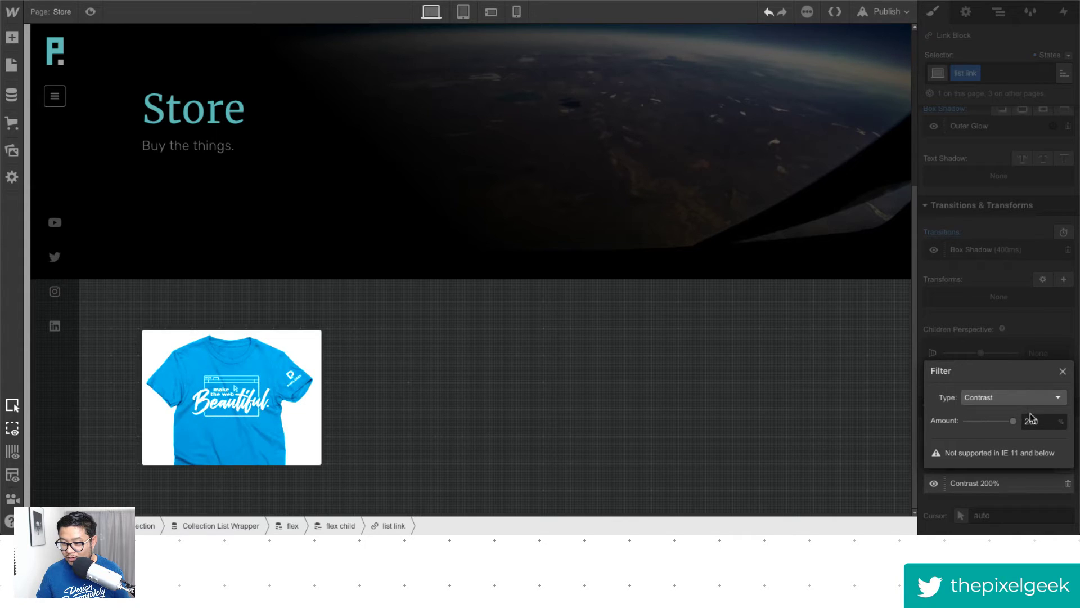
Change the list link's filter to Saturation with an amount of 0%.
{"action": "left_click", "coordinate": [1023, 398]}
{"action": "scroll", "coordinate": [1020, 471], "scroll_direction": "up", "scroll_amount": 3}
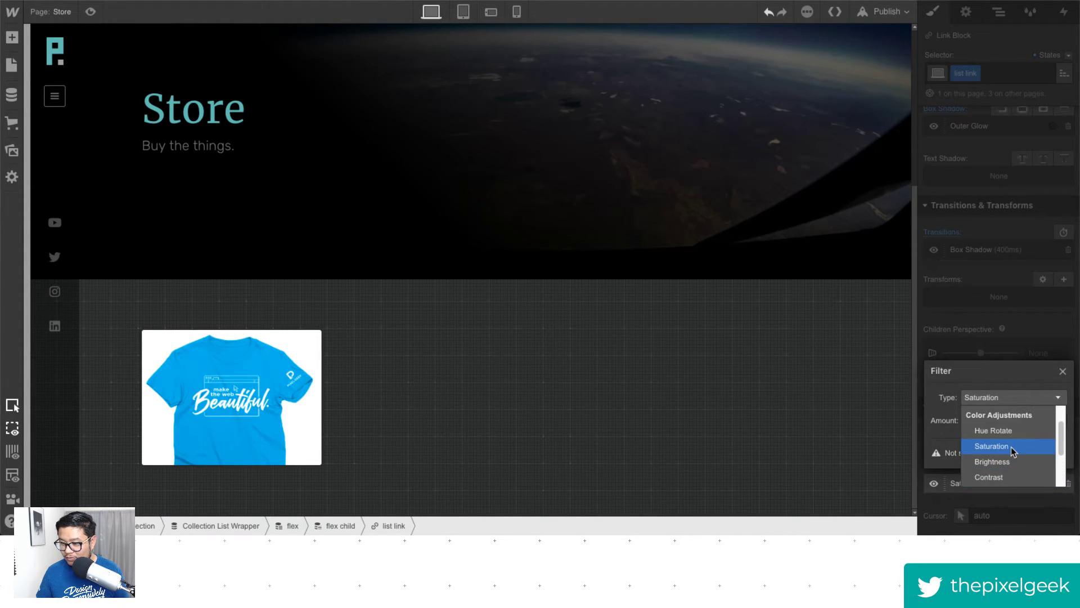
{"action": "left_click", "coordinate": [1013, 451]}
{"action": "left_click_drag", "start_coordinate": [1011, 421], "coordinate": [907, 426]}
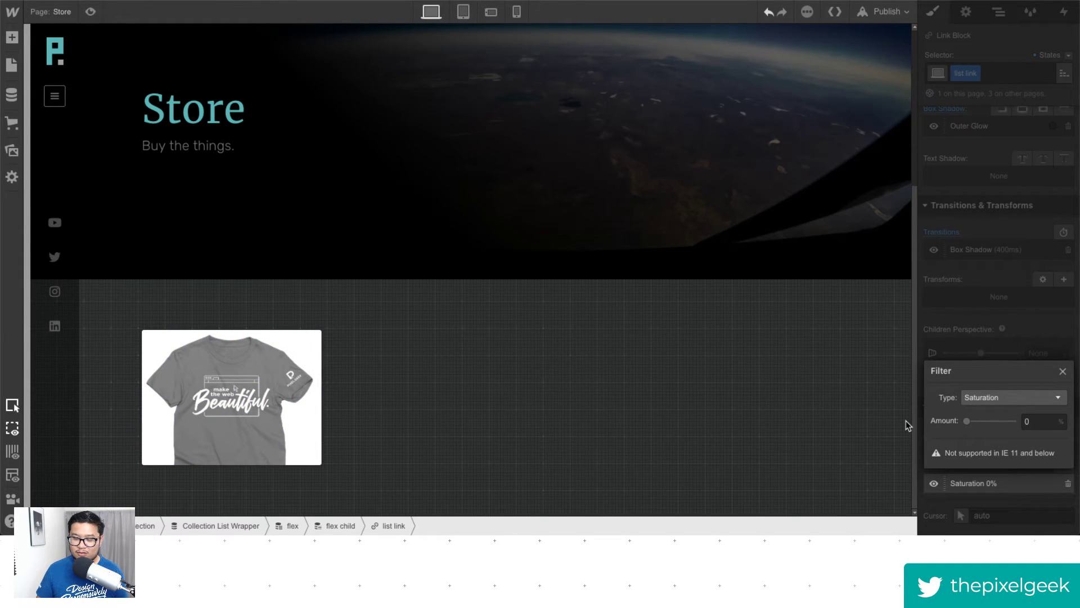
Try the Hue Rotate, Contrast and Grayscale filters on the list link, return to Saturation at 0%, and close the filter settings.
{"action": "left_click", "coordinate": [1034, 397]}
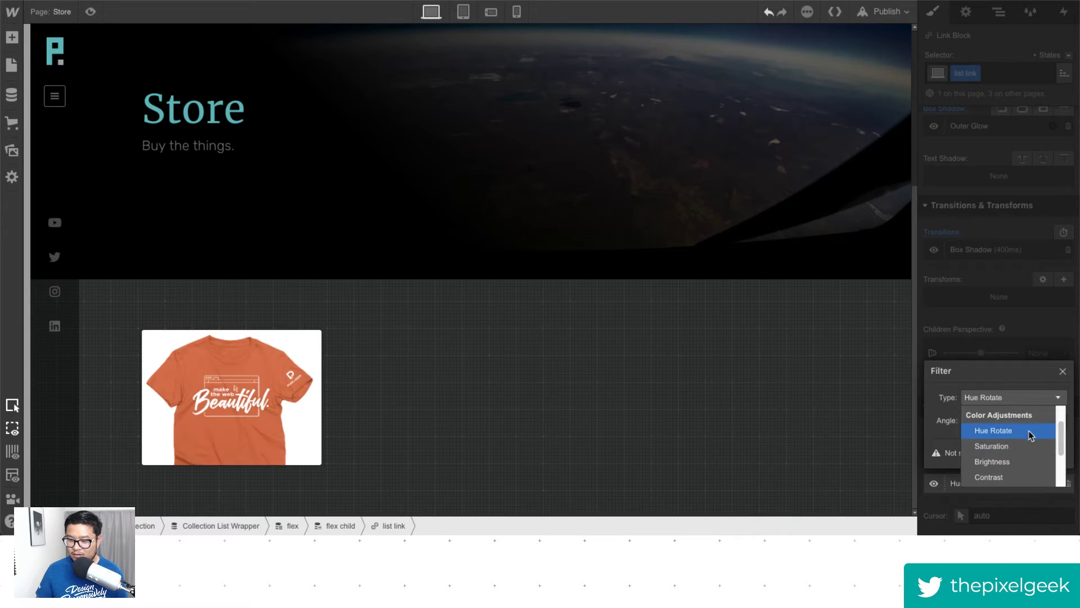
{"action": "scroll", "coordinate": [1024, 471], "scroll_direction": "up", "scroll_amount": 2}
{"action": "scroll", "coordinate": [1024, 471], "scroll_direction": "down", "scroll_amount": 6}
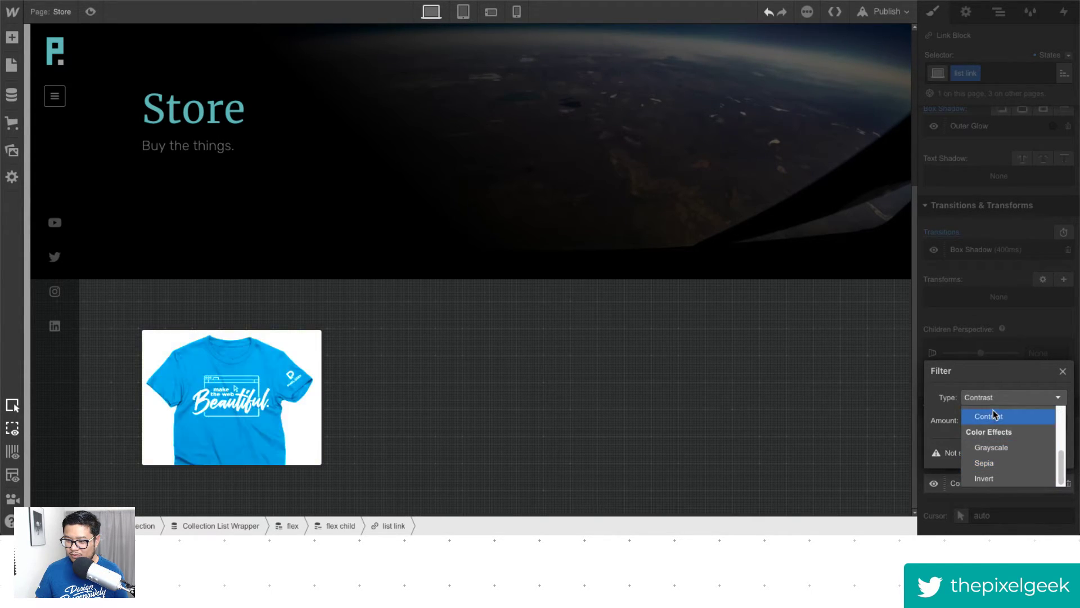
{"action": "scroll", "coordinate": [1025, 454], "scroll_direction": "up", "scroll_amount": 2}
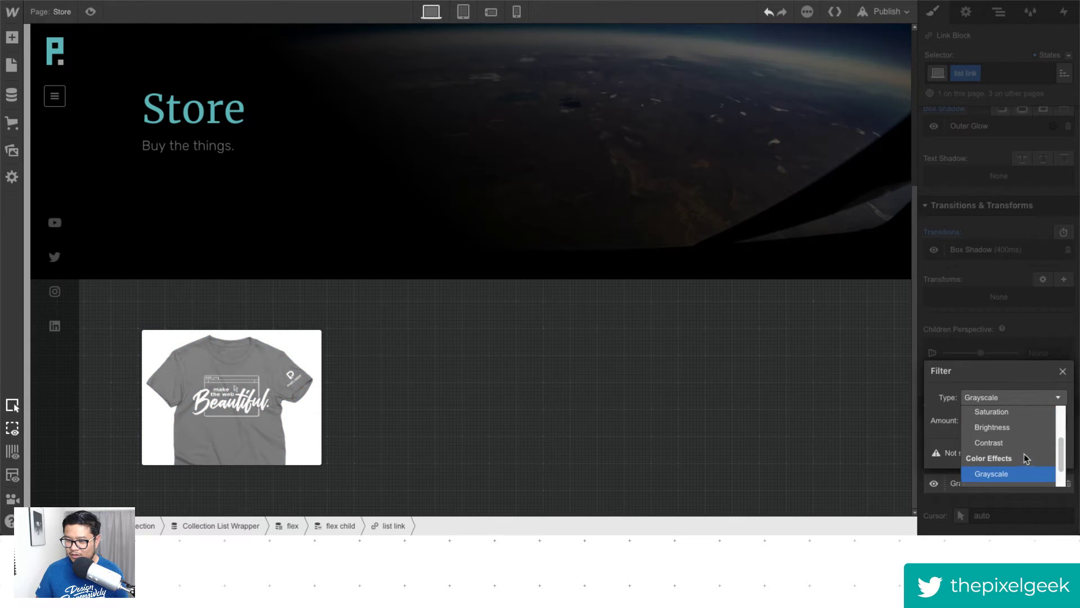
{"action": "left_click", "coordinate": [1001, 413]}
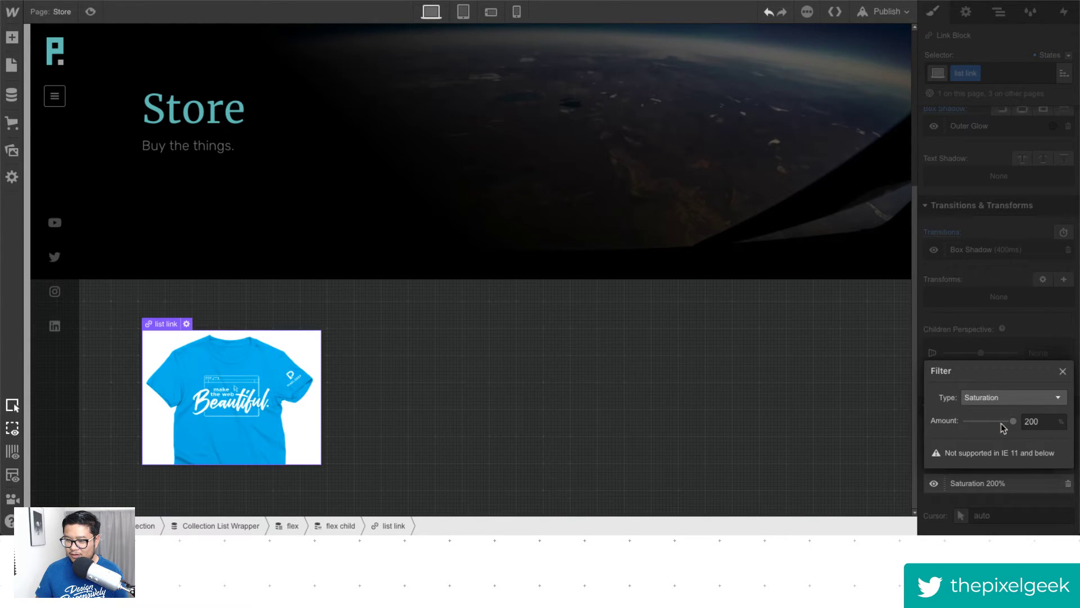
{"action": "left_click", "coordinate": [1040, 338]}
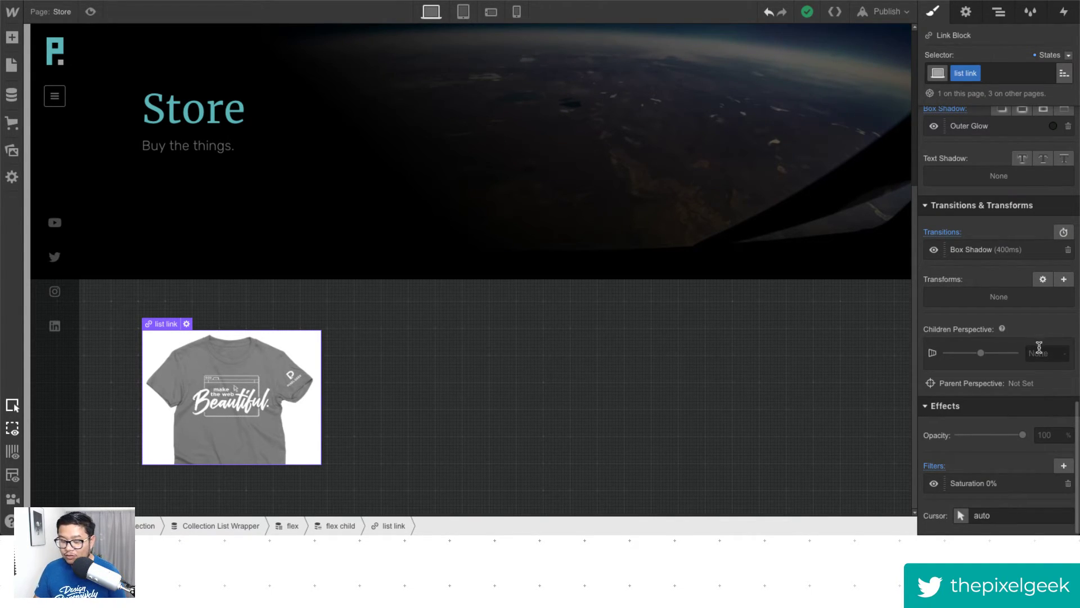
Hide the Saturation filter in the list link's Hover state and return to the None state.
{"action": "left_click", "coordinate": [1047, 51]}
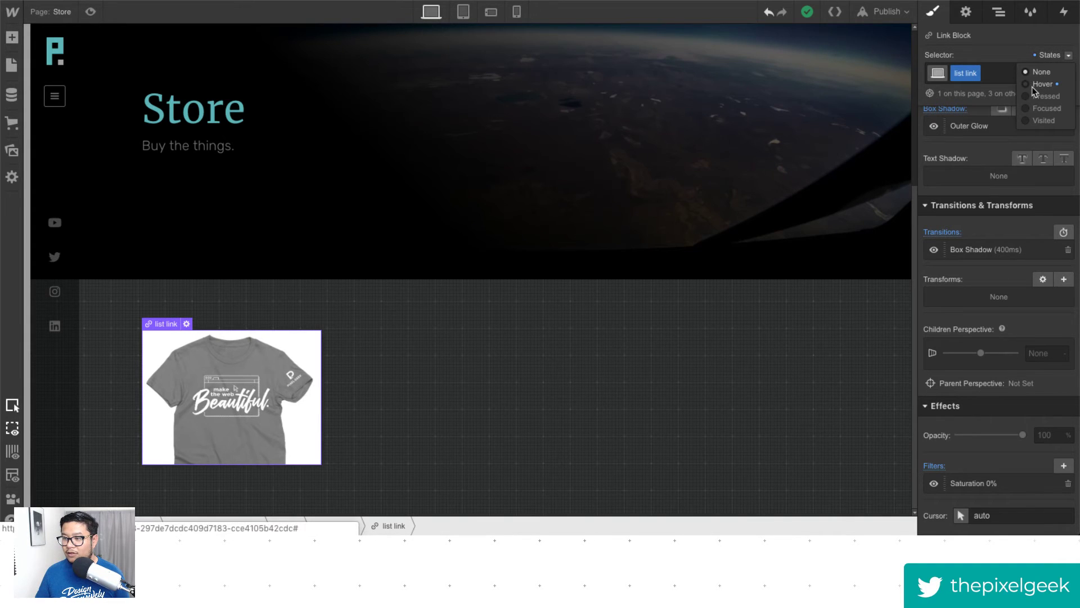
{"action": "left_click", "coordinate": [1041, 86]}
{"action": "left_click", "coordinate": [935, 484]}
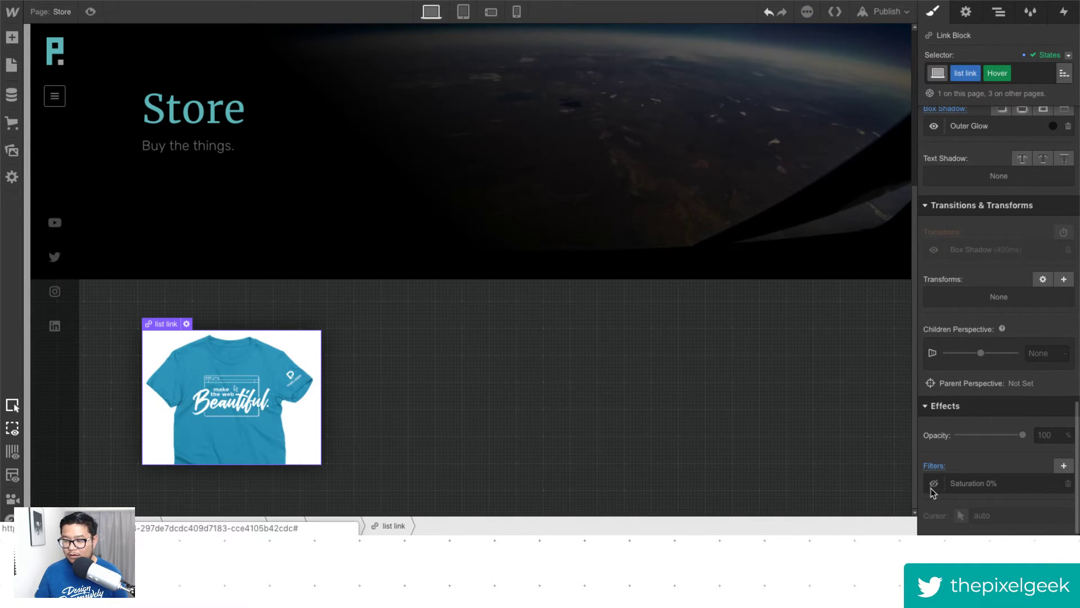
{"action": "left_click", "coordinate": [1044, 55]}
{"action": "left_click", "coordinate": [1041, 72]}
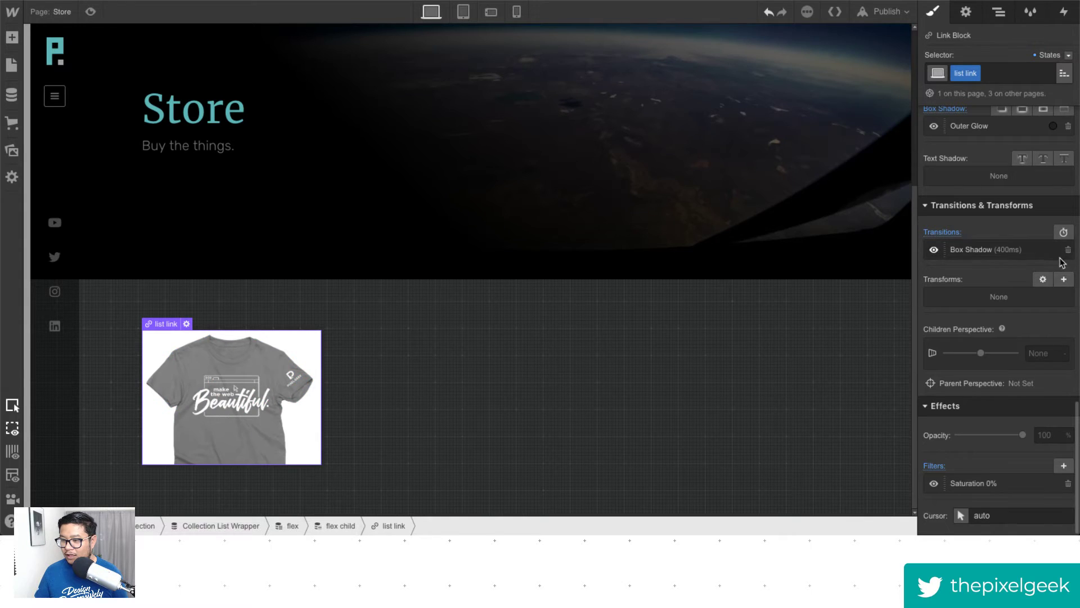
Add a Filter transition of 200 ms with ease easing to the list link.
{"action": "left_click", "coordinate": [1061, 235]}
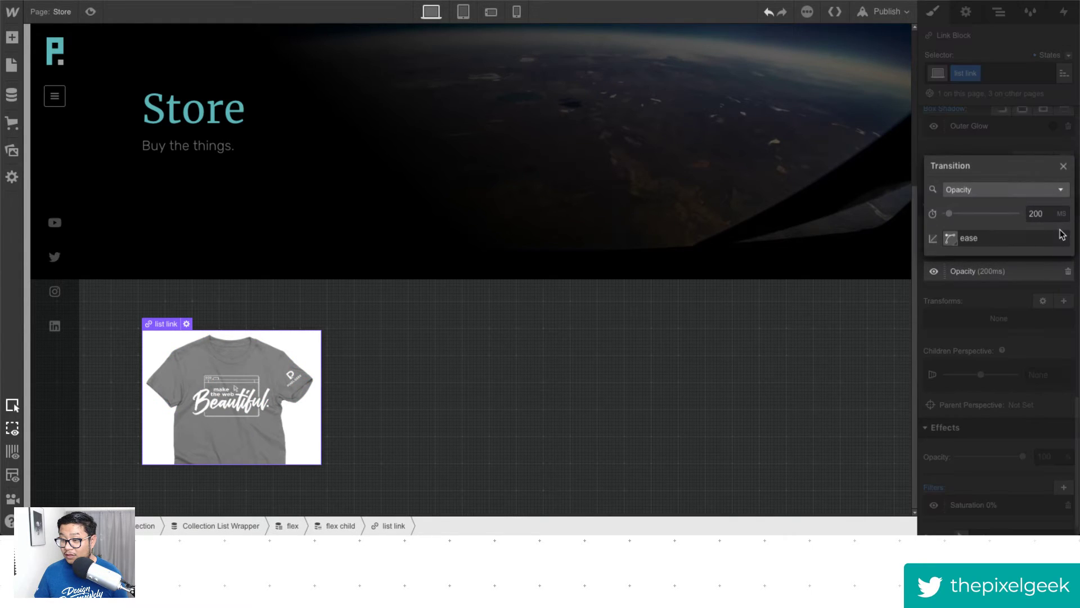
{"action": "left_click", "coordinate": [960, 191]}
{"action": "scroll", "coordinate": [1001, 248], "scroll_direction": "down", "scroll_amount": 1}
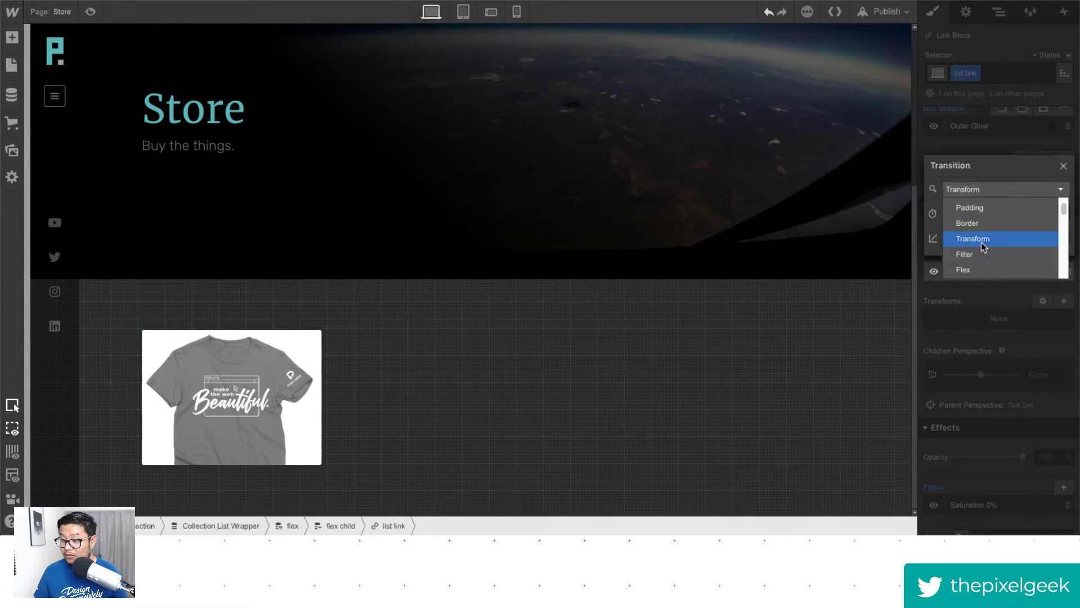
{"action": "left_click", "coordinate": [981, 242]}
{"action": "left_click", "coordinate": [993, 193]}
{"action": "left_click", "coordinate": [981, 255]}
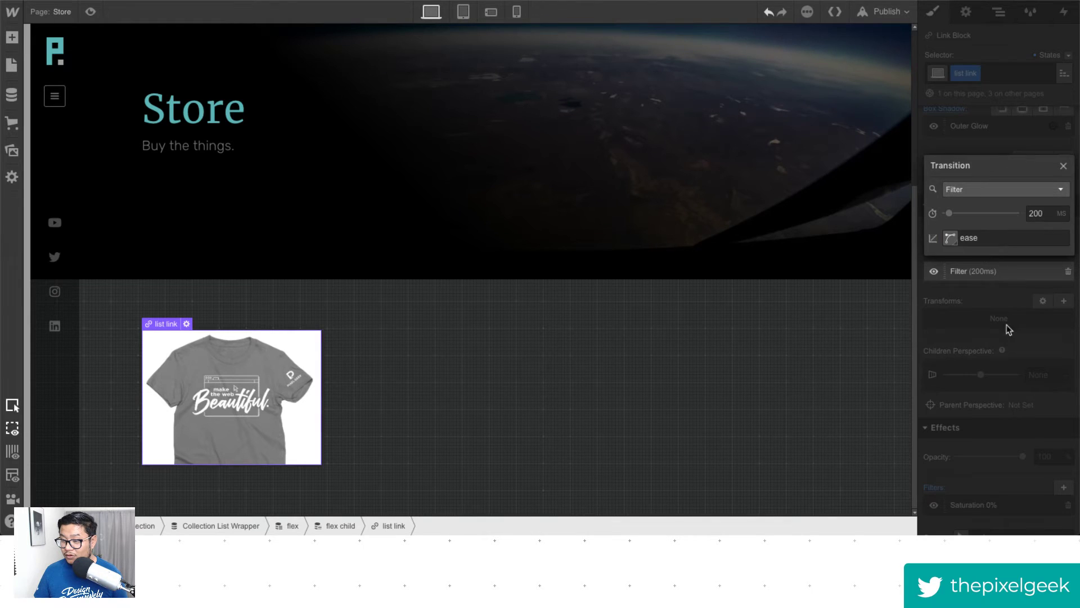
{"action": "left_click", "coordinate": [997, 333]}
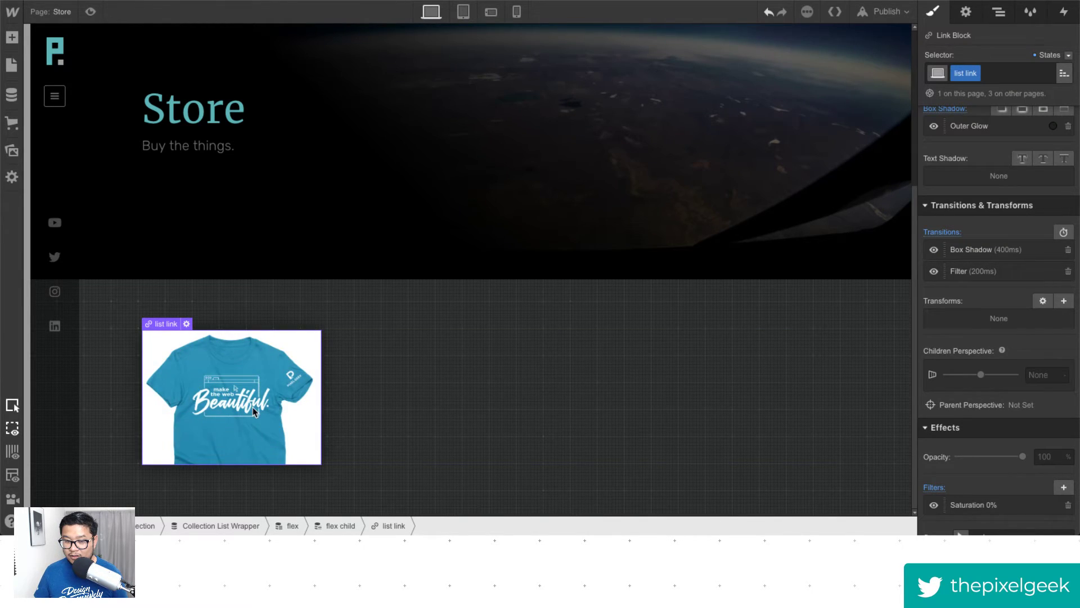
Preview the Store page, follow the T-shirt card's link to its product page, and leave the preview.
{"action": "left_click", "coordinate": [91, 11]}
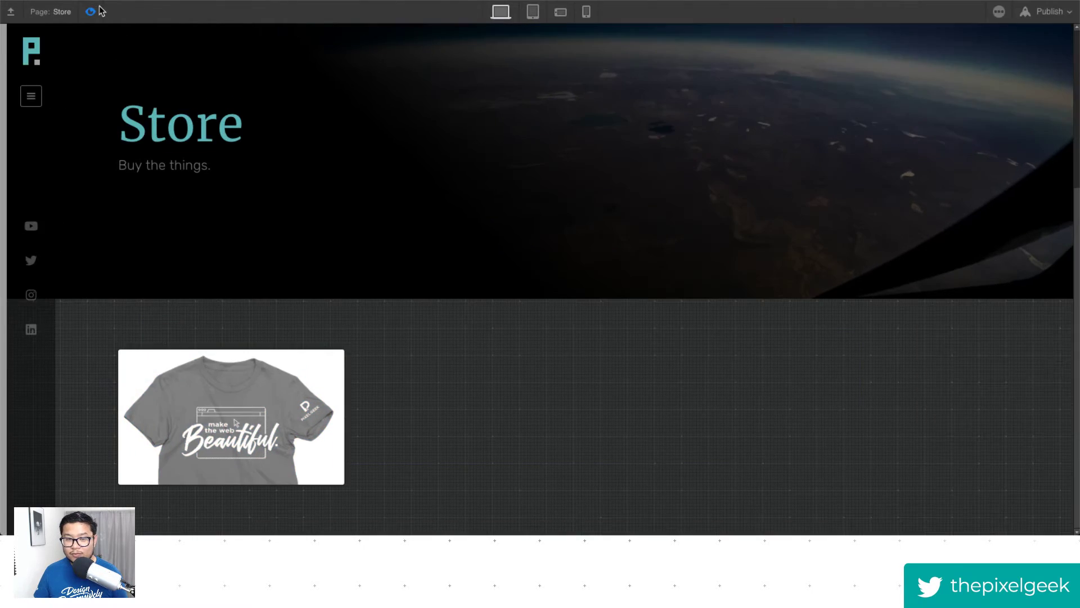
{"action": "left_click", "coordinate": [252, 424]}
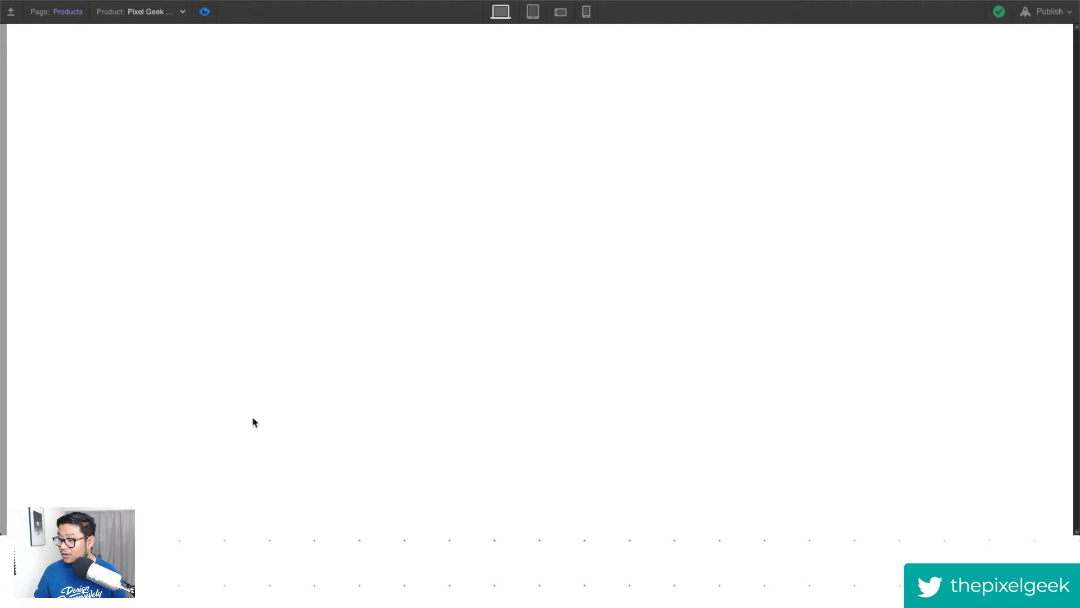
{"action": "left_click", "coordinate": [204, 12]}
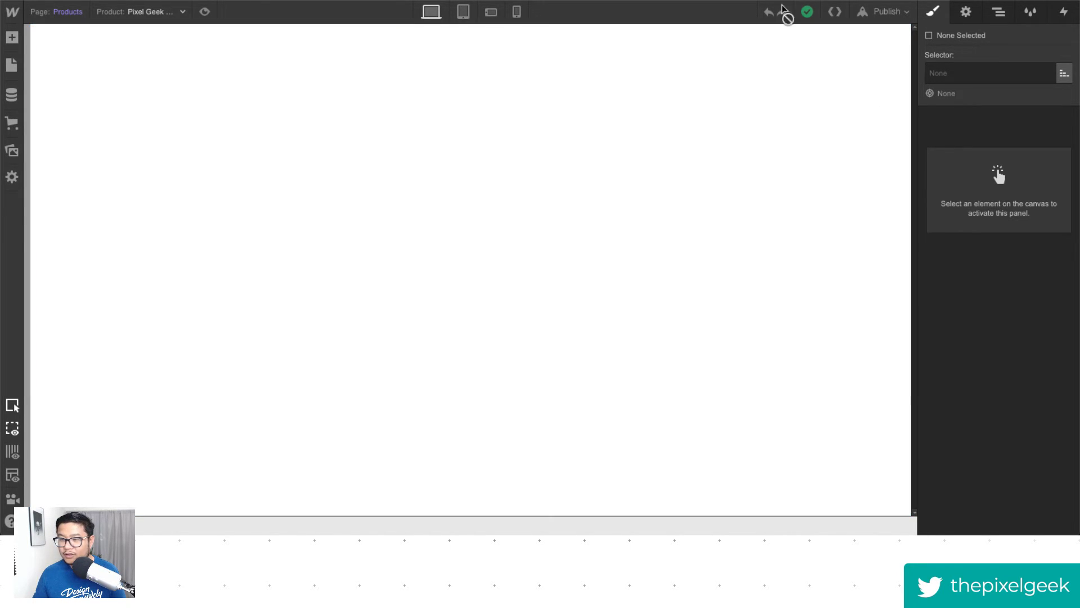
Return to the Store page and select the T-shirt card's list link.
{"action": "left_click", "coordinate": [524, 104]}
{"action": "left_click", "coordinate": [70, 12]}
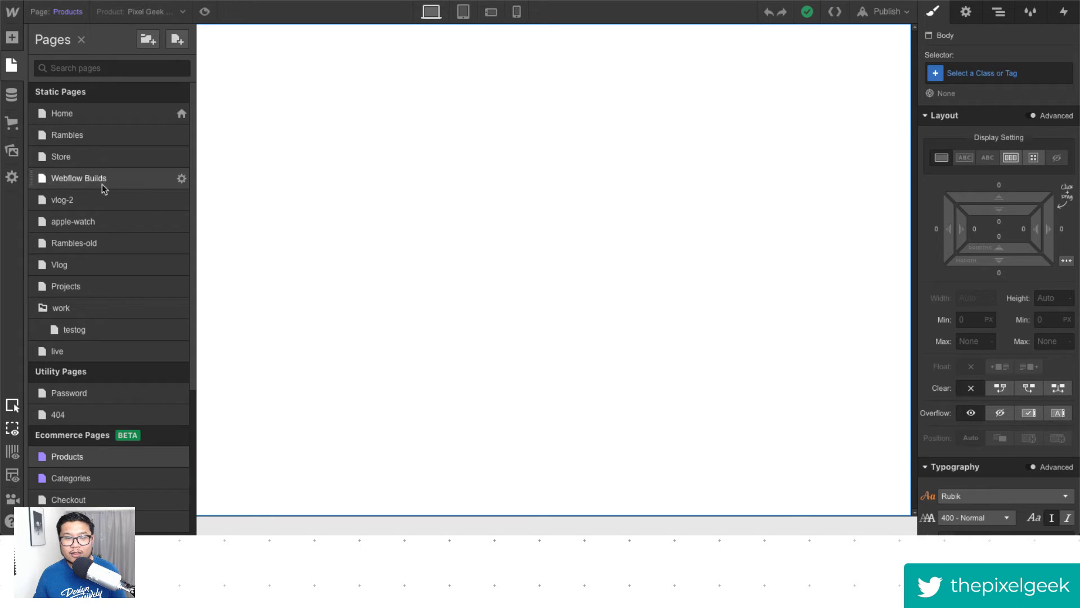
{"action": "left_click", "coordinate": [100, 157]}
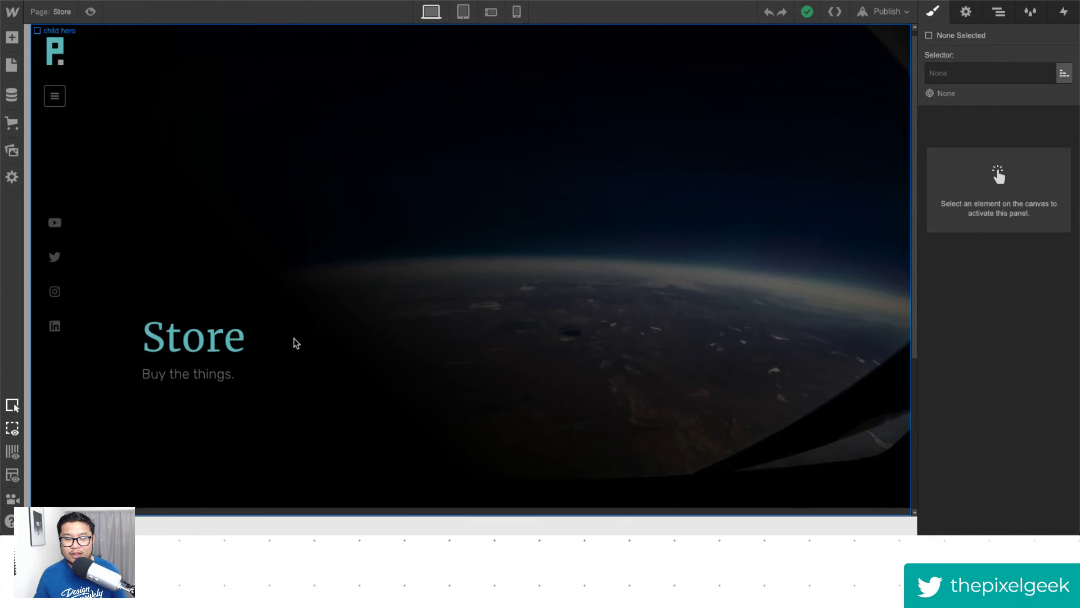
{"action": "scroll", "coordinate": [294, 339], "scroll_direction": "down", "scroll_amount": 5}
{"action": "left_click", "coordinate": [64, 14]}
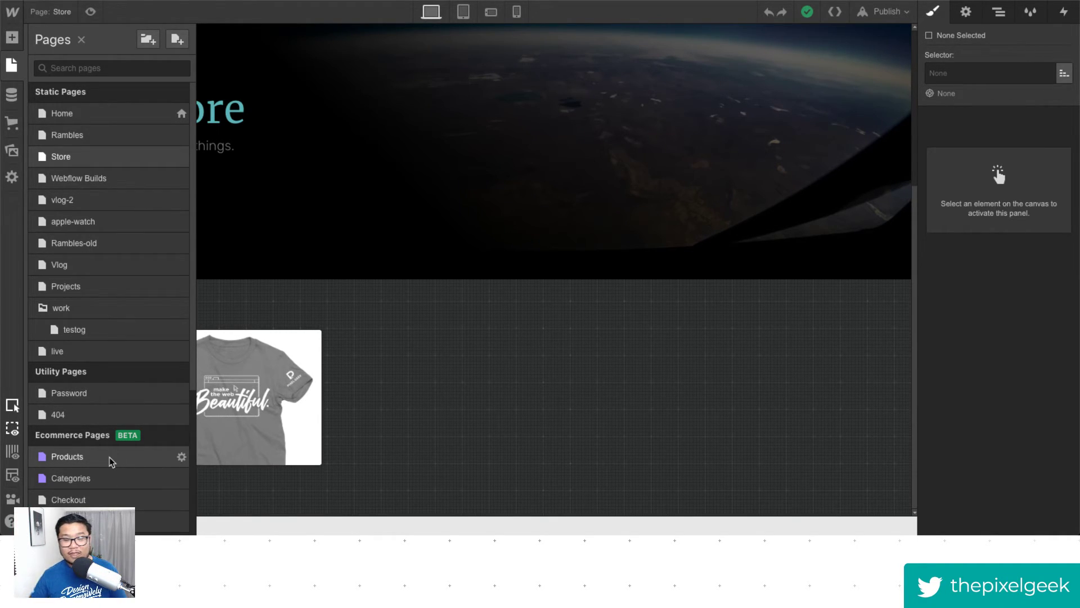
{"action": "left_click", "coordinate": [296, 433]}
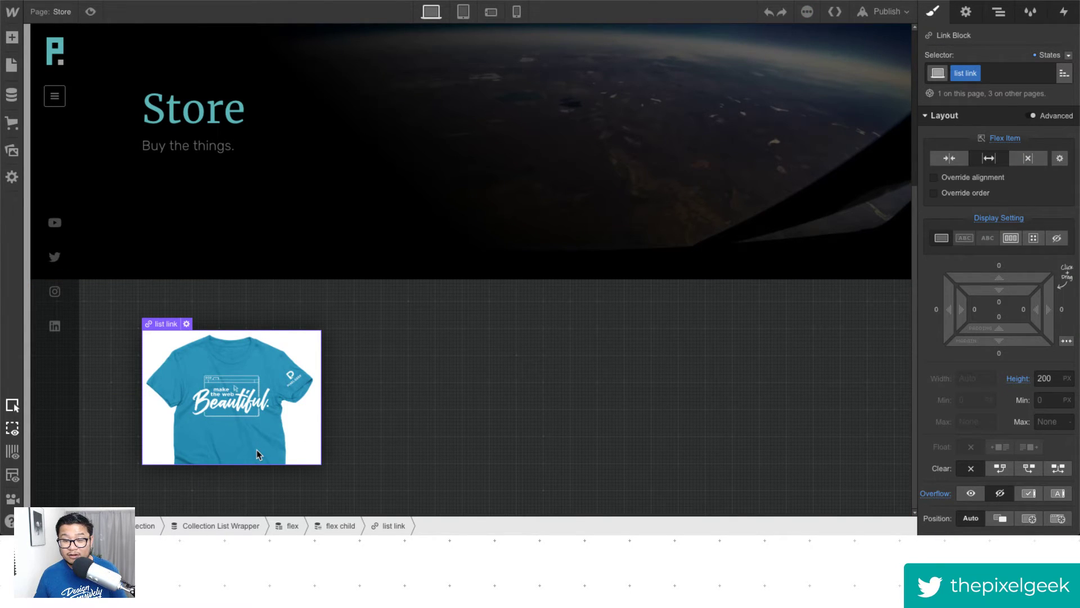
Open the Products template from the site's Ecommerce pages.
{"action": "left_click", "coordinate": [55, 17]}
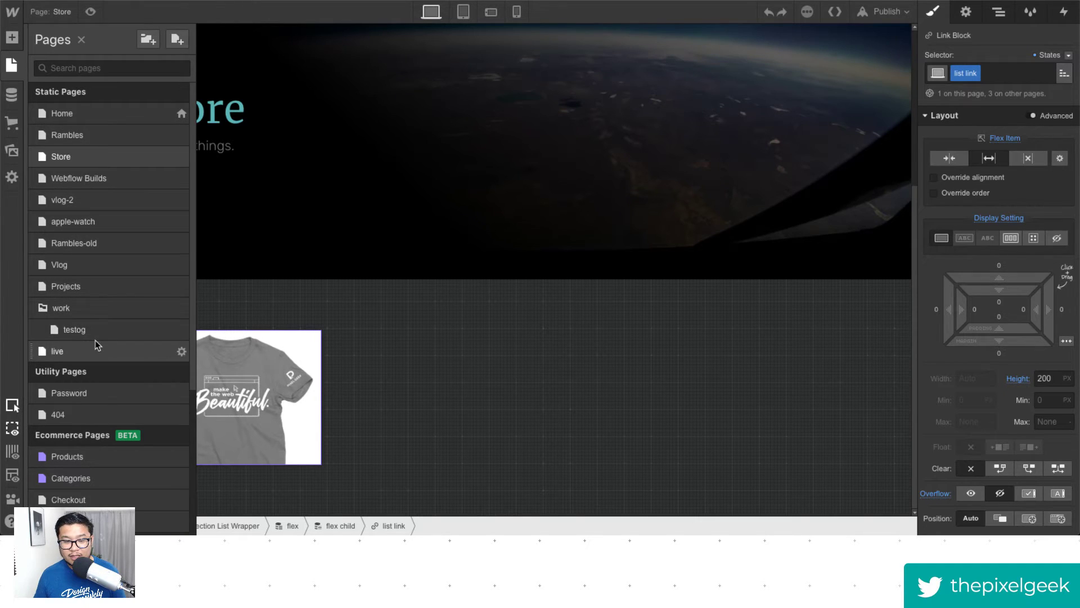
{"action": "scroll", "coordinate": [98, 349], "scroll_direction": "down", "scroll_amount": 3}
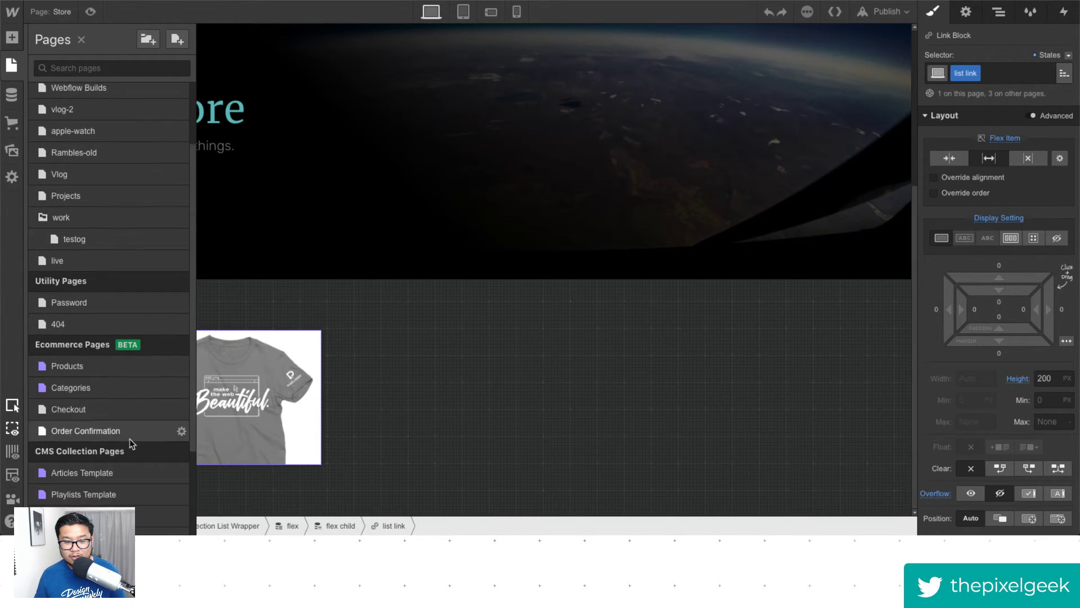
{"action": "scroll", "coordinate": [114, 416], "scroll_direction": "down", "scroll_amount": 4}
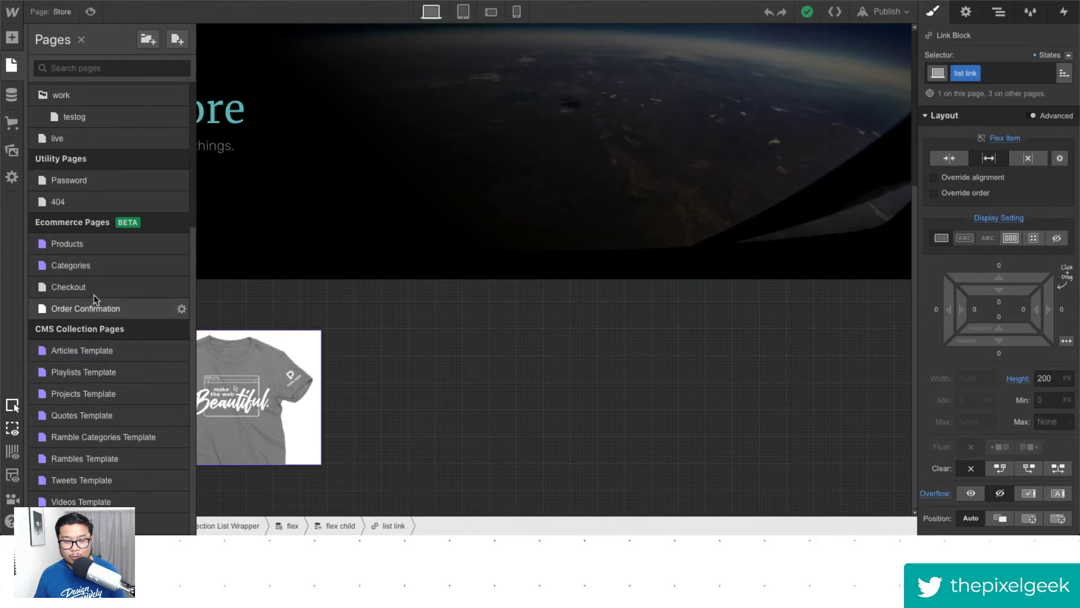
{"action": "mouse_move", "coordinate": [116, 225]}
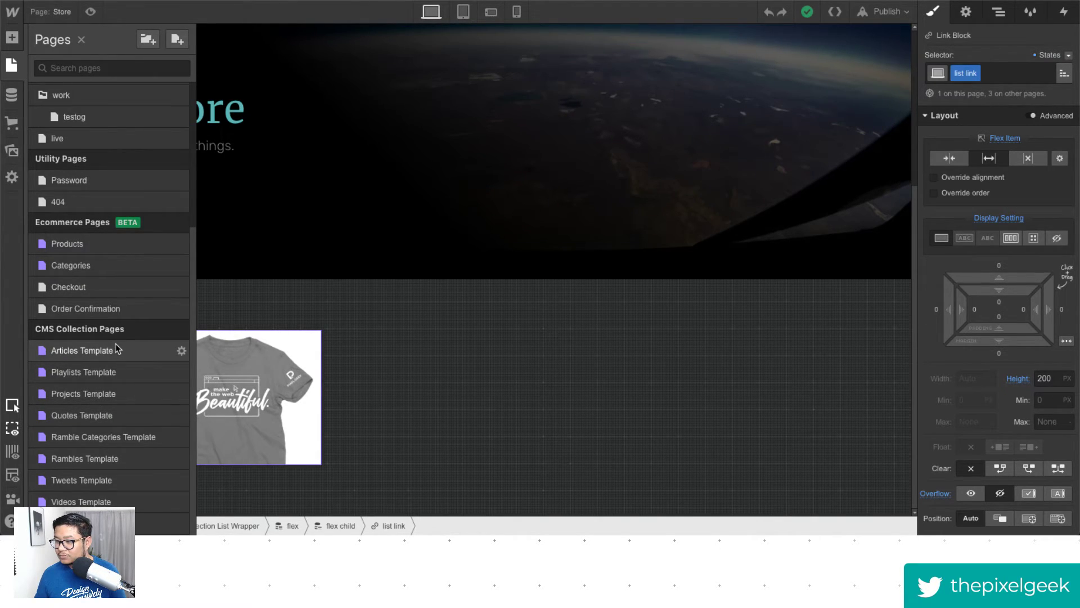
{"action": "left_click", "coordinate": [107, 248]}
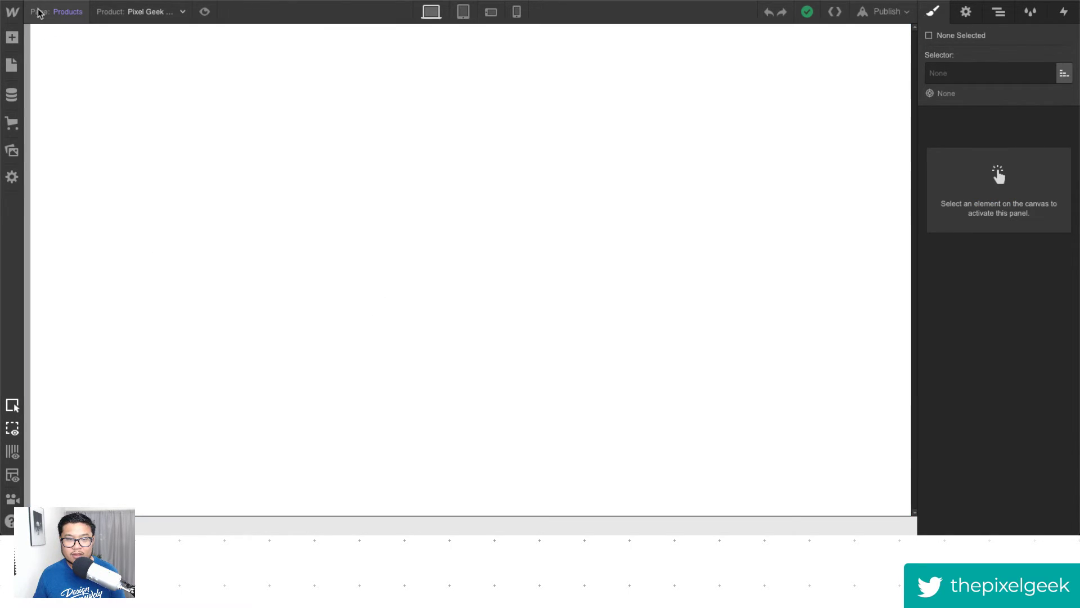
{"action": "left_click", "coordinate": [59, 13]}
Search the quick finder for "nav" and insert the nav symbol into the Body of the Products template.
{"action": "left_click", "coordinate": [403, 144]}
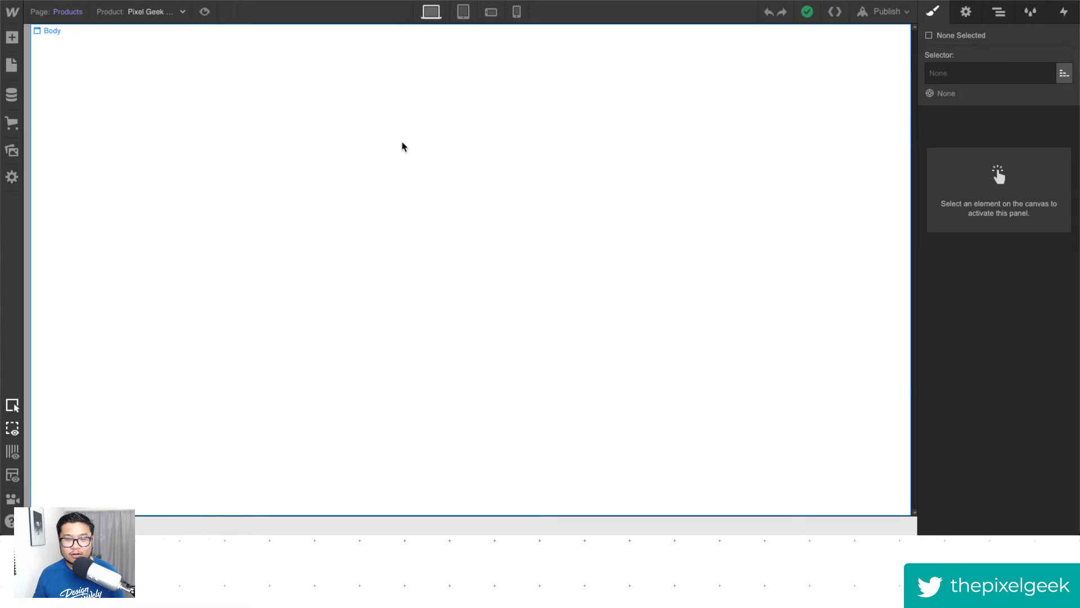
{"action": "key", "text": "ctrl+e"}
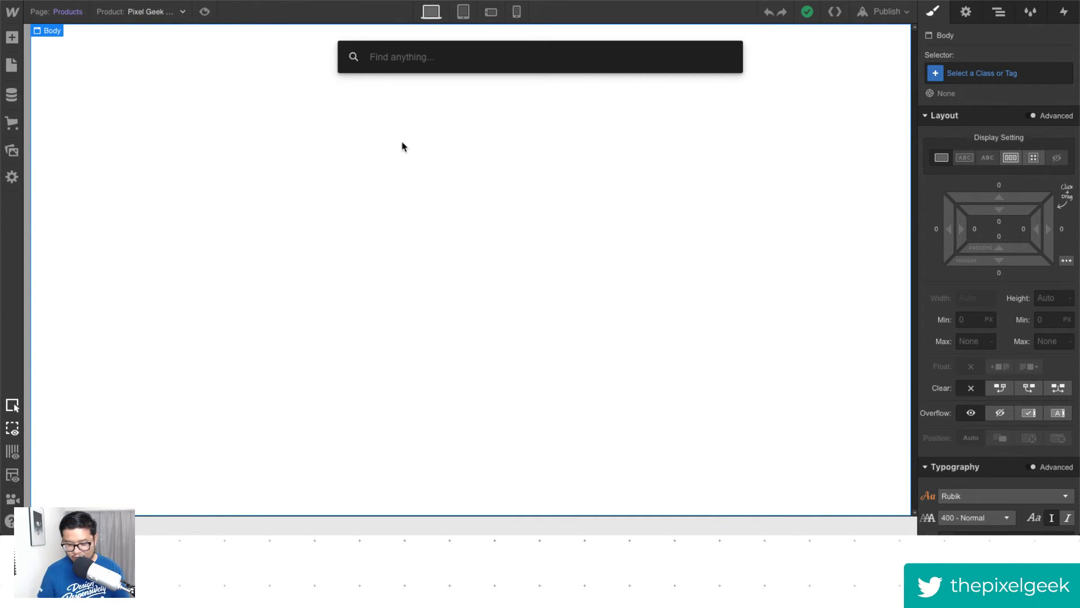
{"action": "type", "text": "nav"}
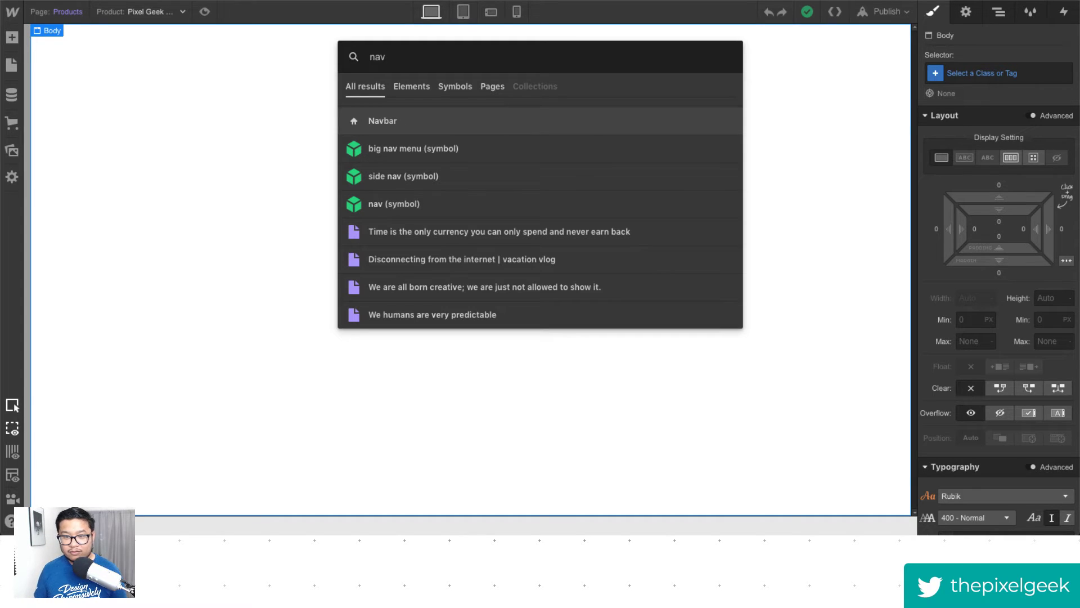
{"action": "key", "text": "Down"}
{"action": "key", "text": "Down"}
{"action": "key", "text": "Down"}
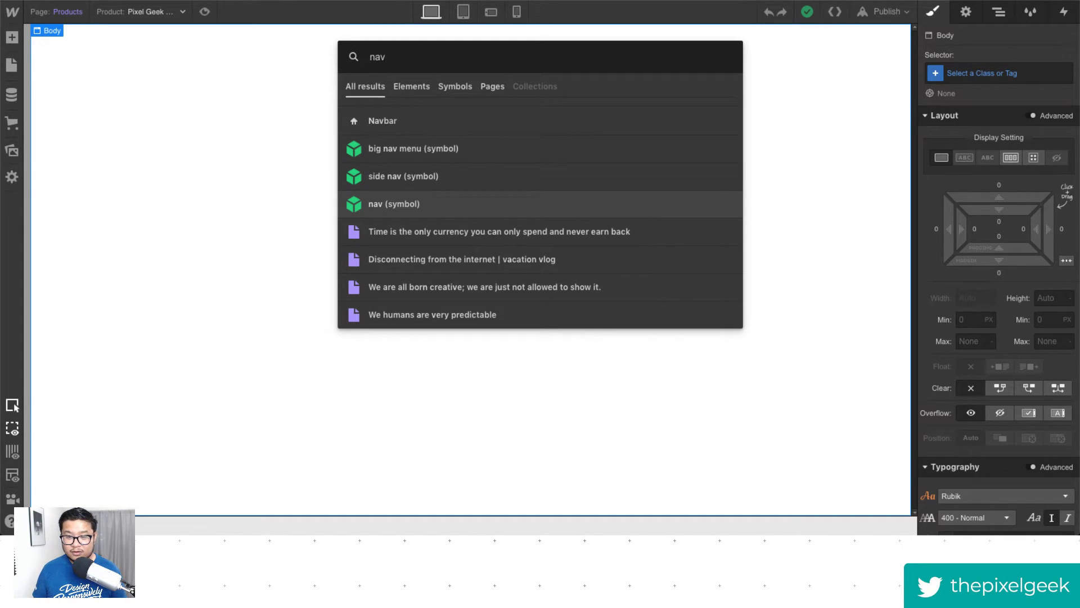
{"action": "key", "text": "Return"}
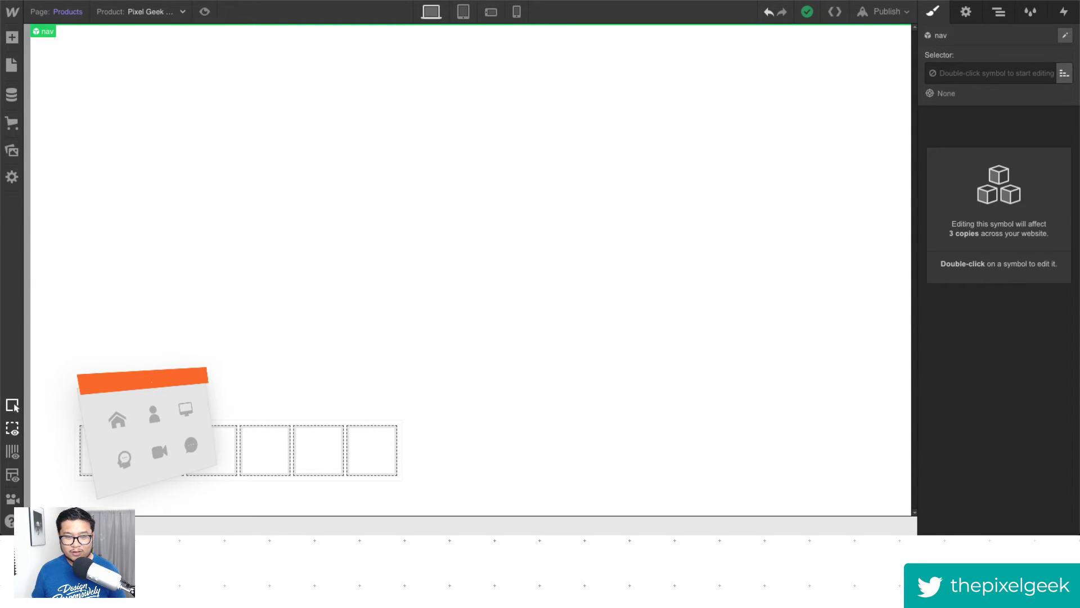
Preview the Products template, leave the preview, and delete the nav symbol from the Body.
{"action": "left_click", "coordinate": [204, 11]}
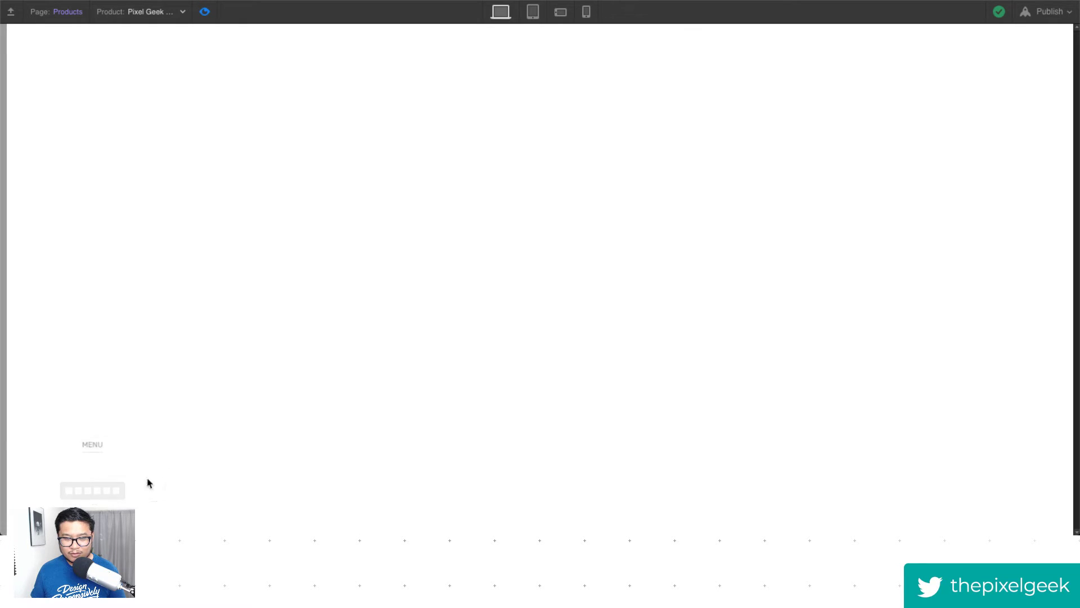
{"action": "left_click", "coordinate": [205, 11]}
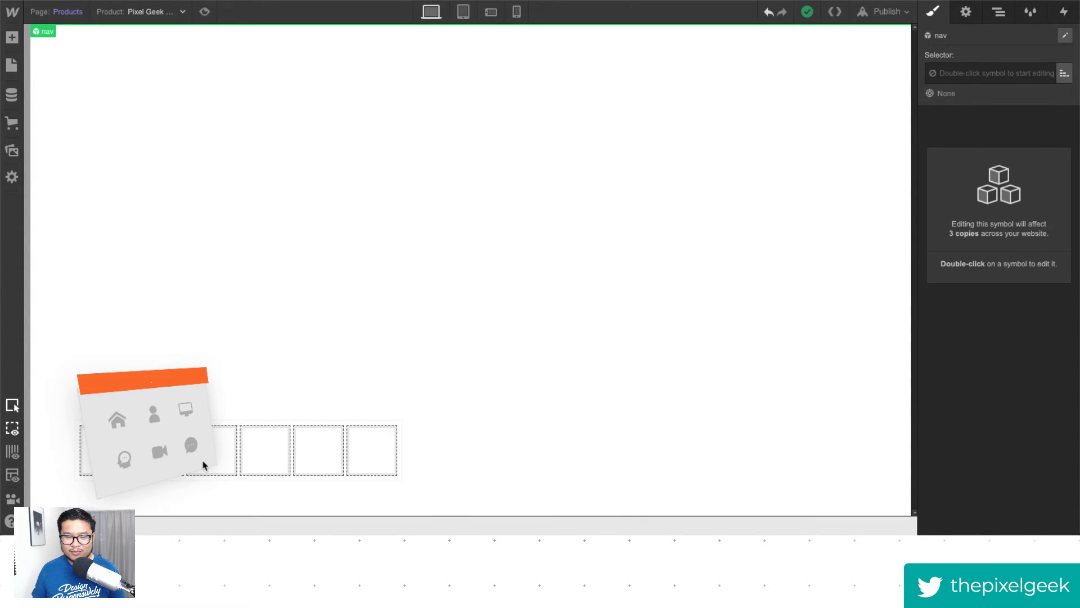
{"action": "left_click", "coordinate": [527, 250]}
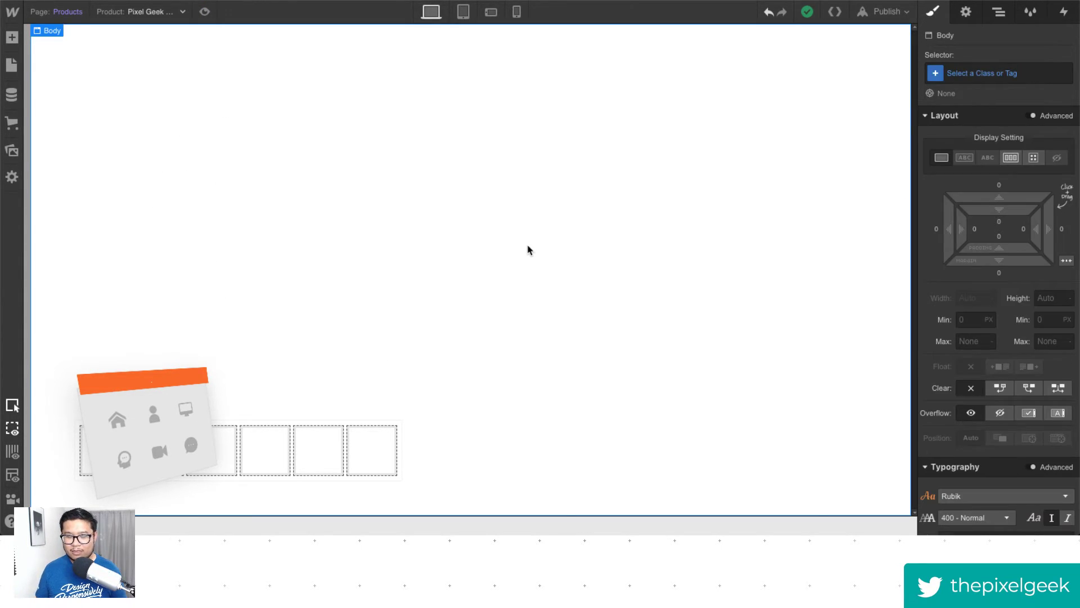
{"action": "left_click", "coordinate": [253, 447]}
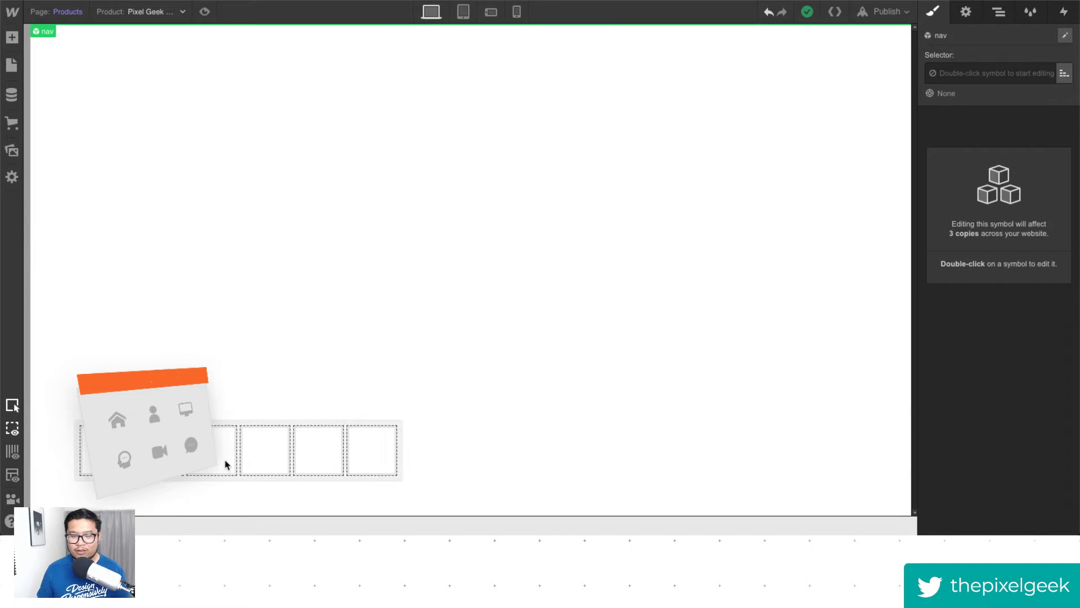
{"action": "key", "text": "Delete"}
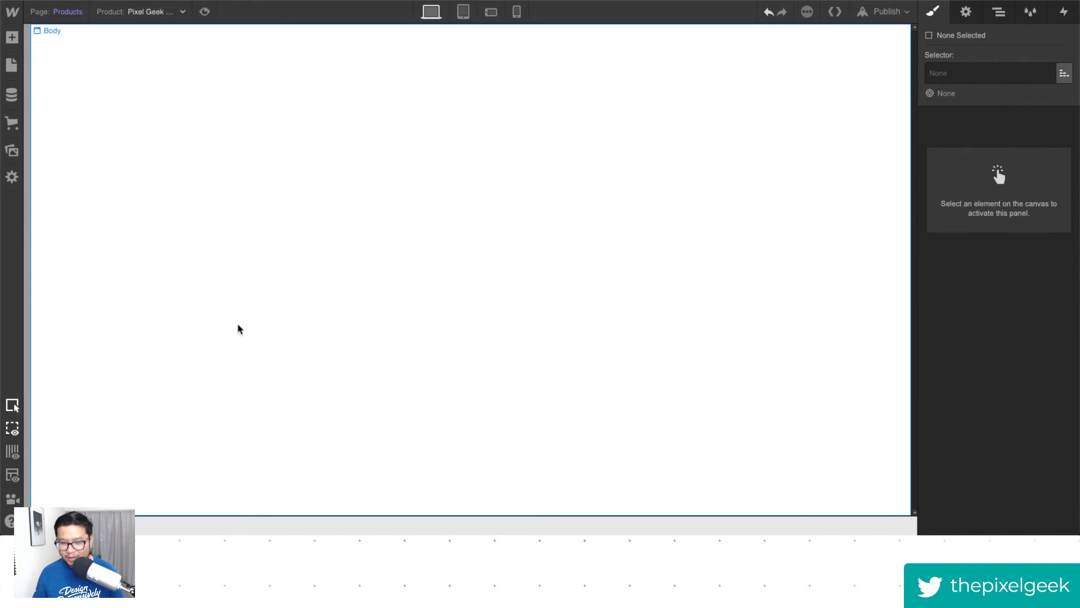
Try inserting the side nav symbol into the Body of the Products template and remove it.
{"action": "left_click", "coordinate": [237, 329]}
{"action": "key", "text": "super+e"}
{"action": "type", "text": "nav"}
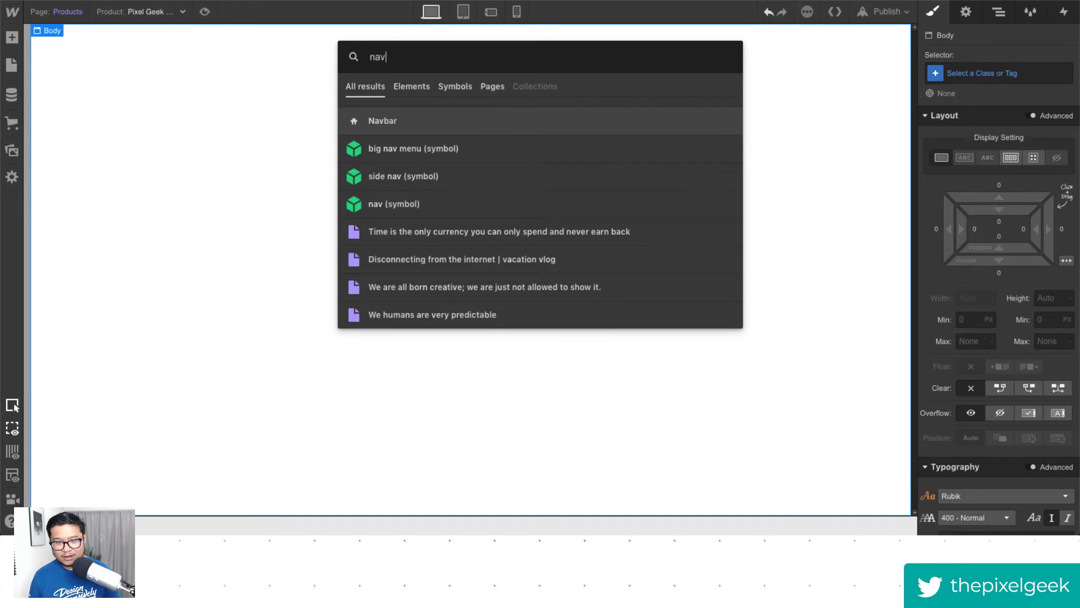
{"action": "key", "text": "Down"}
{"action": "key", "text": "Return"}
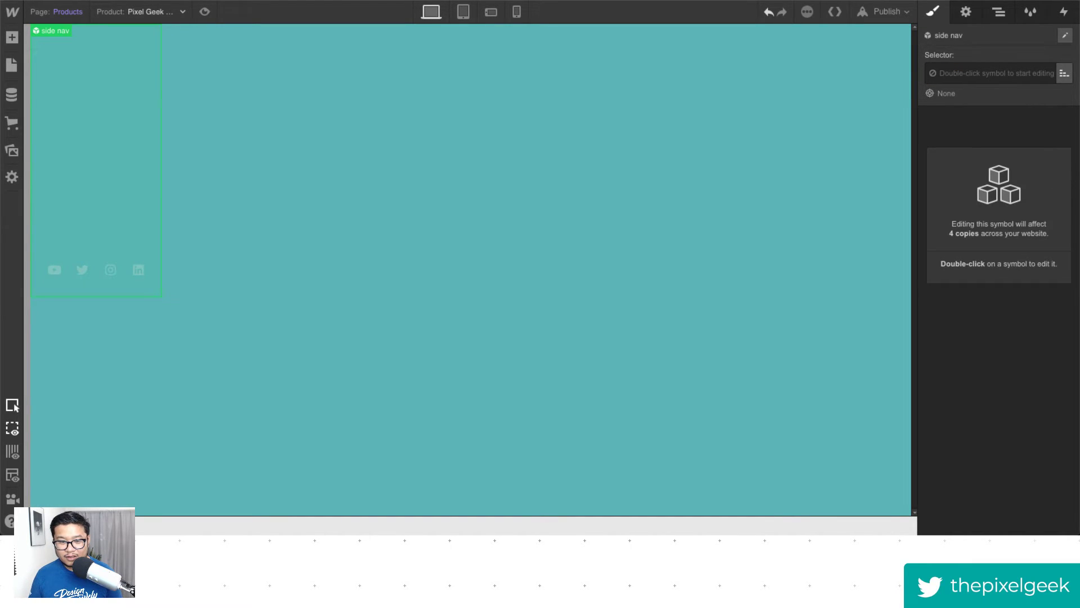
{"action": "key", "text": "Delete"}
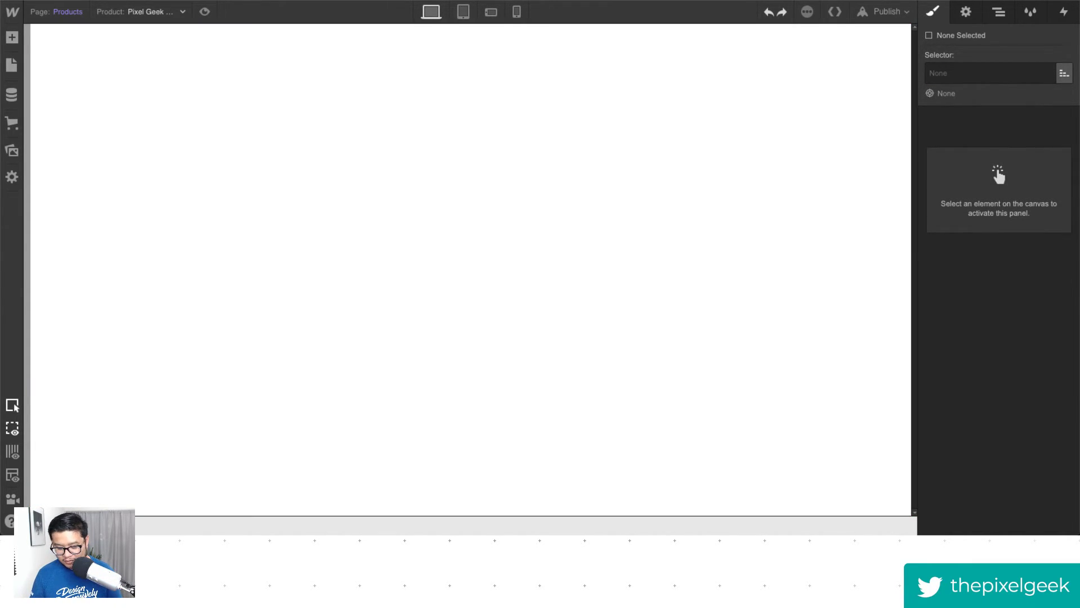
Open the Home page and select its vertical sidebar to identify which symbol it uses.
{"action": "left_click", "coordinate": [61, 11]}
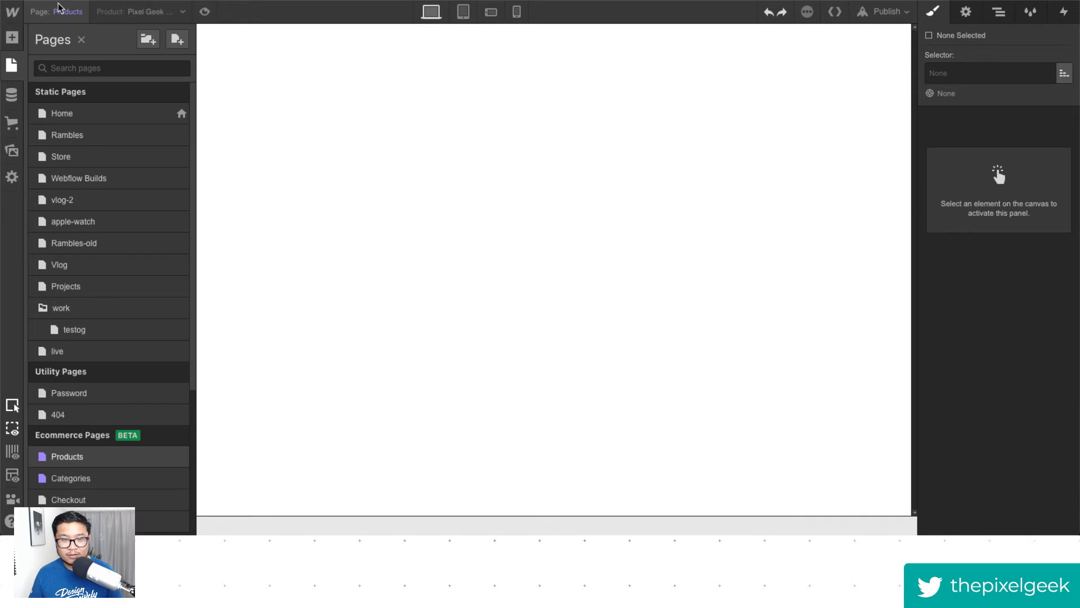
{"action": "left_click", "coordinate": [68, 113]}
{"action": "left_click", "coordinate": [50, 445]}
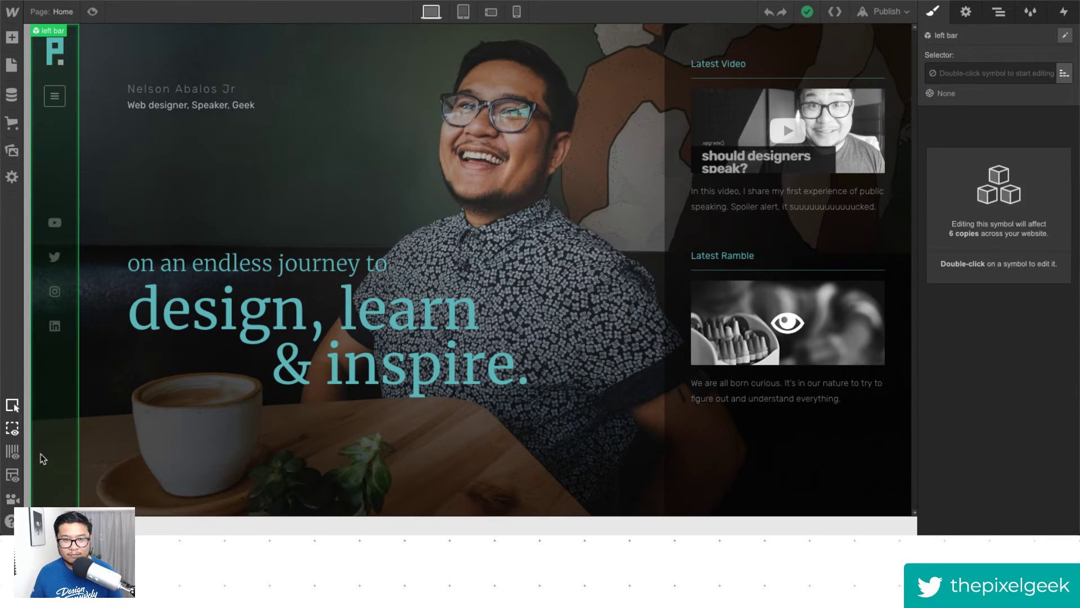
Return to the Products template, search the quick finder for "left", and insert the left bar symbol.
{"action": "left_click", "coordinate": [56, 12]}
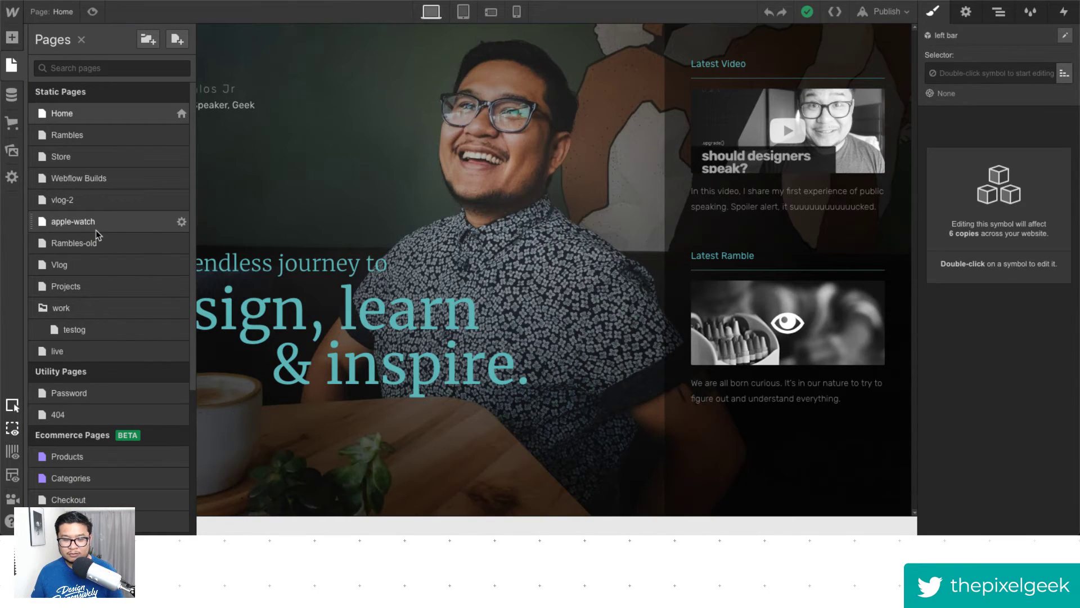
{"action": "left_click", "coordinate": [78, 478]}
{"action": "left_click", "coordinate": [70, 12]}
{"action": "left_click", "coordinate": [126, 457]}
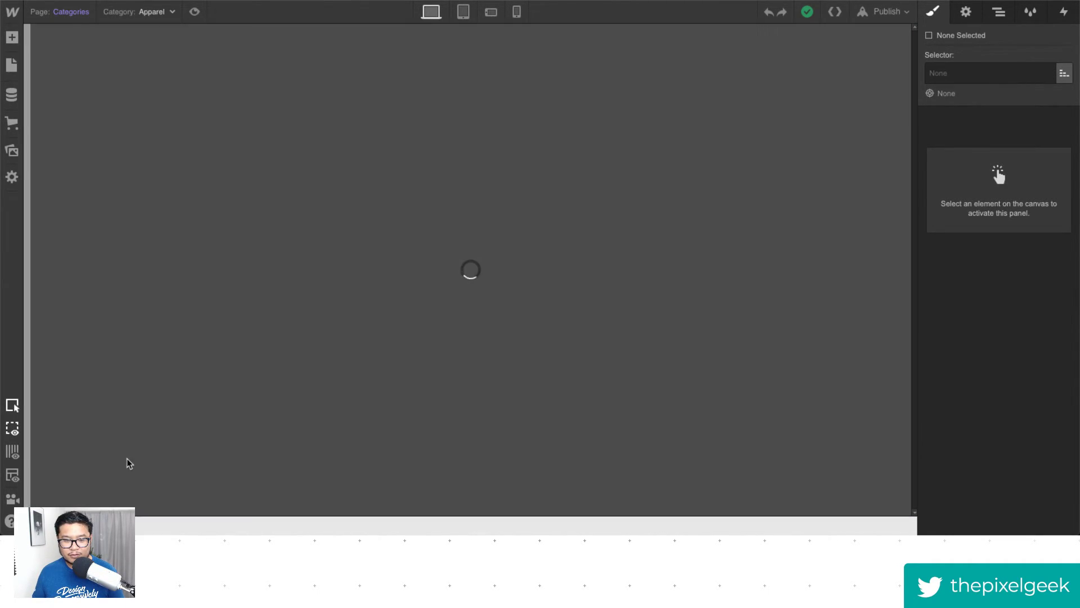
{"action": "key", "text": "ctrl+e"}
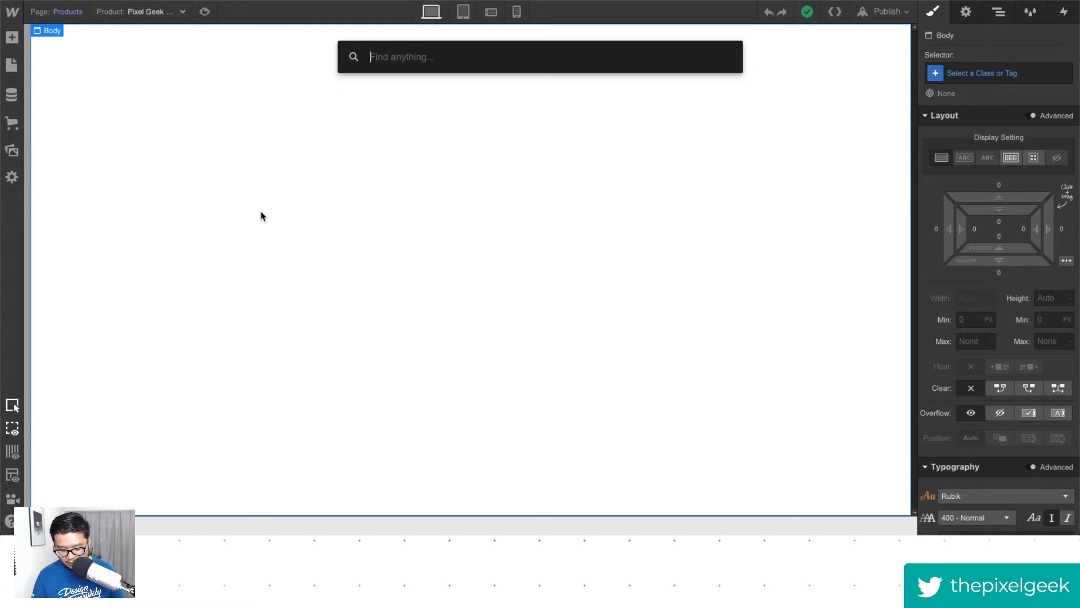
{"action": "type", "text": "left"}
{"action": "key", "text": "Return"}
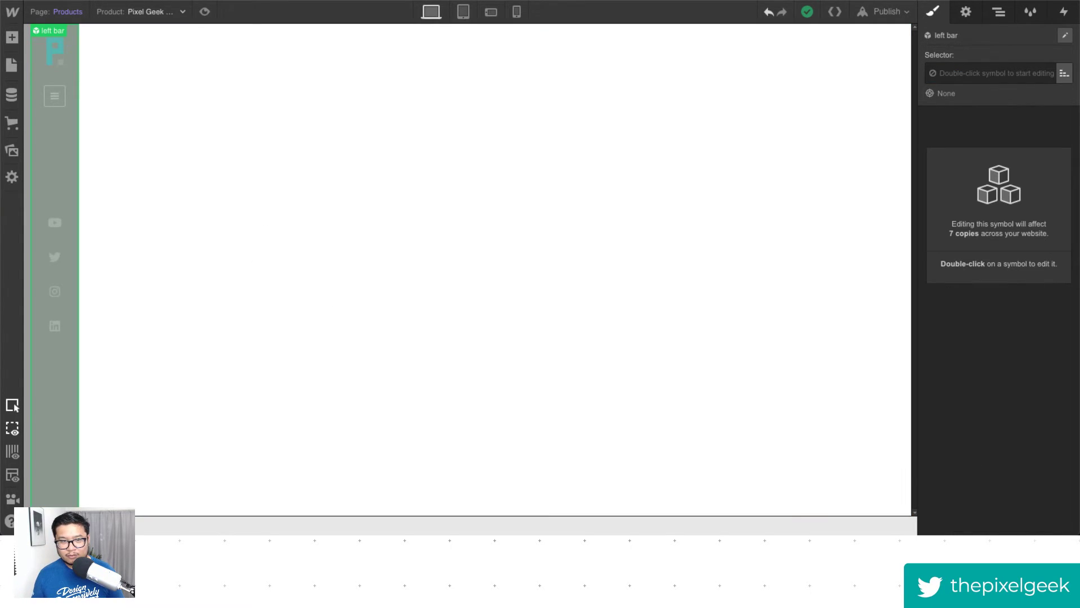
Insert the big nav menu symbol into the Products template and display the template's element structure.
{"action": "key", "text": "ctrl+e"}
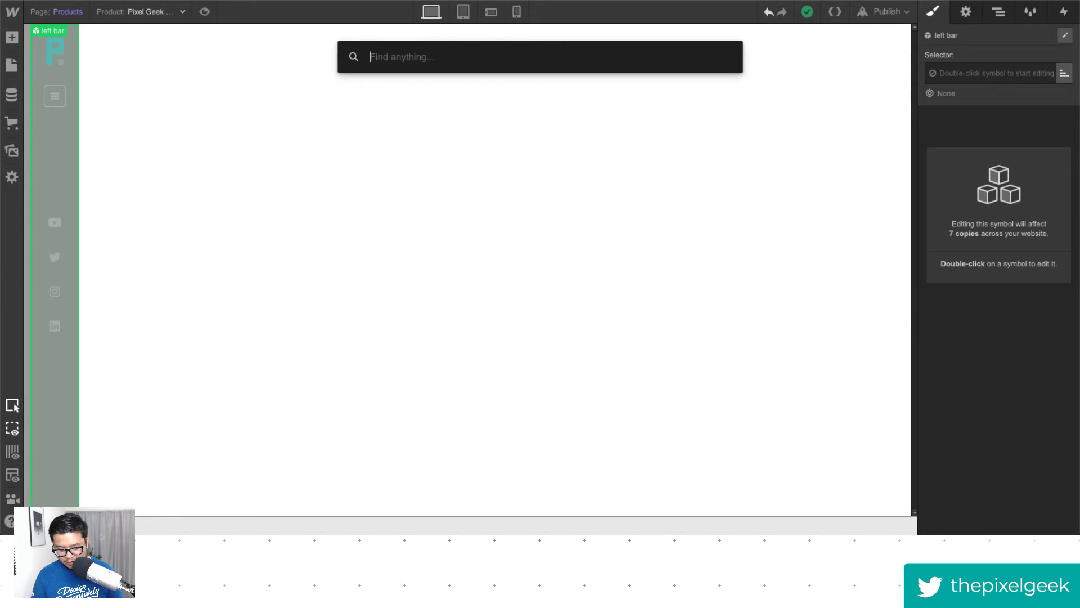
{"action": "type", "text": "big n"}
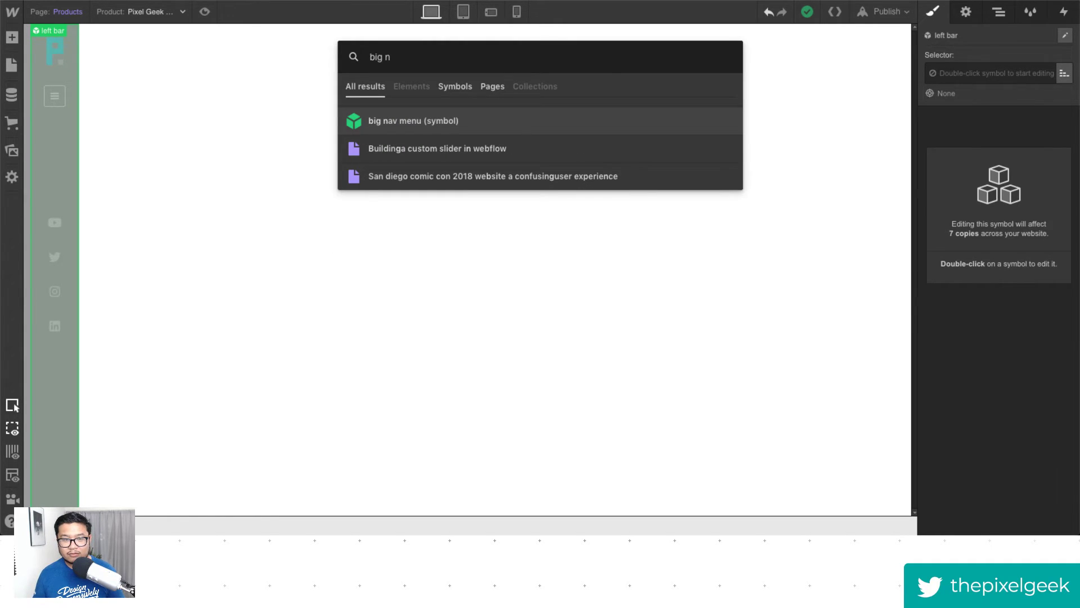
{"action": "key", "text": "Return"}
{"action": "key", "text": "z"}
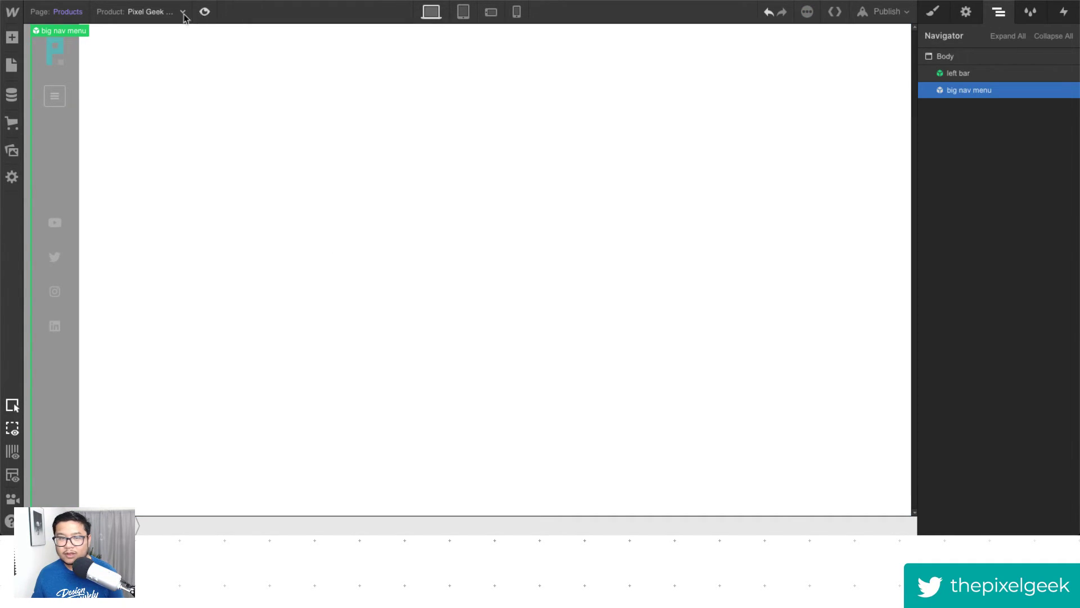
Copy the child hero section from the Rambles page and paste it into the Body of the Products template.
{"action": "left_click", "coordinate": [66, 14]}
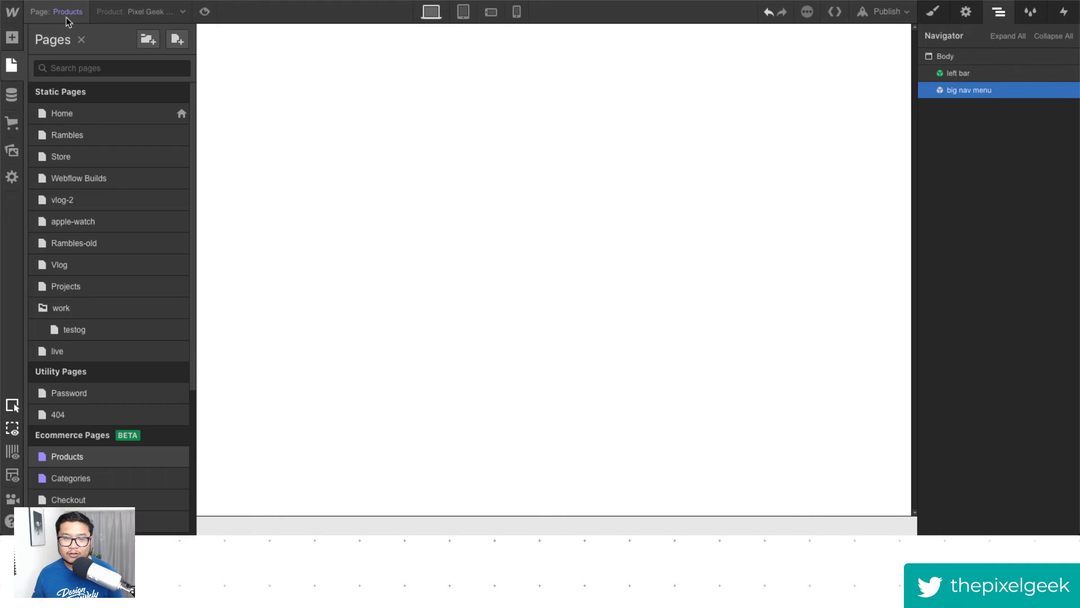
{"action": "left_click", "coordinate": [76, 113]}
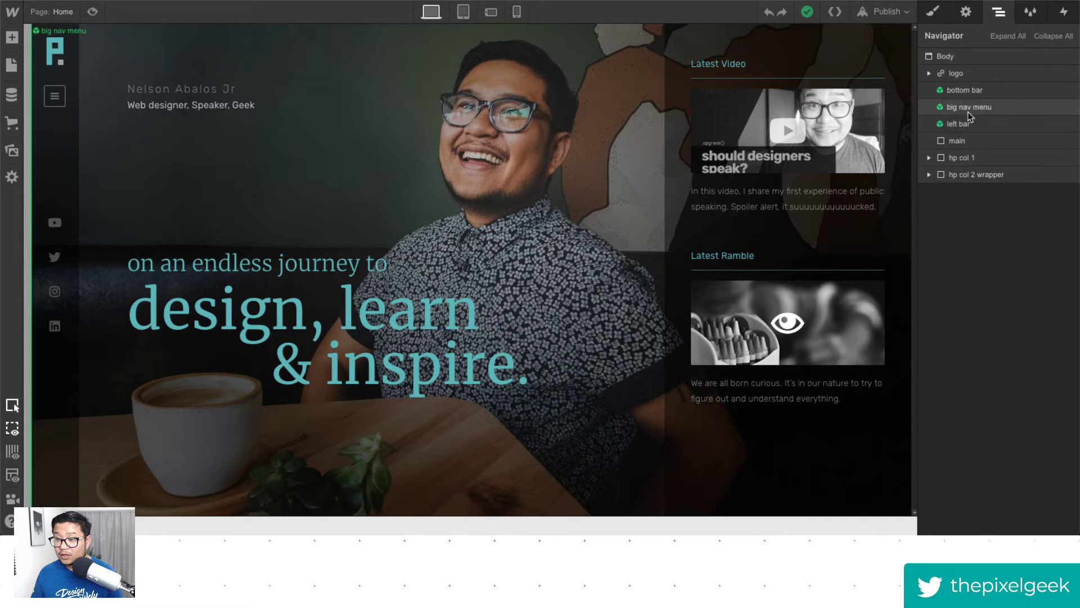
{"action": "left_click", "coordinate": [54, 8]}
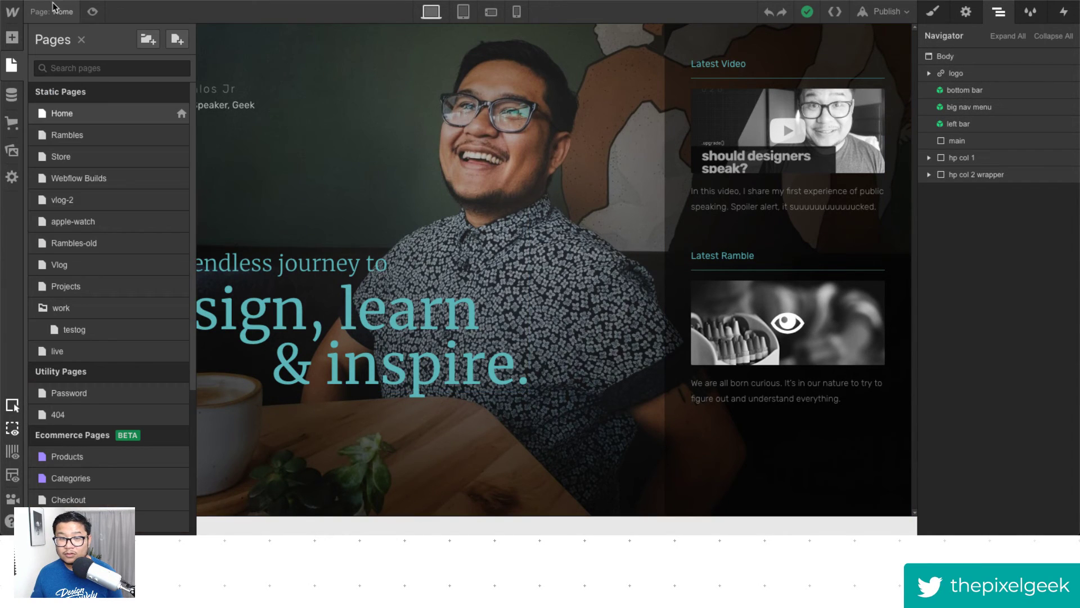
{"action": "left_click", "coordinate": [84, 137]}
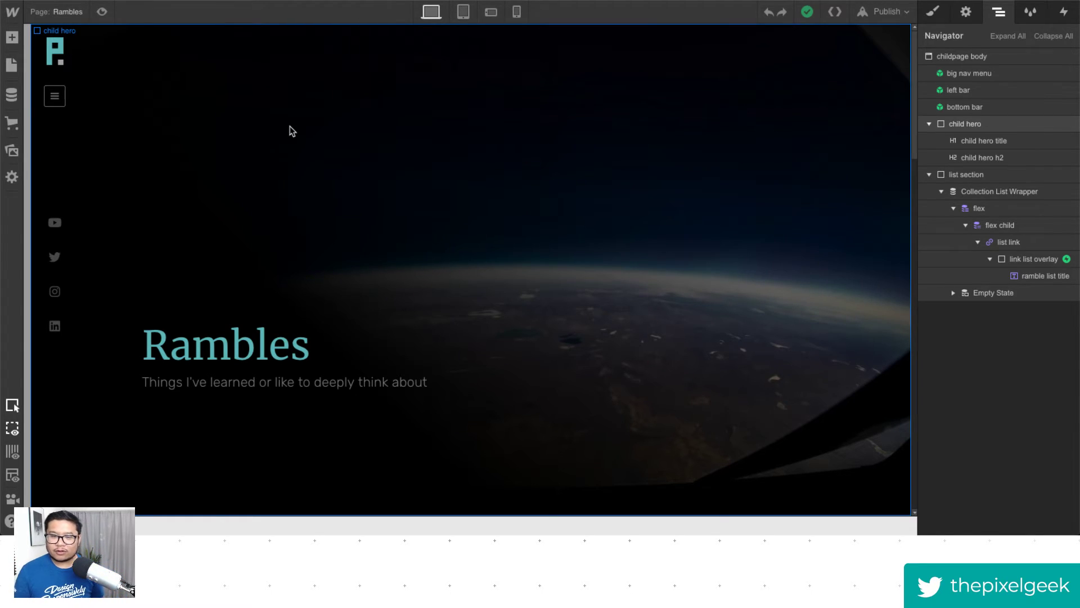
{"action": "left_click", "coordinate": [978, 125]}
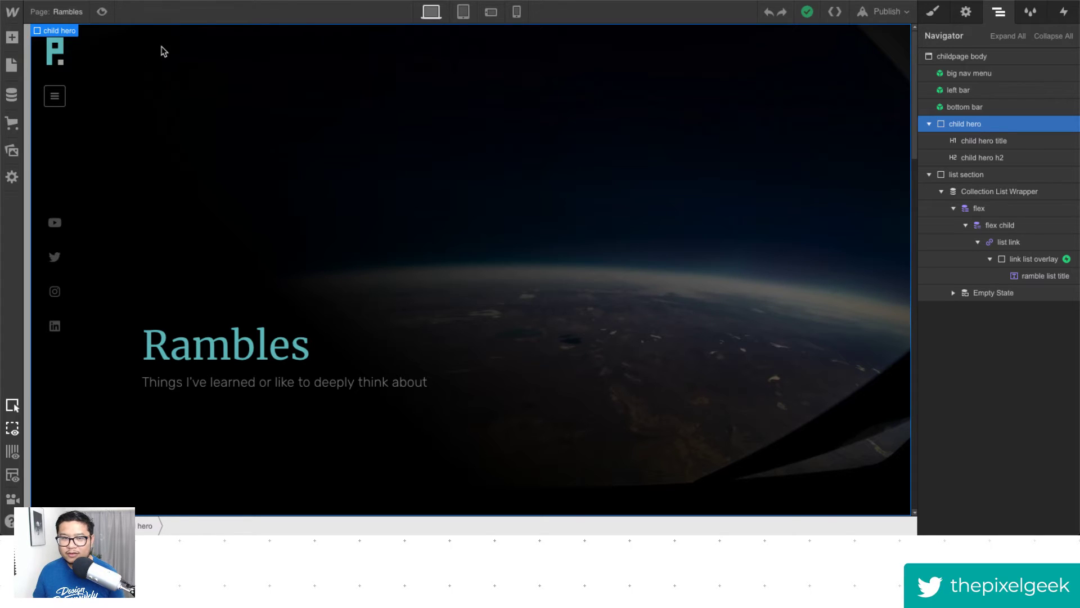
{"action": "left_click", "coordinate": [51, 14]}
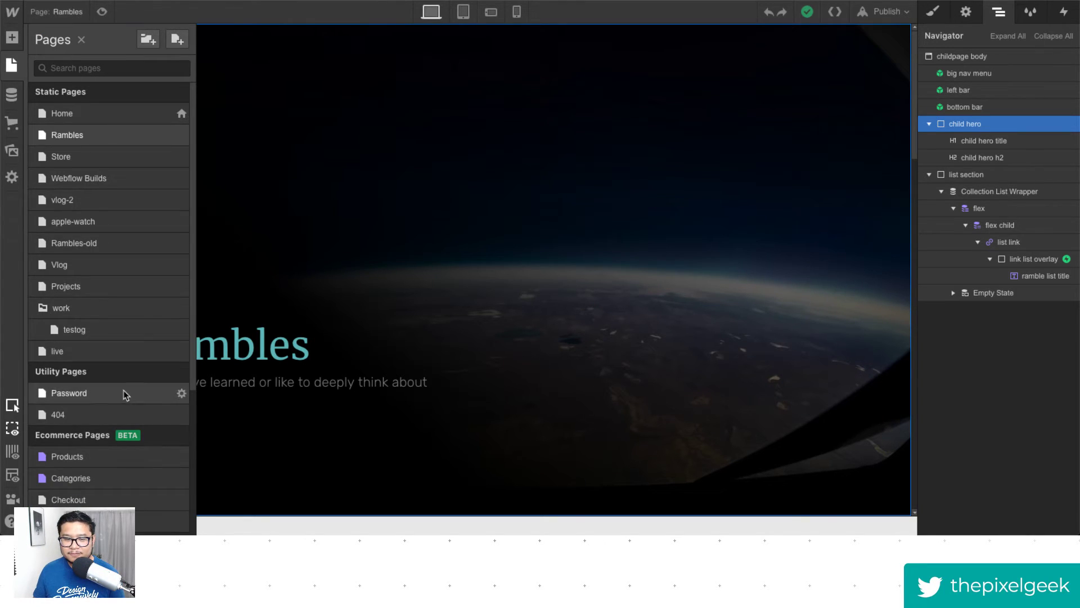
{"action": "left_click", "coordinate": [111, 458]}
{"action": "left_click", "coordinate": [952, 58]}
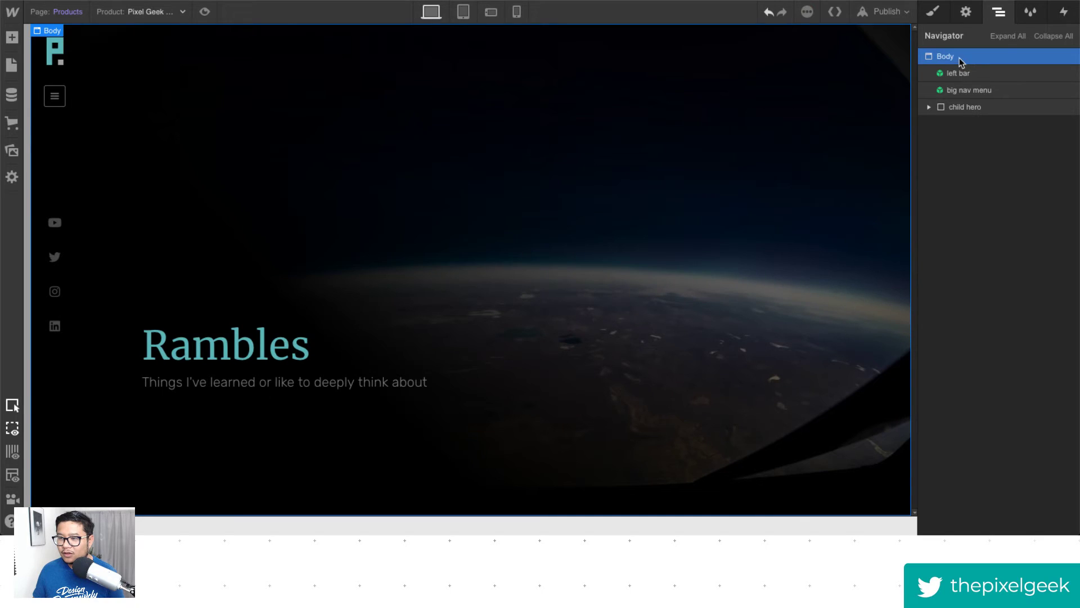
Apply the existing childpage body class to the Body of the Products template.
{"action": "left_click", "coordinate": [934, 13]}
{"action": "left_click", "coordinate": [979, 74]}
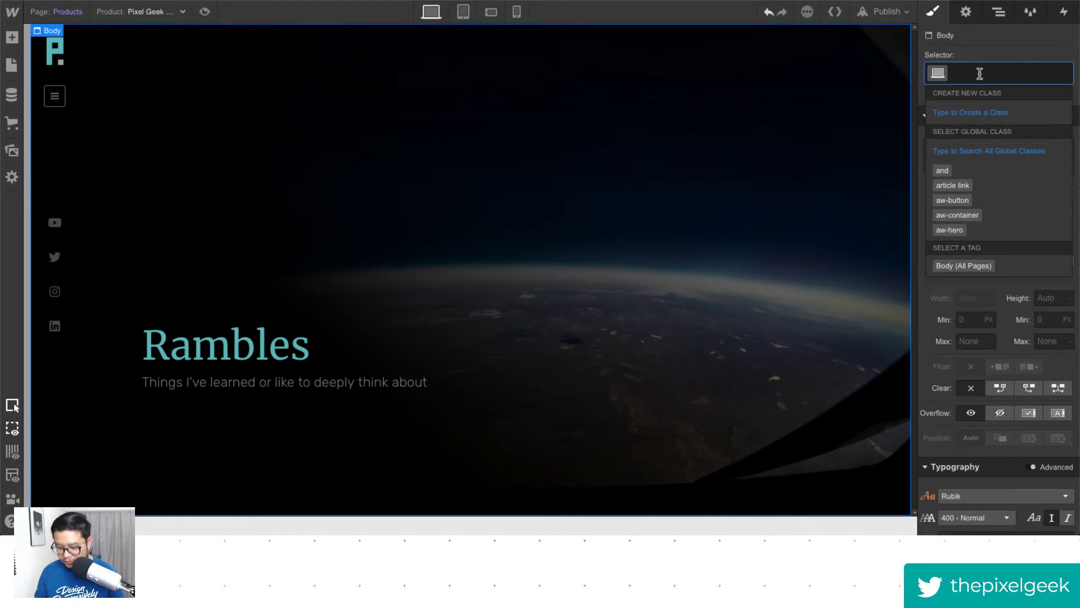
{"action": "type", "text": "child"}
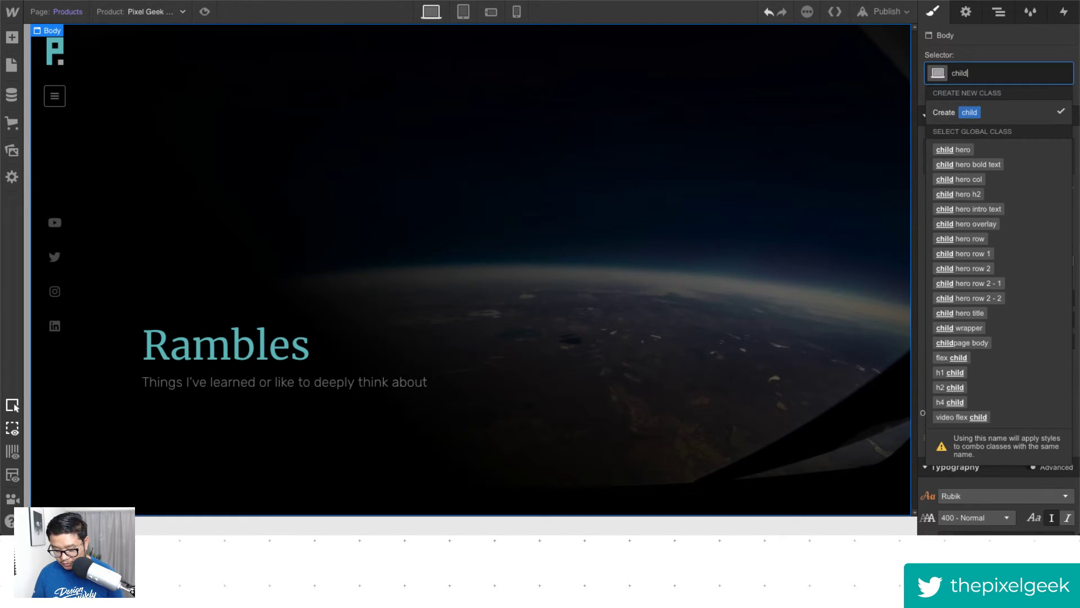
{"action": "type", "text": "pae"}
{"action": "key", "text": "Down"}
{"action": "key", "text": "Return"}
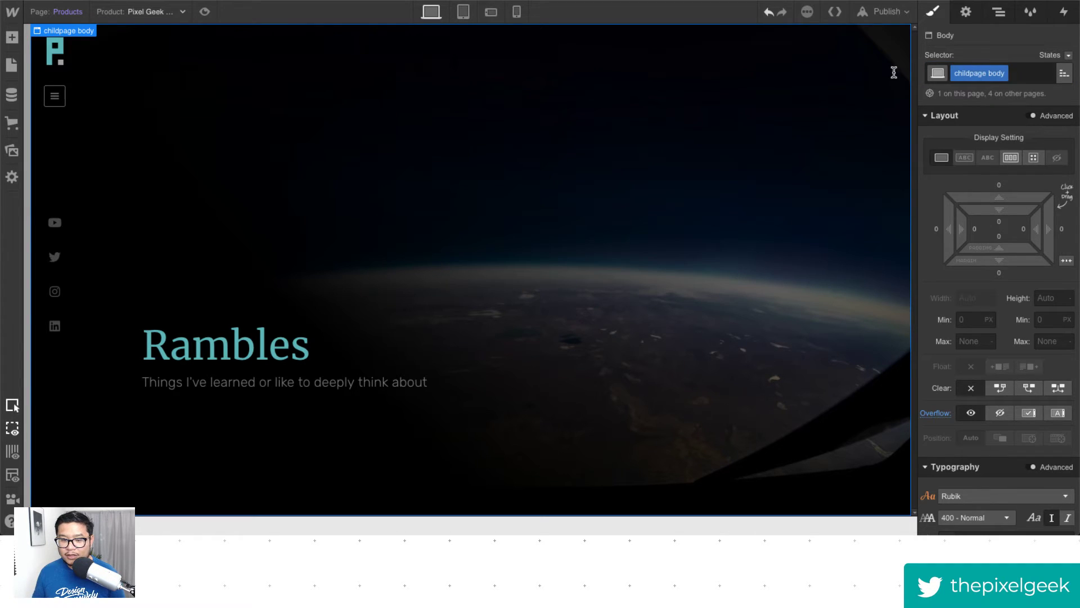
Bind the child hero title's text to the Name field of Products.
{"action": "left_click", "coordinate": [198, 355]}
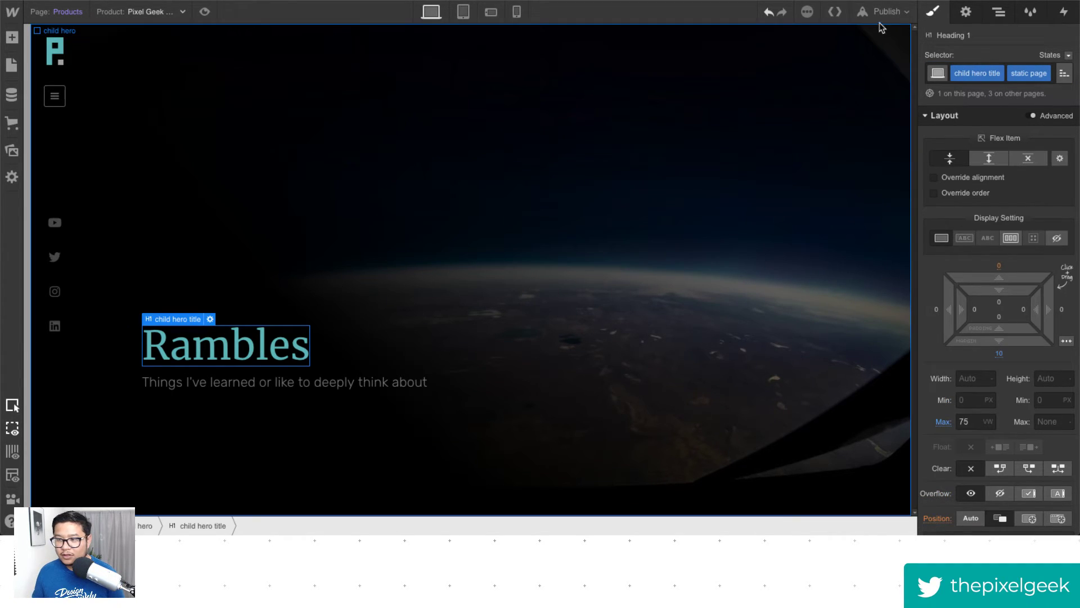
{"action": "left_click", "coordinate": [966, 11]}
{"action": "left_click", "coordinate": [963, 180]}
{"action": "left_click", "coordinate": [956, 196]}
{"action": "left_click", "coordinate": [958, 221]}
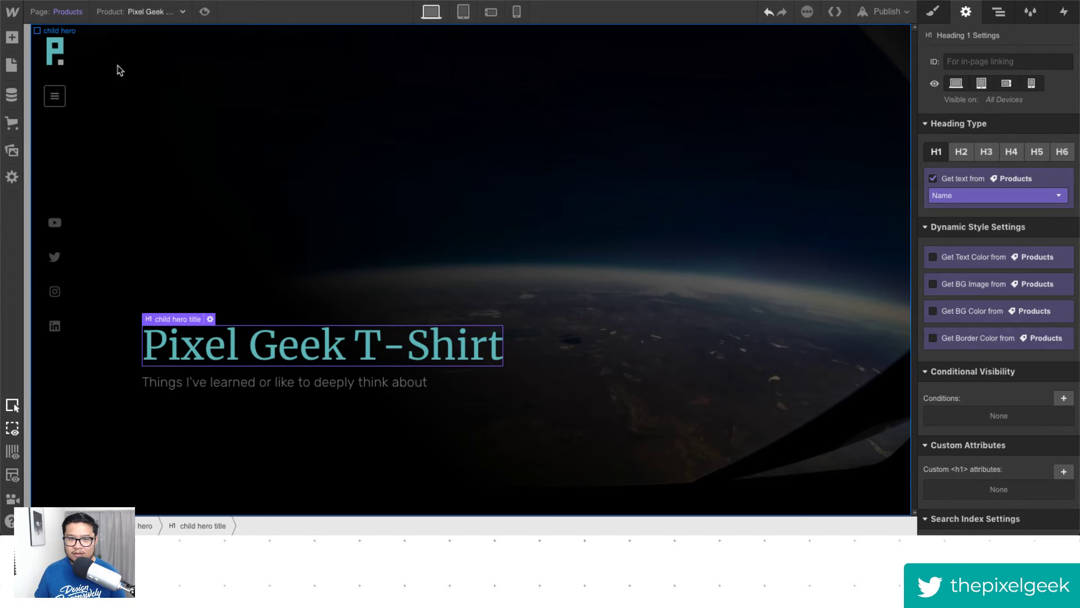
Open the Rambles page and the Store page and examine their element structure down to the list section.
{"action": "left_click", "coordinate": [67, 13]}
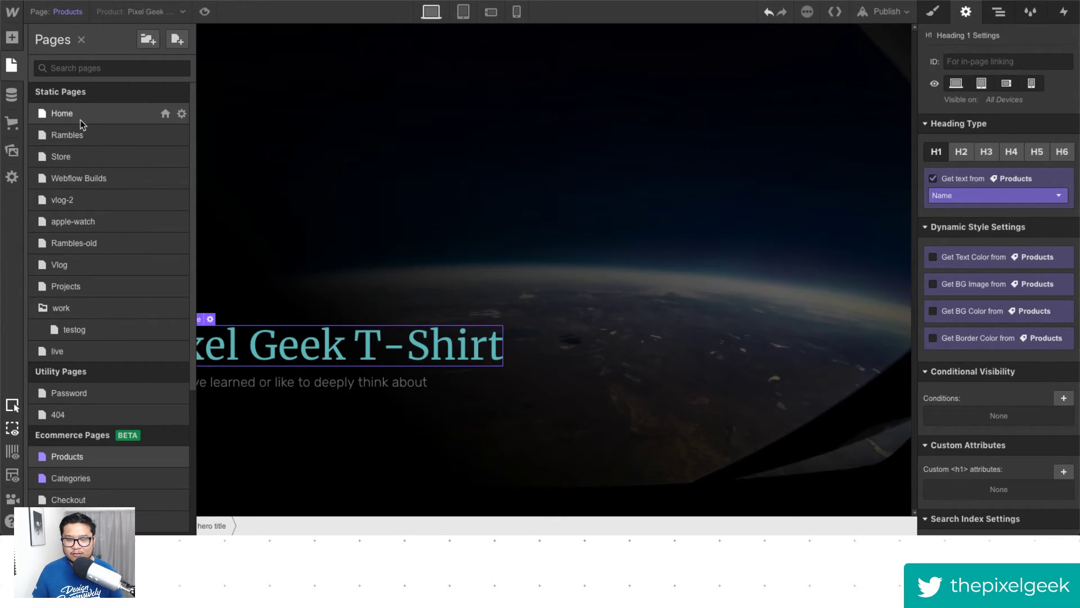
{"action": "left_click", "coordinate": [85, 135]}
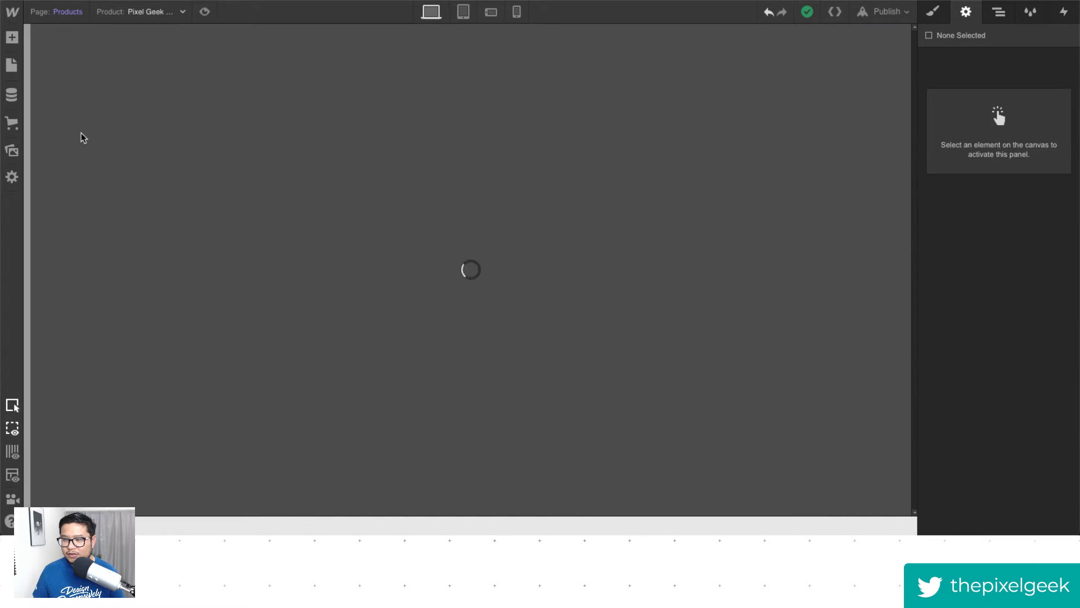
{"action": "left_click", "coordinate": [999, 12]}
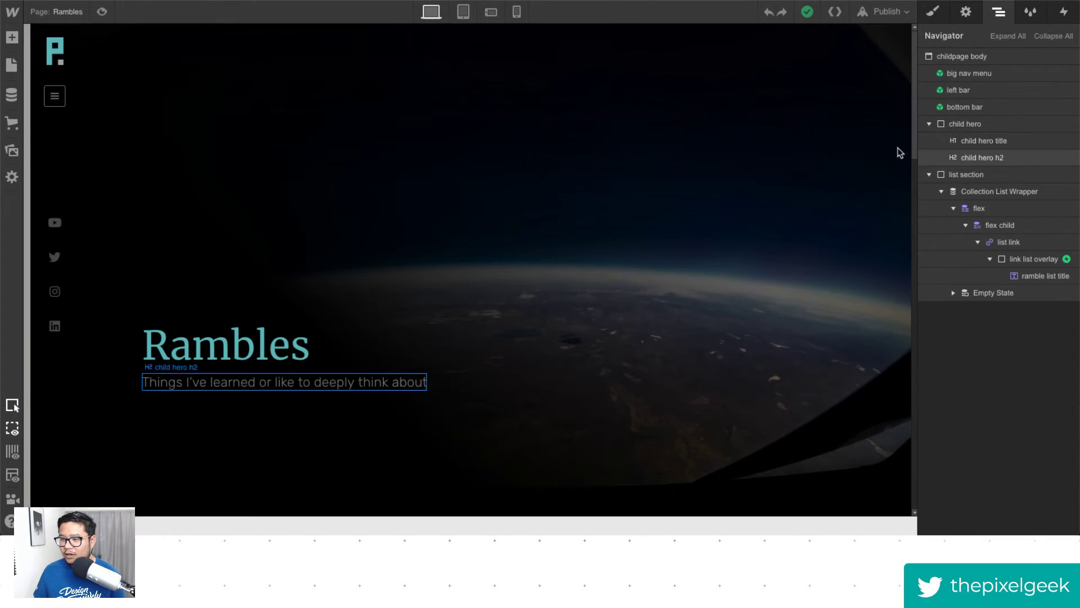
{"action": "left_click", "coordinate": [67, 12]}
{"action": "scroll", "coordinate": [94, 404], "scroll_direction": "down", "scroll_amount": 1}
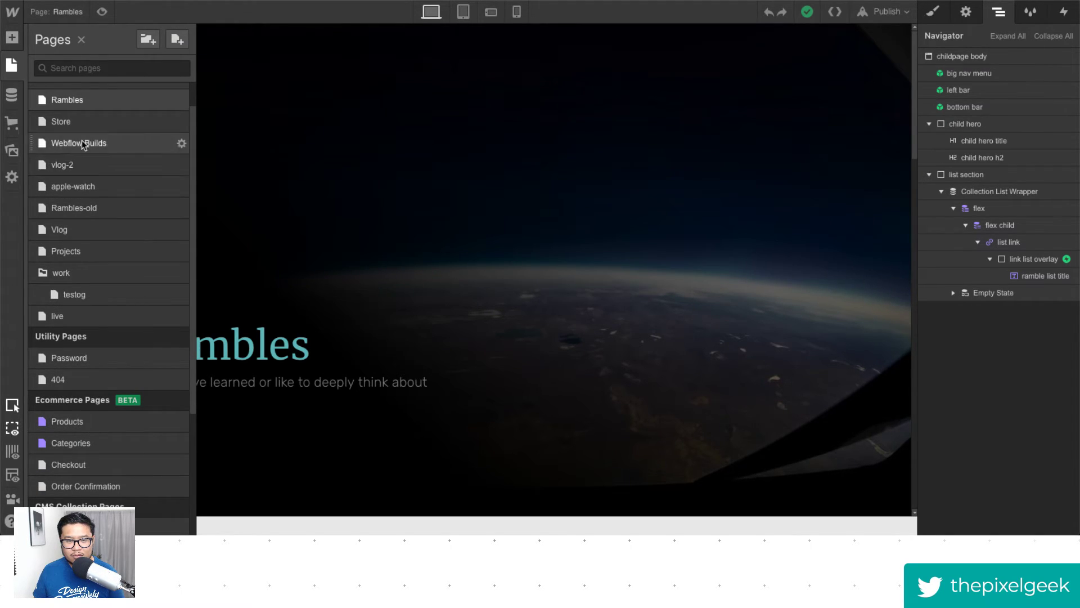
{"action": "left_click", "coordinate": [78, 121]}
{"action": "left_click", "coordinate": [974, 175]}
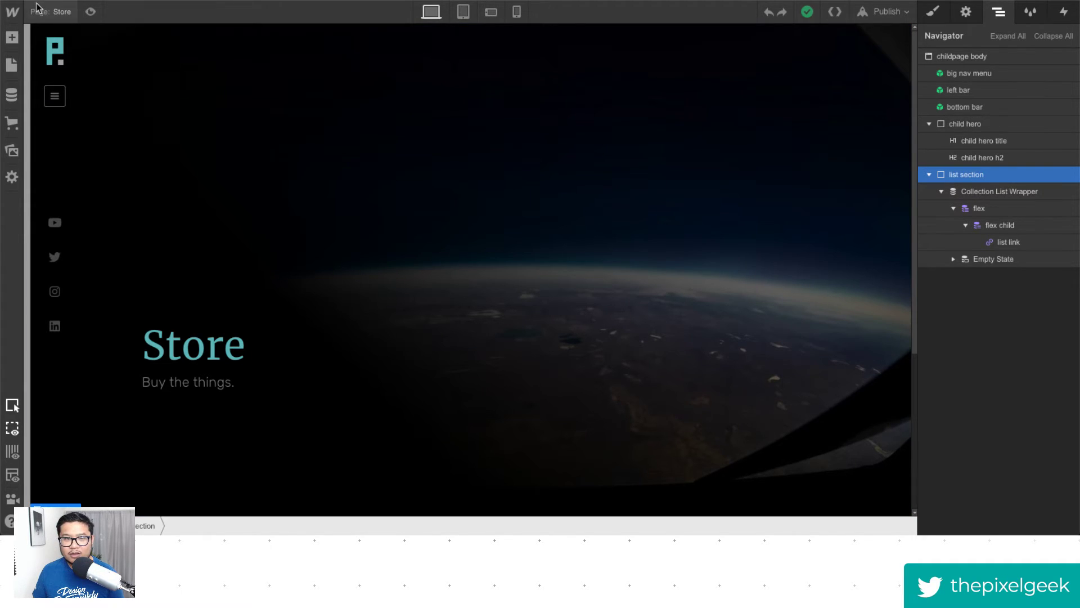
Return to the Products template page and select its childpage body.
{"action": "left_click", "coordinate": [11, 65]}
{"action": "scroll", "coordinate": [135, 444], "scroll_direction": "down", "scroll_amount": 5}
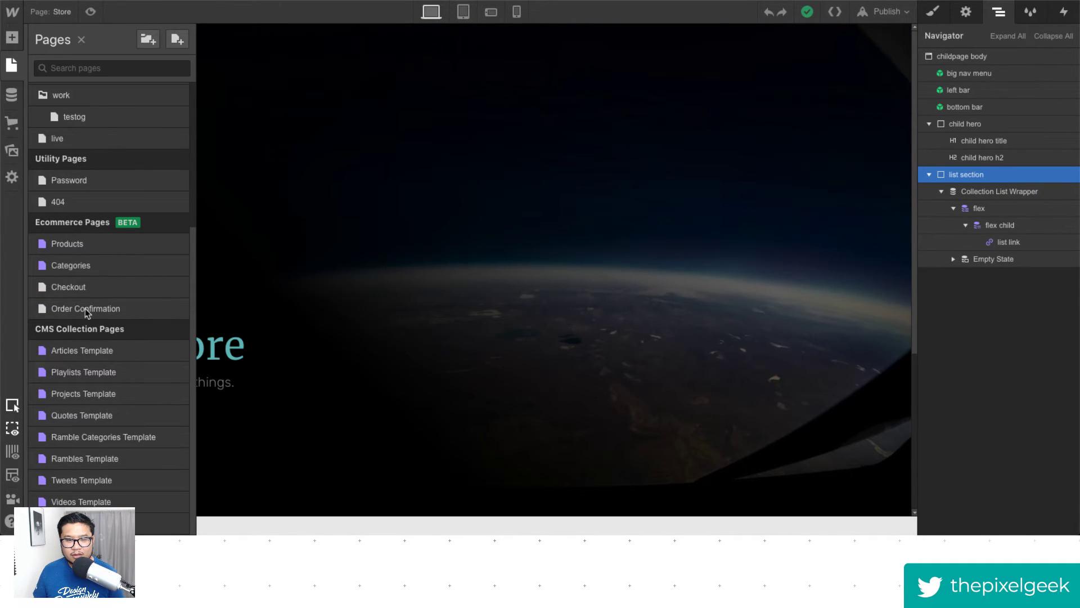
{"action": "left_click", "coordinate": [94, 245]}
{"action": "left_click", "coordinate": [964, 57]}
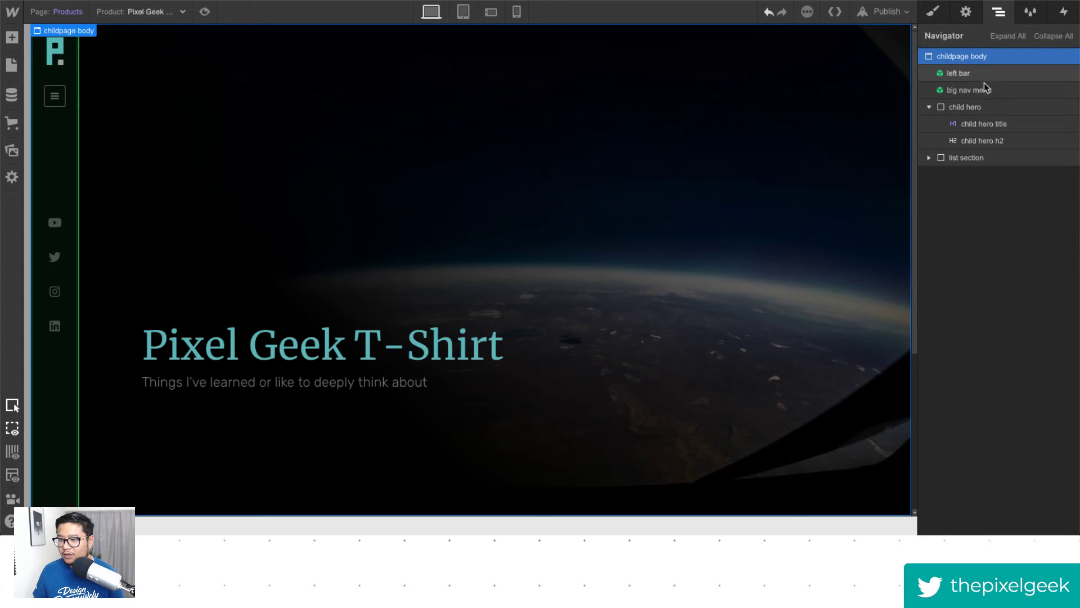
Bind the text of the child hero h2 subtitle to the Description field from Products.
{"action": "left_click", "coordinate": [381, 387]}
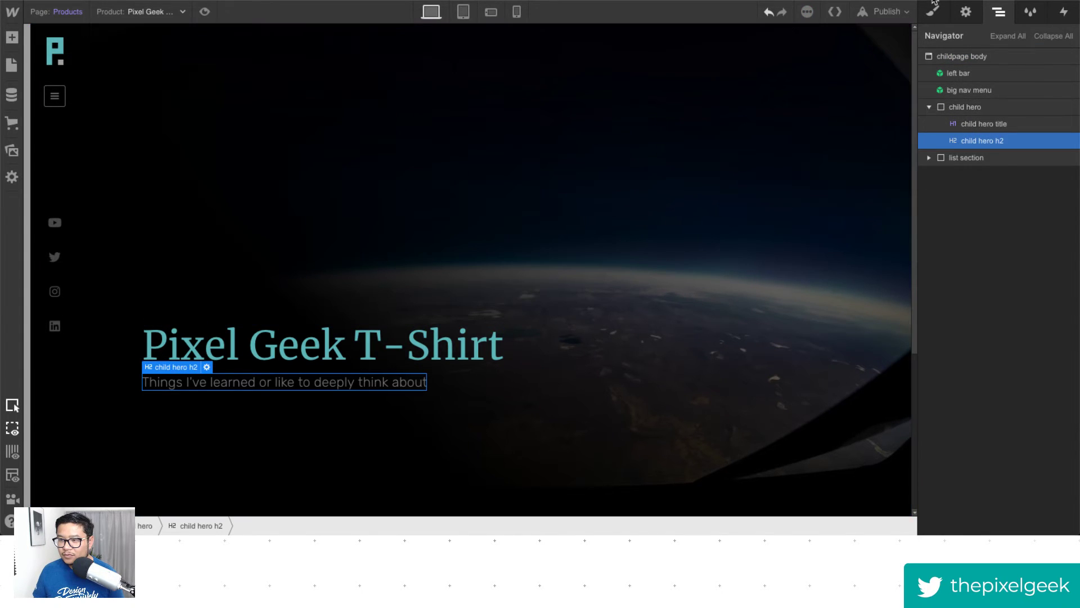
{"action": "left_click", "coordinate": [966, 11]}
{"action": "left_click", "coordinate": [957, 178]}
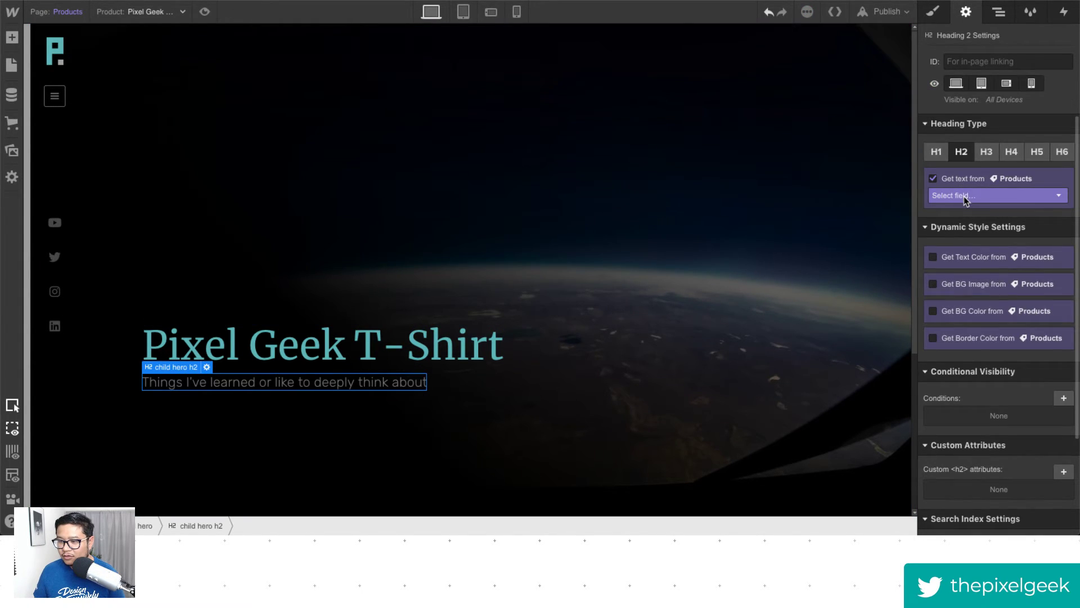
{"action": "left_click", "coordinate": [964, 195]}
{"action": "left_click", "coordinate": [964, 235]}
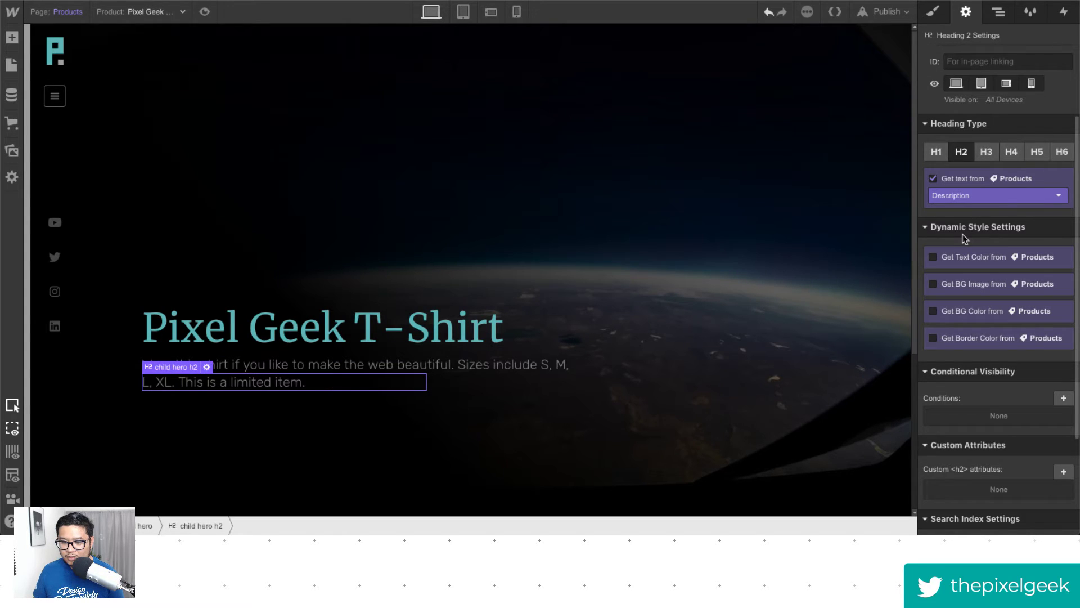
Delete the Collection List Wrapper with the product image link from the list section.
{"action": "scroll", "coordinate": [402, 419], "scroll_direction": "down", "scroll_amount": 4}
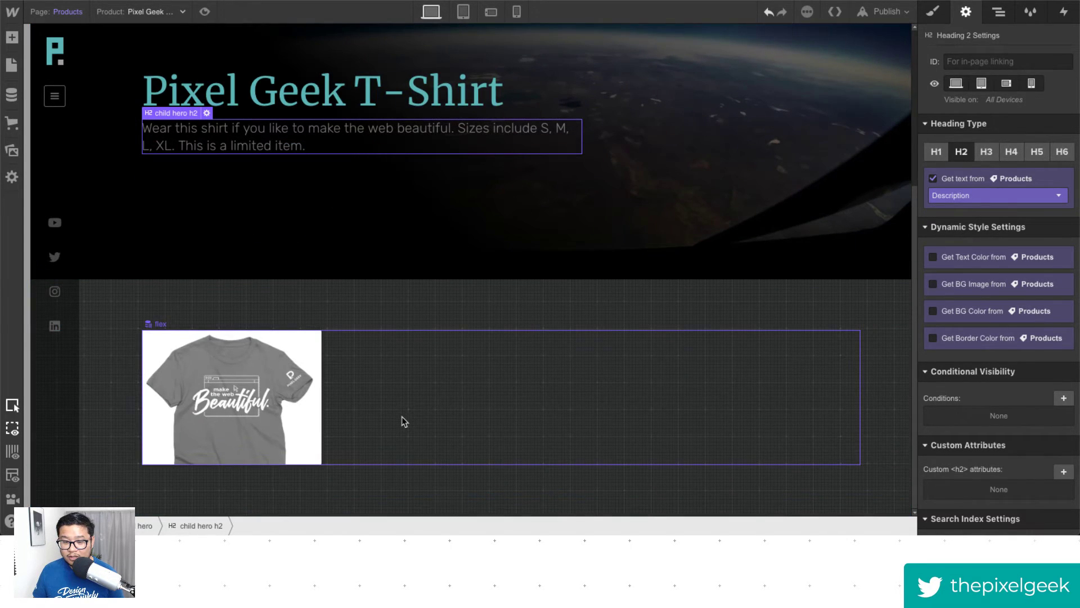
{"action": "left_click", "coordinate": [270, 413]}
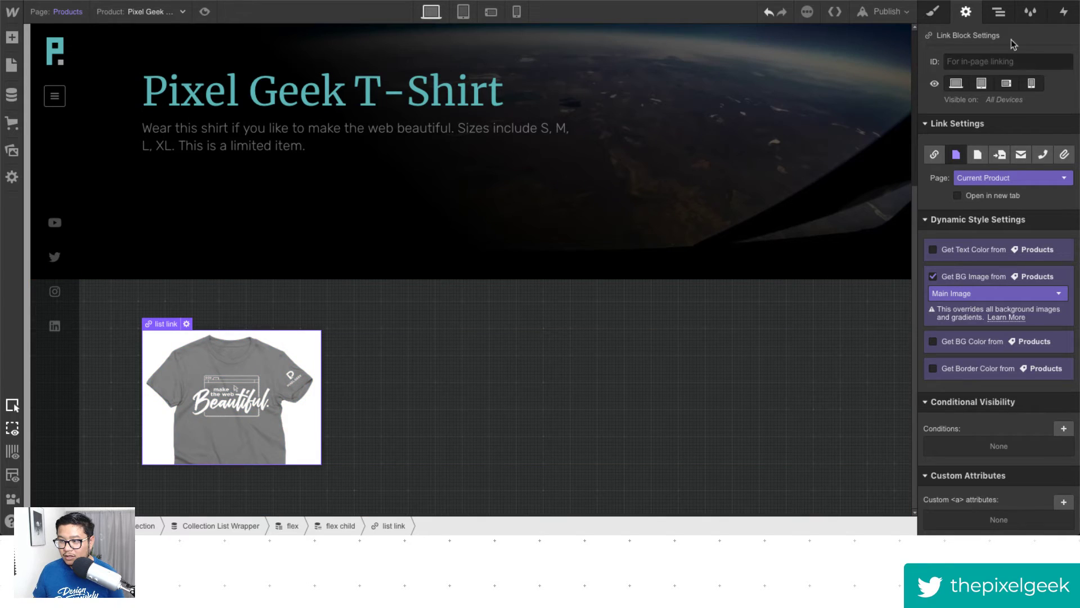
{"action": "left_click", "coordinate": [999, 12]}
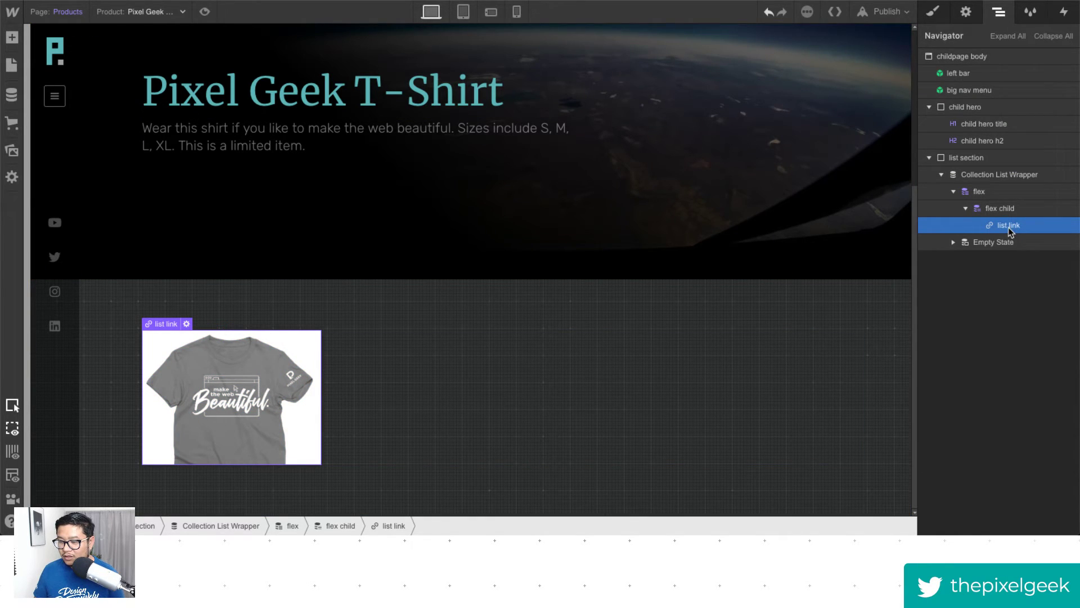
{"action": "left_click", "coordinate": [982, 158]}
{"action": "left_click", "coordinate": [983, 174]}
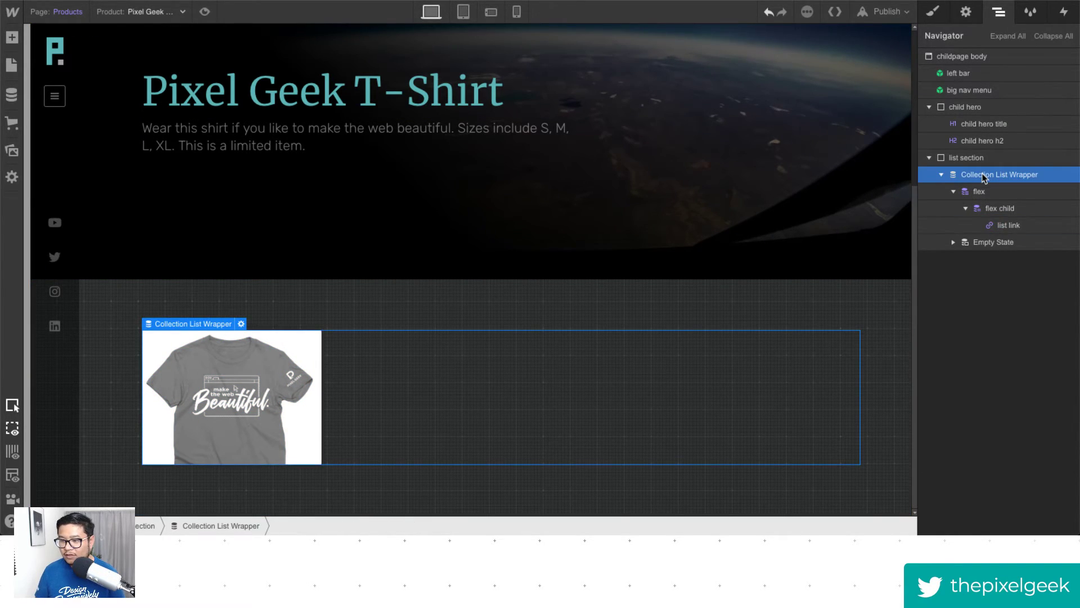
{"action": "key", "text": "Delete"}
{"action": "left_click", "coordinate": [981, 158]}
{"action": "key", "text": "a"}
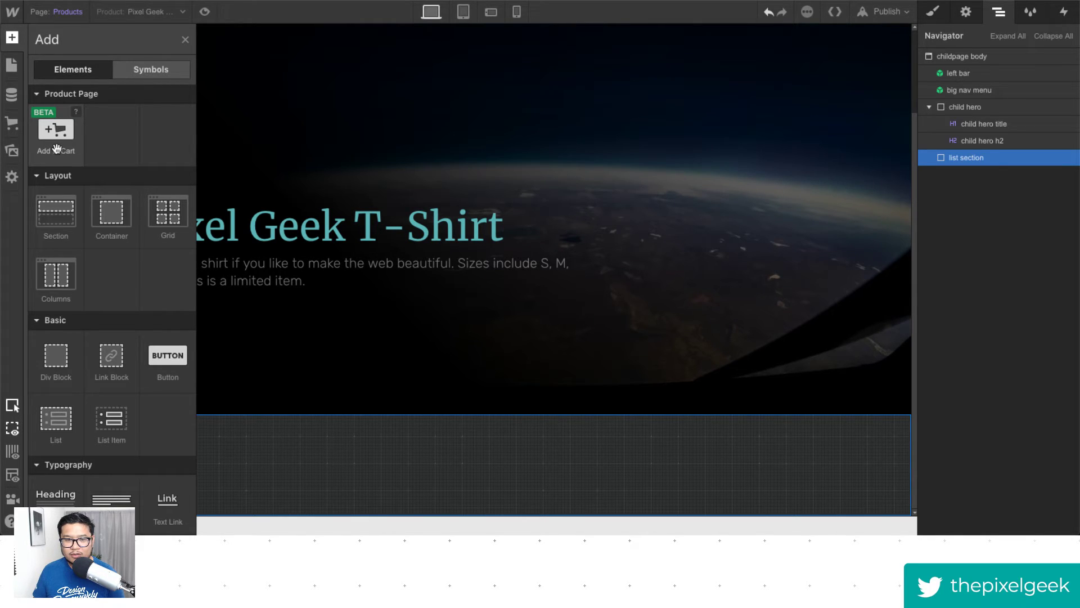
{"action": "left_click", "coordinate": [641, 369]}
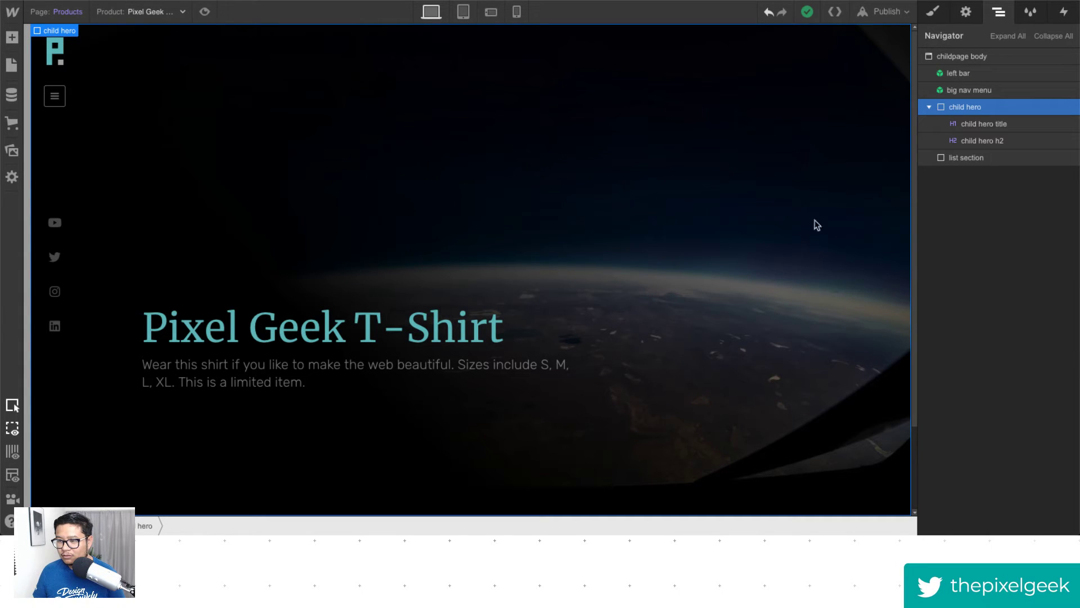
Delete the empty list section below the child hero.
{"action": "left_click", "coordinate": [962, 158]}
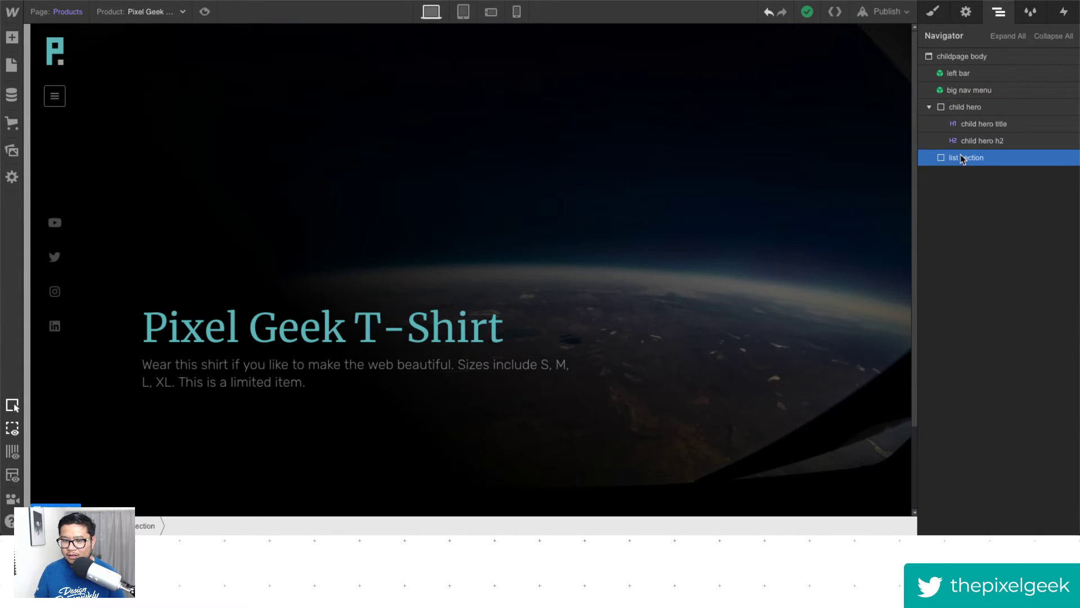
{"action": "key", "text": "Delete"}
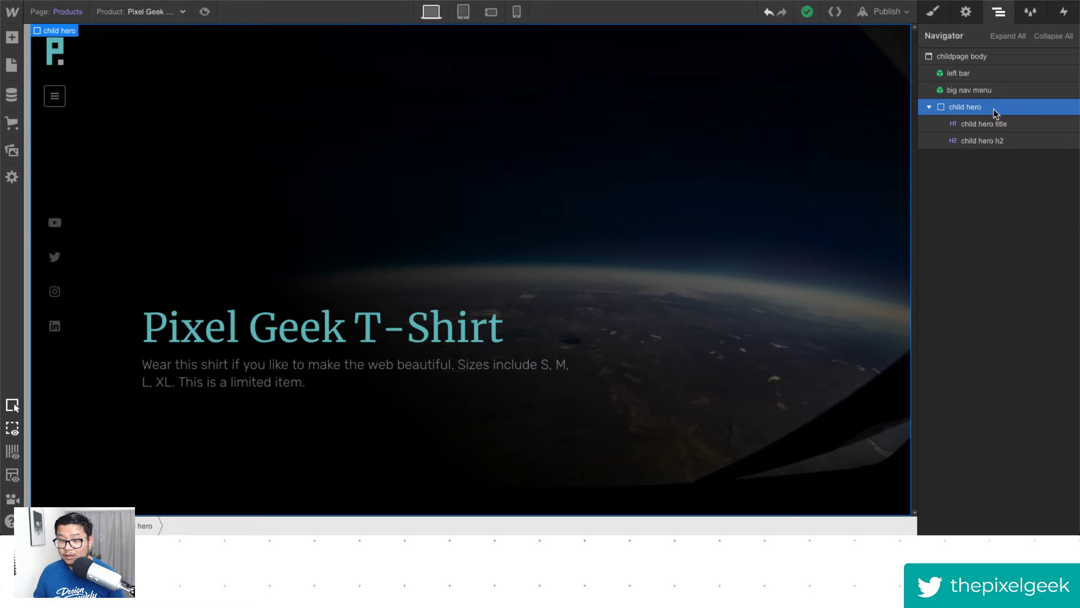
Try adding a new Section element above the child hero, and delete that section again.
{"action": "key", "text": "a"}
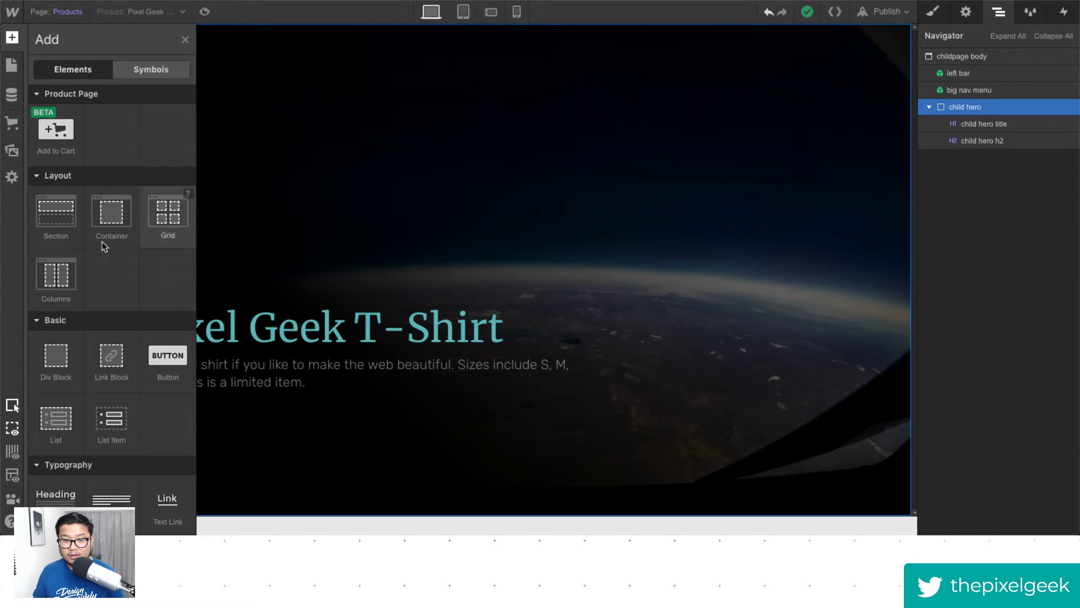
{"action": "left_click_drag", "start_coordinate": [54, 216], "coordinate": [949, 106]}
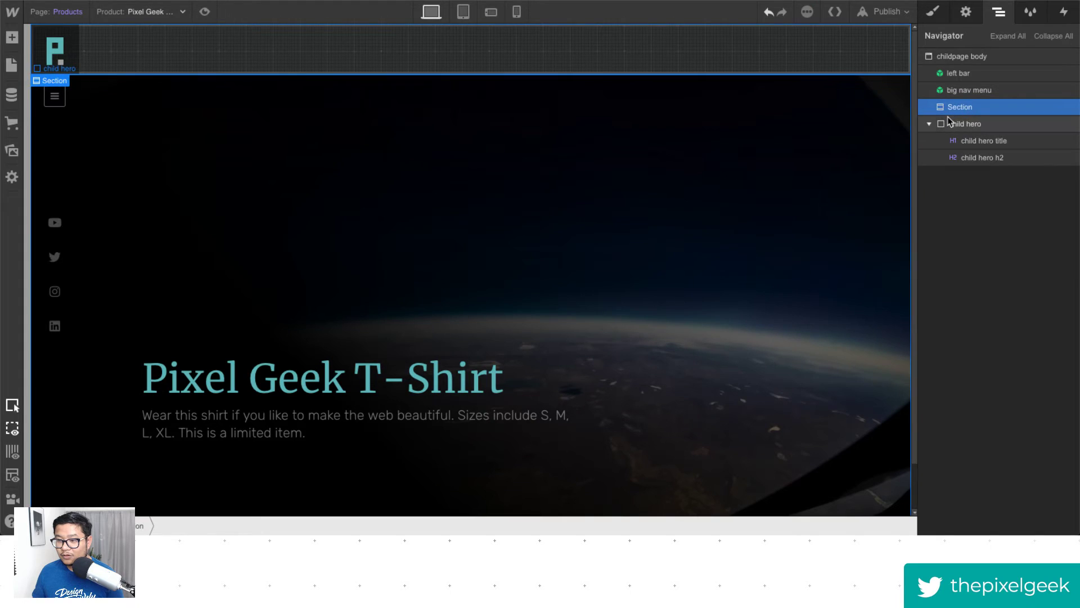
{"action": "left_click", "coordinate": [934, 13]}
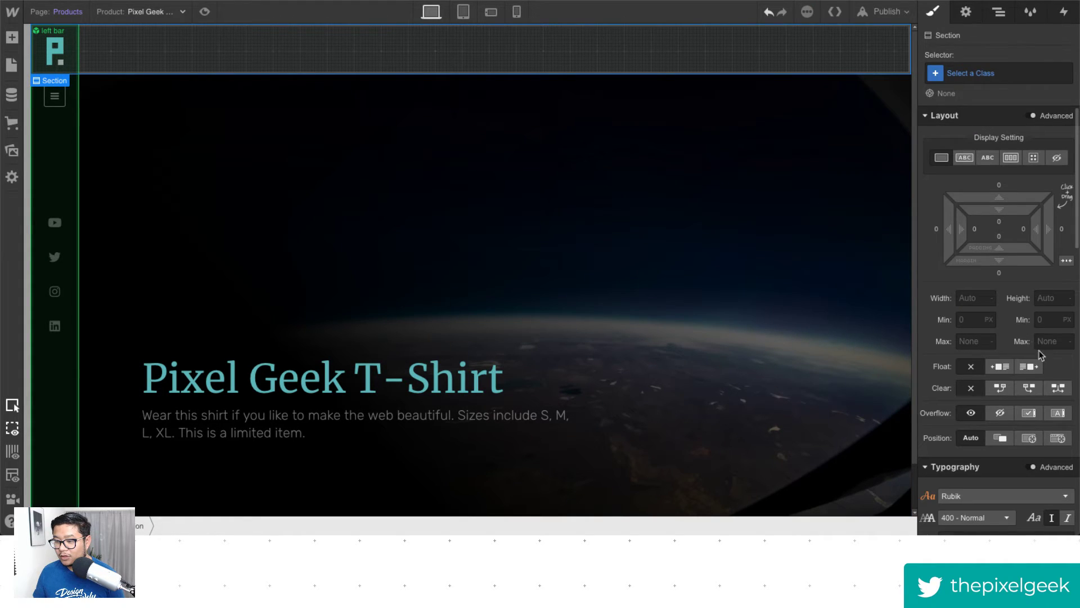
{"action": "left_click", "coordinate": [997, 14]}
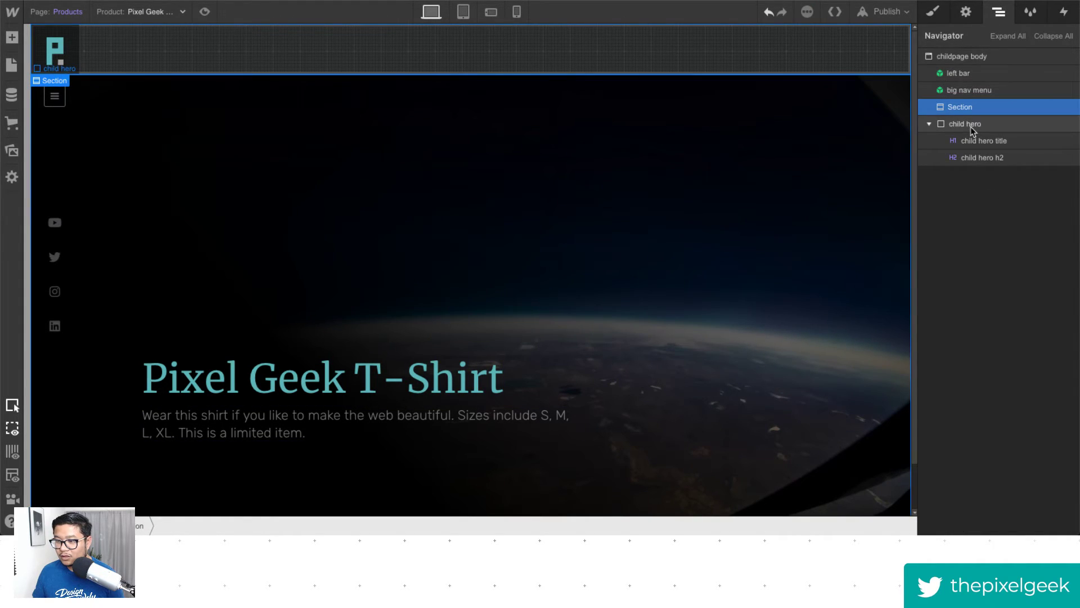
{"action": "left_click", "coordinate": [995, 125]}
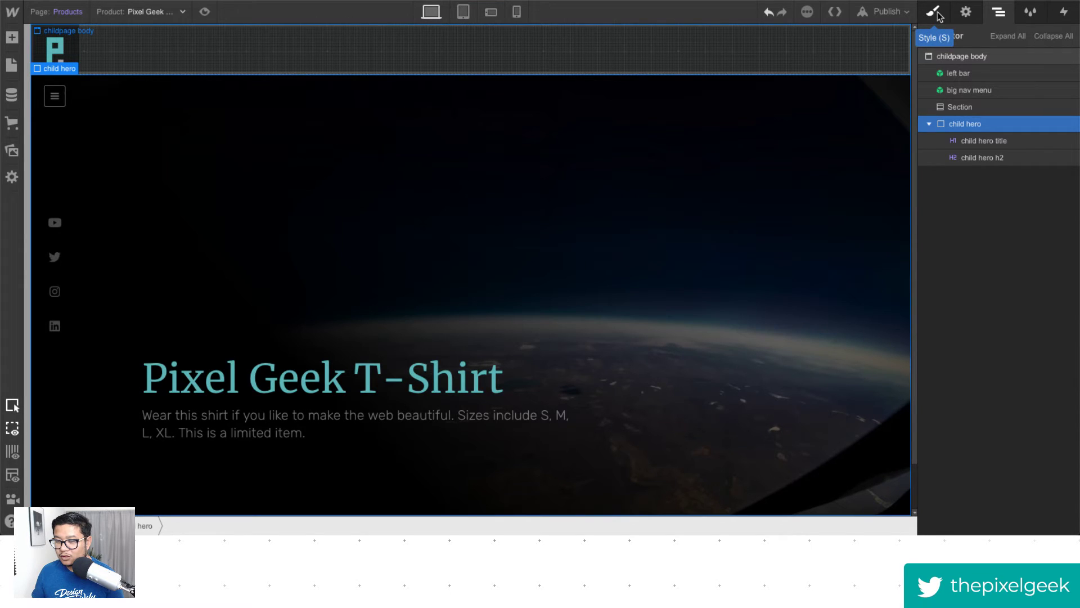
{"action": "left_click", "coordinate": [961, 107]}
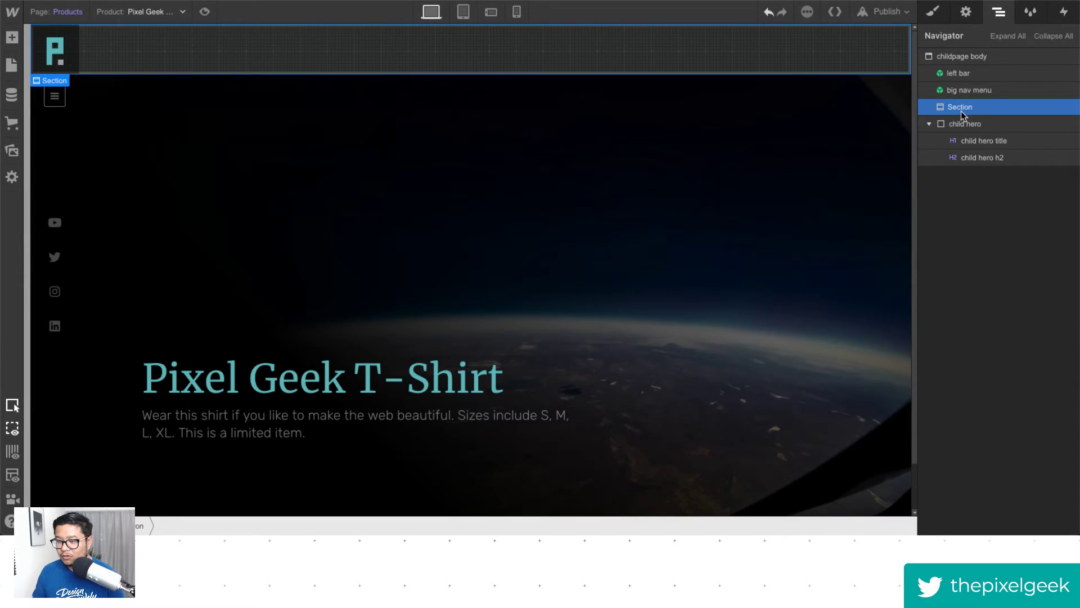
{"action": "key", "text": "Delete"}
Try removing the rambles hero combo class from the child hero block, and undo the removal.
{"action": "left_click", "coordinate": [933, 11]}
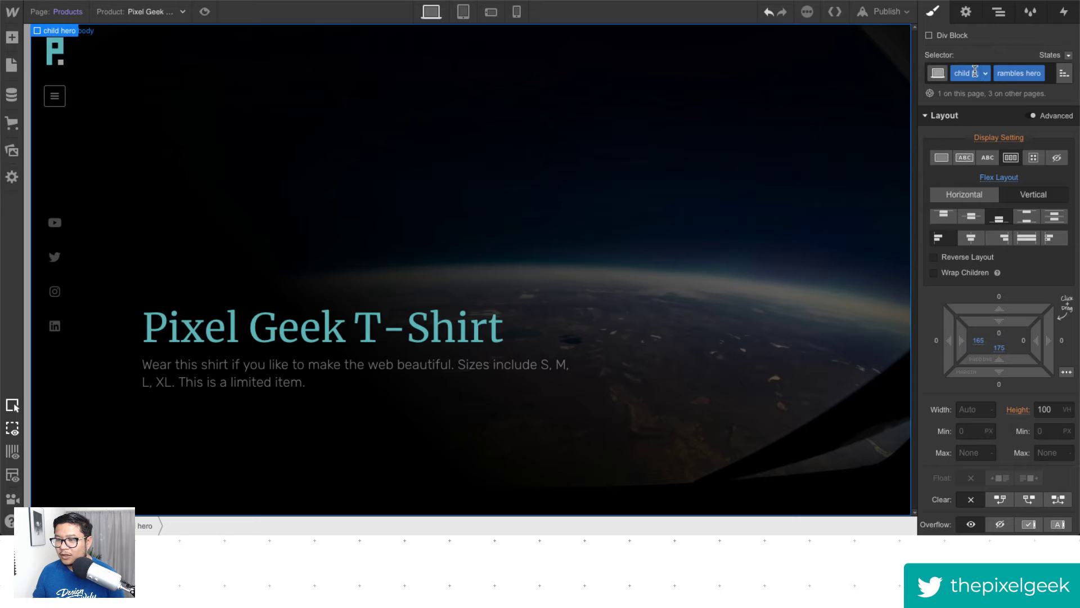
{"action": "left_click", "coordinate": [1039, 74]}
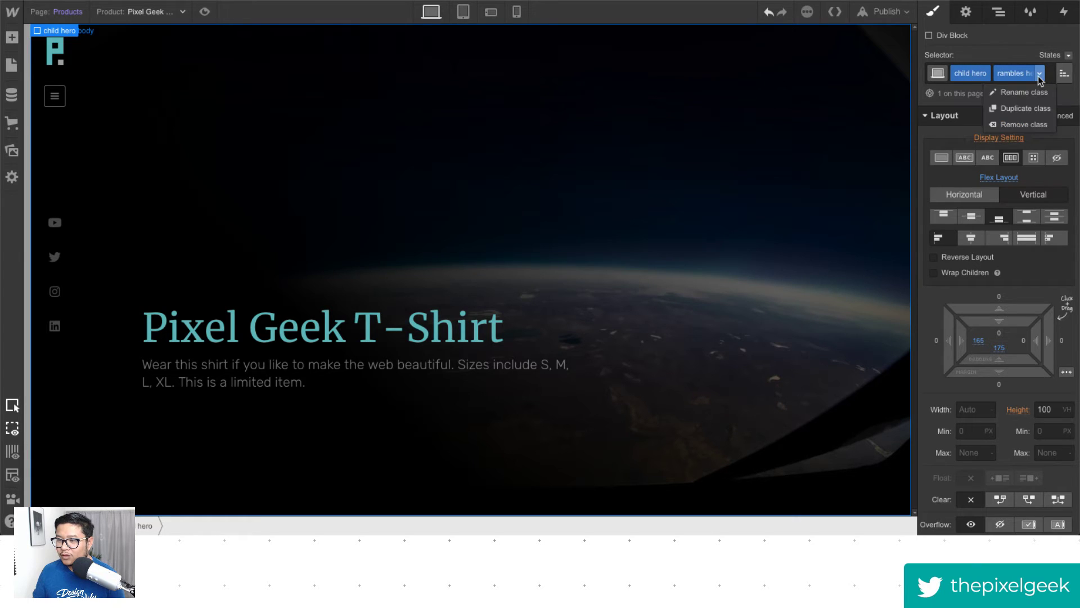
{"action": "left_click", "coordinate": [1026, 126]}
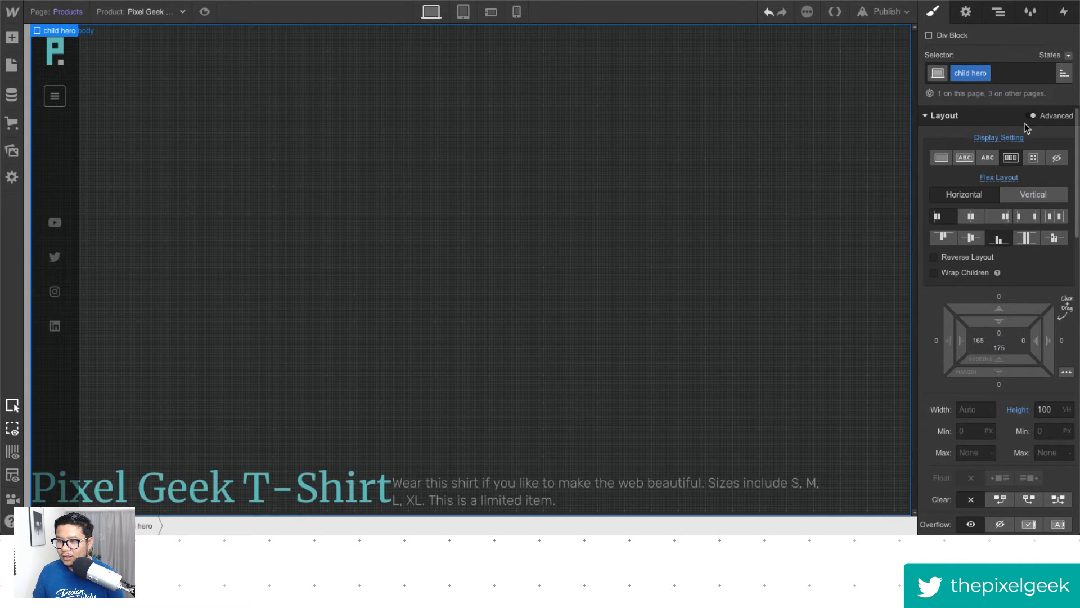
{"action": "key", "text": "ctrl+z"}
Duplicate the rambles hero combo class on the child hero as "product hero".
{"action": "left_click", "coordinate": [1040, 74]}
{"action": "left_click", "coordinate": [1018, 109]}
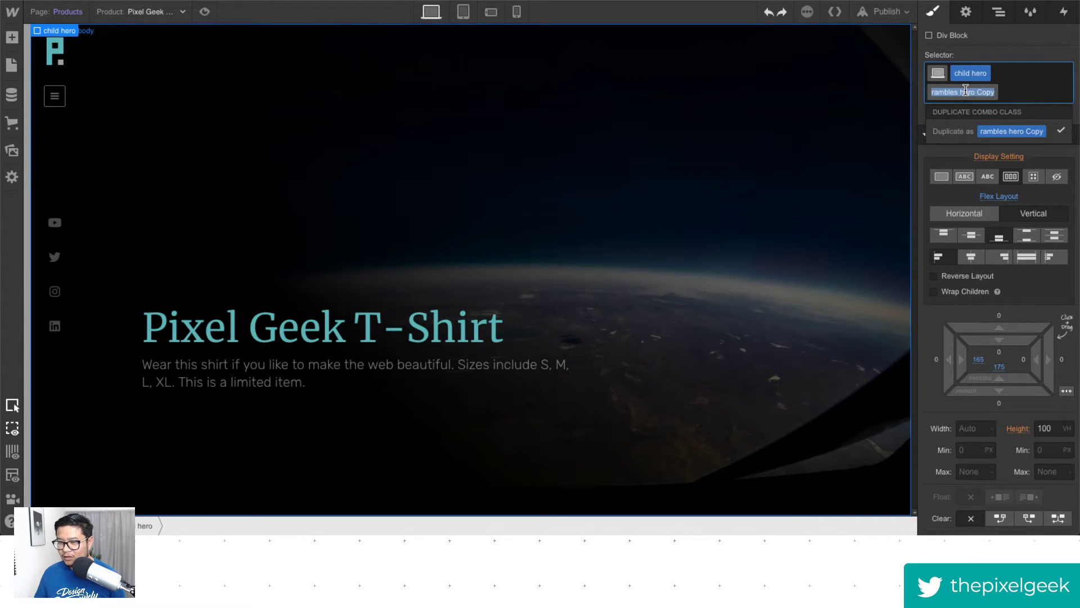
{"action": "type", "text": "product"}
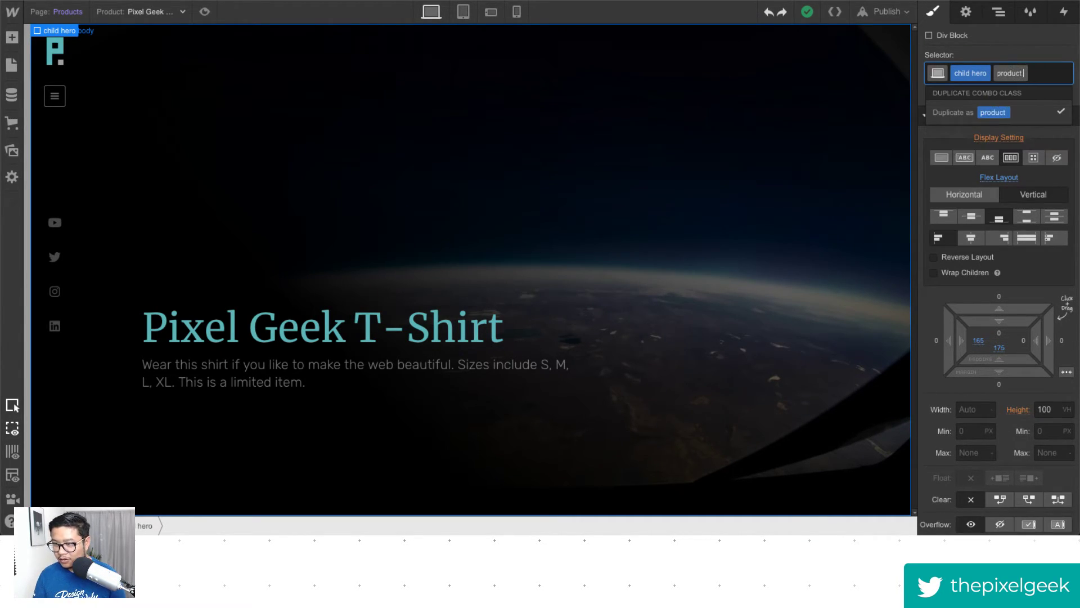
{"action": "type", "text": " hero"}
{"action": "key", "text": "Return"}
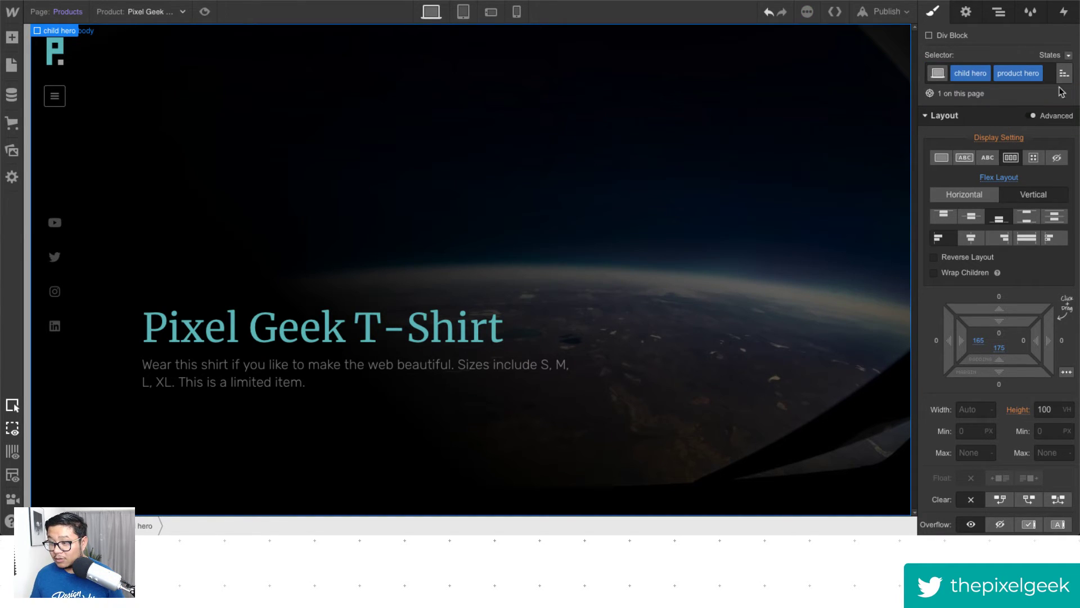
Try deleting the linear gradient and clearing the whole image and gradient background style of the product hero class.
{"action": "scroll", "coordinate": [1029, 297], "scroll_direction": "down", "scroll_amount": 3}
{"action": "scroll", "coordinate": [1029, 297], "scroll_direction": "down", "scroll_amount": 4}
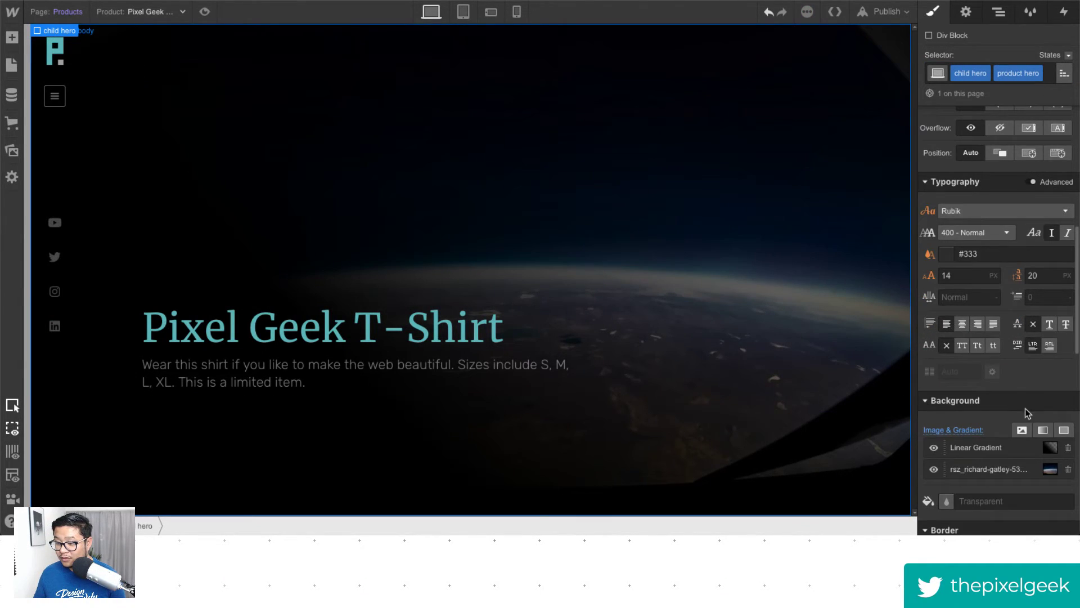
{"action": "left_click", "coordinate": [1068, 449]}
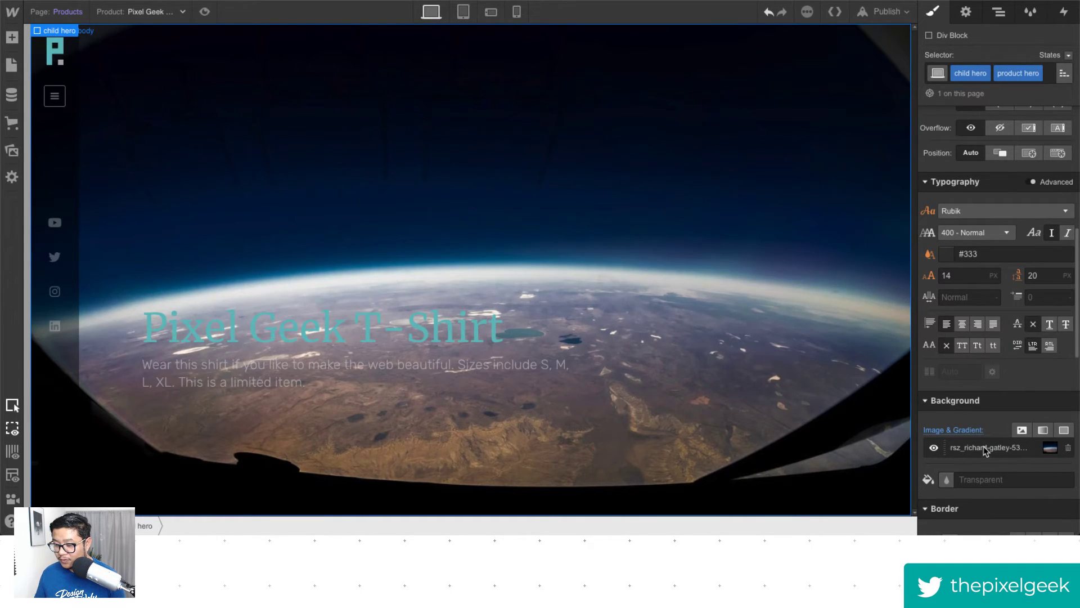
{"action": "left_click", "coordinate": [958, 434]}
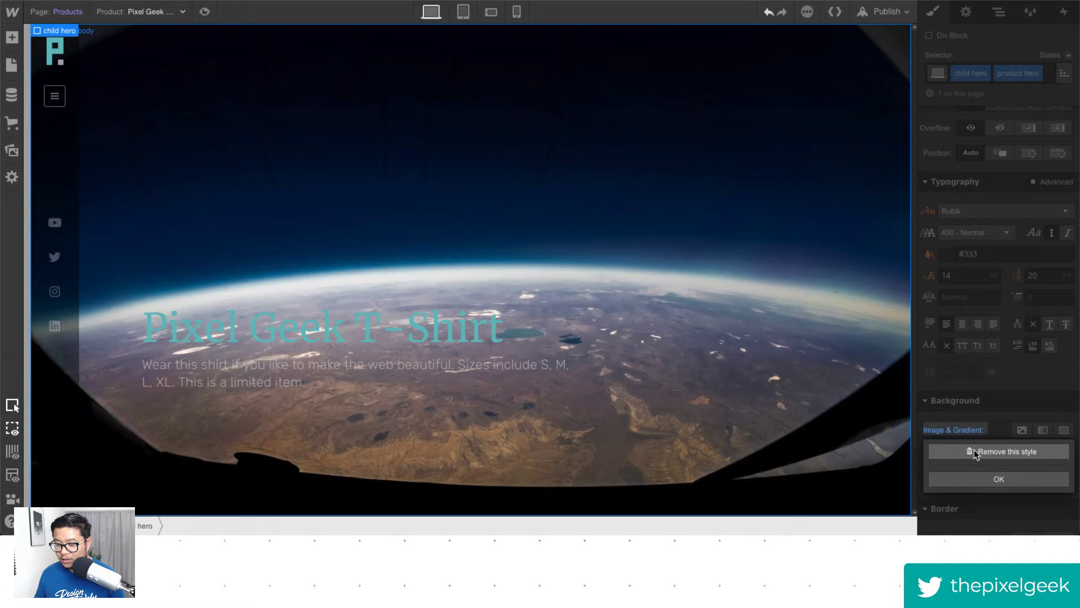
{"action": "left_click", "coordinate": [975, 452]}
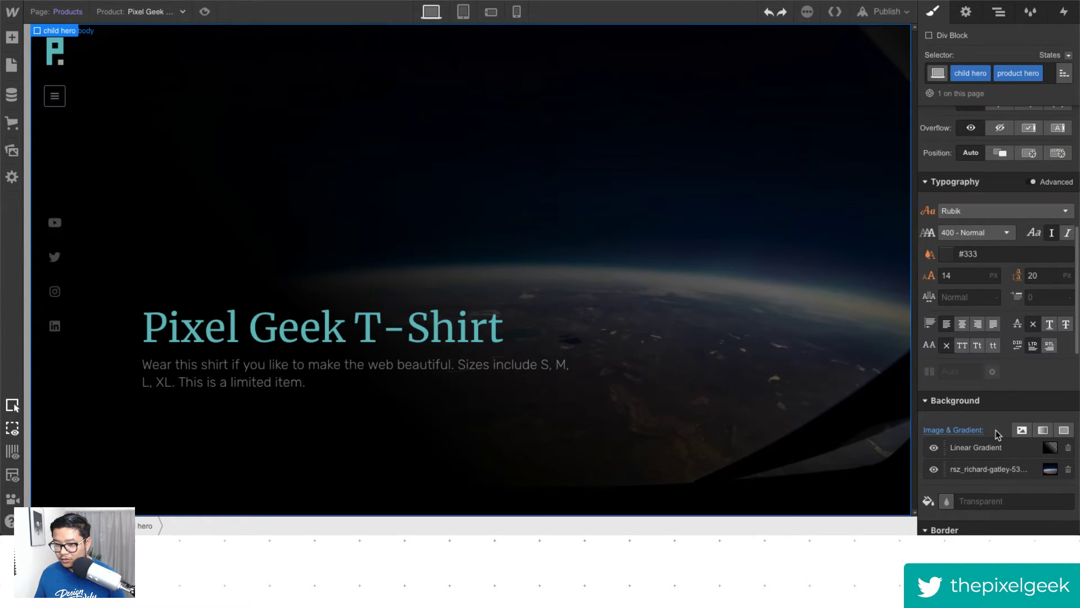
Delete the Earth photo from the product hero's background layers.
{"action": "left_click", "coordinate": [1068, 469]}
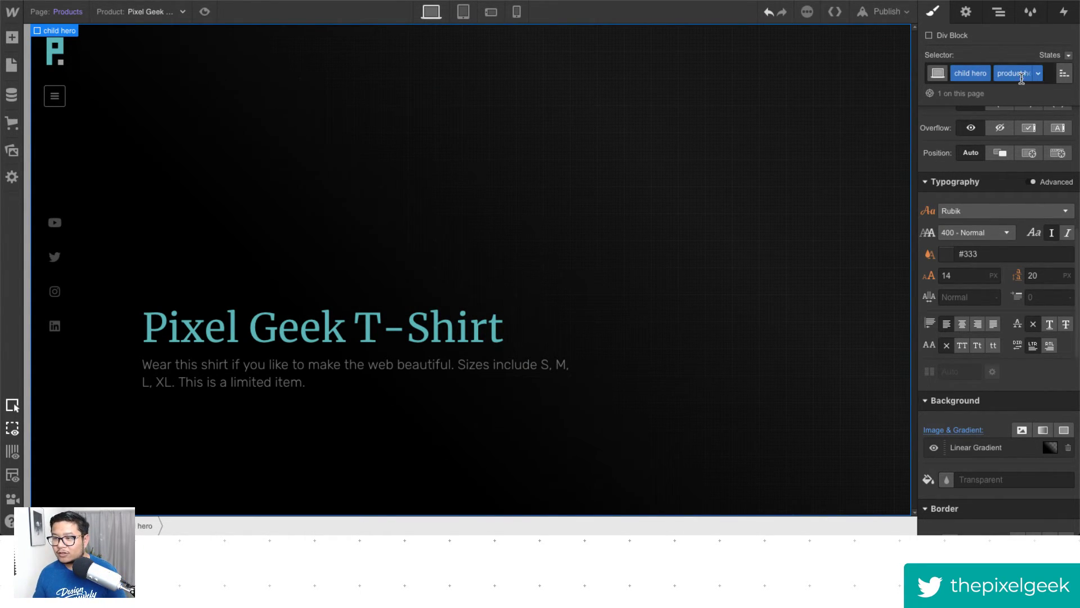
Change the child hero block's layout to a grid with four columns and four rows.
{"action": "scroll", "coordinate": [1007, 231], "scroll_direction": "up", "scroll_amount": 5}
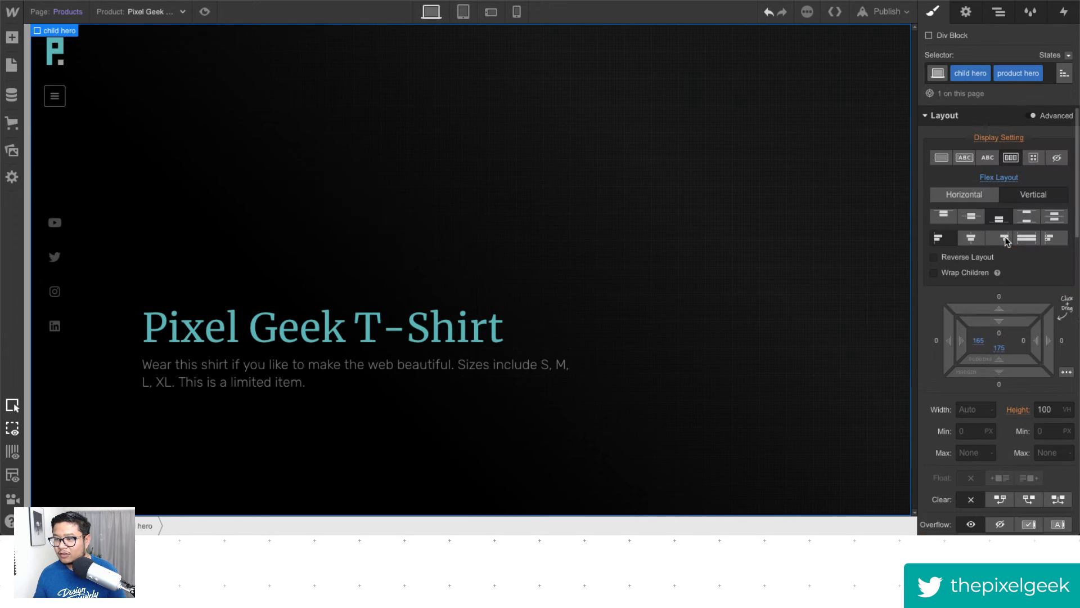
{"action": "left_click", "coordinate": [1033, 158]}
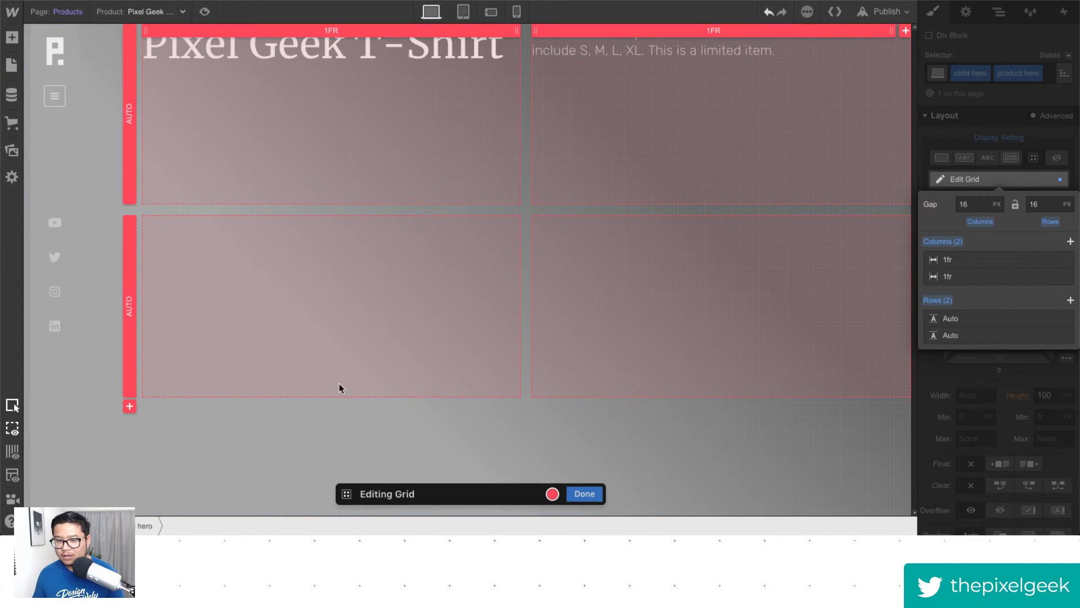
{"action": "left_click", "coordinate": [130, 406]}
{"action": "left_click", "coordinate": [130, 407]}
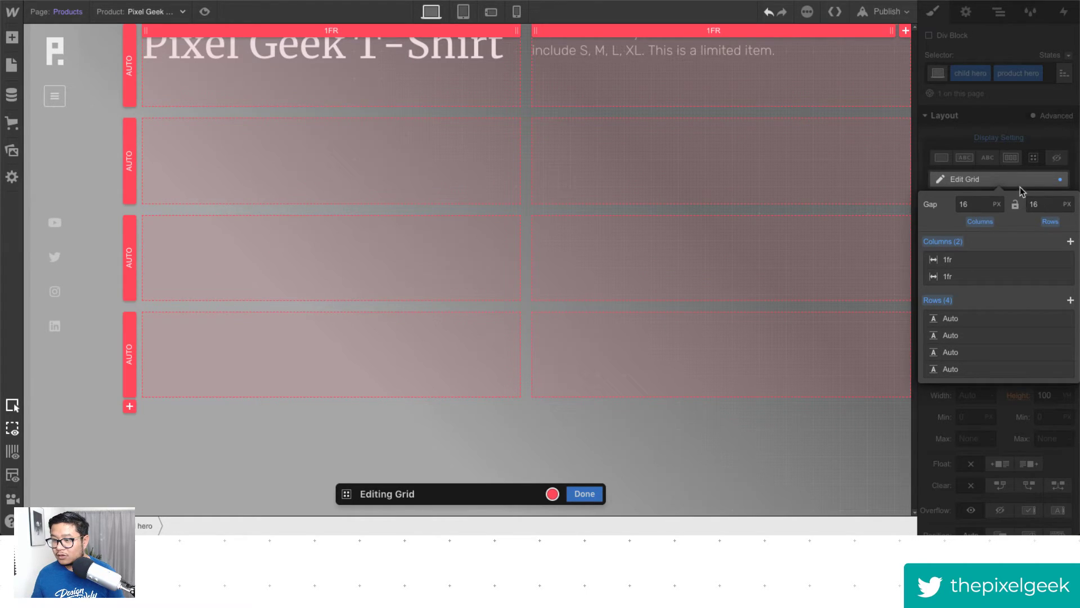
{"action": "left_click", "coordinate": [905, 31]}
{"action": "left_click", "coordinate": [905, 31]}
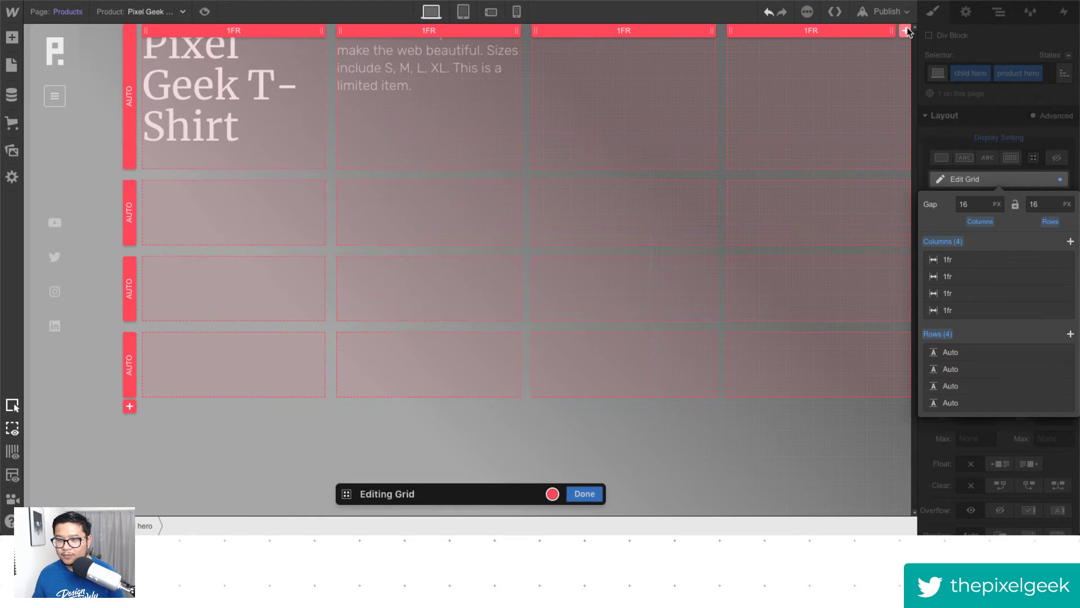
{"action": "left_click", "coordinate": [1072, 165]}
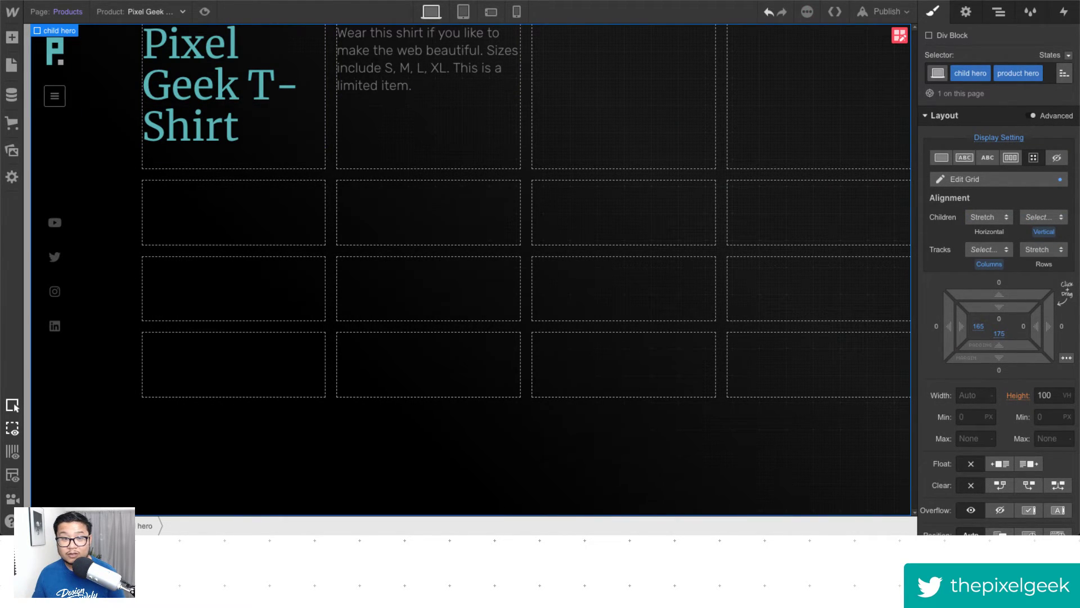
Add an image element to the grid's first row, fourth column, and bind it to the product's Main Image field.
{"action": "left_click", "coordinate": [12, 37]}
{"action": "scroll", "coordinate": [55, 426], "scroll_direction": "down", "scroll_amount": 5}
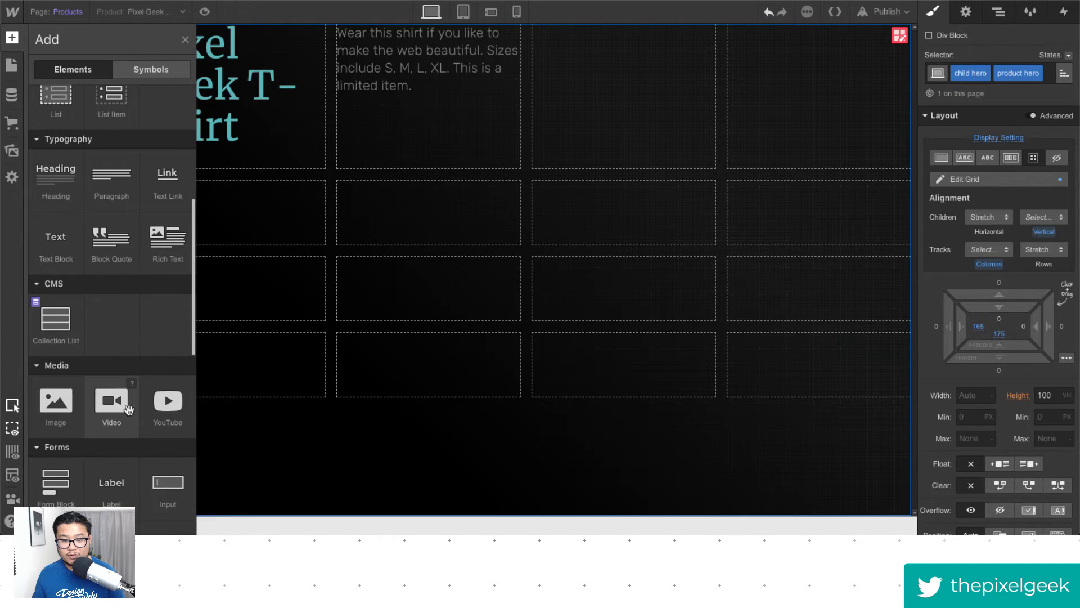
{"action": "left_click_drag", "start_coordinate": [53, 405], "coordinate": [795, 77]}
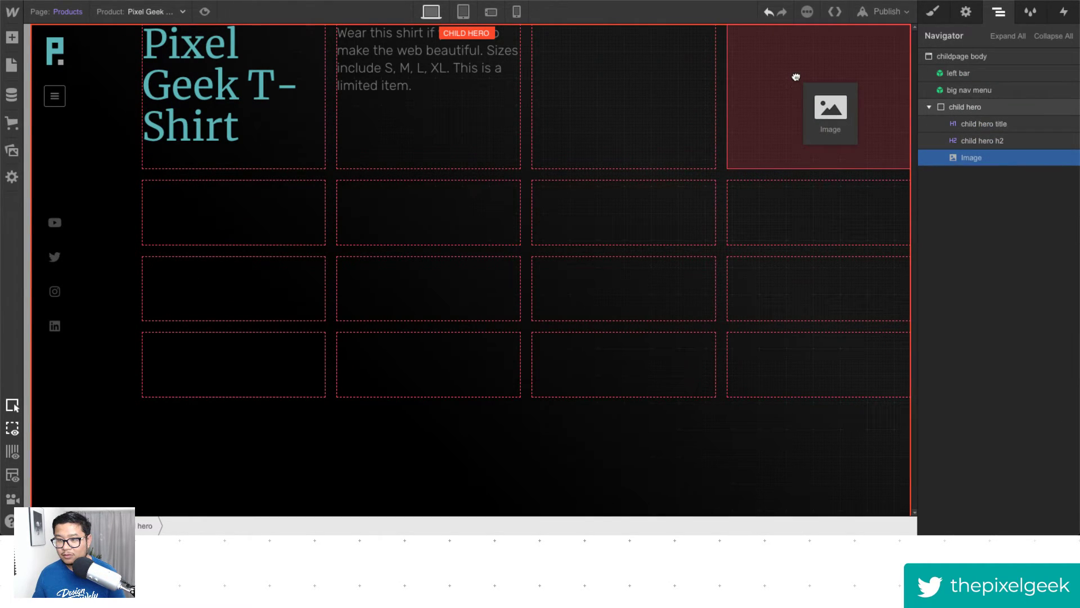
{"action": "left_click", "coordinate": [779, 90]}
{"action": "left_click", "coordinate": [771, 106]}
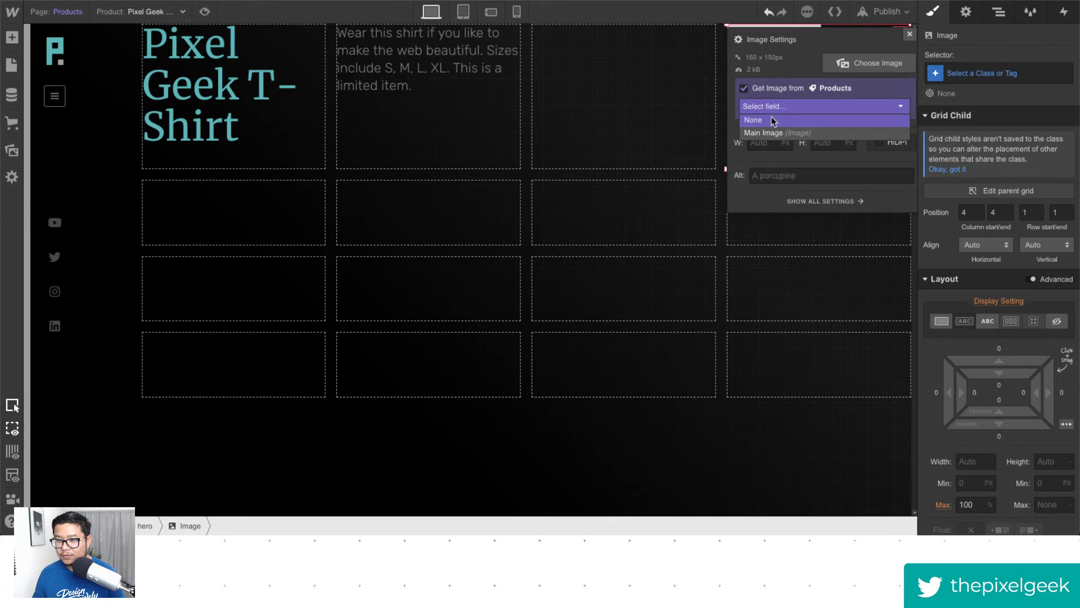
{"action": "left_click", "coordinate": [771, 133]}
Stretch the product image across grid columns 3 to 4 and rows 1 to 4.
{"action": "left_click", "coordinate": [699, 218]}
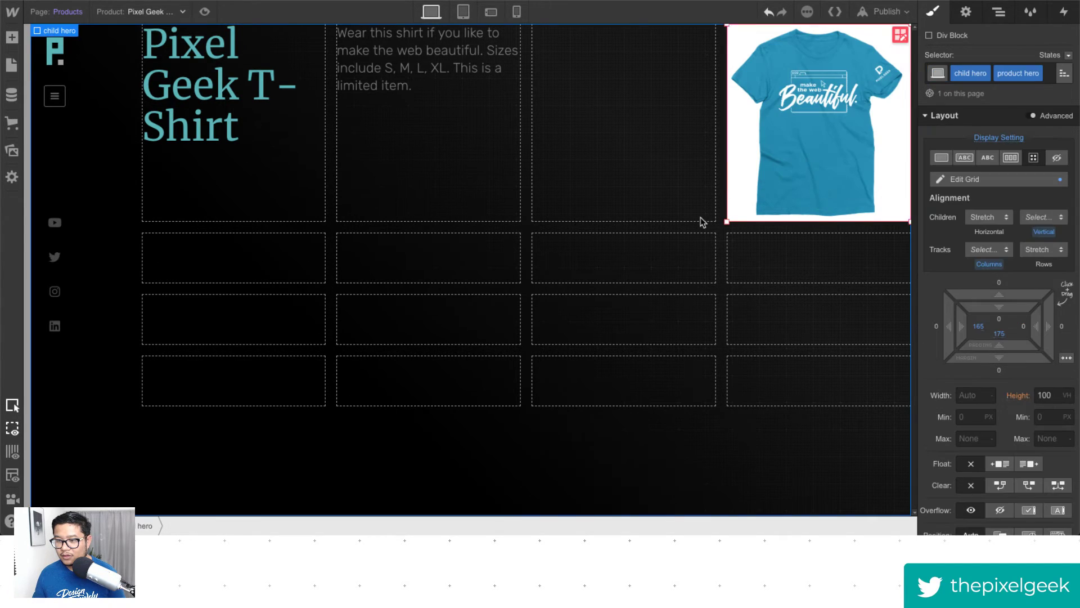
{"action": "left_click", "coordinate": [785, 166]}
{"action": "left_click_drag", "start_coordinate": [728, 222], "coordinate": [573, 414]}
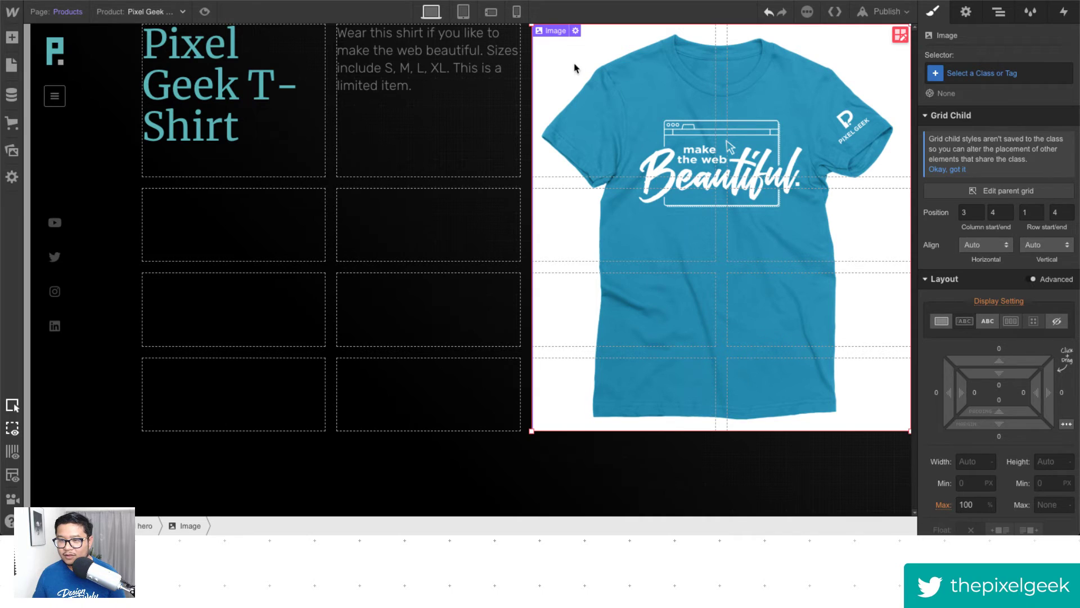
Place the description heading in the first cell of row 2 and span the product title across columns 1 and 2.
{"action": "left_click", "coordinate": [231, 105]}
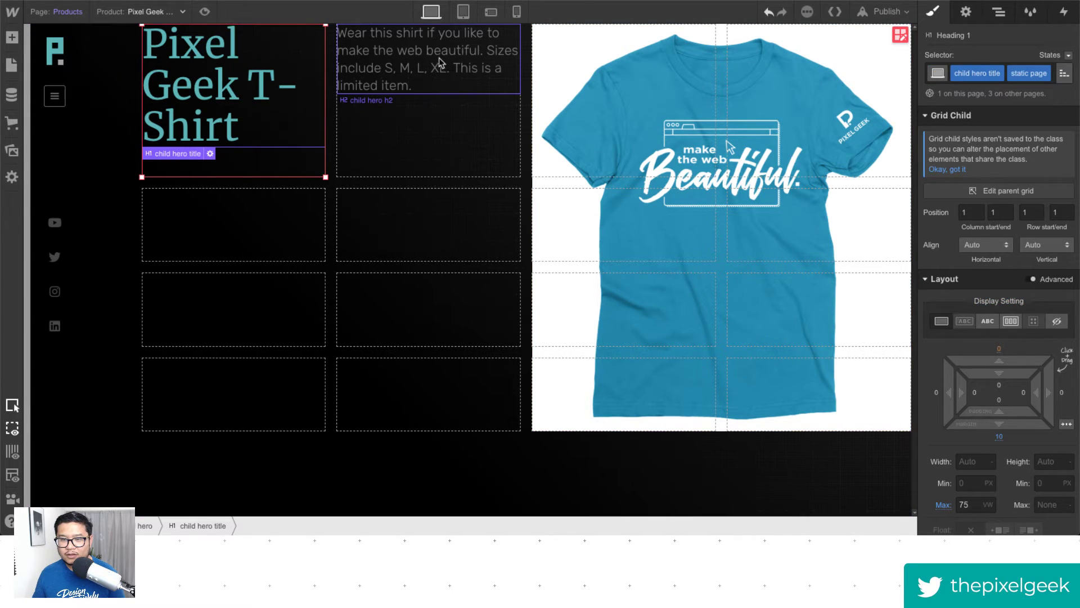
{"action": "left_click_drag", "start_coordinate": [431, 83], "coordinate": [293, 233]}
{"action": "left_click_drag", "start_coordinate": [360, 119], "coordinate": [233, 225]}
{"action": "left_click", "coordinate": [253, 90]}
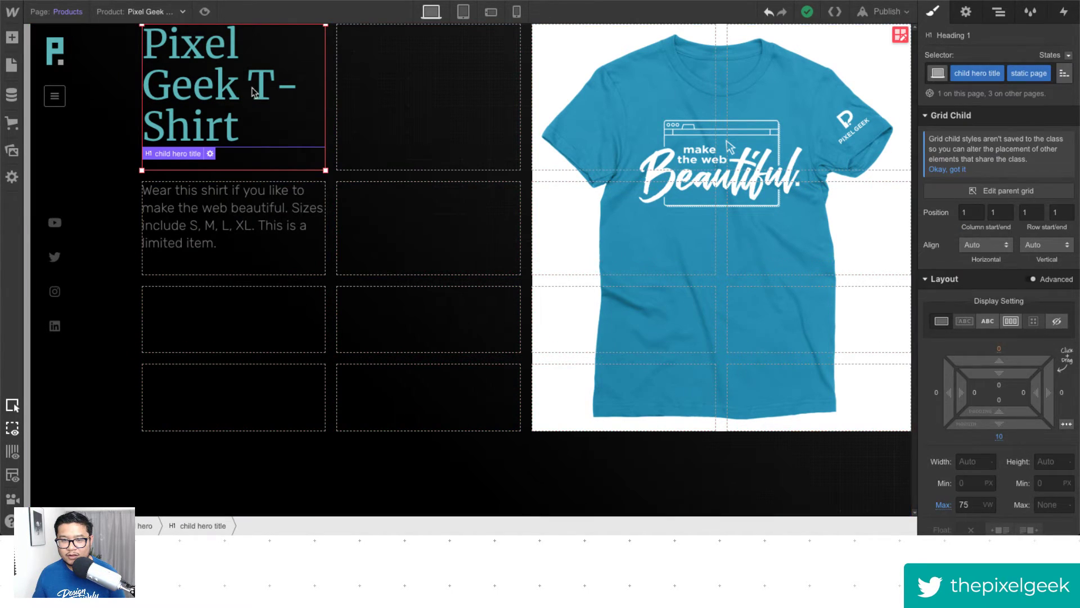
{"action": "left_click_drag", "start_coordinate": [324, 172], "coordinate": [472, 191]}
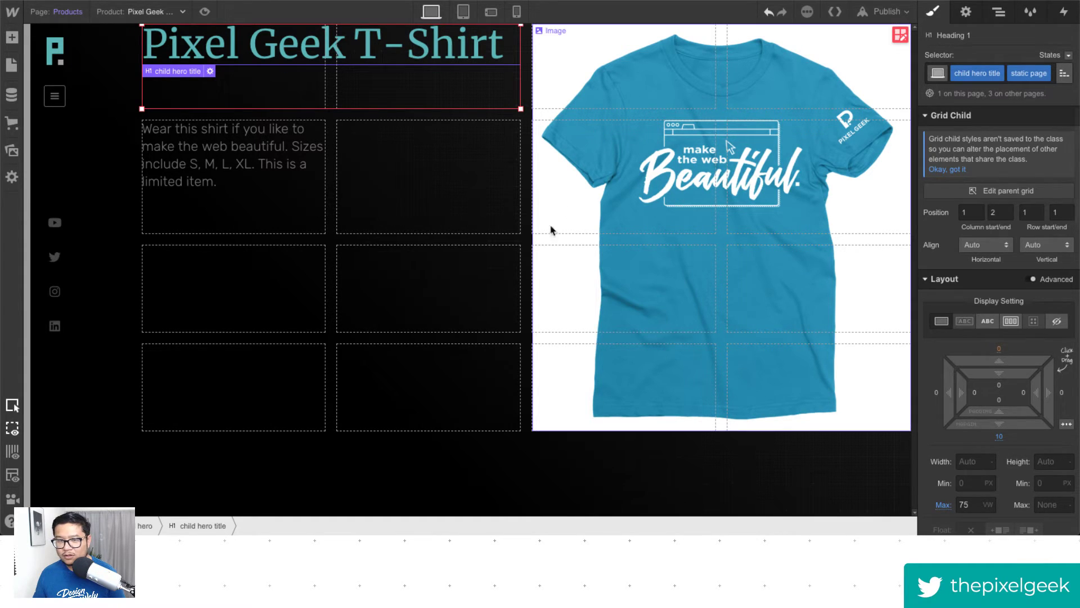
Give the child hero block a 40 px top margin and 40 px of right padding.
{"action": "left_click", "coordinate": [997, 13]}
{"action": "left_click", "coordinate": [984, 108]}
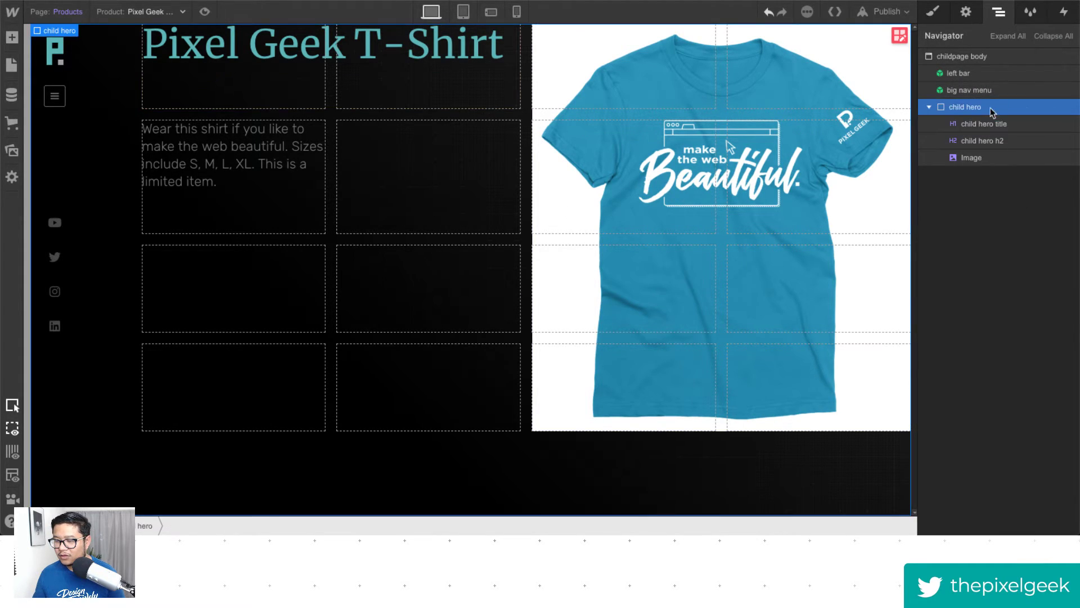
{"action": "left_click", "coordinate": [934, 14]}
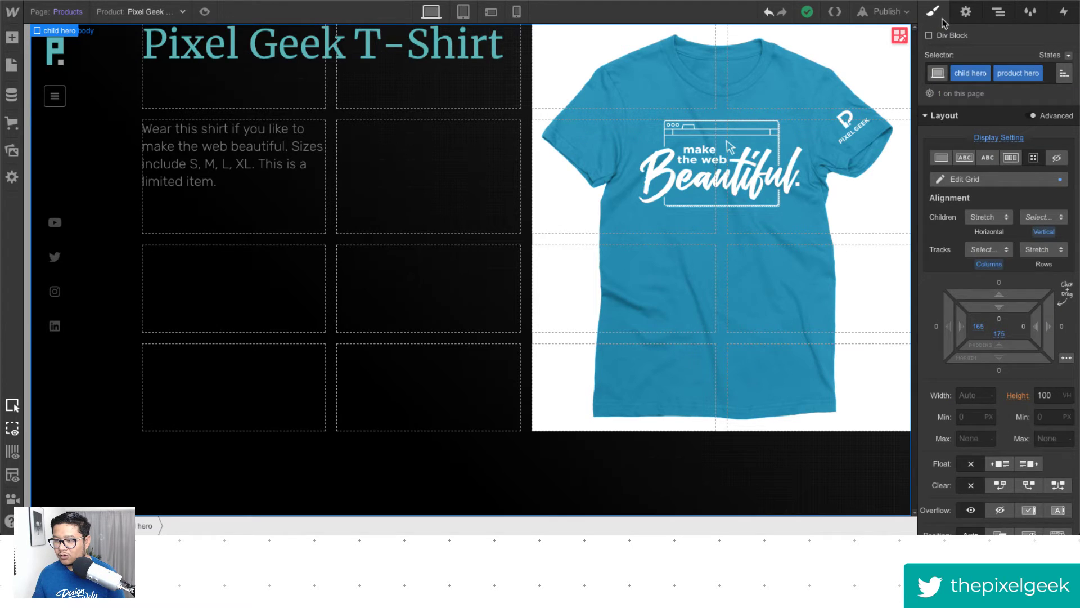
{"action": "left_click_drag", "start_coordinate": [999, 293], "coordinate": [1009, 214]}
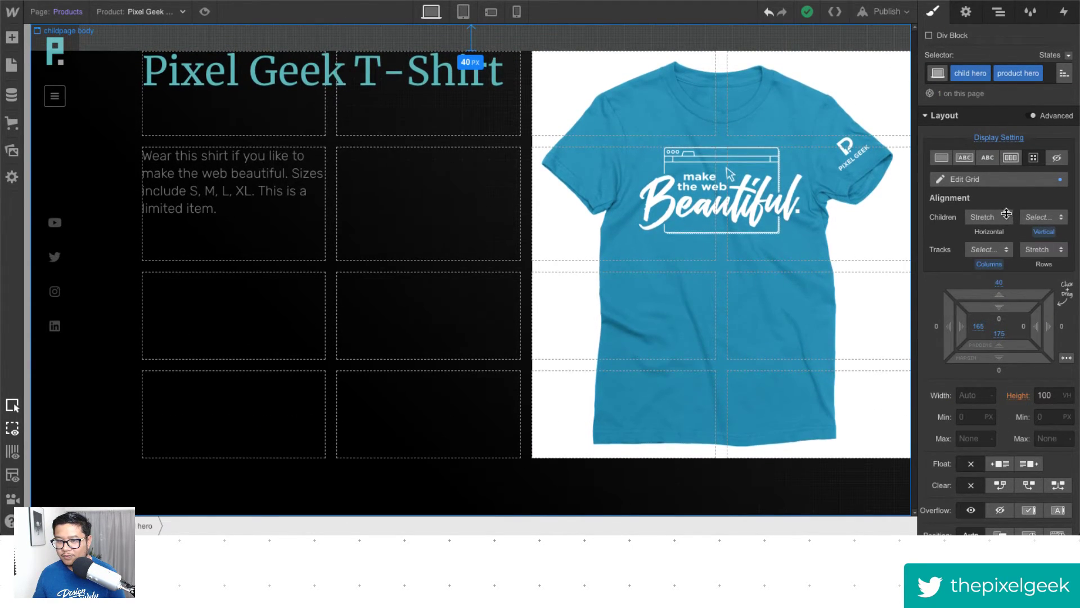
{"action": "left_click_drag", "start_coordinate": [1039, 326], "coordinate": [957, 320]}
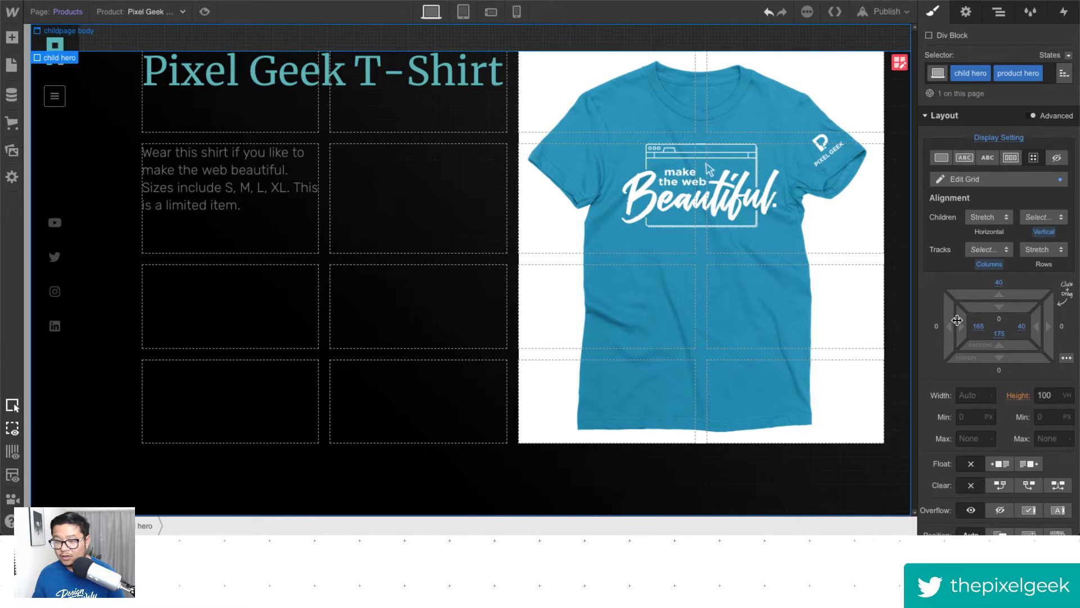
Span the description heading across columns 1 and 2, and add a fifth column to the hero grid.
{"action": "left_click", "coordinate": [221, 194]}
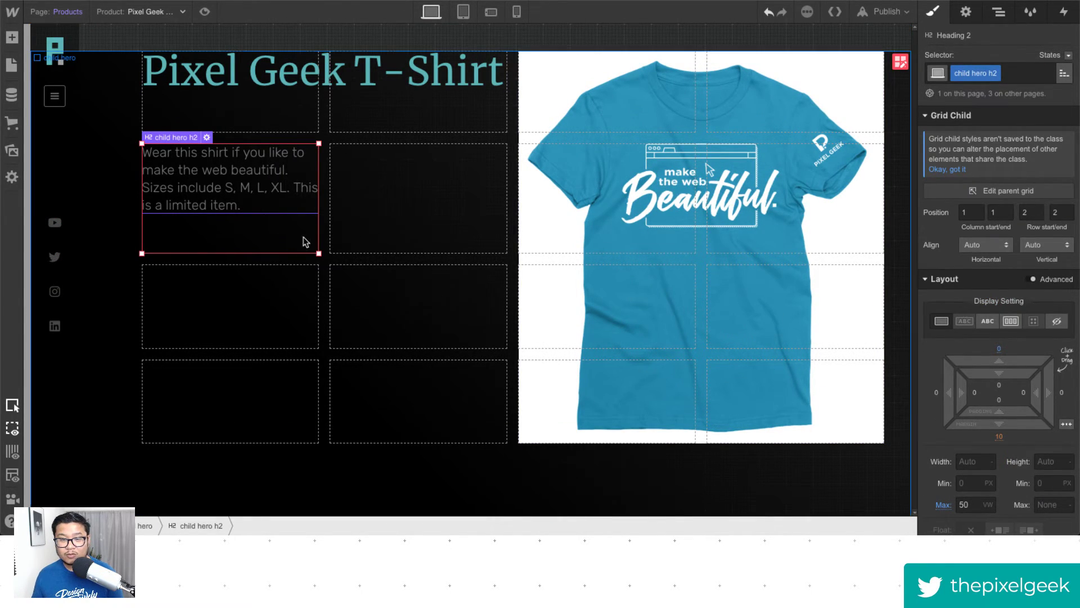
{"action": "left_click_drag", "start_coordinate": [319, 253], "coordinate": [442, 223]}
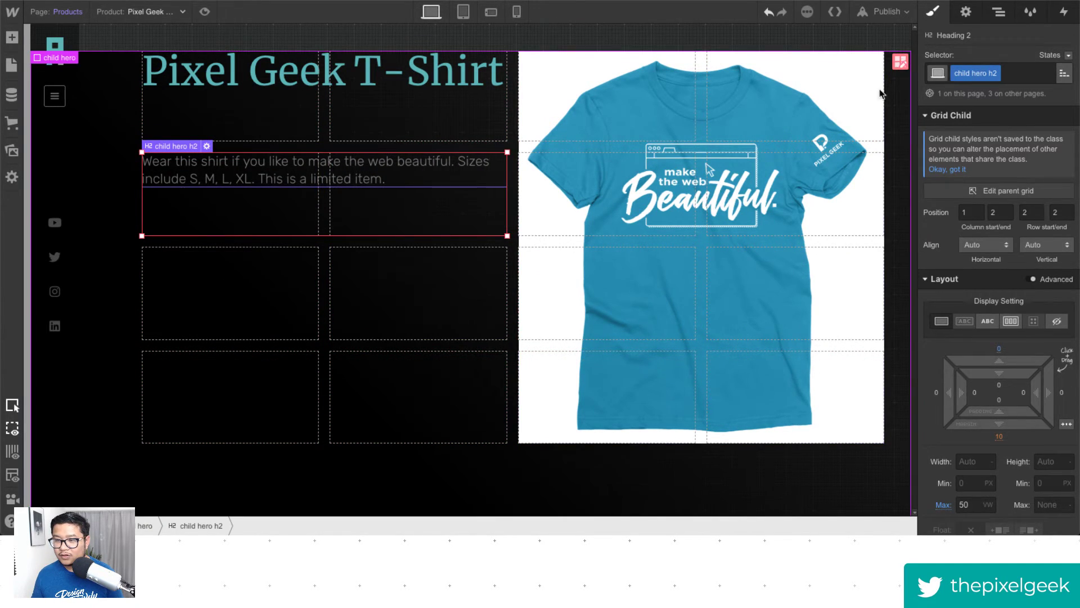
{"action": "left_click", "coordinate": [900, 61]}
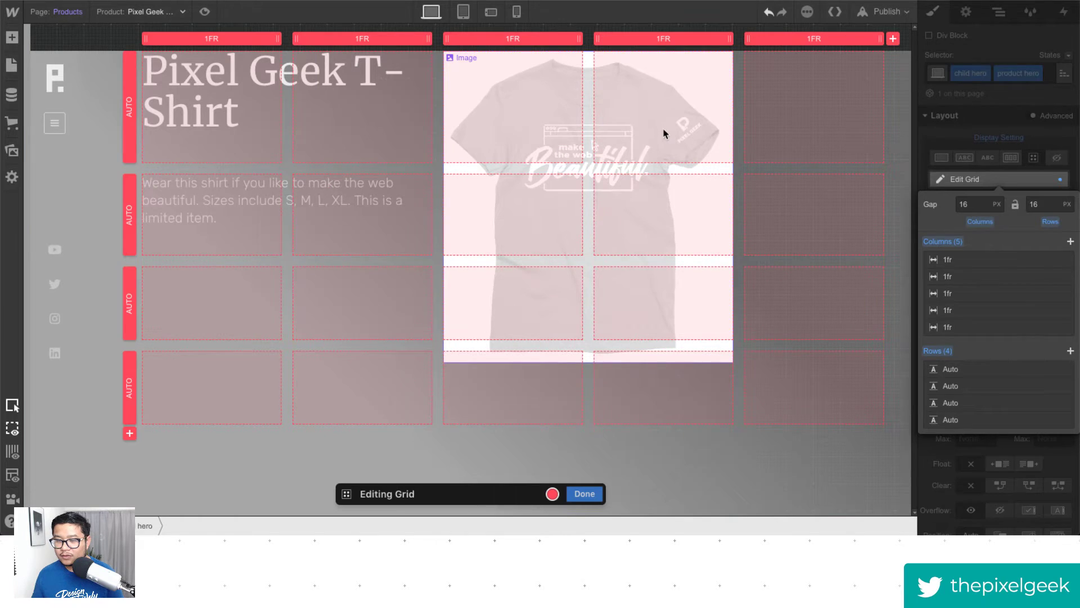
Move the product image to the end of the grid, spanning columns 4 to 6 and rows 1 to 4.
{"action": "left_click", "coordinate": [594, 145]}
{"action": "left_click_drag", "start_coordinate": [638, 100], "coordinate": [781, 100]}
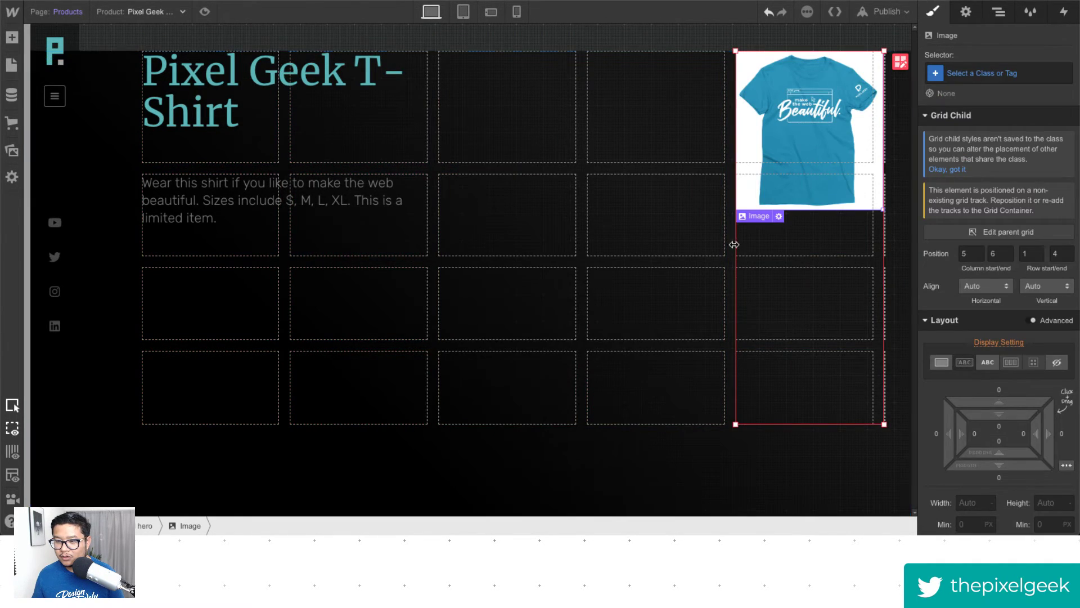
{"action": "left_click_drag", "start_coordinate": [735, 424], "coordinate": [592, 429]}
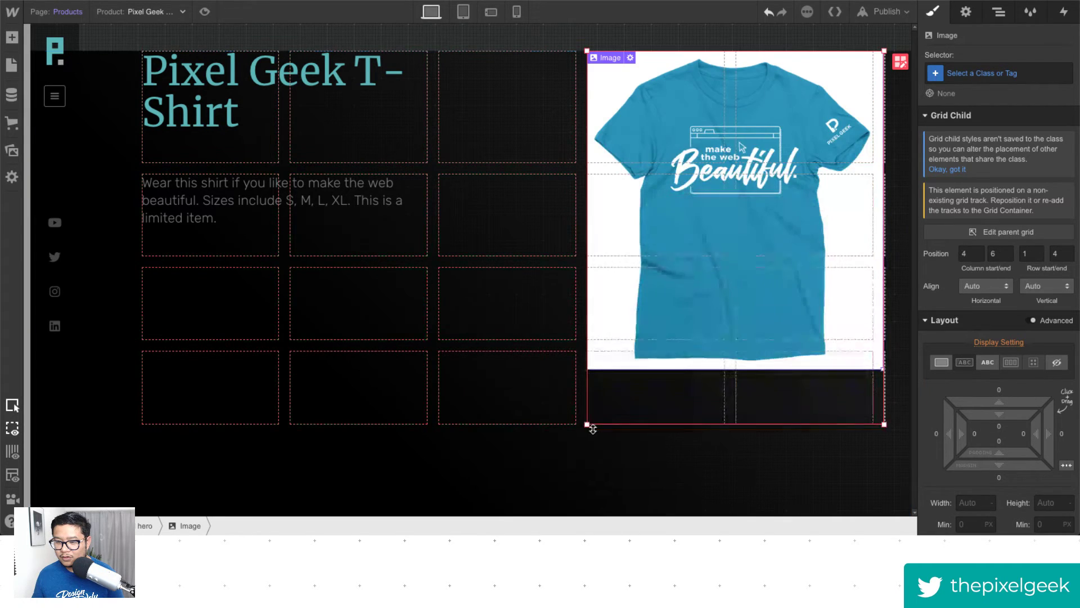
Replace the child hero block's top margin with 40 px of top padding, previewing the page before and after.
{"action": "left_click", "coordinate": [394, 386]}
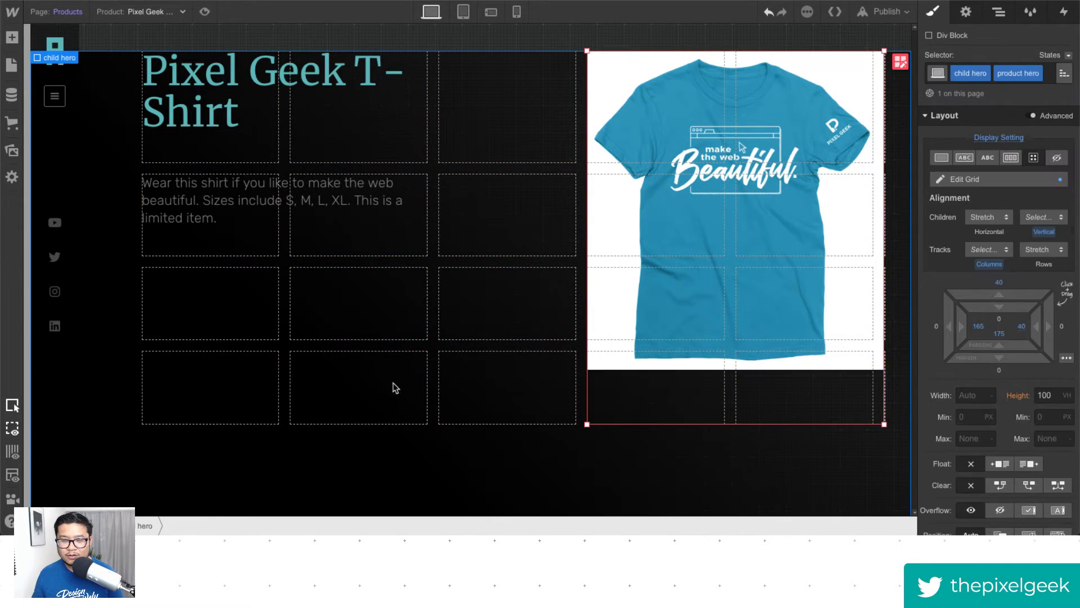
{"action": "left_click", "coordinate": [204, 11]}
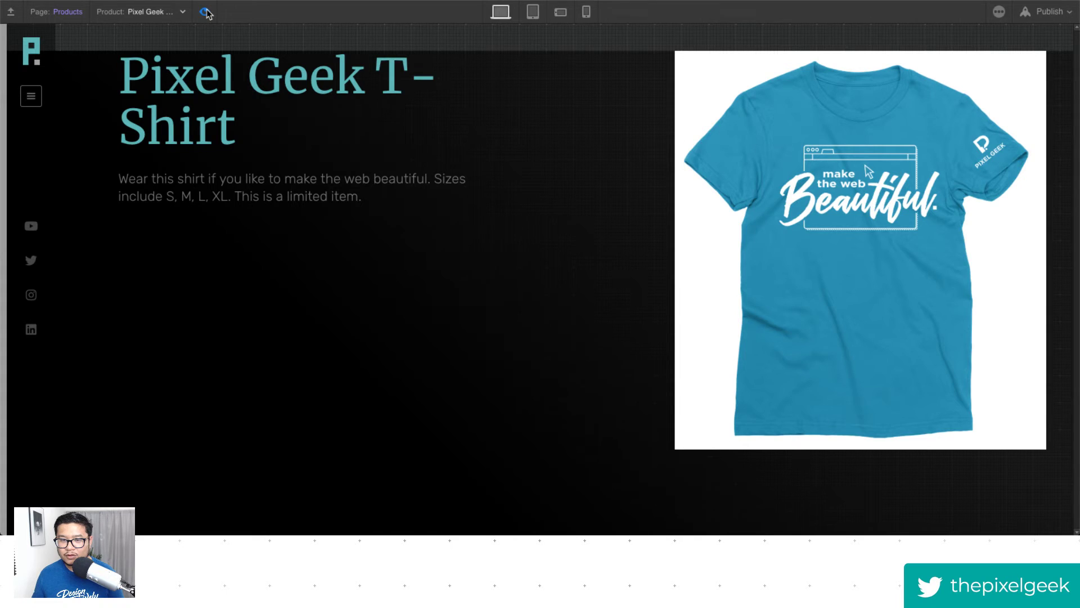
{"action": "left_click", "coordinate": [206, 12]}
{"action": "left_click", "coordinate": [1000, 289]}
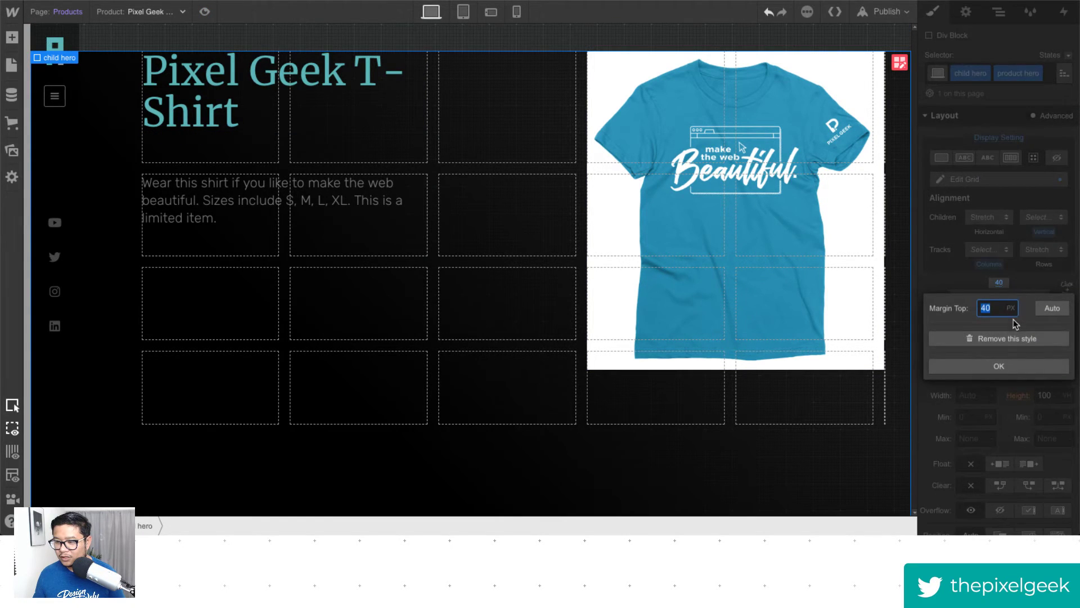
{"action": "left_click", "coordinate": [1013, 338]}
{"action": "left_click", "coordinate": [1001, 319]}
{"action": "type", "text": "40"}
{"action": "key", "text": "Return"}
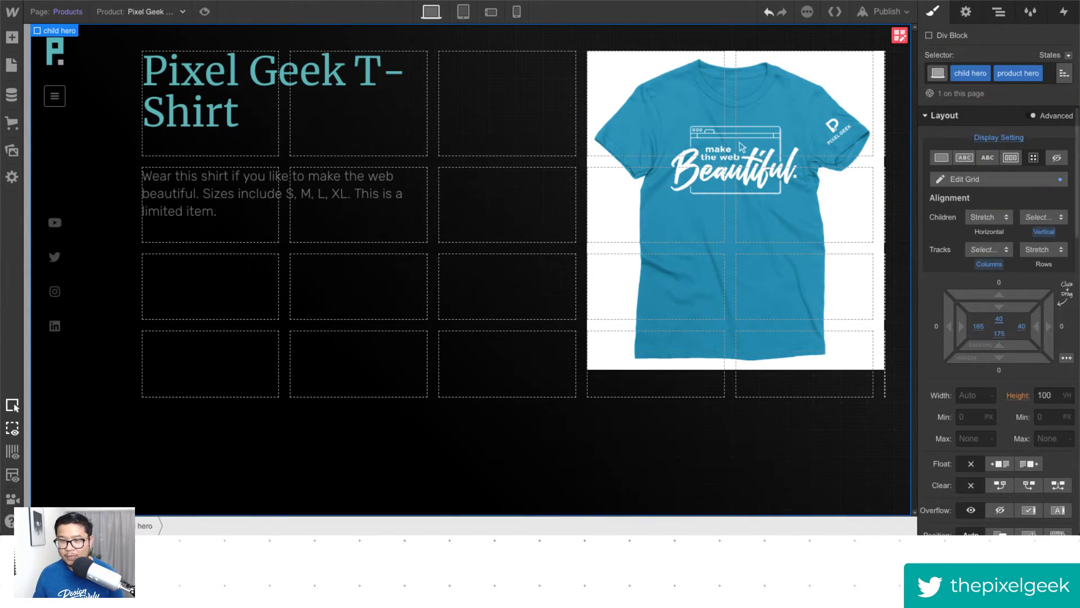
{"action": "left_click", "coordinate": [205, 13]}
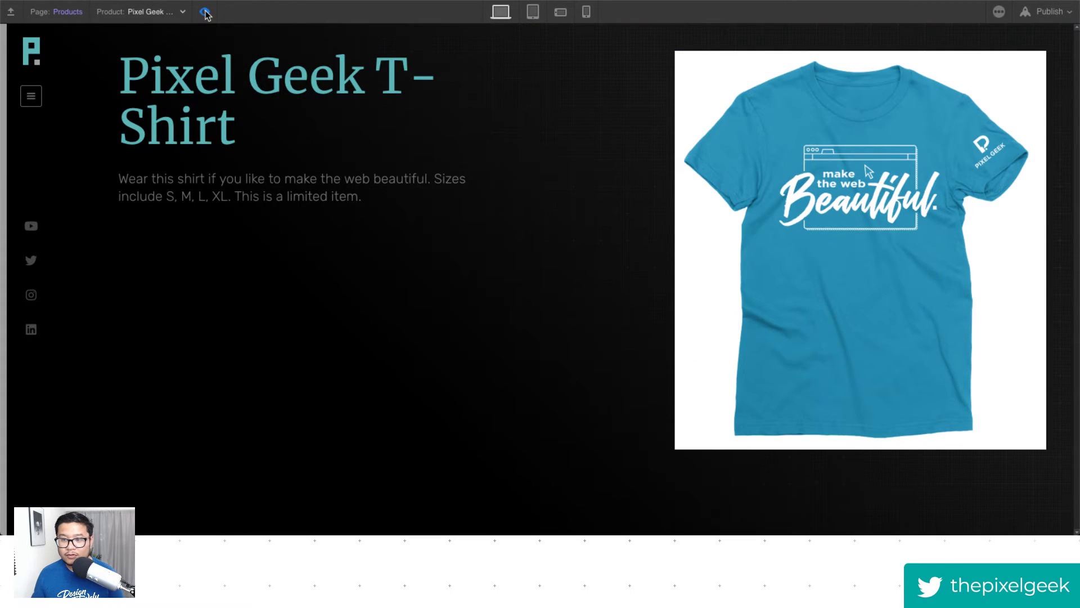
{"action": "left_click", "coordinate": [206, 13]}
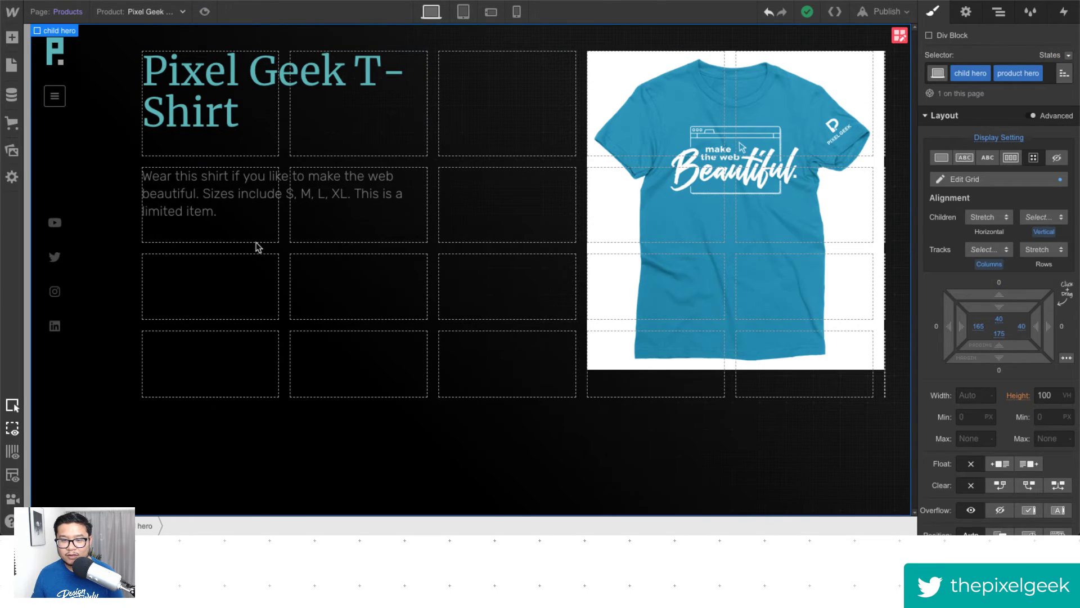
Add an Add to Cart element below the description in grid row 3, spanning columns 1 and 2.
{"action": "left_click", "coordinate": [205, 205]}
{"action": "key", "text": "a"}
{"action": "left_click_drag", "start_coordinate": [56, 131], "coordinate": [213, 287]}
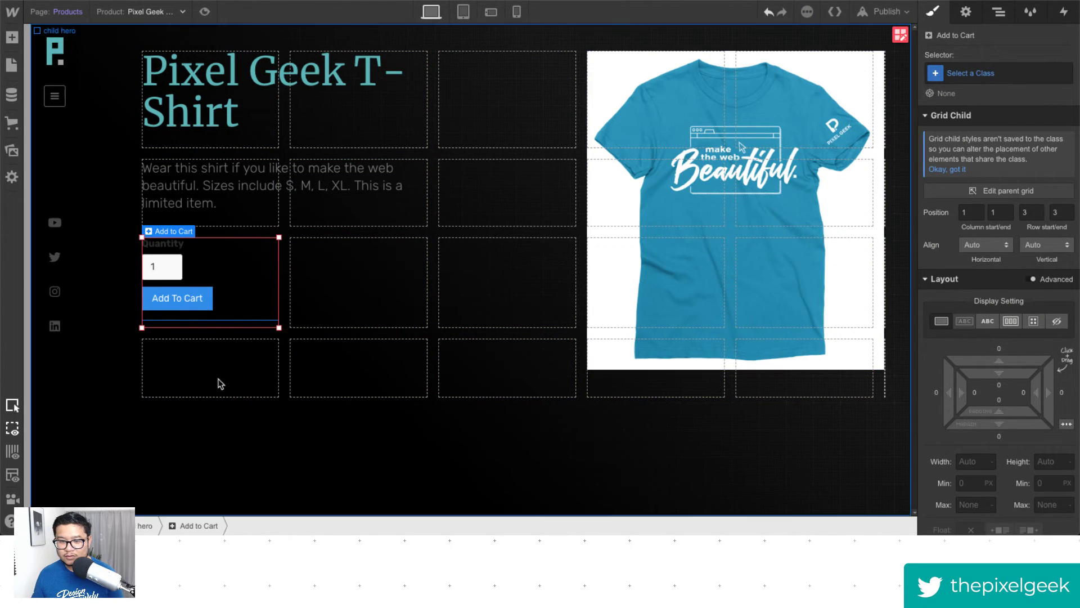
{"action": "left_click_drag", "start_coordinate": [279, 327], "coordinate": [396, 367]}
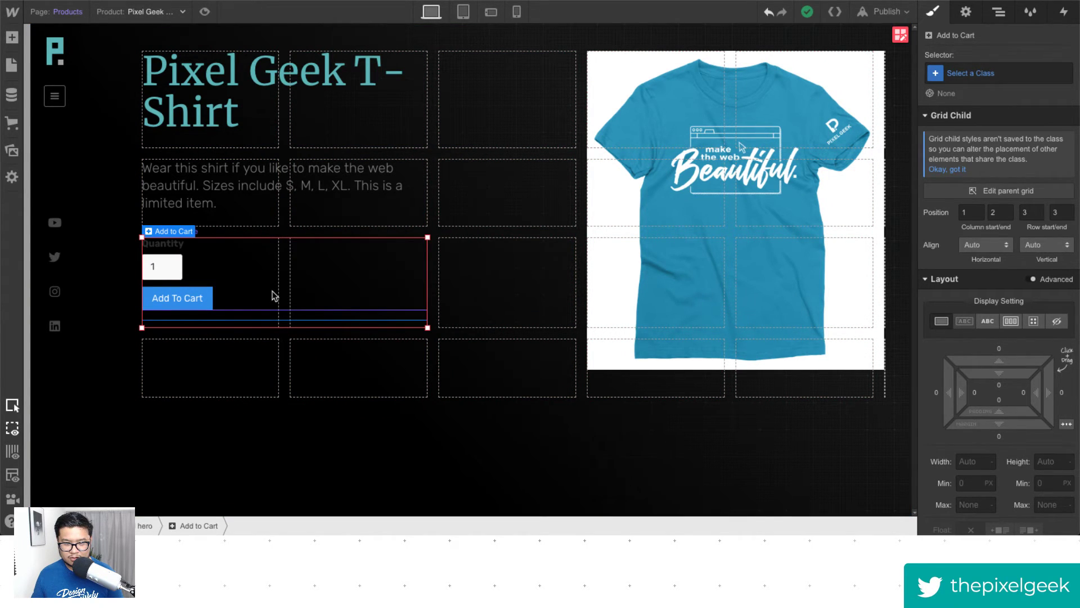
Set the Quantity field label's text color to white.
{"action": "left_click", "coordinate": [200, 248]}
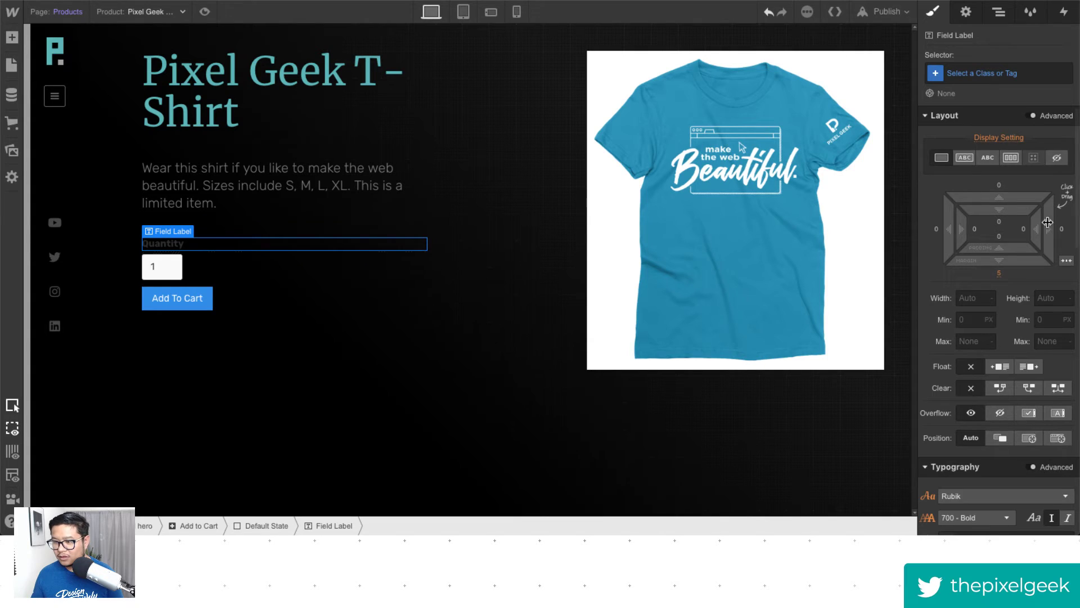
{"action": "scroll", "coordinate": [1014, 347], "scroll_direction": "down", "scroll_amount": 5}
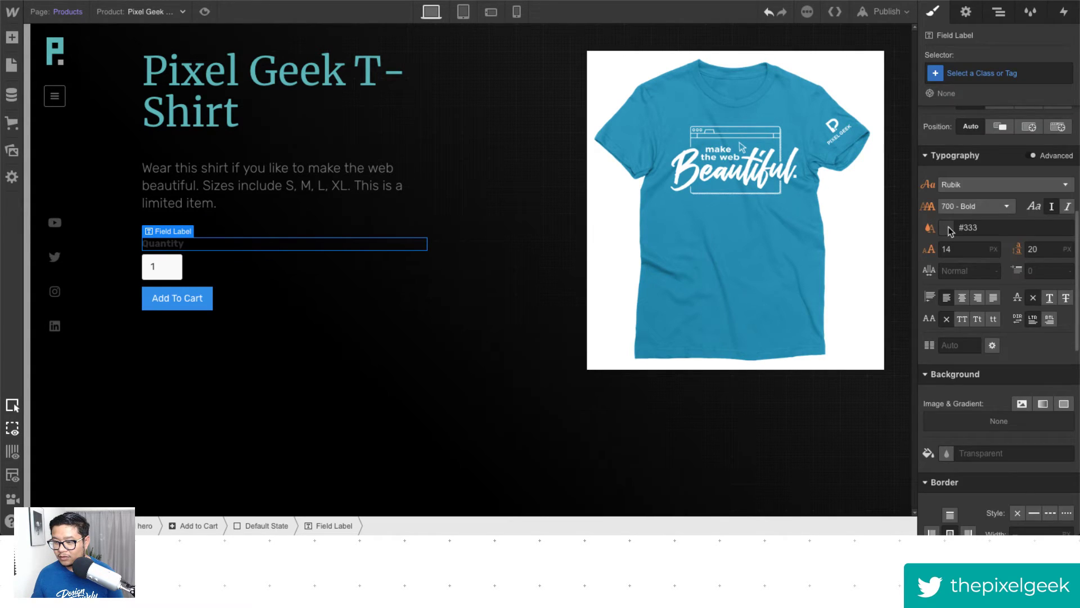
{"action": "left_click", "coordinate": [948, 229]}
{"action": "left_click_drag", "start_coordinate": [956, 290], "coordinate": [933, 234]}
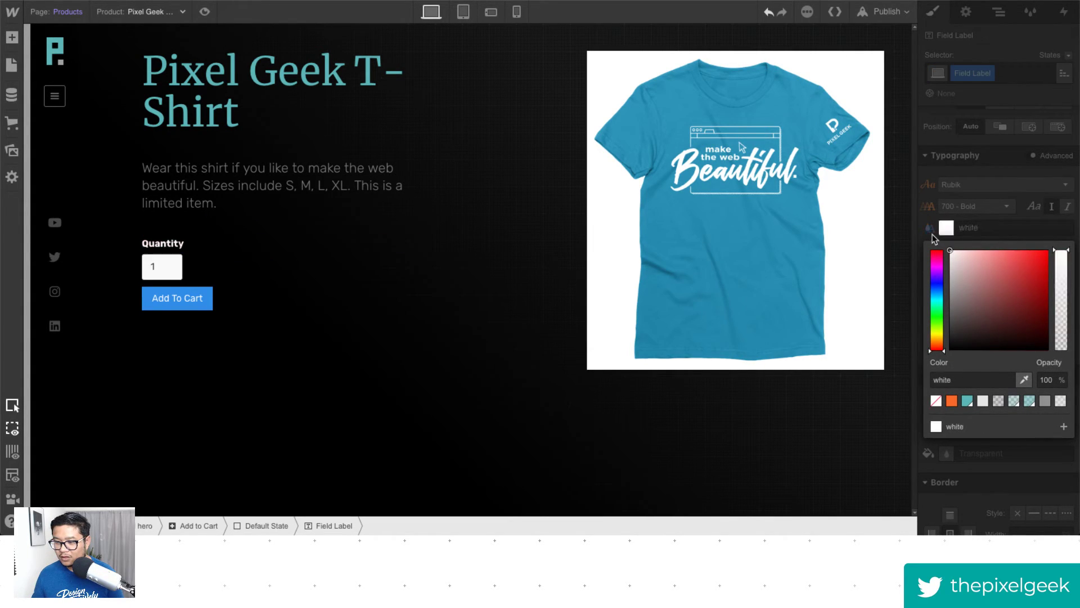
{"action": "left_click", "coordinate": [1011, 206]}
{"action": "left_click", "coordinate": [289, 345]}
Apply the existing Button class to the Add To Cart submit button and preview the product page.
{"action": "left_click", "coordinate": [190, 301]}
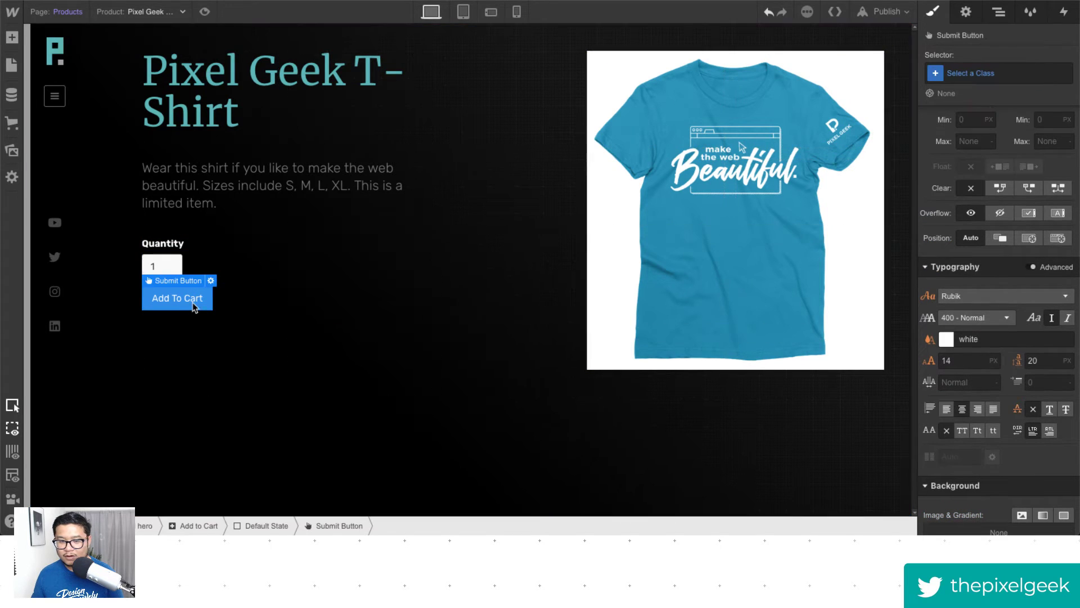
{"action": "left_click", "coordinate": [960, 74]}
{"action": "type", "text": "button"}
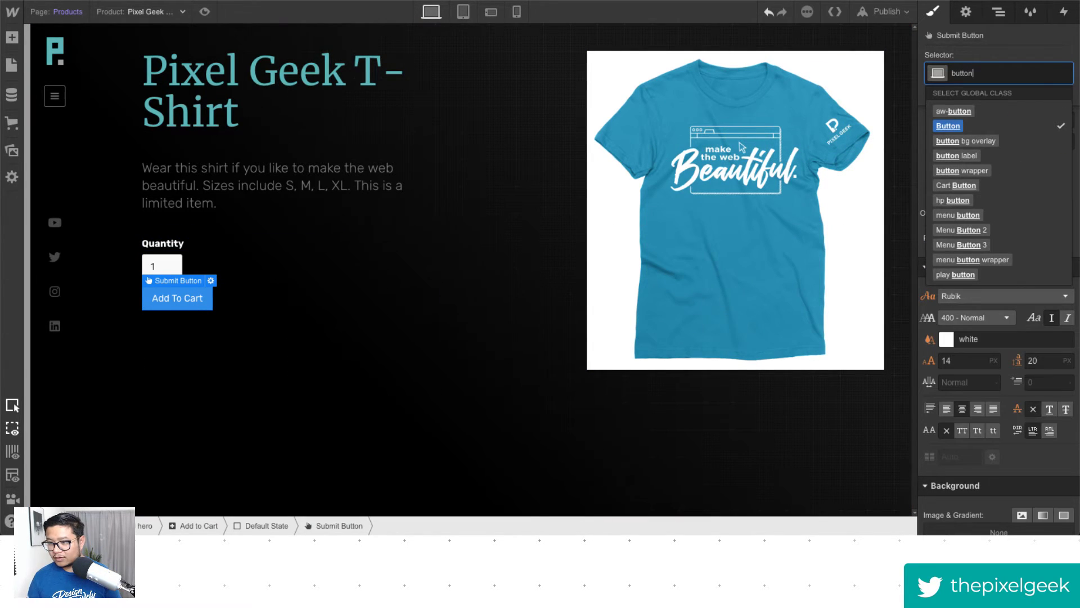
{"action": "key", "text": "Return"}
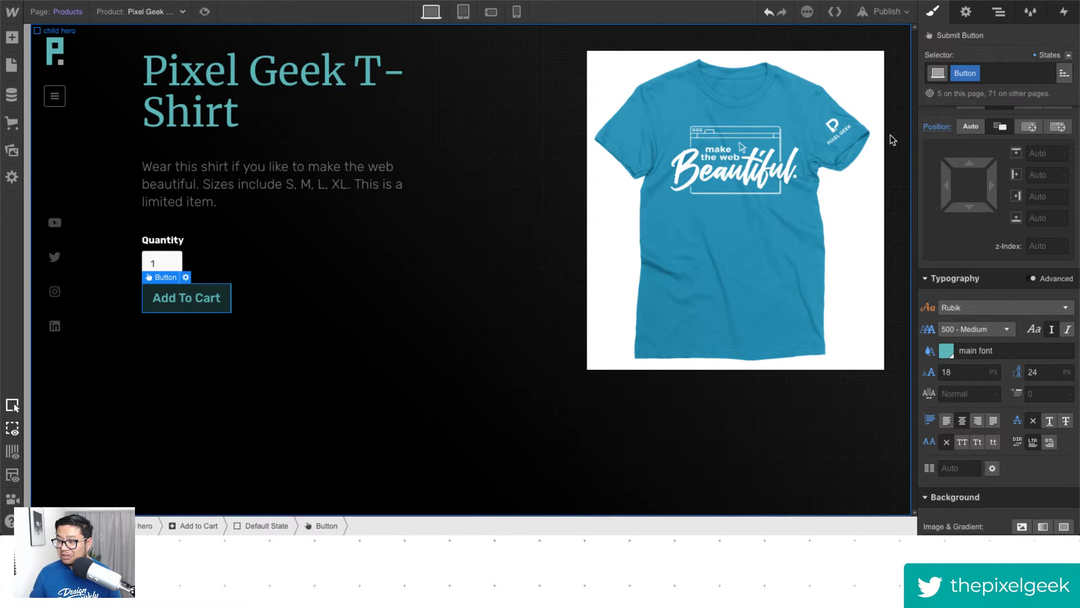
{"action": "left_click", "coordinate": [413, 315]}
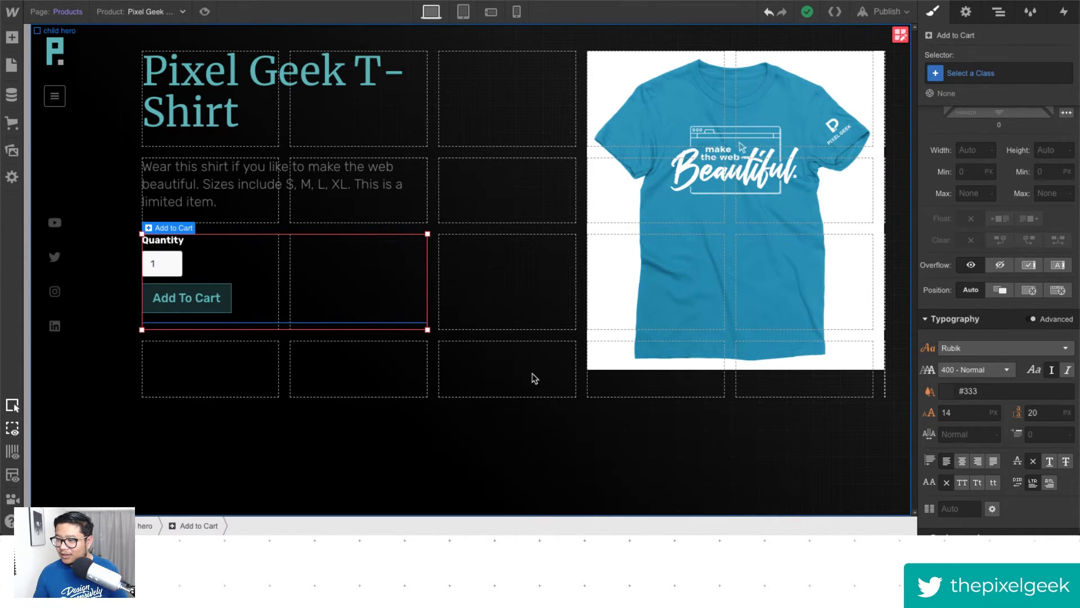
{"action": "left_click", "coordinate": [293, 403]}
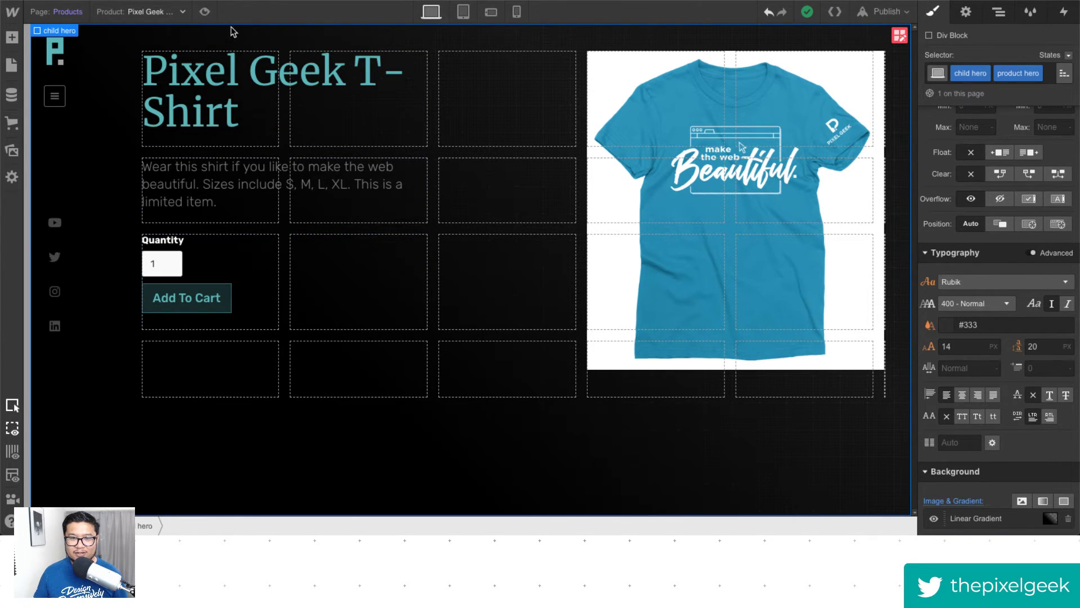
{"action": "left_click", "coordinate": [205, 11]}
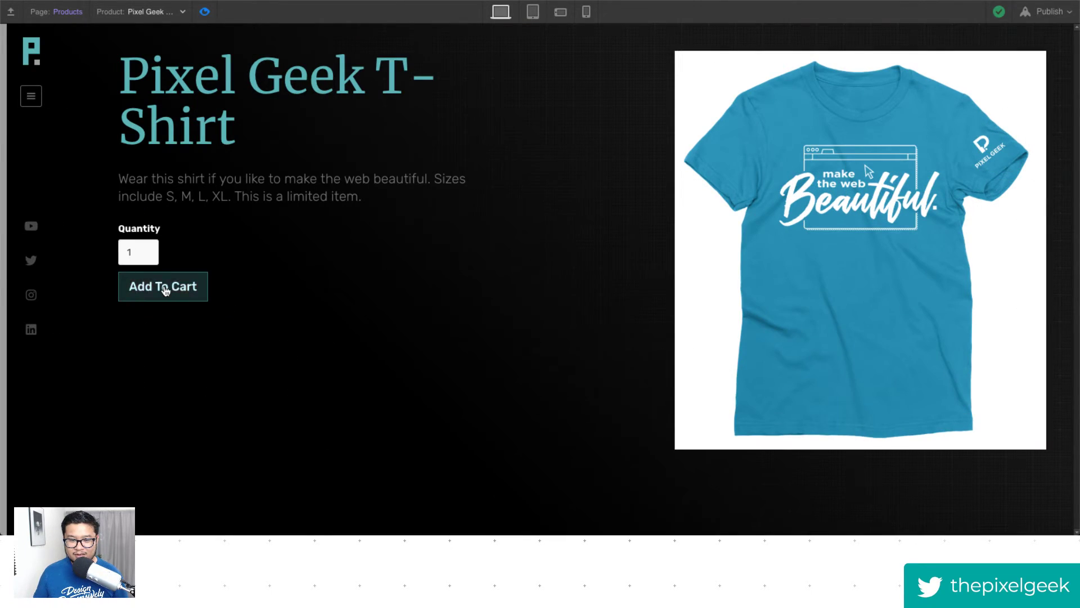
{"action": "left_click", "coordinate": [205, 11]}
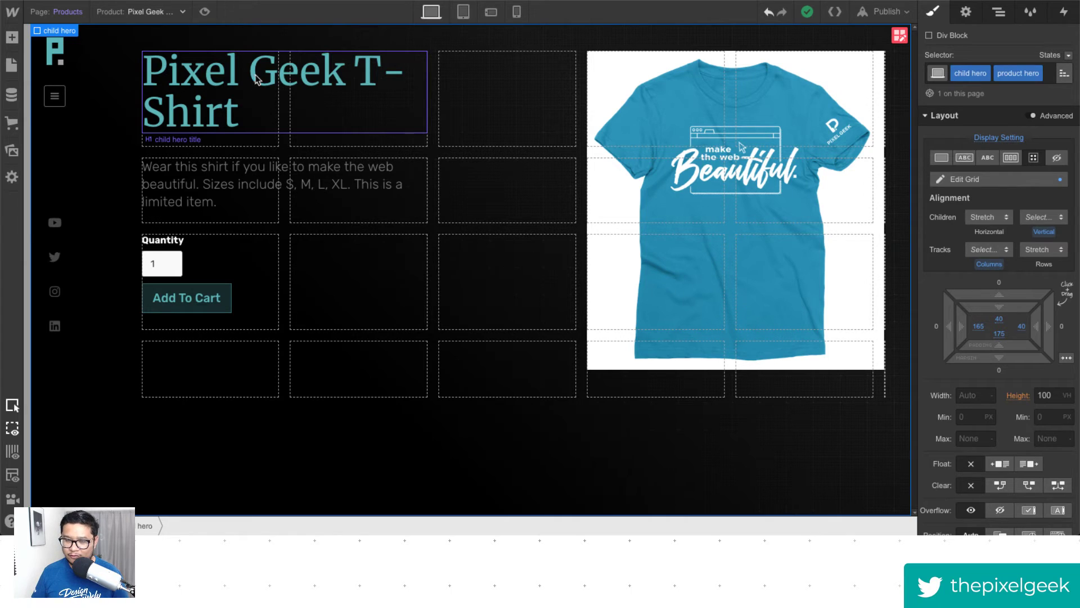
Extend the product title heading in grid row 1 to span columns 1 to 3.
{"action": "left_click", "coordinate": [421, 100]}
{"action": "left_click_drag", "start_coordinate": [428, 145], "coordinate": [506, 138]}
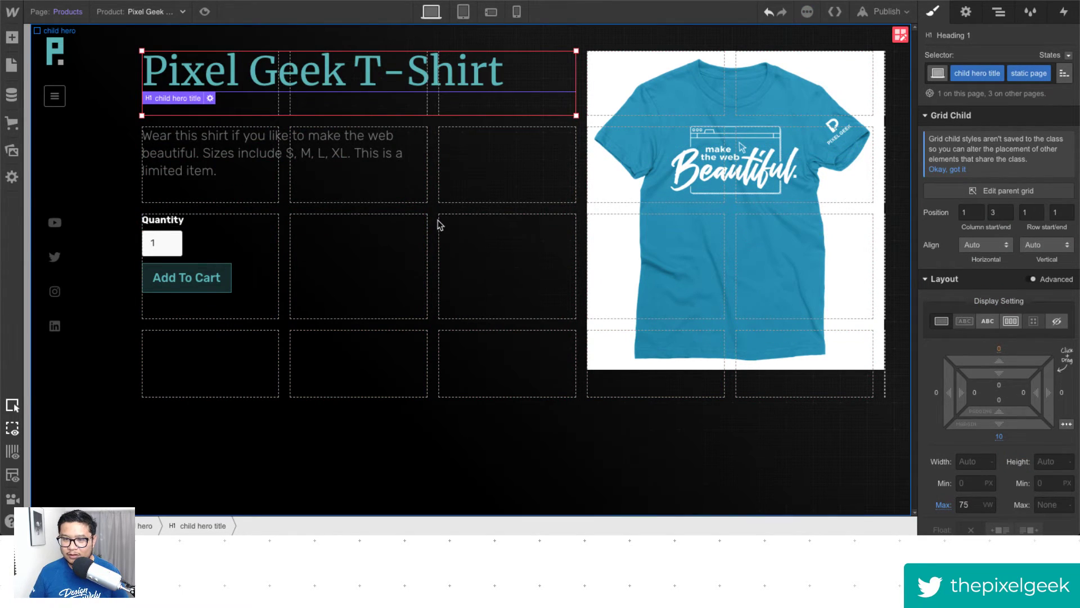
{"action": "left_click", "coordinate": [302, 124]}
{"action": "left_click", "coordinate": [315, 150]}
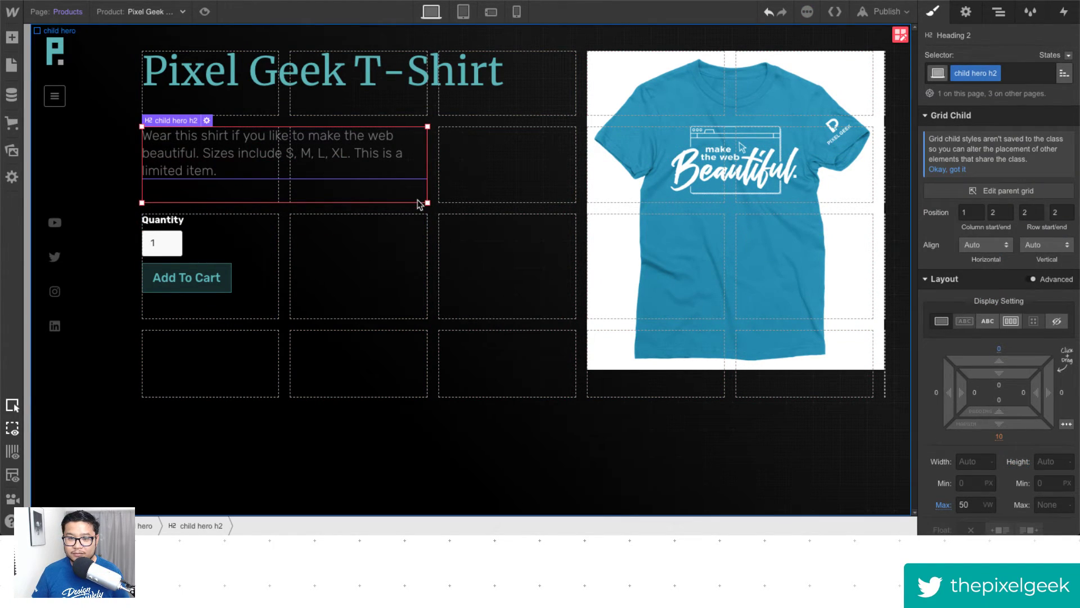
{"action": "left_click", "coordinate": [311, 391]}
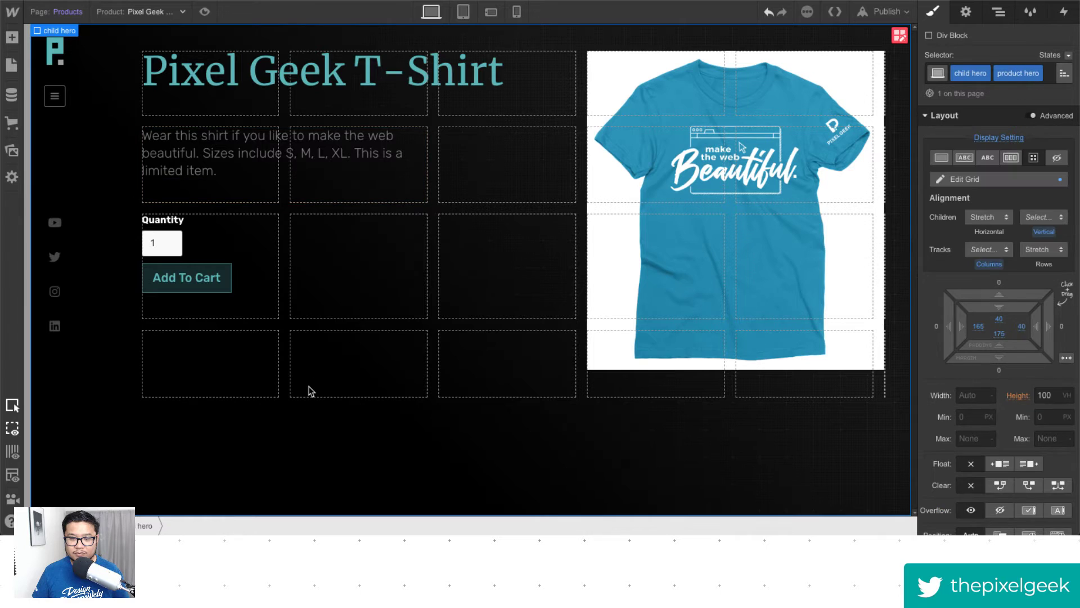
Try the product image on grid rows 1 to 3, restore it to rows 1 to 4, and preview both layouts.
{"action": "left_click", "coordinate": [647, 303]}
{"action": "left_click_drag", "start_coordinate": [586, 403], "coordinate": [594, 321]}
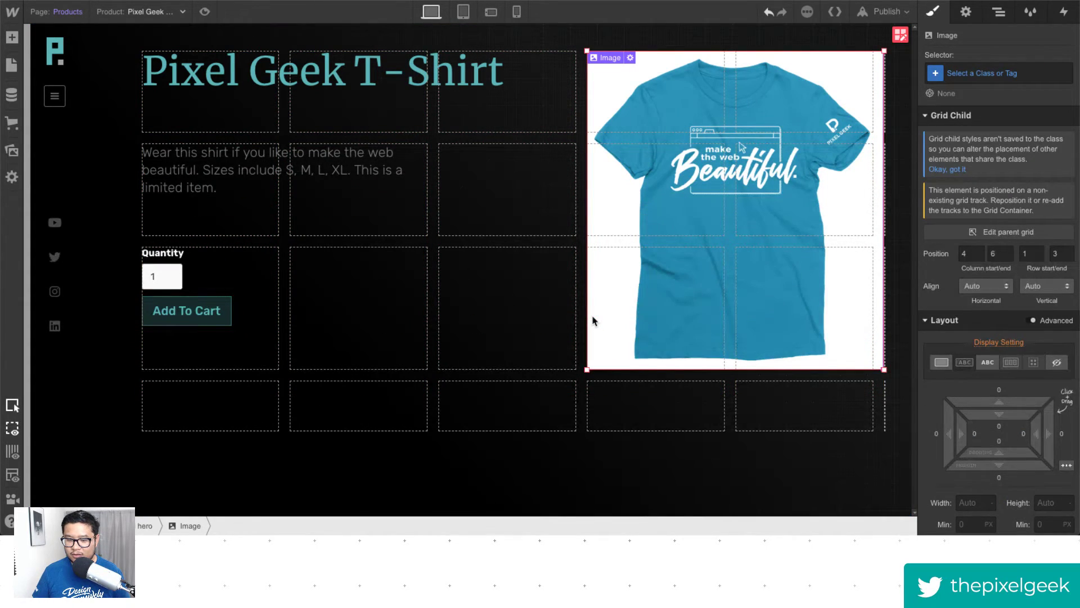
{"action": "left_click", "coordinate": [204, 11]}
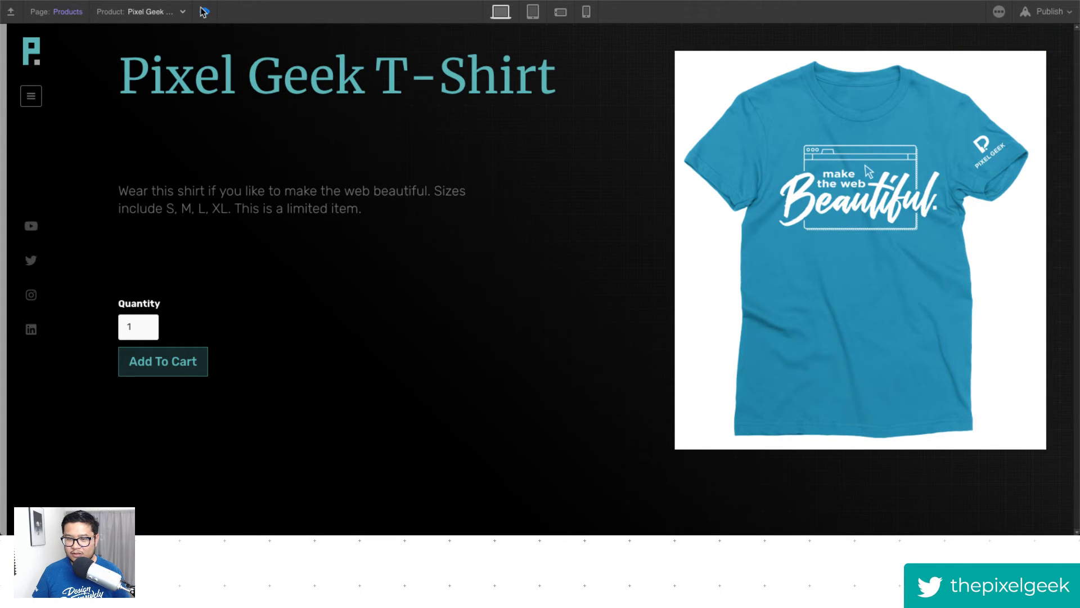
{"action": "left_click", "coordinate": [204, 11]}
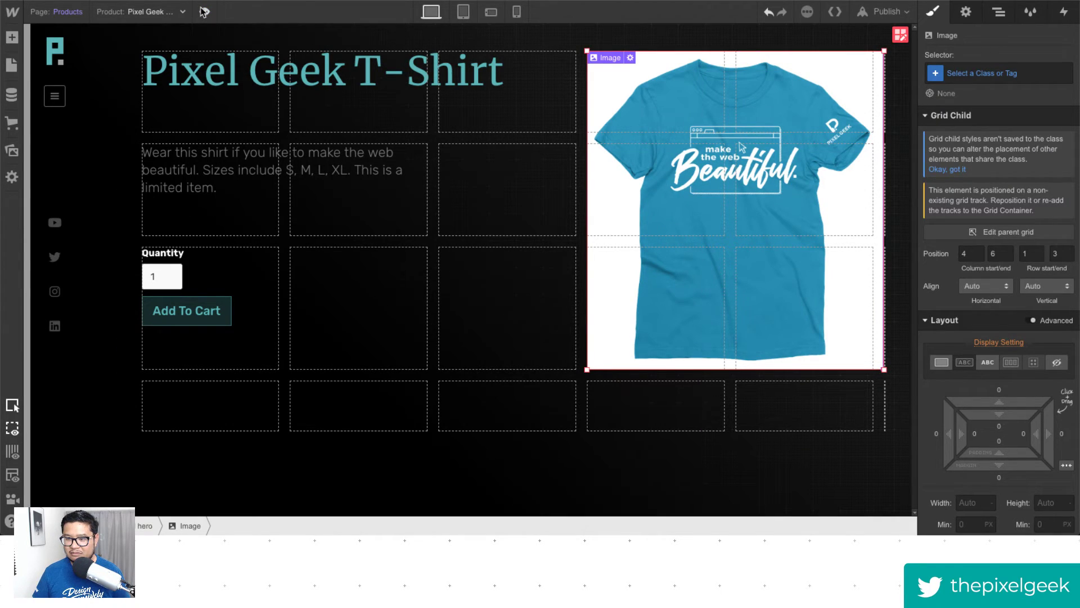
{"action": "left_click_drag", "start_coordinate": [586, 371], "coordinate": [591, 417]}
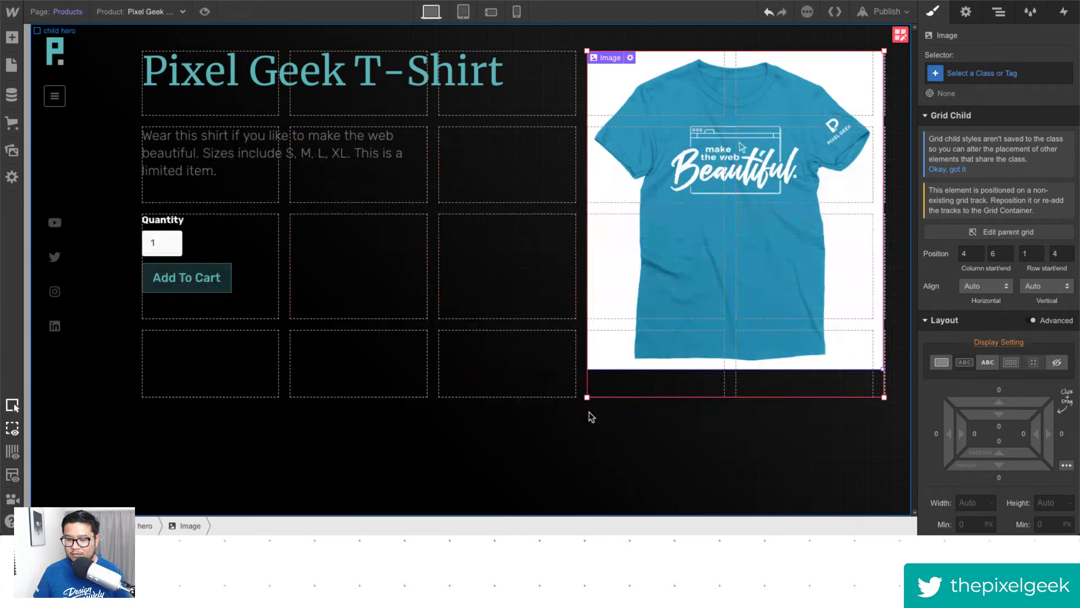
{"action": "left_click", "coordinate": [205, 11]}
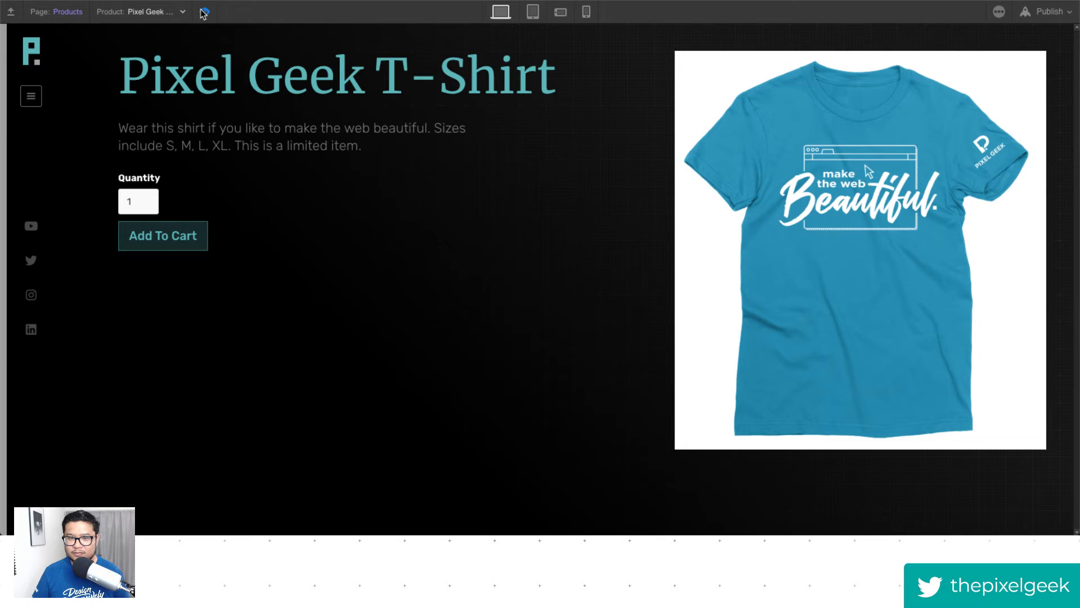
{"action": "left_click", "coordinate": [205, 11]}
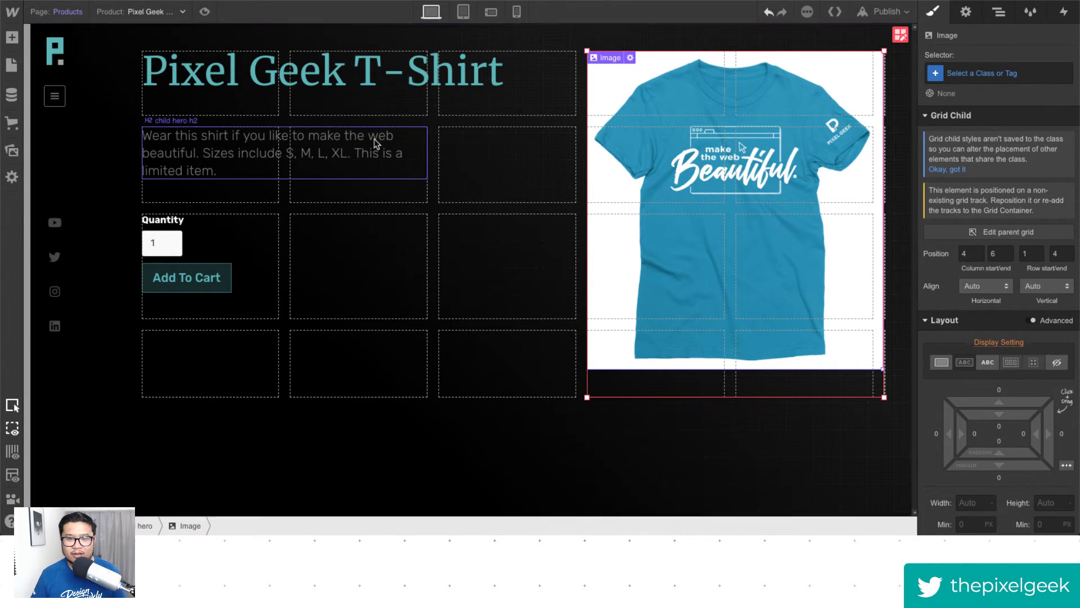
Open the Checkout page among the ecommerce pages and look over its whole form.
{"action": "left_click", "coordinate": [57, 14]}
{"action": "scroll", "coordinate": [84, 439], "scroll_direction": "down", "scroll_amount": 2}
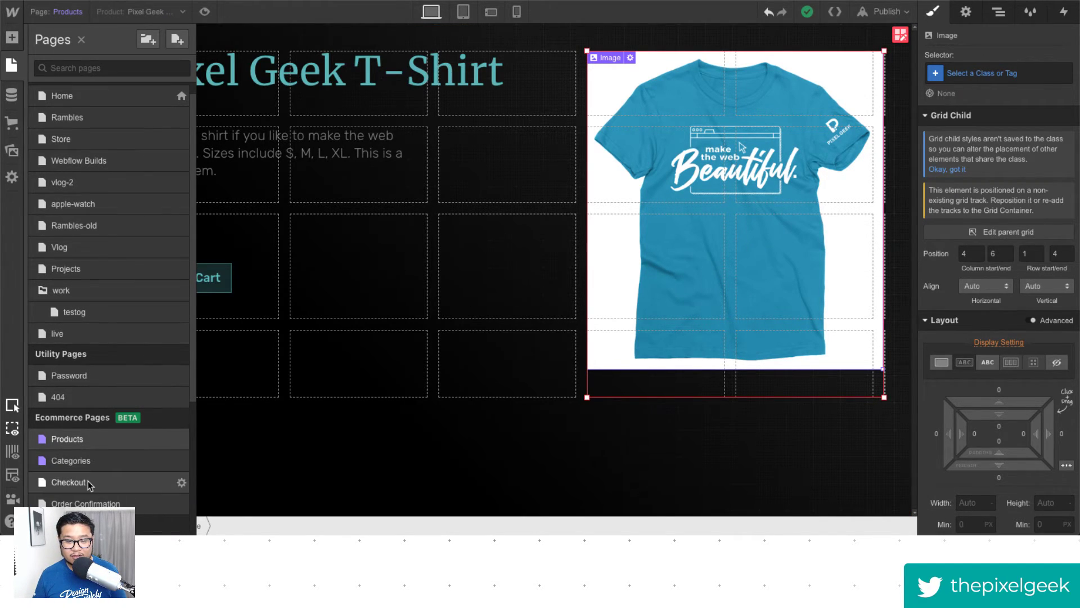
{"action": "left_click", "coordinate": [88, 484]}
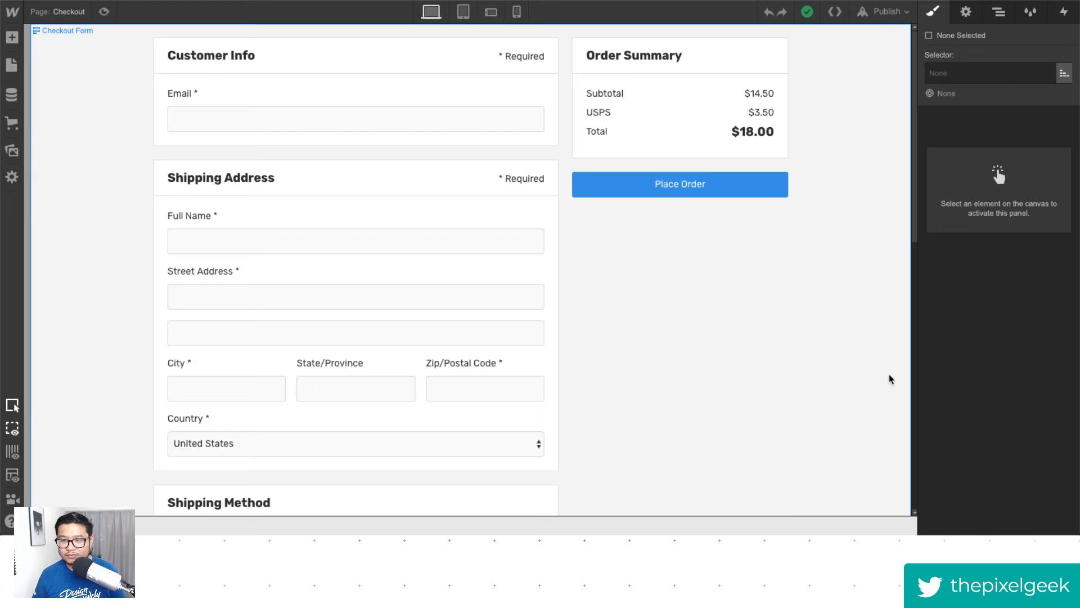
{"action": "left_click", "coordinate": [705, 330]}
{"action": "scroll", "coordinate": [572, 372], "scroll_direction": "down", "scroll_amount": 10}
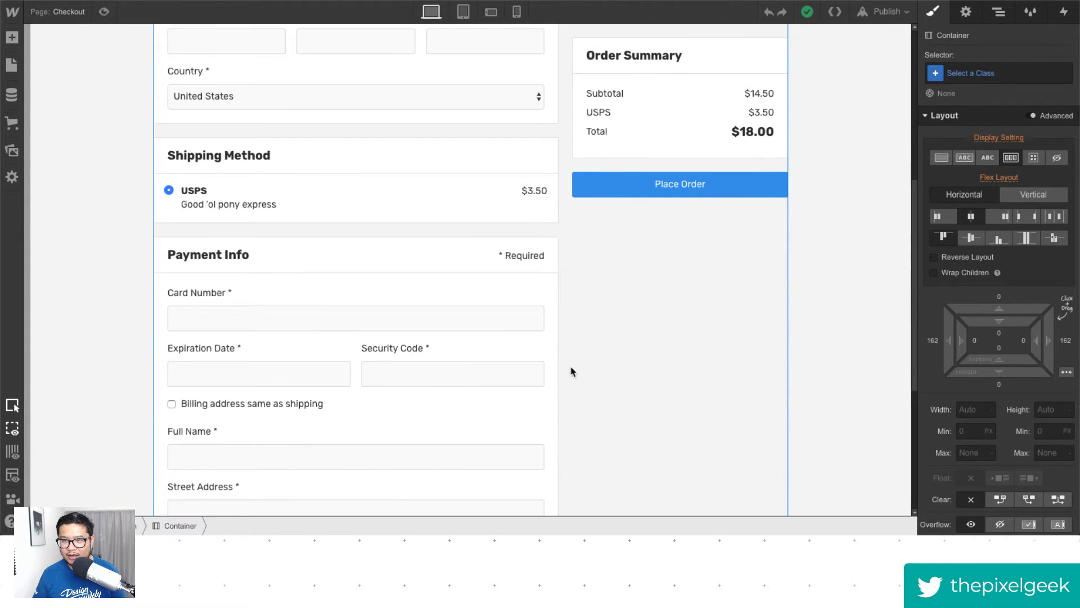
{"action": "scroll", "coordinate": [573, 372], "scroll_direction": "up", "scroll_amount": 10}
{"action": "scroll", "coordinate": [571, 372], "scroll_direction": "down", "scroll_amount": 10}
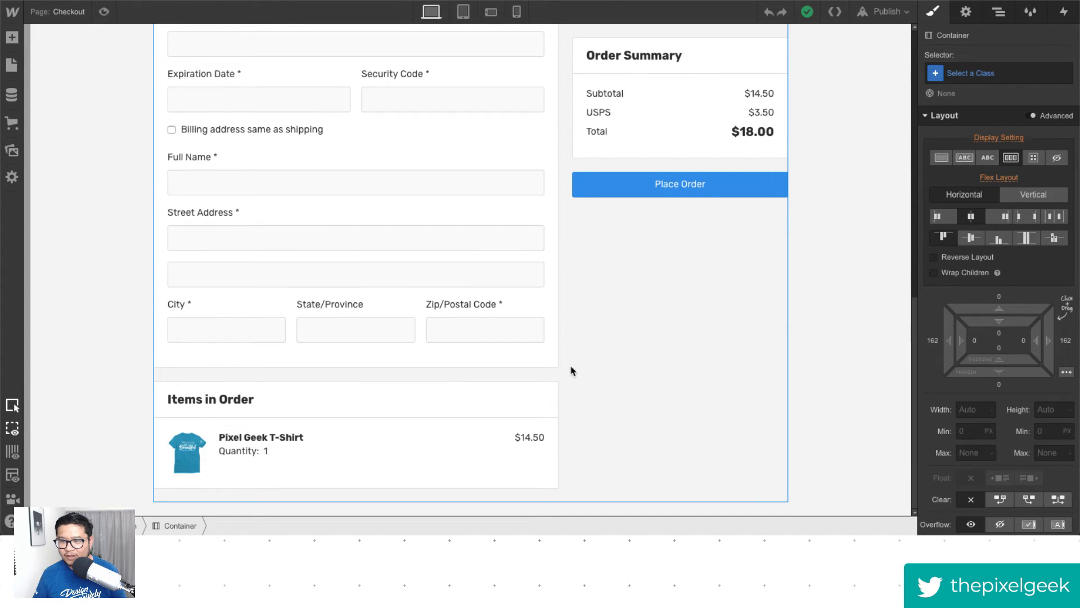
Inspect the Order Summary div block's place in the element hierarchy, its position setting and where that value is inherited from.
{"action": "left_click", "coordinate": [641, 163]}
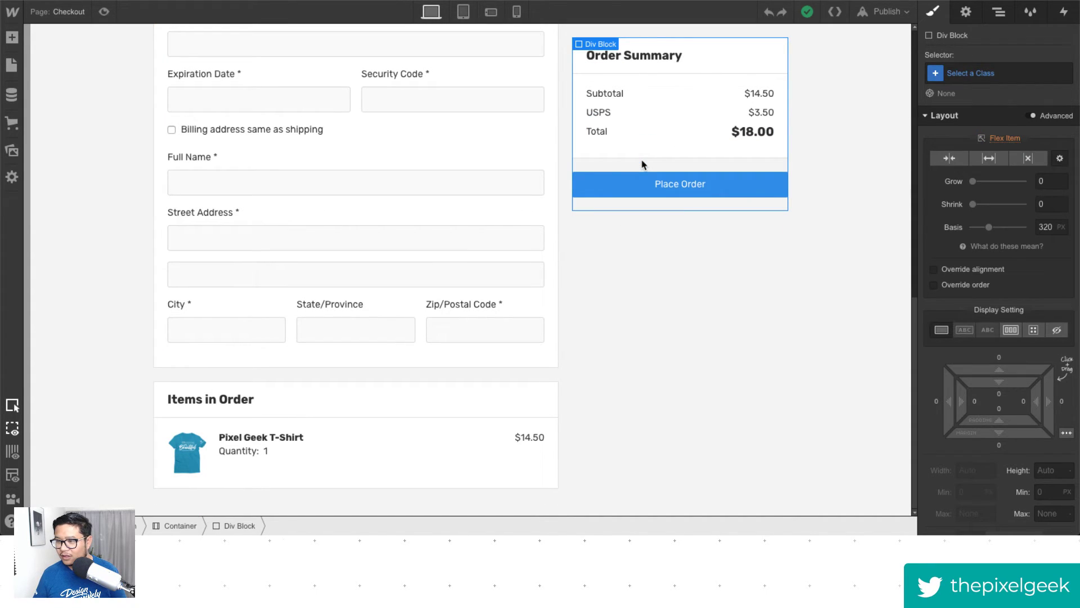
{"action": "left_click", "coordinate": [999, 12]}
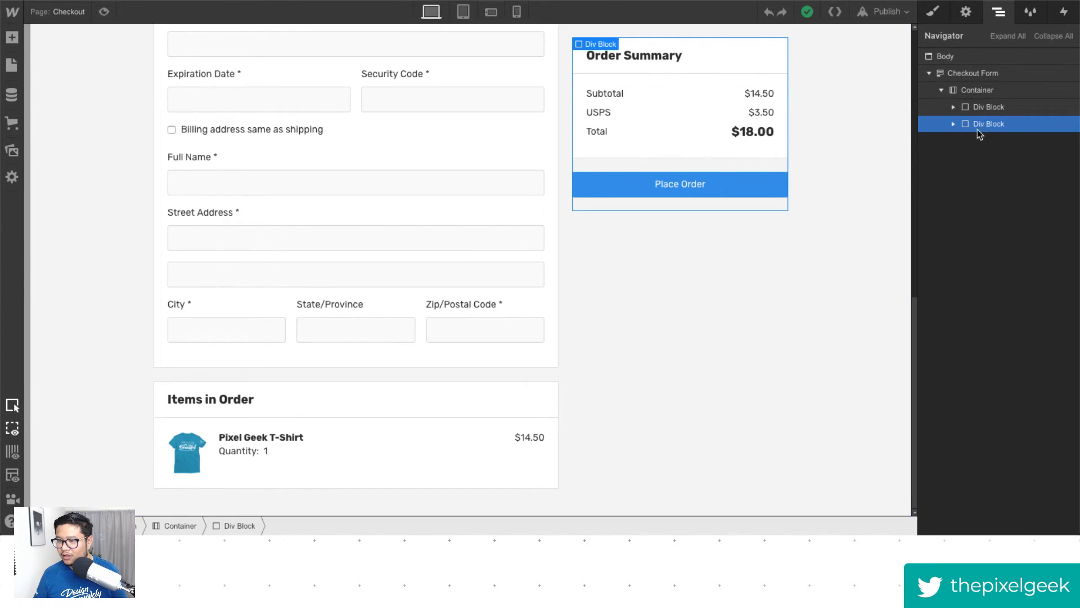
{"action": "left_click", "coordinate": [933, 12]}
{"action": "scroll", "coordinate": [950, 492], "scroll_direction": "down", "scroll_amount": 6}
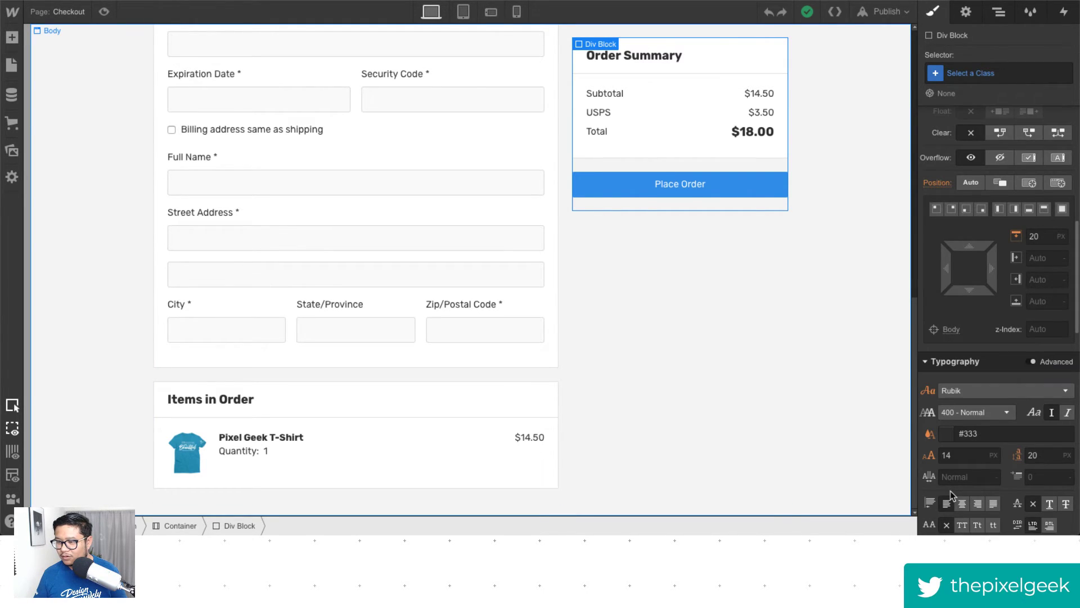
{"action": "scroll", "coordinate": [950, 490], "scroll_direction": "up", "scroll_amount": 3}
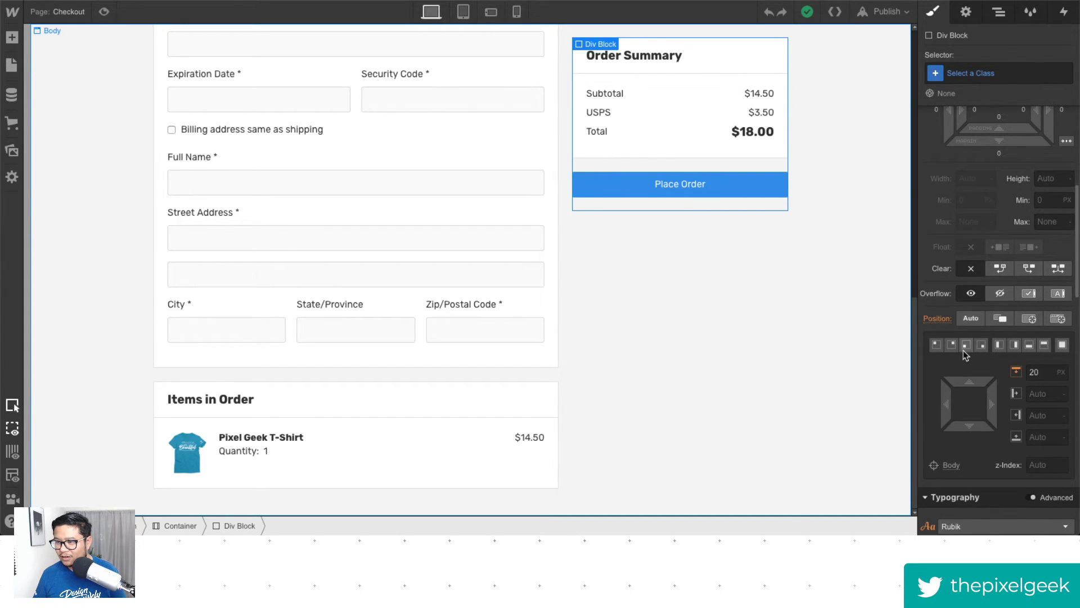
{"action": "left_click", "coordinate": [940, 319]}
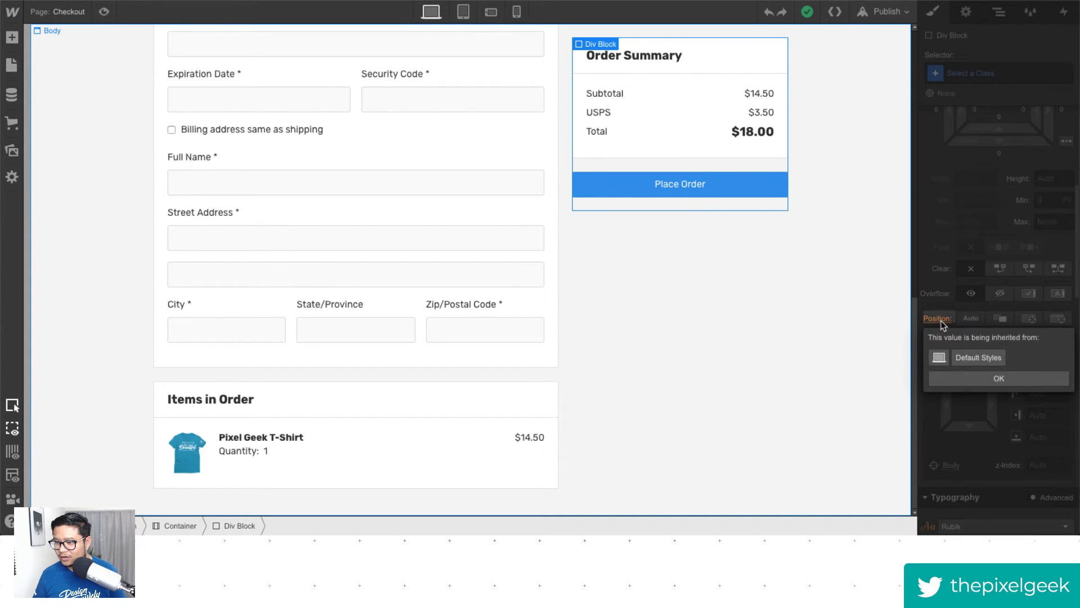
{"action": "left_click", "coordinate": [999, 378]}
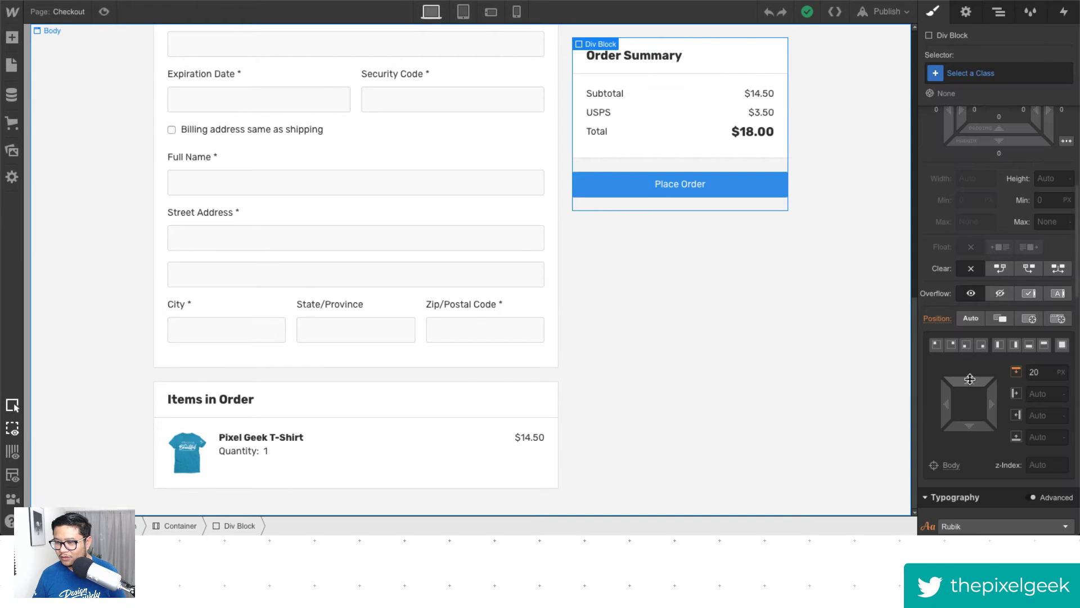
{"action": "left_click", "coordinate": [1017, 372]}
{"action": "left_click", "coordinate": [1017, 372]}
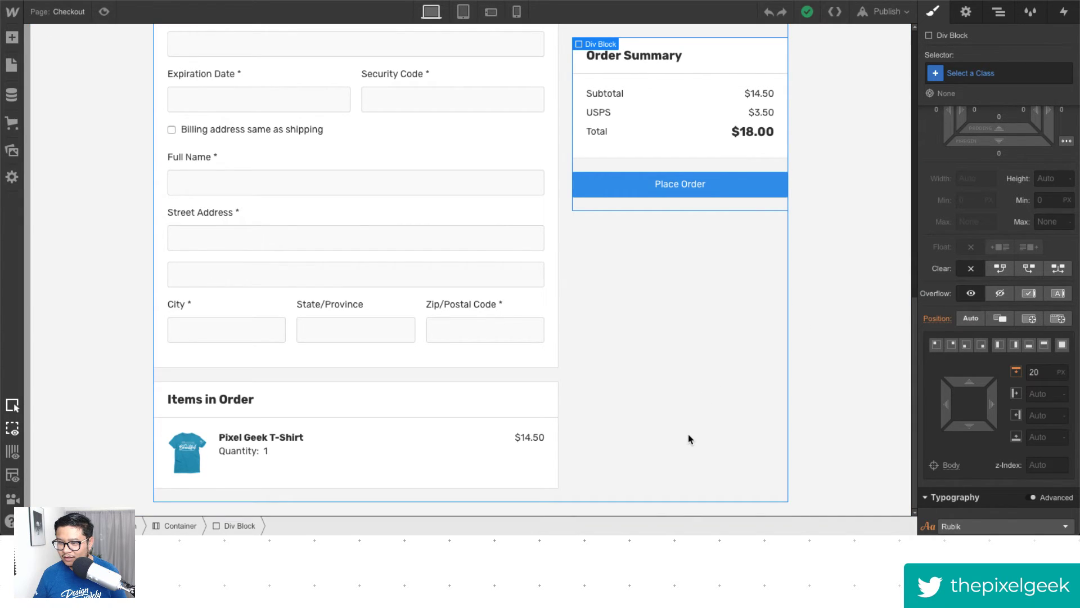
Check how the Order Summary block behaves as the Checkout page scrolls between its start and end.
{"action": "scroll", "coordinate": [690, 437], "scroll_direction": "up", "scroll_amount": 10}
{"action": "scroll", "coordinate": [690, 436], "scroll_direction": "down", "scroll_amount": 10}
{"action": "scroll", "coordinate": [690, 436], "scroll_direction": "up", "scroll_amount": 10}
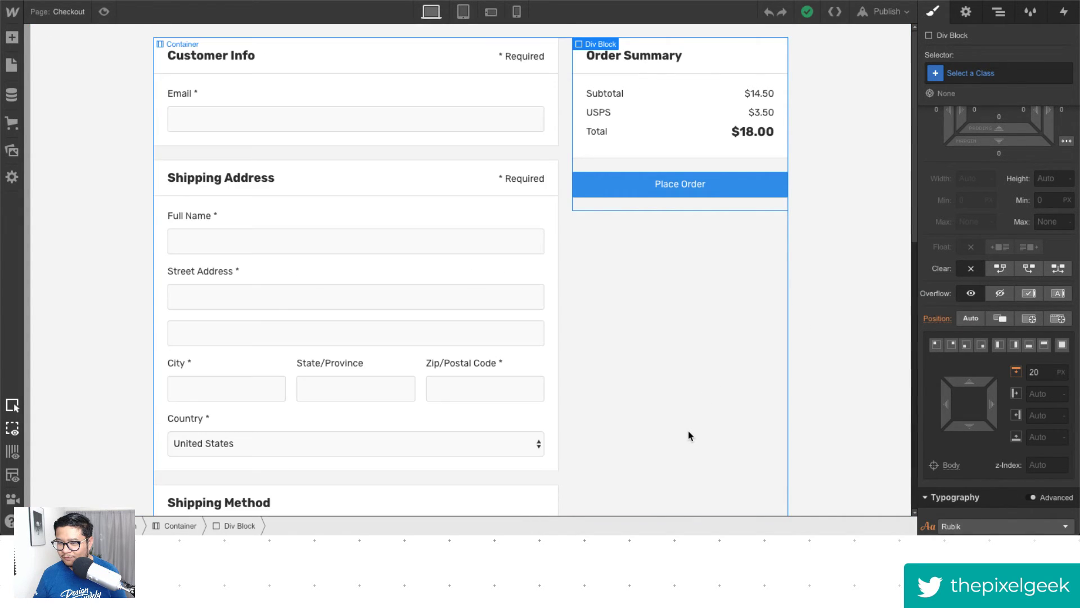
{"action": "scroll", "coordinate": [653, 420], "scroll_direction": "down", "scroll_amount": 10}
{"action": "scroll", "coordinate": [653, 418], "scroll_direction": "up", "scroll_amount": 10}
{"action": "scroll", "coordinate": [653, 417], "scroll_direction": "down", "scroll_amount": 10}
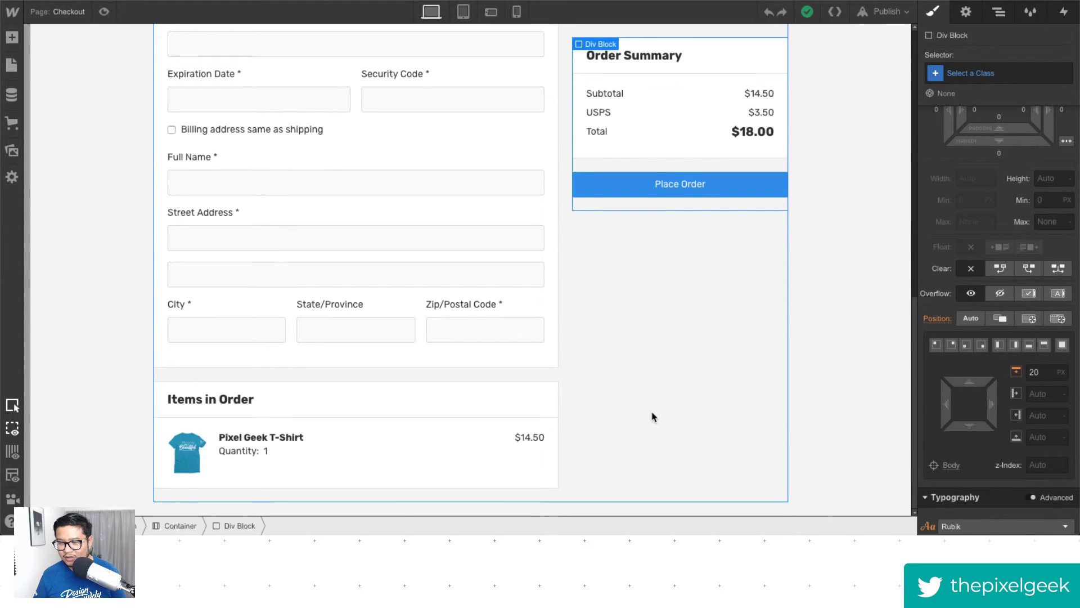
{"action": "scroll", "coordinate": [652, 416], "scroll_direction": "up", "scroll_amount": 10}
{"action": "scroll", "coordinate": [652, 416], "scroll_direction": "down", "scroll_amount": 10}
{"action": "scroll", "coordinate": [653, 417], "scroll_direction": "up", "scroll_amount": 10}
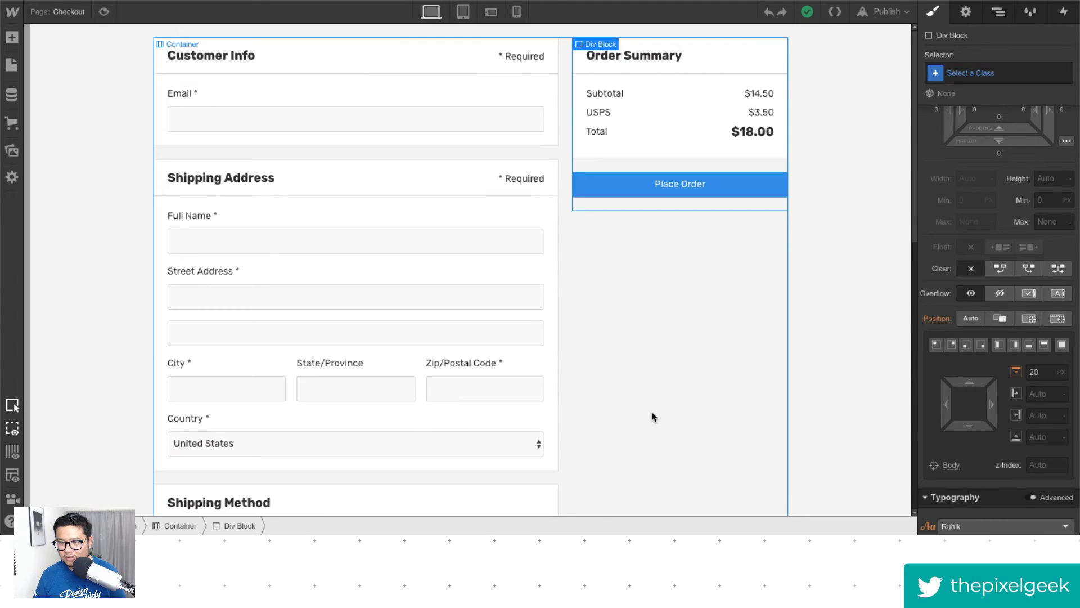
Try to insert a nav symbol into the Checkout Form using quick find.
{"action": "left_click", "coordinate": [102, 89]}
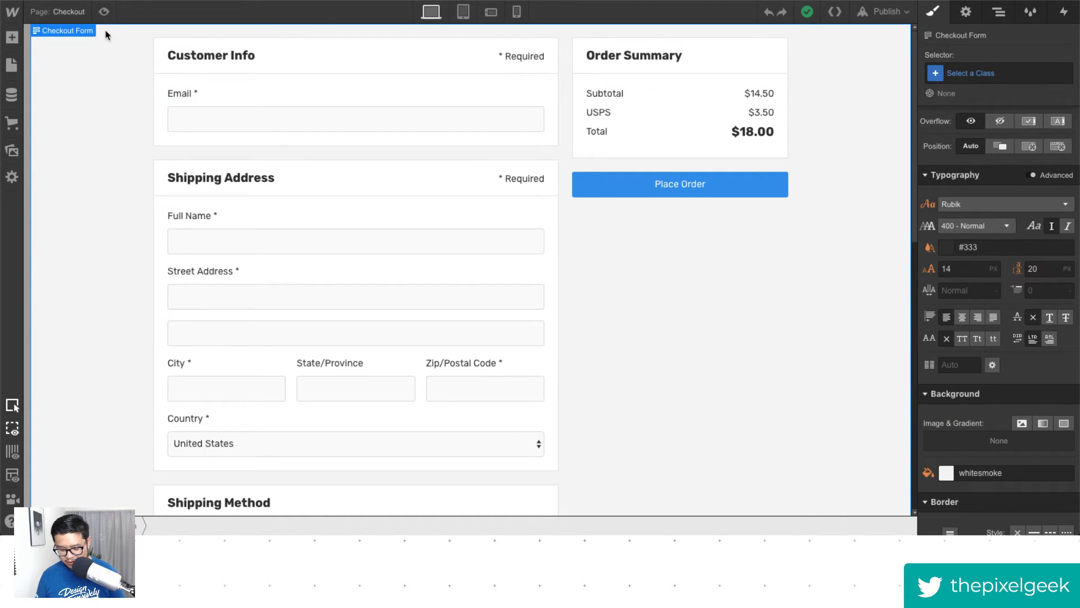
{"action": "key", "text": "ctrl+e"}
{"action": "type", "text": "nav"}
{"action": "key", "text": "Return"}
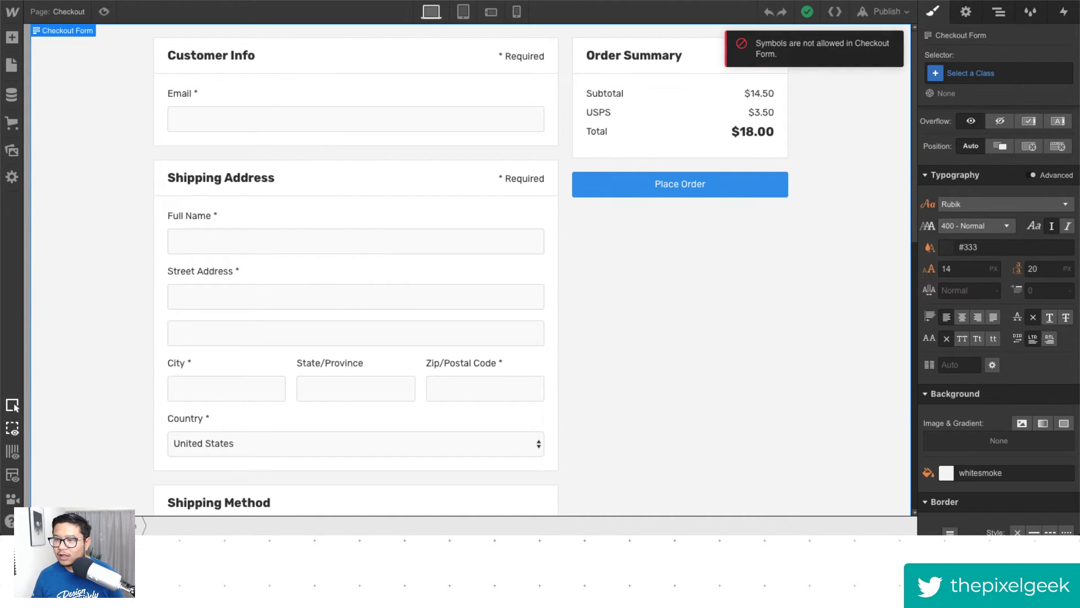
Add the left bar symbol to the Checkout page, outside the Checkout Form.
{"action": "left_click", "coordinate": [70, 12]}
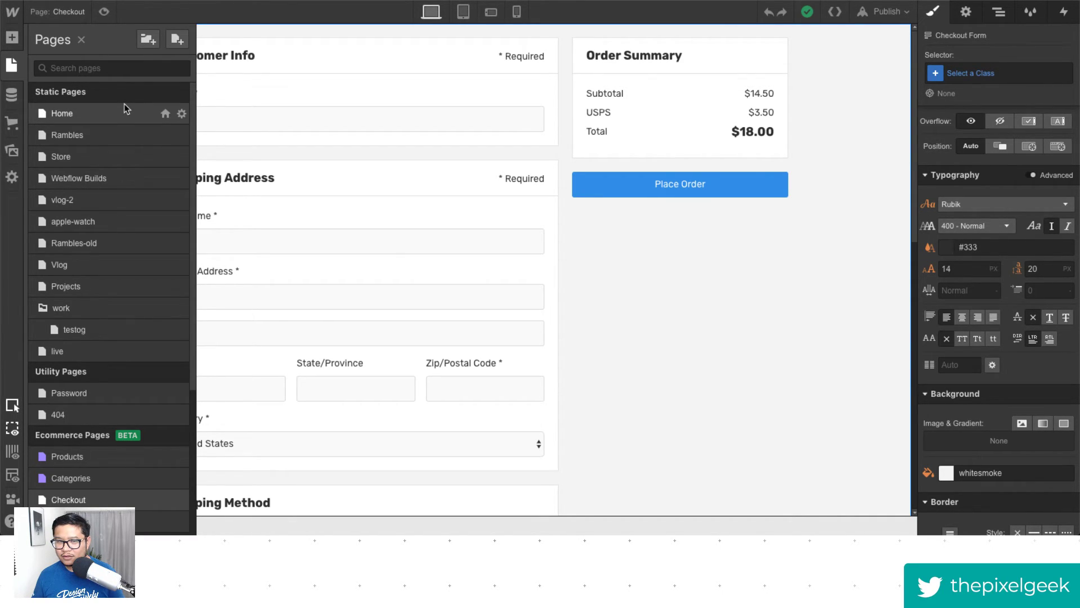
{"action": "left_click", "coordinate": [12, 37]}
{"action": "left_click", "coordinate": [135, 69]}
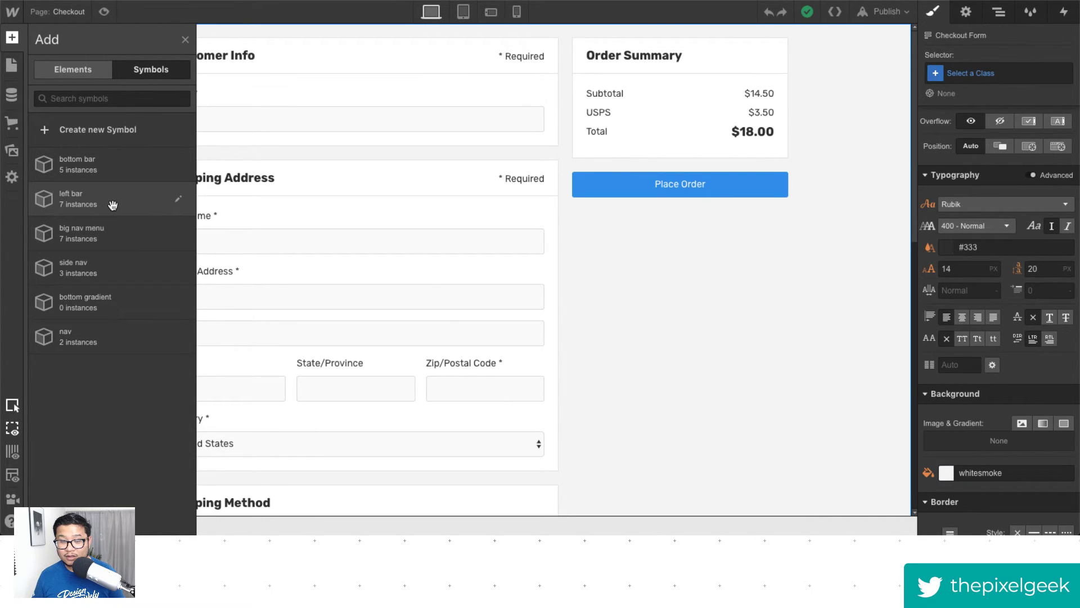
{"action": "left_click_drag", "start_coordinate": [112, 206], "coordinate": [1022, 73]}
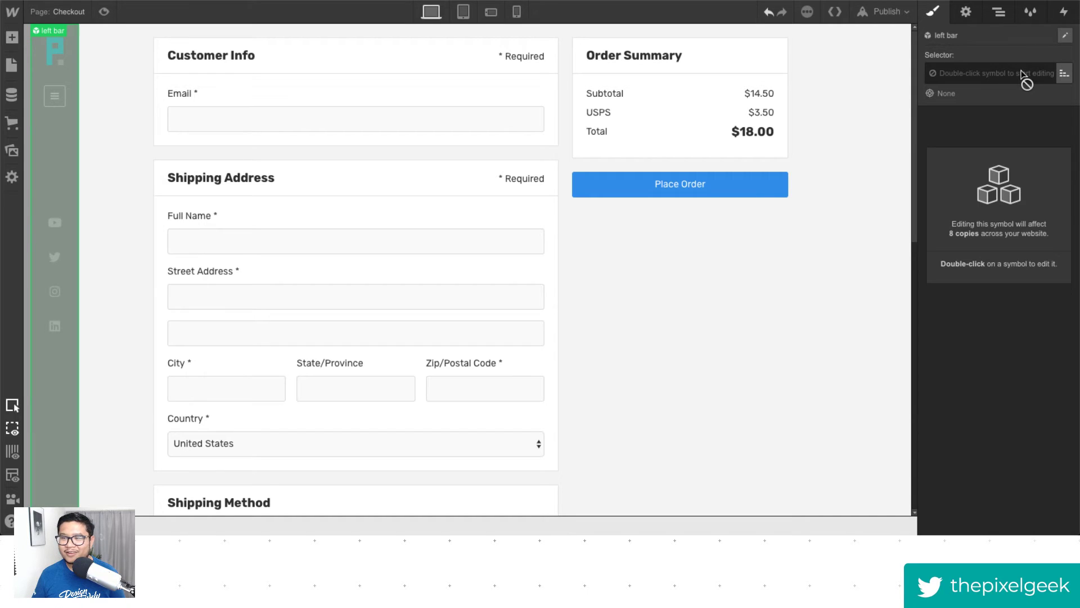
Add the big nav menu symbol to the Checkout page using quick find.
{"action": "key", "text": "ctrl+e"}
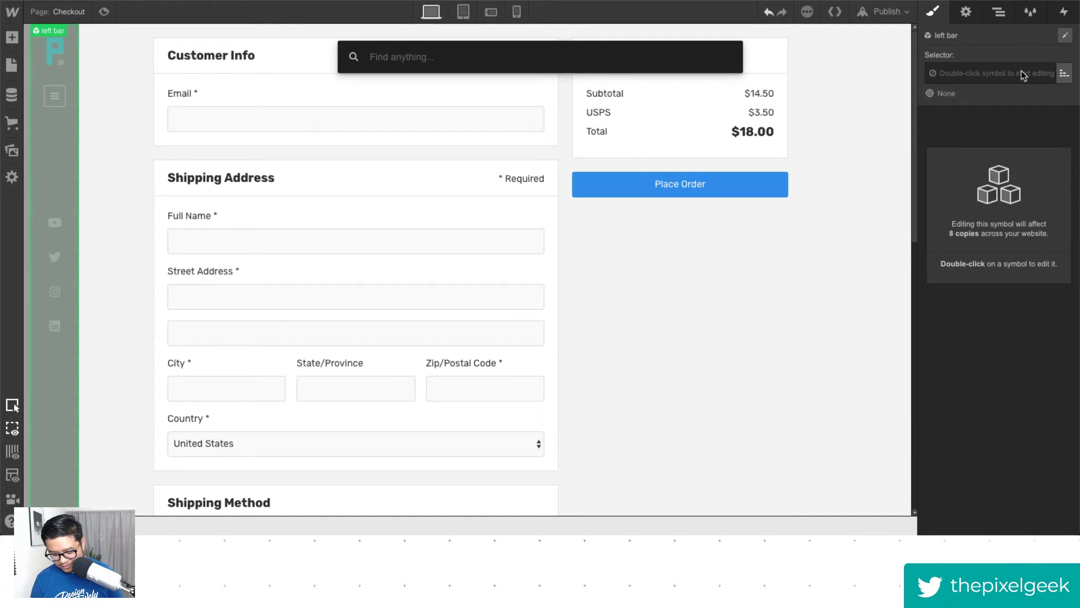
{"action": "type", "text": "nav"}
{"action": "key", "text": "Down"}
{"action": "key", "text": "Down"}
{"action": "key", "text": "Up"}
{"action": "key", "text": "Return"}
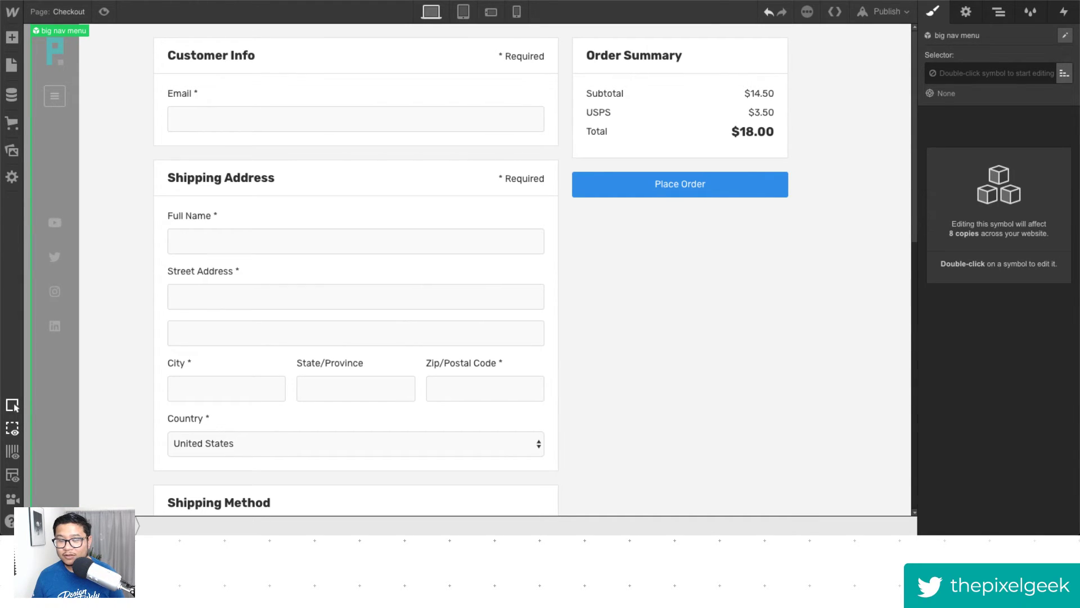
Apply the child hero class with the product hero combo class to the Checkout Form.
{"action": "left_click", "coordinate": [863, 78]}
{"action": "left_click", "coordinate": [1007, 73]}
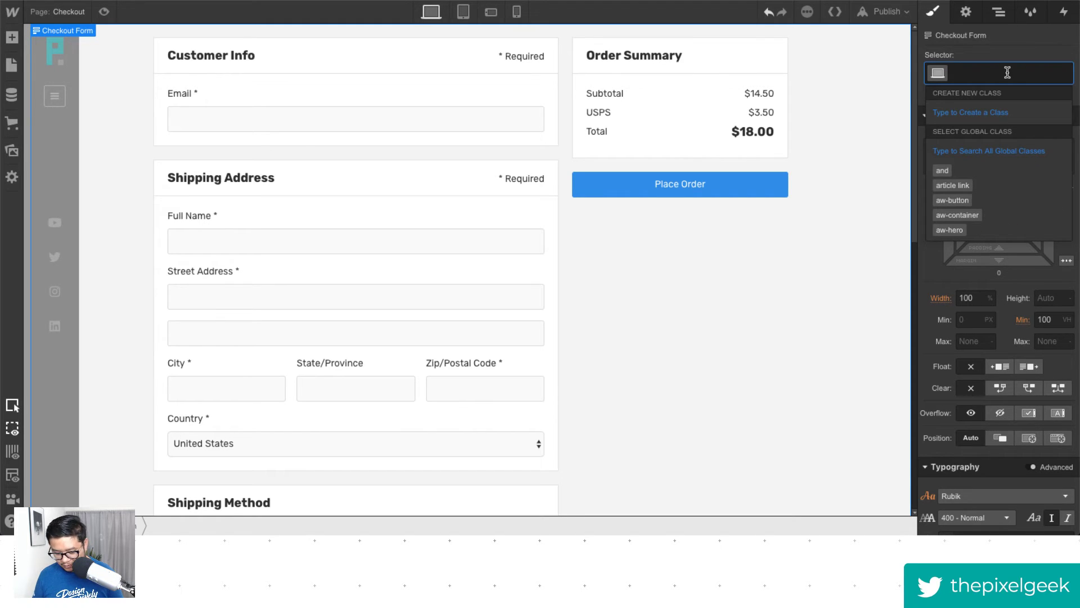
{"action": "type", "text": "child"}
{"action": "key", "text": "Return"}
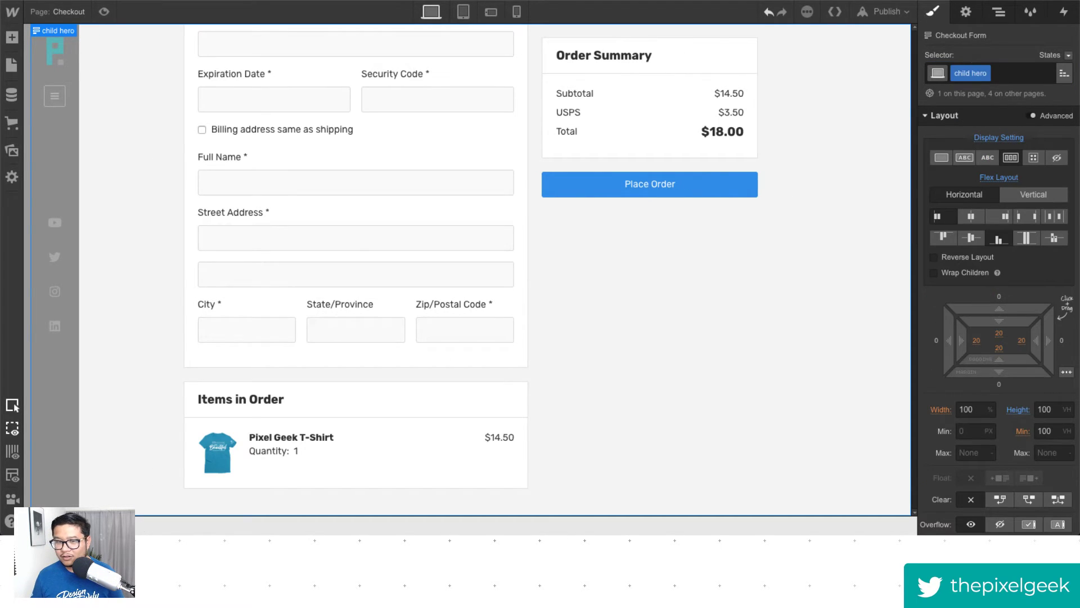
{"action": "left_click", "coordinate": [1016, 73]}
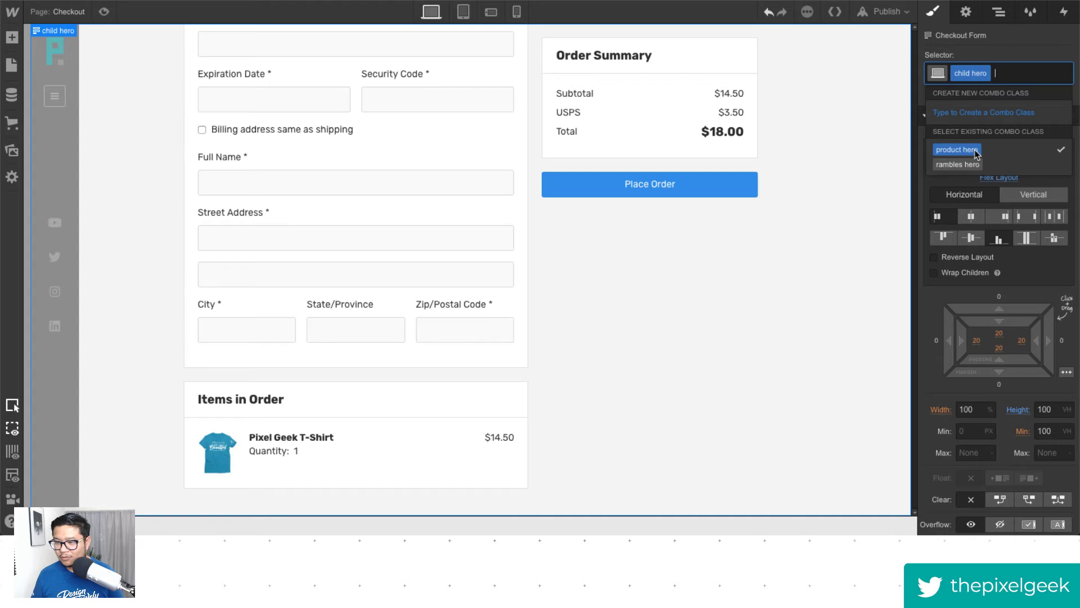
{"action": "left_click", "coordinate": [957, 149]}
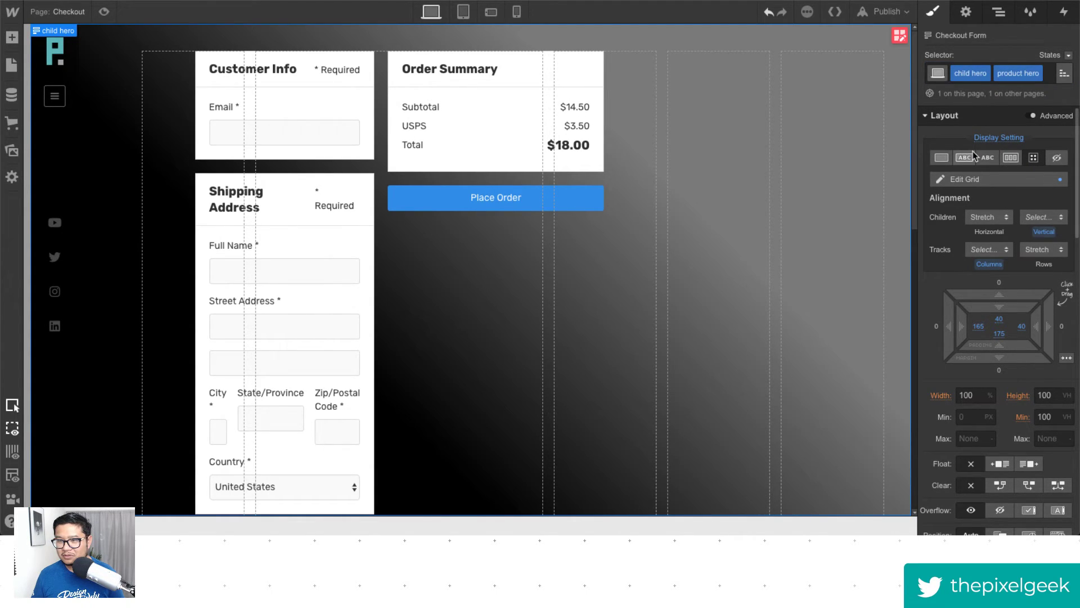
Assign the childpage body class to the Checkout page's Body element.
{"action": "left_click", "coordinate": [998, 12]}
{"action": "double_click", "coordinate": [950, 56]}
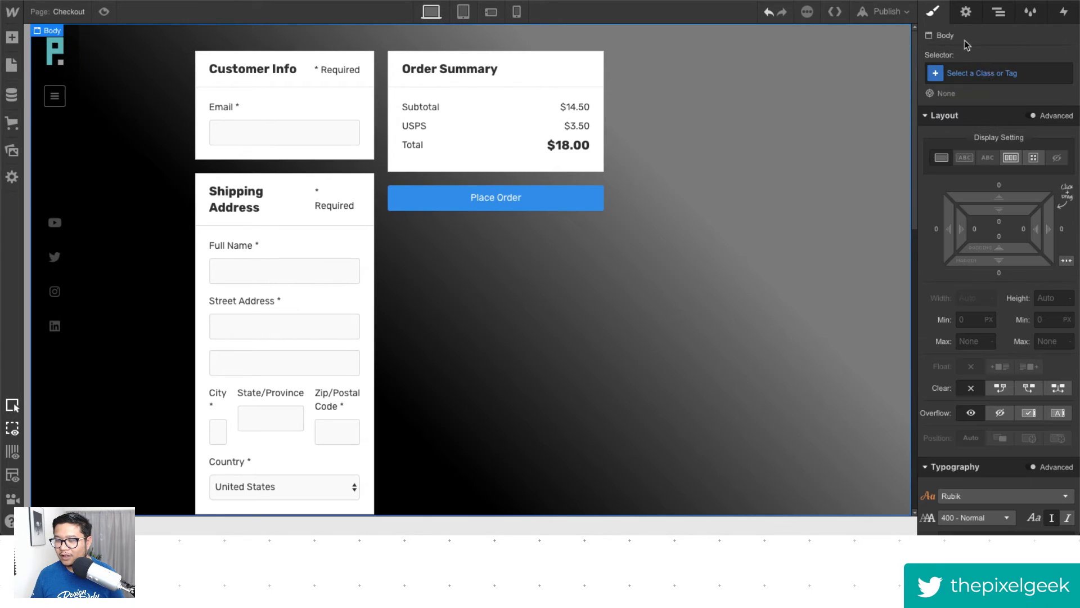
{"action": "left_click", "coordinate": [989, 73]}
{"action": "type", "text": "child"}
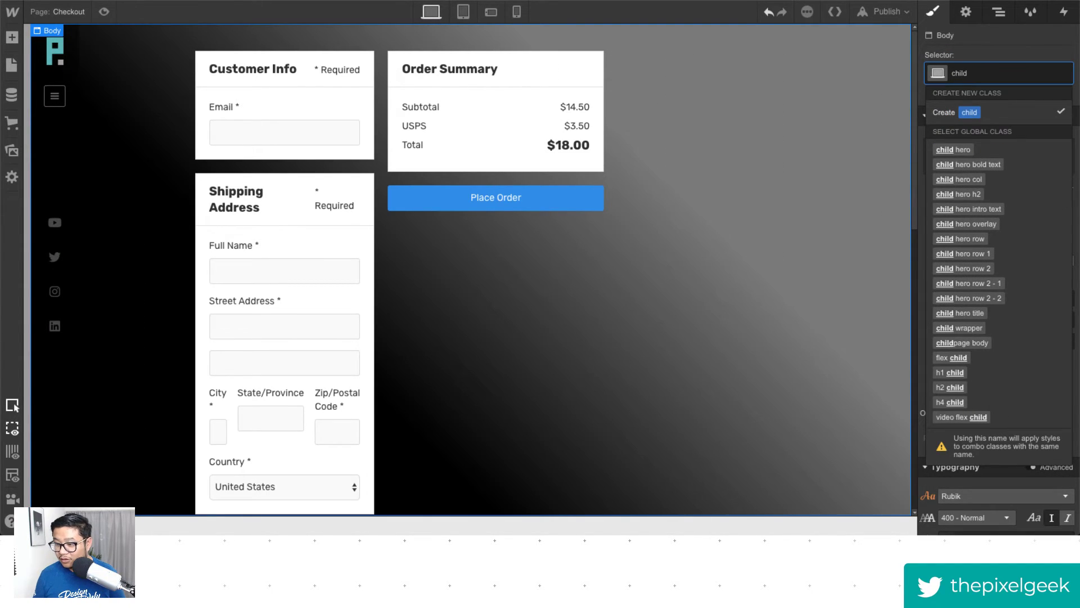
{"action": "type", "text": "page"}
{"action": "key", "text": "Return"}
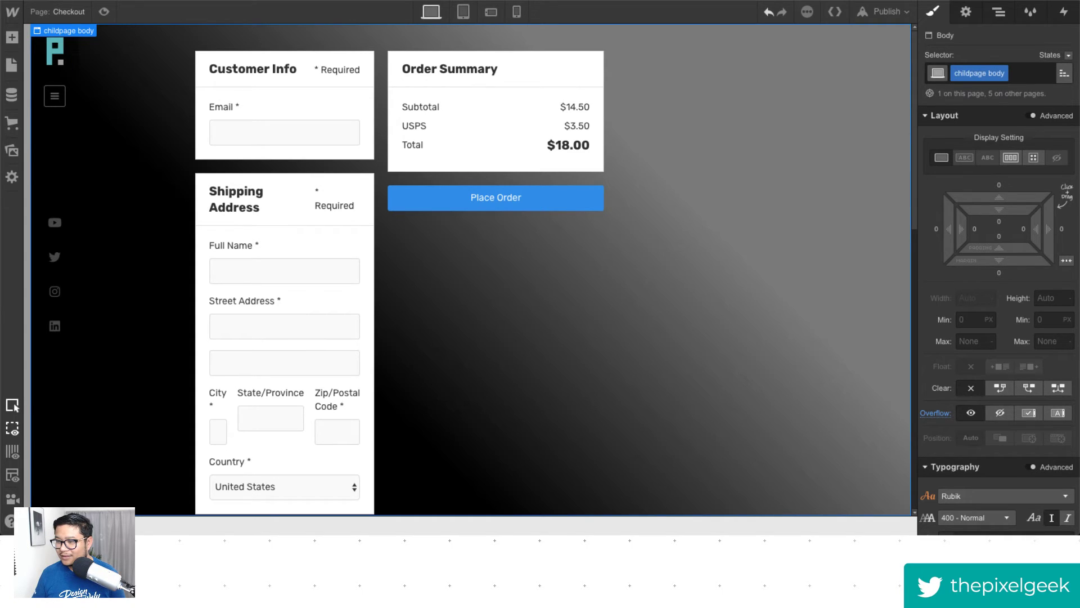
Look up which classes the hero on the Rambles page uses and return to the Checkout page.
{"action": "left_click", "coordinate": [69, 11]}
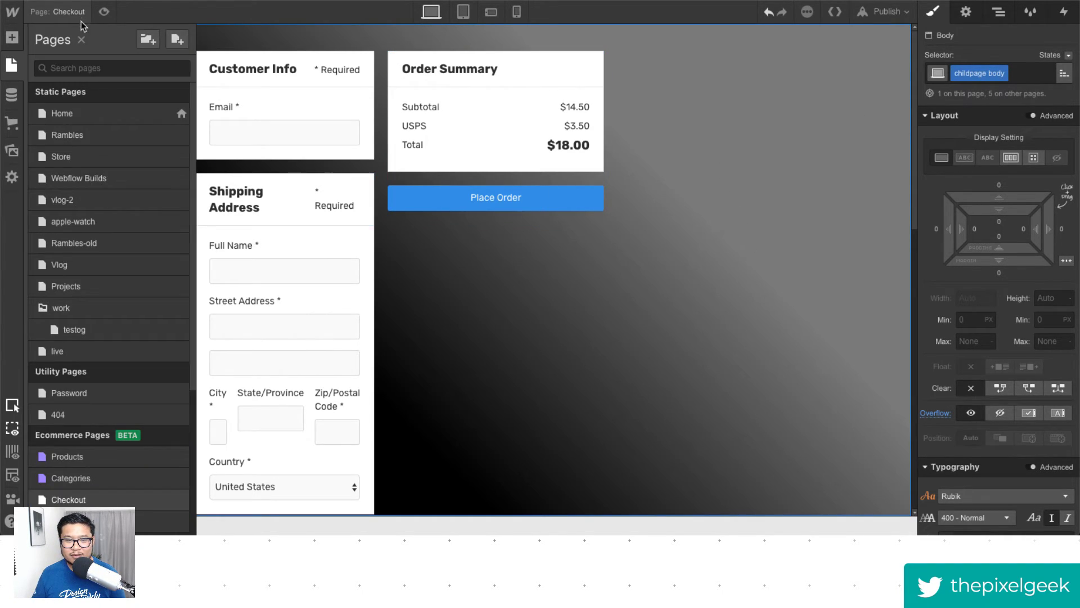
{"action": "left_click", "coordinate": [69, 136]}
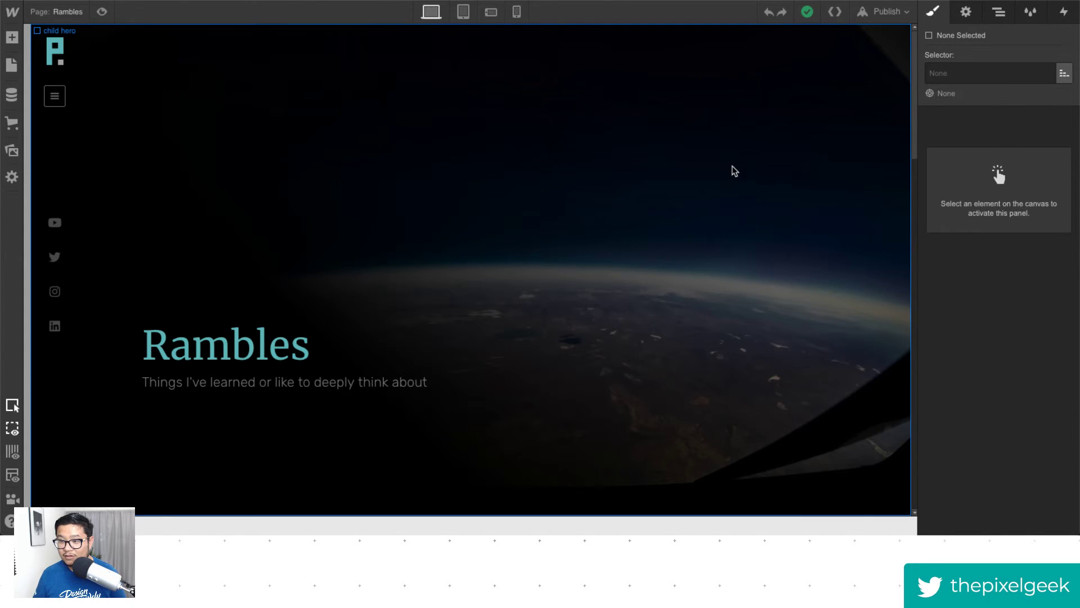
{"action": "left_click", "coordinate": [734, 171]}
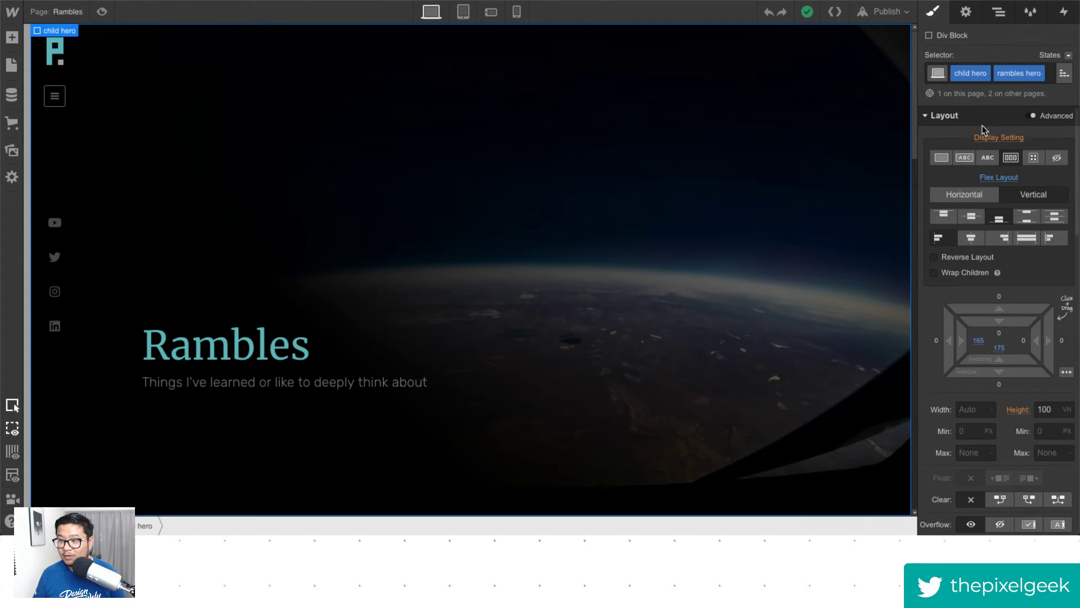
{"action": "left_click", "coordinate": [65, 11]}
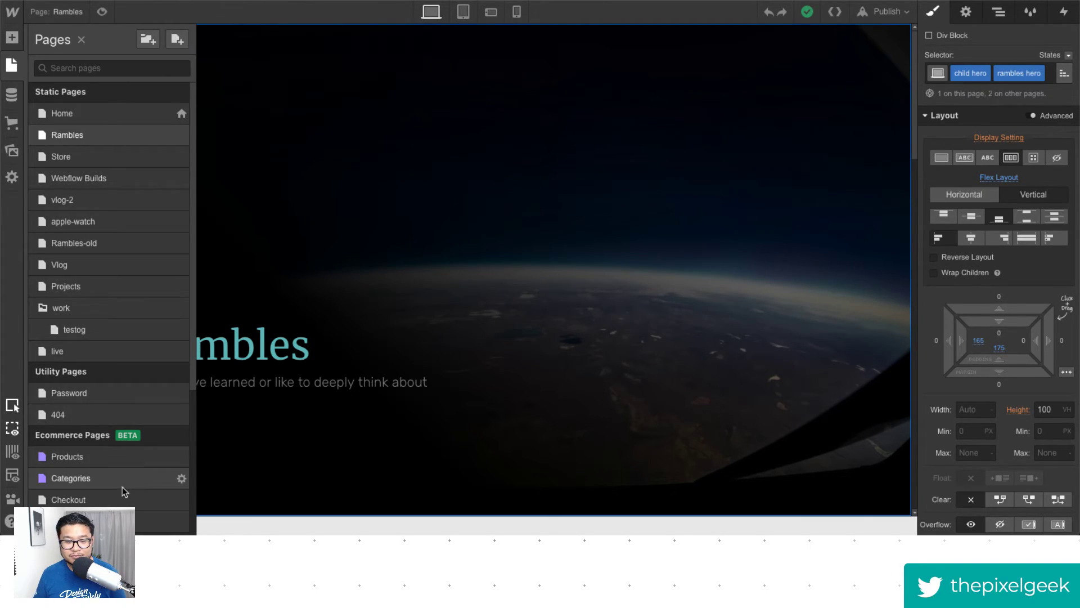
{"action": "left_click", "coordinate": [69, 499]}
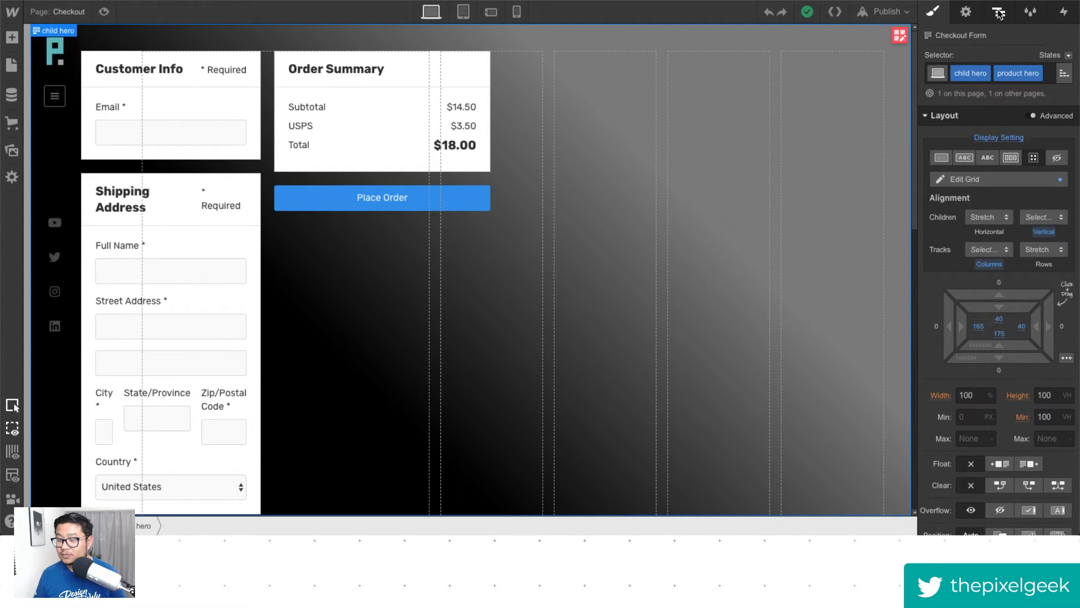
Replace the Checkout Form's product hero combo class with rambles hero and check the result down the page.
{"action": "left_click", "coordinate": [998, 11]}
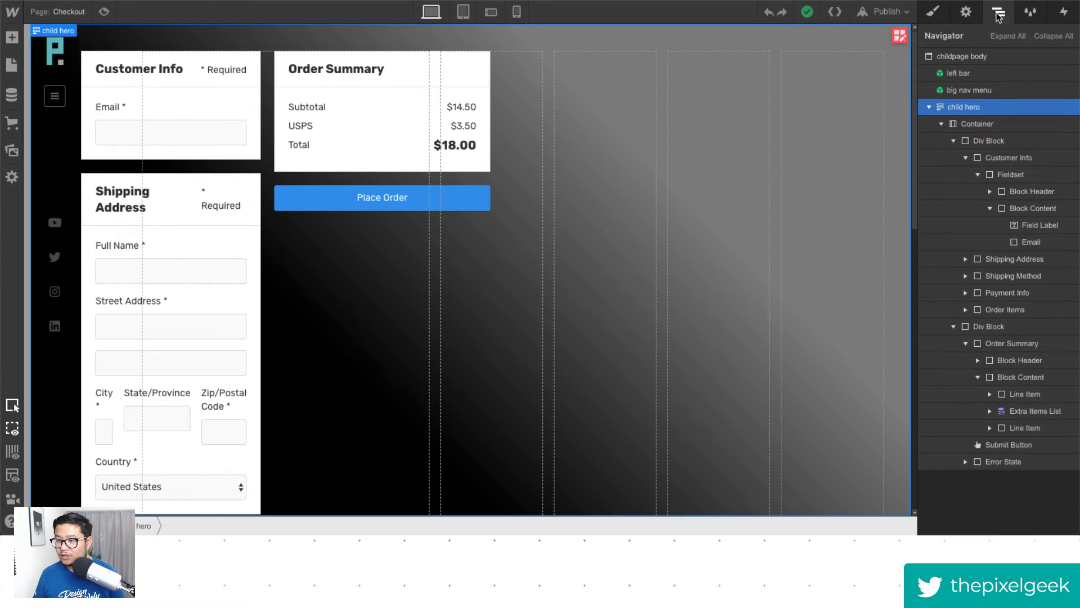
{"action": "left_click", "coordinate": [933, 11]}
{"action": "left_click", "coordinate": [1038, 73]}
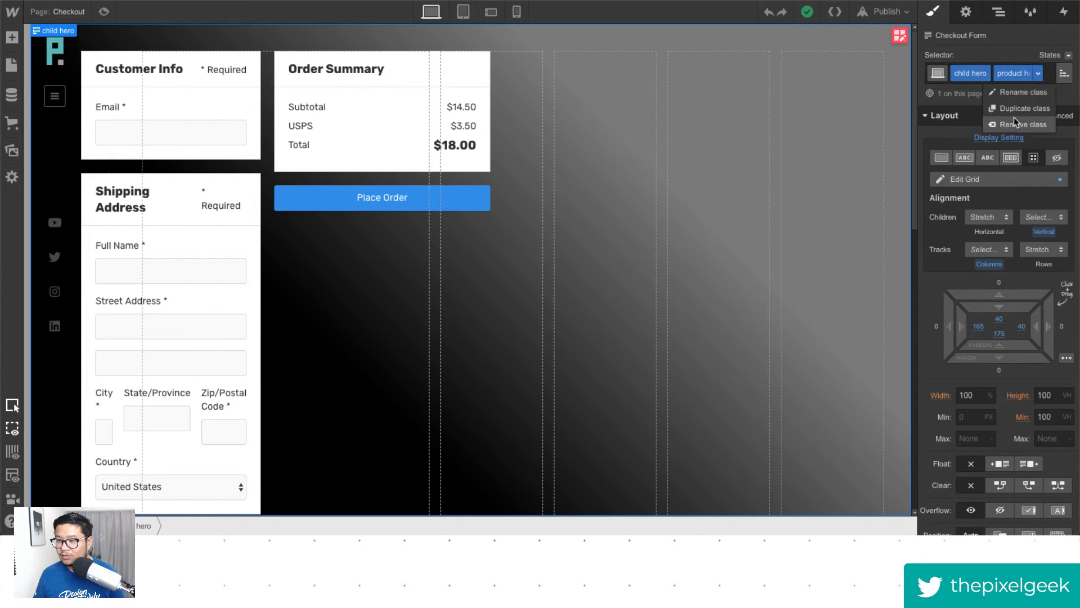
{"action": "left_click", "coordinate": [1014, 117]}
{"action": "left_click", "coordinate": [1020, 76]}
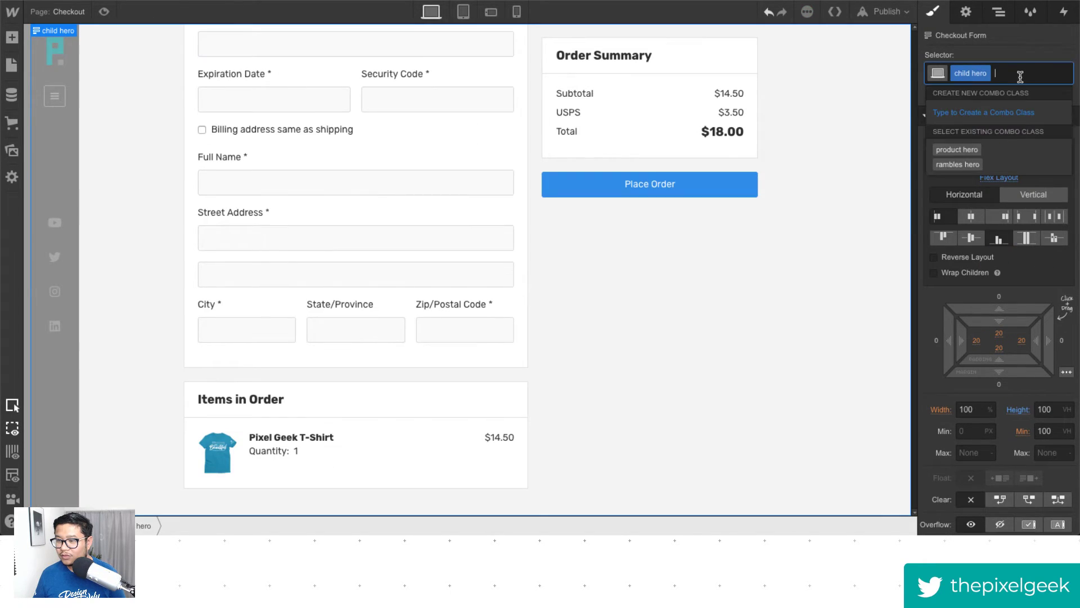
{"action": "left_click", "coordinate": [970, 164]}
{"action": "scroll", "coordinate": [690, 371], "scroll_direction": "down", "scroll_amount": 5}
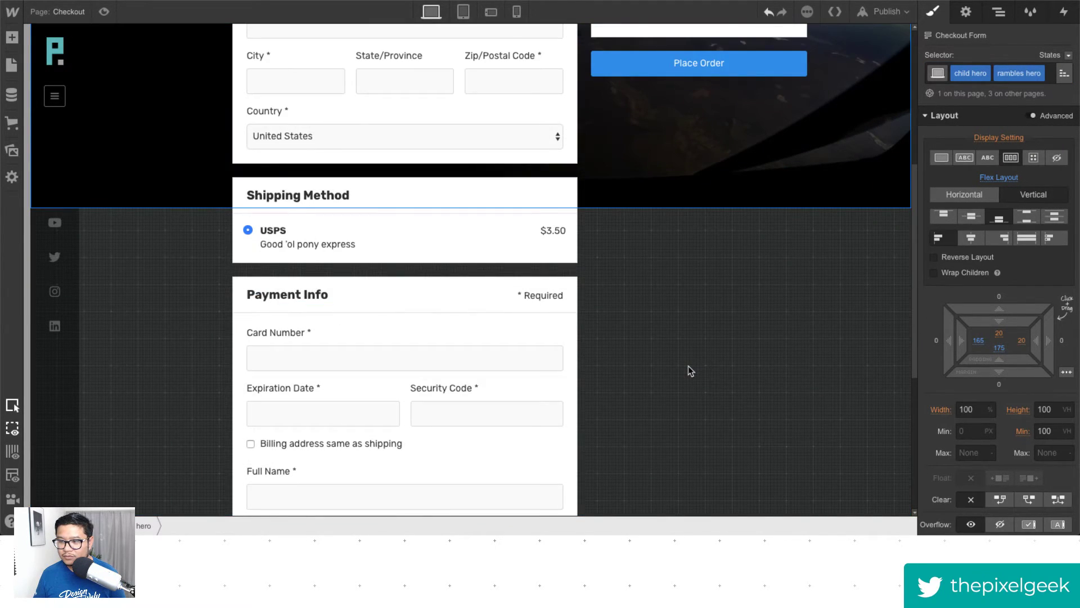
{"action": "scroll", "coordinate": [689, 371], "scroll_direction": "down", "scroll_amount": 5}
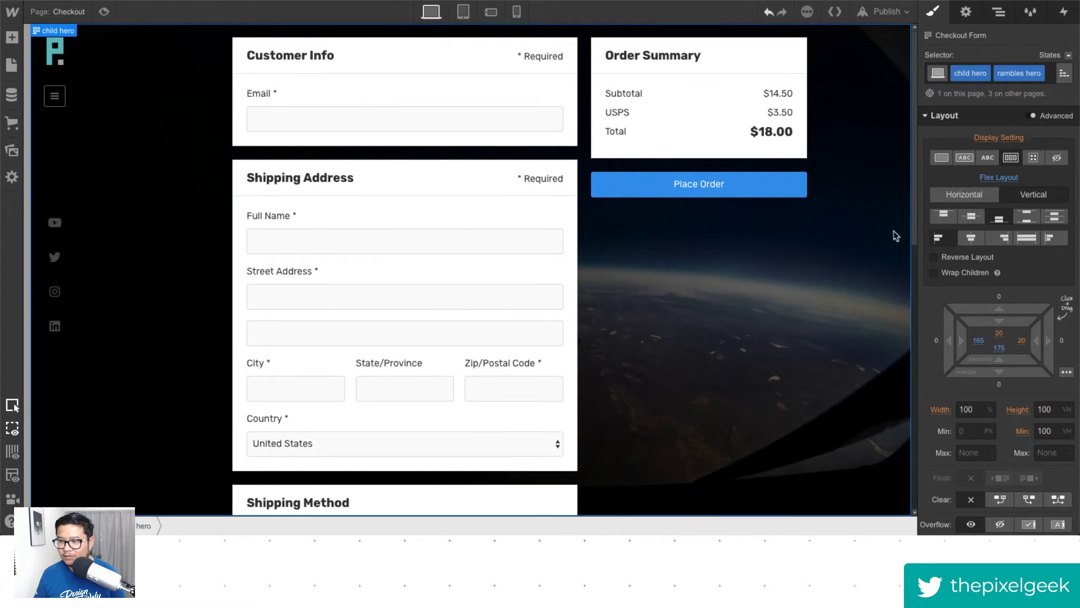
Duplicate the Checkout Form's rambles hero combo class as checkout hero.
{"action": "left_click", "coordinate": [1033, 74]}
{"action": "left_click", "coordinate": [1023, 106]}
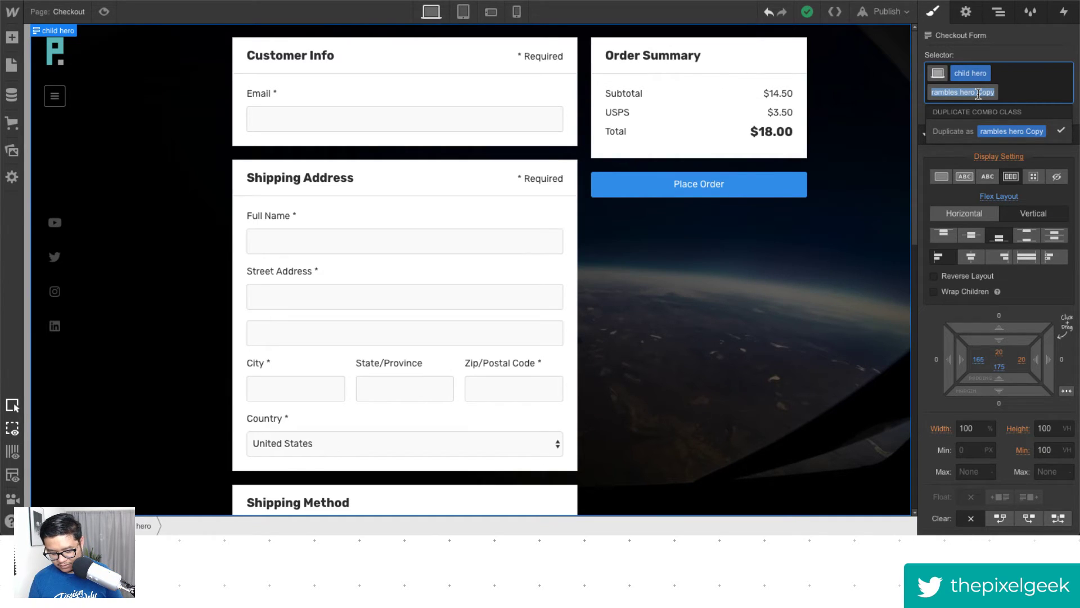
{"action": "type", "text": "checkout hero"}
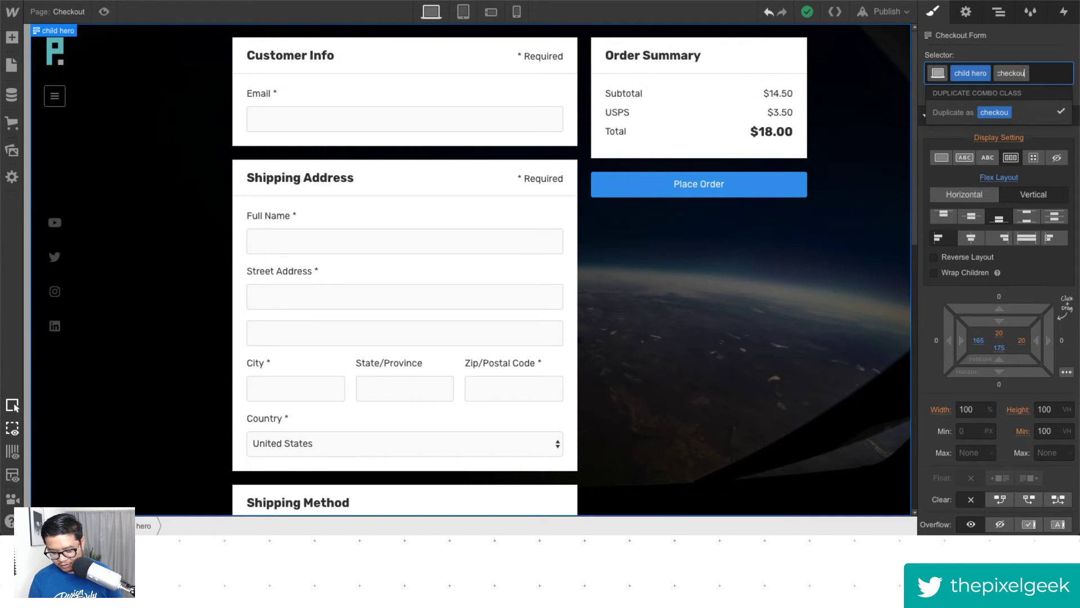
{"action": "key", "text": "Return"}
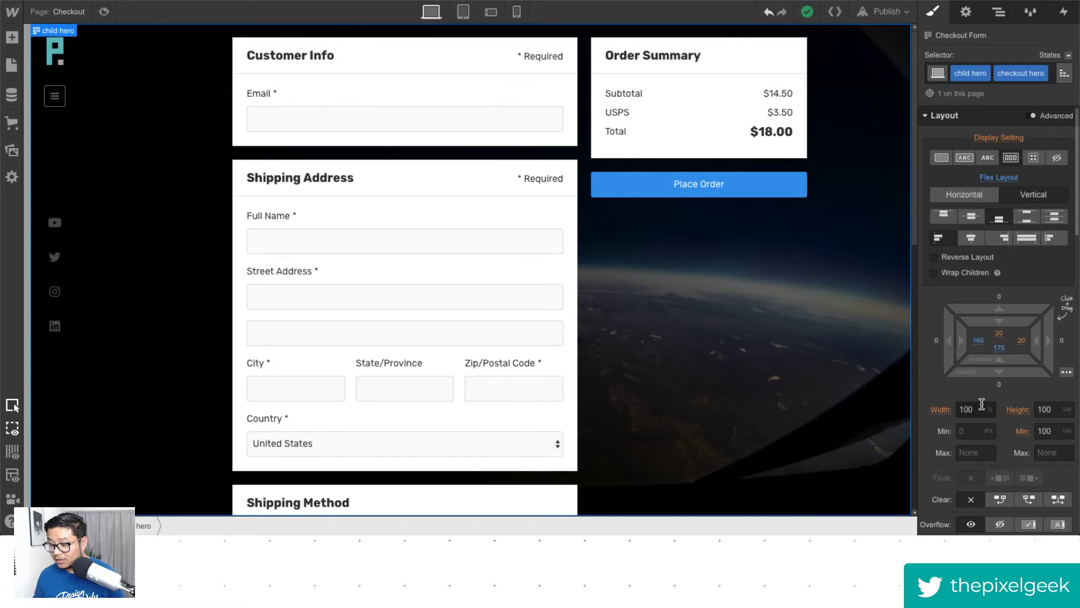
Set the Checkout Form's position to fixed and its overflow to auto on the checkout hero class.
{"action": "scroll", "coordinate": [1022, 436], "scroll_direction": "down", "scroll_amount": 2}
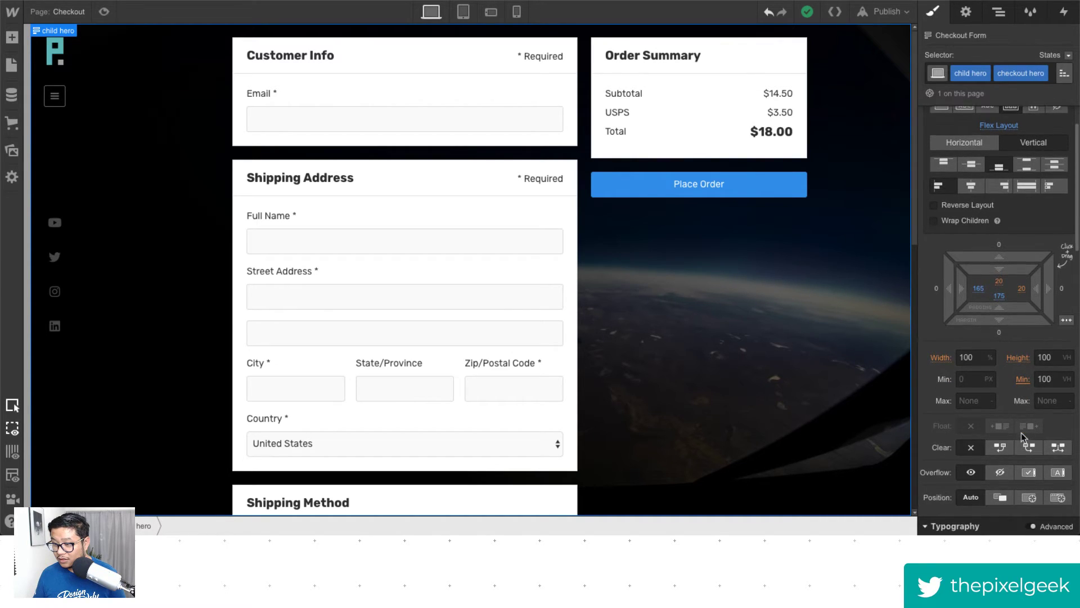
{"action": "scroll", "coordinate": [1021, 431], "scroll_direction": "down", "scroll_amount": 1}
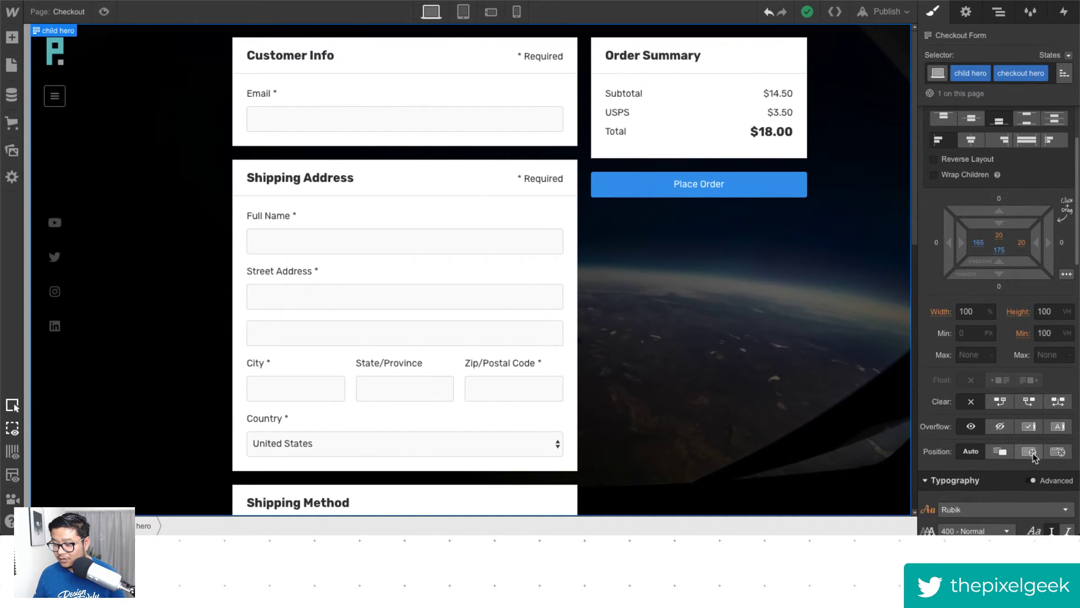
{"action": "scroll", "coordinate": [1007, 388], "scroll_direction": "down", "scroll_amount": 8}
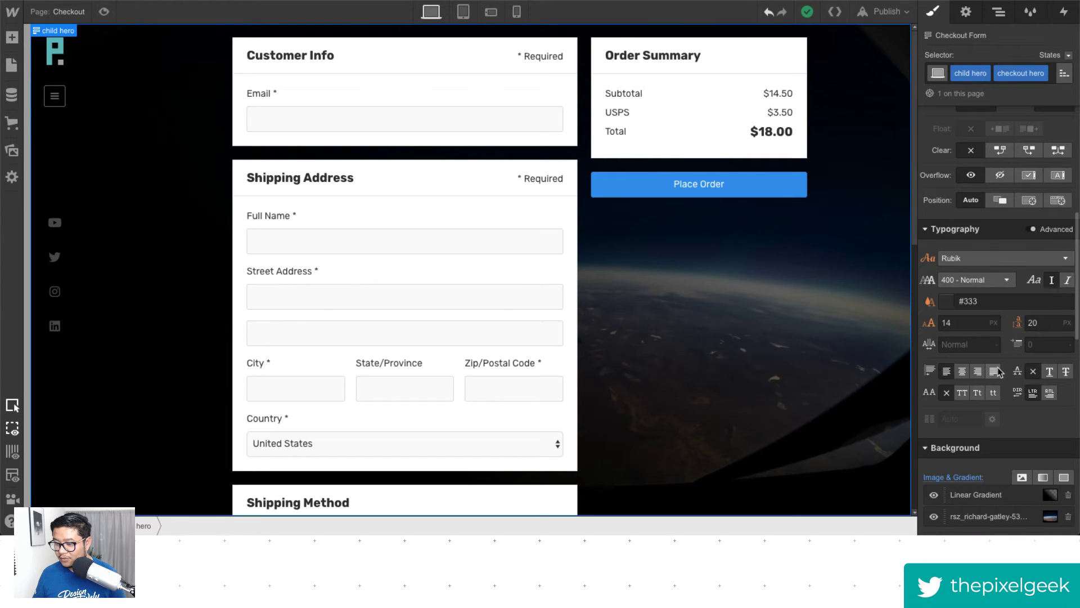
{"action": "left_click", "coordinate": [1058, 200]}
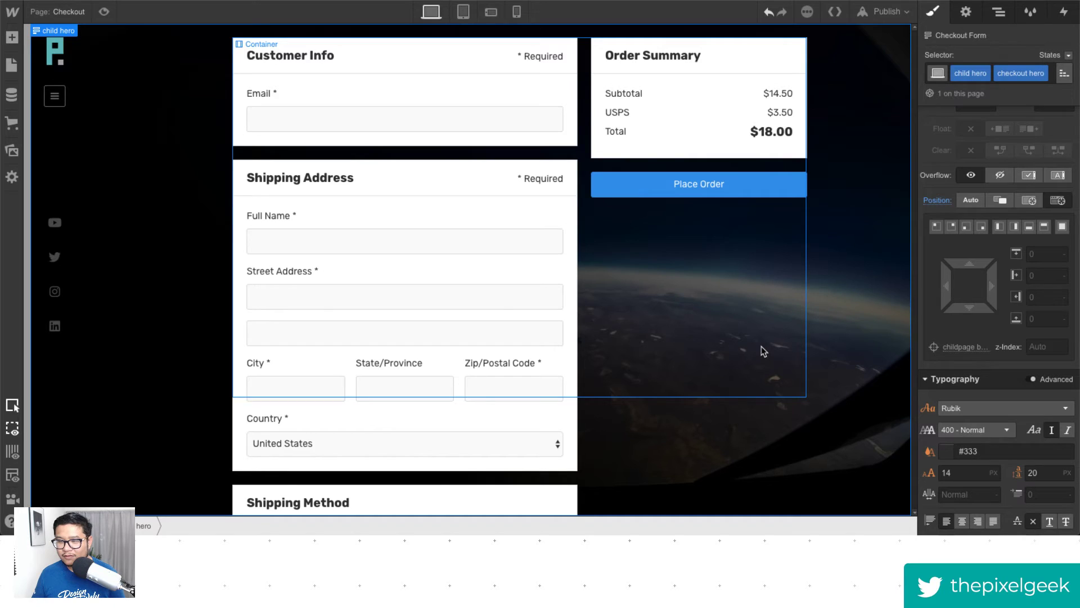
{"action": "left_click", "coordinate": [1059, 177]}
Check how the checkout blocks scroll over the hero background and where the Items in Order header sits in the element hierarchy.
{"action": "scroll", "coordinate": [839, 332], "scroll_direction": "down", "scroll_amount": 10}
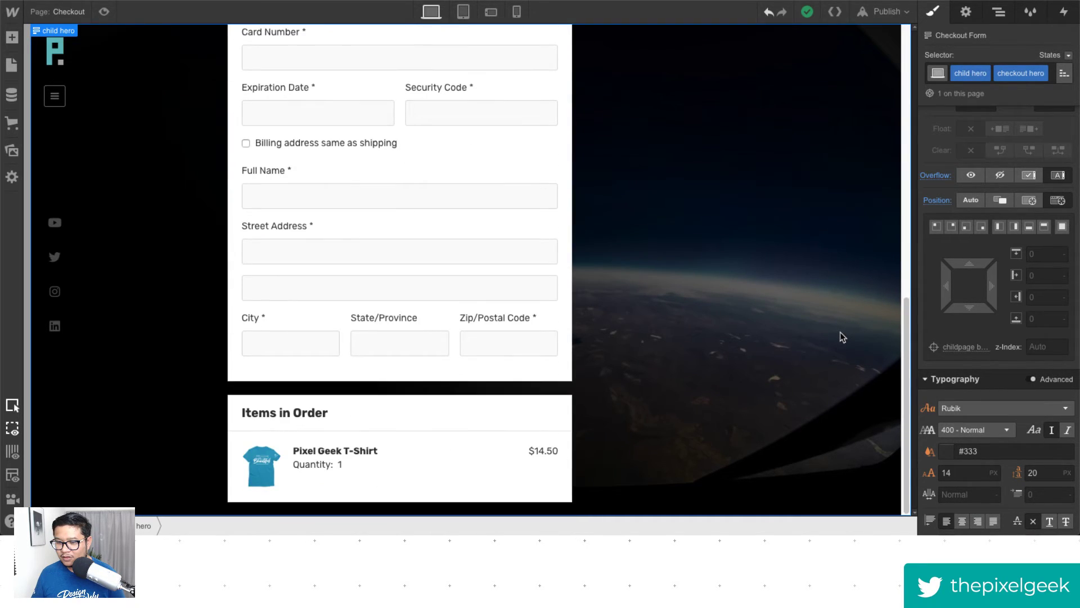
{"action": "scroll", "coordinate": [843, 337], "scroll_direction": "down", "scroll_amount": 10}
{"action": "scroll", "coordinate": [842, 337], "scroll_direction": "down", "scroll_amount": 10}
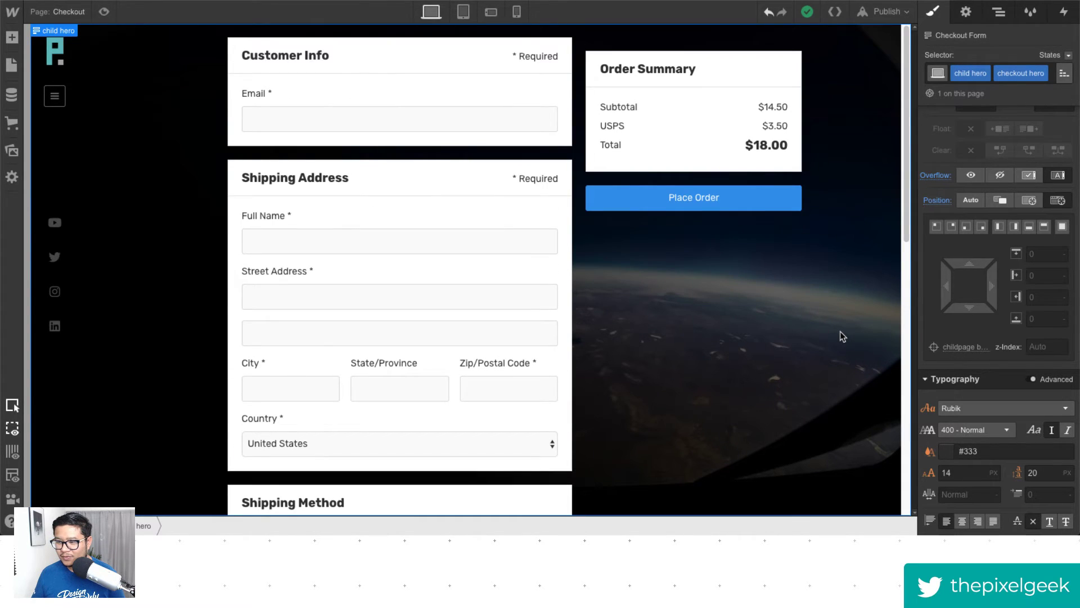
{"action": "scroll", "coordinate": [842, 337], "scroll_direction": "down", "scroll_amount": 10}
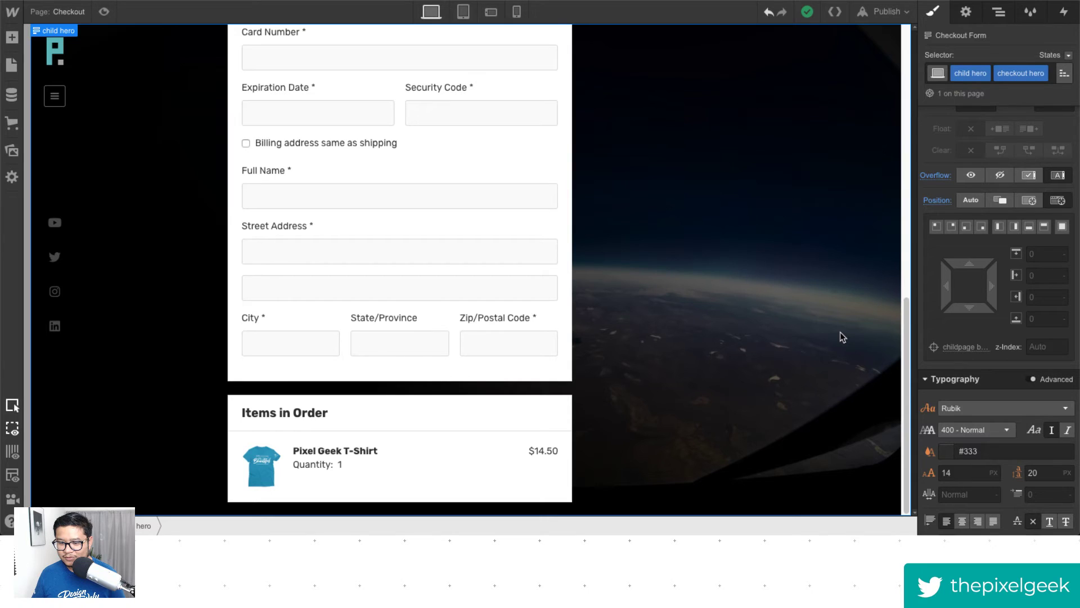
{"action": "left_click", "coordinate": [498, 413]}
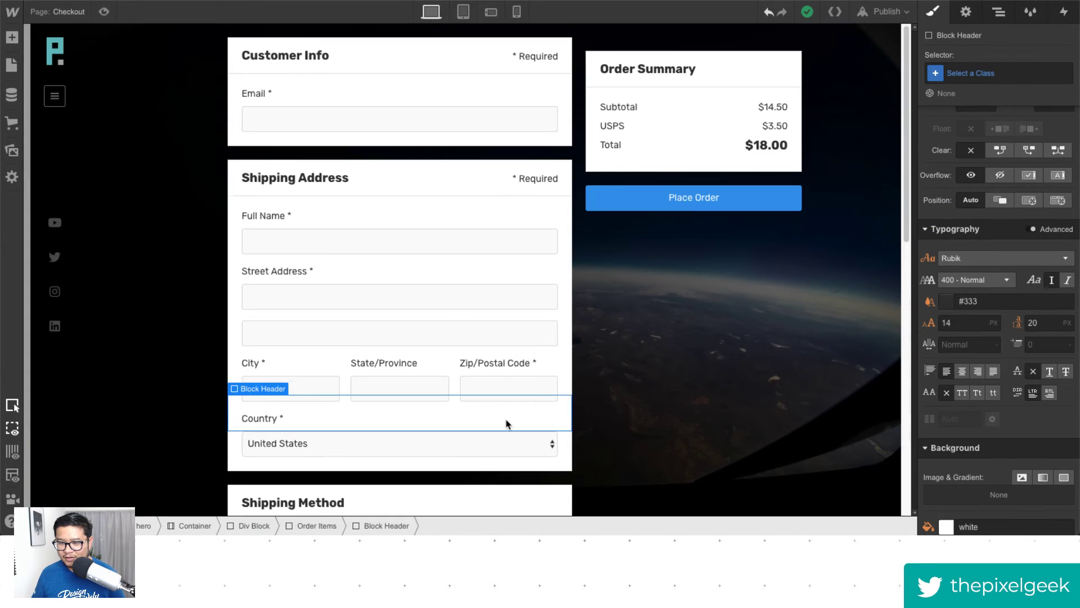
{"action": "scroll", "coordinate": [506, 423], "scroll_direction": "down", "scroll_amount": 3}
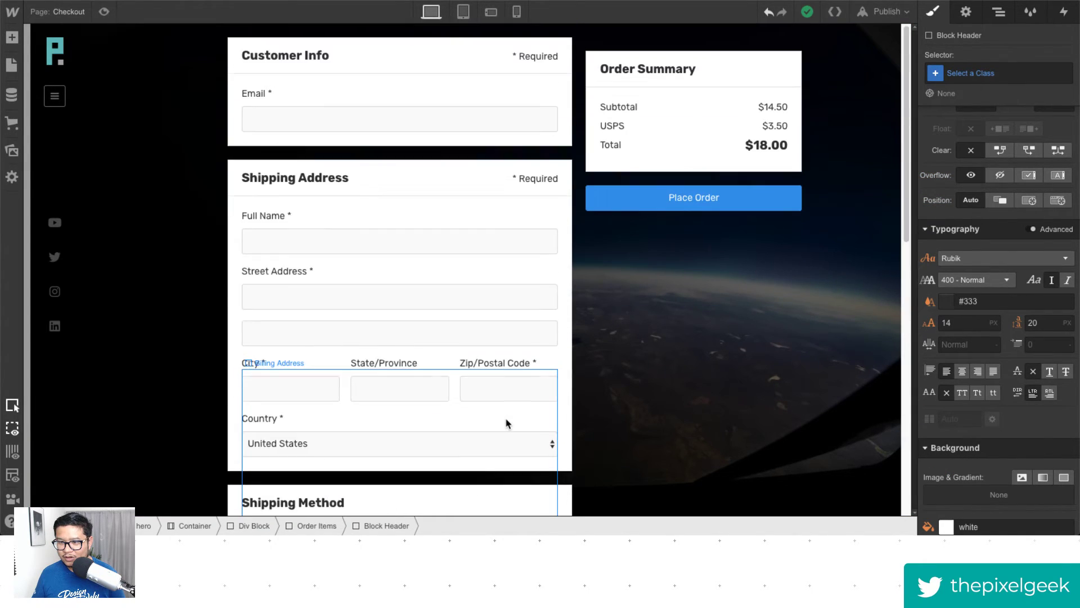
{"action": "scroll", "coordinate": [505, 423], "scroll_direction": "down", "scroll_amount": 5}
{"action": "scroll", "coordinate": [506, 423], "scroll_direction": "up", "scroll_amount": 6}
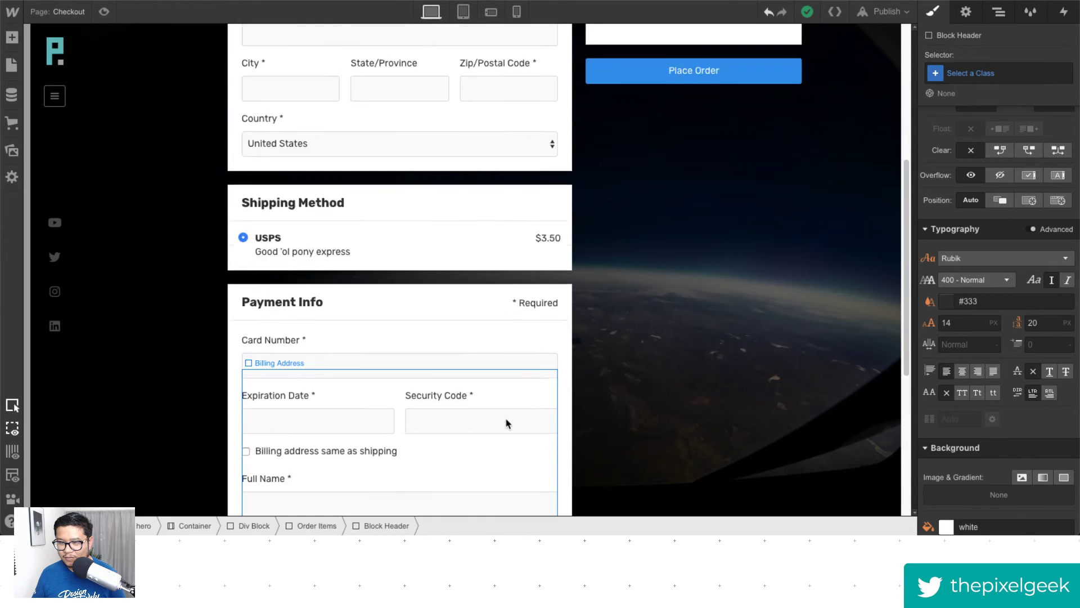
{"action": "scroll", "coordinate": [598, 276], "scroll_direction": "down", "scroll_amount": 5}
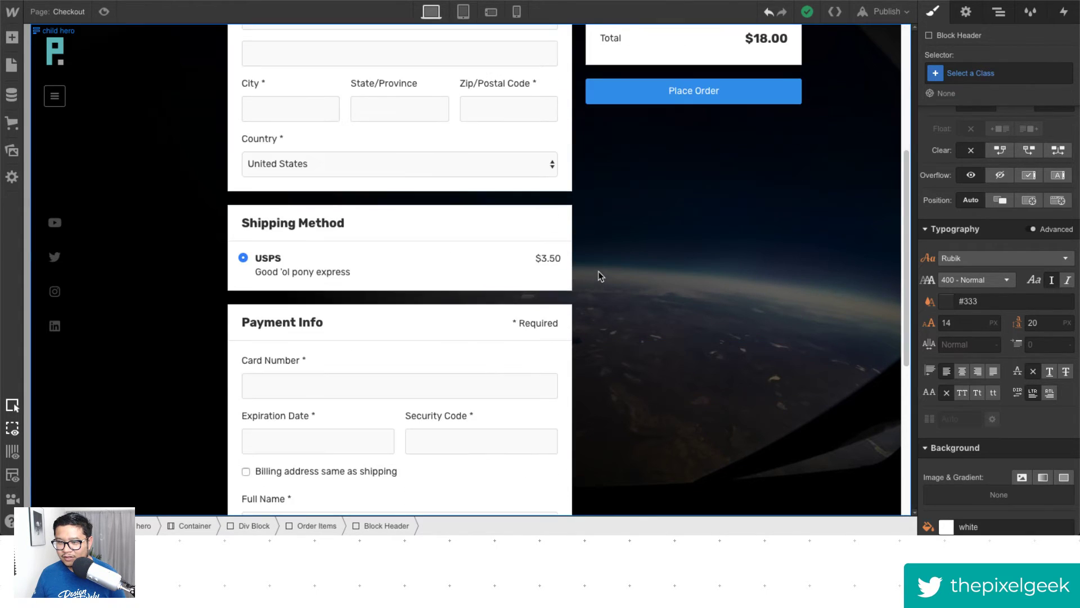
{"action": "scroll", "coordinate": [599, 273], "scroll_direction": "up", "scroll_amount": 5}
{"action": "scroll", "coordinate": [704, 390], "scroll_direction": "down", "scroll_amount": 8}
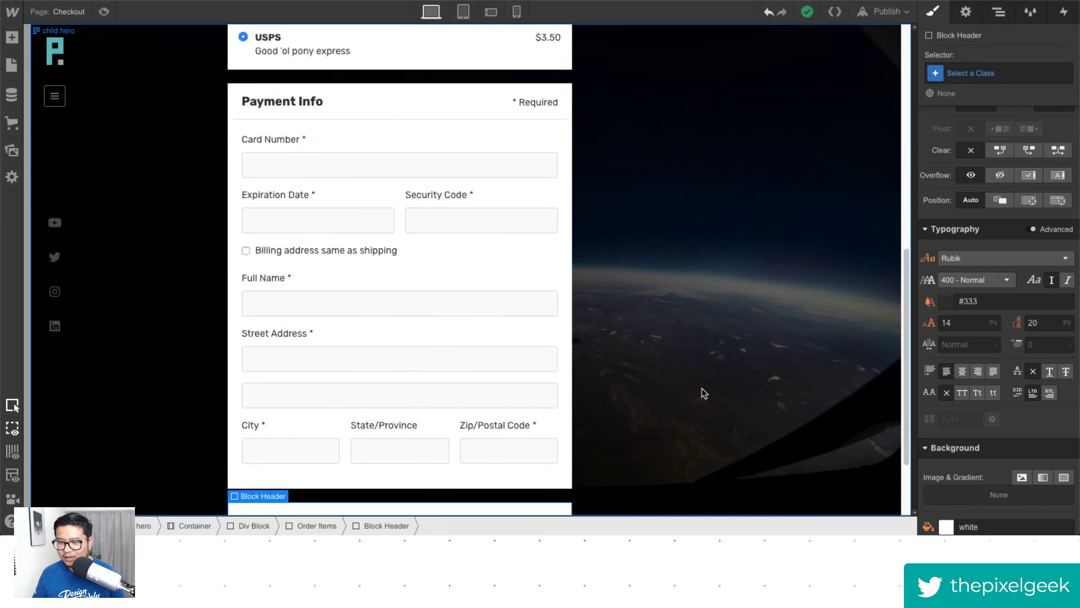
{"action": "left_click", "coordinate": [1001, 15]}
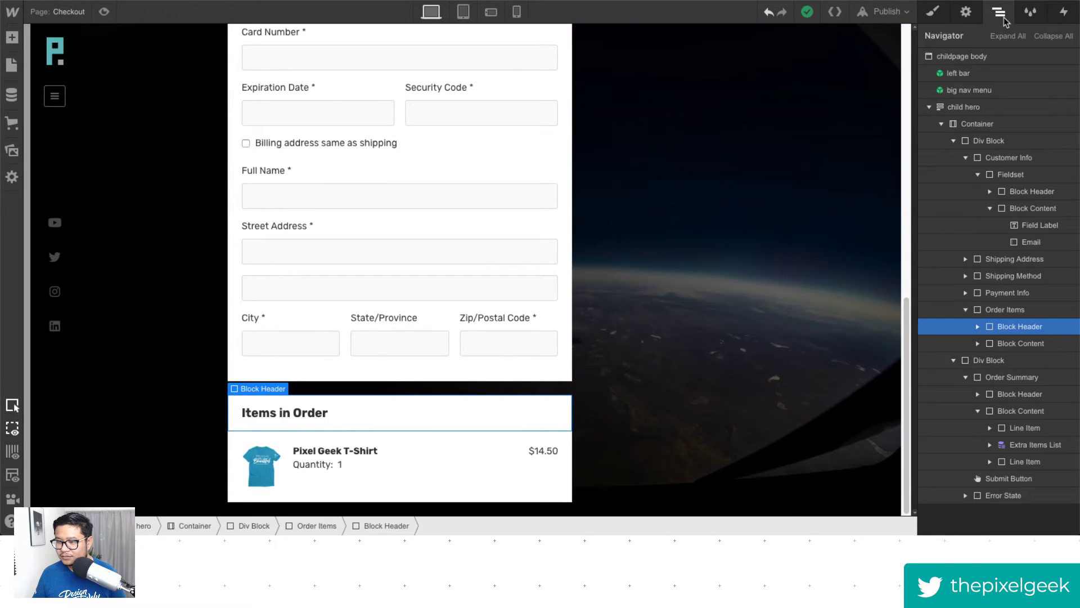
Move the Order Items block into the second Div Block, above the Order Summary, and check the checkout layout.
{"action": "left_click", "coordinate": [994, 311]}
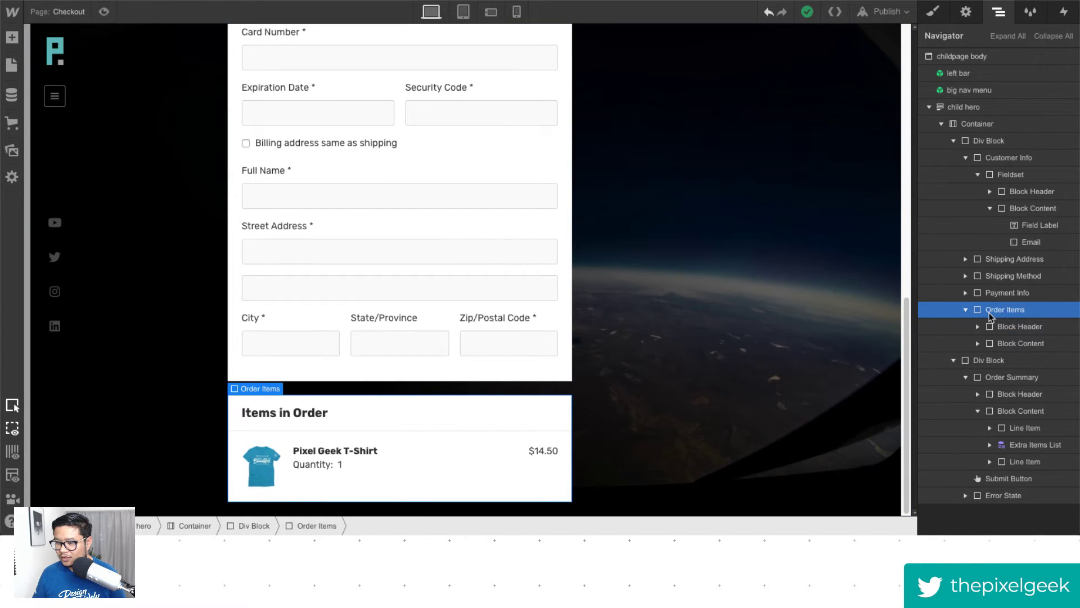
{"action": "left_click_drag", "start_coordinate": [990, 316], "coordinate": [1020, 327]}
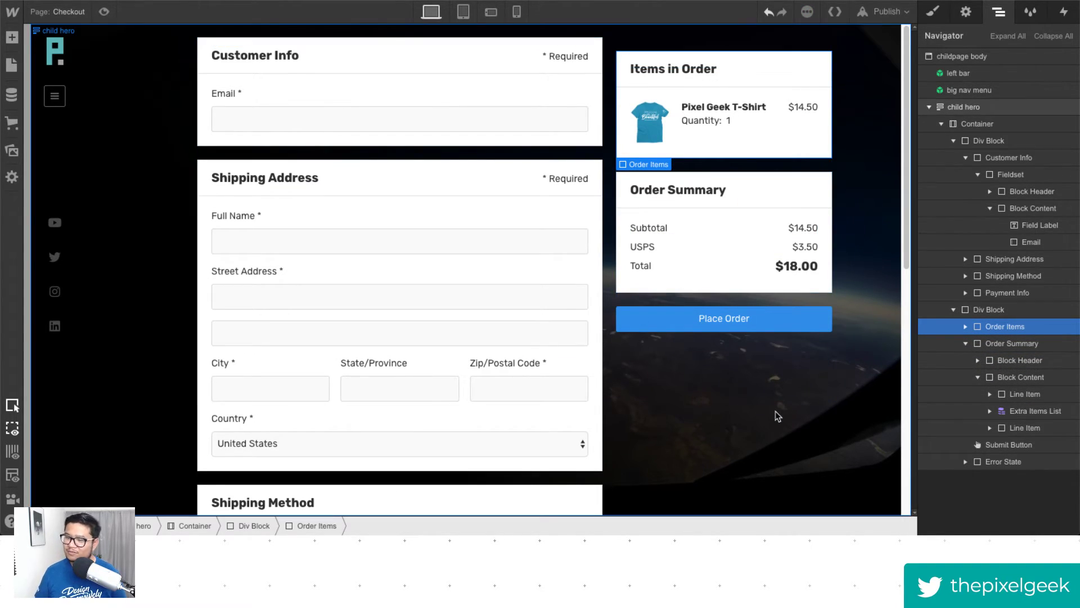
{"action": "scroll", "coordinate": [775, 411], "scroll_direction": "down", "scroll_amount": 3}
{"action": "scroll", "coordinate": [776, 411], "scroll_direction": "up", "scroll_amount": 3}
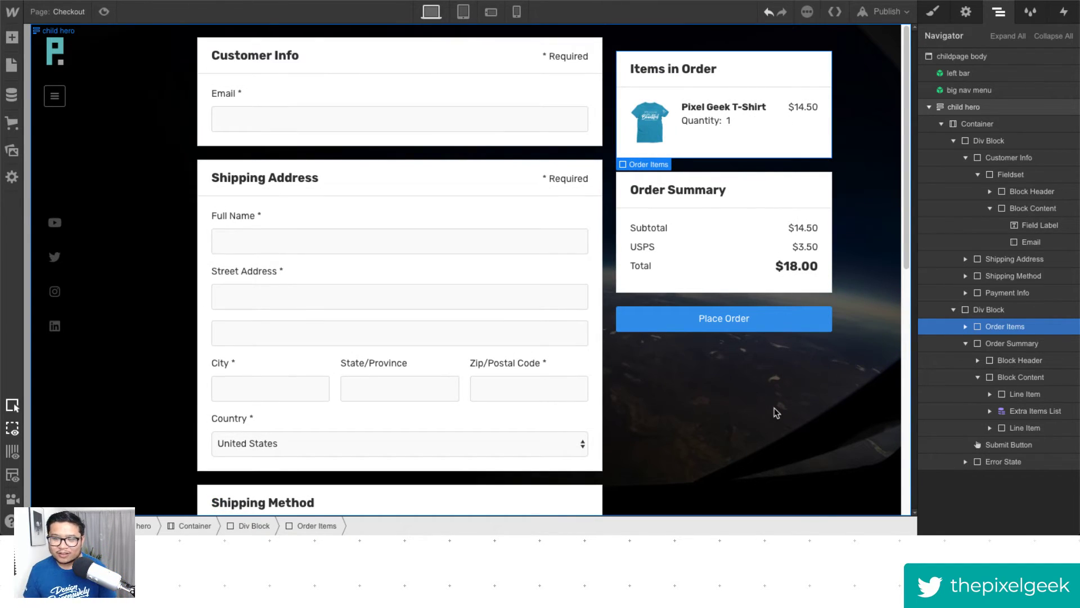
Apply the existing Button class to the Place Order submit button and check how the checkout page scrolls.
{"action": "left_click", "coordinate": [748, 326]}
{"action": "left_click", "coordinate": [933, 12]}
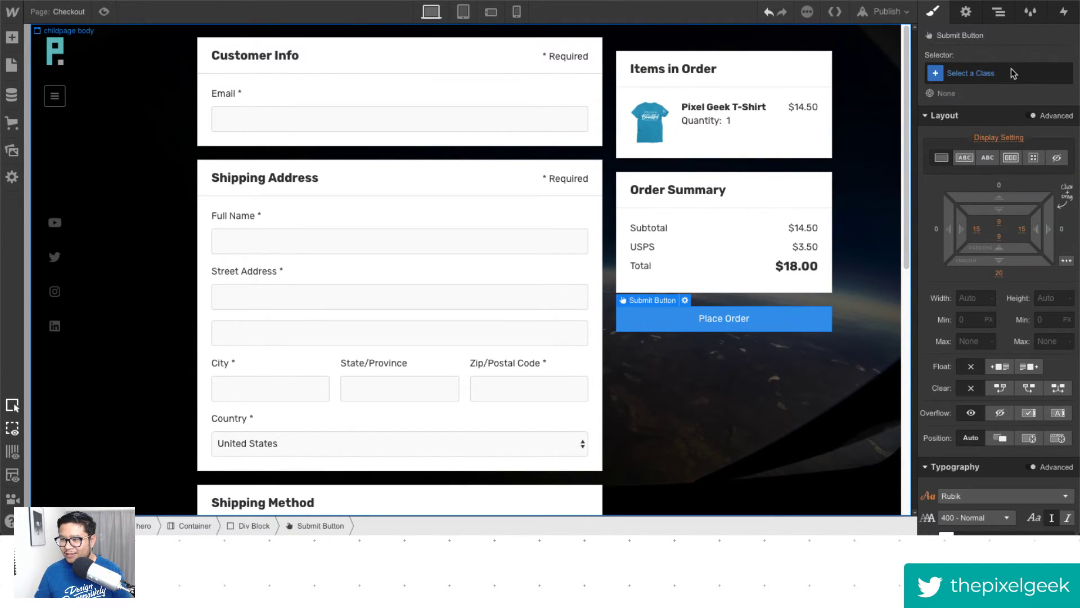
{"action": "left_click", "coordinate": [1010, 71]}
{"action": "type", "text": "butt"}
{"action": "key", "text": "Down"}
{"action": "key", "text": "Down"}
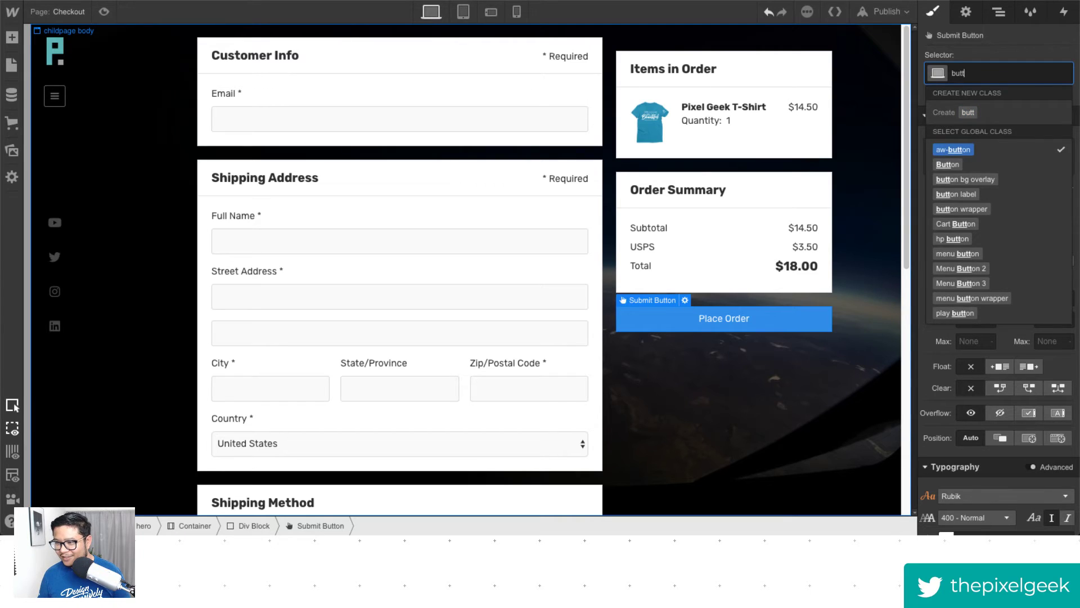
{"action": "key", "text": "Return"}
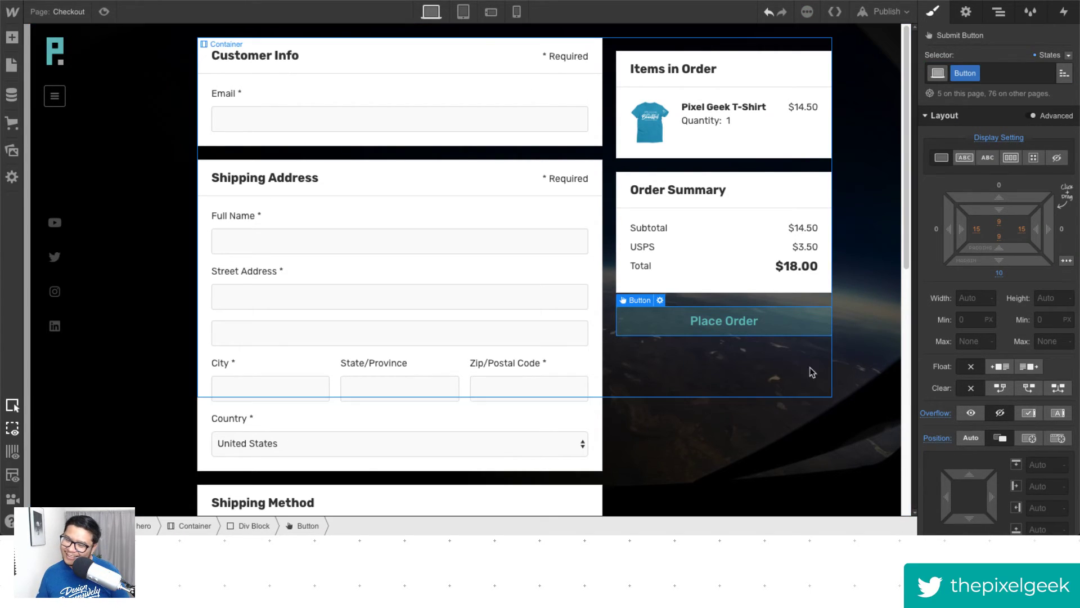
{"action": "scroll", "coordinate": [666, 378], "scroll_direction": "down", "scroll_amount": 10}
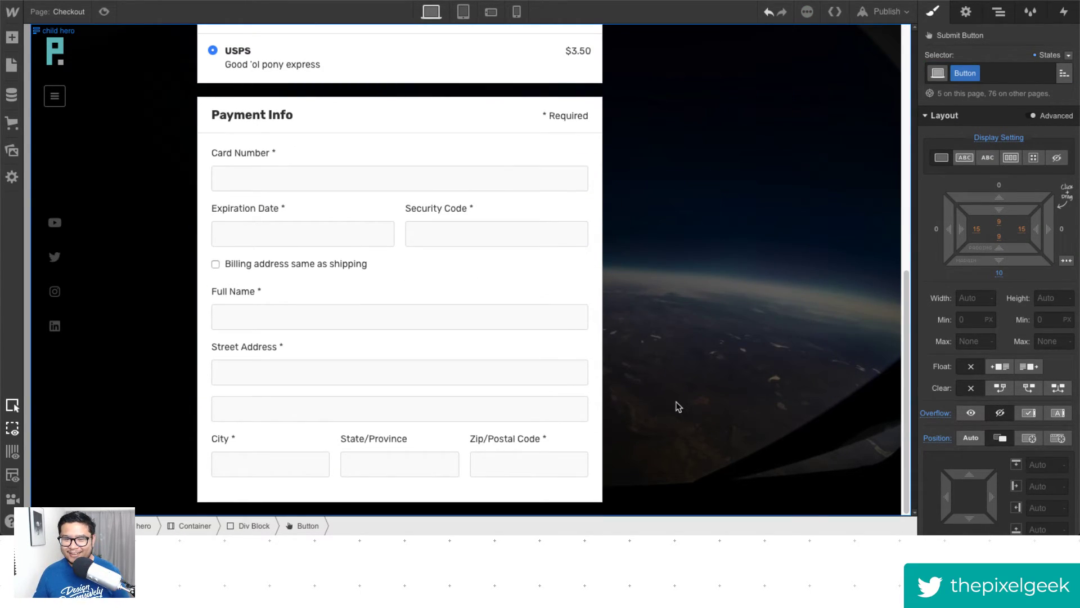
{"action": "scroll", "coordinate": [569, 289], "scroll_direction": "up", "scroll_amount": 9}
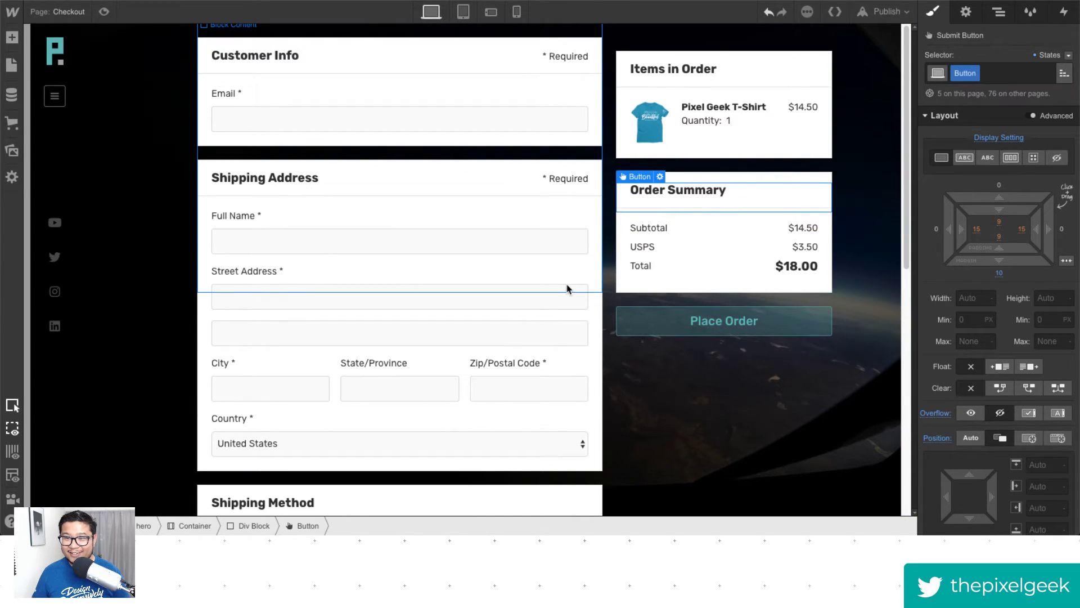
Set the top padding of the container around both checkout columns to 20 px and check the alignment down the page.
{"action": "left_click", "coordinate": [681, 52]}
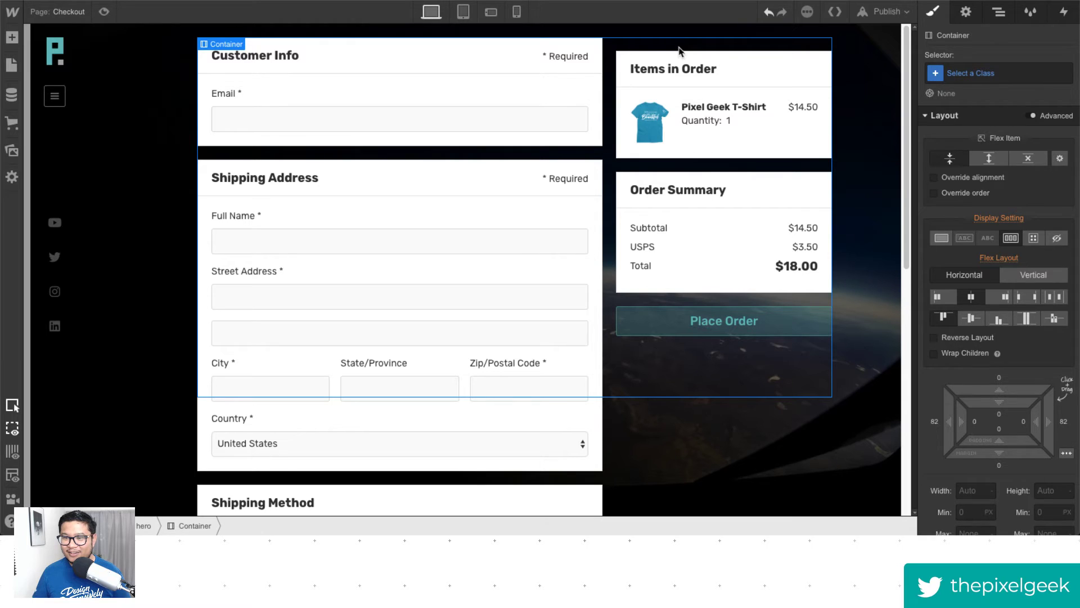
{"action": "left_click_drag", "start_coordinate": [1011, 415], "coordinate": [1016, 440]}
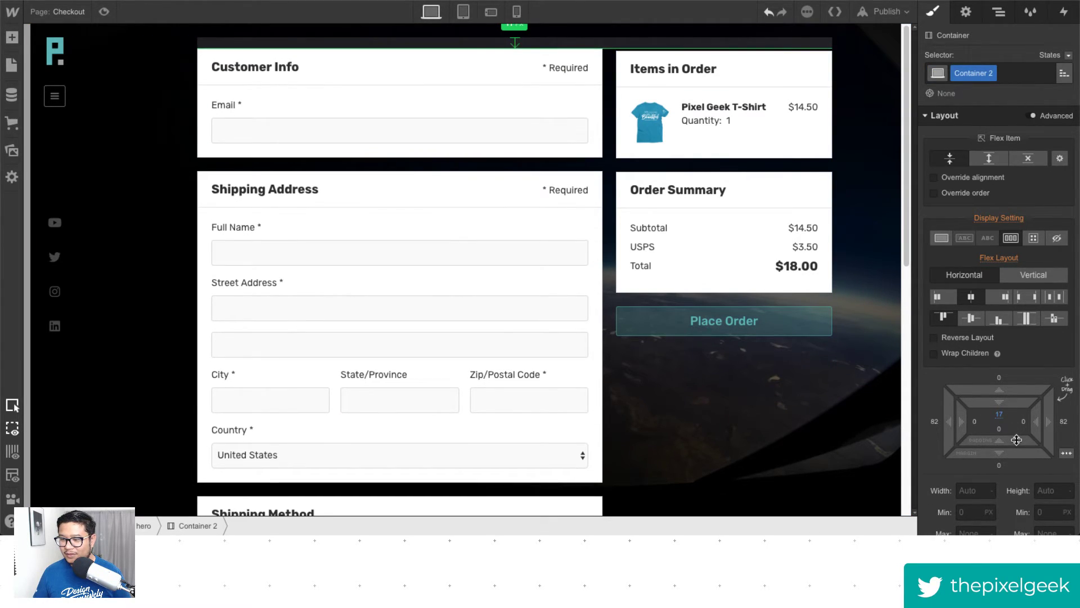
{"action": "left_click", "coordinate": [1000, 415]}
{"action": "type", "text": "20"}
{"action": "key", "text": "Return"}
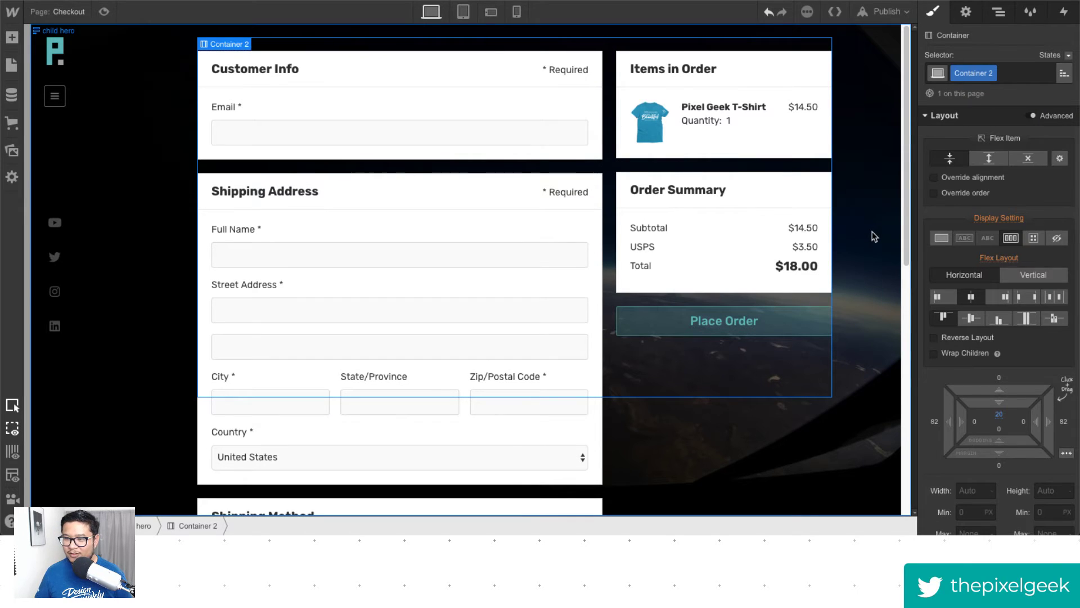
{"action": "scroll", "coordinate": [874, 232], "scroll_direction": "down", "scroll_amount": 9}
{"action": "scroll", "coordinate": [873, 231], "scroll_direction": "up", "scroll_amount": 9}
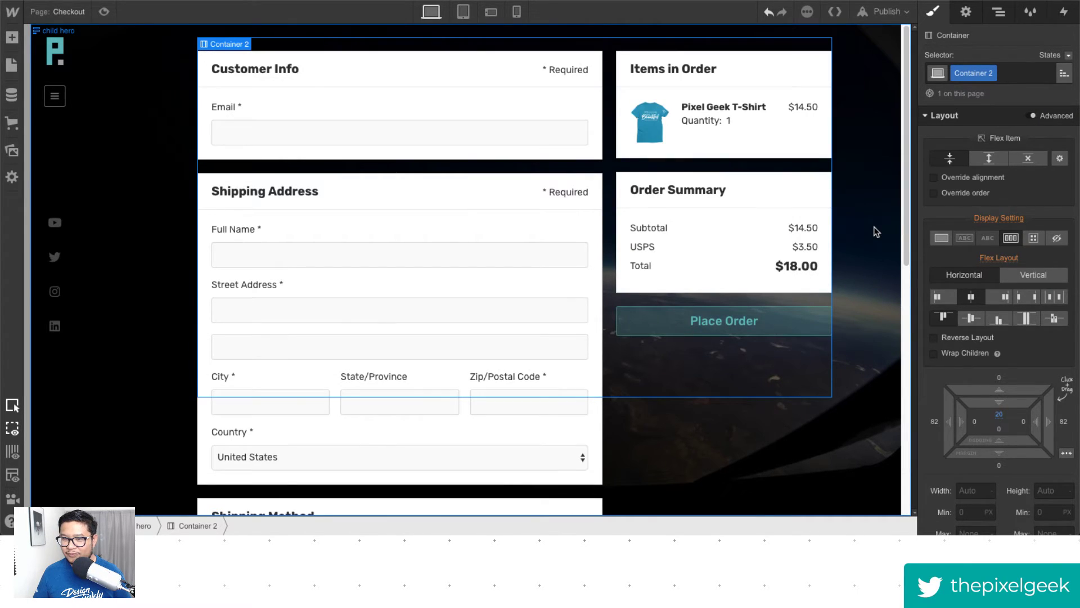
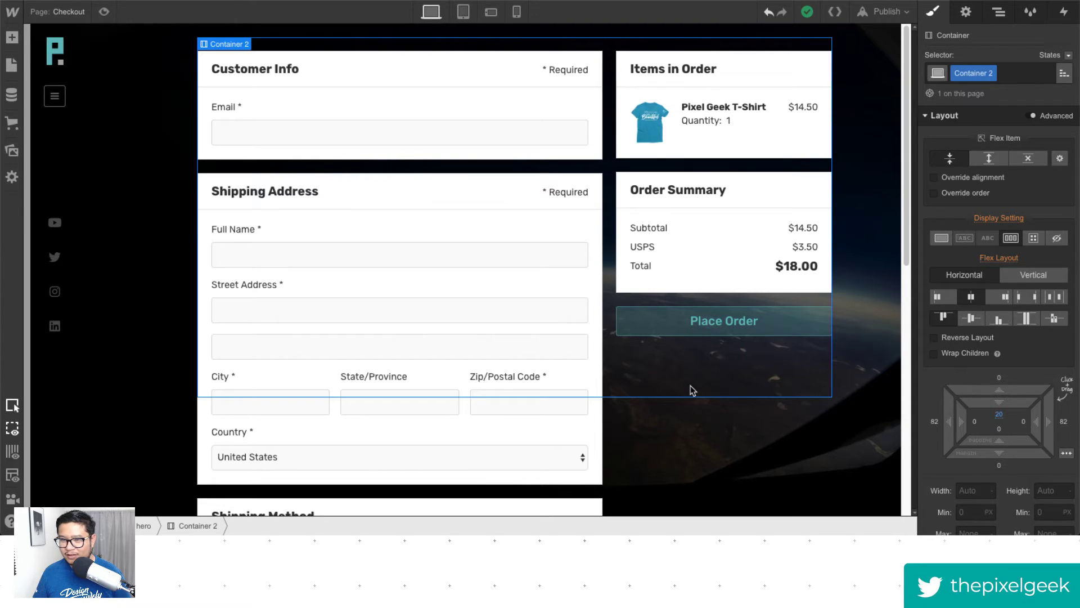
Try the block display setting on the checkout container and undo it each time.
{"action": "left_click", "coordinate": [941, 238]}
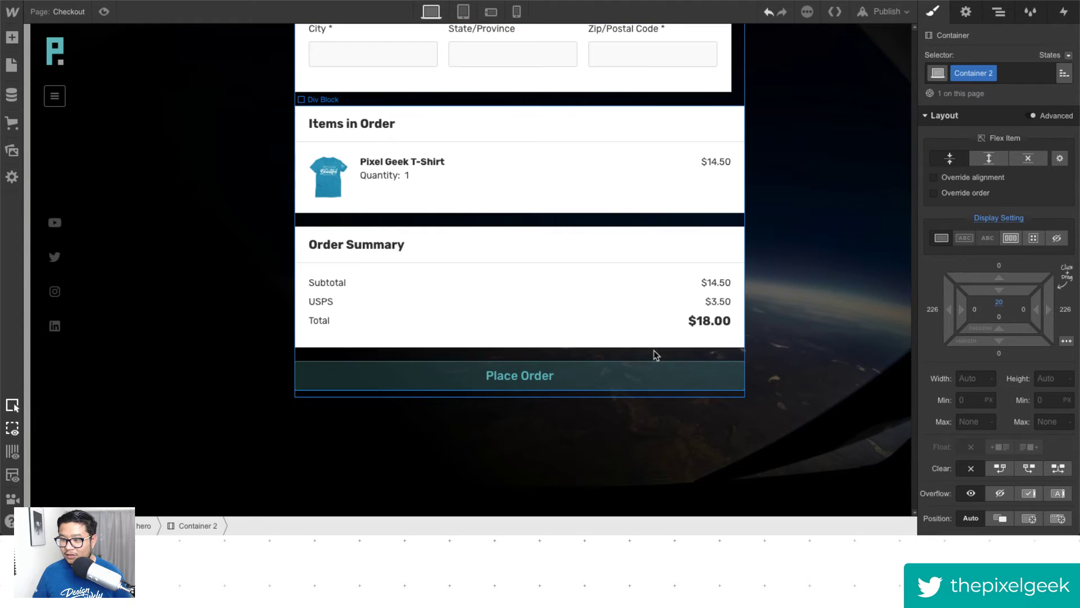
{"action": "key", "text": "ctrl+z"}
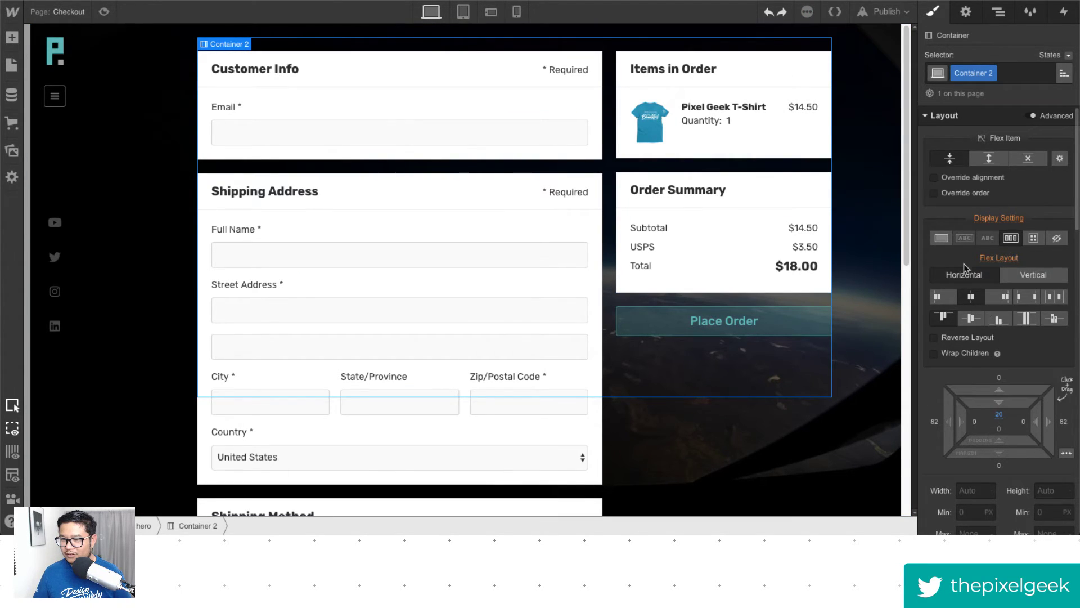
{"action": "left_click", "coordinate": [943, 239]}
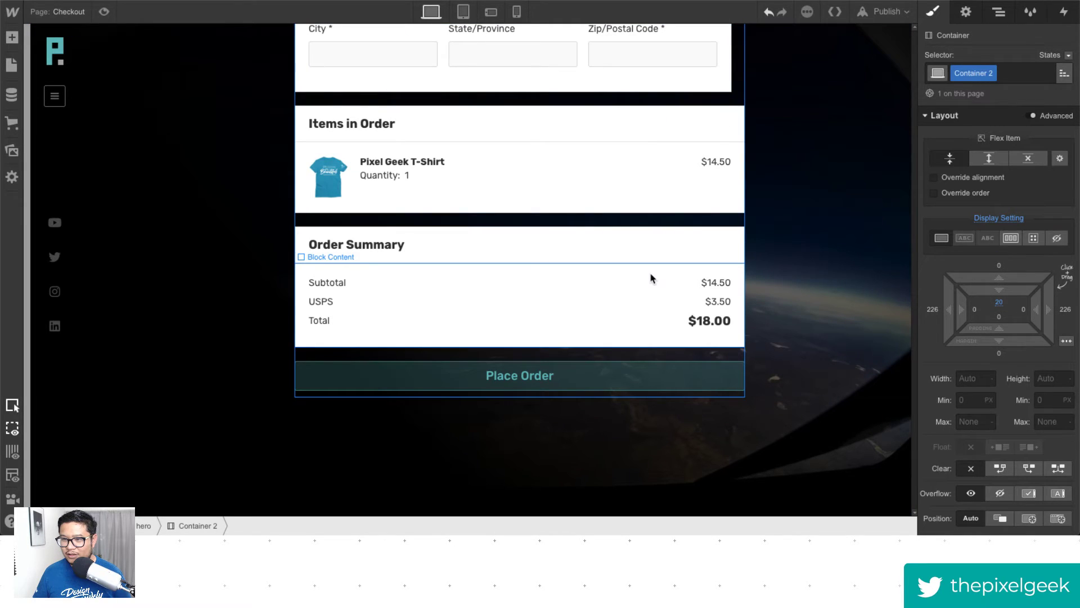
{"action": "key", "text": "ctrl+z"}
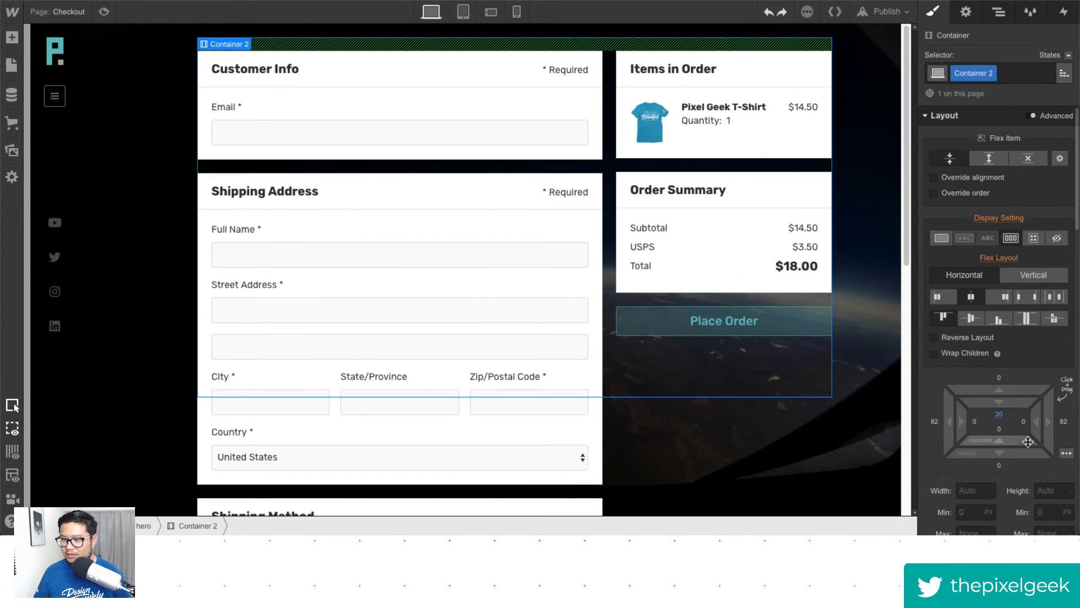
Set the checkout container's height to auto and check whether it wraps the full form while scrolling.
{"action": "scroll", "coordinate": [1027, 441], "scroll_direction": "down", "scroll_amount": 2}
{"action": "scroll", "coordinate": [1027, 440], "scroll_direction": "up", "scroll_amount": 2}
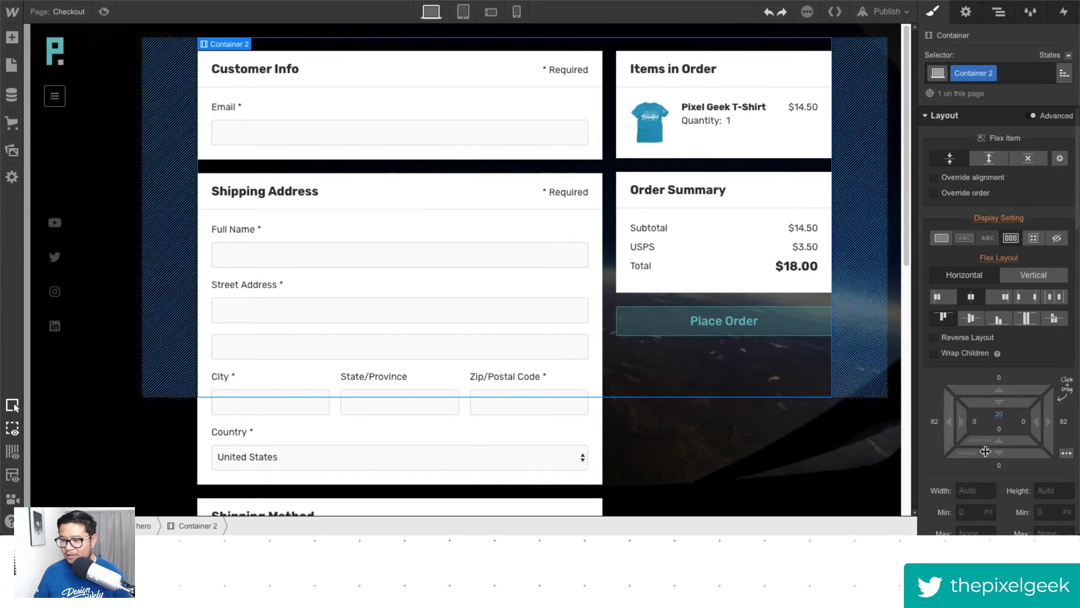
{"action": "scroll", "coordinate": [1046, 461], "scroll_direction": "down", "scroll_amount": 1}
{"action": "left_click", "coordinate": [1069, 474]}
{"action": "left_click", "coordinate": [1059, 514]}
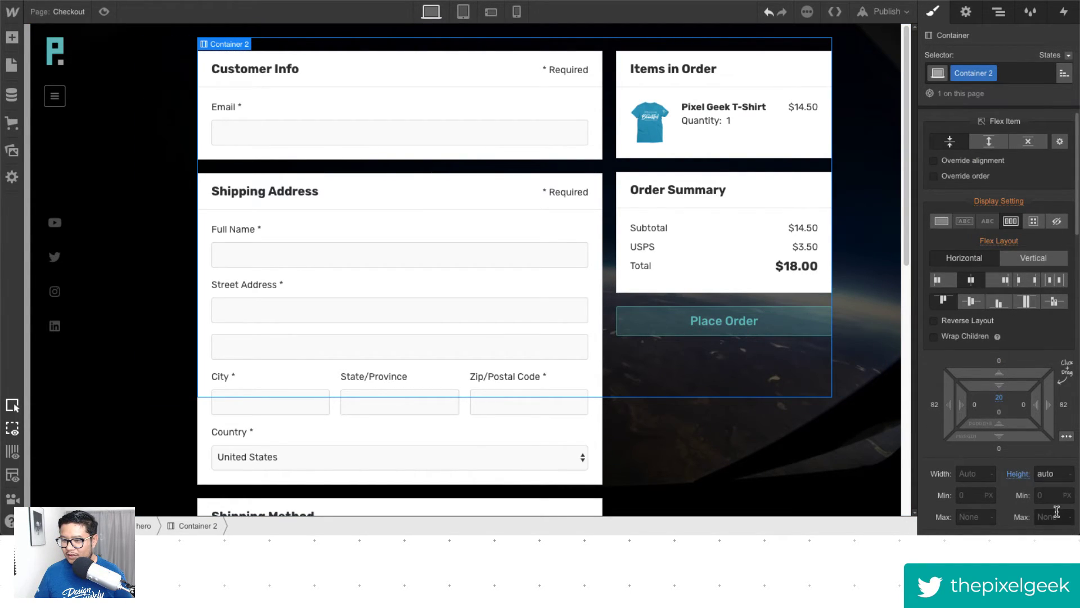
{"action": "scroll", "coordinate": [795, 417], "scroll_direction": "down", "scroll_amount": 7}
{"action": "scroll", "coordinate": [796, 419], "scroll_direction": "up", "scroll_amount": 5}
{"action": "scroll", "coordinate": [796, 419], "scroll_direction": "down", "scroll_amount": 5}
{"action": "scroll", "coordinate": [795, 419], "scroll_direction": "up", "scroll_amount": 6}
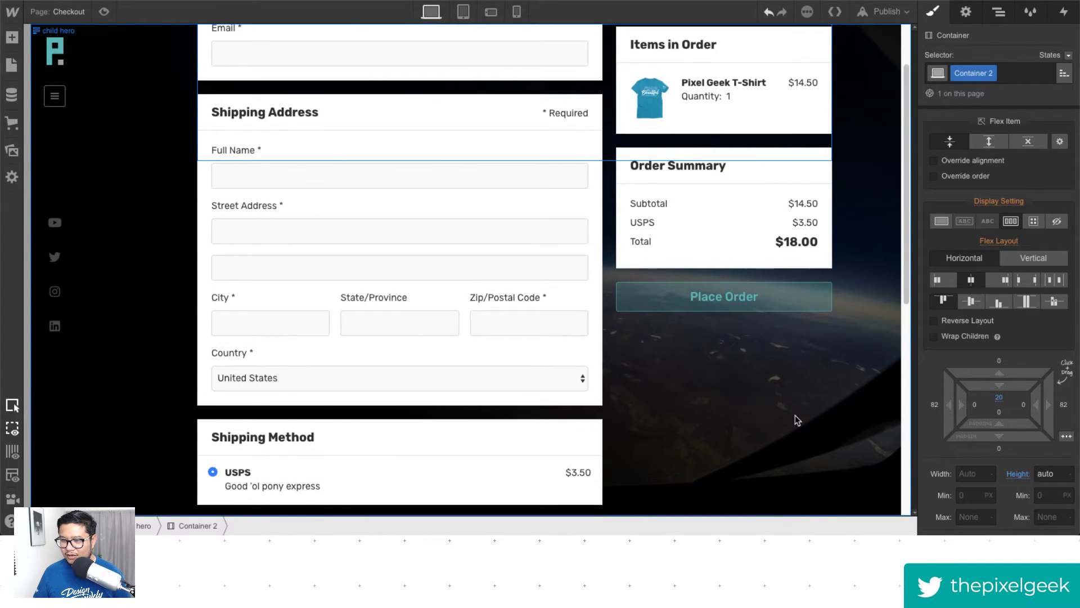
{"action": "scroll", "coordinate": [795, 419], "scroll_direction": "up", "scroll_amount": 1}
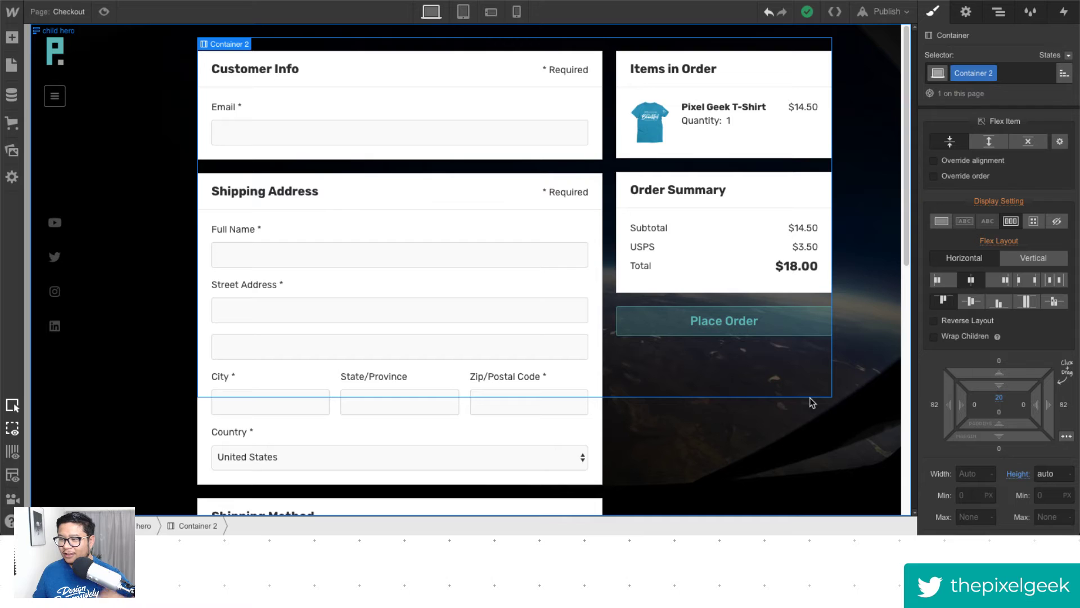
{"action": "scroll", "coordinate": [772, 369], "scroll_direction": "down", "scroll_amount": 9}
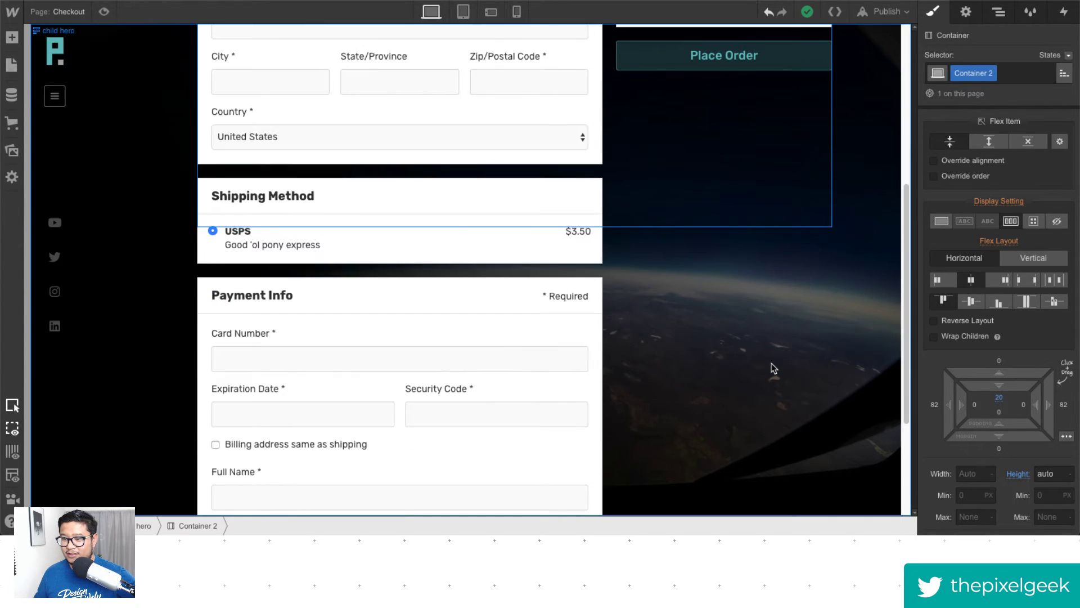
{"action": "scroll", "coordinate": [774, 368], "scroll_direction": "up", "scroll_amount": 9}
{"action": "scroll", "coordinate": [772, 369], "scroll_direction": "down", "scroll_amount": 8}
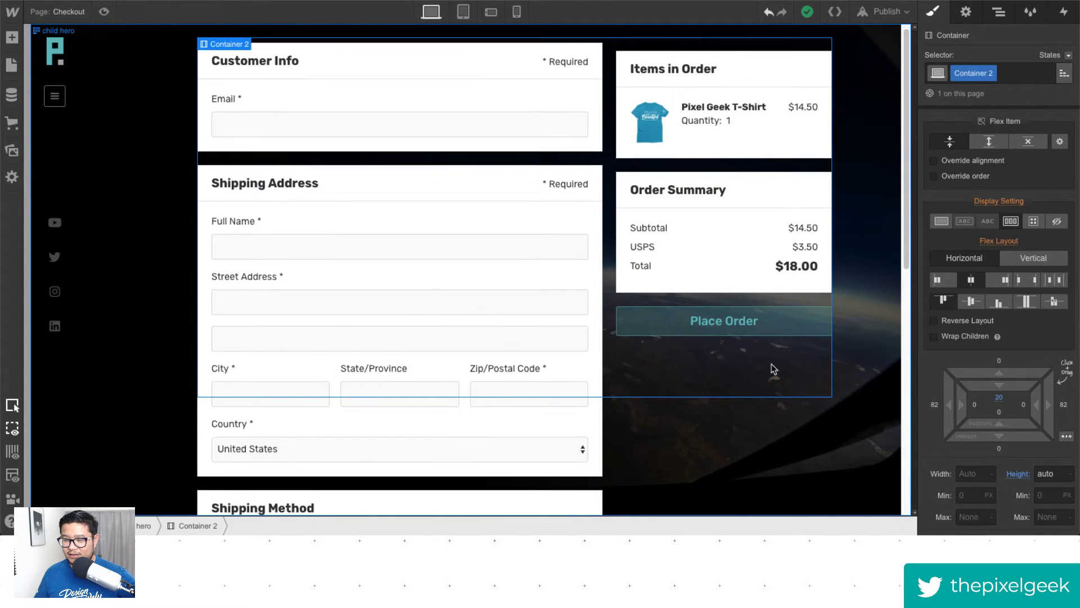
{"action": "scroll", "coordinate": [771, 368], "scroll_direction": "up", "scroll_amount": 7}
{"action": "scroll", "coordinate": [772, 368], "scroll_direction": "down", "scroll_amount": 8}
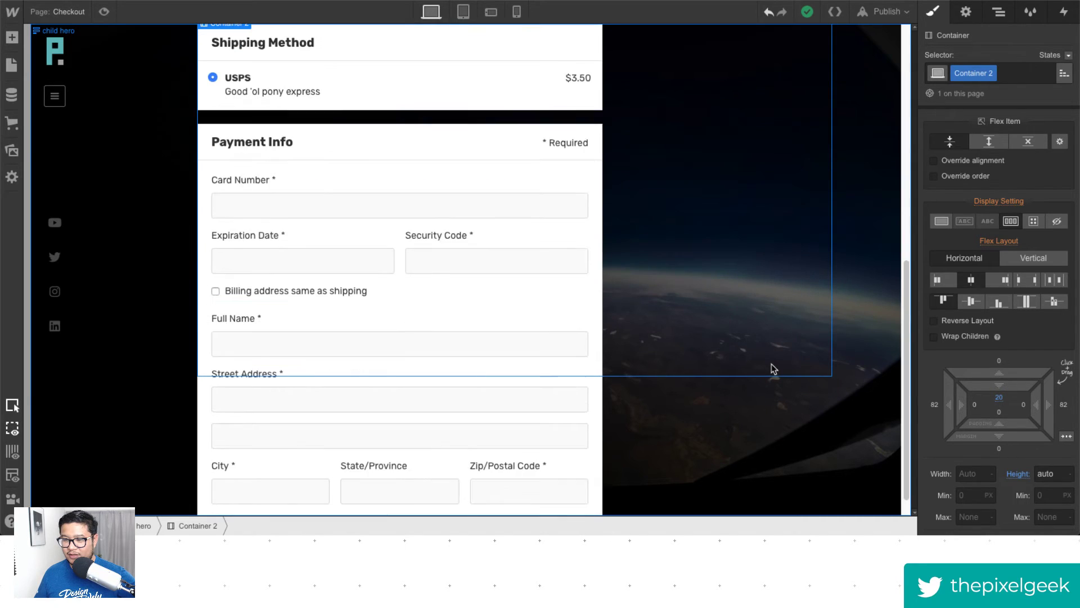
{"action": "scroll", "coordinate": [772, 368], "scroll_direction": "up", "scroll_amount": 9}
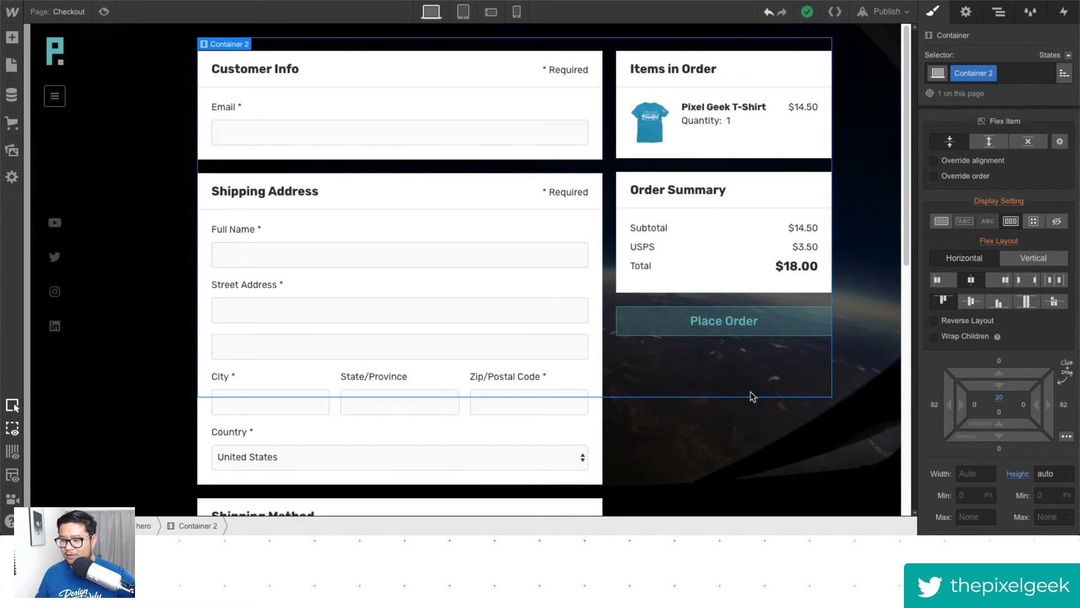
Try a height of 2000 px on the checkout container, check the page, and remove the height style.
{"action": "left_click", "coordinate": [1058, 474]}
{"action": "type", "text": "2000"}
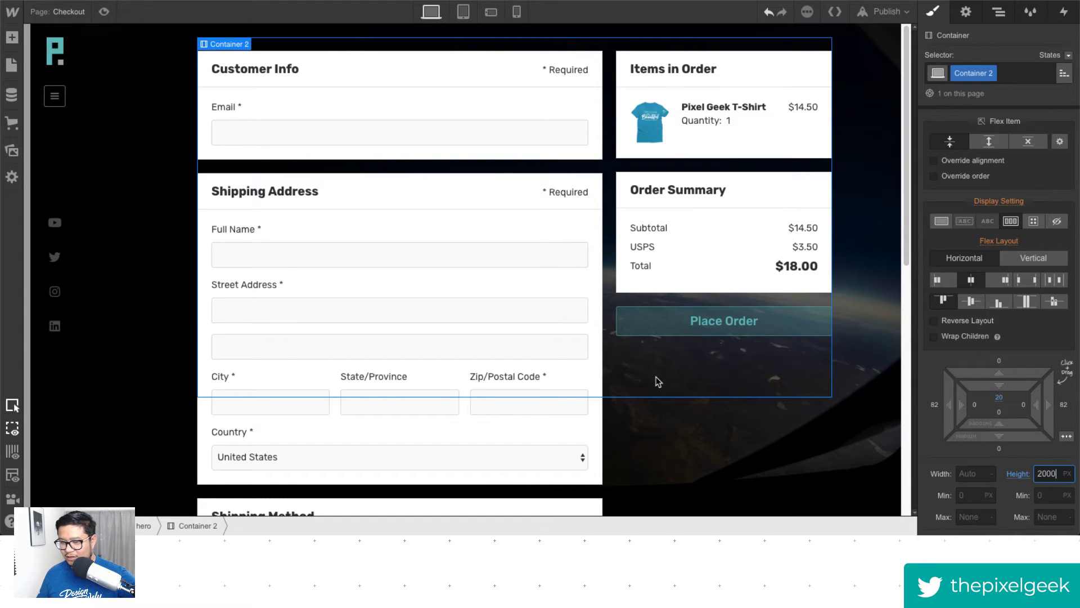
{"action": "scroll", "coordinate": [659, 383], "scroll_direction": "down", "scroll_amount": 9}
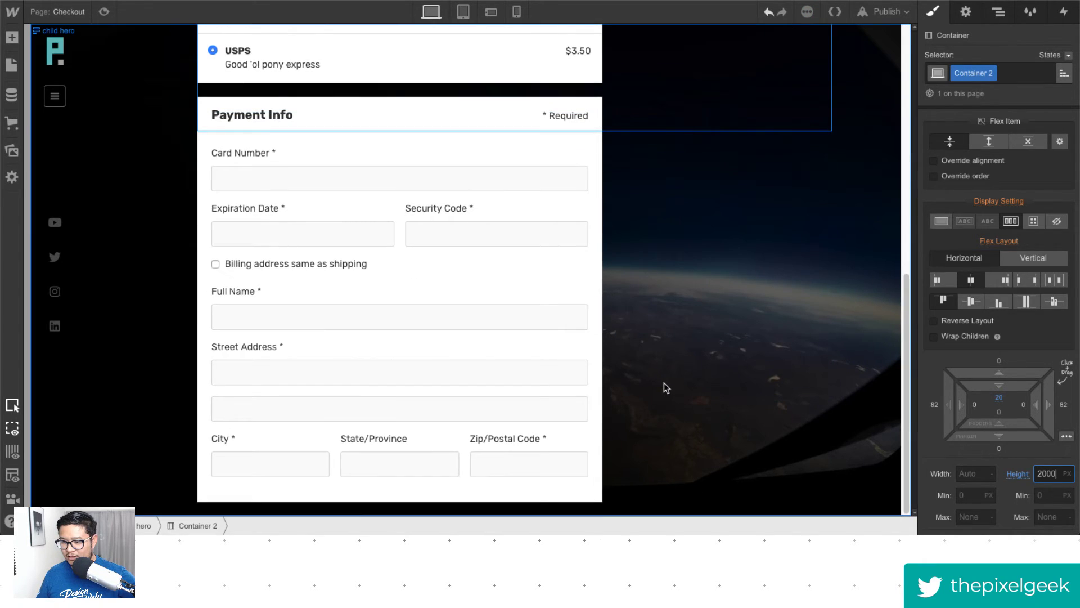
{"action": "scroll", "coordinate": [714, 269], "scroll_direction": "up", "scroll_amount": 5}
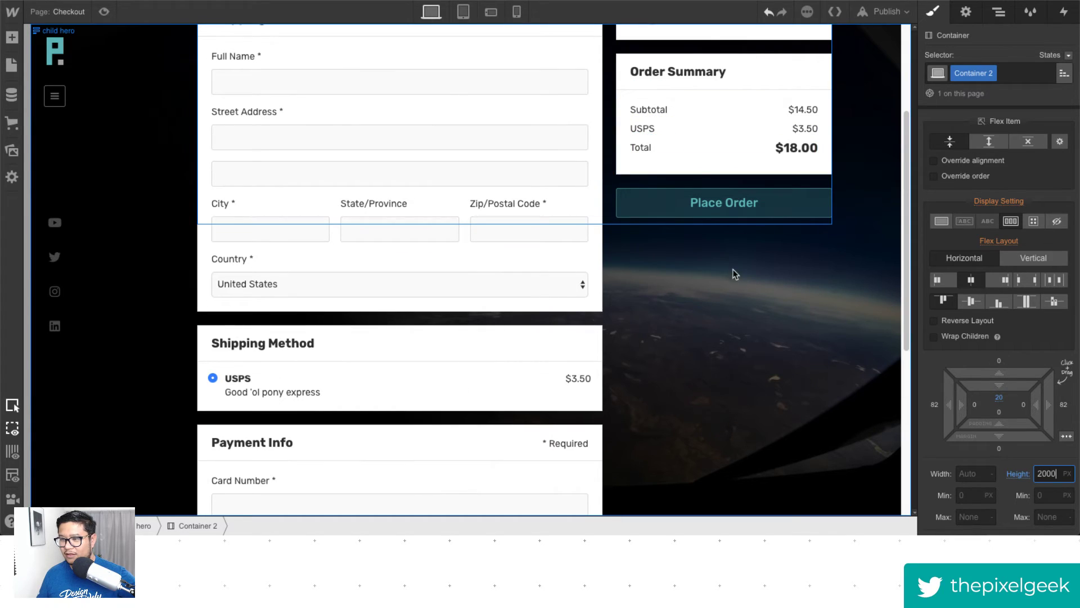
{"action": "left_click", "coordinate": [1018, 474]}
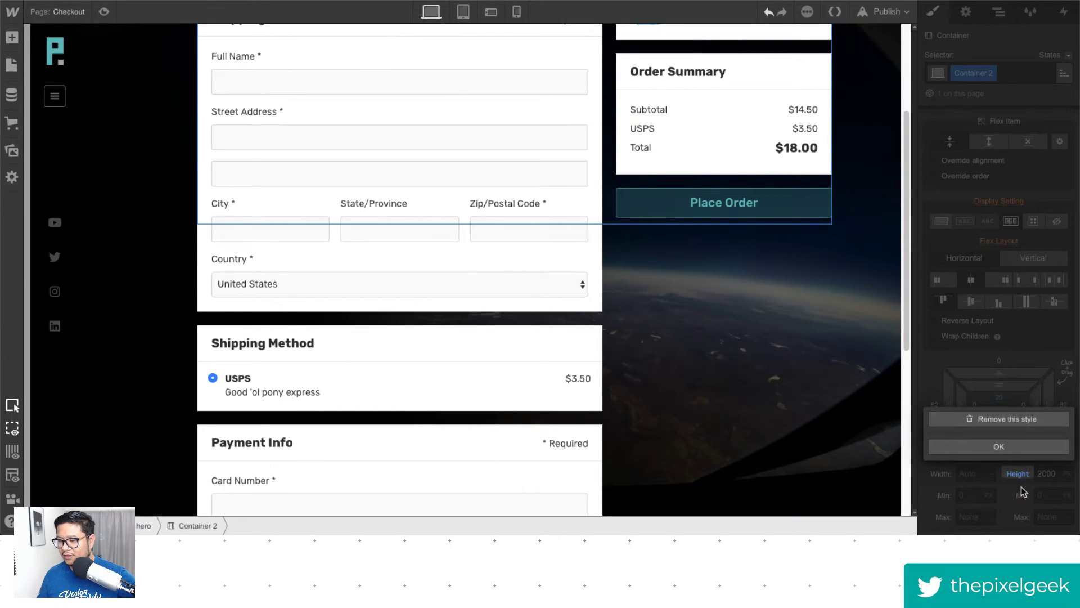
{"action": "left_click", "coordinate": [1001, 421]}
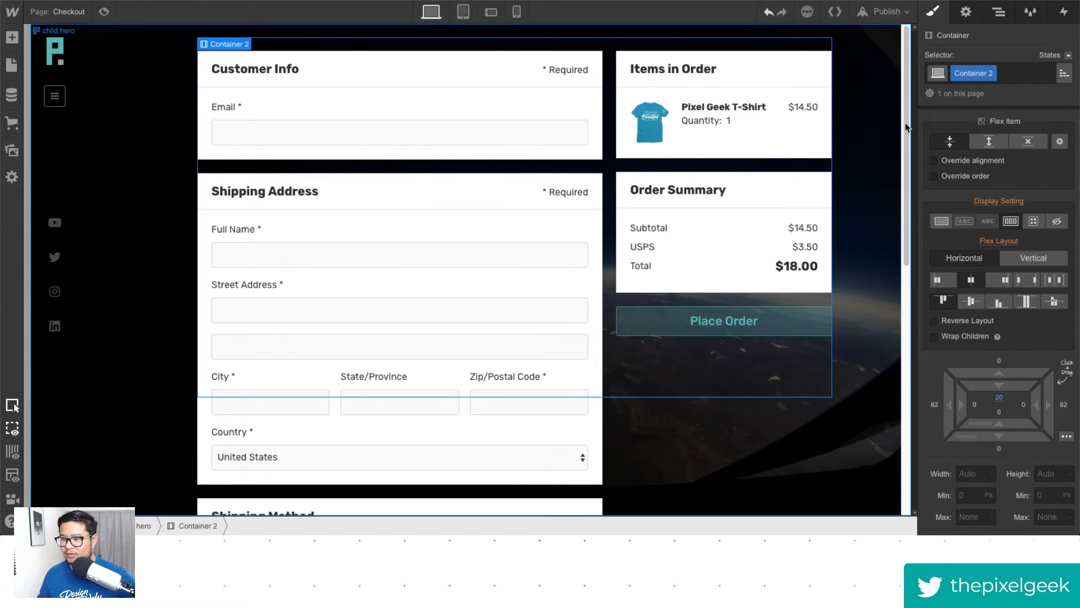
Try growing the checkout container as a flex item, reset its flex sizing, and check the scrolling.
{"action": "left_click", "coordinate": [995, 144]}
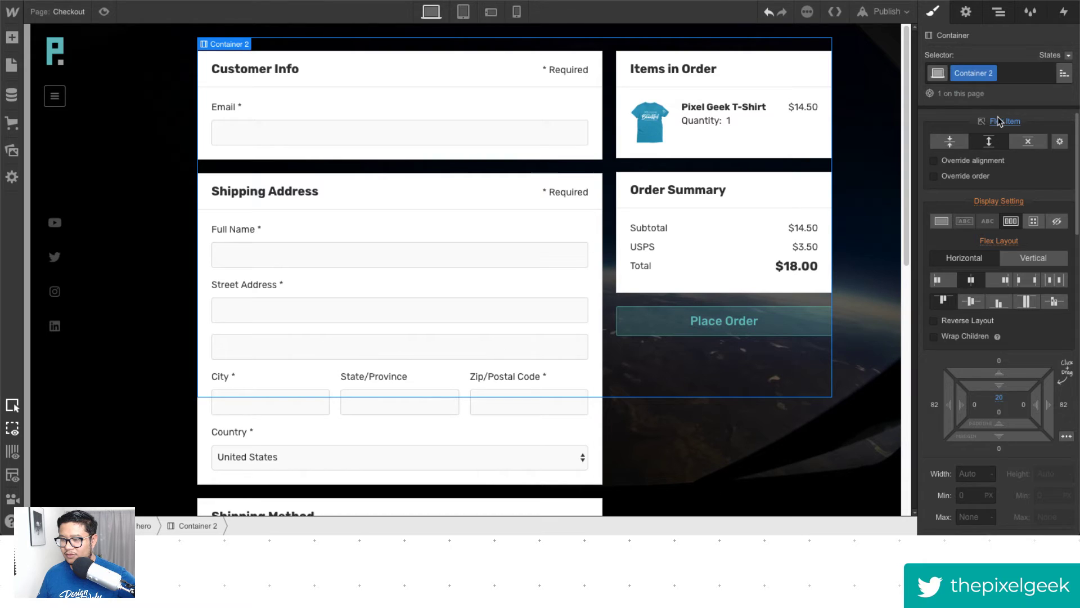
{"action": "left_click", "coordinate": [997, 143]}
{"action": "left_click", "coordinate": [1013, 144]}
{"action": "scroll", "coordinate": [856, 372], "scroll_direction": "down", "scroll_amount": 8}
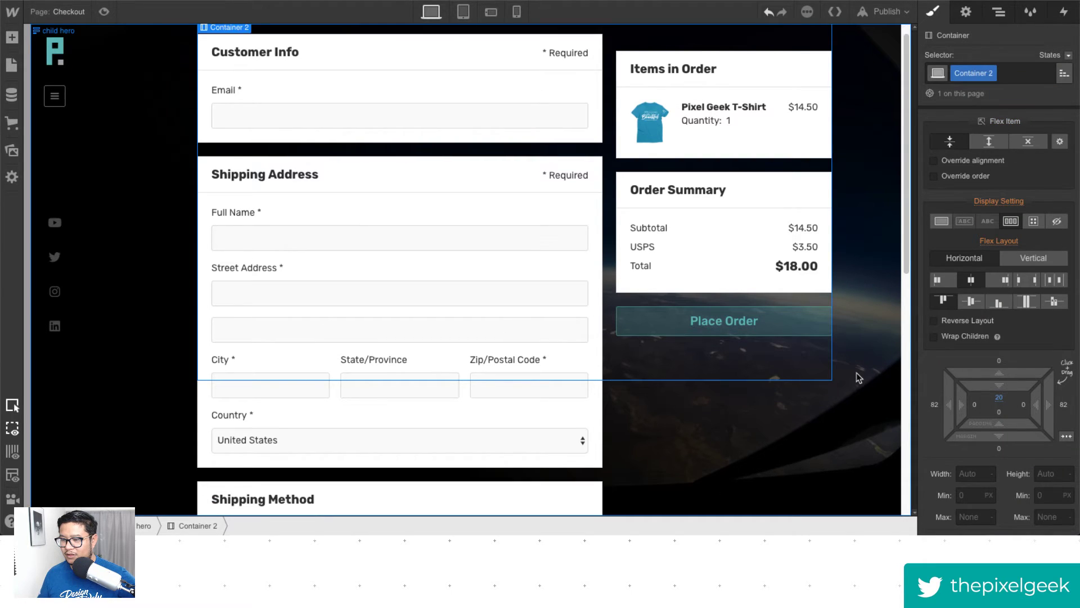
{"action": "scroll", "coordinate": [855, 373], "scroll_direction": "up", "scroll_amount": 8}
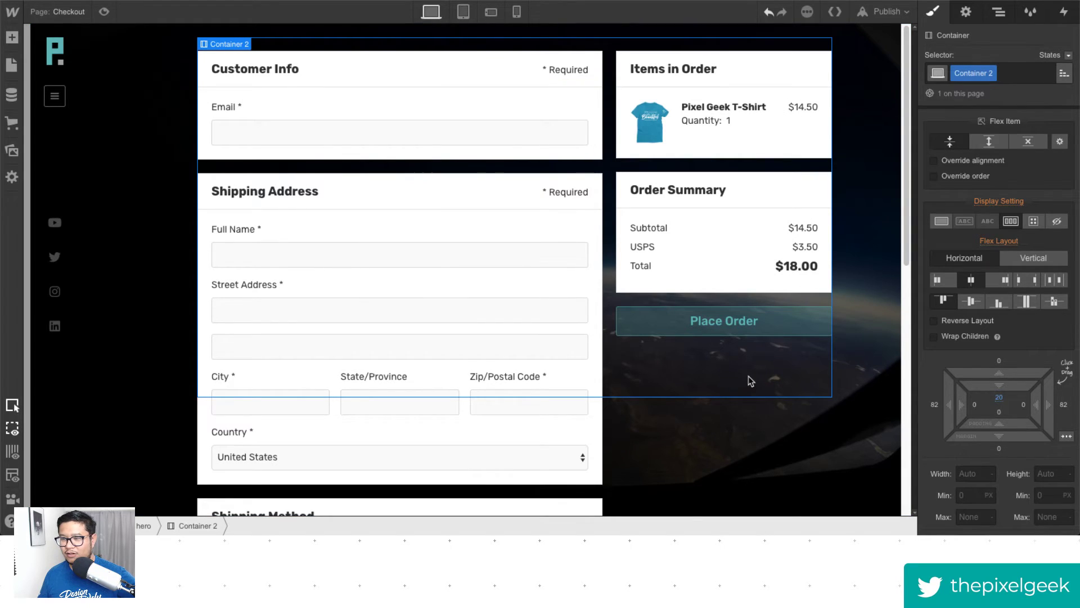
Move both checkout Div Blocks out of Container 2 so they sit directly inside child hero, above the container.
{"action": "left_click", "coordinate": [999, 12]}
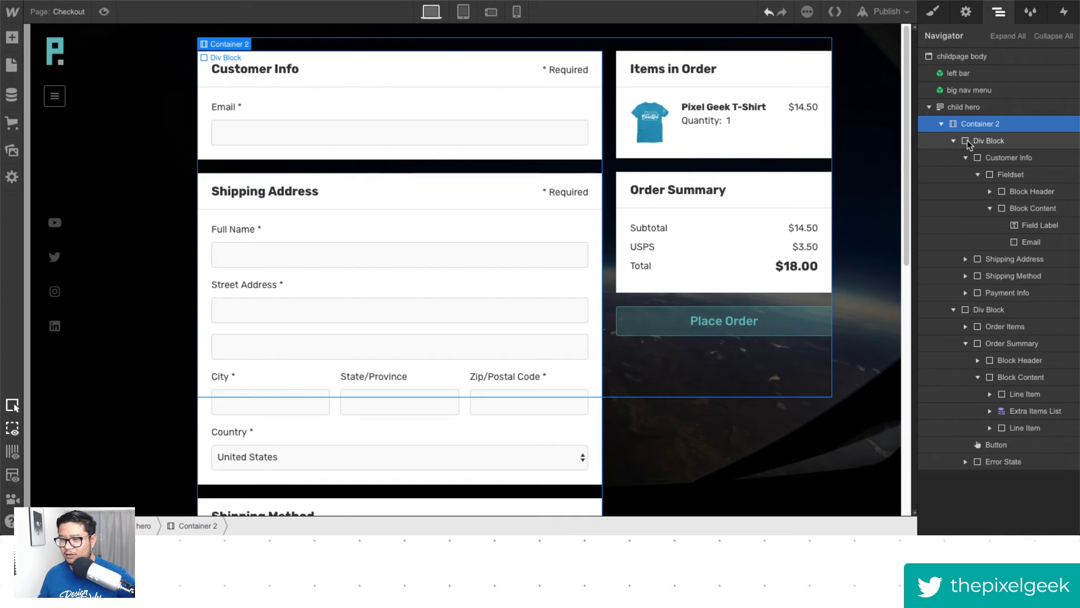
{"action": "mouse_move", "coordinate": [968, 145]}
{"action": "left_mouse_down"}
{"action": "mouse_move", "coordinate": [977, 120]}
{"action": "mouse_move", "coordinate": [976, 148]}
{"action": "mouse_move", "coordinate": [983, 141]}
{"action": "left_mouse_up"}
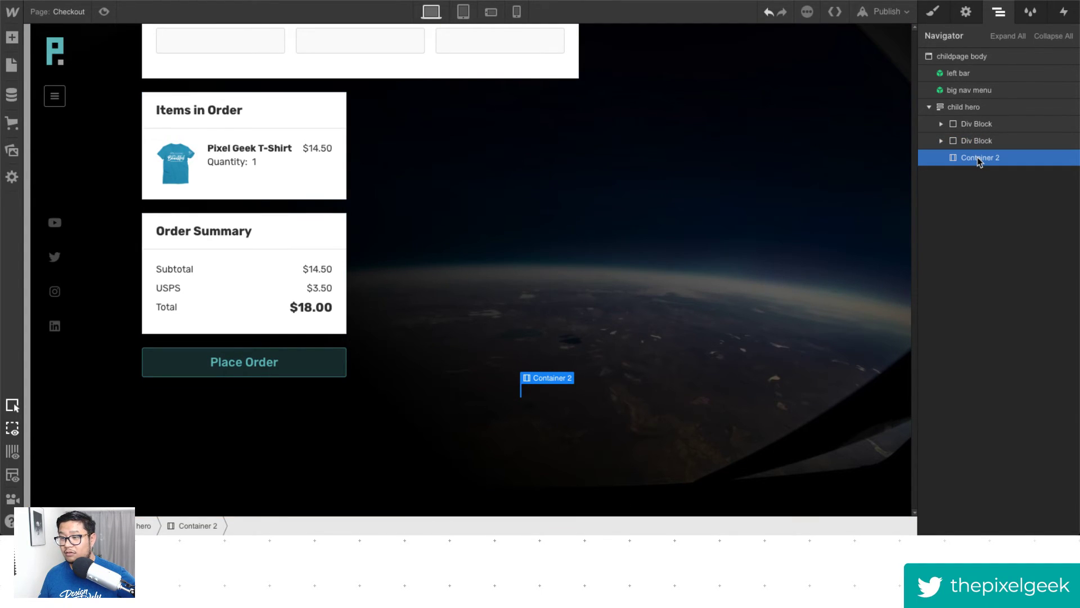
Try deleting the empty Container 2 and removing the position style from the child hero.
{"action": "key", "text": "Delete"}
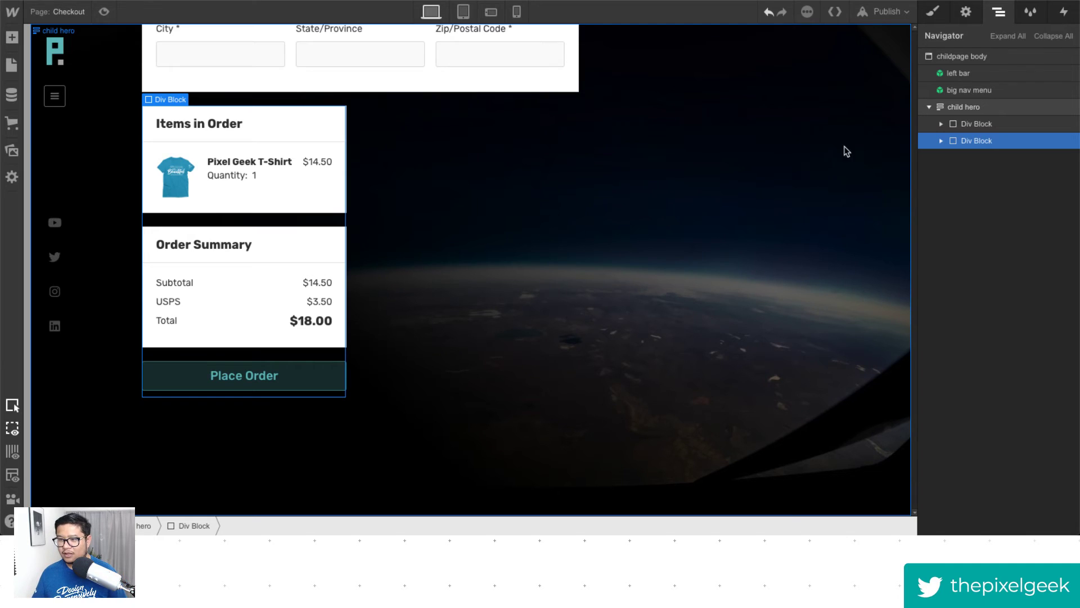
{"action": "left_click", "coordinate": [962, 106]}
{"action": "left_click", "coordinate": [933, 11]}
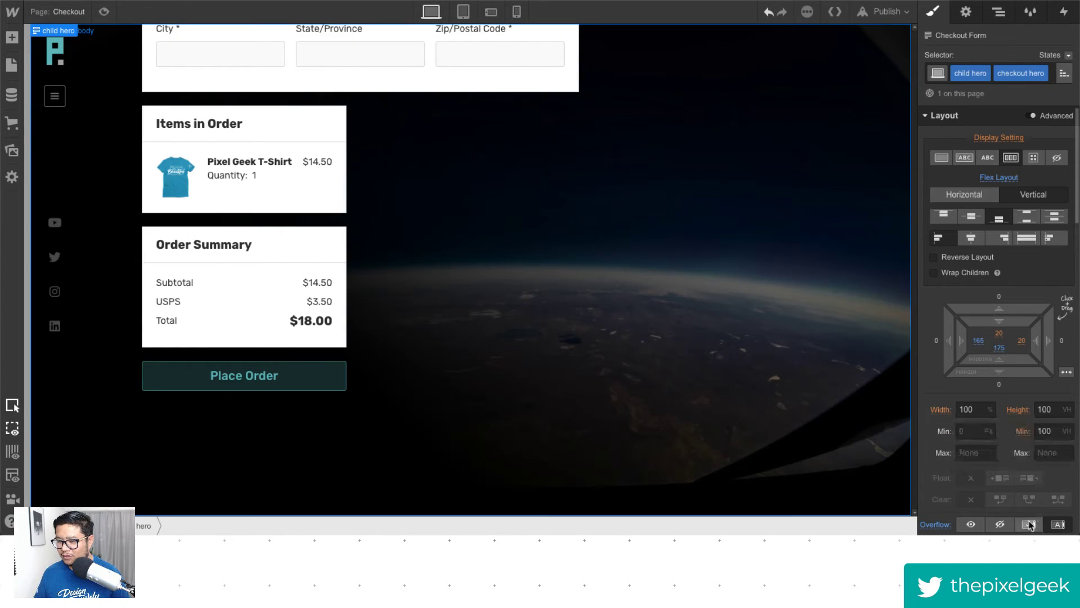
{"action": "scroll", "coordinate": [998, 360], "scroll_direction": "down", "scroll_amount": 2}
{"action": "left_click", "coordinate": [951, 478]}
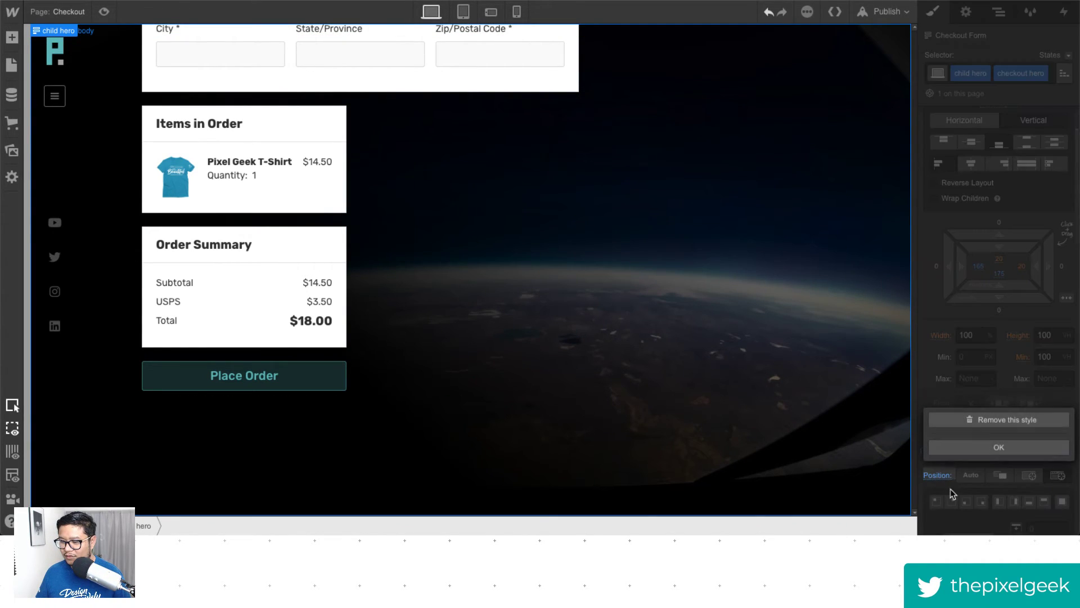
{"action": "left_click", "coordinate": [972, 422]}
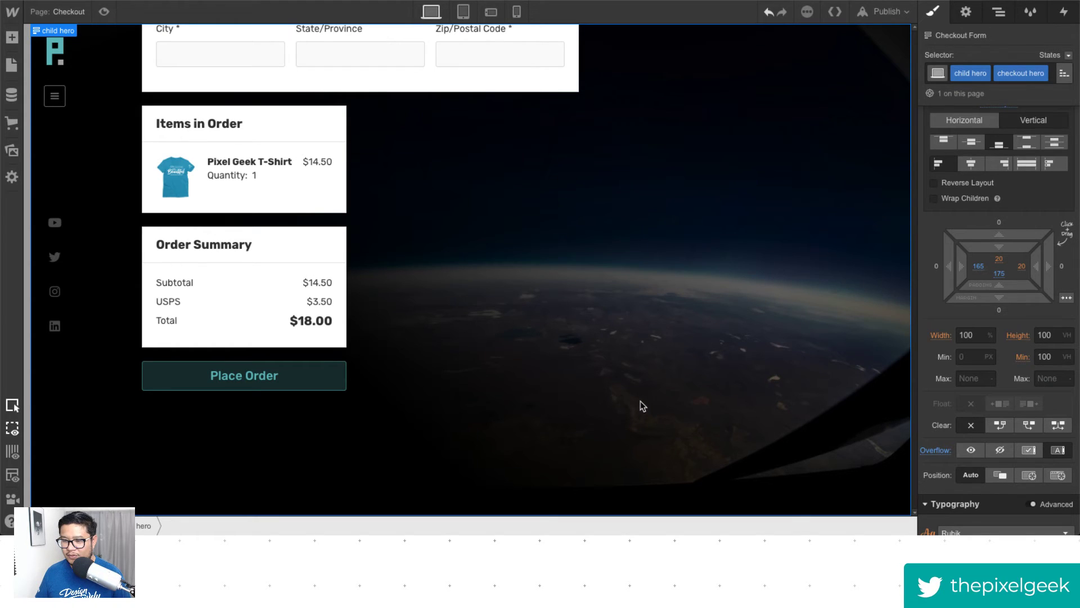
{"action": "scroll", "coordinate": [974, 256], "scroll_direction": "up", "scroll_amount": 2}
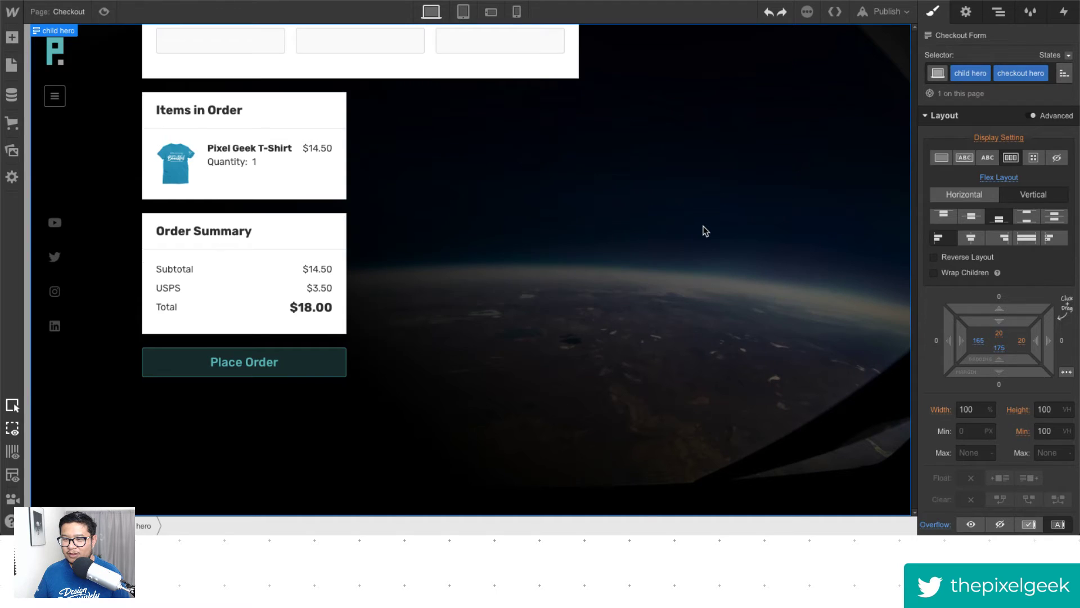
Examine how the form column and order summary column behave over the full scroll of the Checkout page.
{"action": "scroll", "coordinate": [696, 342], "scroll_direction": "down", "scroll_amount": 9}
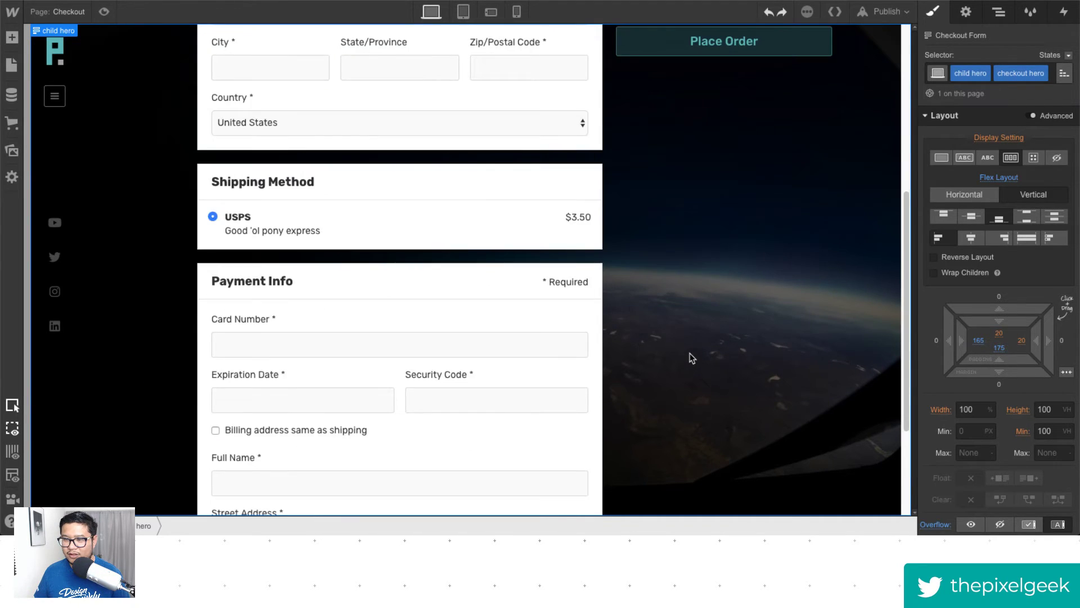
{"action": "scroll", "coordinate": [692, 356], "scroll_direction": "up", "scroll_amount": 8}
{"action": "scroll", "coordinate": [692, 357], "scroll_direction": "up", "scroll_amount": 1}
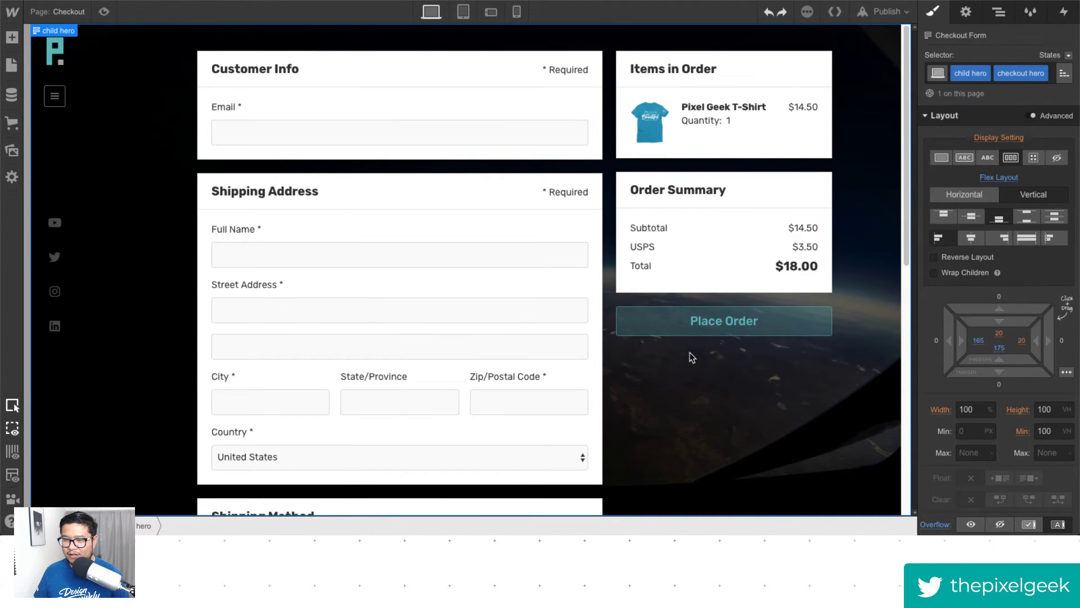
{"action": "scroll", "coordinate": [692, 357], "scroll_direction": "down", "scroll_amount": 9}
{"action": "scroll", "coordinate": [692, 357], "scroll_direction": "up", "scroll_amount": 10}
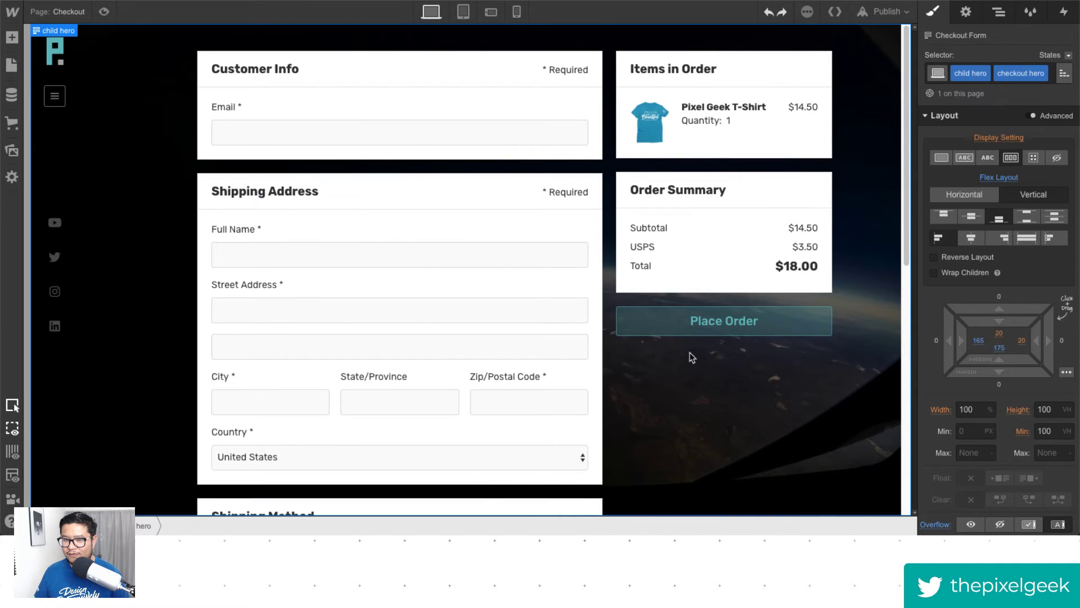
{"action": "scroll", "coordinate": [692, 357], "scroll_direction": "down", "scroll_amount": 9}
{"action": "scroll", "coordinate": [687, 356], "scroll_direction": "up", "scroll_amount": 10}
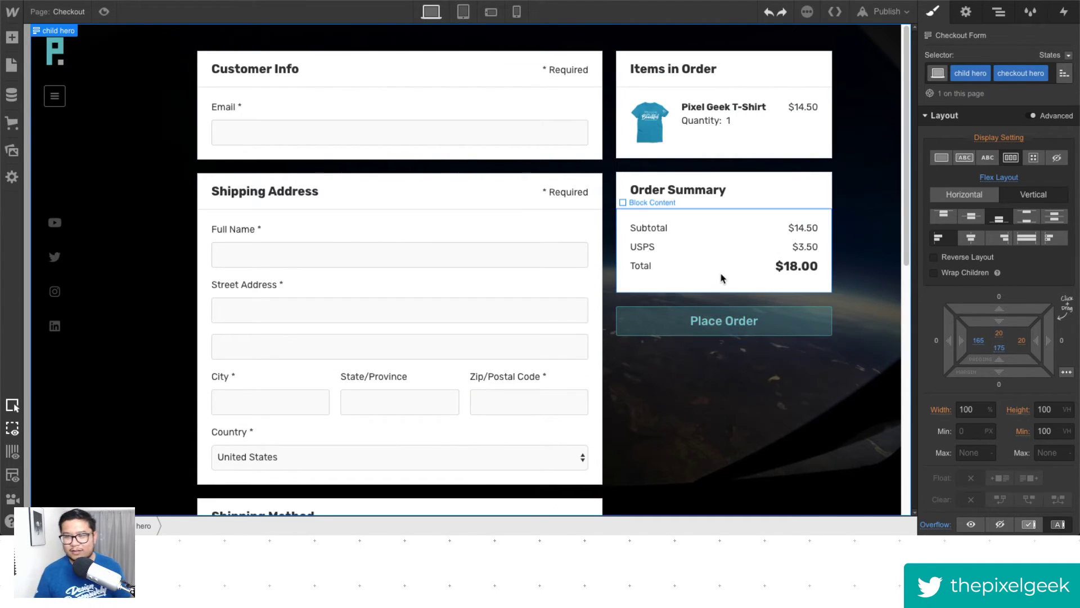
{"action": "scroll", "coordinate": [721, 296], "scroll_direction": "down", "scroll_amount": 9}
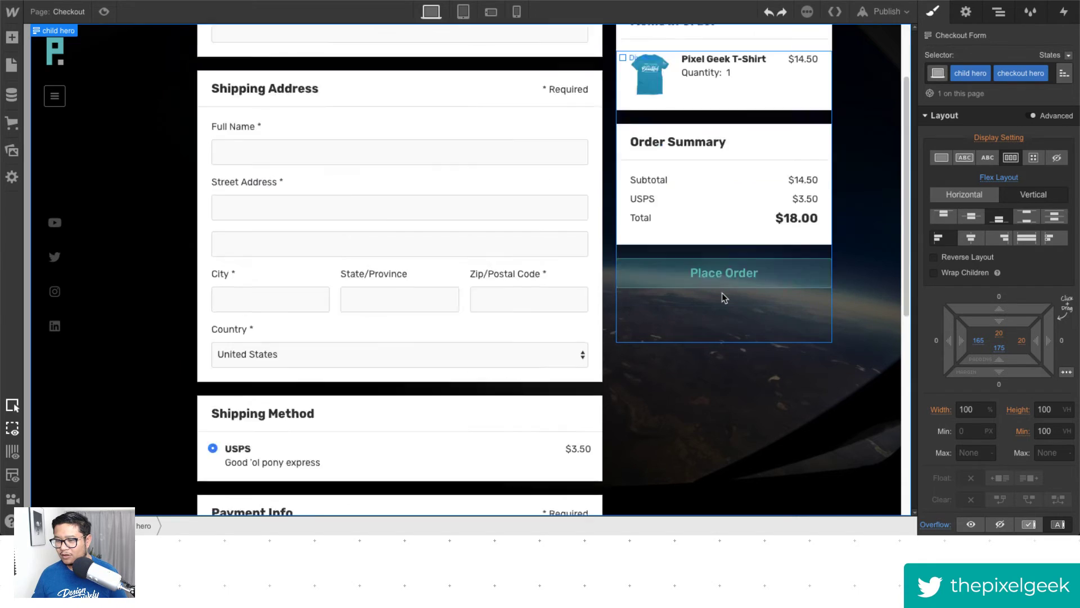
{"action": "scroll", "coordinate": [722, 297], "scroll_direction": "up", "scroll_amount": 8}
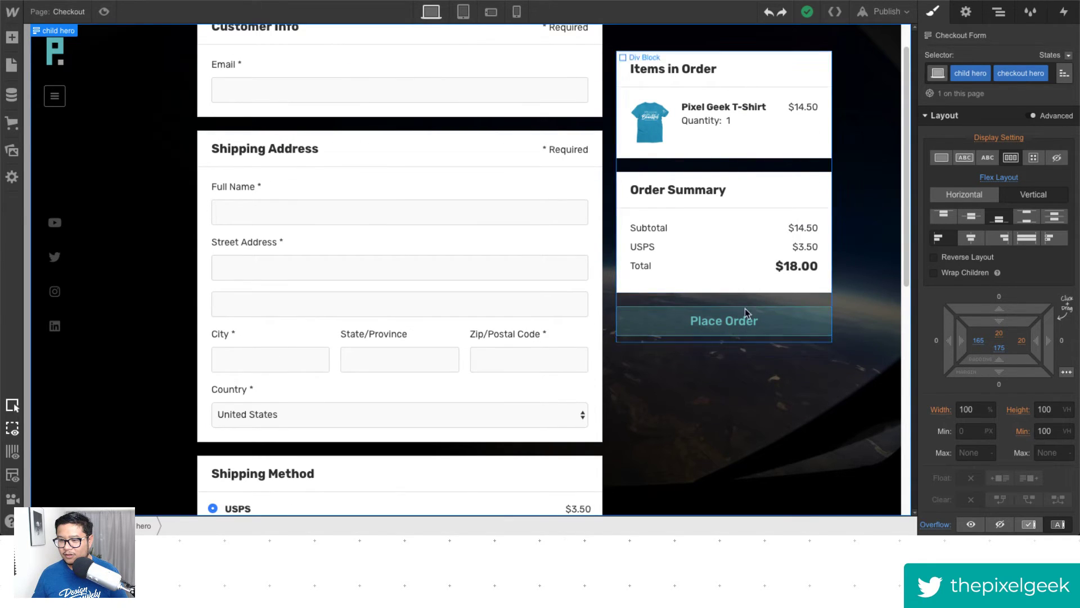
Remove the flex item sizing style from Container 2.
{"action": "left_click", "coordinate": [772, 352]}
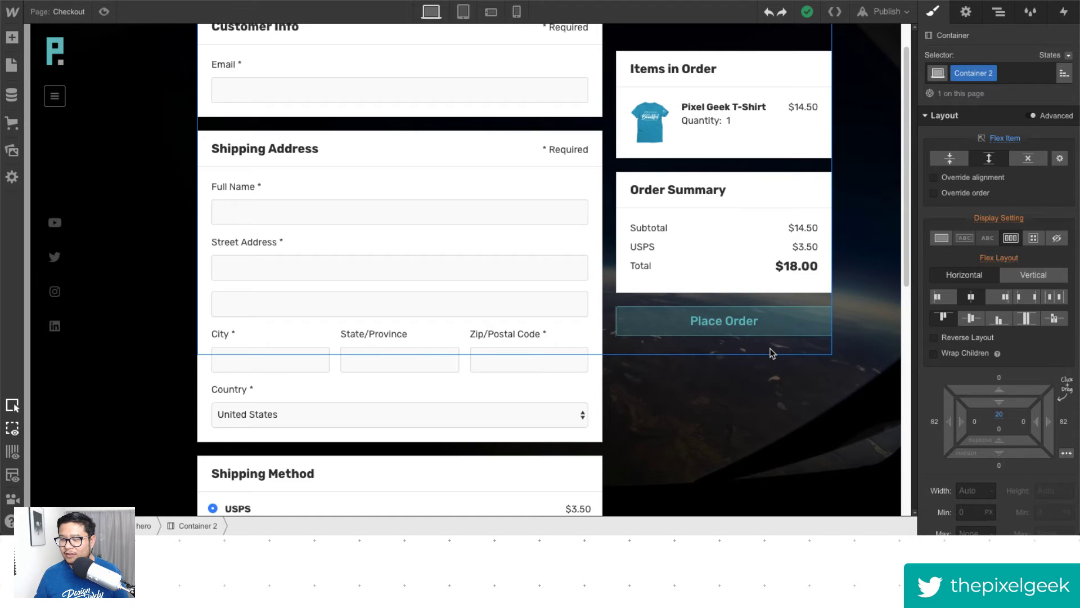
{"action": "left_click", "coordinate": [1006, 156]}
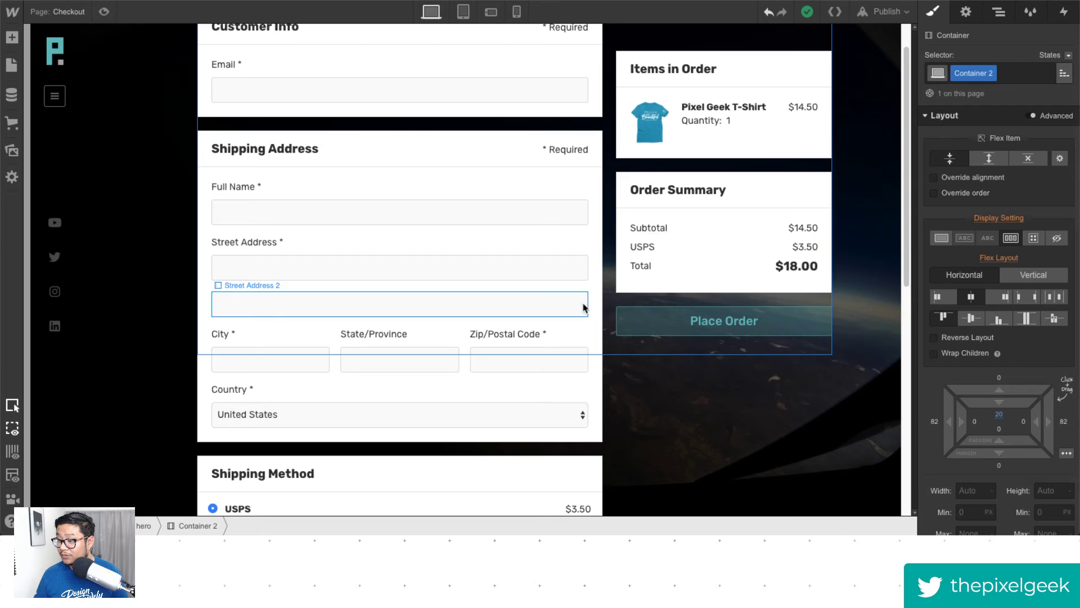
{"action": "scroll", "coordinate": [576, 304], "scroll_direction": "up", "scroll_amount": 1}
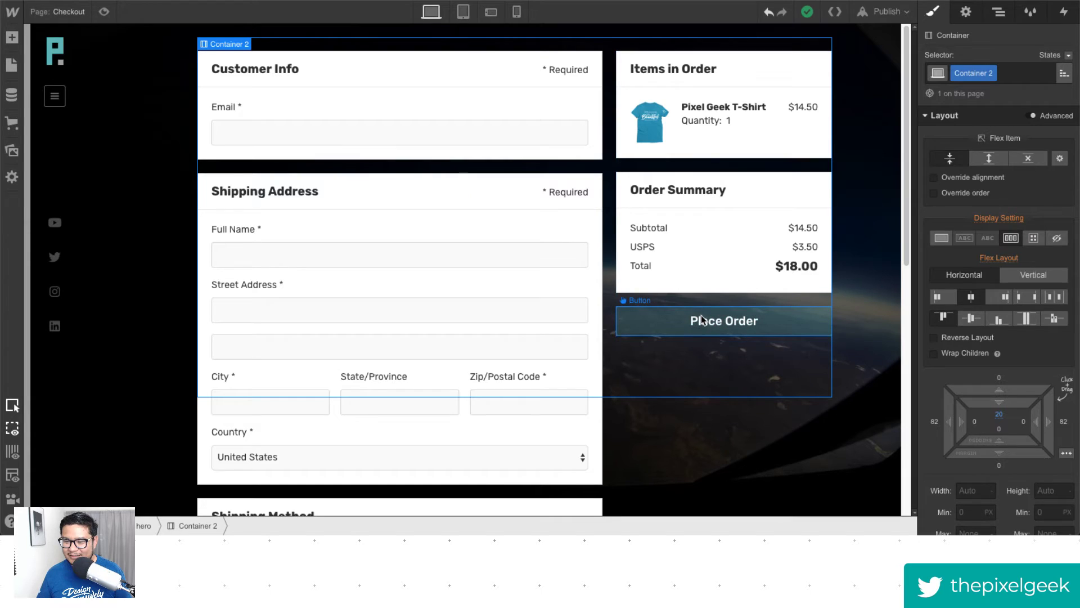
Inspect the Div Block holding the order summary and how it moves while the checkout form scrolls.
{"action": "left_click", "coordinate": [696, 339]}
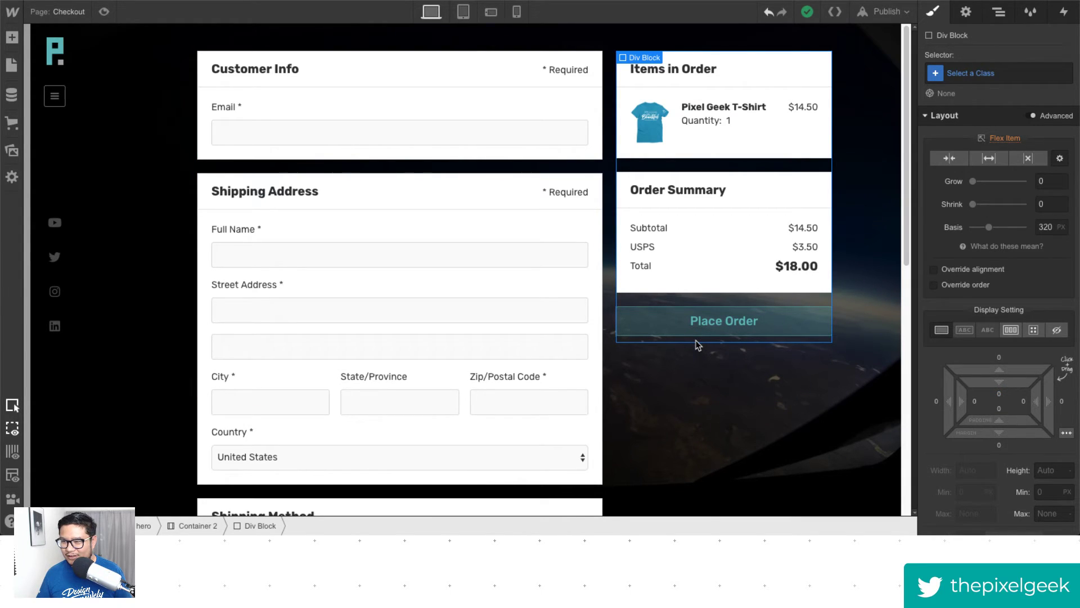
{"action": "scroll", "coordinate": [642, 402], "scroll_direction": "down", "scroll_amount": 10}
{"action": "scroll", "coordinate": [644, 397], "scroll_direction": "up", "scroll_amount": 10}
{"action": "scroll", "coordinate": [644, 397], "scroll_direction": "down", "scroll_amount": 8}
{"action": "scroll", "coordinate": [645, 398], "scroll_direction": "up", "scroll_amount": 8}
{"action": "scroll", "coordinate": [645, 397], "scroll_direction": "down", "scroll_amount": 8}
{"action": "scroll", "coordinate": [644, 397], "scroll_direction": "up", "scroll_amount": 9}
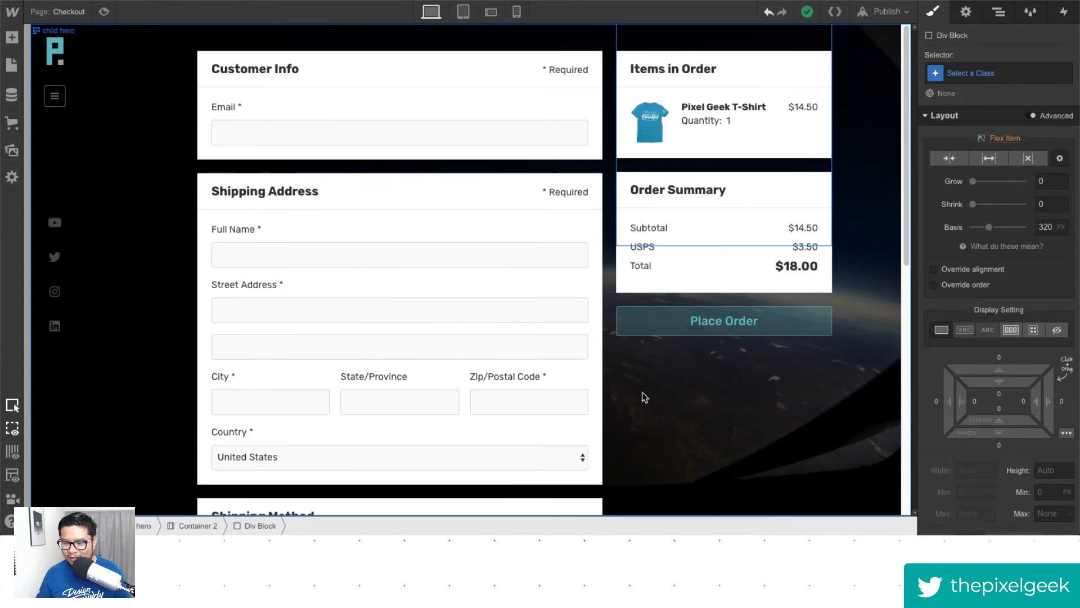
Open the Order Confirmation ecommerce page for editing.
{"action": "left_click", "coordinate": [65, 13]}
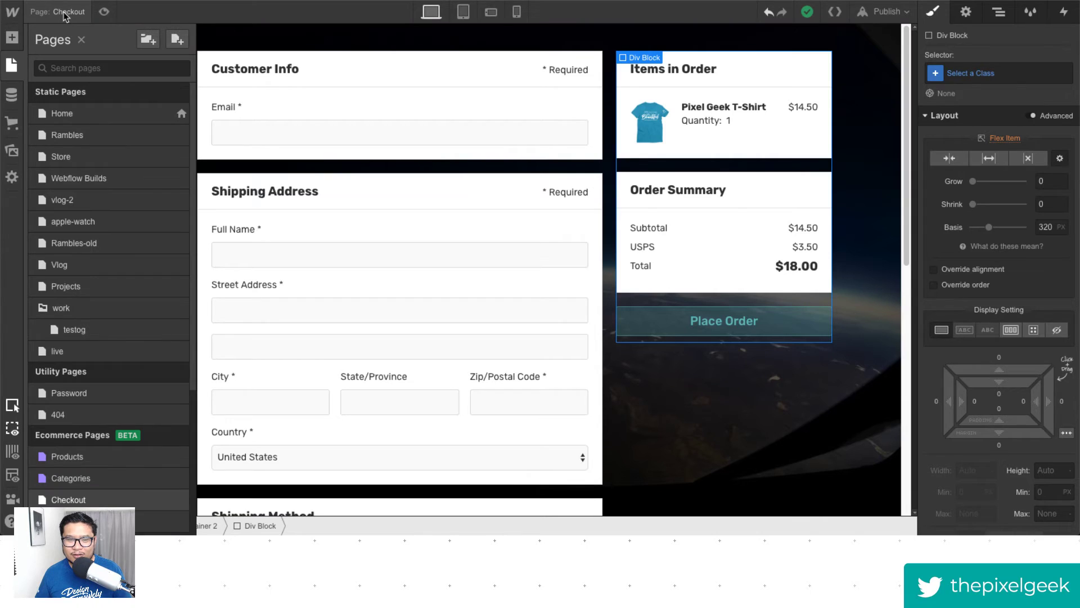
{"action": "scroll", "coordinate": [136, 488], "scroll_direction": "down", "scroll_amount": 1}
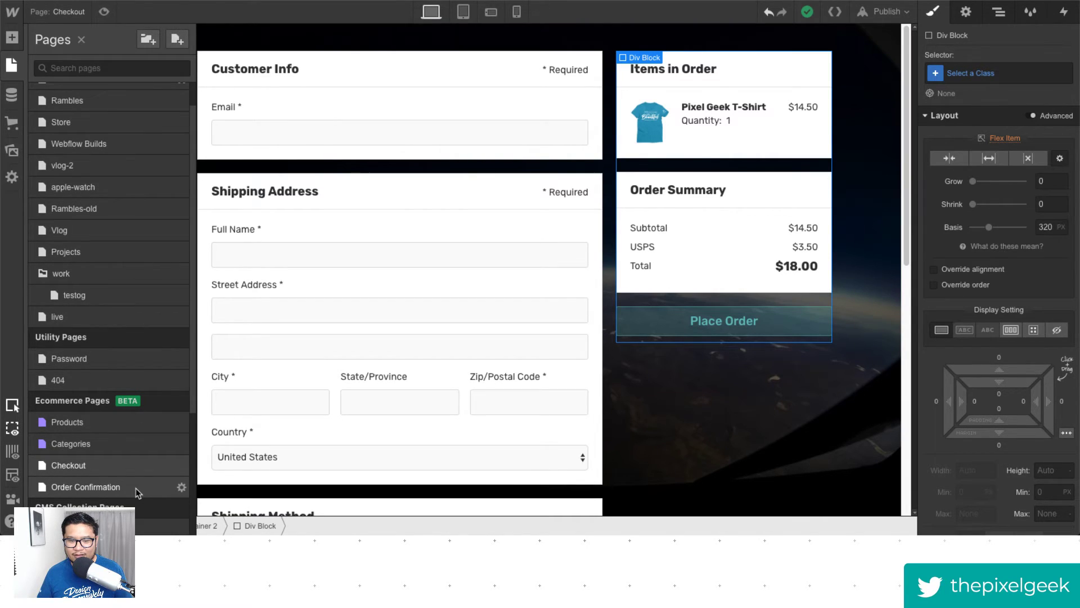
{"action": "left_click", "coordinate": [137, 488]}
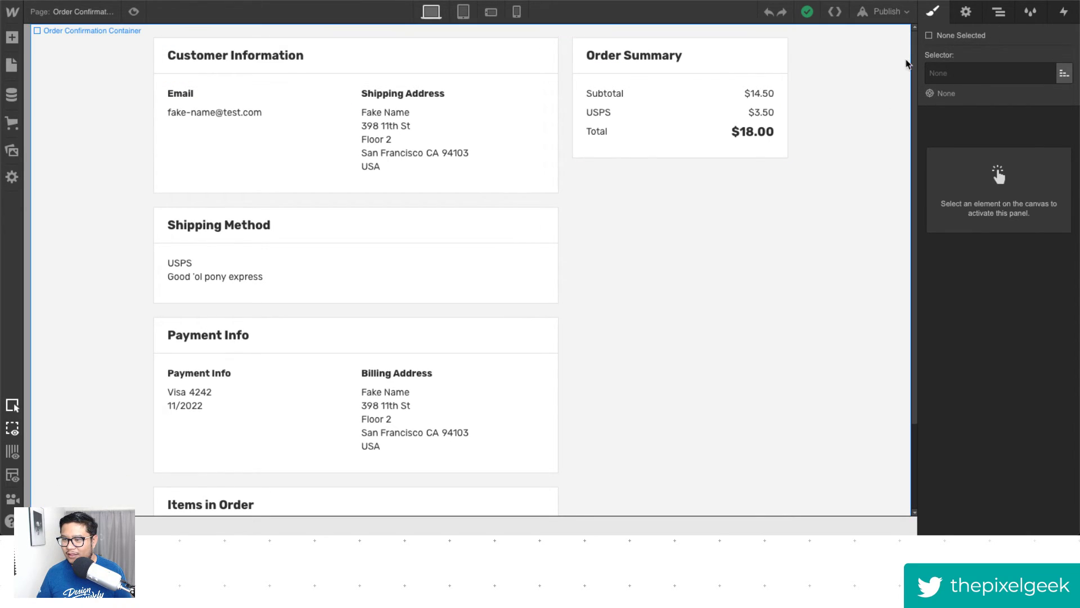
Apply the existing childpage body class to the Order Confirmation page's Body and review its typography and background styles.
{"action": "left_click", "coordinate": [900, 66]}
{"action": "left_click", "coordinate": [990, 73]}
{"action": "left_click", "coordinate": [999, 12]}
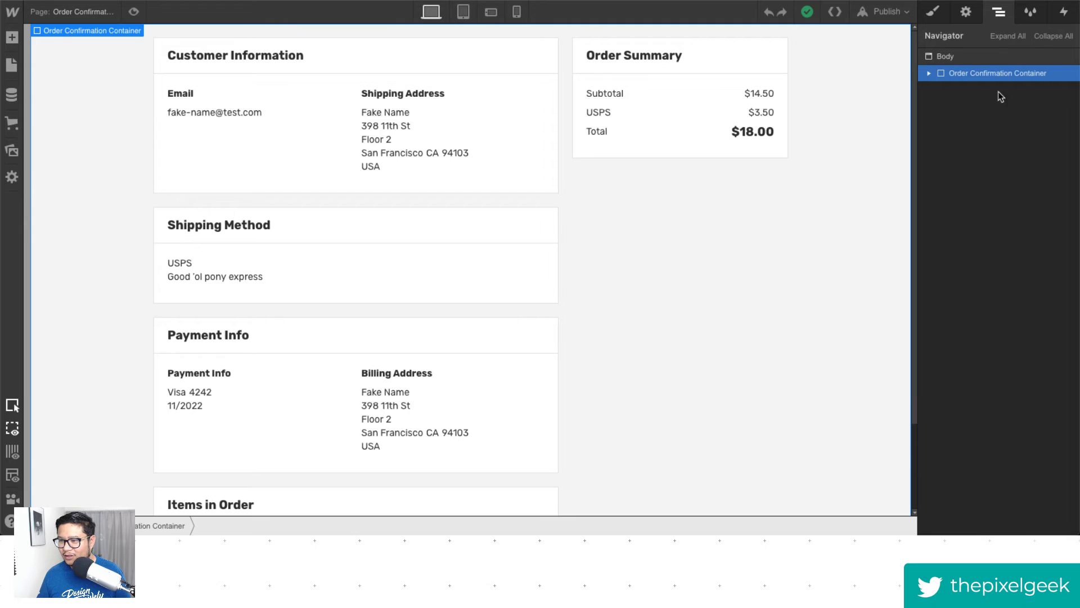
{"action": "left_click", "coordinate": [951, 57]}
{"action": "left_click", "coordinate": [932, 11]}
{"action": "left_click", "coordinate": [970, 71]}
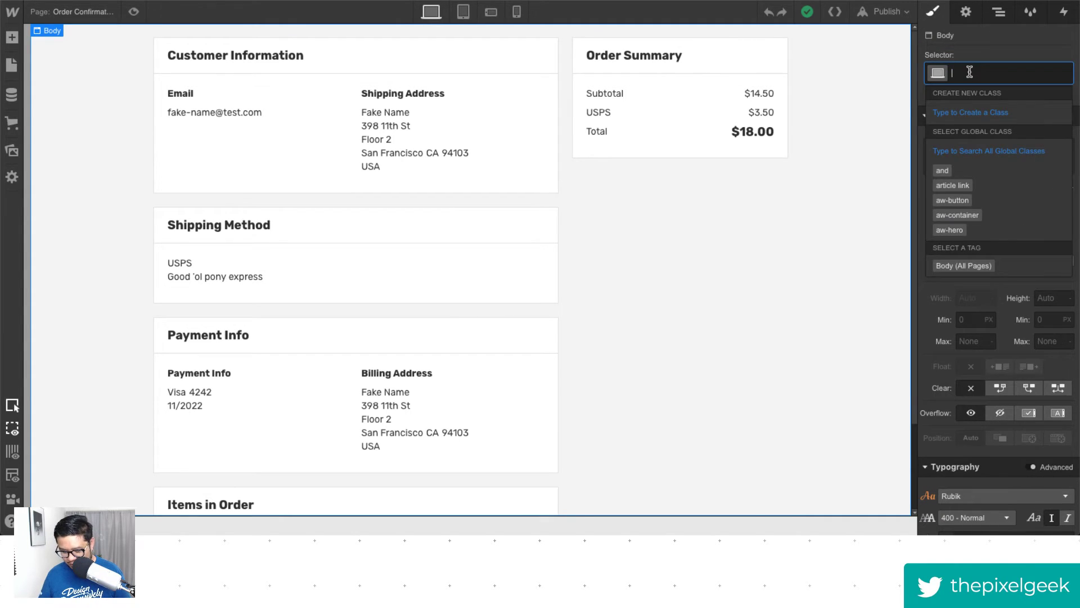
{"action": "type", "text": "childpage"}
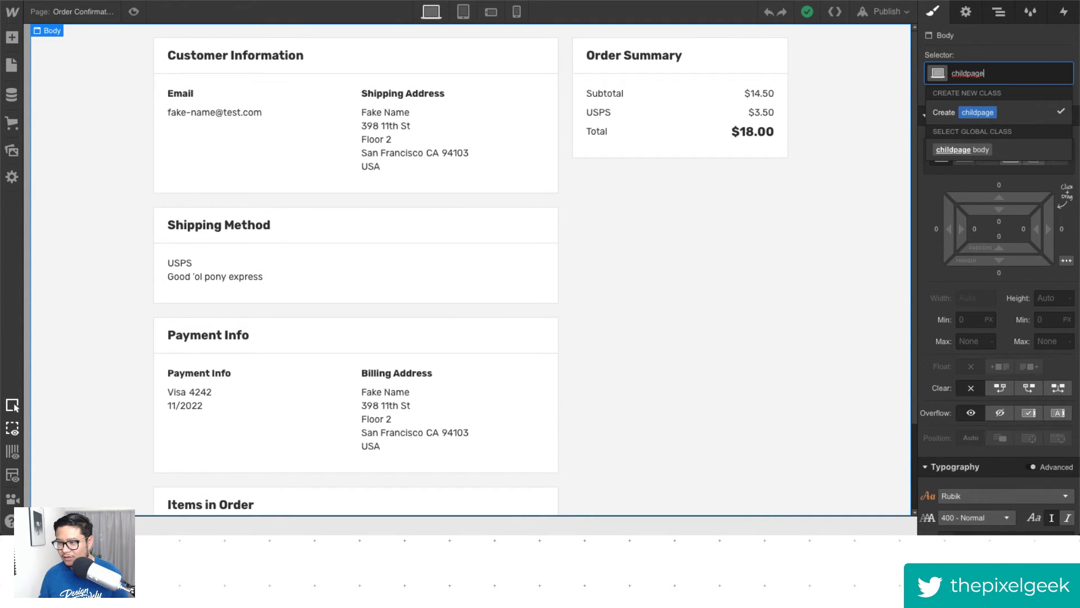
{"action": "left_click", "coordinate": [962, 149]}
{"action": "scroll", "coordinate": [1021, 338], "scroll_direction": "down", "scroll_amount": 4}
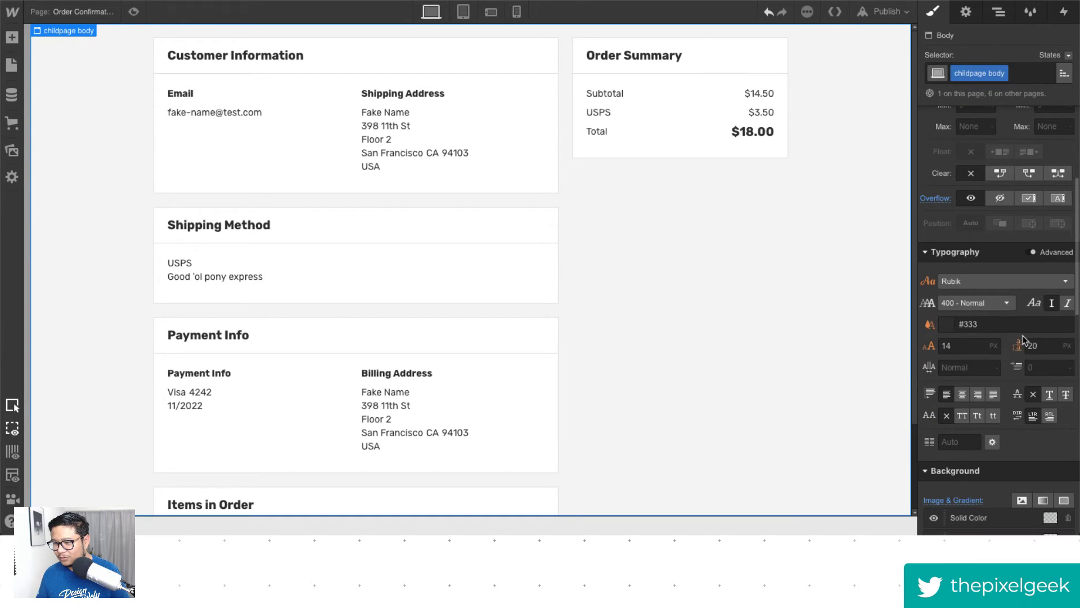
{"action": "scroll", "coordinate": [1022, 340], "scroll_direction": "down", "scroll_amount": 5}
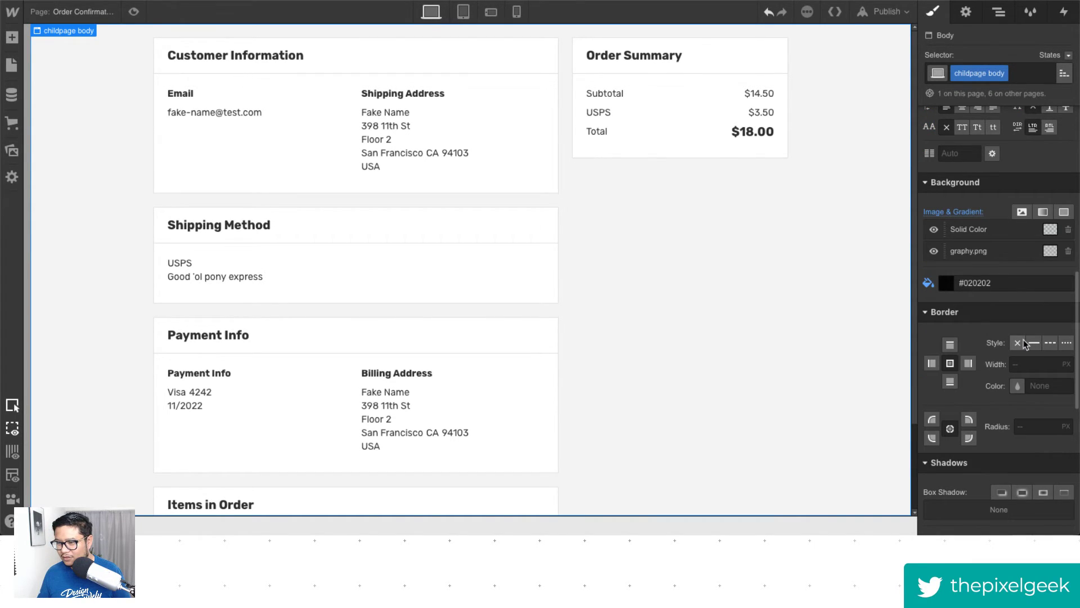
{"action": "scroll", "coordinate": [1021, 338], "scroll_direction": "up", "scroll_amount": 9}
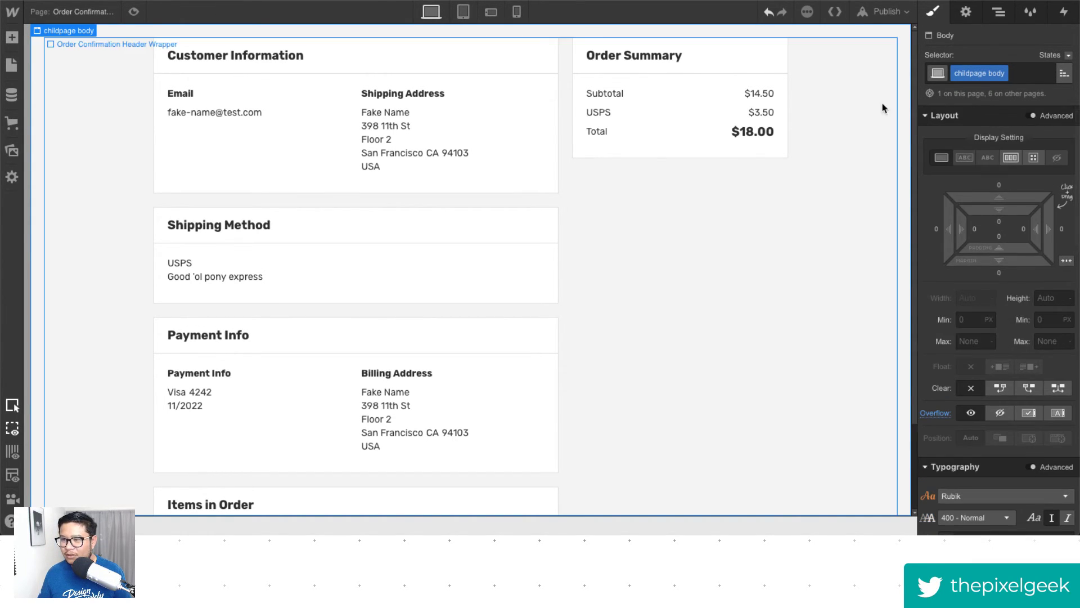
Try the child hero class with the checkout hero combo class on the Order Confirmation Container, and undo both classes.
{"action": "left_click", "coordinate": [999, 12]}
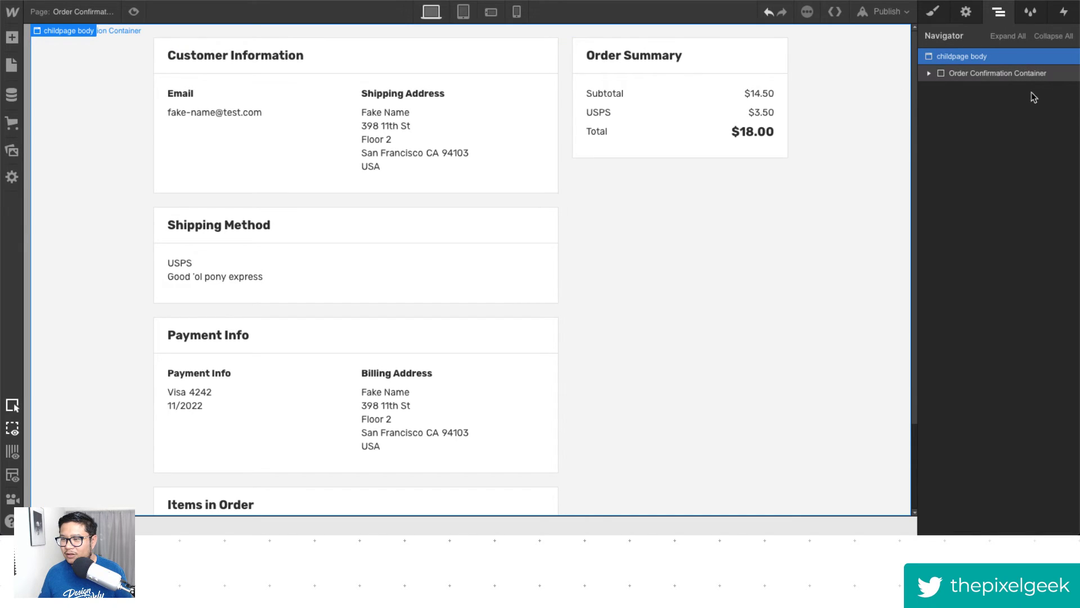
{"action": "left_click", "coordinate": [963, 74]}
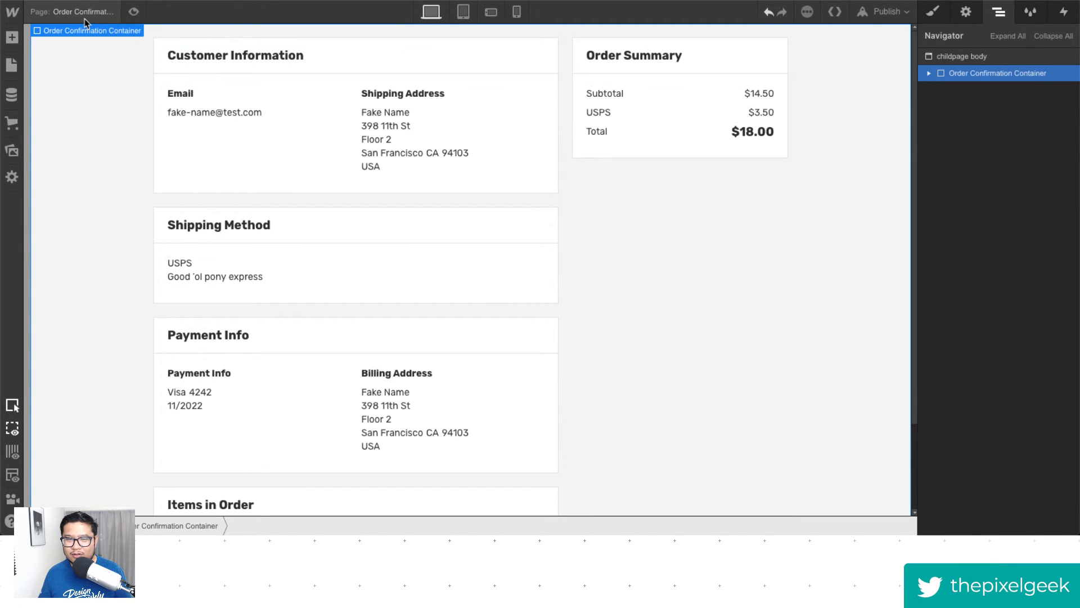
{"action": "left_click", "coordinate": [929, 73]}
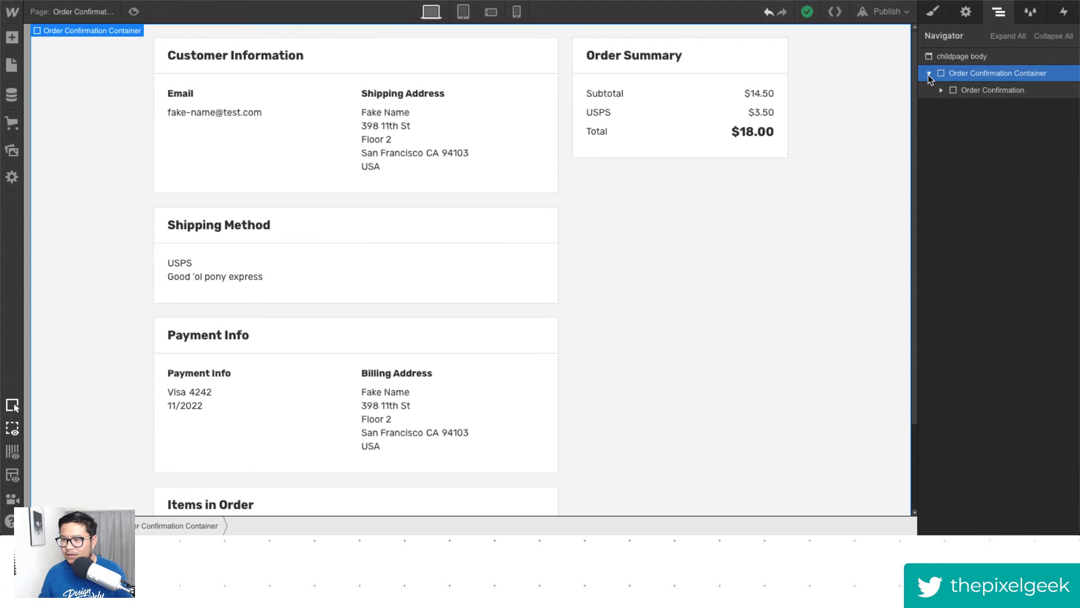
{"action": "left_click", "coordinate": [933, 8]}
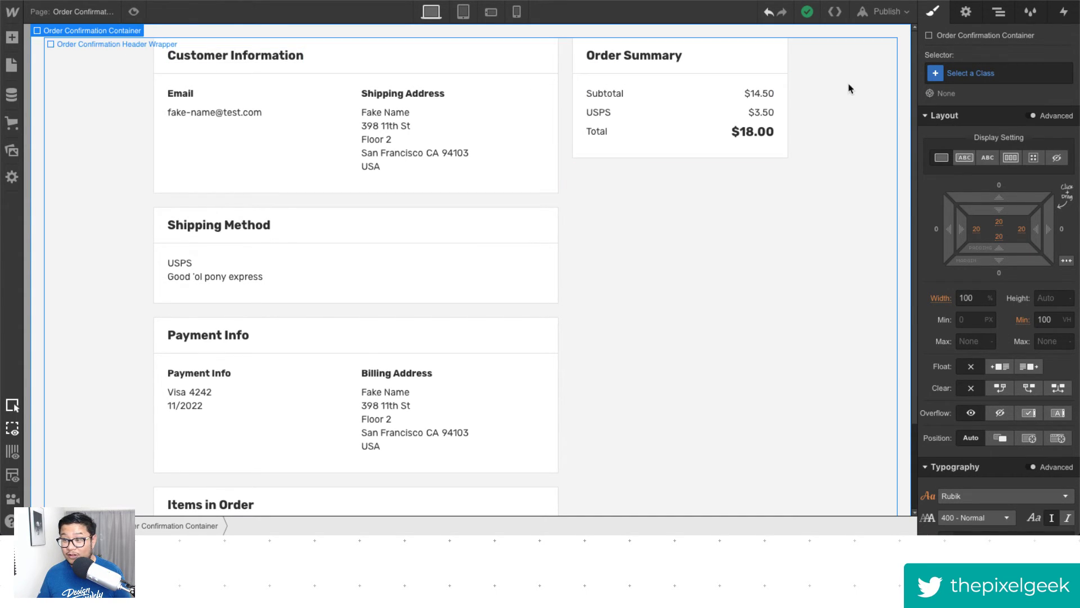
{"action": "left_click", "coordinate": [974, 68]}
{"action": "type", "text": "child"}
{"action": "key", "text": "Down"}
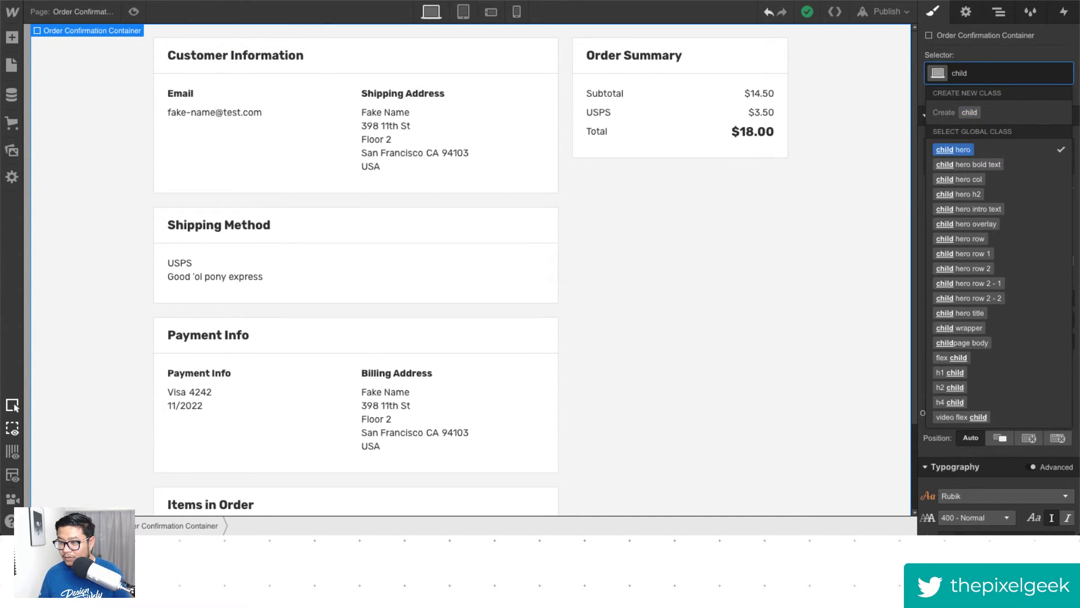
{"action": "key", "text": "Return"}
{"action": "left_click", "coordinate": [1015, 76]}
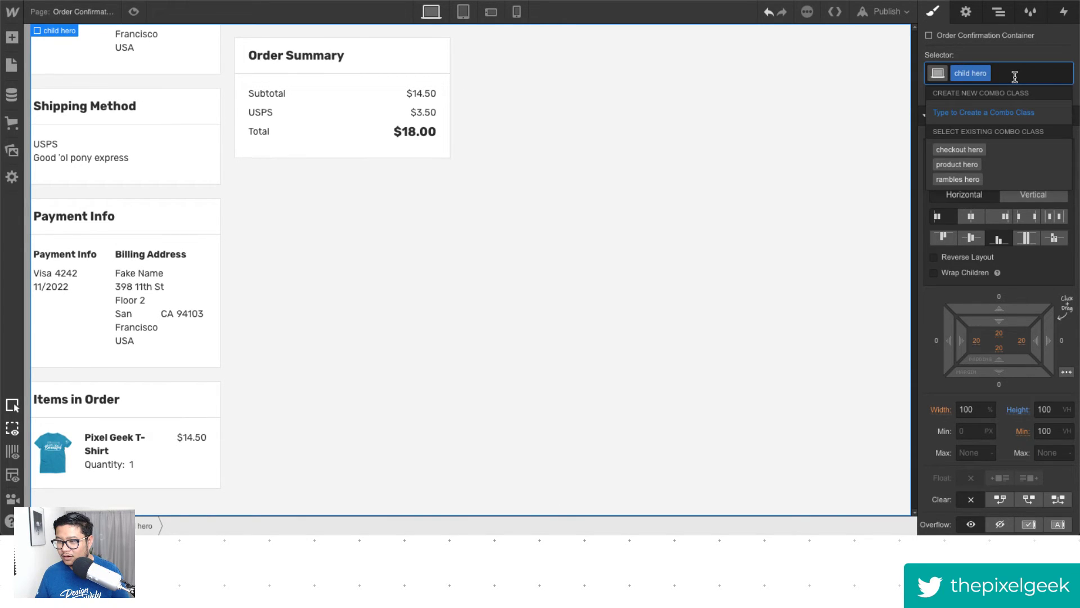
{"action": "left_click", "coordinate": [987, 148]}
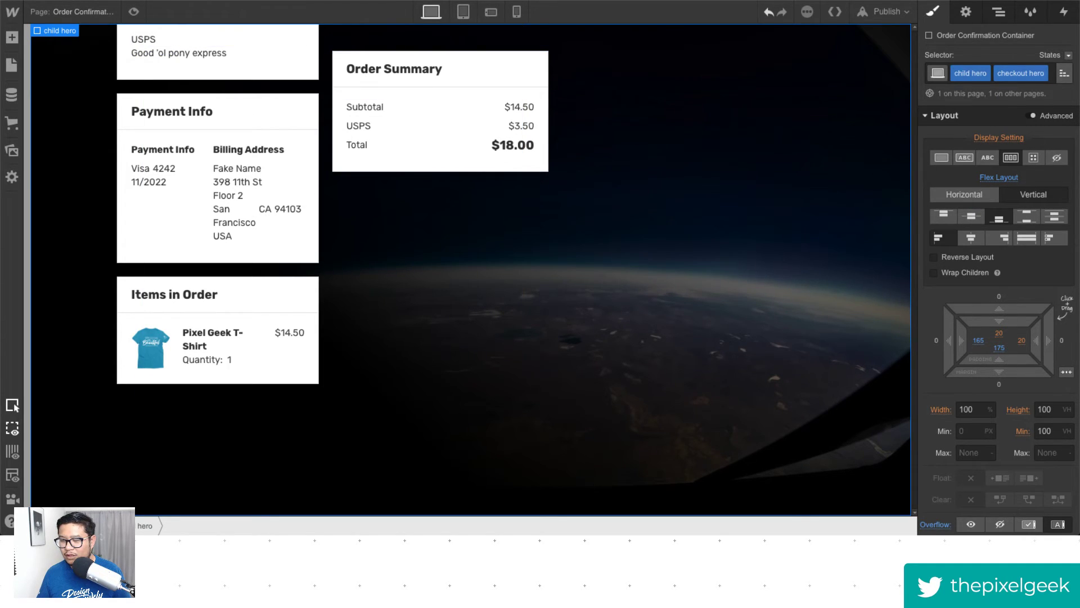
{"action": "key", "text": "ctrl+z"}
{"action": "key", "text": "ctrl+z"}
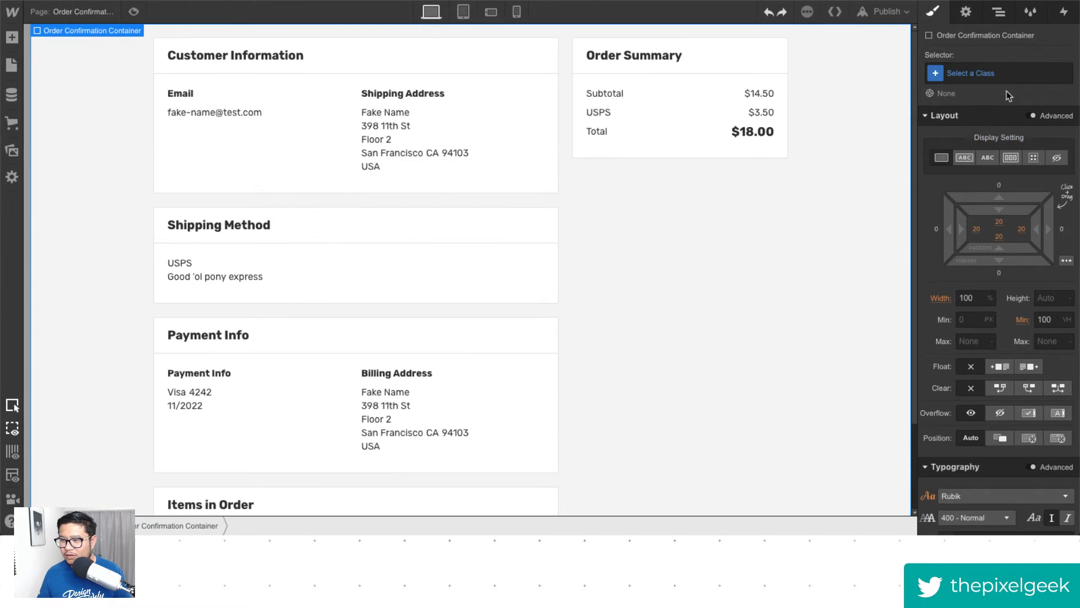
Return to the Checkout page and check the finished layout by scrolling through it.
{"action": "left_click", "coordinate": [72, 11]}
{"action": "scroll", "coordinate": [130, 445], "scroll_direction": "down", "scroll_amount": 3}
{"action": "left_click", "coordinate": [68, 287]}
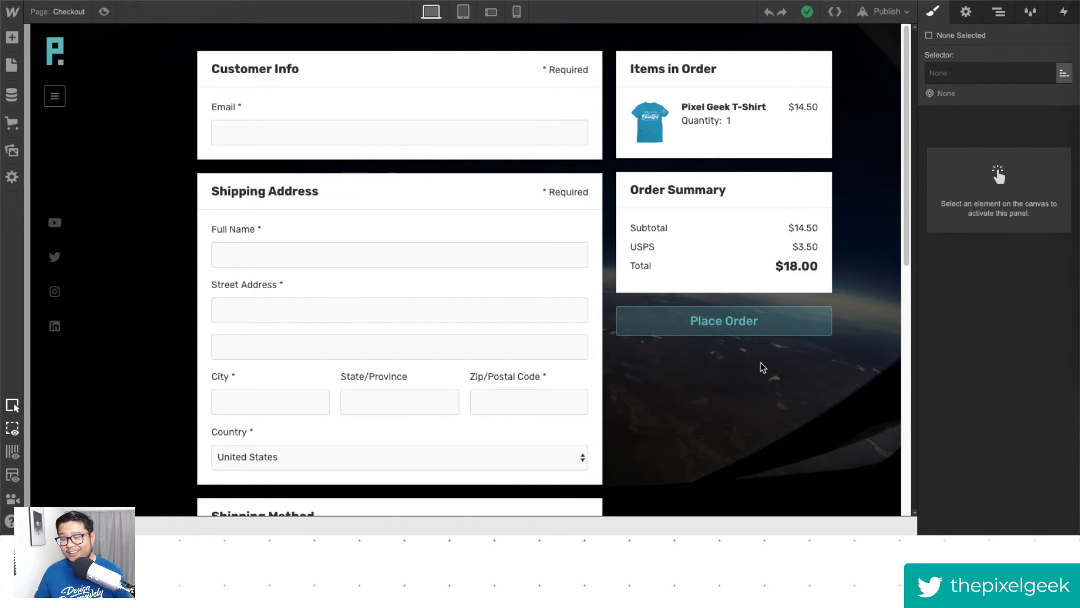
{"action": "scroll", "coordinate": [752, 370], "scroll_direction": "down", "scroll_amount": 3}
{"action": "scroll", "coordinate": [751, 371], "scroll_direction": "up", "scroll_amount": 1}
{"action": "scroll", "coordinate": [752, 373], "scroll_direction": "up", "scroll_amount": 1}
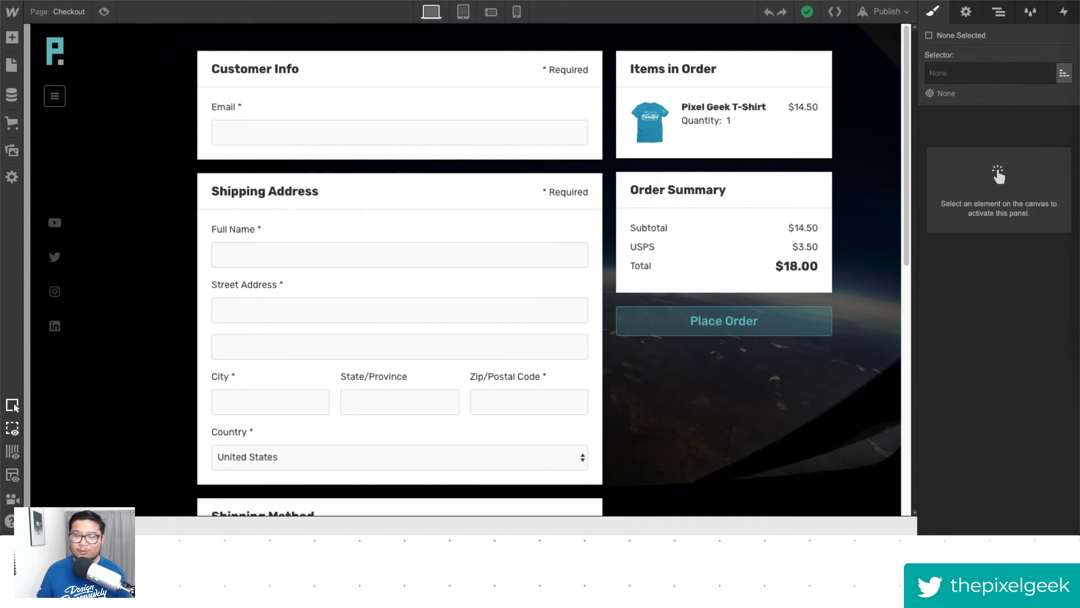
Select the Container 2 element holding both checkout columns and review its flex layout settings.
{"action": "left_click", "coordinate": [693, 172]}
{"action": "left_click", "coordinate": [595, 169]}
{"action": "left_click", "coordinate": [609, 167]}
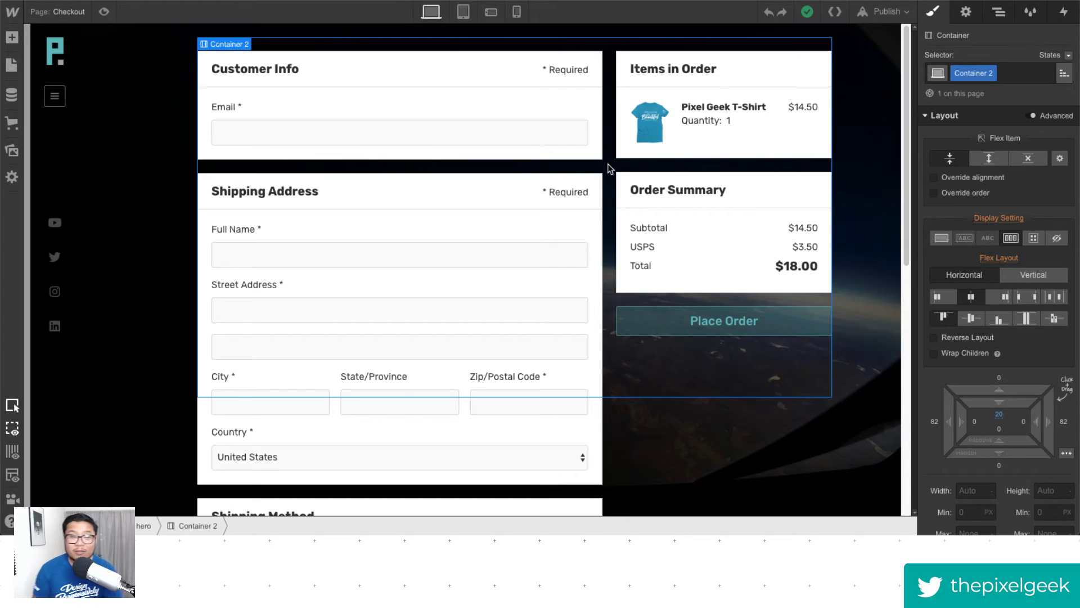
Search Google in a new browser tab for "webflow university css grid".
{"action": "key", "text": "super+t"}
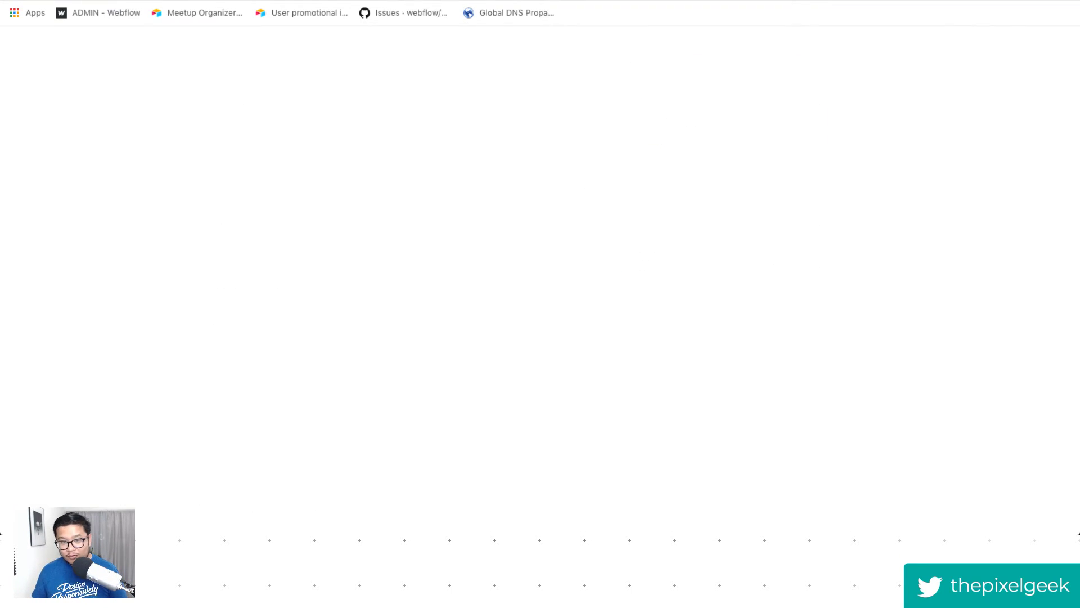
{"action": "type", "text": "webflow universi"}
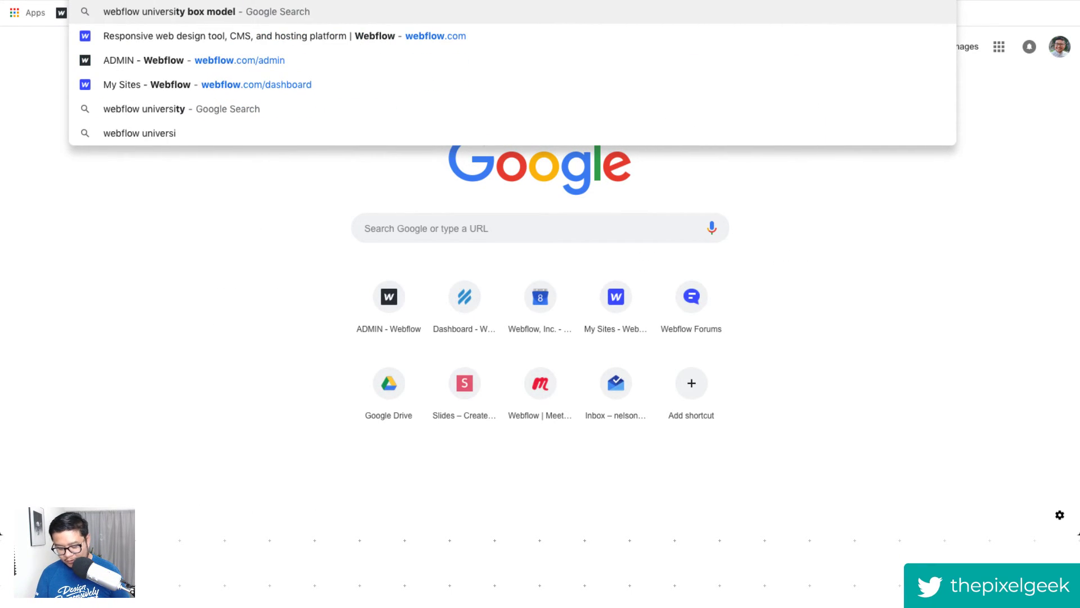
{"action": "type", "text": "ty css grid"}
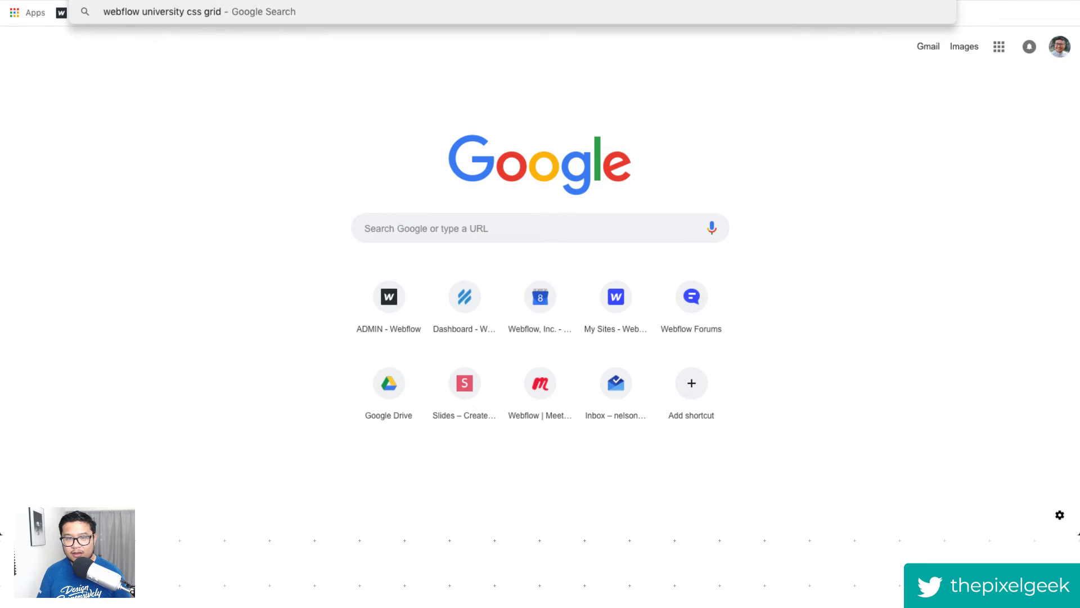
{"action": "key", "text": "Return"}
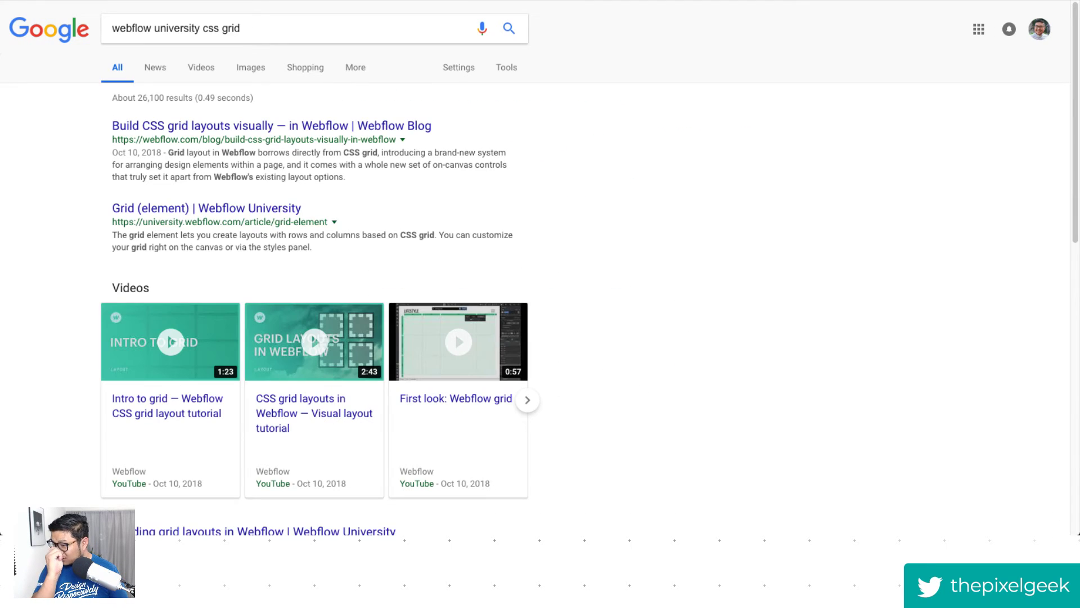
Open the Intro to grid video from the results and go on to the Flexbox vs. CSS grid layout tutorial.
{"action": "left_click", "coordinate": [179, 398]}
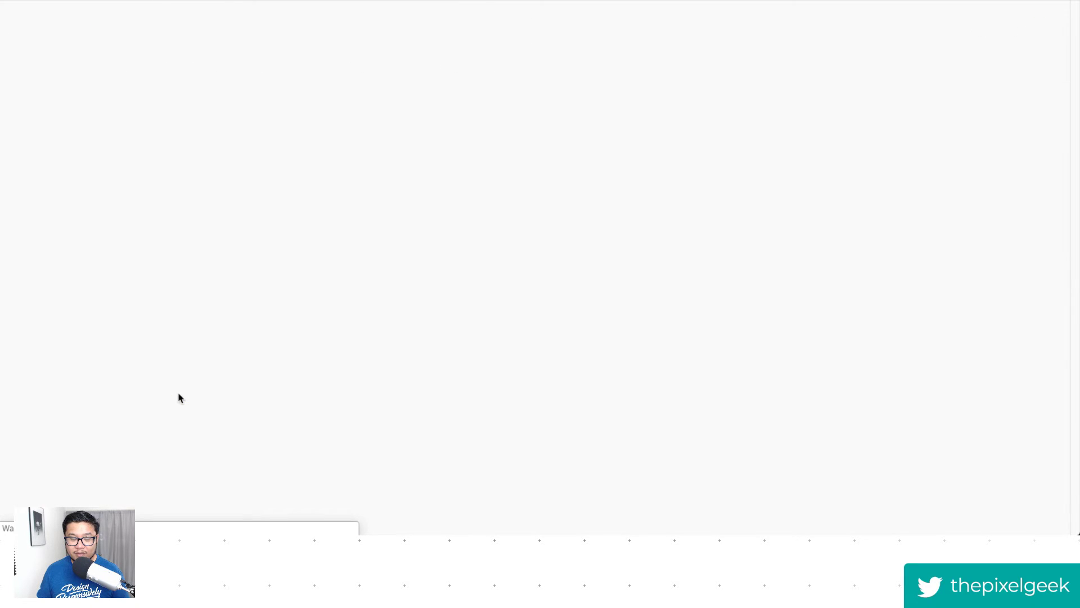
{"action": "left_click", "coordinate": [169, 279]}
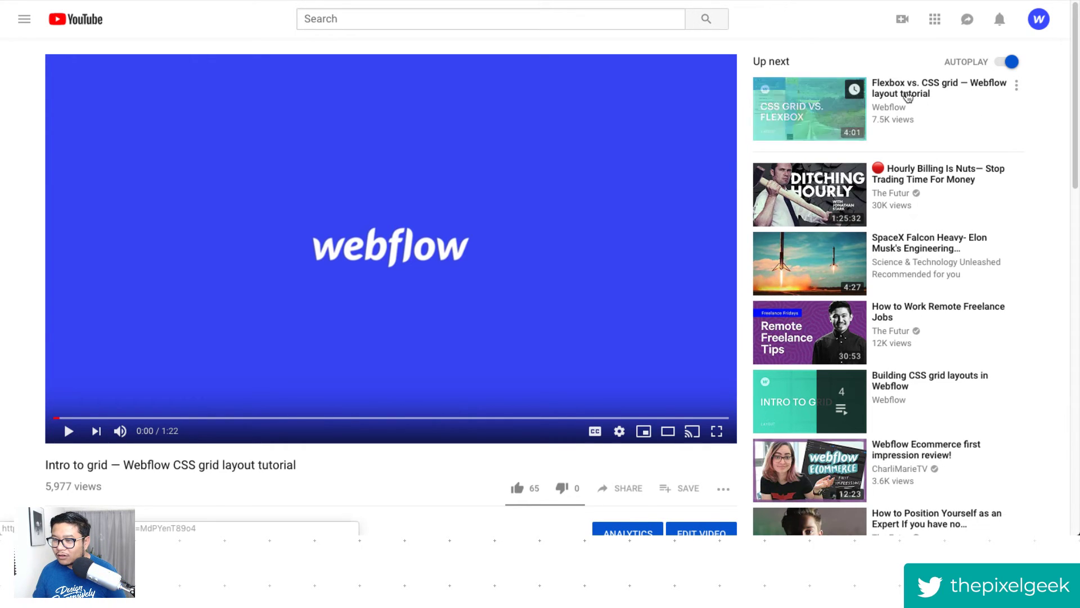
{"action": "left_click", "coordinate": [907, 96]}
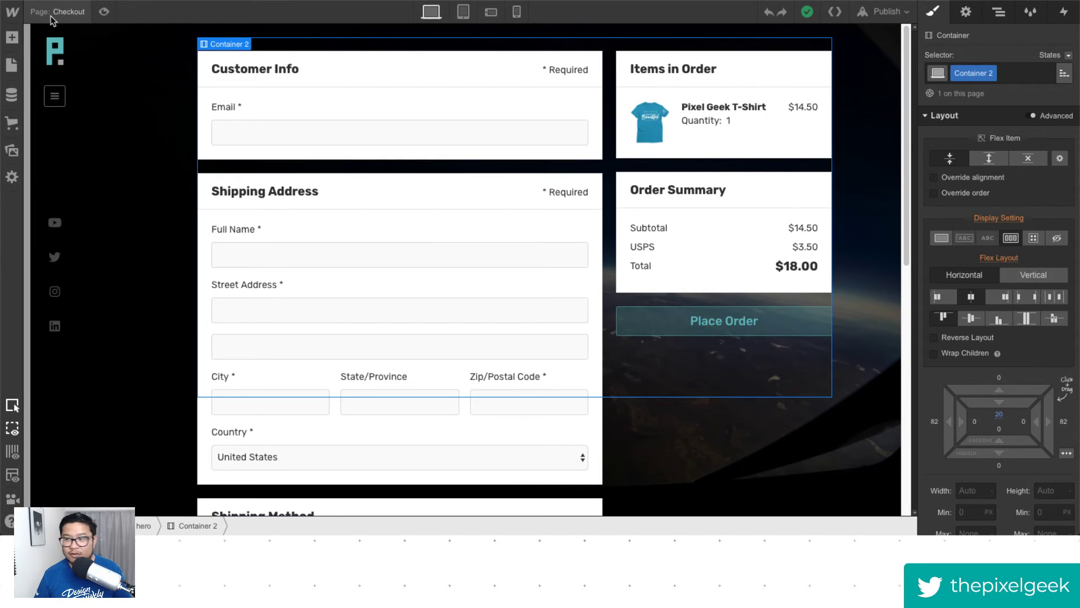
Back in the Webflow Designer, select the child hero Checkout Form that wraps Container 2 and review its style settings.
{"action": "left_click", "coordinate": [1000, 9]}
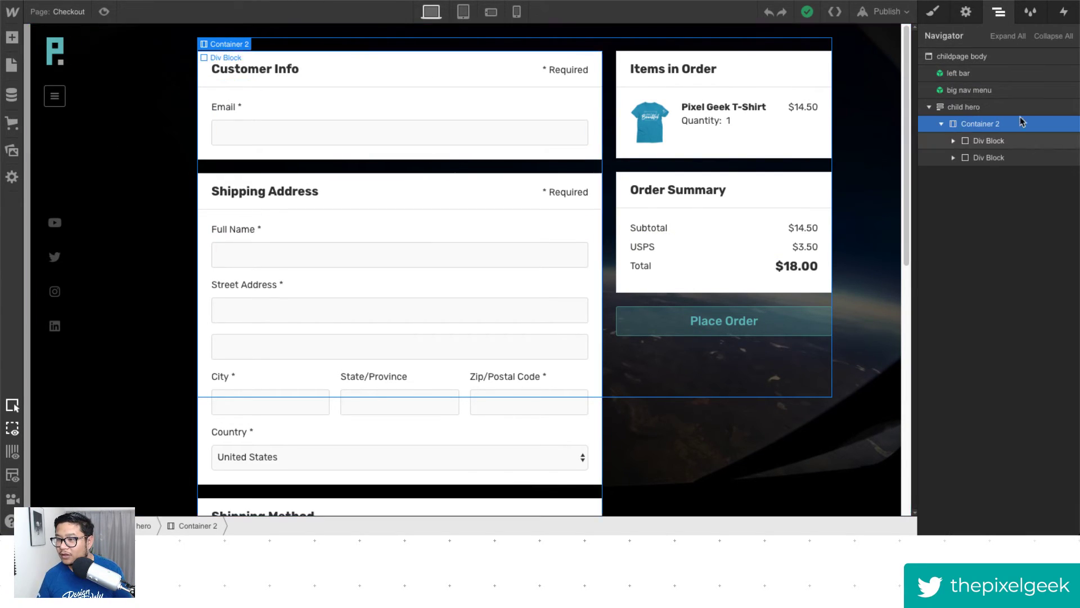
{"action": "key", "text": "Up"}
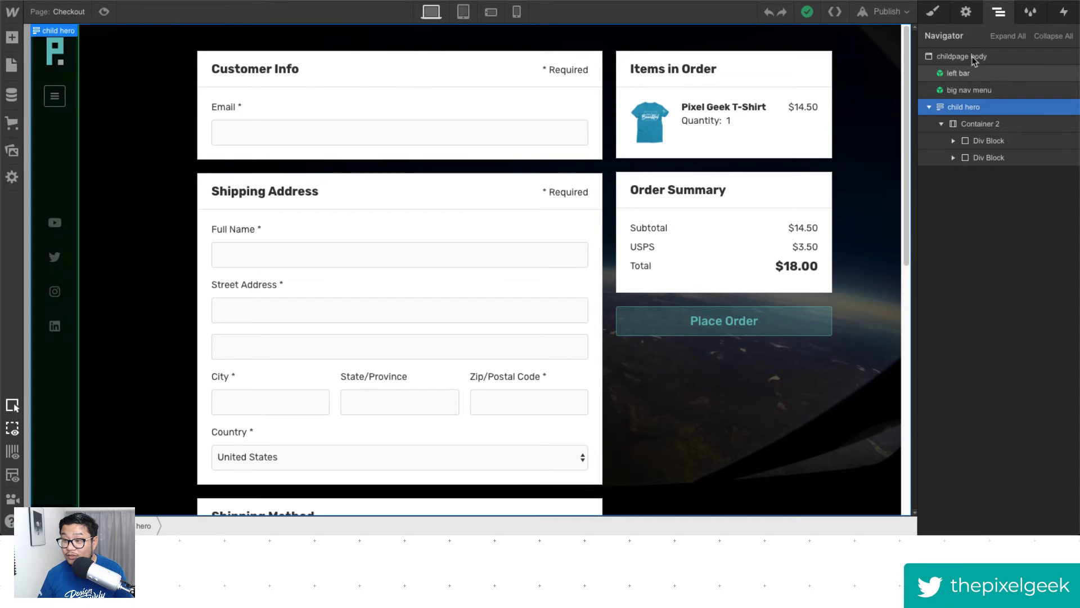
{"action": "left_click", "coordinate": [934, 13]}
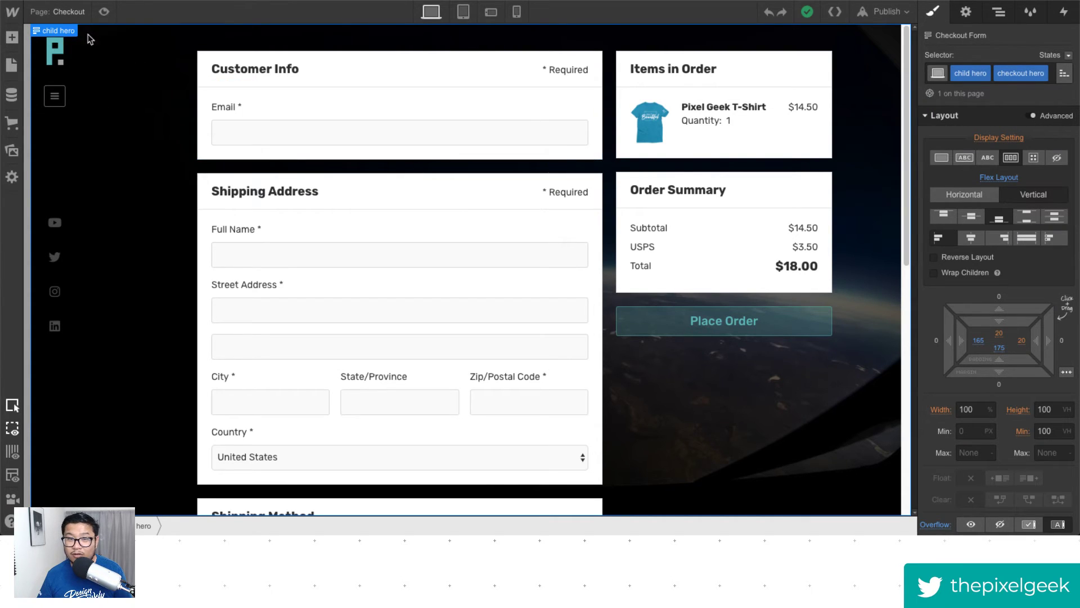
Open the Order Confirmation ecommerce page from the site's page list.
{"action": "left_click", "coordinate": [54, 10]}
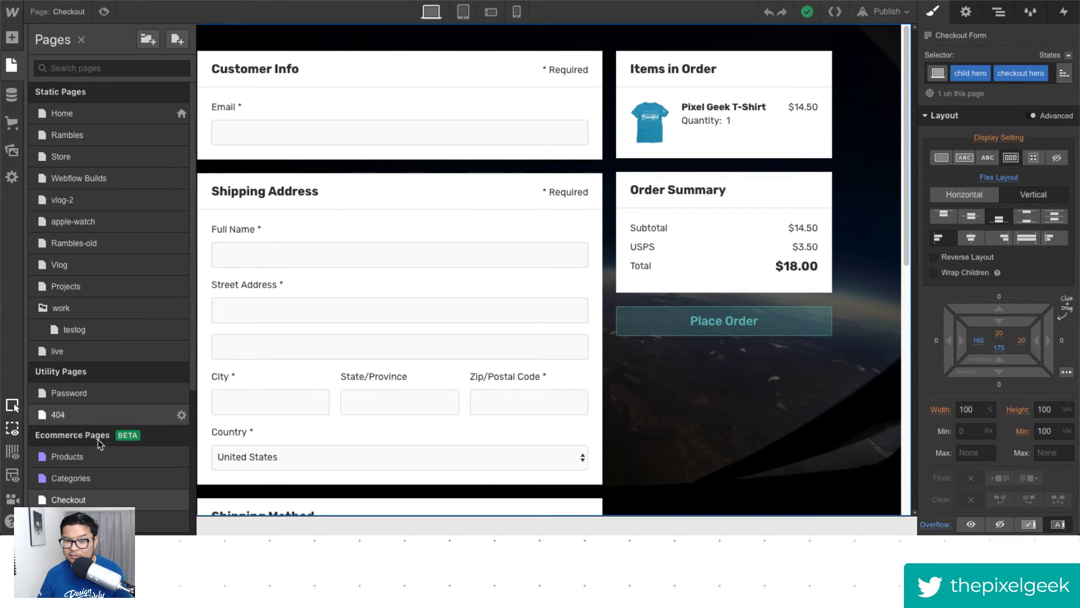
{"action": "scroll", "coordinate": [119, 445], "scroll_direction": "down", "scroll_amount": 2}
{"action": "left_click", "coordinate": [119, 478]}
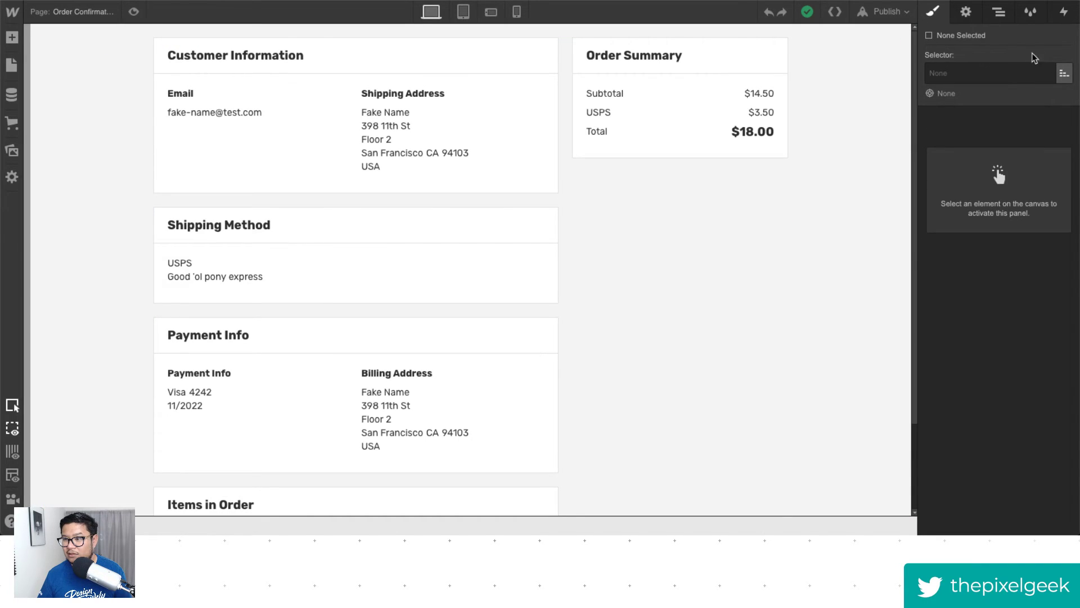
Expand the Order Confirmation Container's hierarchy and examine the nested Order Confirmation, Header Wrapper and Container elements.
{"action": "left_click", "coordinate": [997, 13]}
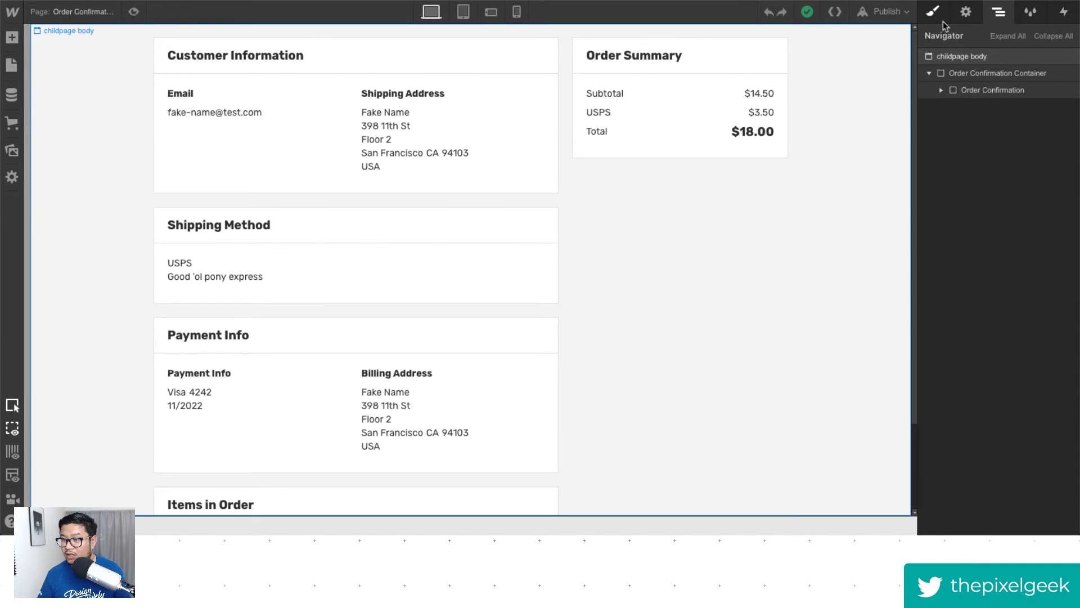
{"action": "left_click", "coordinate": [980, 91]}
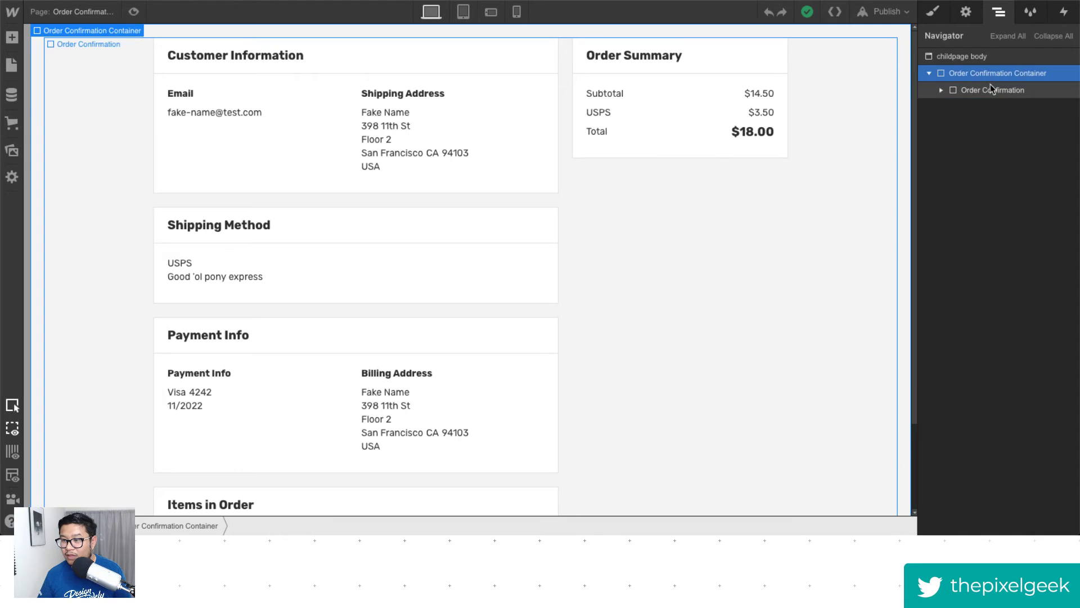
{"action": "left_click", "coordinate": [940, 91]}
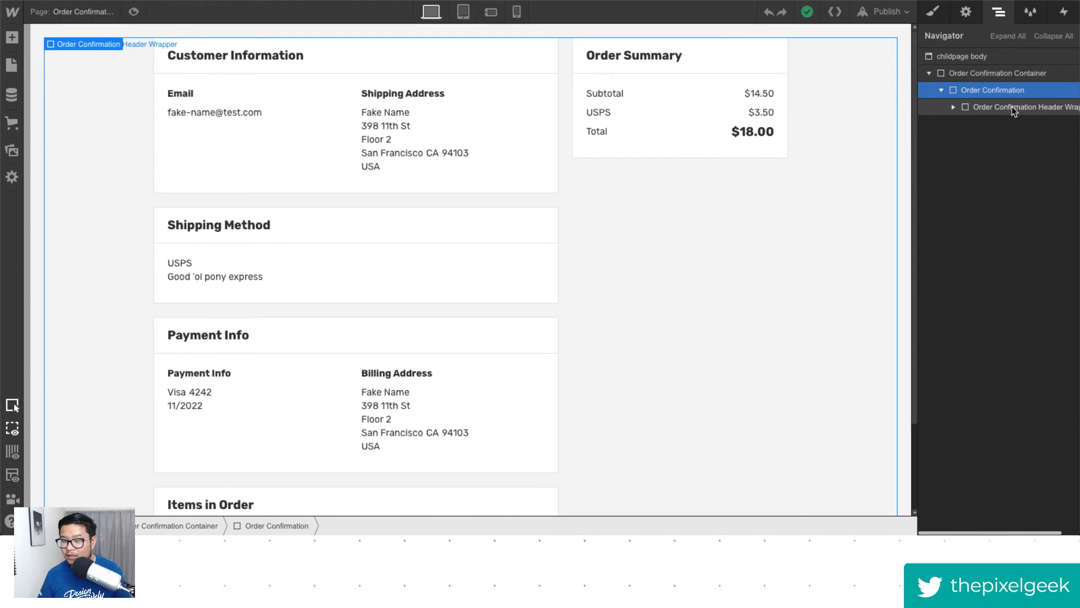
{"action": "left_click", "coordinate": [1013, 108]}
{"action": "left_click", "coordinate": [954, 107]}
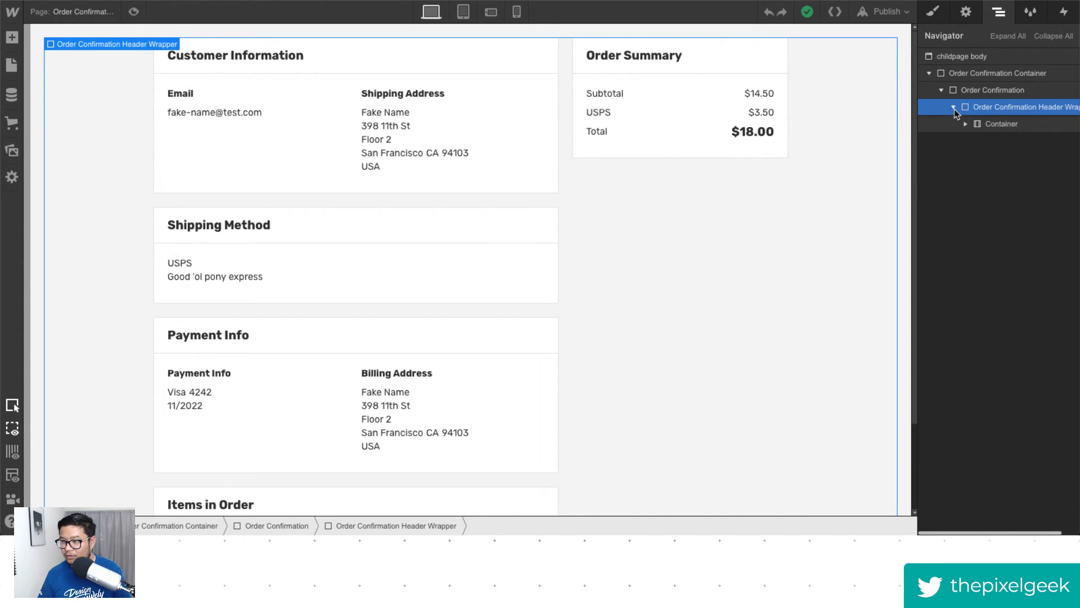
{"action": "left_click", "coordinate": [986, 123]}
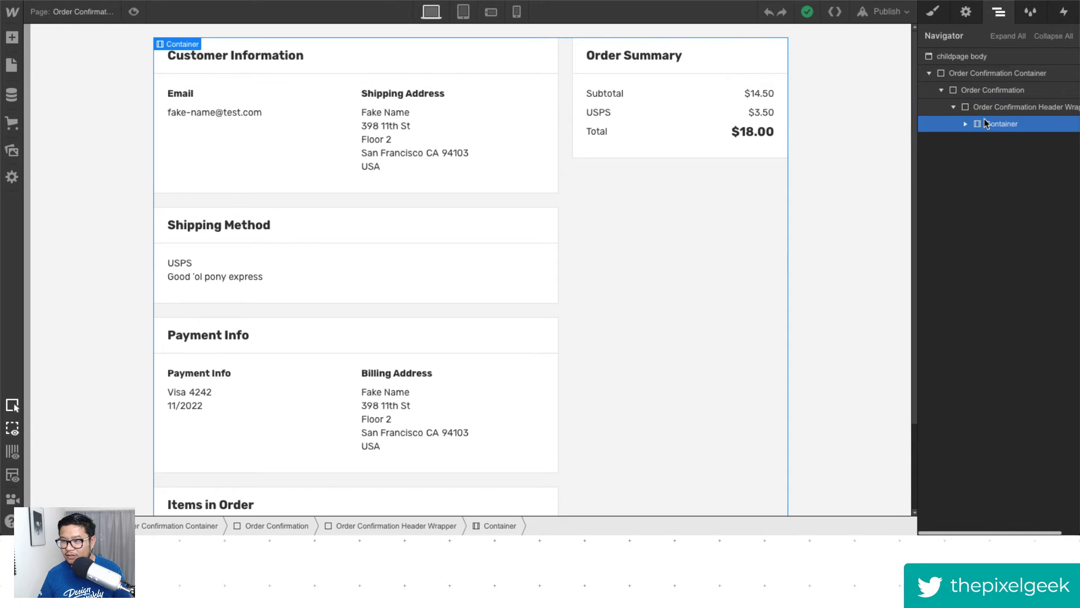
{"action": "left_click", "coordinate": [997, 110]}
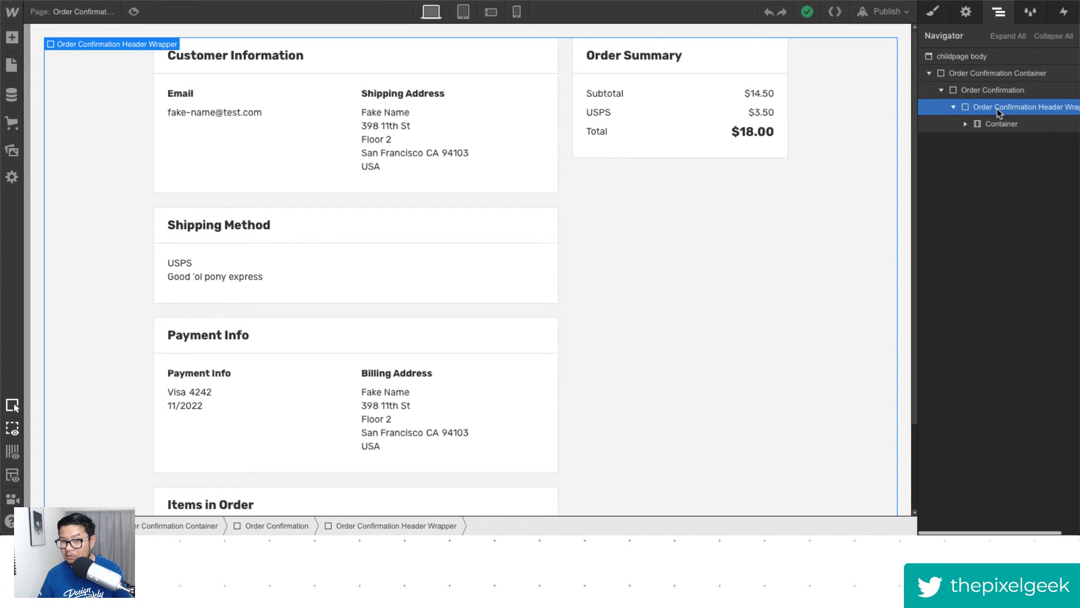
{"action": "left_click", "coordinate": [996, 91]}
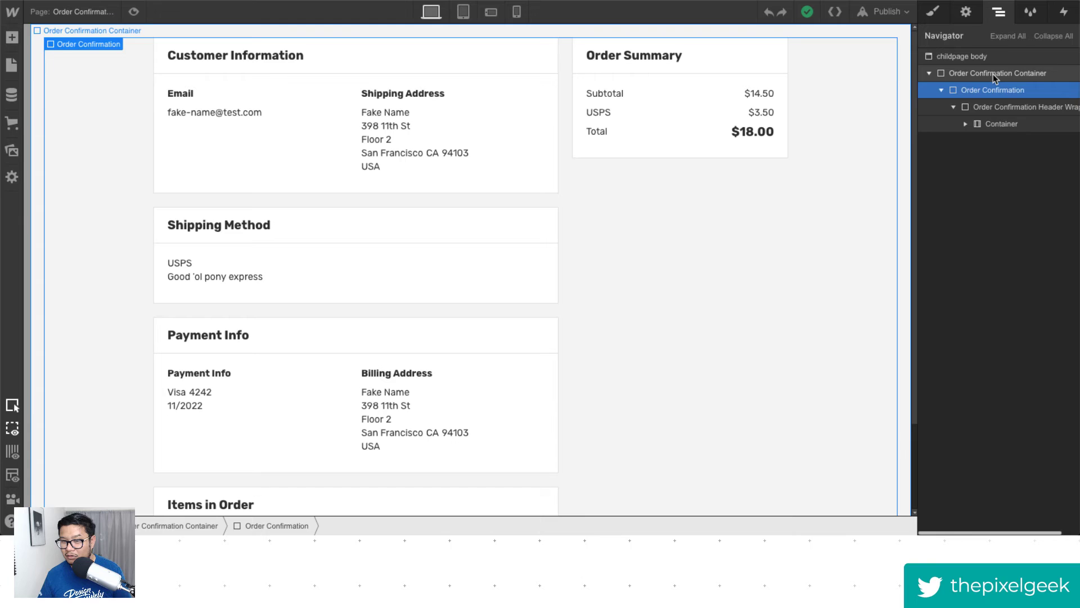
{"action": "left_click", "coordinate": [995, 75]}
{"action": "left_click", "coordinate": [994, 91]}
{"action": "left_click", "coordinate": [997, 108]}
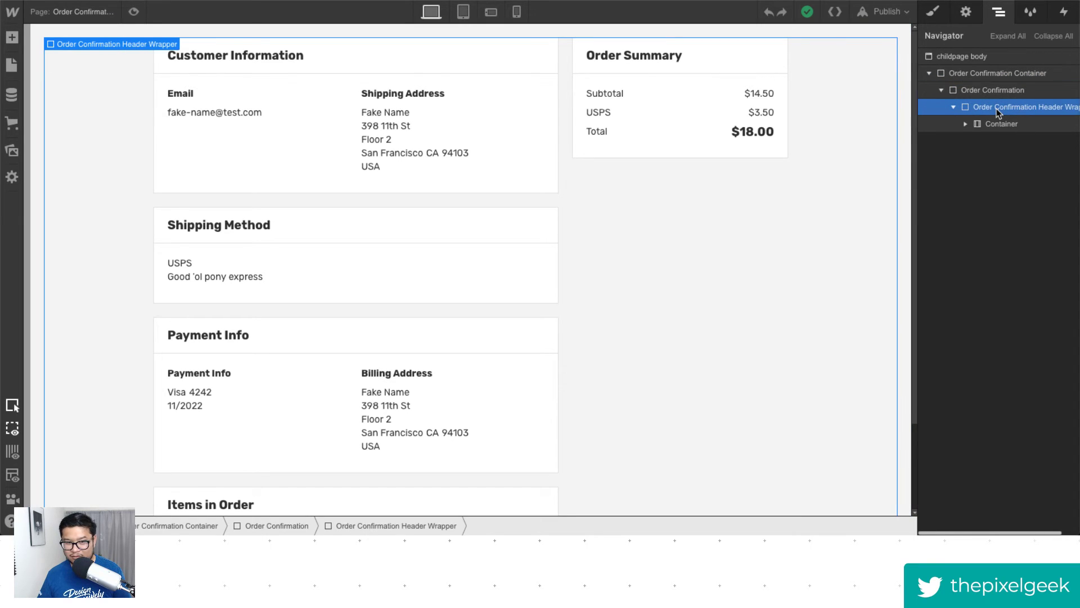
Try the child hero class on the Order Confirmation Header Wrapper and remove it again.
{"action": "left_click", "coordinate": [933, 14]}
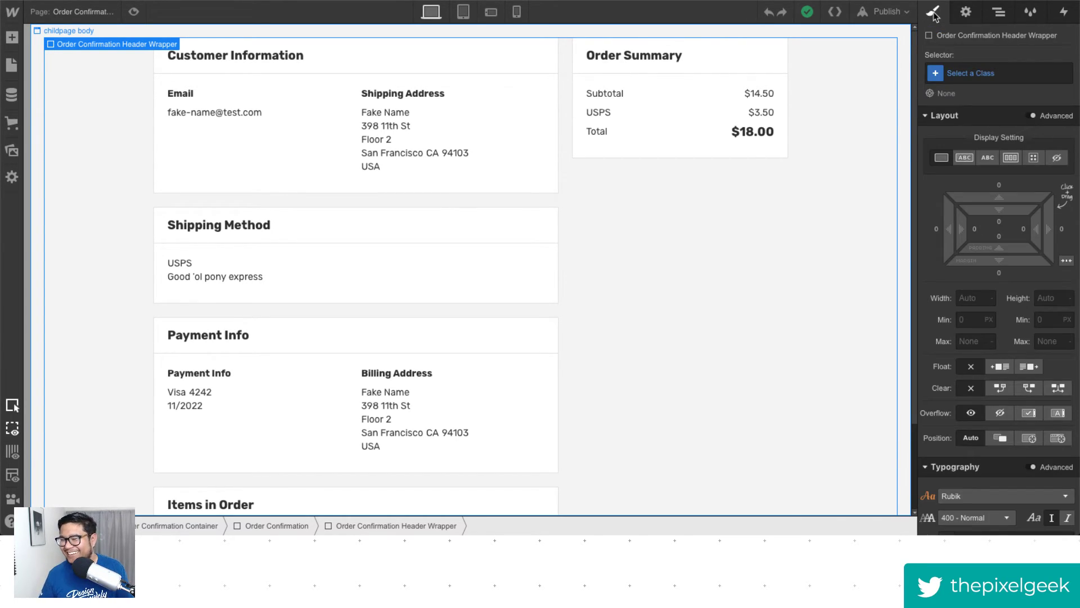
{"action": "left_click", "coordinate": [999, 11]}
{"action": "key", "text": "s"}
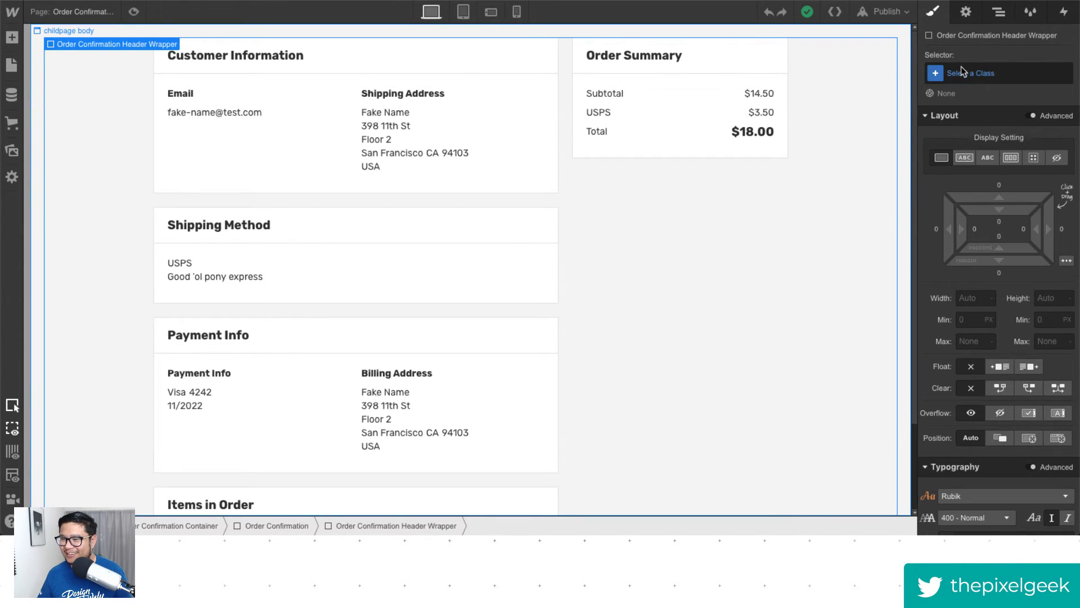
{"action": "left_click", "coordinate": [962, 68]}
{"action": "type", "text": "child"}
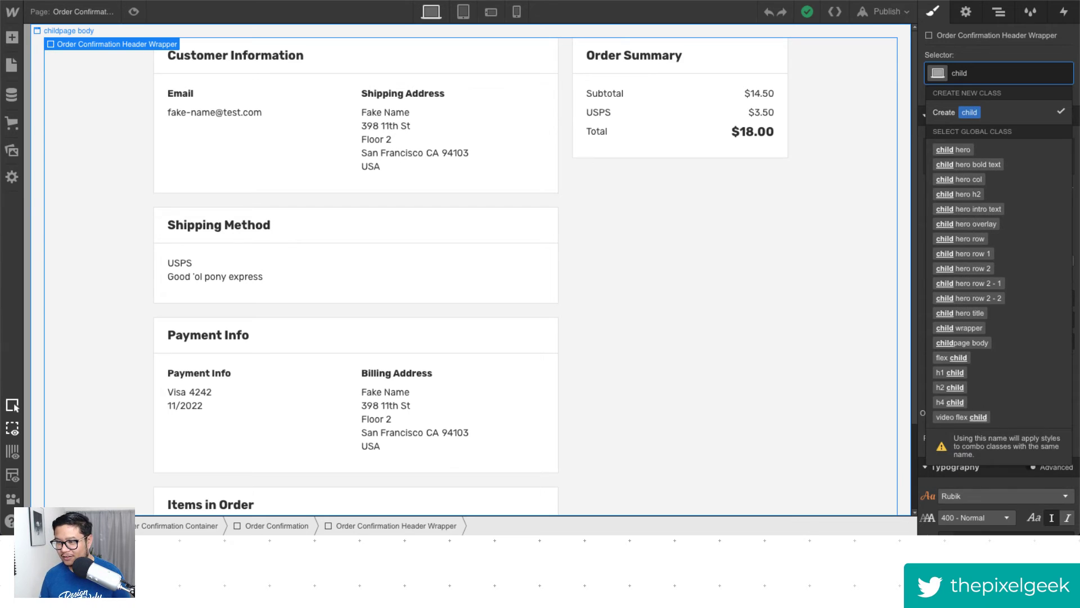
{"action": "key", "text": "Down"}
{"action": "key", "text": "Return"}
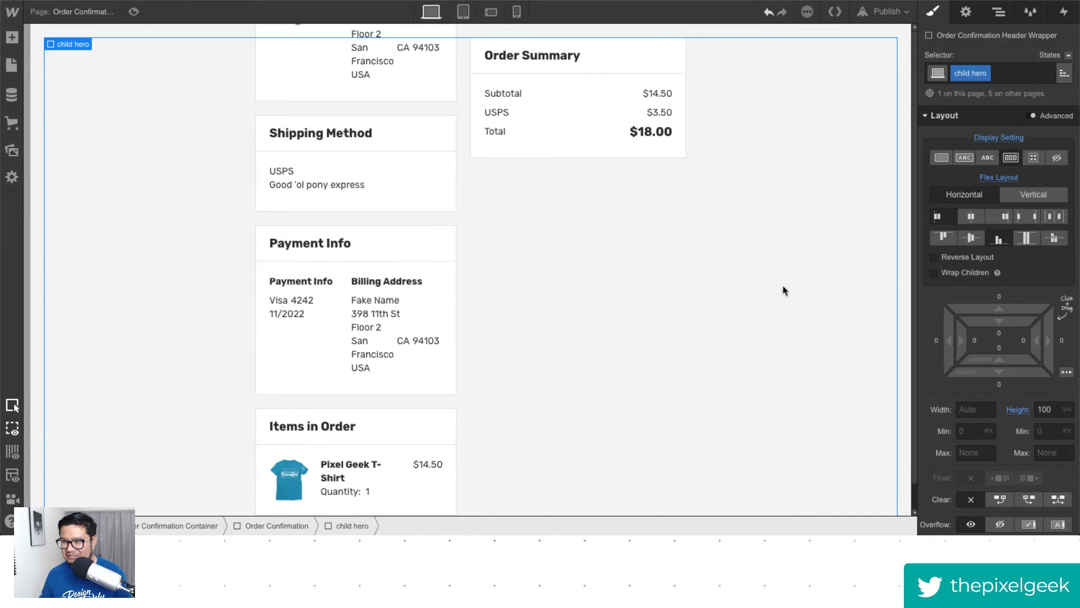
{"action": "left_click", "coordinate": [1004, 67]}
{"action": "key", "text": "BackSpace"}
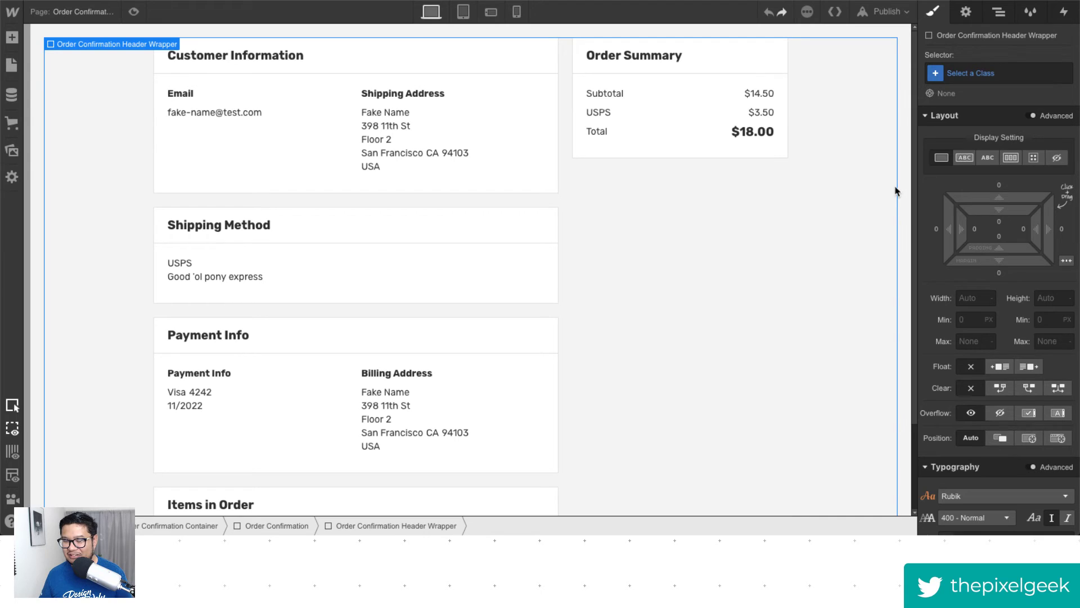
Add the left bar and big nav menu symbols directly under the childpage body, above the Order Confirmation Container.
{"action": "left_click", "coordinate": [1005, 15]}
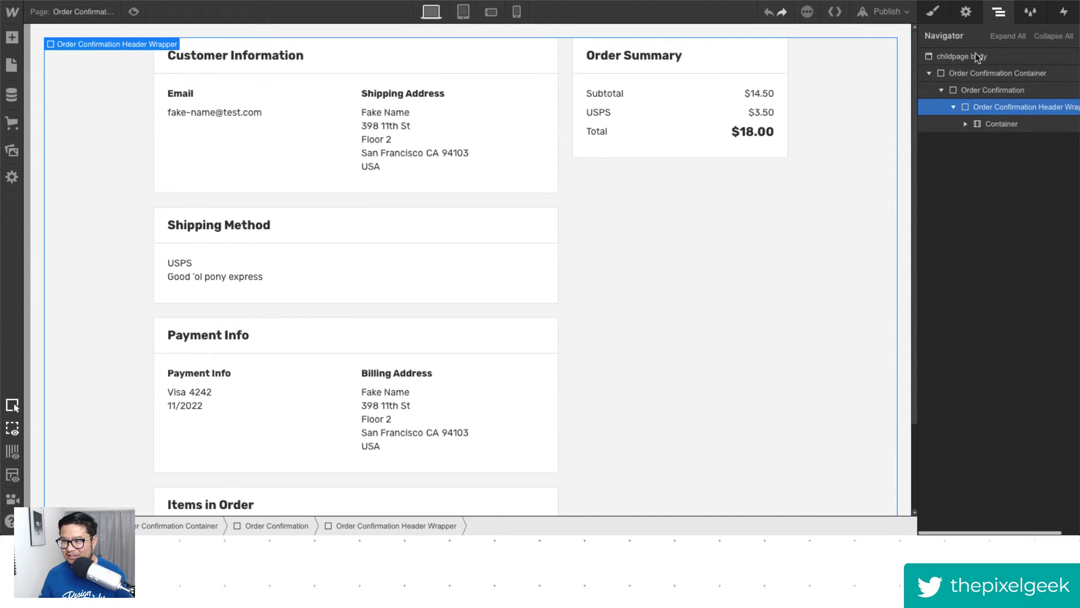
{"action": "key", "text": "a"}
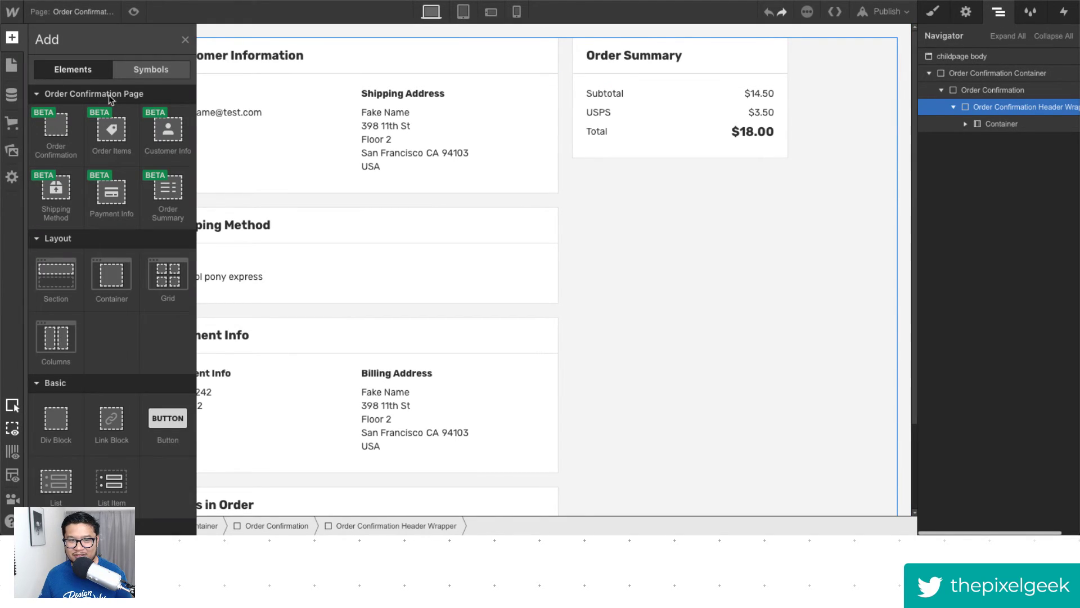
{"action": "left_click", "coordinate": [151, 70]}
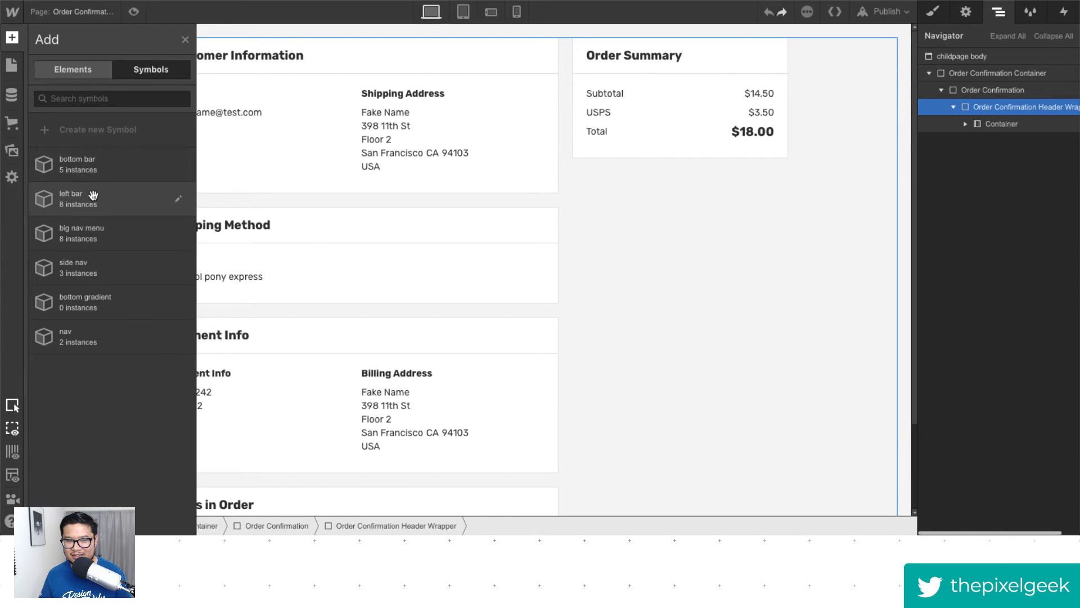
{"action": "left_click_drag", "start_coordinate": [92, 197], "coordinate": [985, 67]}
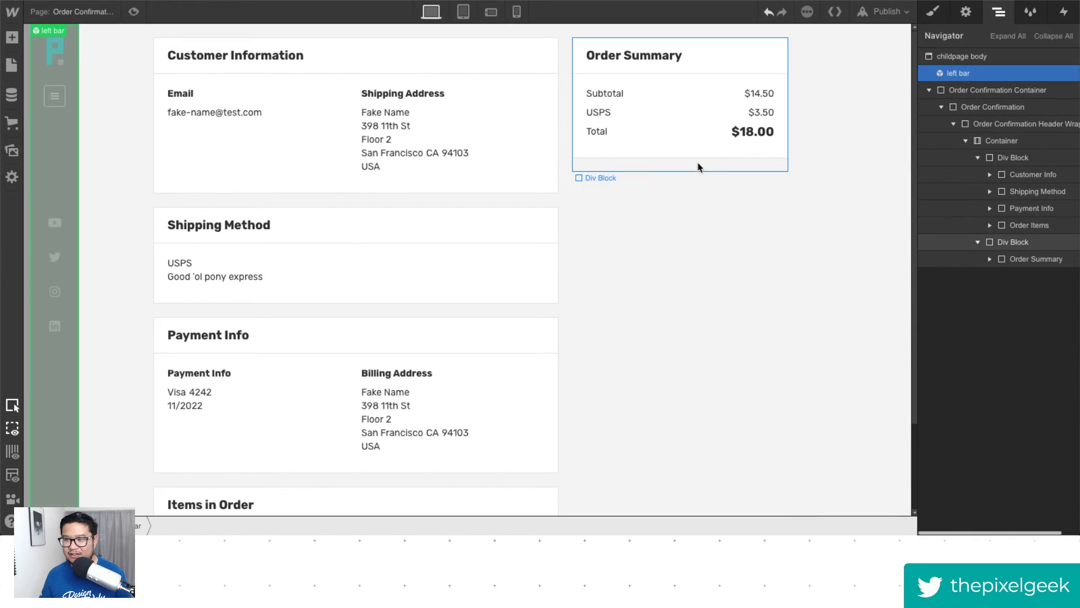
{"action": "key", "text": "a"}
{"action": "left_click", "coordinate": [151, 69]}
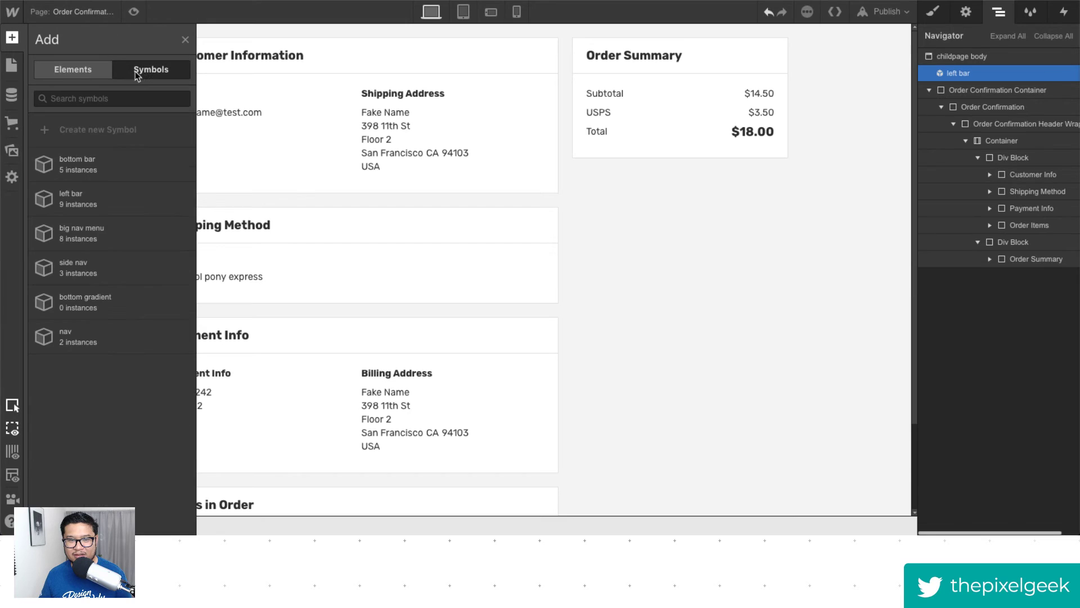
{"action": "left_click_drag", "start_coordinate": [134, 244], "coordinate": [1039, 81]}
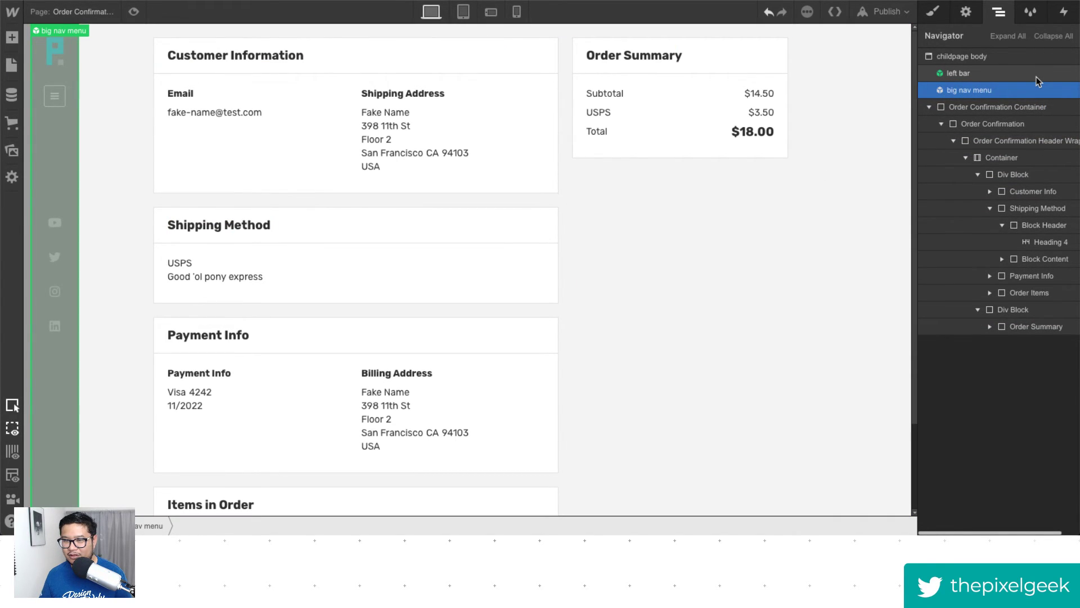
Set the background color of the Order Confirmation Container to transparent.
{"action": "scroll", "coordinate": [771, 278], "scroll_direction": "down", "scroll_amount": 2}
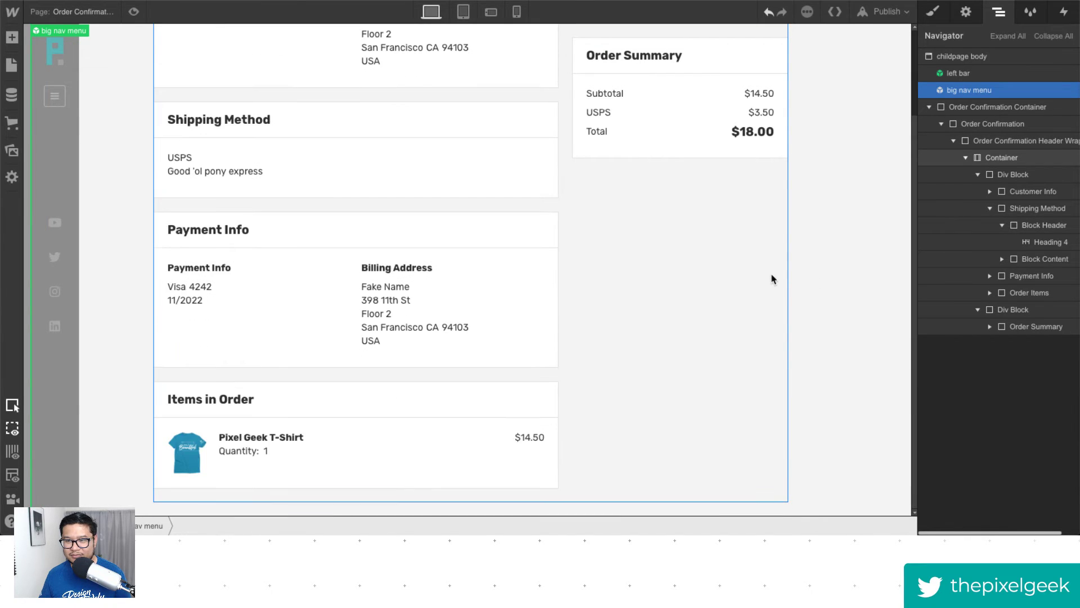
{"action": "scroll", "coordinate": [771, 278], "scroll_direction": "up", "scroll_amount": 2}
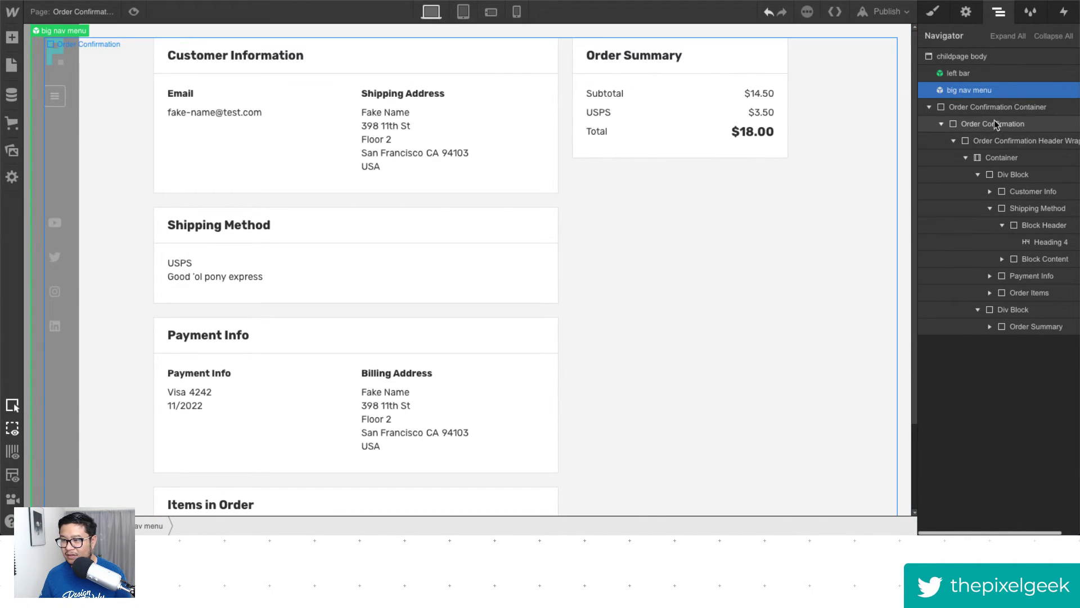
{"action": "left_click", "coordinate": [895, 140]}
{"action": "left_click", "coordinate": [965, 107]}
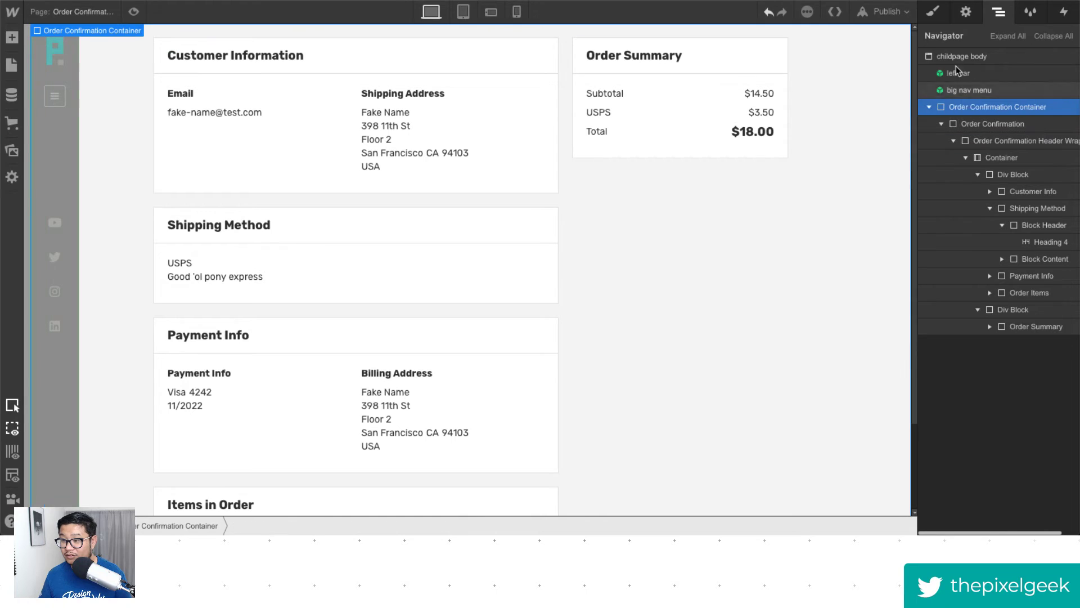
{"action": "left_click", "coordinate": [934, 13]}
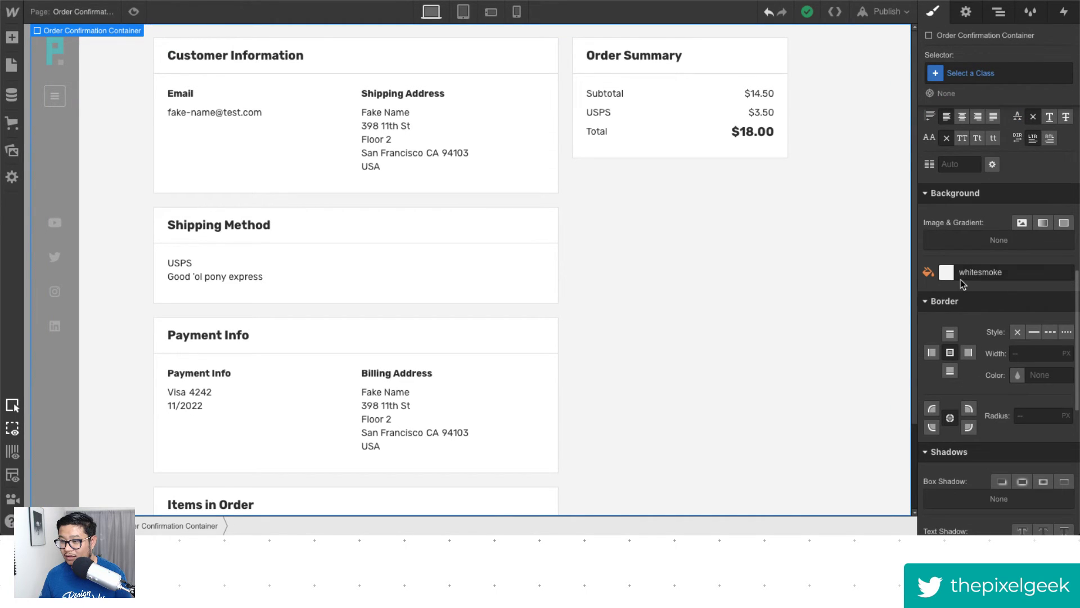
{"action": "left_click", "coordinate": [947, 273]}
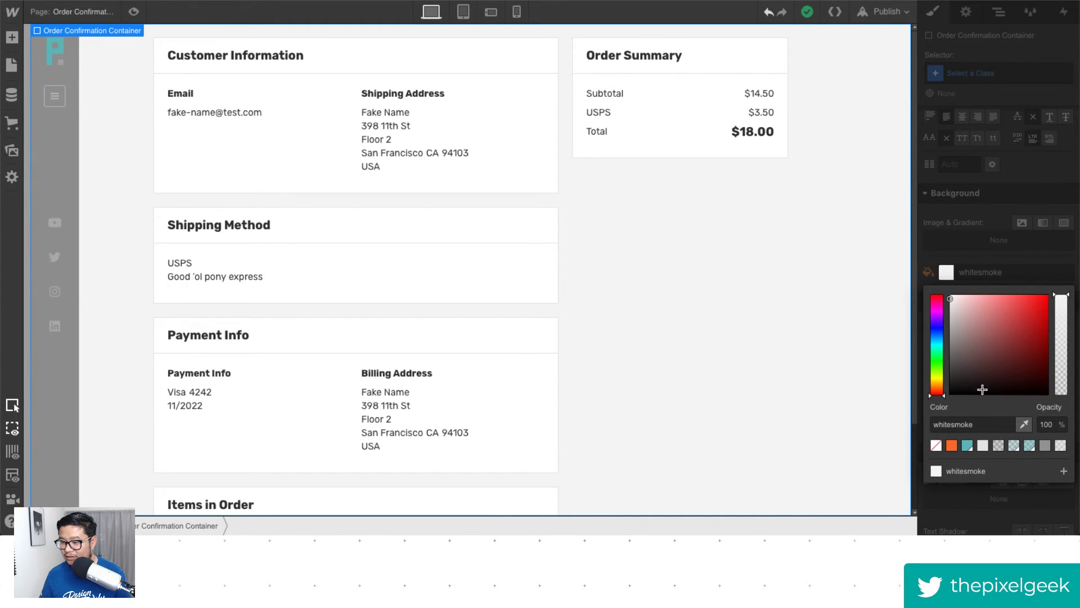
{"action": "left_click", "coordinate": [999, 445]}
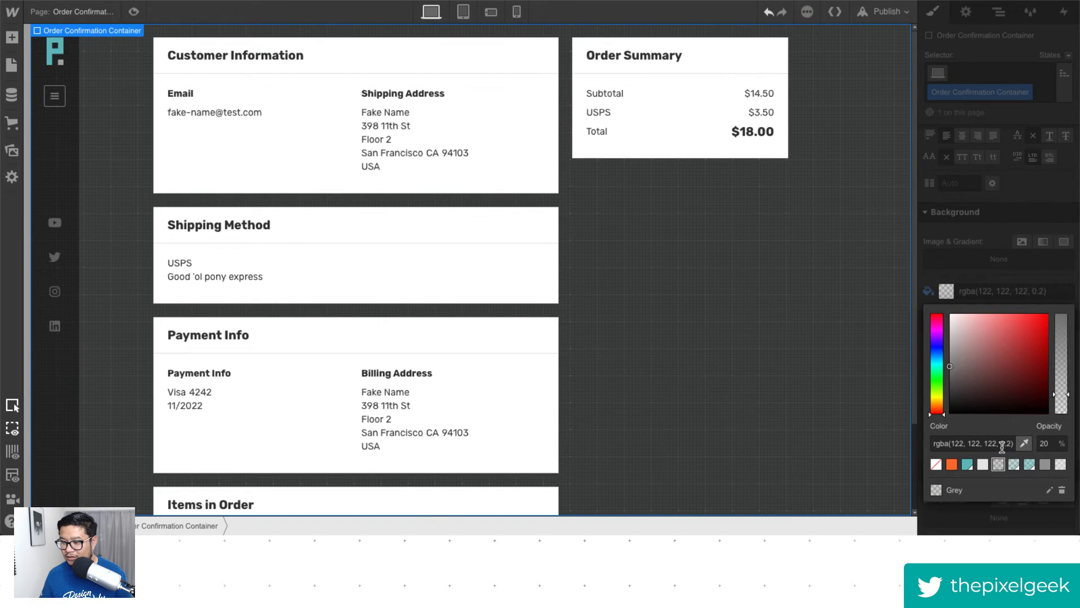
{"action": "left_click", "coordinate": [938, 464]}
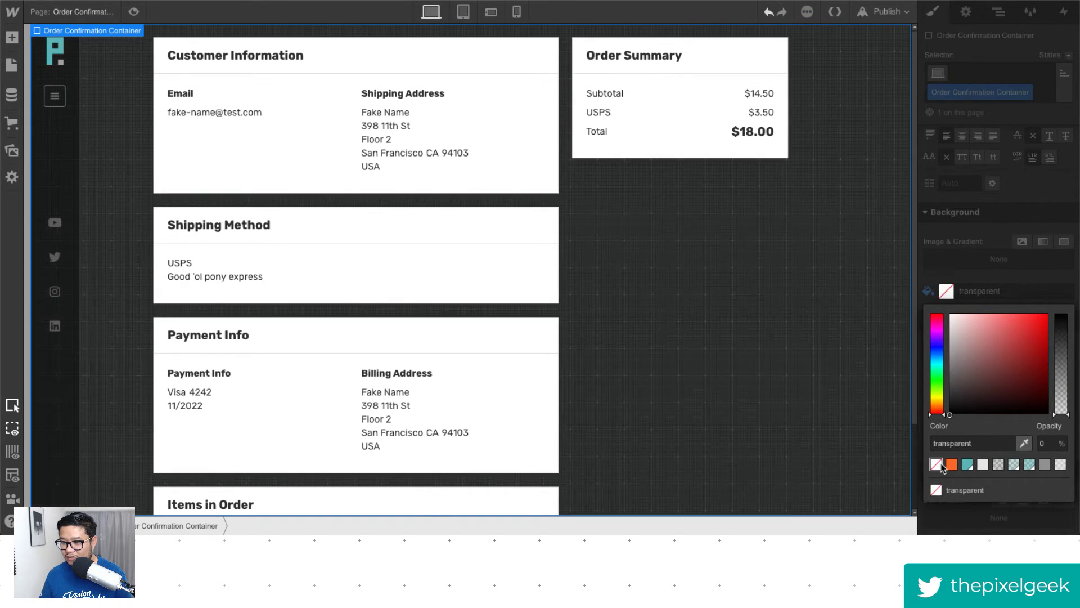
{"action": "left_click", "coordinate": [714, 354]}
Move the Order Items block into the second Div Block, directly above Order Summary.
{"action": "scroll", "coordinate": [713, 354], "scroll_direction": "down", "scroll_amount": 2}
{"action": "scroll", "coordinate": [715, 356], "scroll_direction": "up", "scroll_amount": 2}
{"action": "scroll", "coordinate": [713, 356], "scroll_direction": "down", "scroll_amount": 2}
{"action": "scroll", "coordinate": [712, 356], "scroll_direction": "up", "scroll_amount": 2}
{"action": "scroll", "coordinate": [712, 357], "scroll_direction": "down", "scroll_amount": 2}
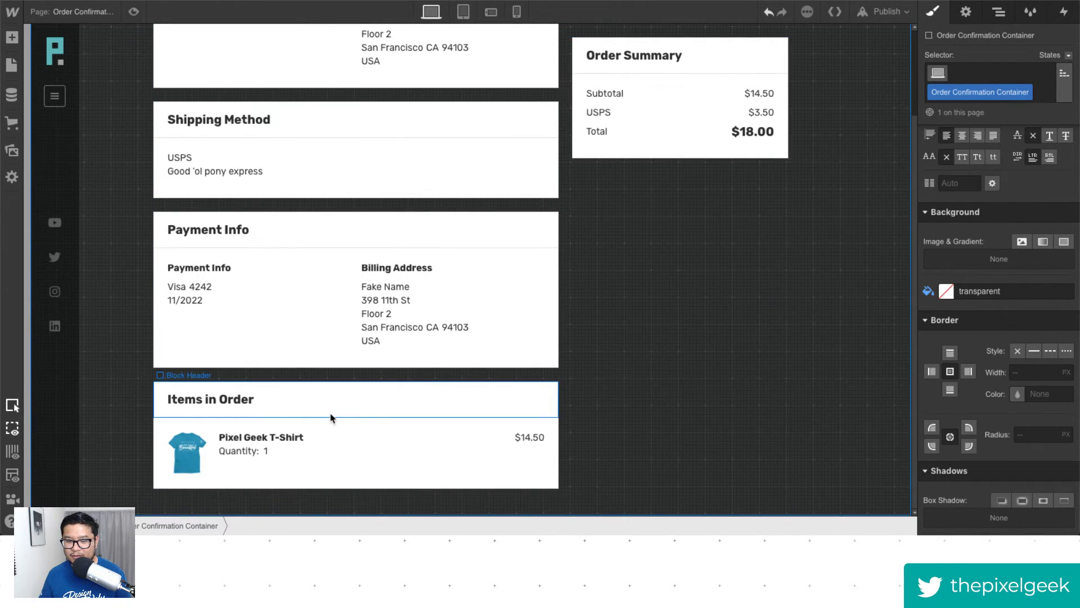
{"action": "left_click", "coordinate": [999, 11]}
{"action": "left_click_drag", "start_coordinate": [1028, 293], "coordinate": [1028, 322]}
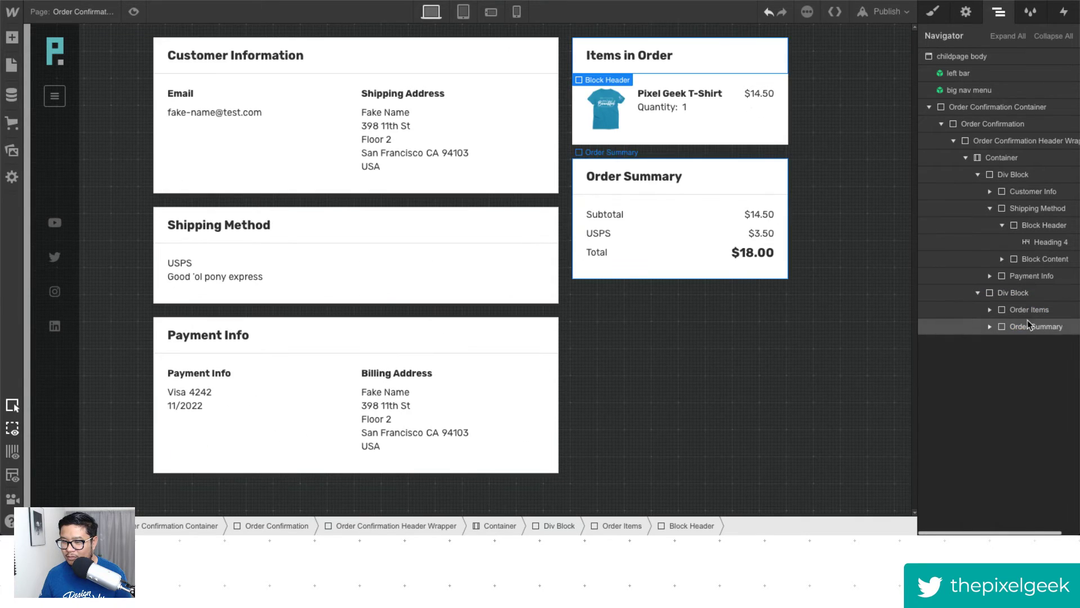
{"action": "left_click", "coordinate": [892, 369]}
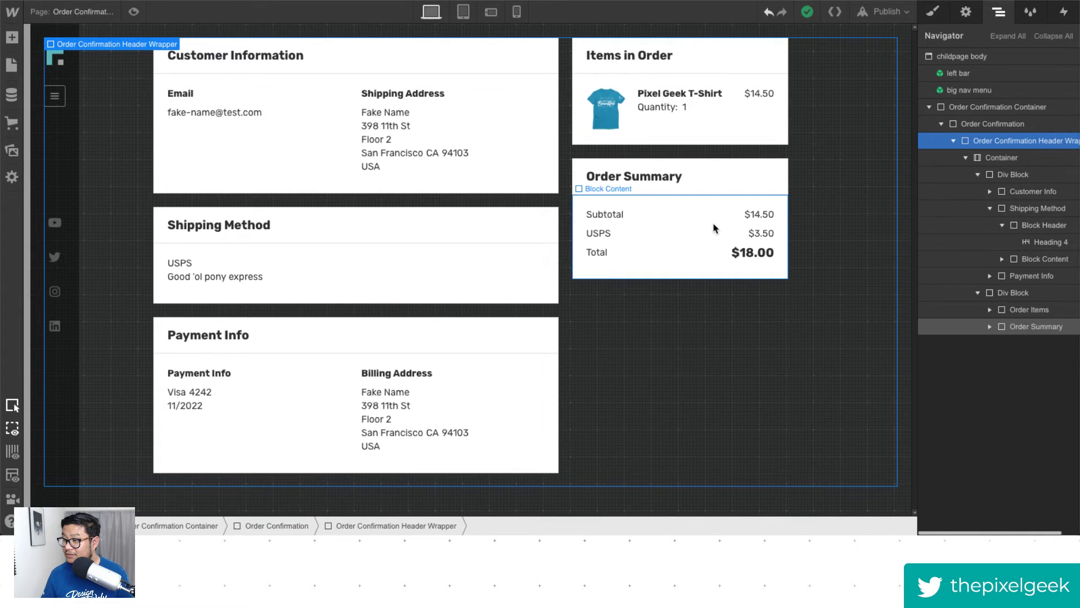
Review the ecommerce Getting started checklist down to the store launch tasks and open the Checkout settings.
{"action": "left_click", "coordinate": [89, 13]}
{"action": "scroll", "coordinate": [135, 442], "scroll_direction": "down", "scroll_amount": 5}
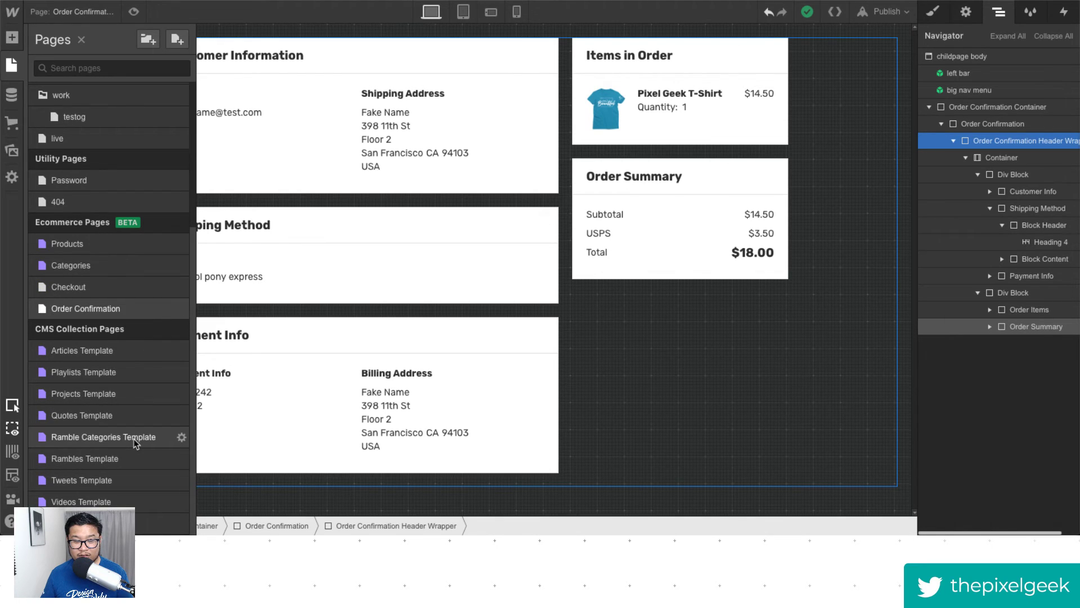
{"action": "left_click", "coordinate": [11, 124]}
{"action": "scroll", "coordinate": [465, 417], "scroll_direction": "down", "scroll_amount": 1}
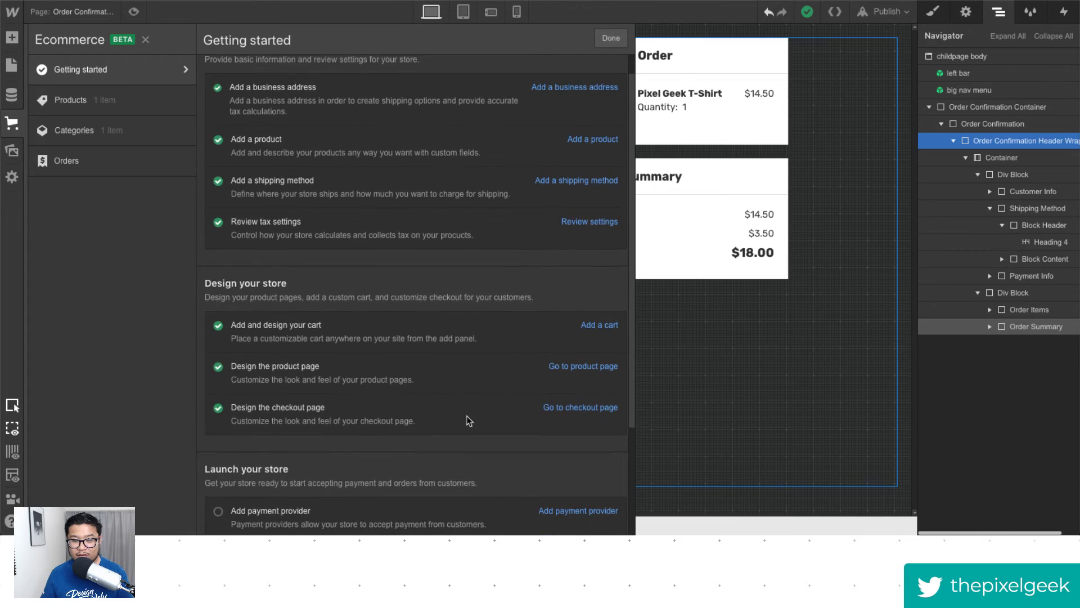
{"action": "scroll", "coordinate": [282, 358], "scroll_direction": "down", "scroll_amount": 4}
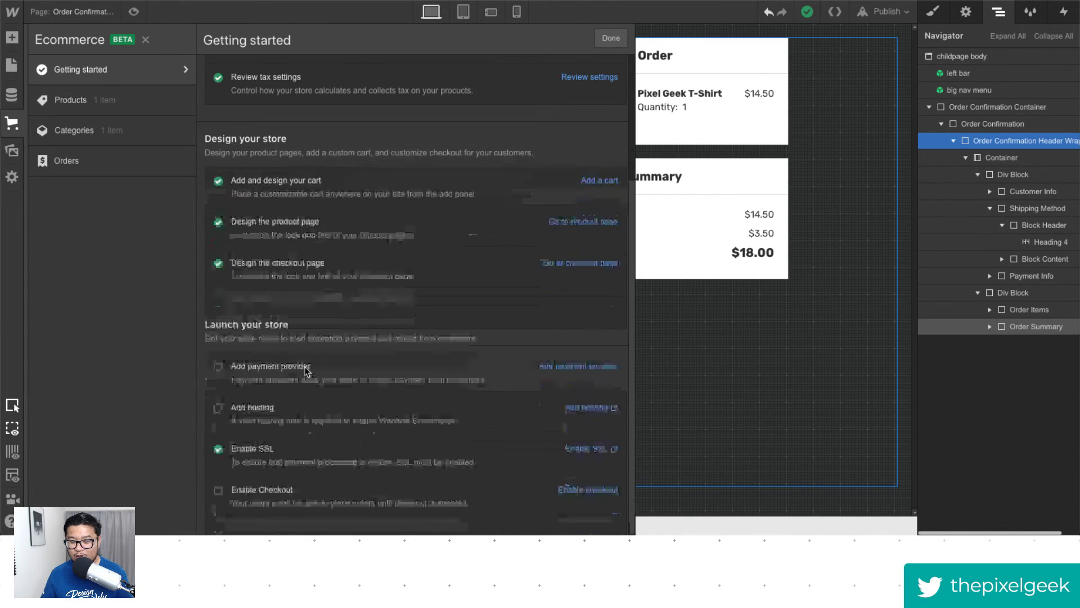
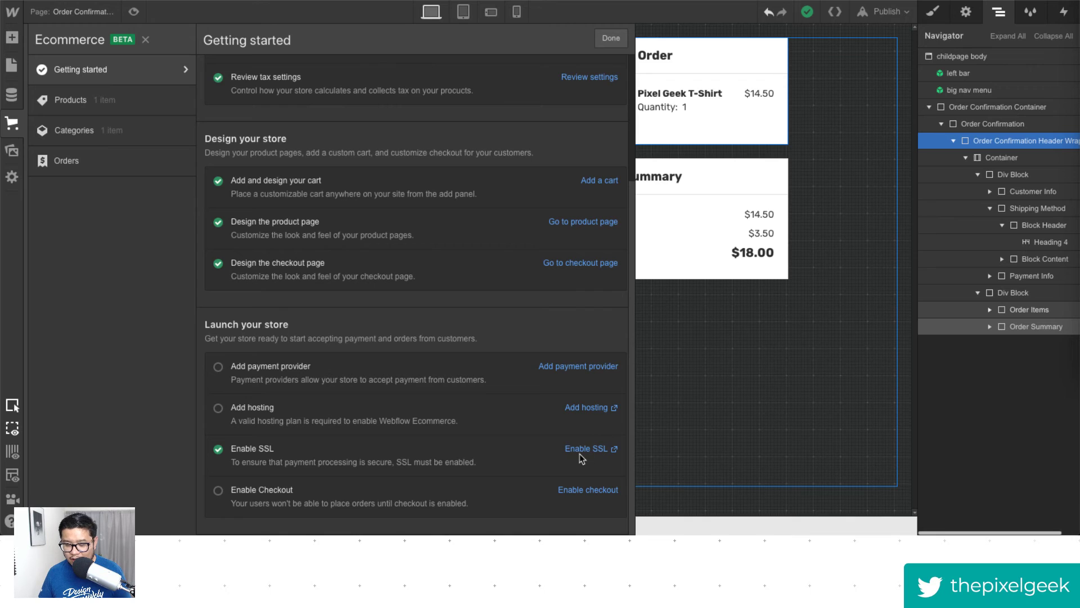
{"action": "left_click", "coordinate": [591, 487]}
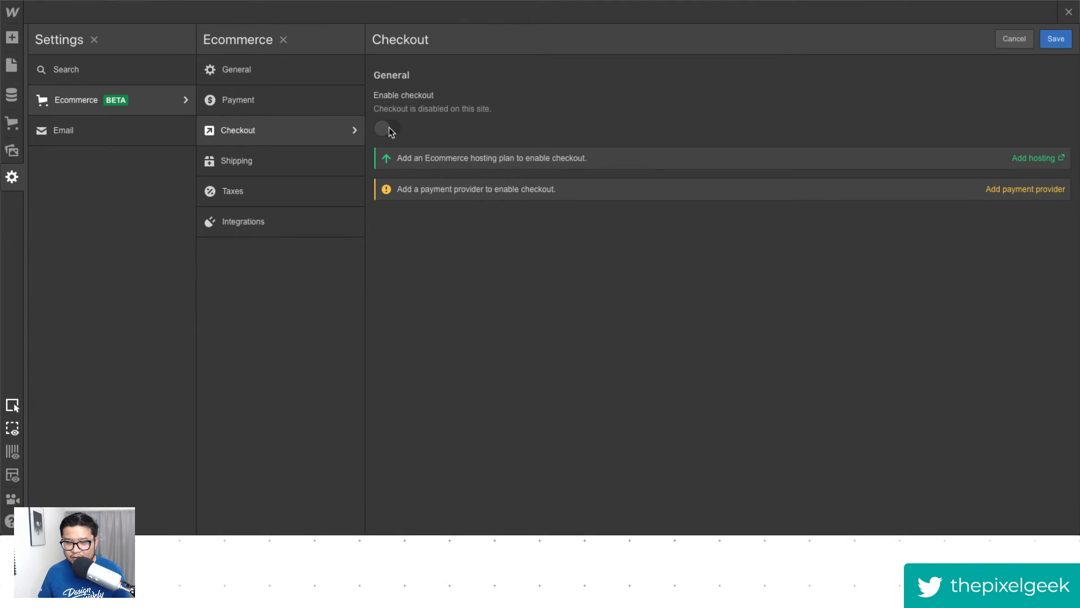
Open the Email settings, look through the order received preview, and add p_logo.png as the brand logo.
{"action": "left_click", "coordinate": [92, 131]}
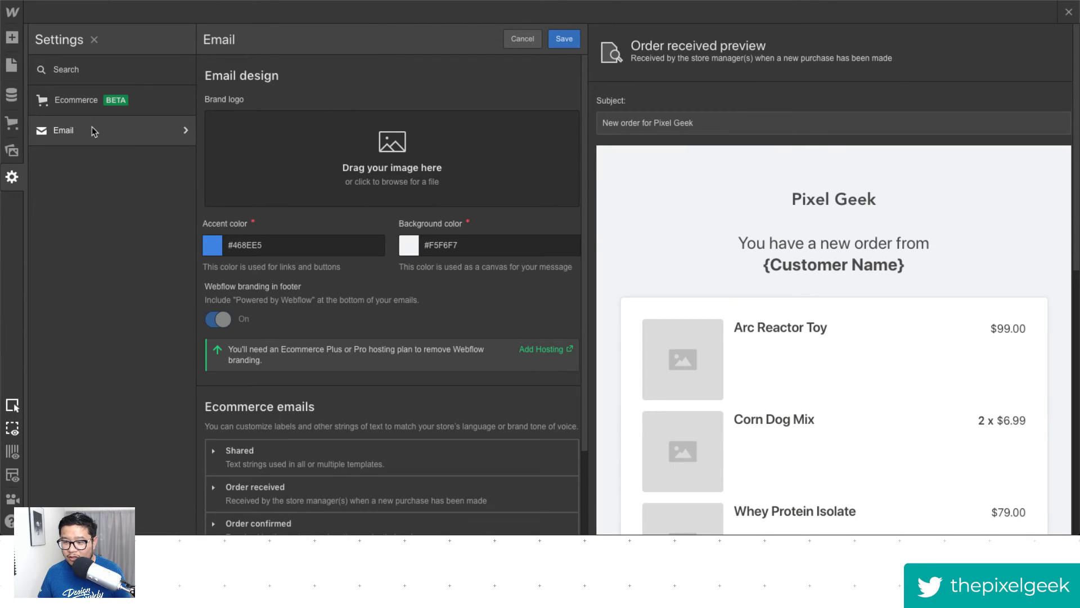
{"action": "scroll", "coordinate": [888, 230], "scroll_direction": "down", "scroll_amount": 8}
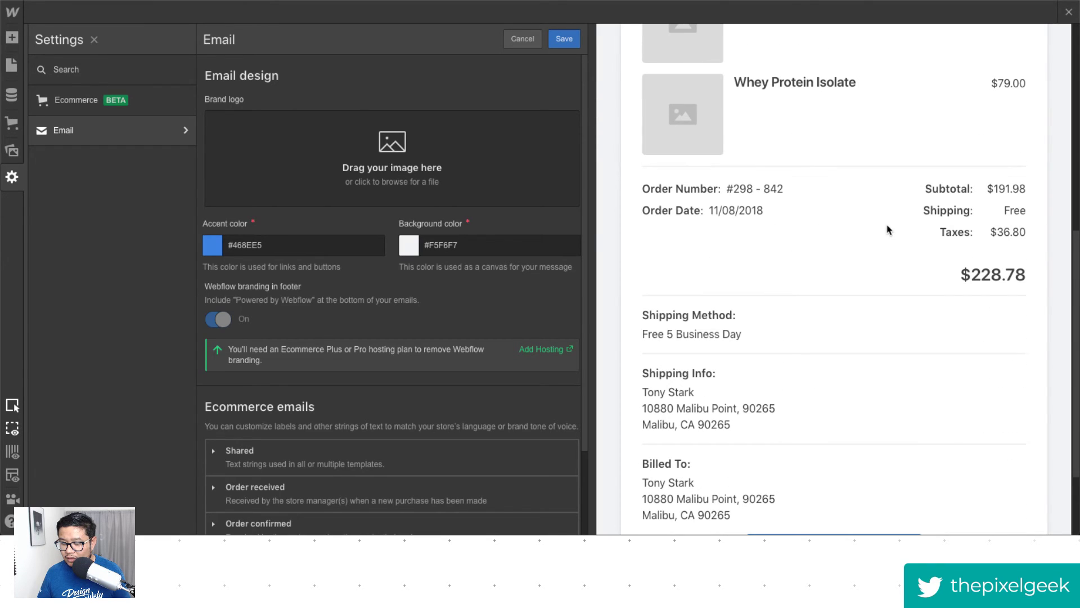
{"action": "scroll", "coordinate": [887, 230], "scroll_direction": "down", "scroll_amount": 3}
{"action": "scroll", "coordinate": [887, 230], "scroll_direction": "up", "scroll_amount": 10}
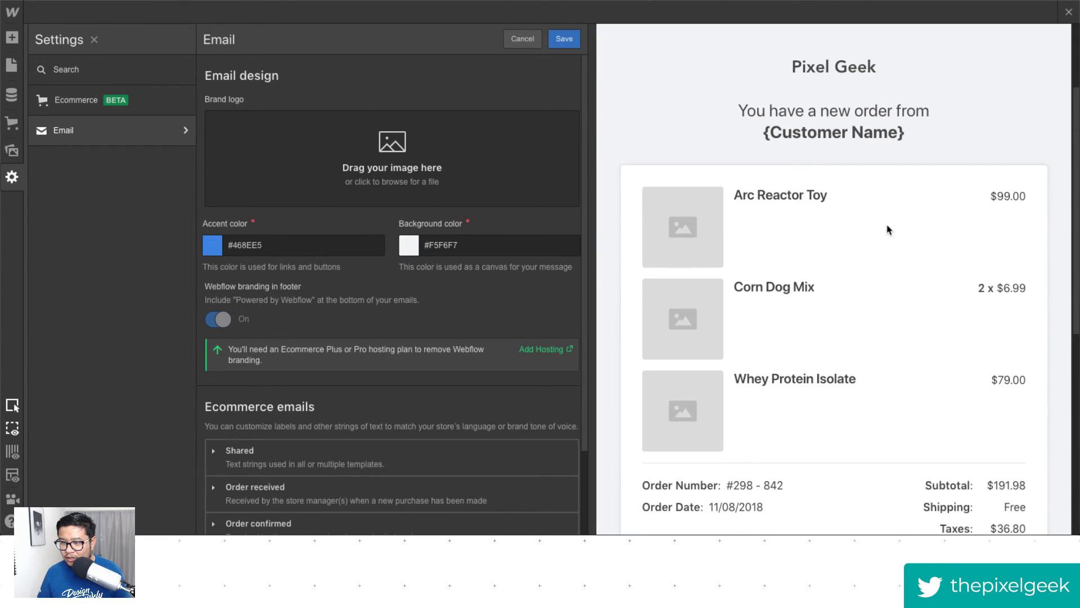
{"action": "scroll", "coordinate": [887, 229], "scroll_direction": "down", "scroll_amount": 1}
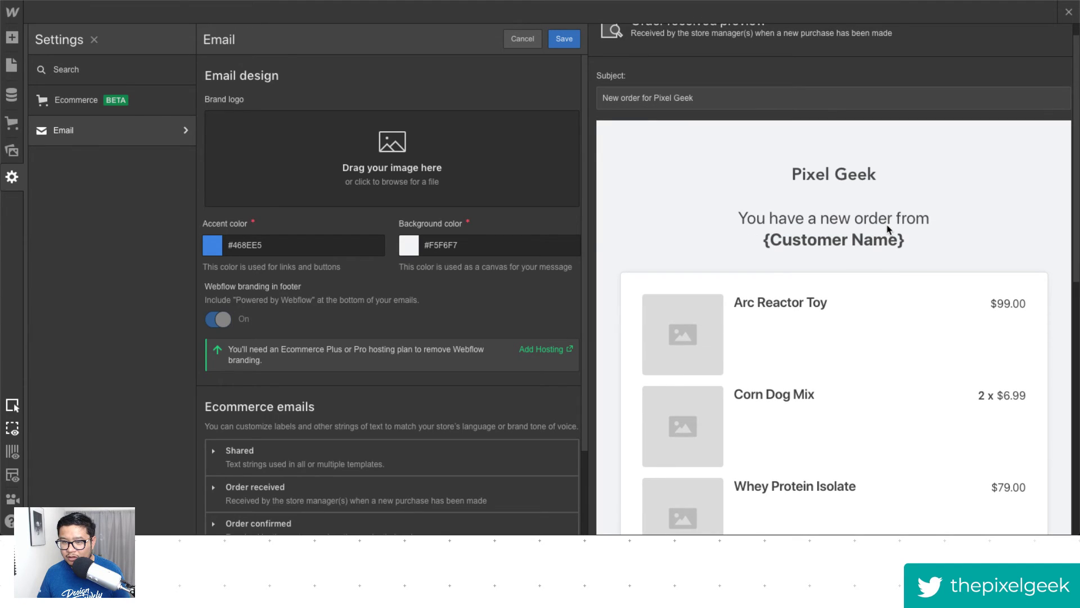
{"action": "scroll", "coordinate": [887, 229], "scroll_direction": "down", "scroll_amount": 1}
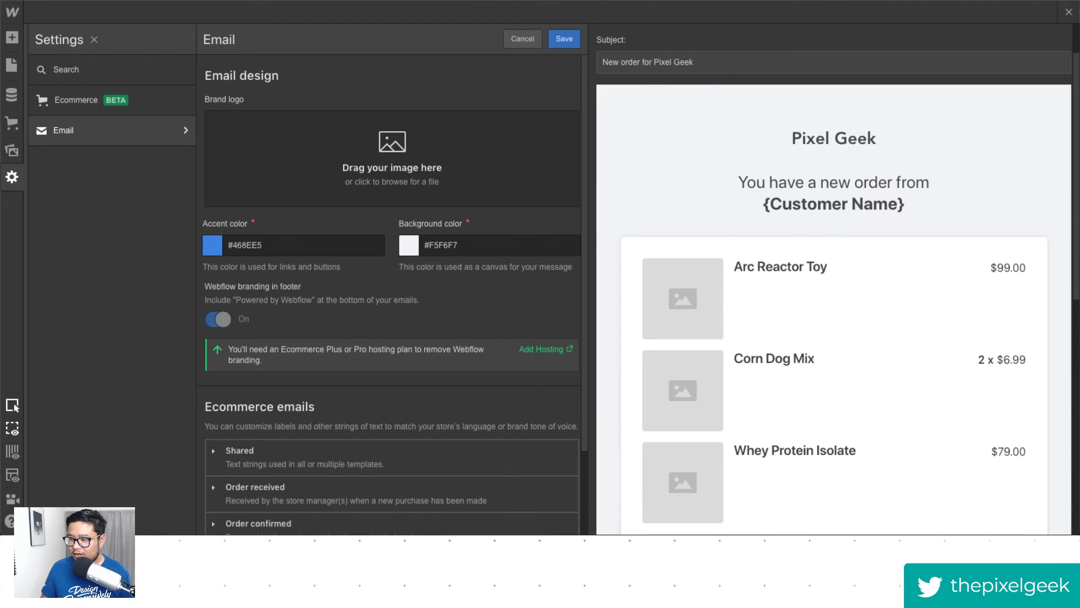
{"action": "left_click_drag", "start_coordinate": [495, 193], "coordinate": [433, 171]}
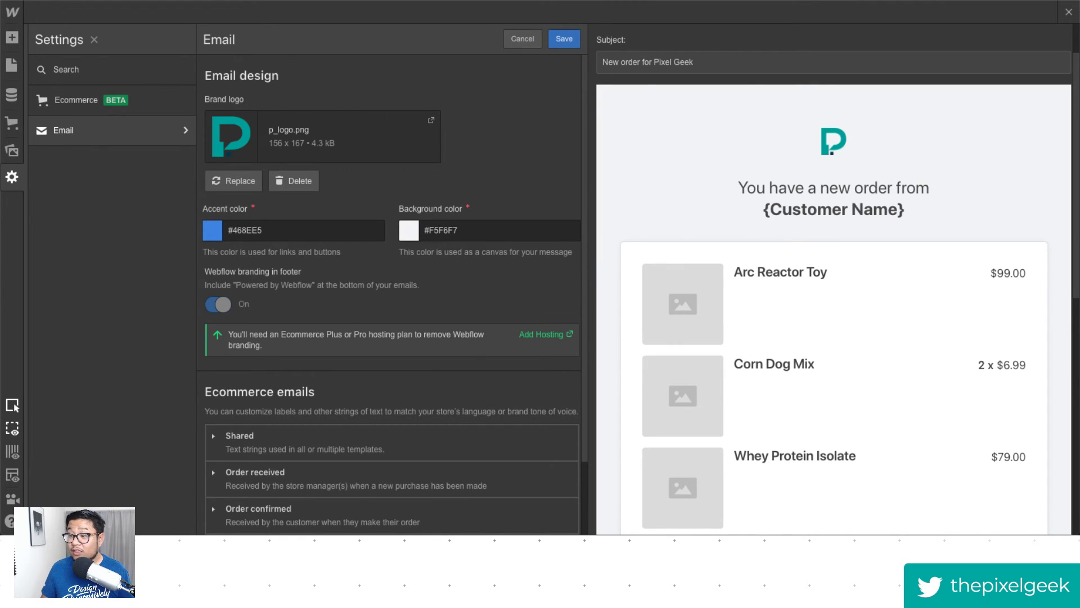
Try teal shades, including #67bdc0 and #259095, as the email background color.
{"action": "left_click", "coordinate": [411, 232]}
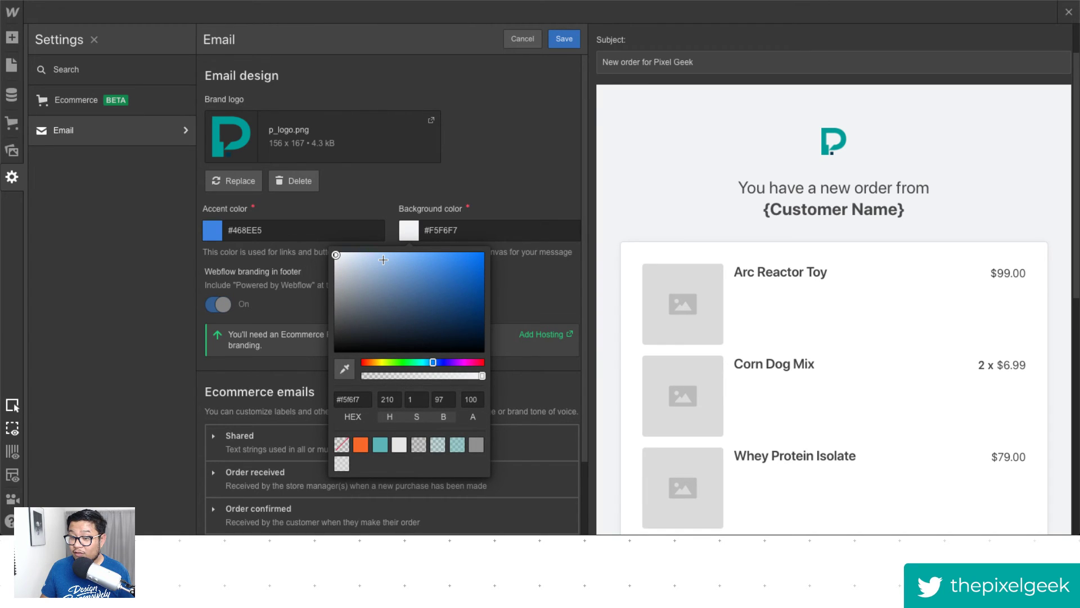
{"action": "mouse_move", "coordinate": [383, 259]}
{"action": "left_mouse_down"}
{"action": "mouse_move", "coordinate": [402, 258]}
{"action": "mouse_move", "coordinate": [332, 255]}
{"action": "mouse_move", "coordinate": [493, 261]}
{"action": "mouse_move", "coordinate": [420, 297]}
{"action": "mouse_move", "coordinate": [358, 309]}
{"action": "mouse_move", "coordinate": [333, 254]}
{"action": "mouse_move", "coordinate": [484, 252]}
{"action": "mouse_move", "coordinate": [480, 313]}
{"action": "mouse_move", "coordinate": [409, 320]}
{"action": "left_mouse_up"}
{"action": "left_click", "coordinate": [360, 256]}
{"action": "left_click", "coordinate": [384, 446]}
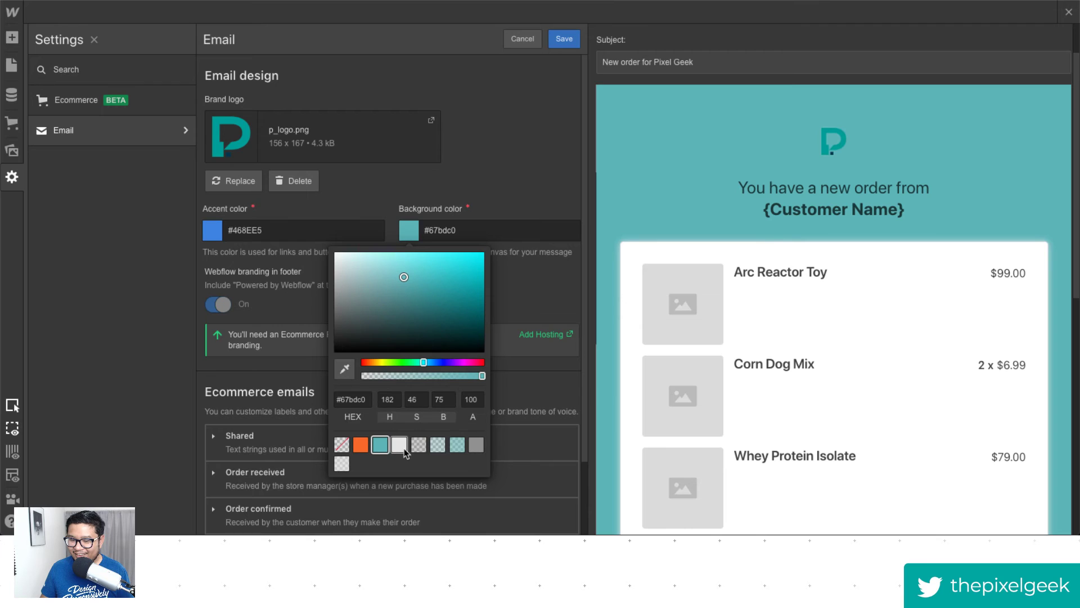
{"action": "left_click_drag", "start_coordinate": [399, 279], "coordinate": [446, 294]}
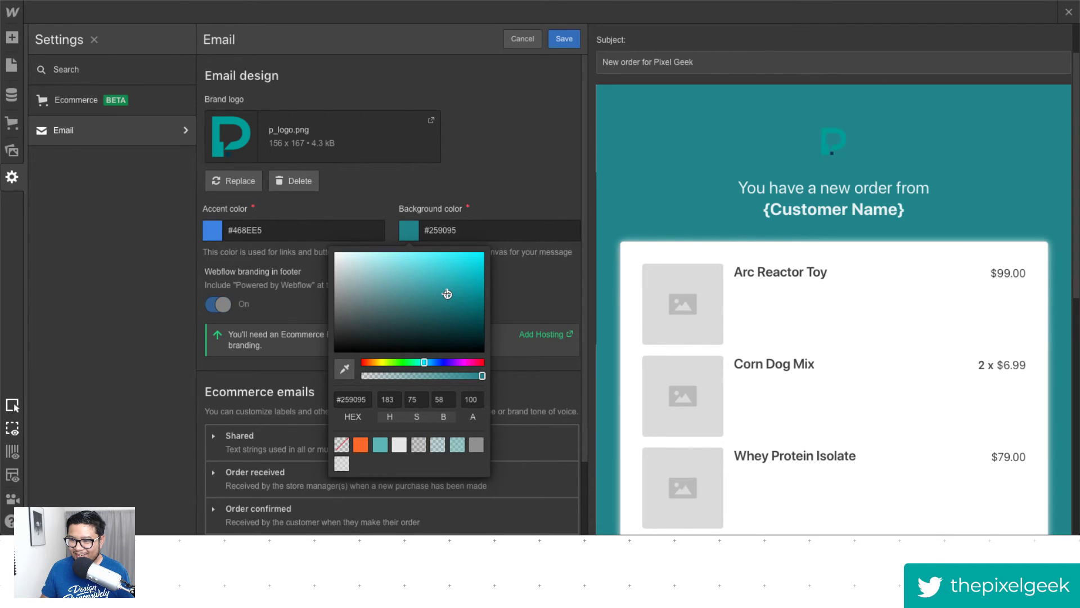
{"action": "left_click", "coordinate": [380, 447]}
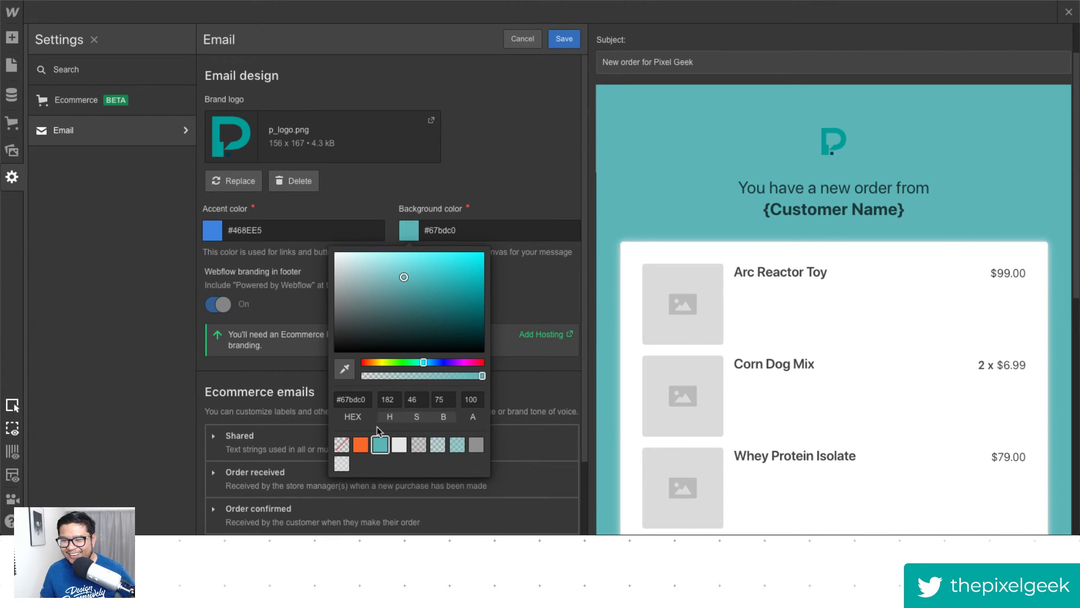
Compare the grey and translucent teal swatches for the email background and set it to White Smoke, #e9e9e9.
{"action": "left_click", "coordinate": [400, 446]}
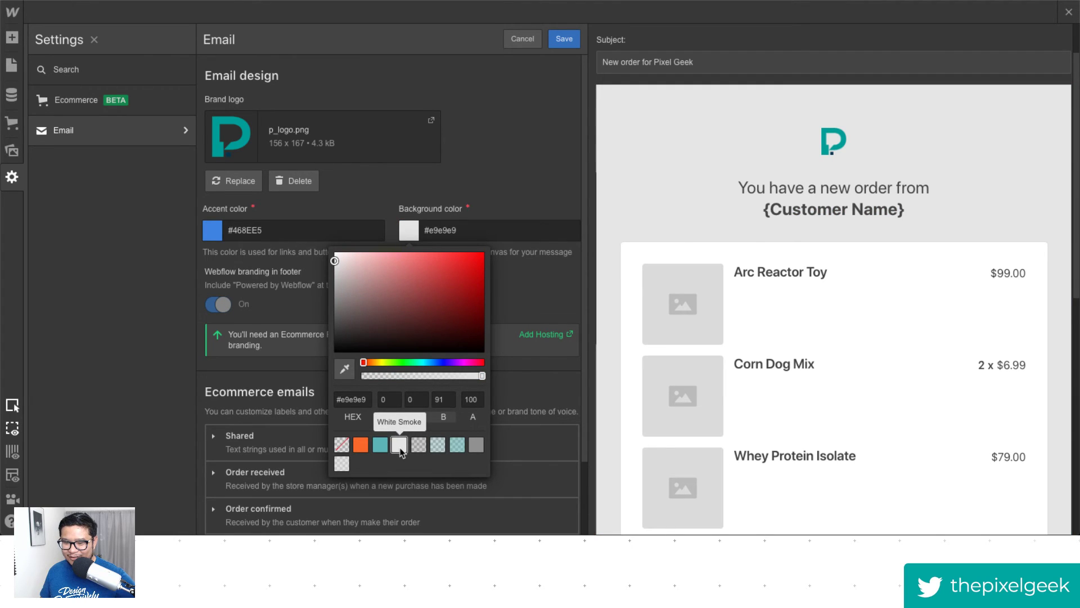
{"action": "left_click", "coordinate": [476, 445]}
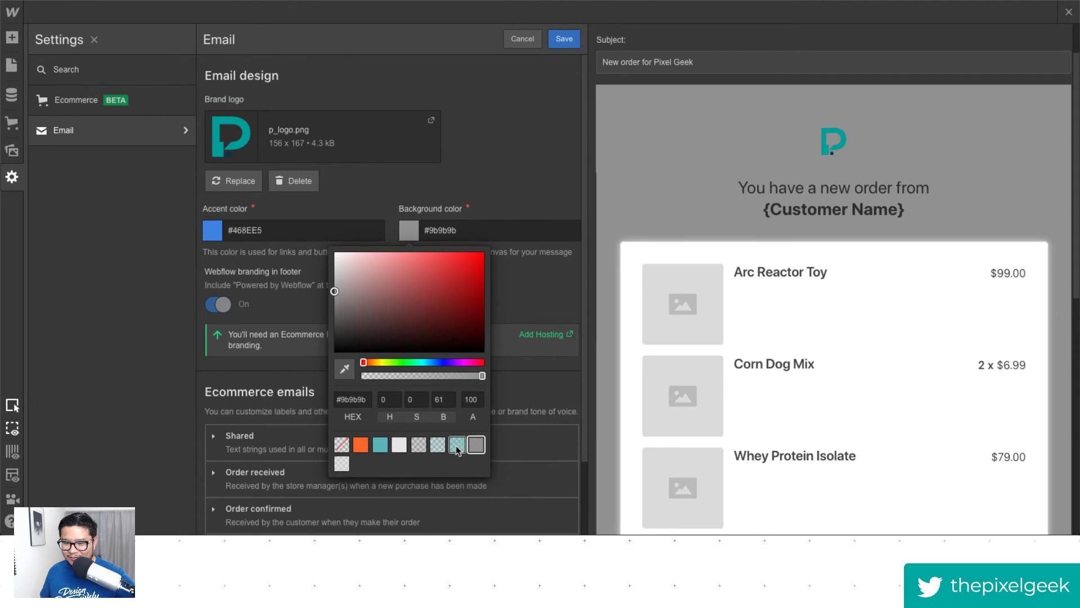
{"action": "left_click", "coordinate": [457, 447]}
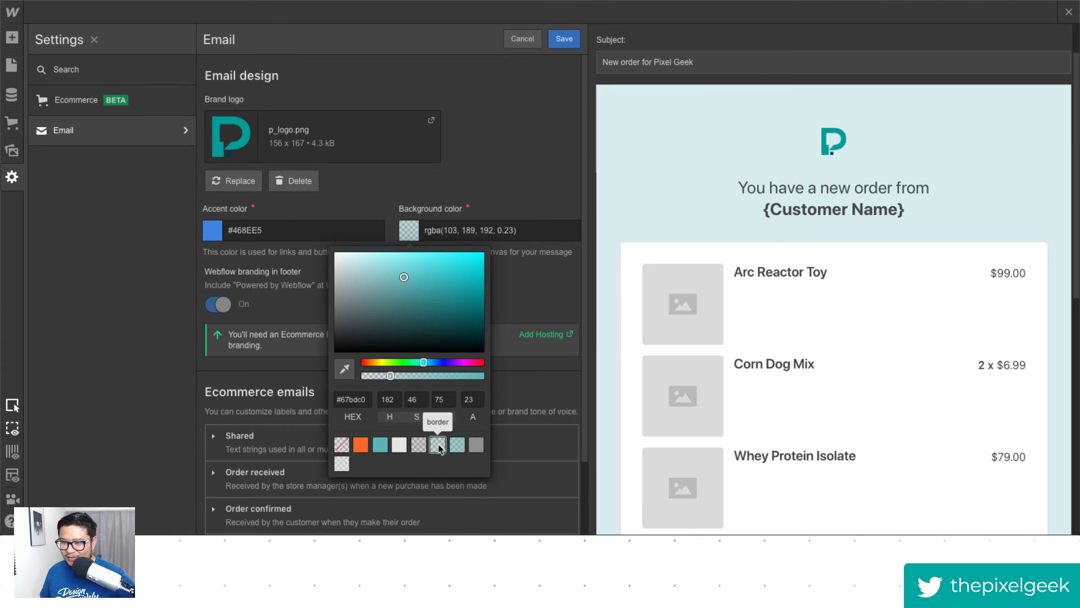
{"action": "left_click", "coordinate": [420, 445]}
{"action": "left_click", "coordinate": [402, 445]}
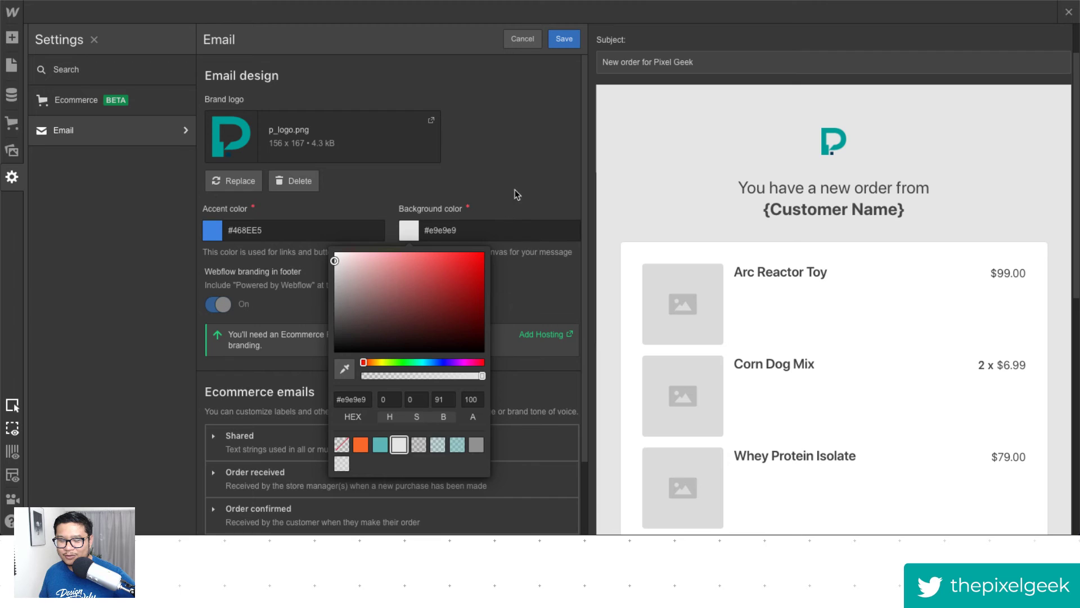
{"action": "left_click", "coordinate": [495, 194]}
Try the teal swatches on the email accent color and set it to orange, #fa752f.
{"action": "scroll", "coordinate": [786, 435], "scroll_direction": "down", "scroll_amount": 10}
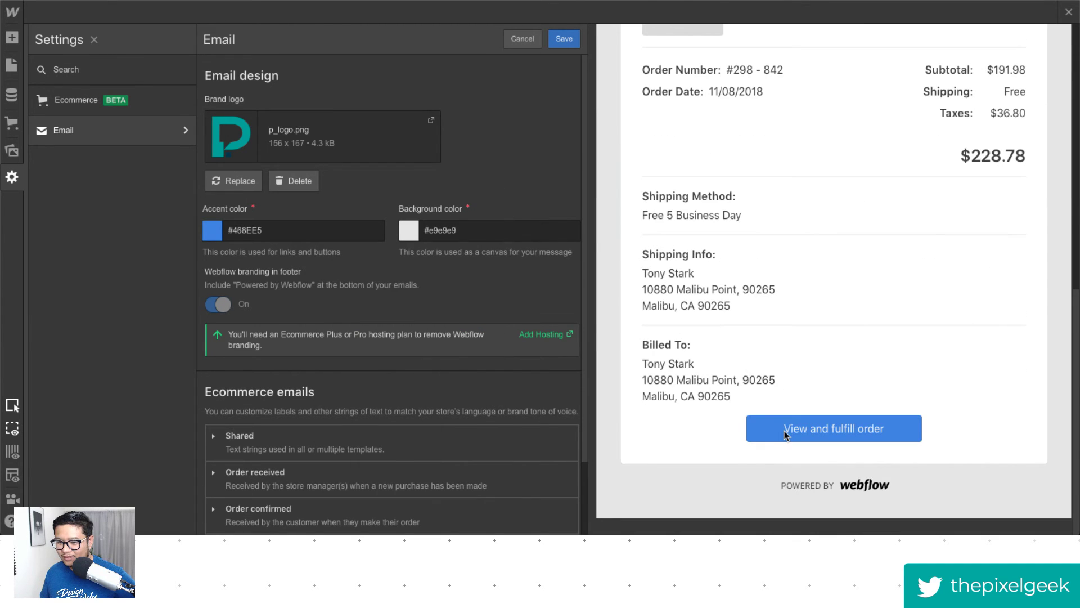
{"action": "left_click", "coordinate": [217, 232]}
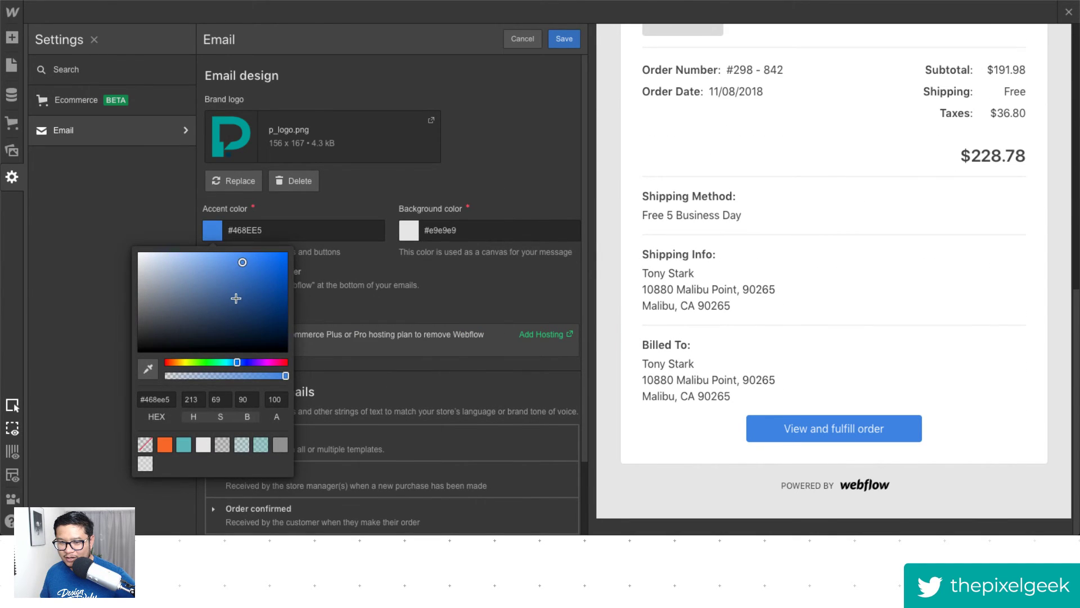
{"action": "mouse_move", "coordinate": [237, 296]}
{"action": "left_mouse_down"}
{"action": "mouse_move", "coordinate": [231, 312]}
{"action": "mouse_move", "coordinate": [206, 290]}
{"action": "mouse_move", "coordinate": [253, 304]}
{"action": "mouse_move", "coordinate": [205, 278]}
{"action": "mouse_move", "coordinate": [189, 295]}
{"action": "mouse_move", "coordinate": [169, 265]}
{"action": "mouse_move", "coordinate": [234, 282]}
{"action": "mouse_move", "coordinate": [248, 259]}
{"action": "mouse_move", "coordinate": [267, 296]}
{"action": "mouse_move", "coordinate": [289, 256]}
{"action": "mouse_move", "coordinate": [234, 294]}
{"action": "left_mouse_up"}
{"action": "left_click", "coordinate": [183, 446]}
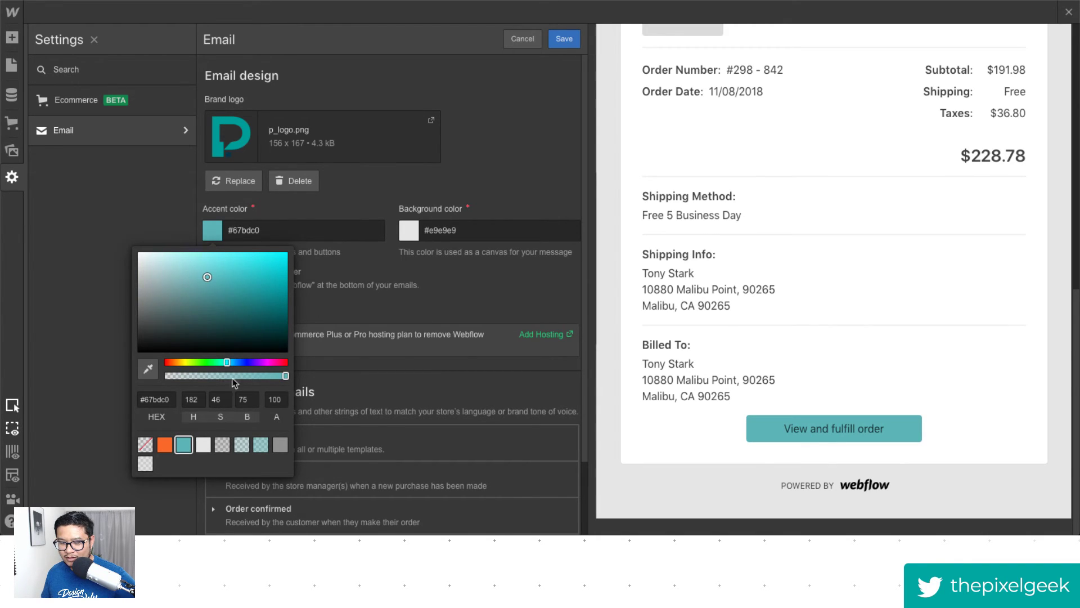
{"action": "left_click", "coordinate": [257, 446]}
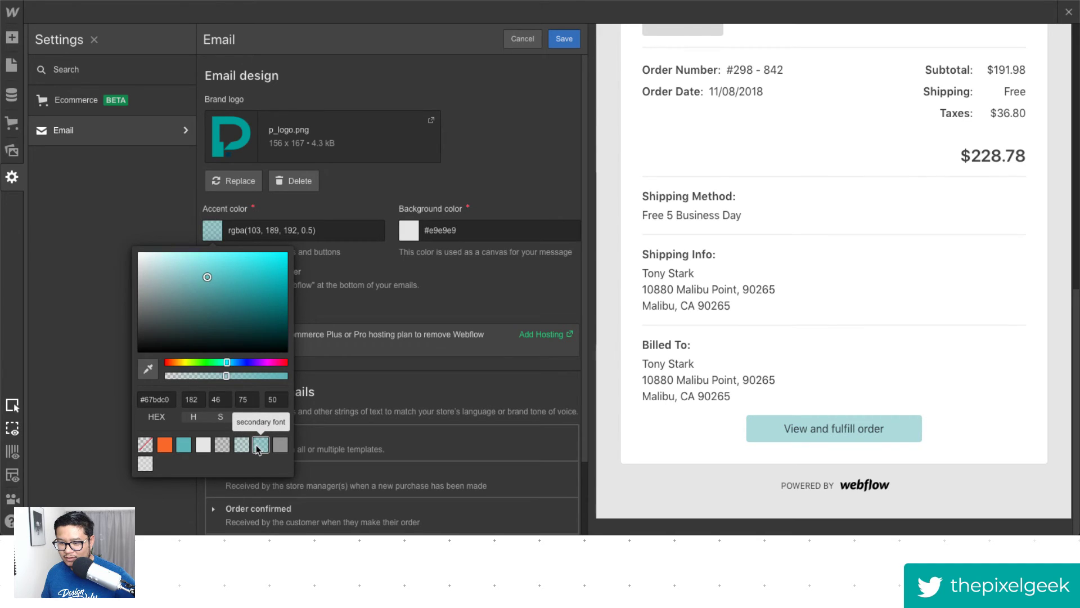
{"action": "left_click", "coordinate": [186, 448]}
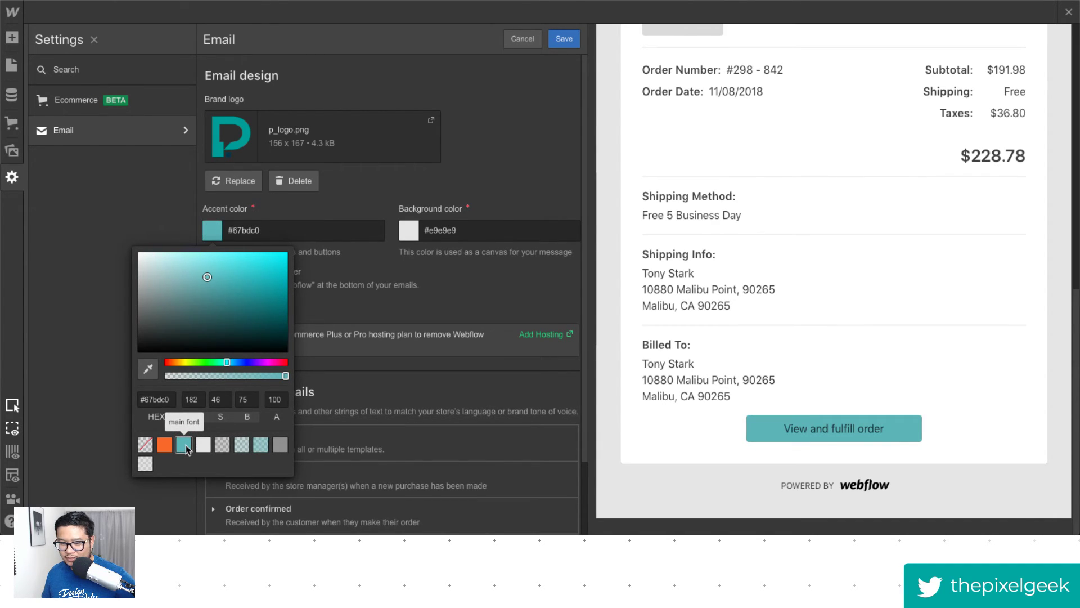
{"action": "left_click", "coordinate": [165, 445]}
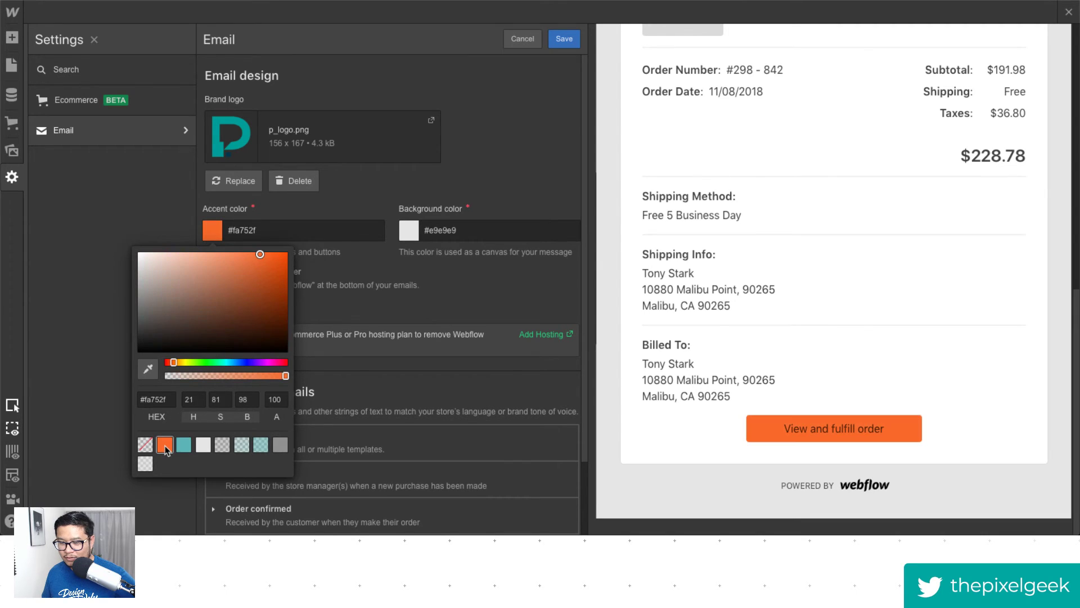
Try a more saturated orange, #ff5900, and a lighter orange as the email accent color.
{"action": "left_click", "coordinate": [404, 284]}
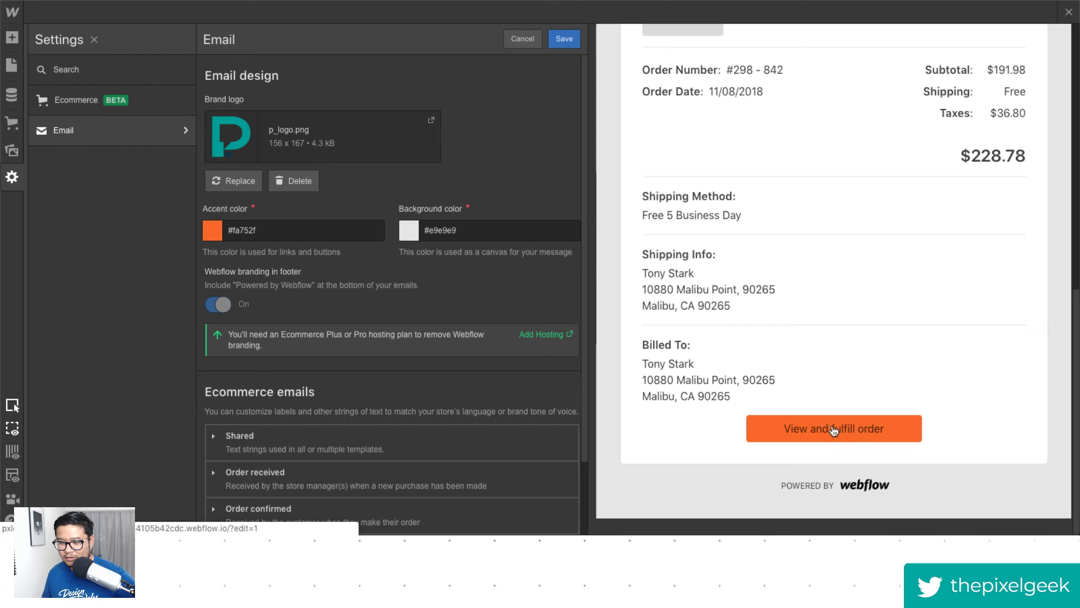
{"action": "left_click", "coordinate": [214, 236]}
{"action": "mouse_move", "coordinate": [255, 259]}
{"action": "left_mouse_down"}
{"action": "mouse_move", "coordinate": [286, 259]}
{"action": "mouse_move", "coordinate": [289, 248]}
{"action": "left_mouse_up"}
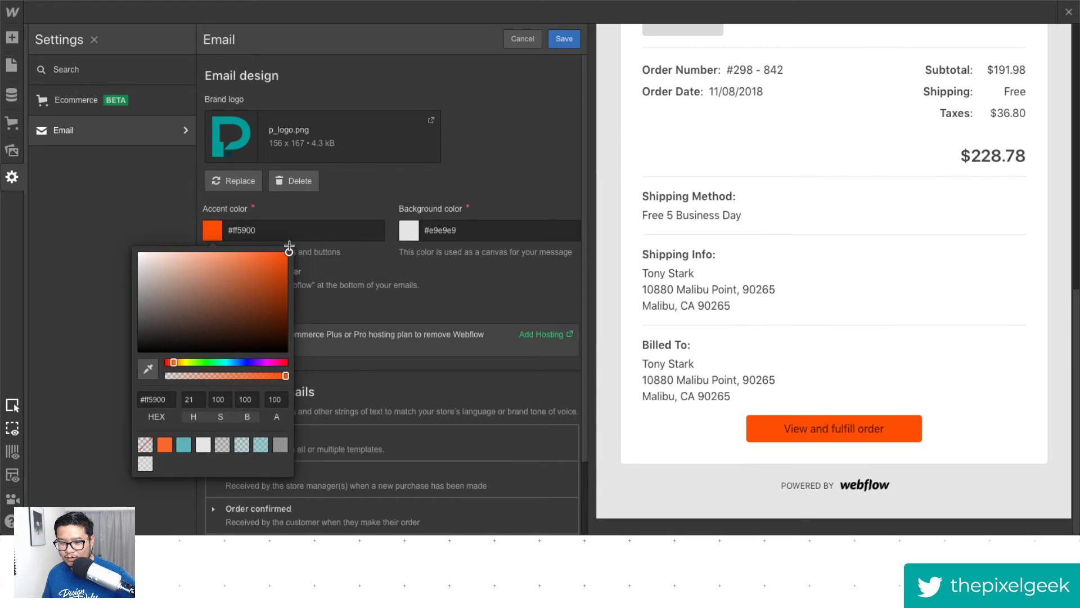
{"action": "left_click", "coordinate": [164, 446]}
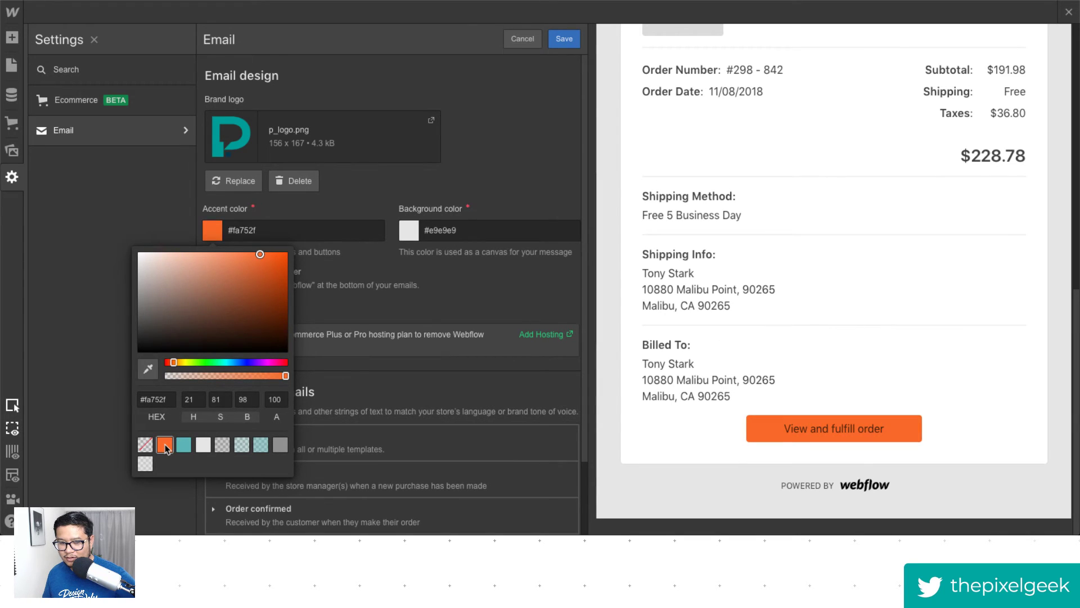
{"action": "mouse_move", "coordinate": [260, 253]}
{"action": "left_mouse_down"}
{"action": "mouse_move", "coordinate": [186, 251]}
{"action": "mouse_move", "coordinate": [213, 252]}
{"action": "mouse_move", "coordinate": [201, 252]}
{"action": "left_mouse_up"}
Set the email accent color to a deep teal, #009194, starting from the main font teal swatch.
{"action": "left_click", "coordinate": [183, 445]}
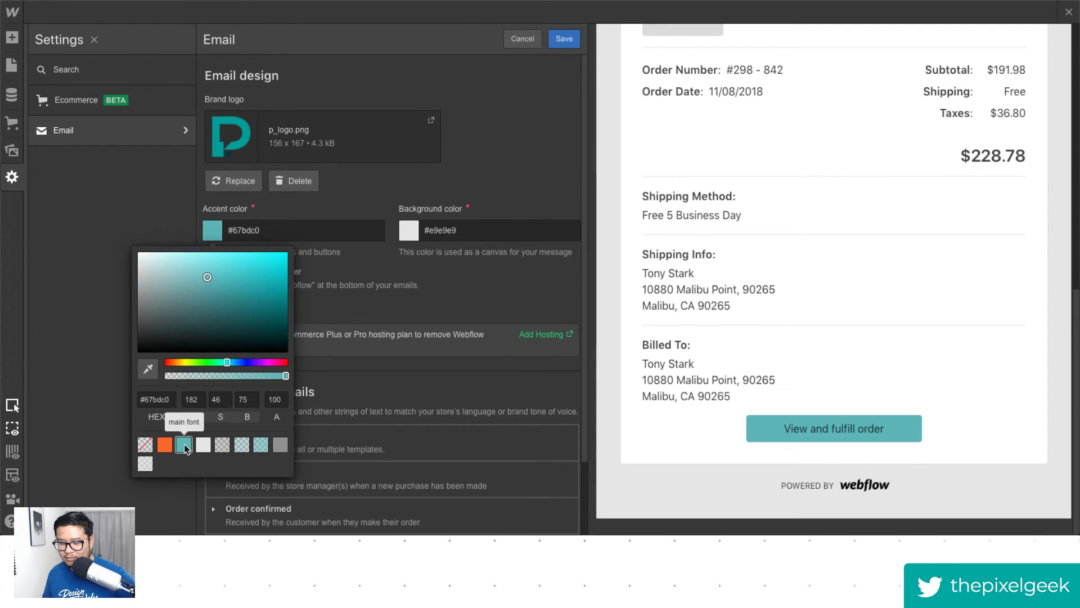
{"action": "mouse_move", "coordinate": [207, 277]}
{"action": "left_mouse_down"}
{"action": "mouse_move", "coordinate": [292, 291]}
{"action": "mouse_move", "coordinate": [292, 261]}
{"action": "mouse_move", "coordinate": [297, 311]}
{"action": "mouse_move", "coordinate": [306, 295]}
{"action": "left_mouse_up"}
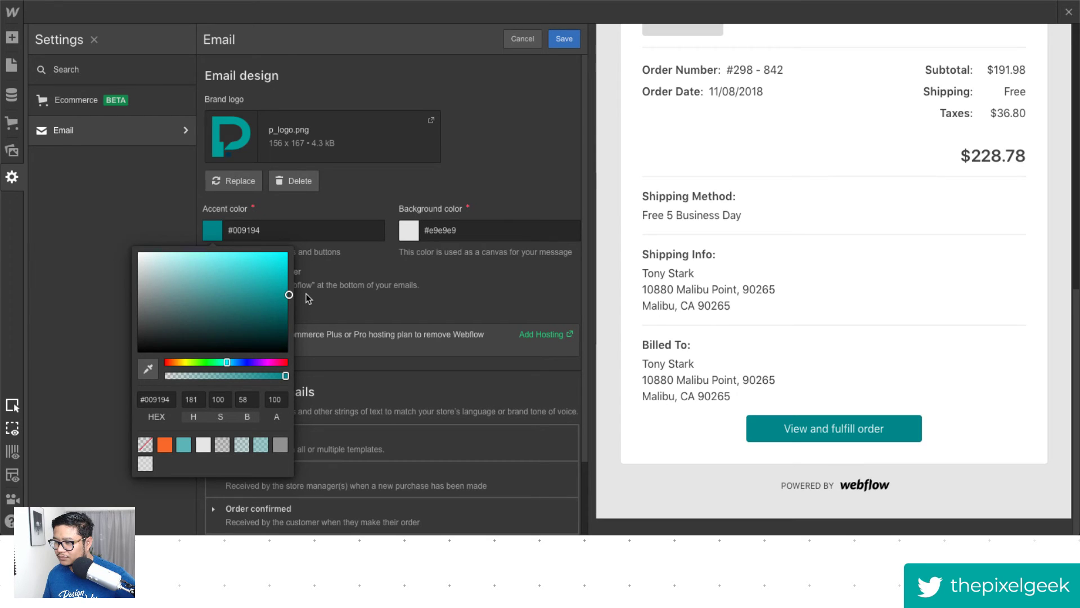
{"action": "left_click", "coordinate": [435, 291]}
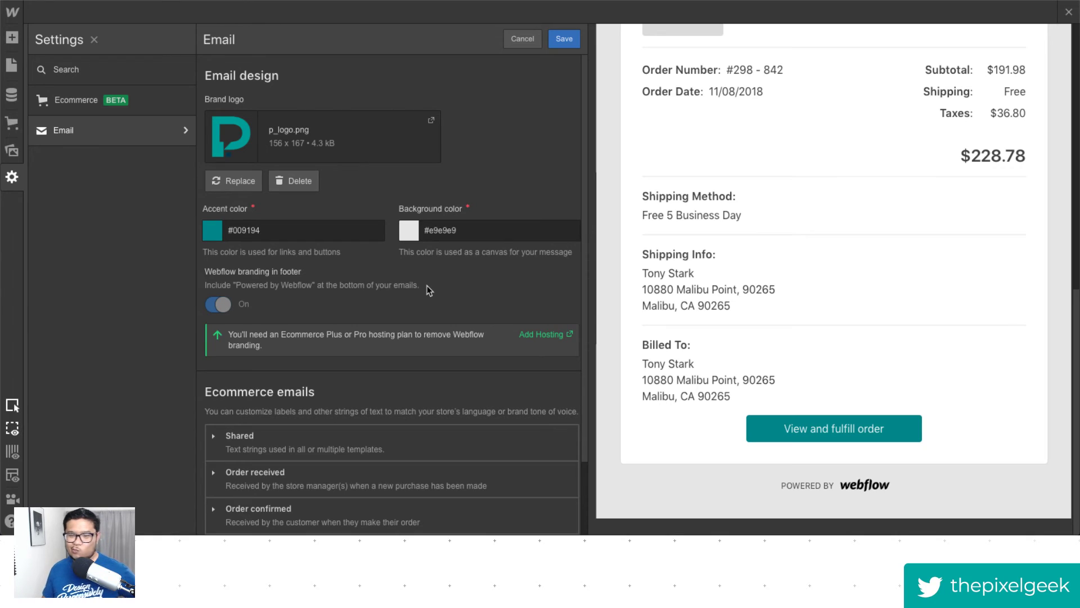
Examine the Shared text strings of the ecommerce emails and compare them with the labels in the order preview.
{"action": "scroll", "coordinate": [409, 230], "scroll_direction": "down", "scroll_amount": 1}
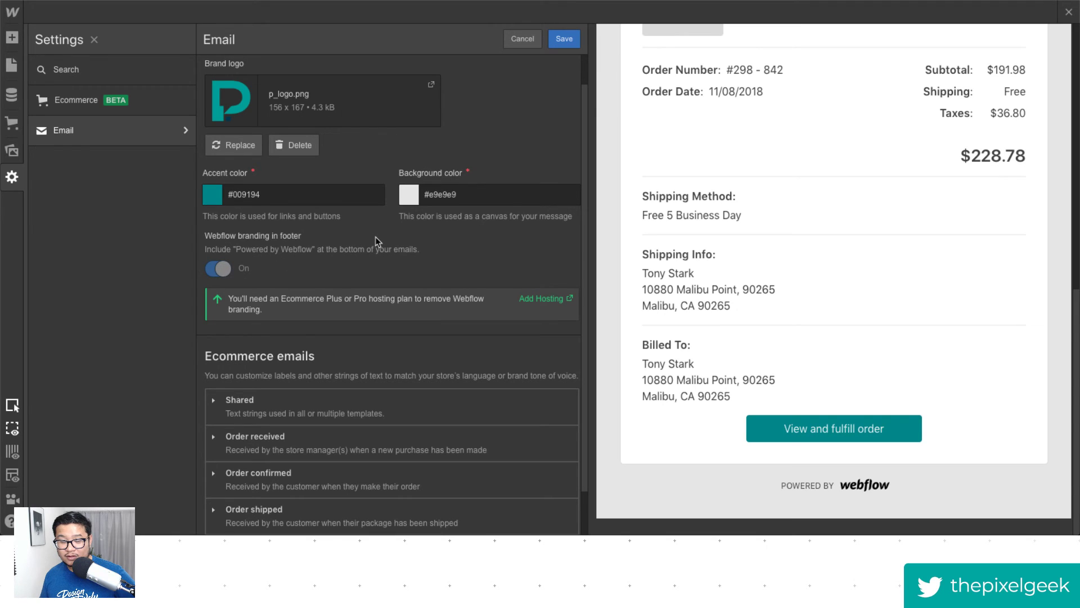
{"action": "scroll", "coordinate": [376, 237], "scroll_direction": "down", "scroll_amount": 2}
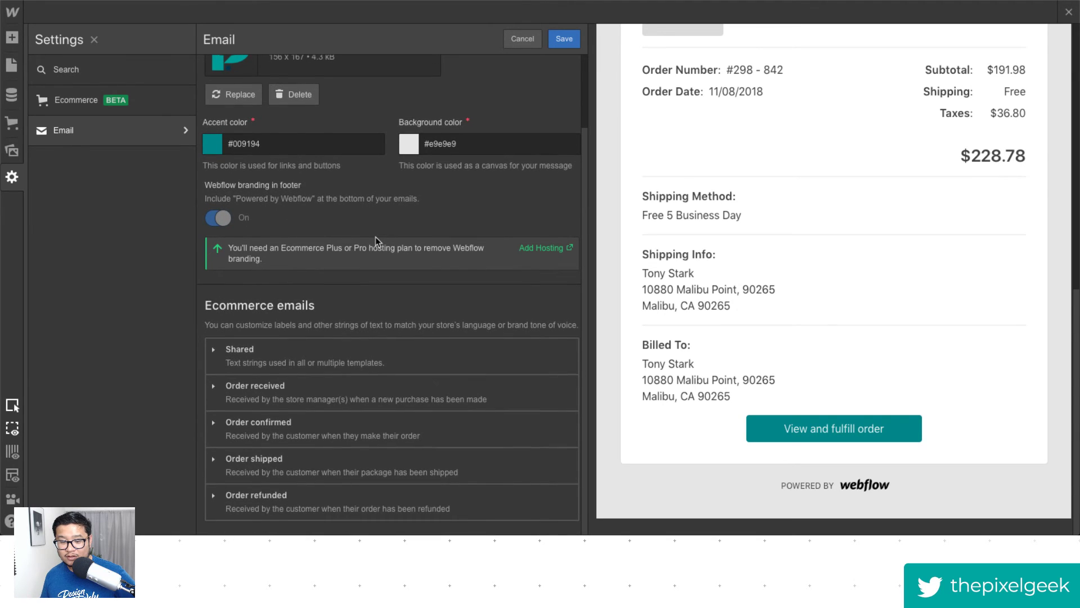
{"action": "left_click", "coordinate": [272, 349]}
{"action": "scroll", "coordinate": [410, 313], "scroll_direction": "down", "scroll_amount": 4}
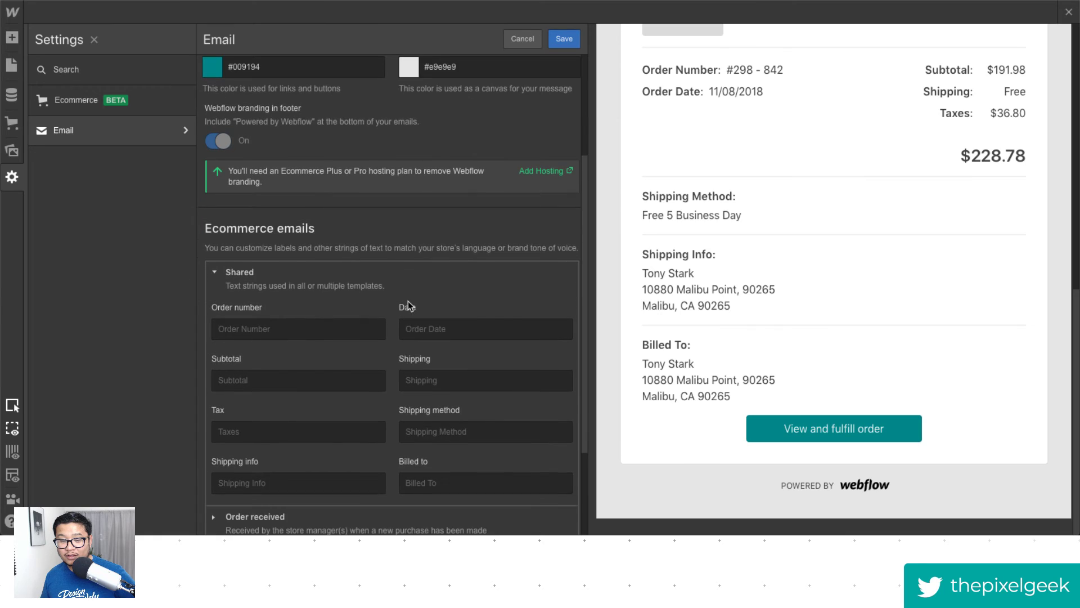
{"action": "scroll", "coordinate": [408, 299], "scroll_direction": "down", "scroll_amount": 2}
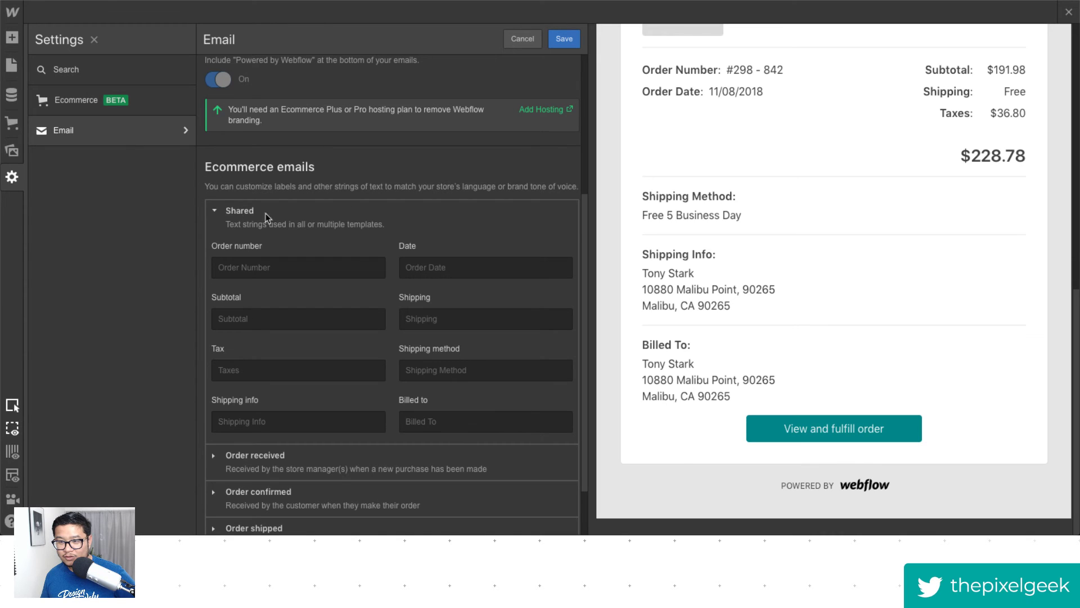
{"action": "scroll", "coordinate": [791, 286], "scroll_direction": "up", "scroll_amount": 8}
{"action": "scroll", "coordinate": [790, 286], "scroll_direction": "down", "scroll_amount": 1}
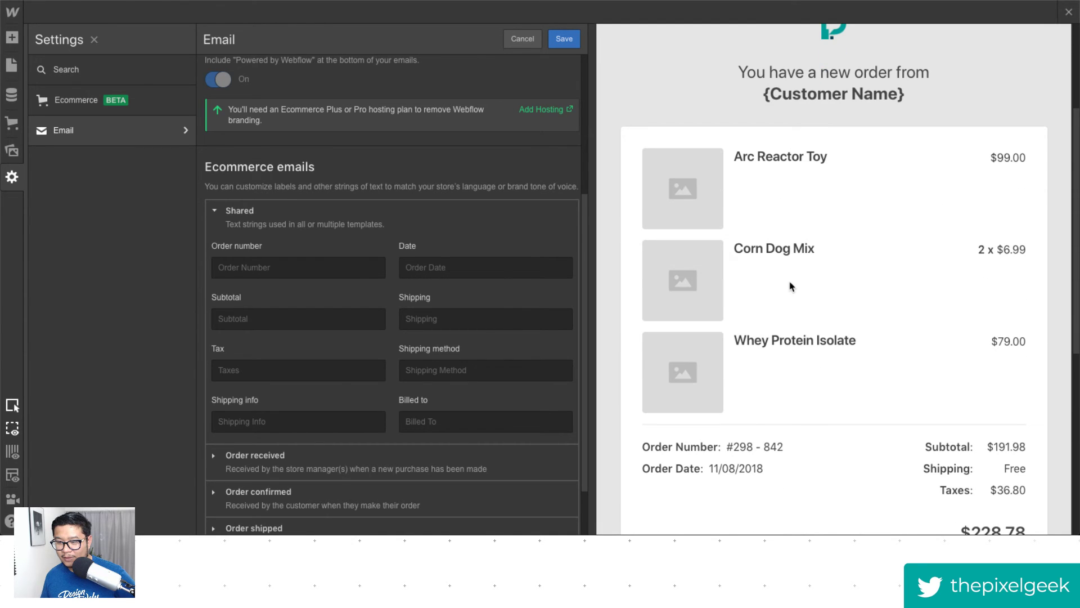
{"action": "scroll", "coordinate": [362, 378], "scroll_direction": "down", "scroll_amount": 1}
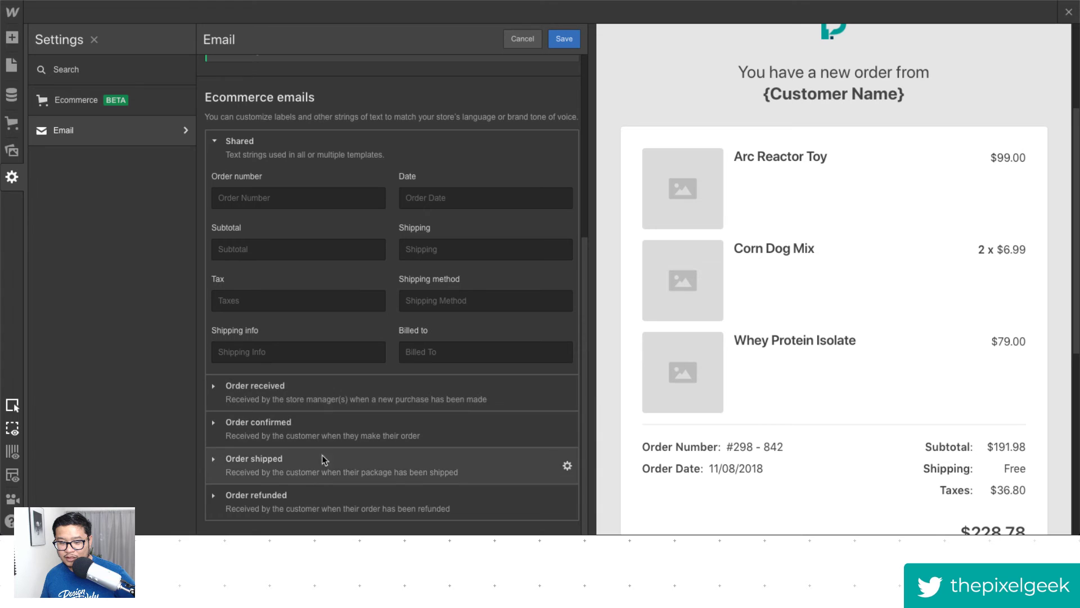
Write "Hi there! Thanks for your patronage |" as the subject of the Order received email.
{"action": "left_click", "coordinate": [257, 391]}
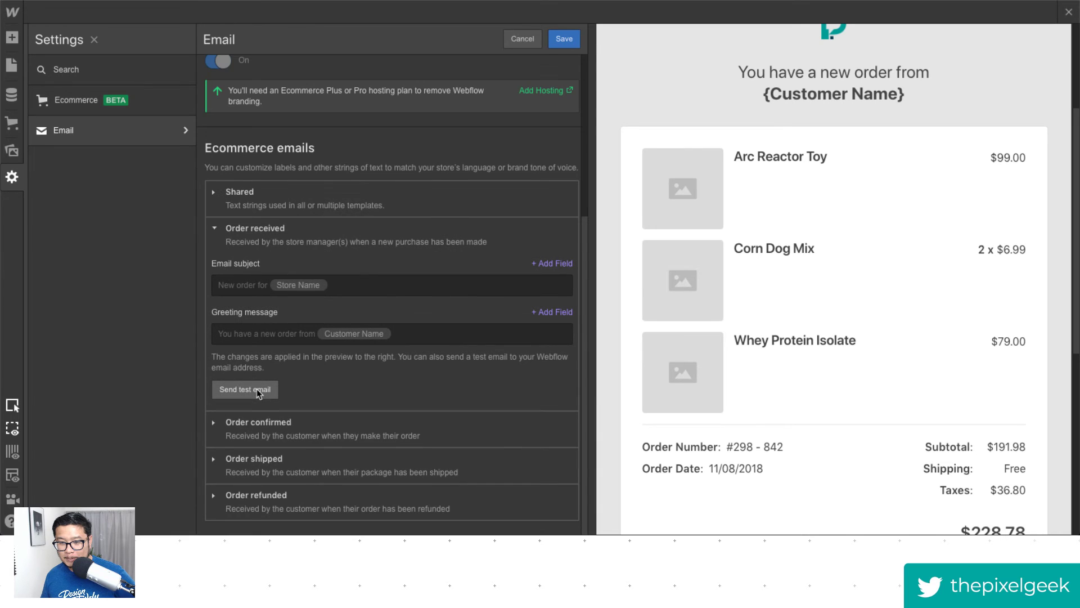
{"action": "left_click", "coordinate": [299, 285]}
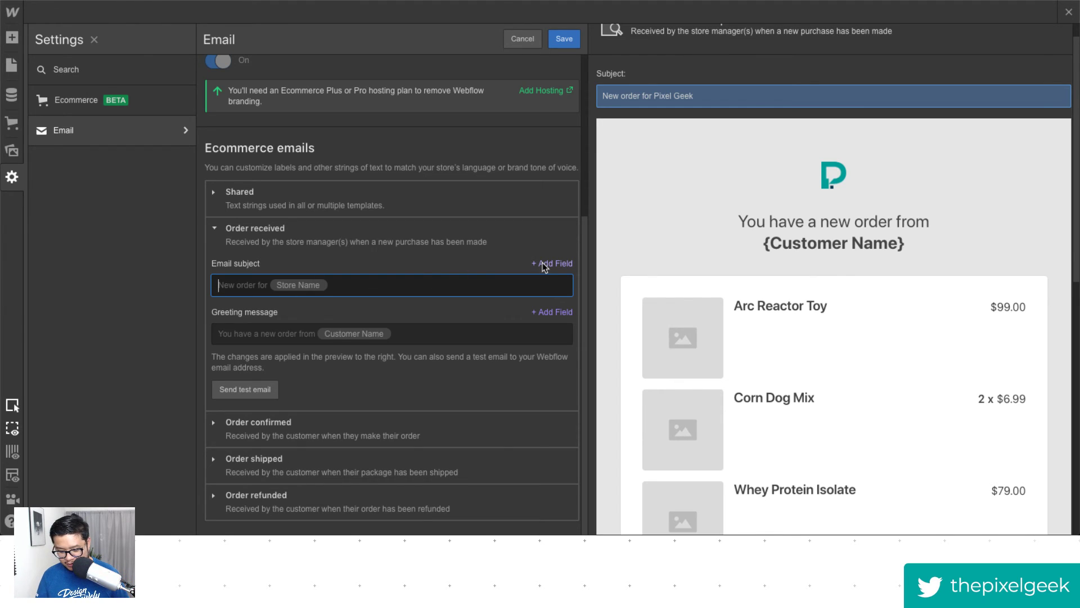
{"action": "type", "text": "Hi there"}
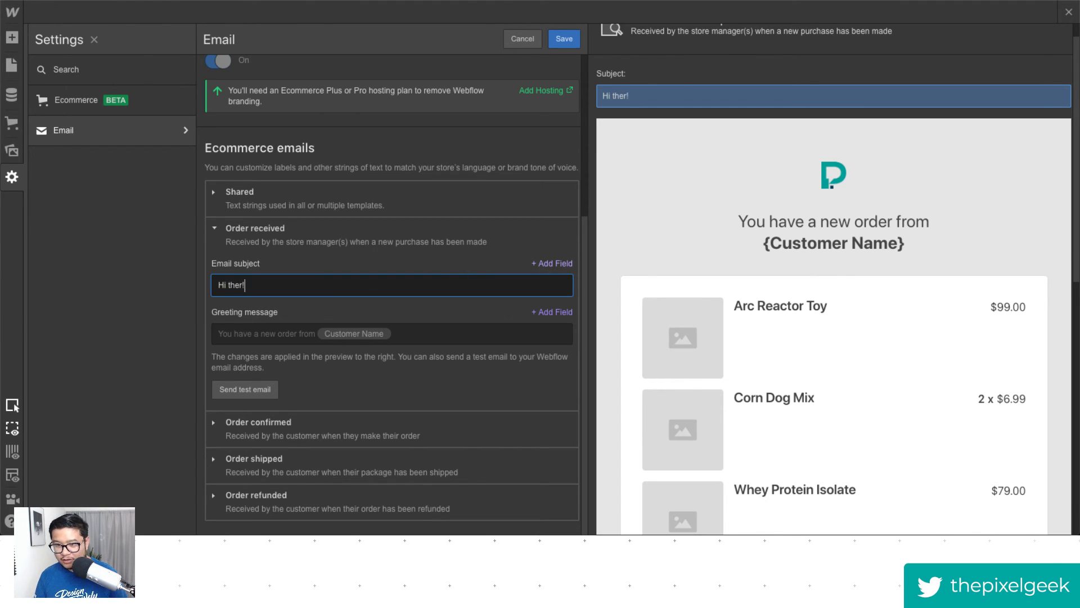
{"action": "type", "text": "! Thanks"}
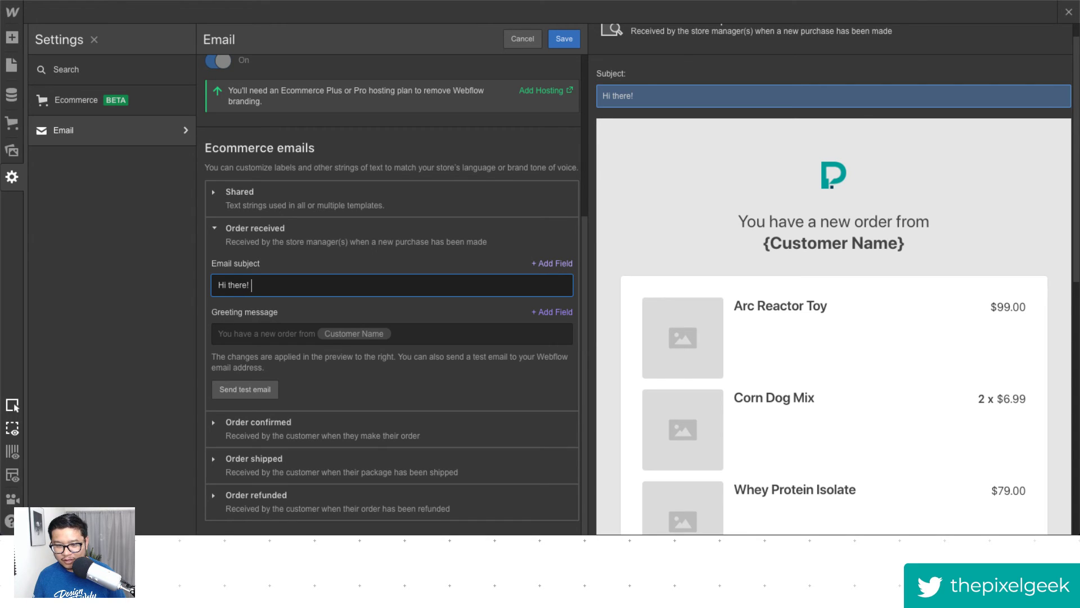
{"action": "type", "text": " for "}
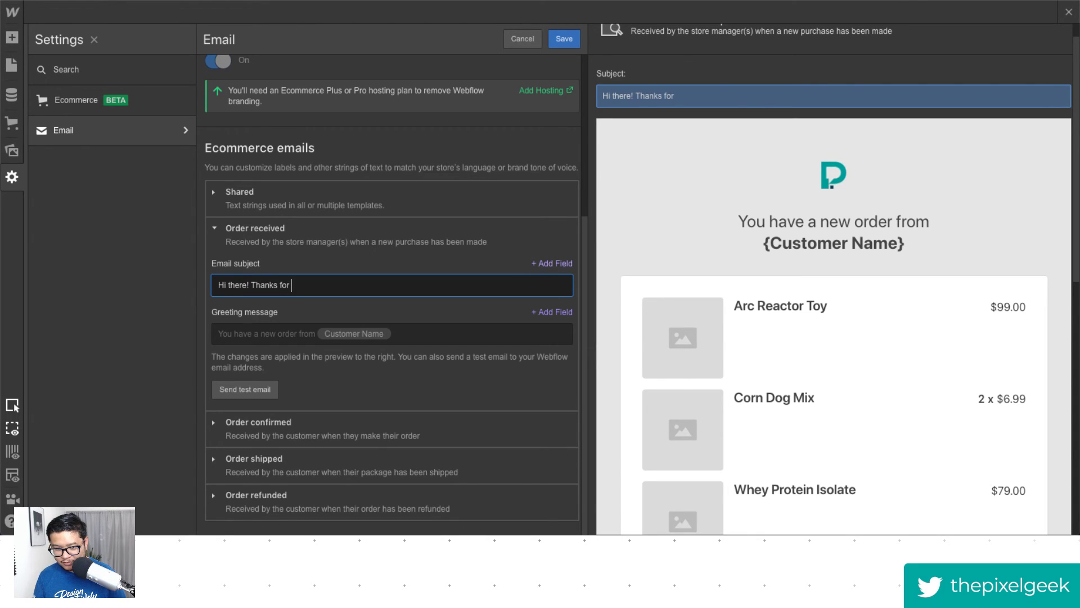
{"action": "type", "text": "your pat"}
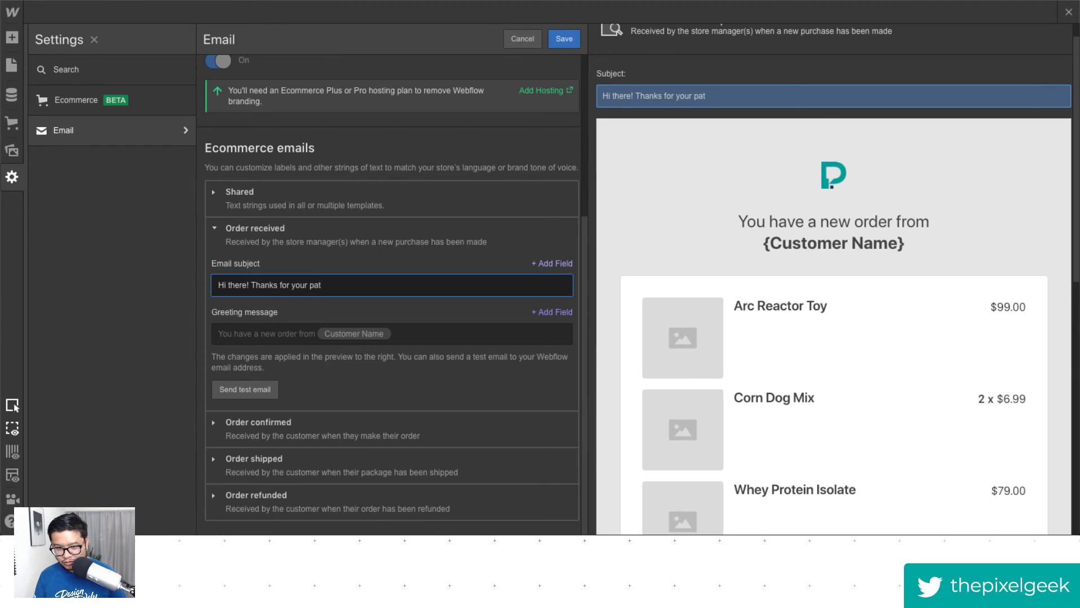
{"action": "type", "text": "ronage"}
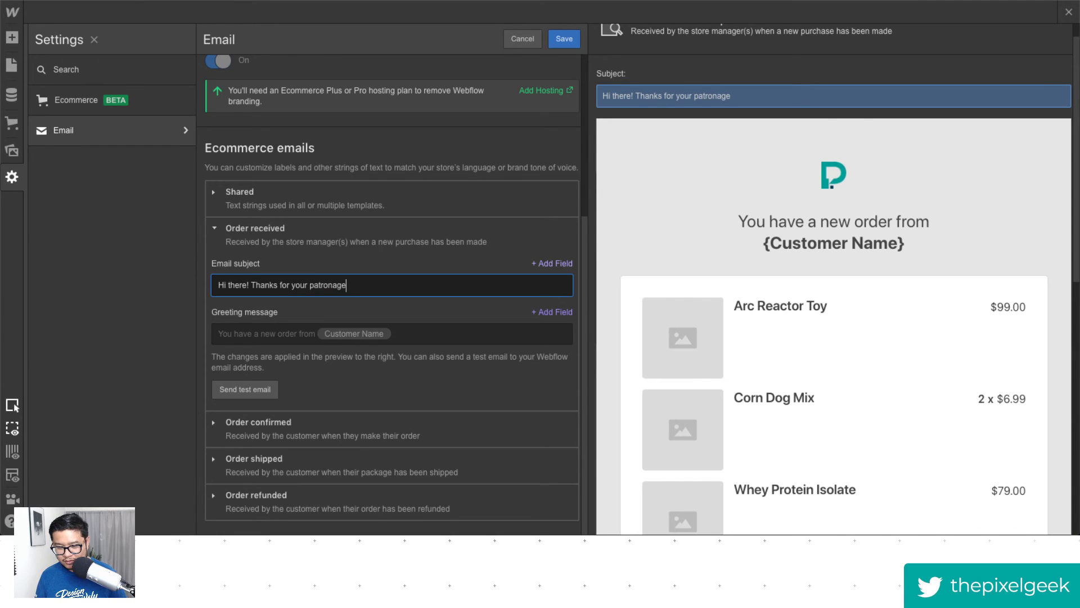
{"action": "type", "text": " |"}
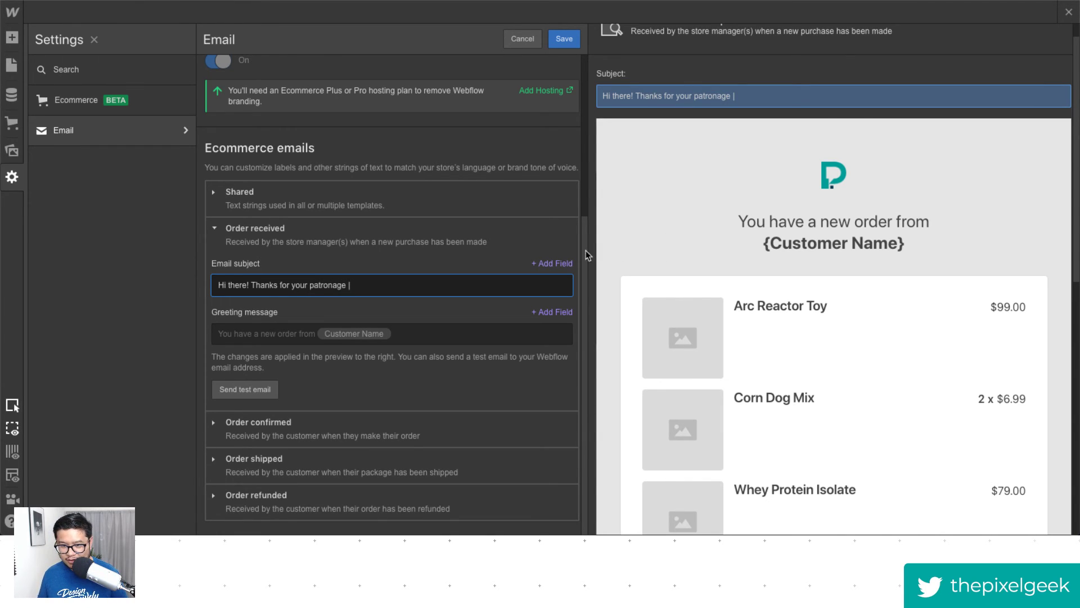
Replace "there" in the Order received email subject with the Customer Name field.
{"action": "left_click", "coordinate": [553, 263]}
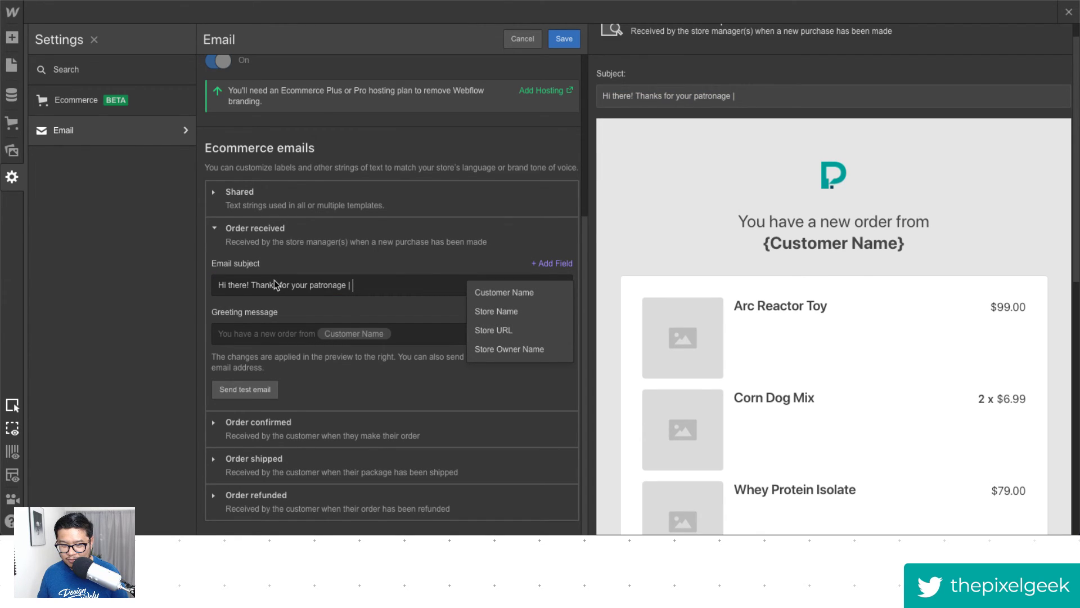
{"action": "left_click", "coordinate": [237, 282]}
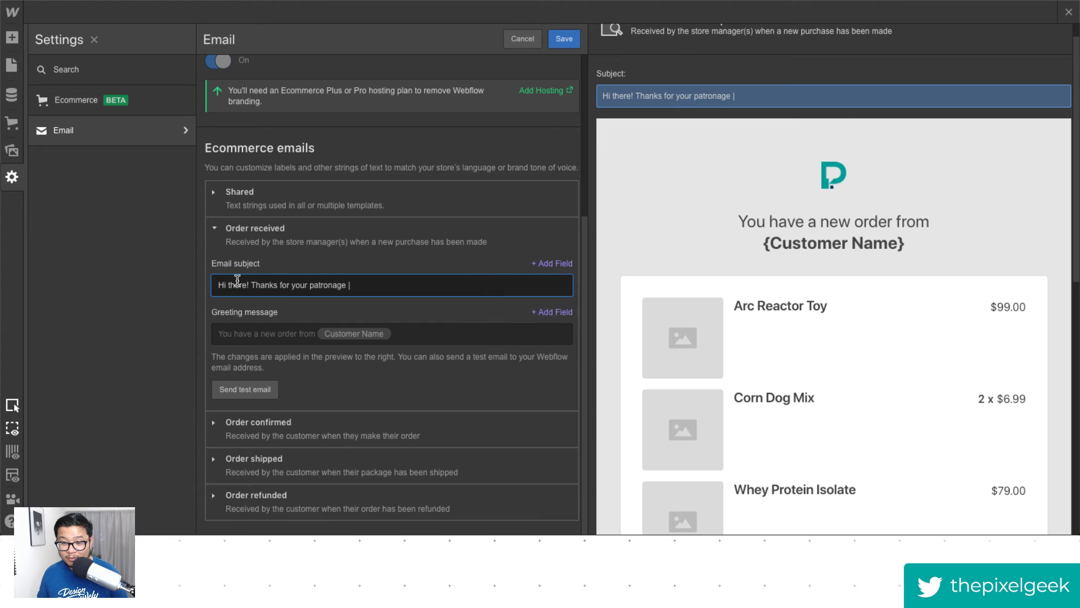
{"action": "double_click", "coordinate": [238, 284]}
{"action": "key", "text": "BackSpace"}
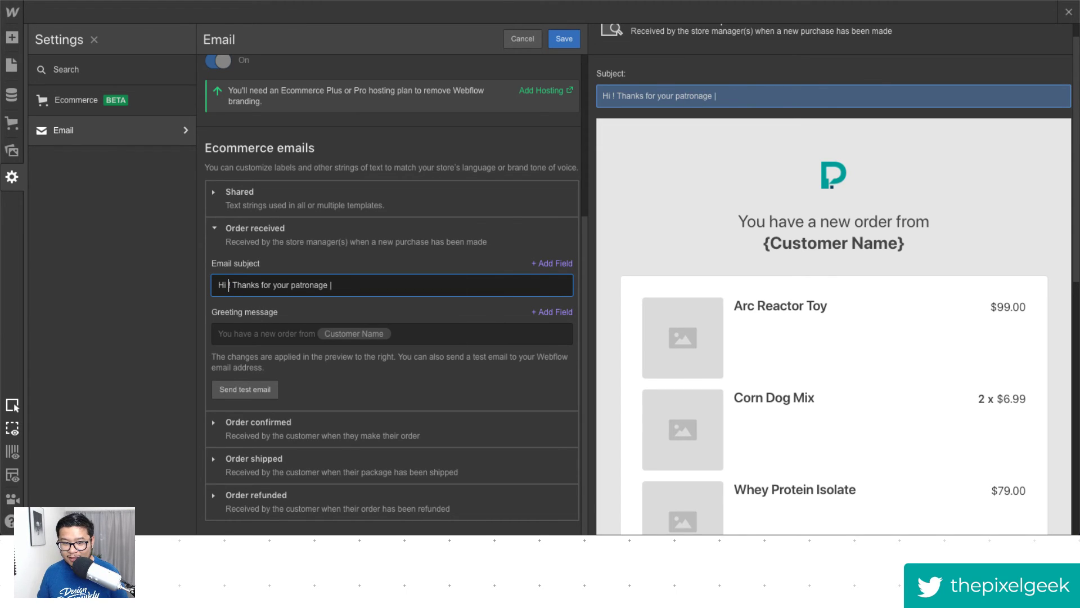
{"action": "left_click", "coordinate": [540, 264]}
{"action": "left_click", "coordinate": [516, 292]}
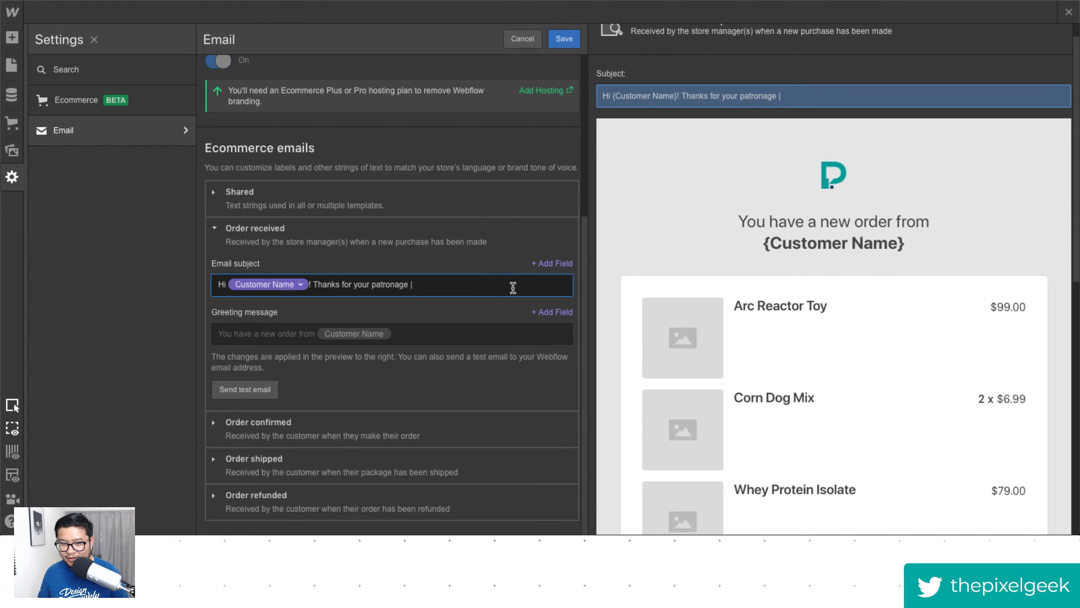
Try ending the email subject with the Store Name field after the vertical bar, and remove it again.
{"action": "left_click", "coordinate": [420, 284]}
{"action": "left_click", "coordinate": [552, 263]}
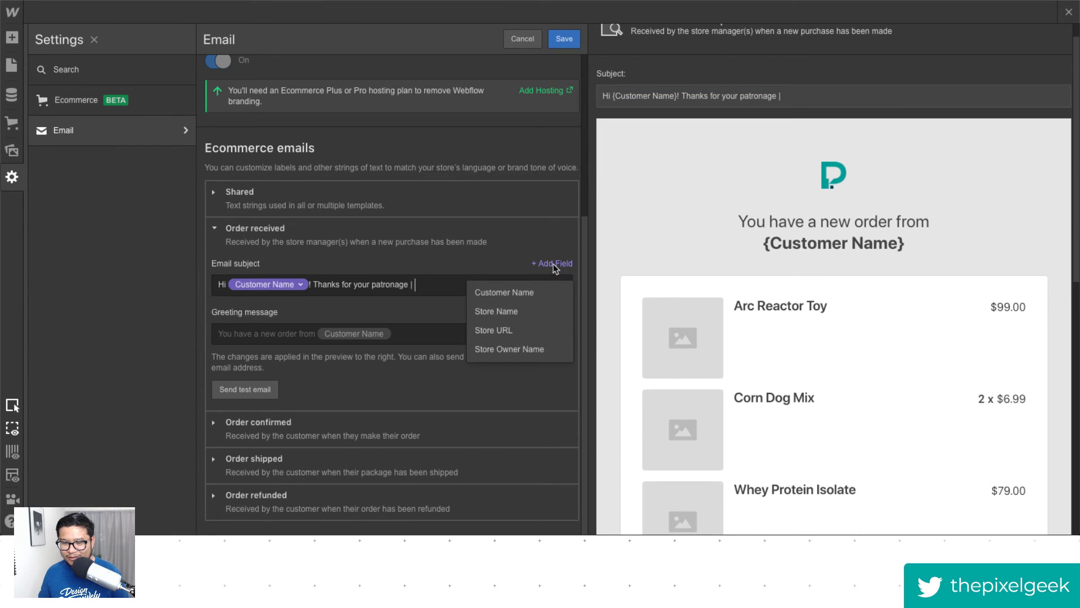
{"action": "left_click", "coordinate": [522, 310]}
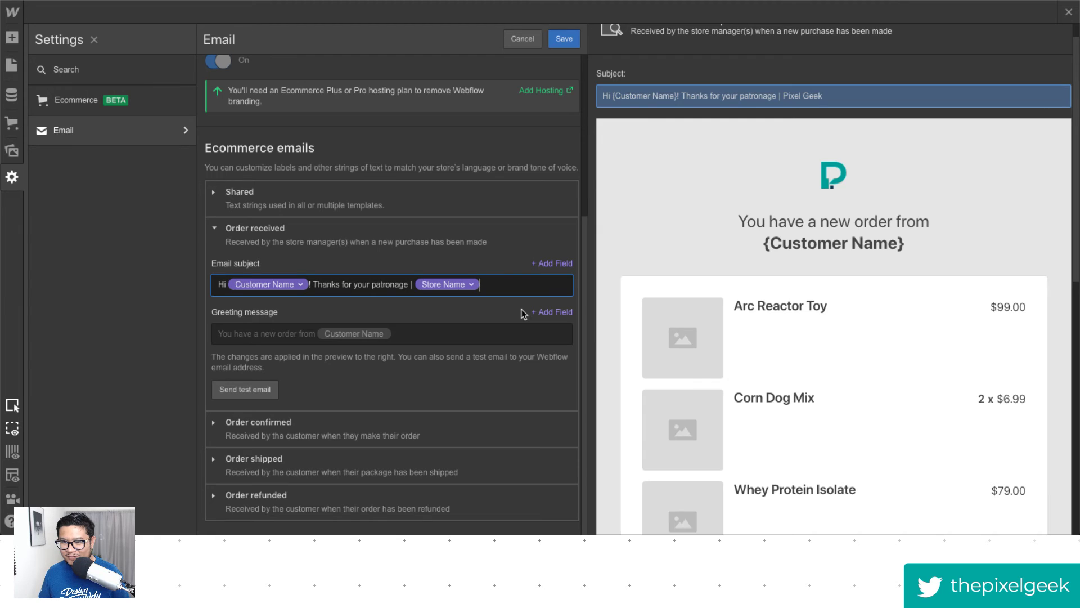
{"action": "key", "text": "BackSpace"}
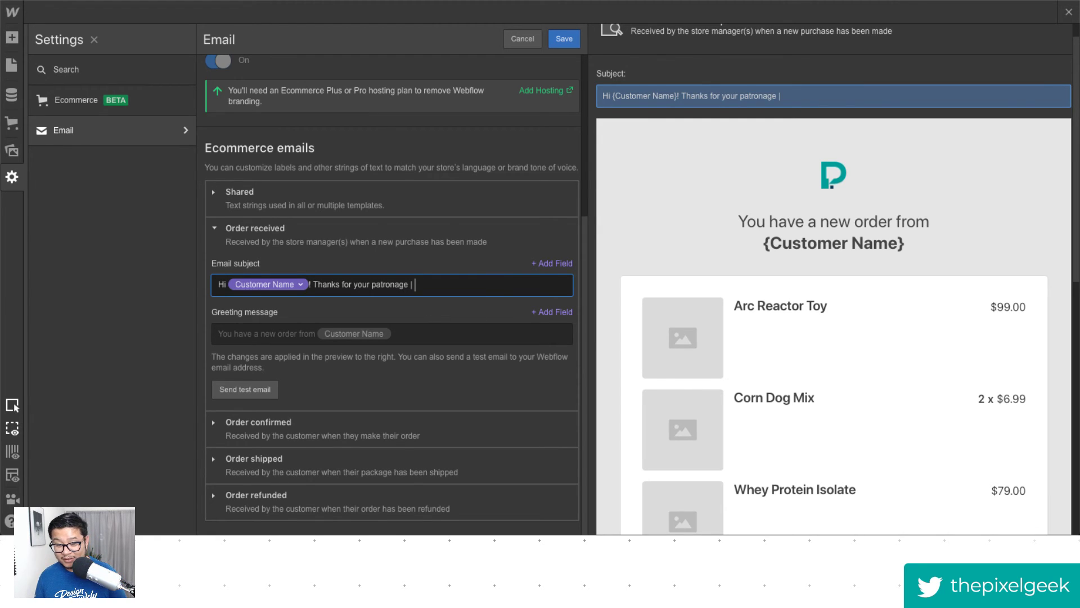
Replace "patronage |" in the email subject with "purchase" followed by a red heart emoji.
{"action": "key", "text": "Left"}
{"action": "key", "text": "Left"}
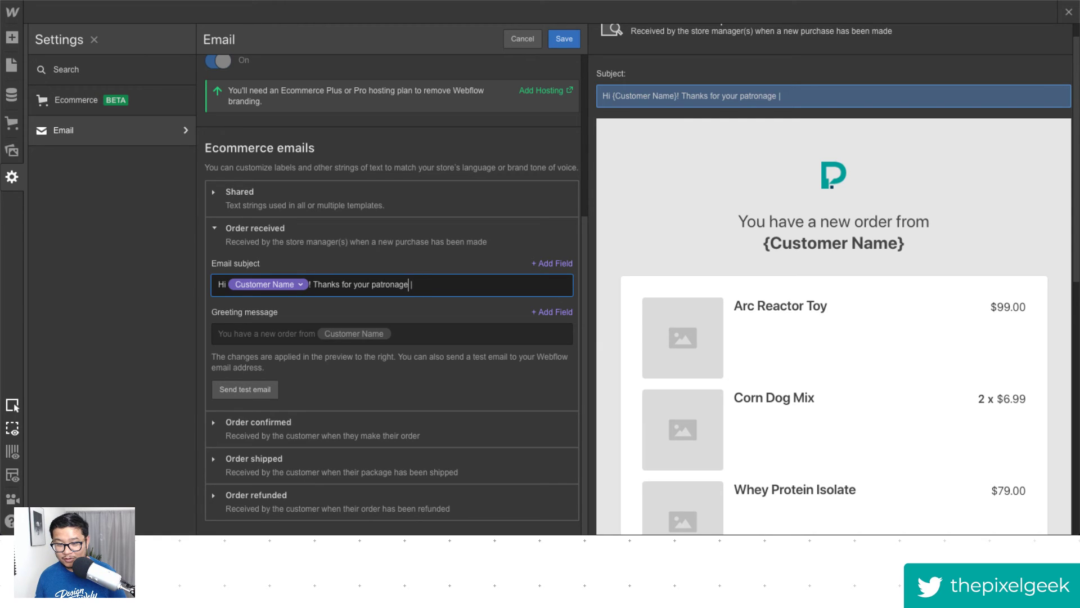
{"action": "key", "text": "ctrl+shift+Left"}
{"action": "type", "text": "purchase"}
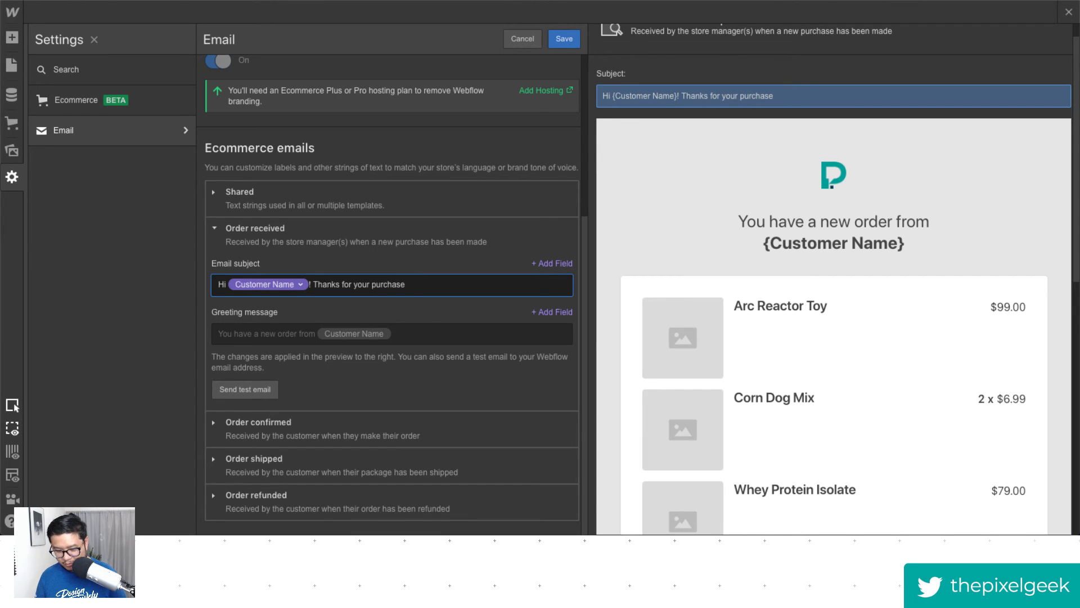
{"action": "type", "text": " <3"}
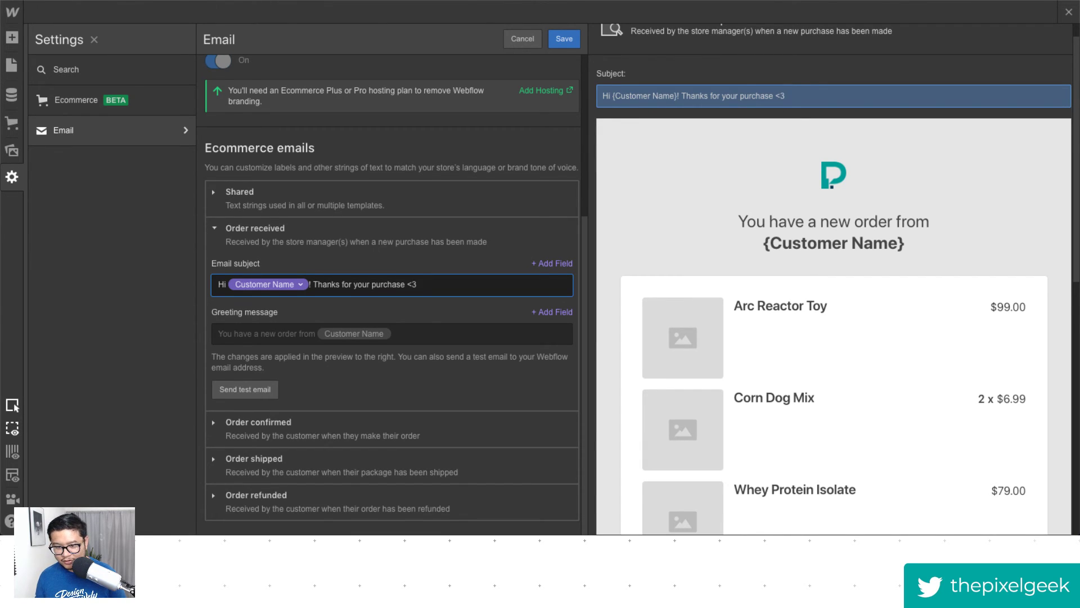
{"action": "key", "text": "BackSpace"}
{"action": "key", "text": "BackSpace"}
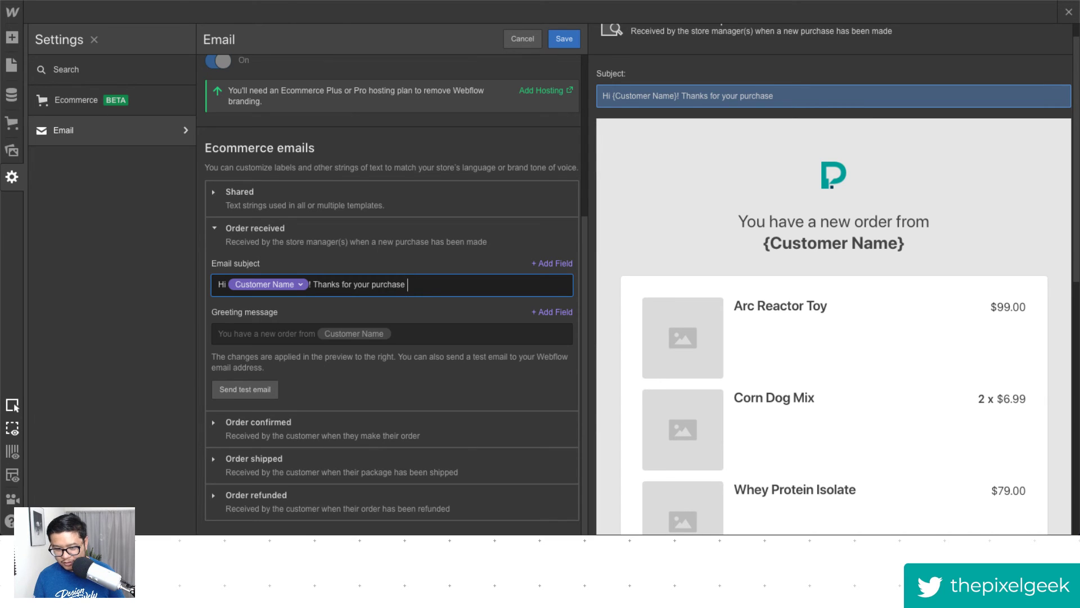
{"action": "key", "text": "ctrl+super+space"}
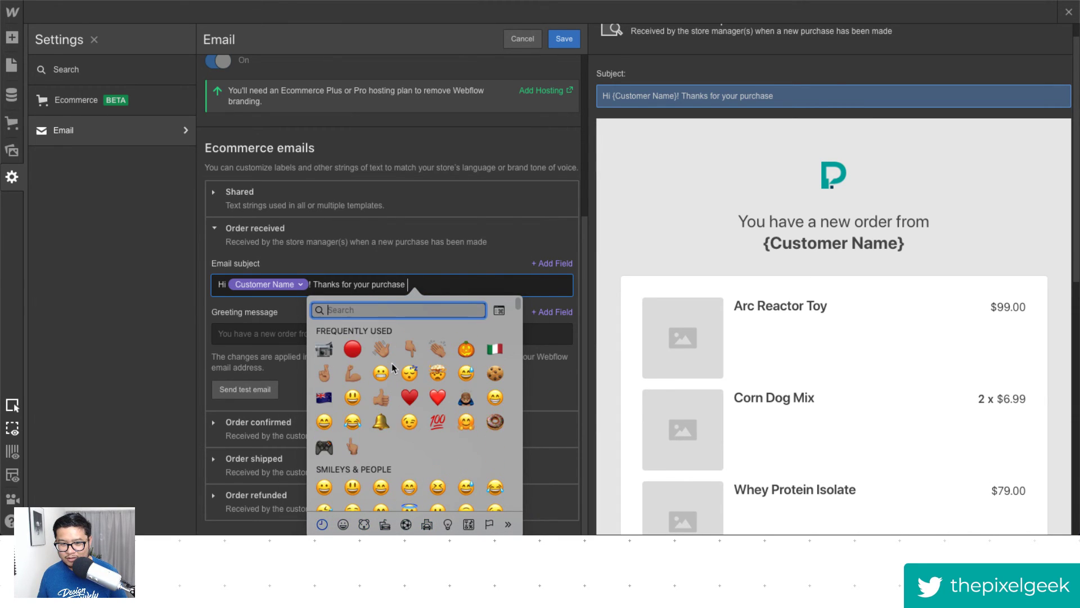
{"action": "left_click", "coordinate": [438, 398]}
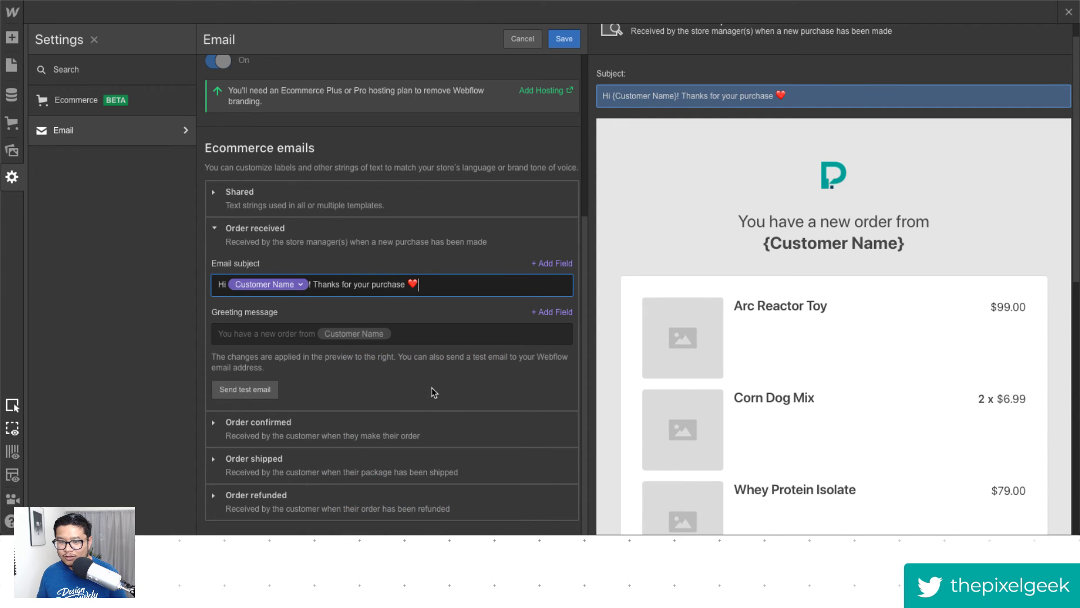
Add the Store Name field after the heart emoji in the email subject and check the order received preview.
{"action": "left_click", "coordinate": [546, 264]}
{"action": "left_click", "coordinate": [513, 312]}
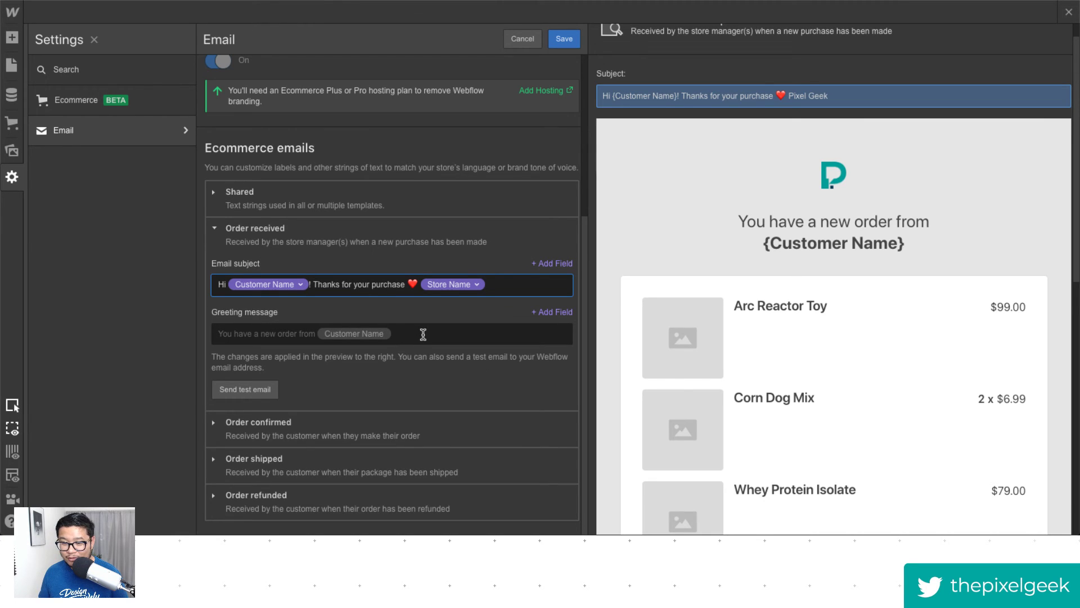
{"action": "scroll", "coordinate": [706, 342], "scroll_direction": "up", "scroll_amount": 1}
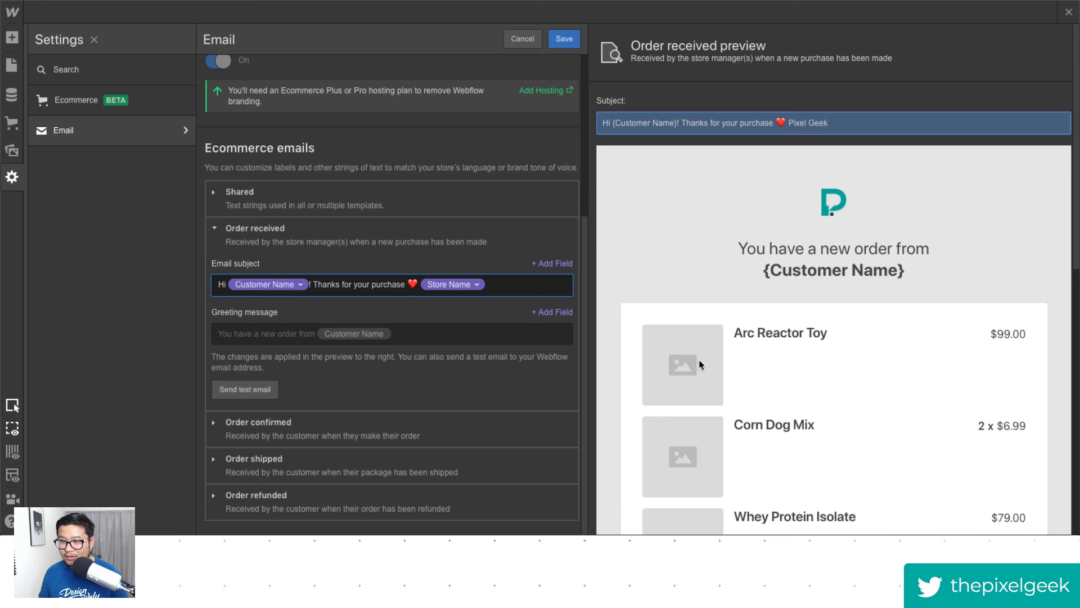
Remove "Hi" from the start of the Order received email subject.
{"action": "scroll", "coordinate": [474, 169], "scroll_direction": "up", "scroll_amount": 4}
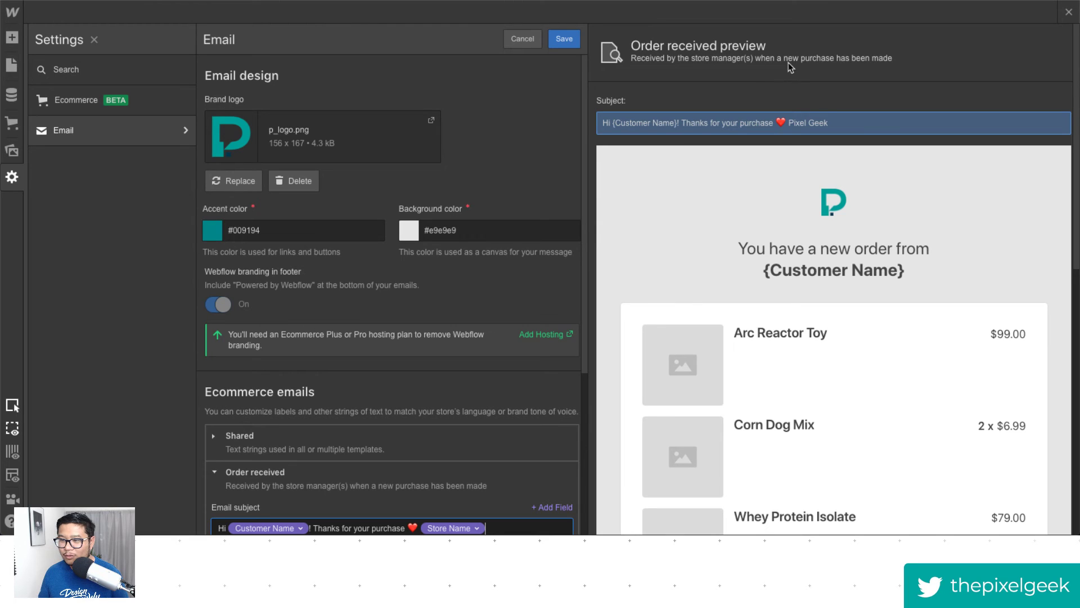
{"action": "scroll", "coordinate": [467, 261], "scroll_direction": "down", "scroll_amount": 1}
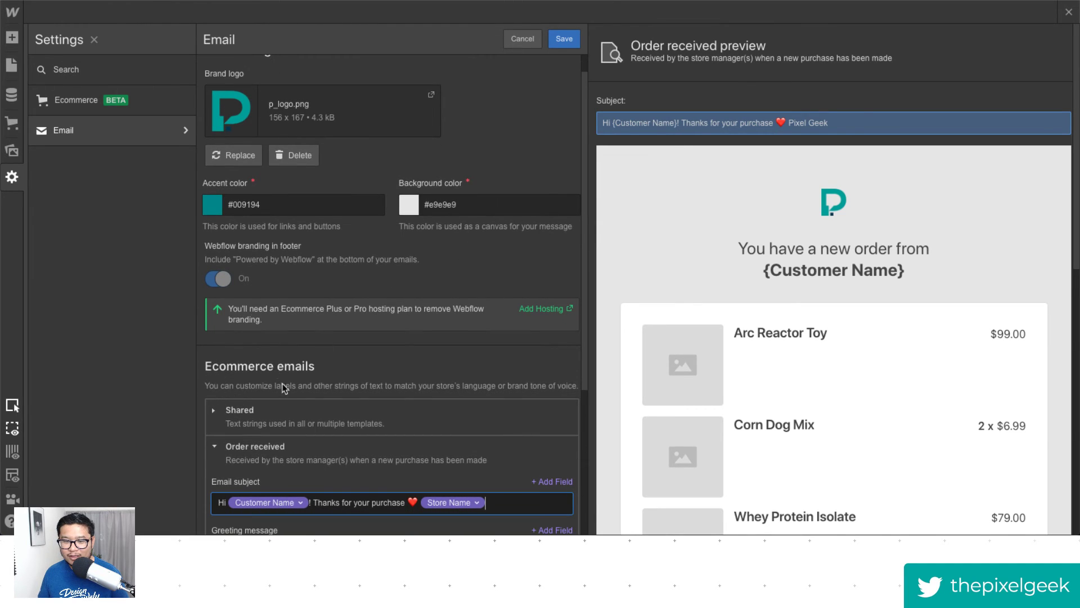
{"action": "scroll", "coordinate": [280, 386], "scroll_direction": "down", "scroll_amount": 3}
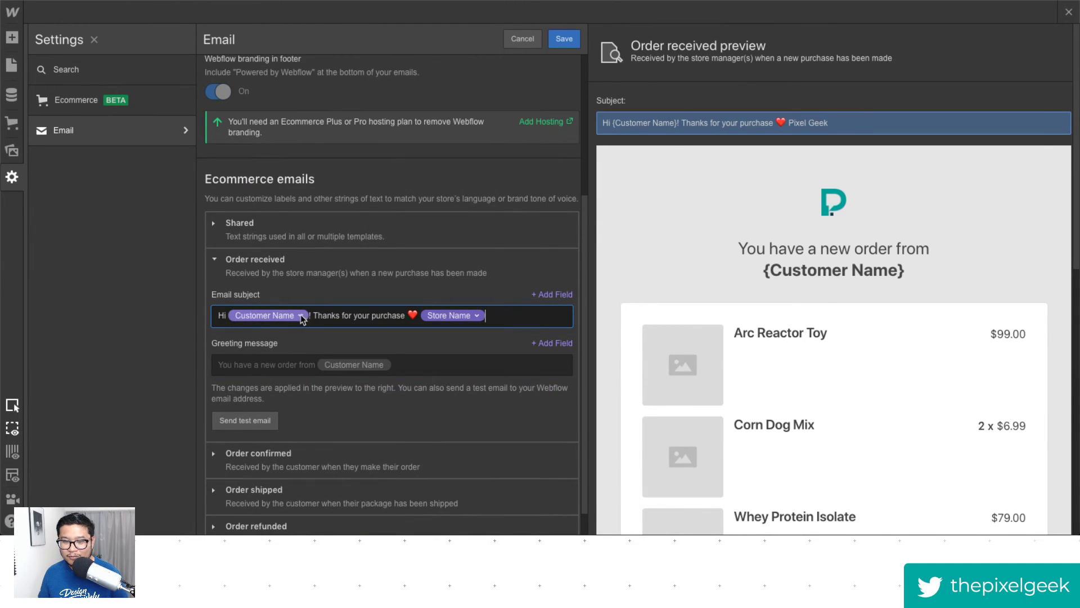
{"action": "left_click_drag", "start_coordinate": [227, 316], "coordinate": [187, 317]}
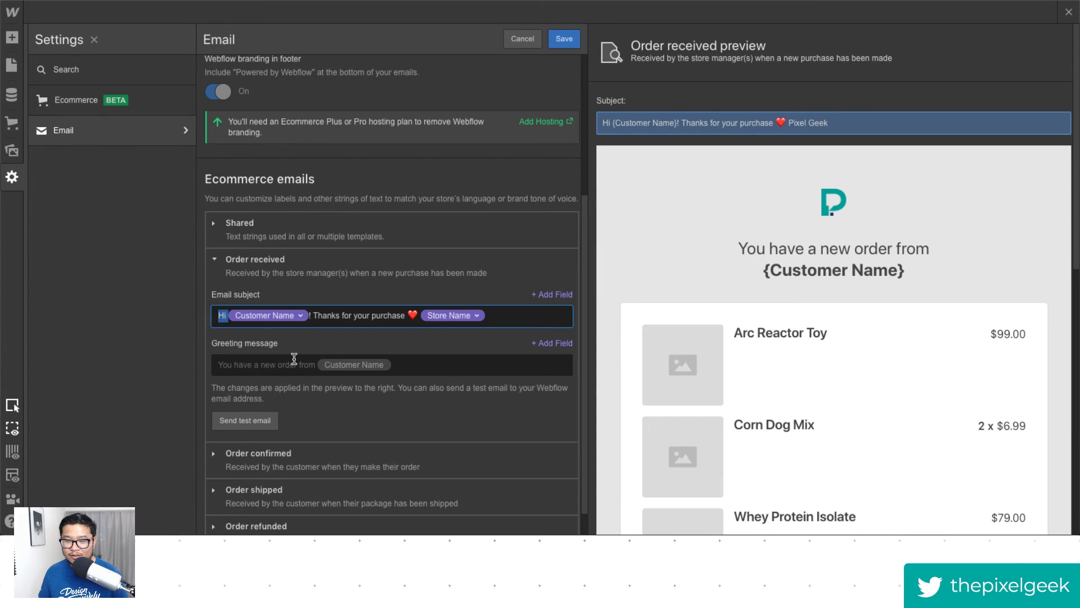
{"action": "key", "text": "BackSpace"}
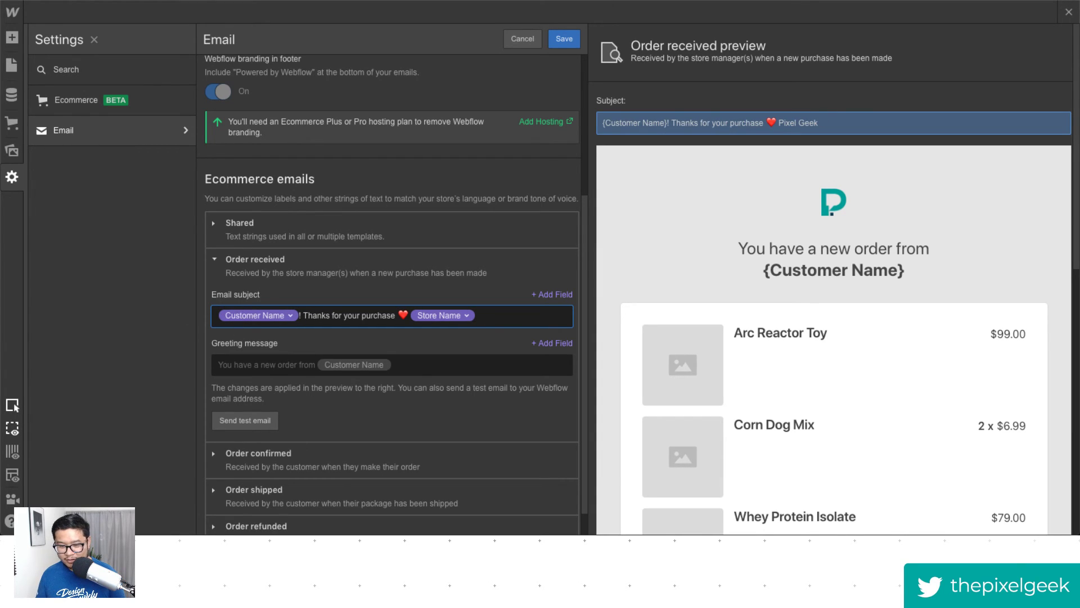
Replace everything after the Customer Name field in the Order received email subject with "bought a thing!".
{"action": "key", "text": "ctrl+shift+Right"}
{"action": "key", "text": "ctrl+shift+Right"}
{"action": "key", "text": "ctrl+shift+Right"}
{"action": "key", "text": "ctrl+shift+Right"}
{"action": "key", "text": "ctrl+shift+Right"}
{"action": "key", "text": "ctrl+shift+Right"}
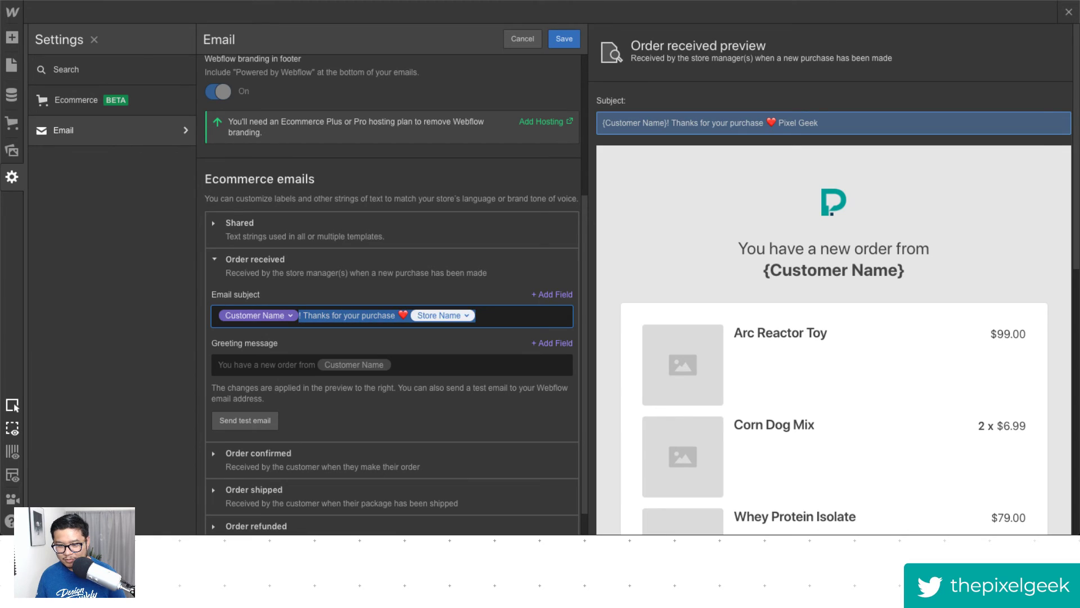
{"action": "key", "text": "BackSpace"}
{"action": "type", "text": "bought a t"}
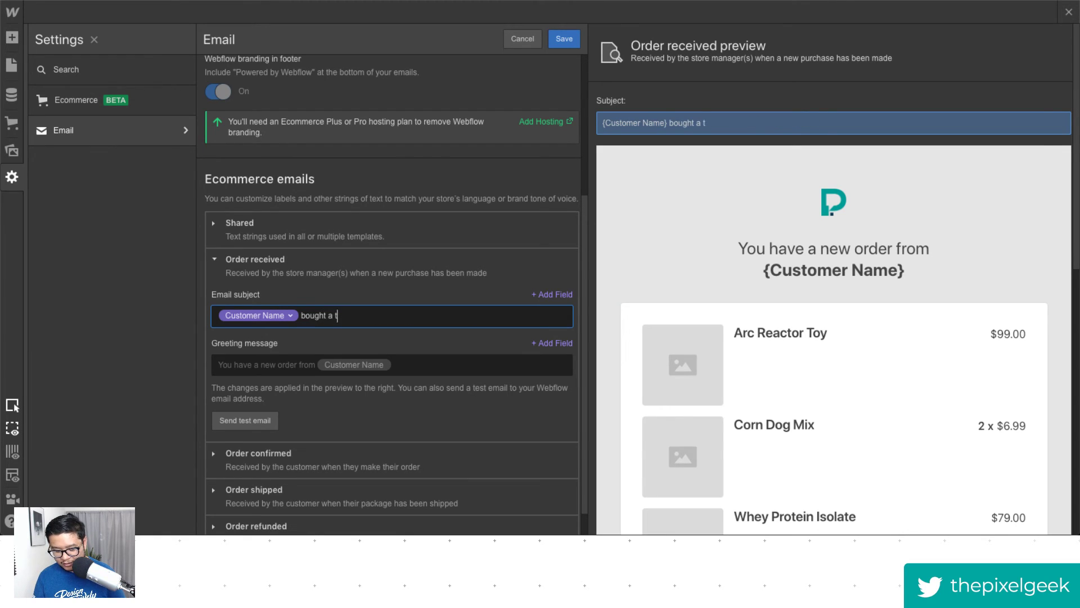
{"action": "type", "text": "hing! "}
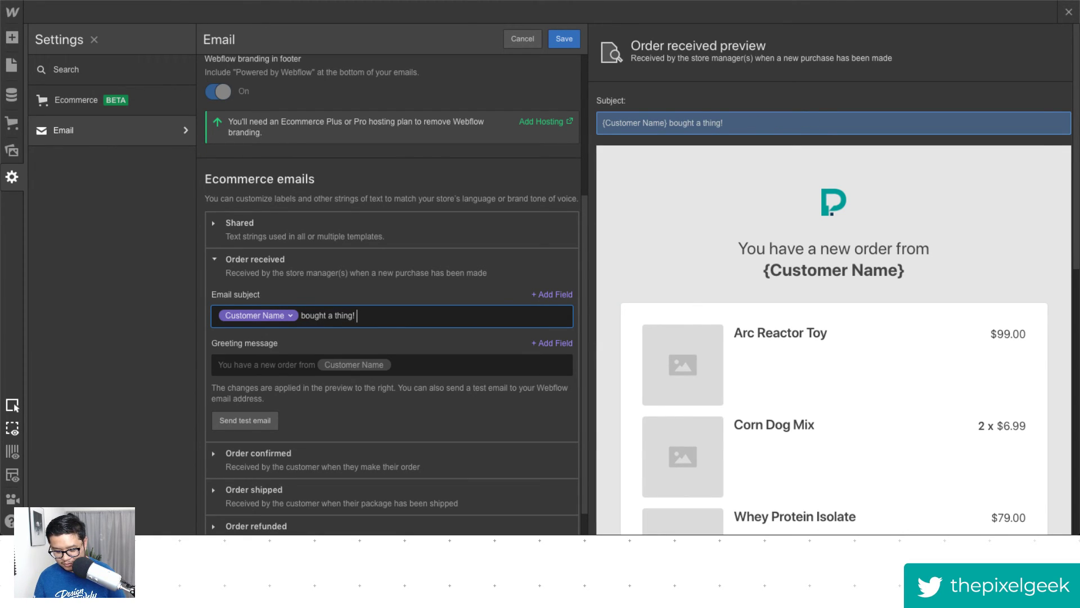
Try ending the Order received email subject with "DO SOMETHING!", and remove it again.
{"action": "type", "text": "DO SOMETHING!"}
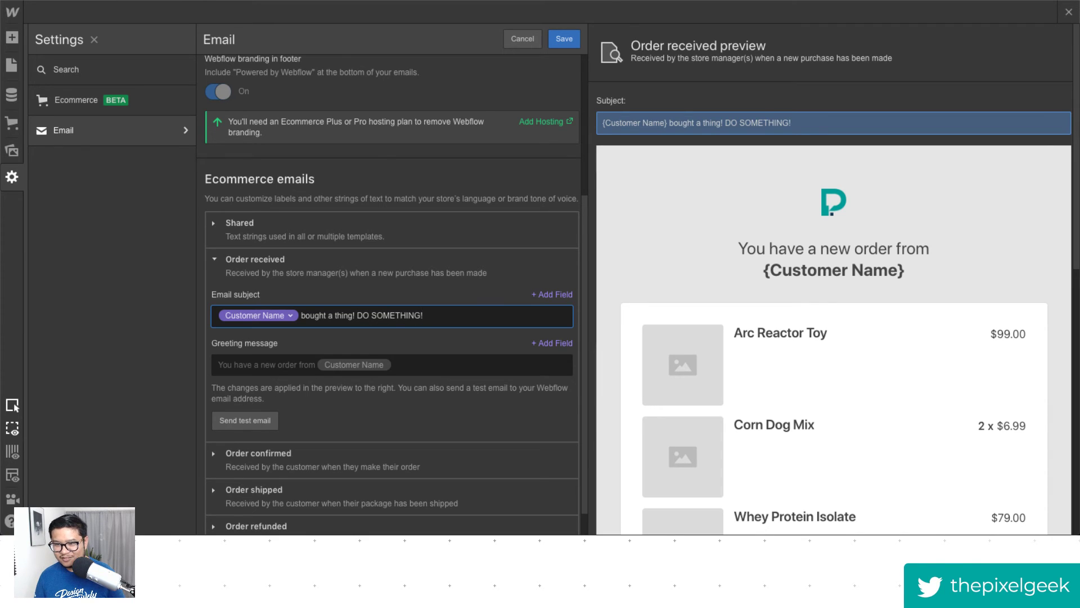
{"action": "key", "text": "ctrl+shift+Left"}
{"action": "key", "text": "ctrl+shift+Left"}
{"action": "key", "text": "BackSpace"}
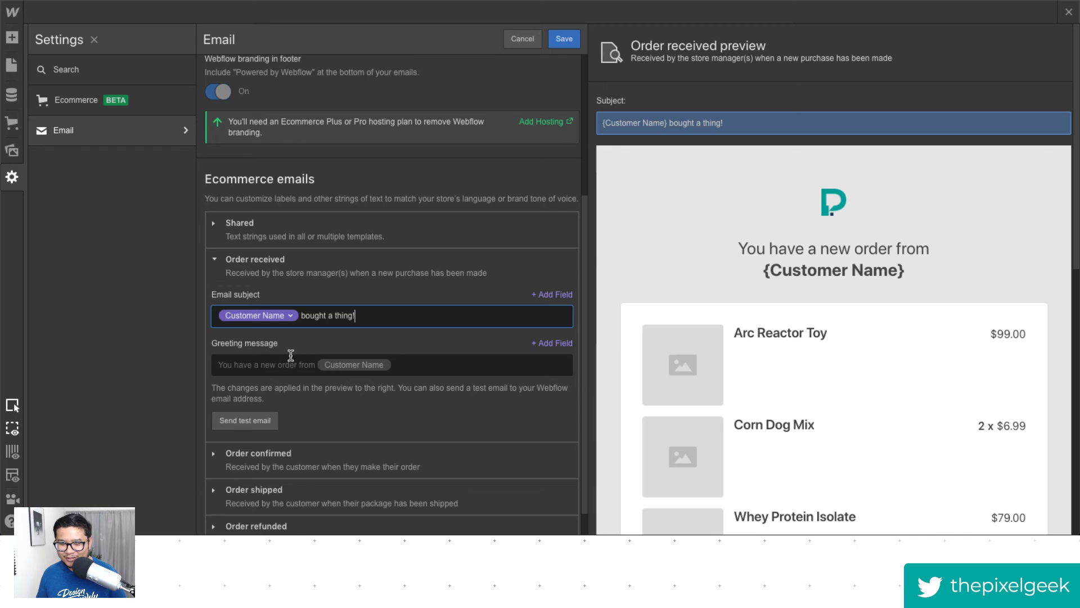
Look over the Order confirmed email settings and the Shared text strings used across templates.
{"action": "scroll", "coordinate": [343, 419], "scroll_direction": "down", "scroll_amount": 1}
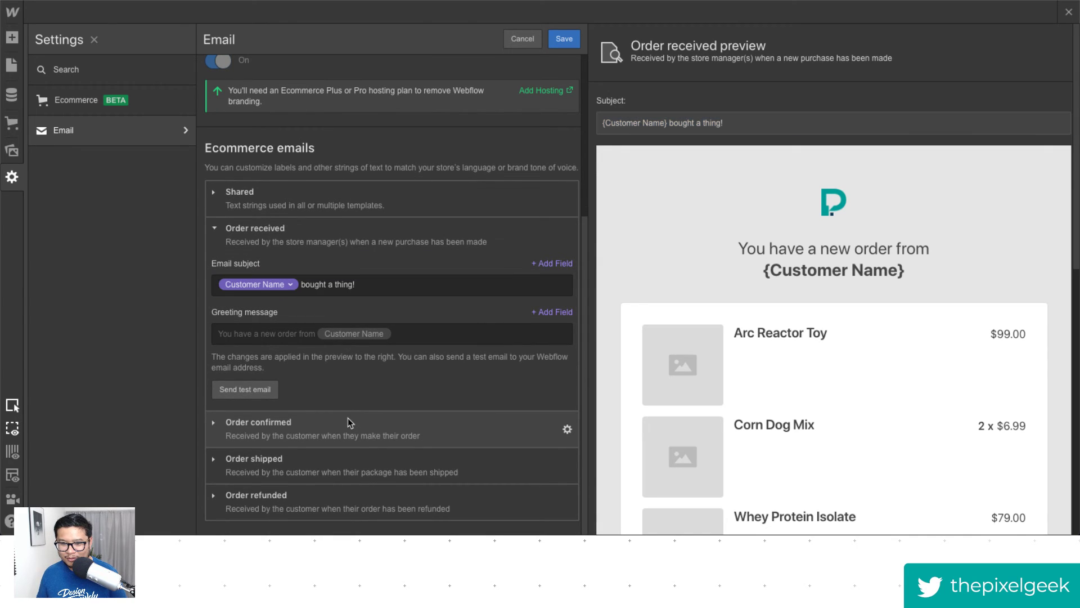
{"action": "left_click", "coordinate": [349, 422]}
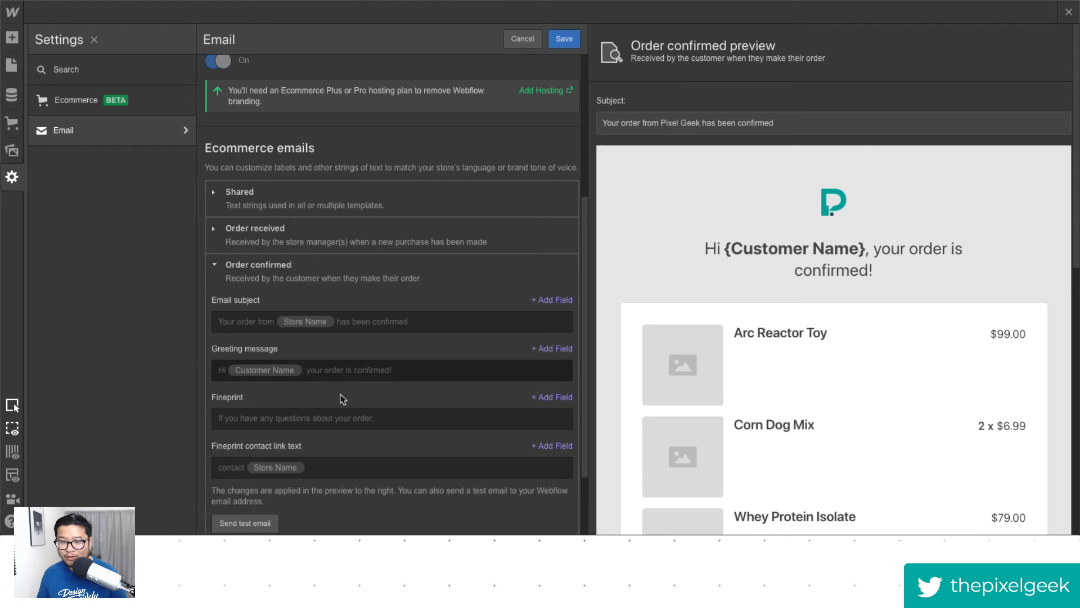
{"action": "left_click", "coordinate": [288, 194]}
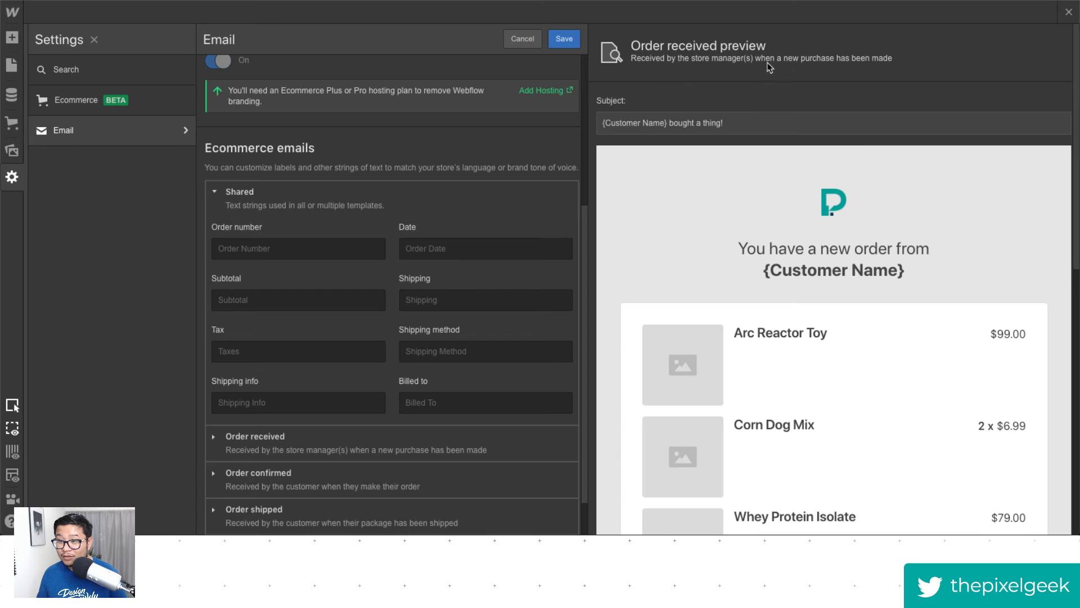
Write the Order confirmed email subject as "Hi", the Customer Name field and "! Thanks for buying a thing!".
{"action": "left_click", "coordinate": [366, 475]}
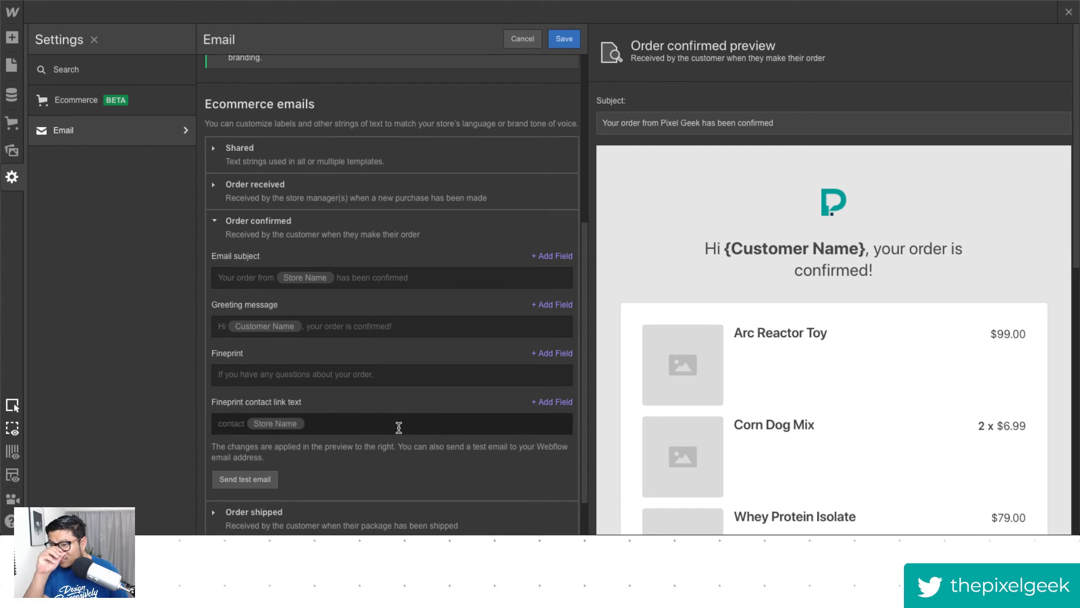
{"action": "left_click", "coordinate": [375, 283]}
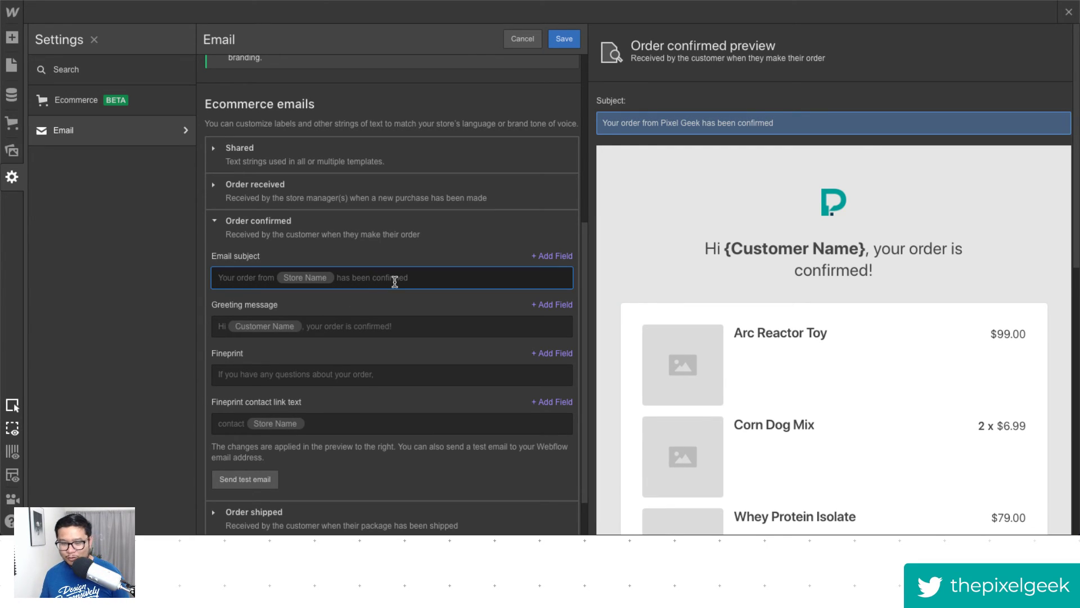
{"action": "type", "text": "Hi"}
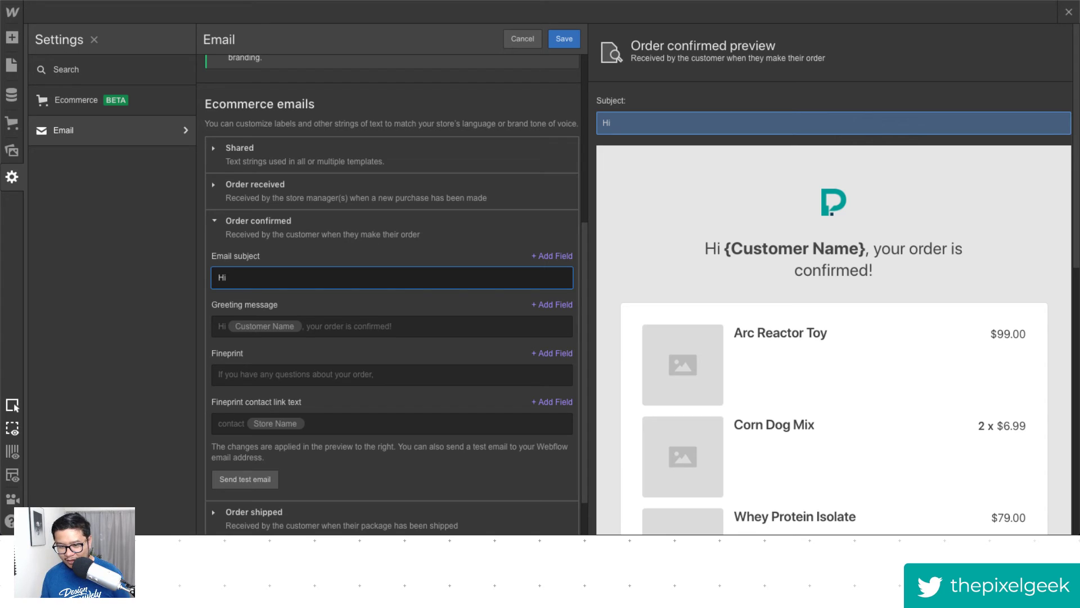
{"action": "left_click", "coordinate": [552, 256]}
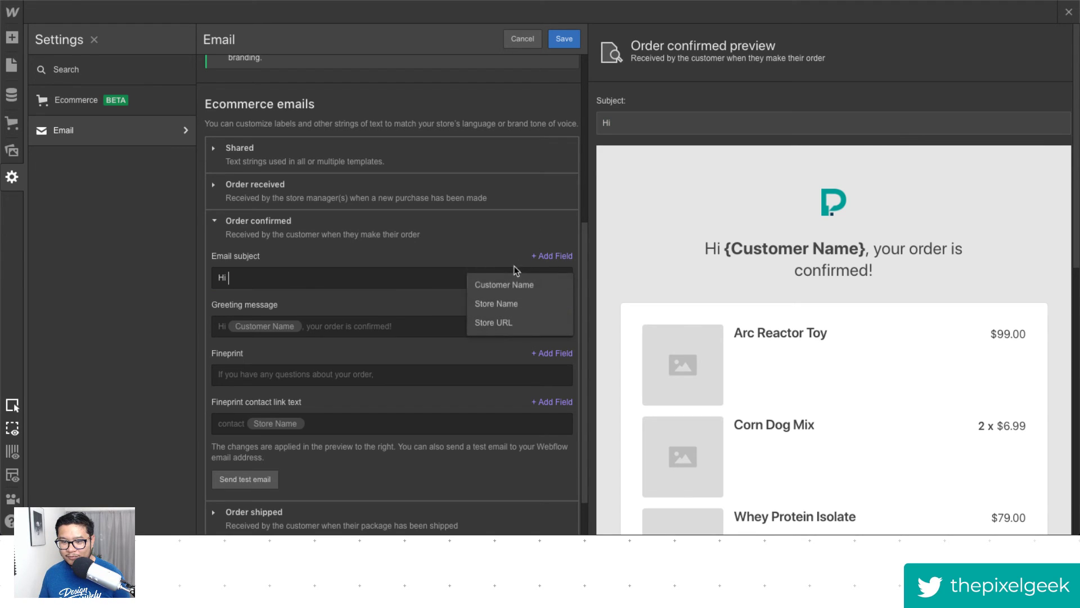
{"action": "left_click", "coordinate": [498, 292]}
{"action": "type", "text": "! Tha"}
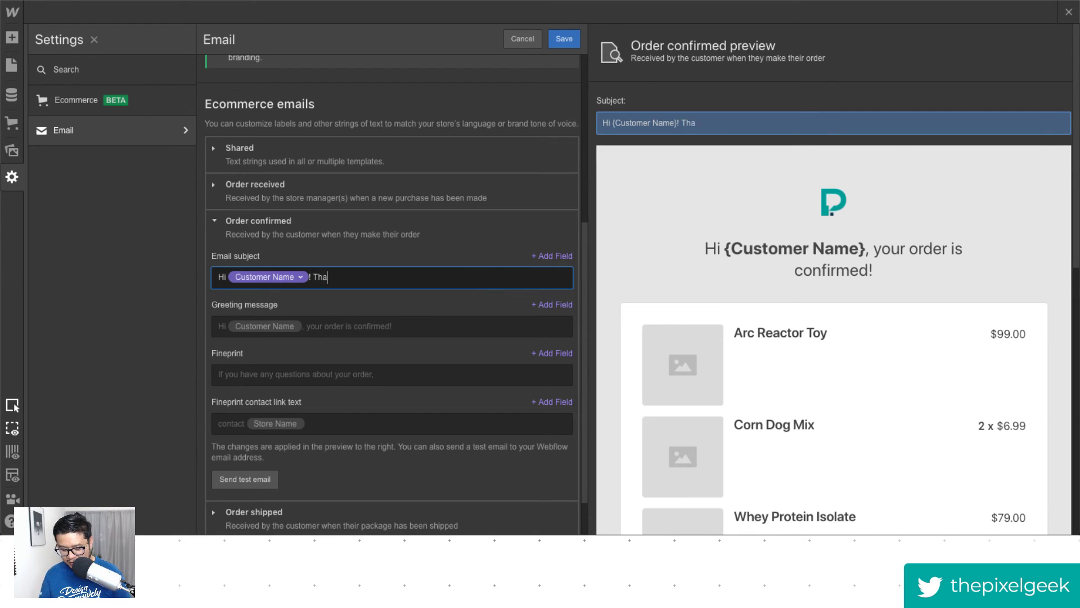
{"action": "type", "text": "nks for buying a thing"}
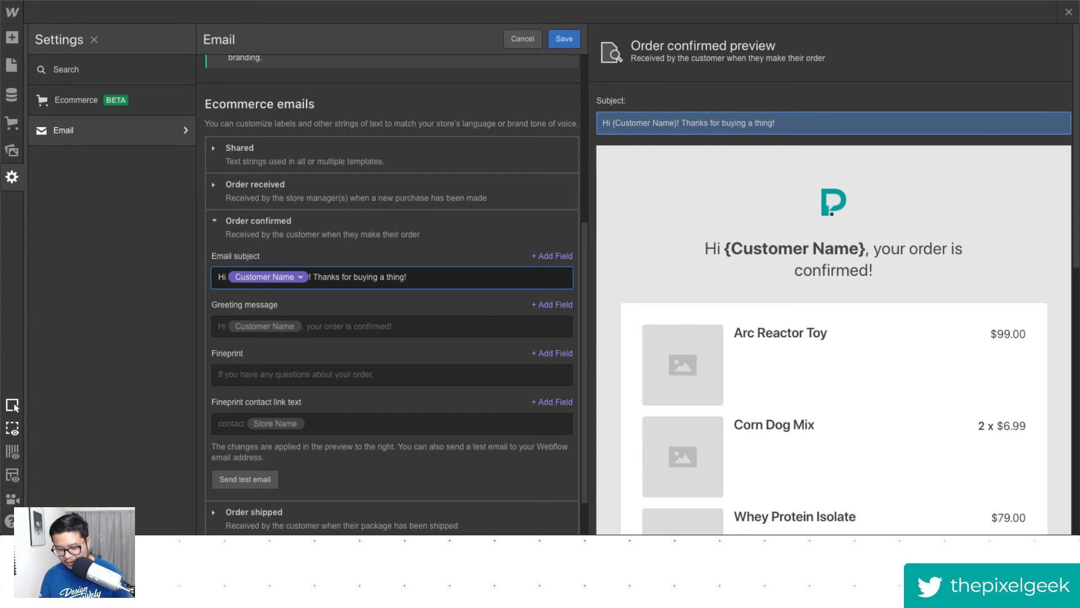
{"action": "type", "text": "!"}
Add a red heart emoji, a comma and the Store Name field to the end of the Order confirmed email subject.
{"action": "key", "text": "ctrl+super+space"}
{"action": "left_click", "coordinate": [411, 343]}
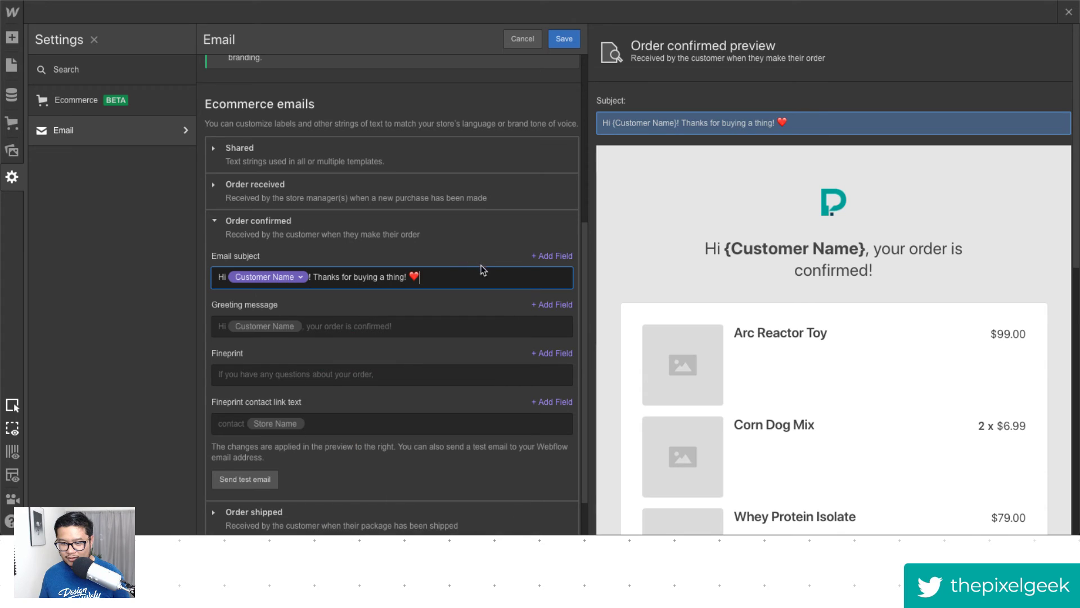
{"action": "type", "text": ","}
{"action": "left_click", "coordinate": [554, 256]}
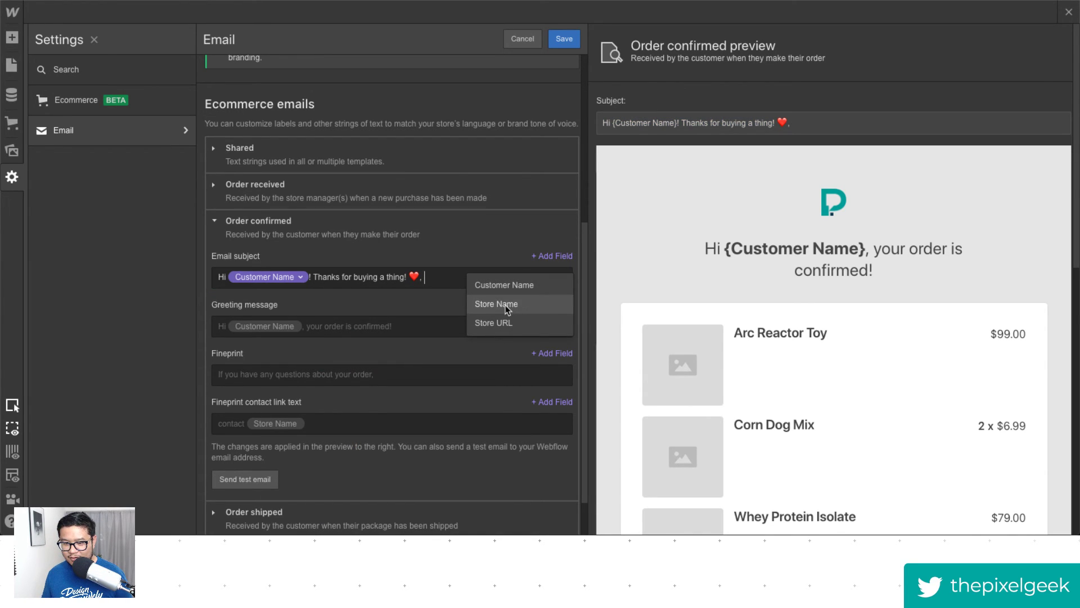
{"action": "left_click", "coordinate": [506, 304]}
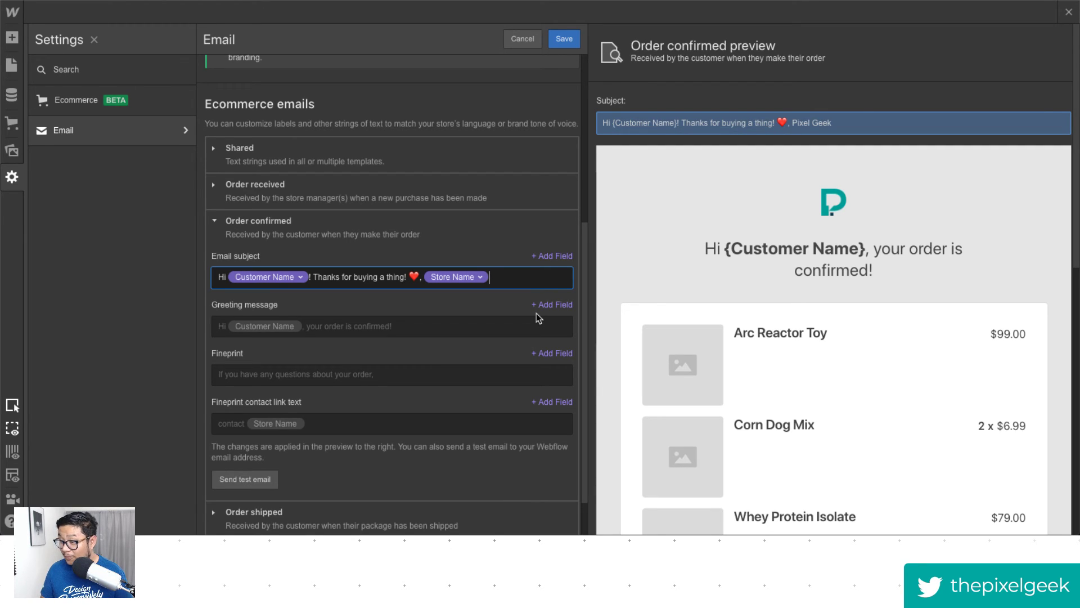
Set the Order confirmed greeting message to "Hi" followed by the Customer Name field, and save the email settings.
{"action": "left_click", "coordinate": [356, 329]}
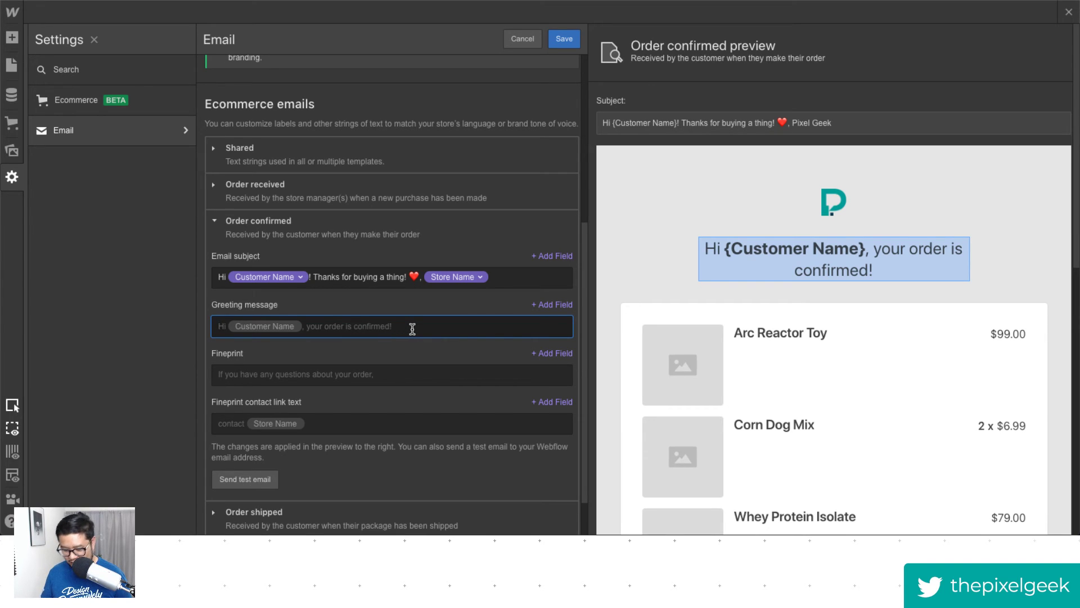
{"action": "type", "text": "Hi"}
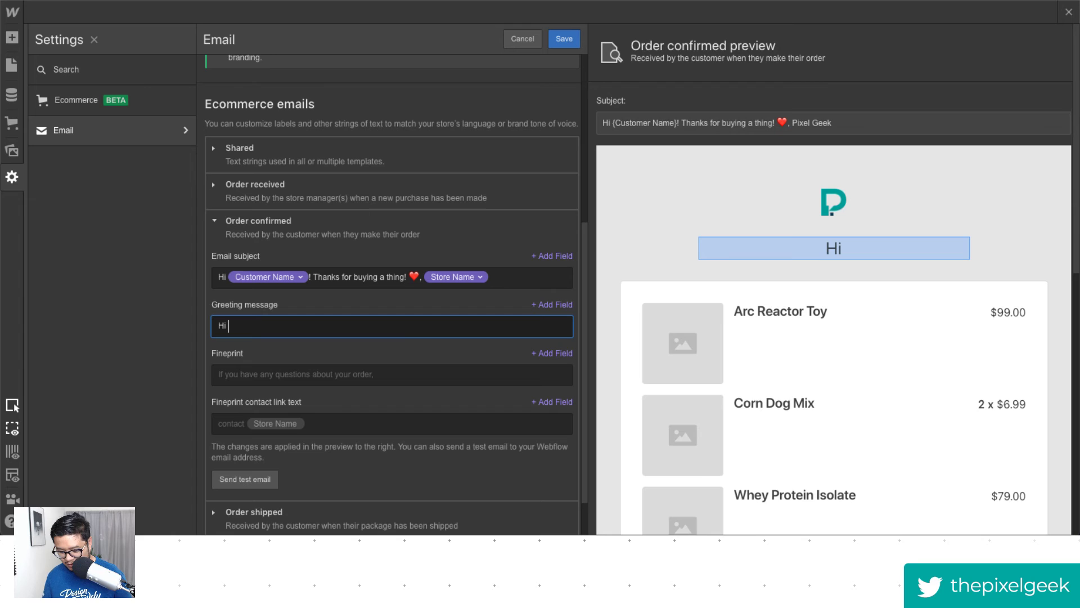
{"action": "left_click", "coordinate": [554, 305]}
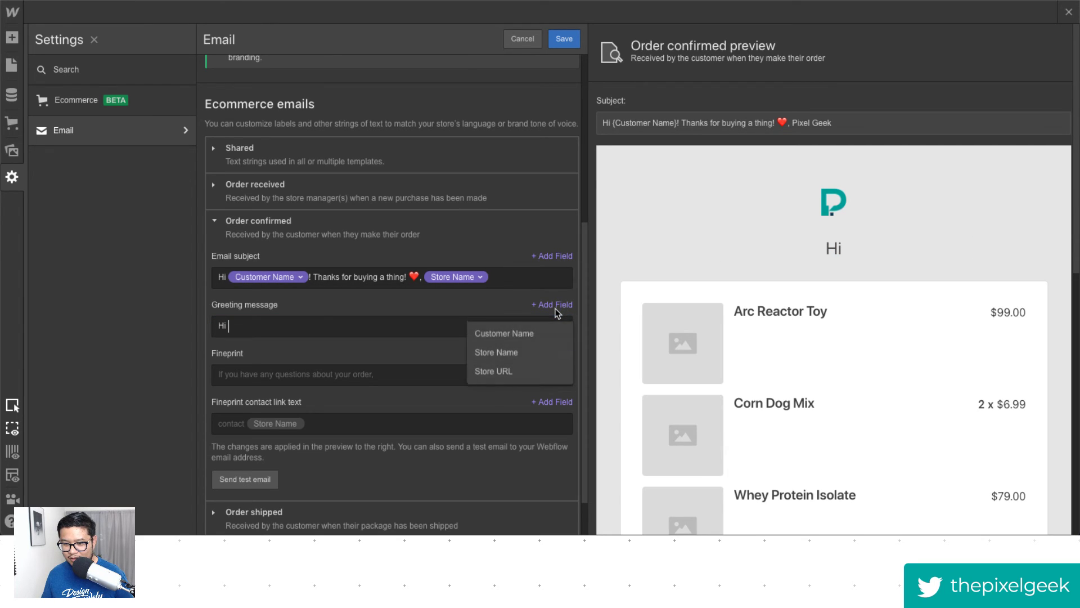
{"action": "left_click", "coordinate": [522, 335]}
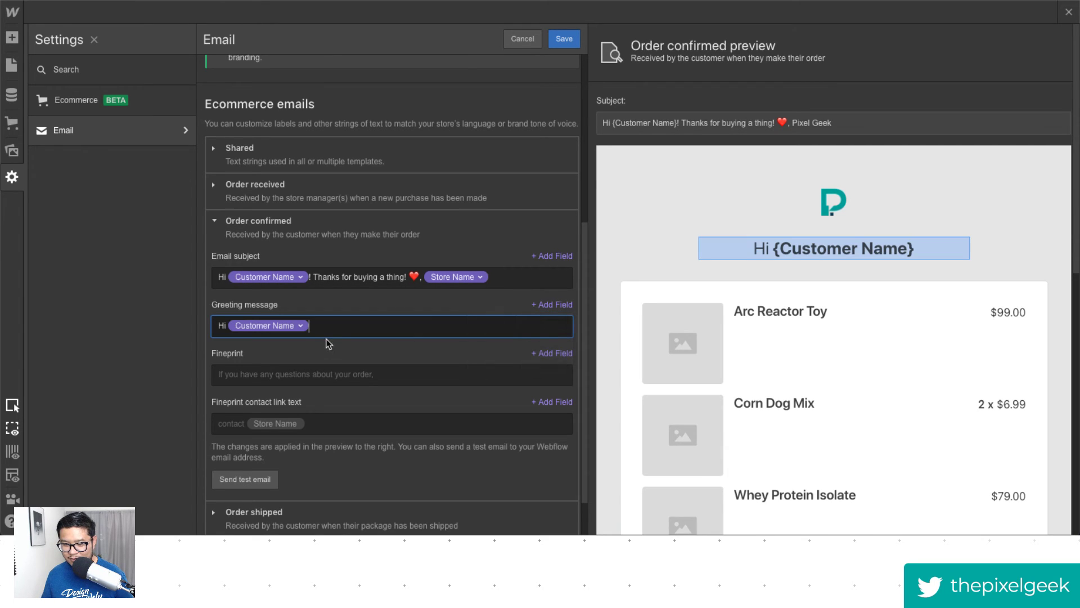
{"action": "left_click", "coordinate": [553, 304]}
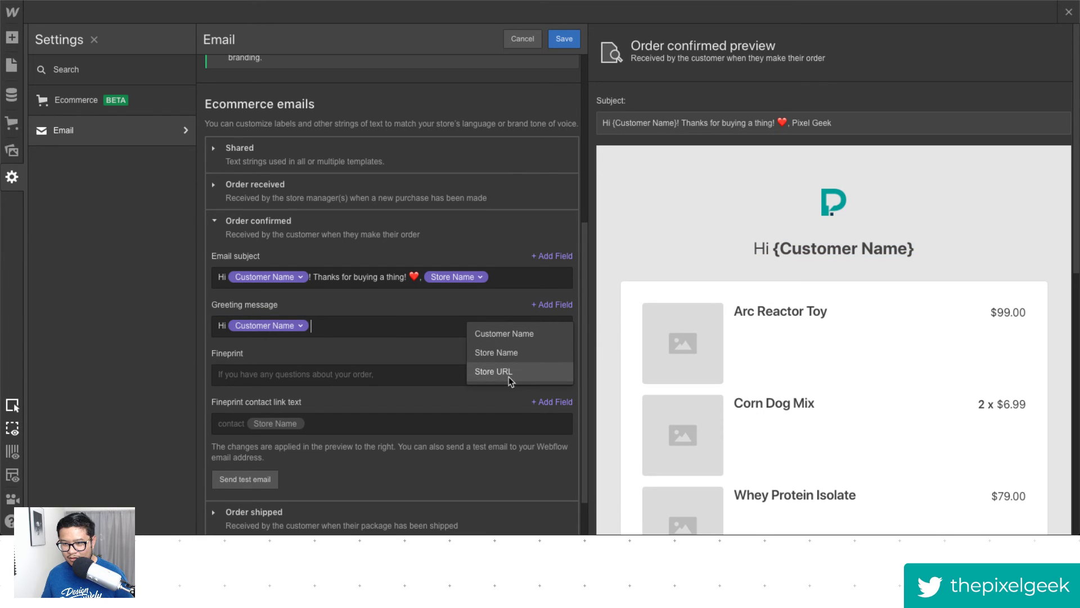
{"action": "left_click", "coordinate": [405, 350]}
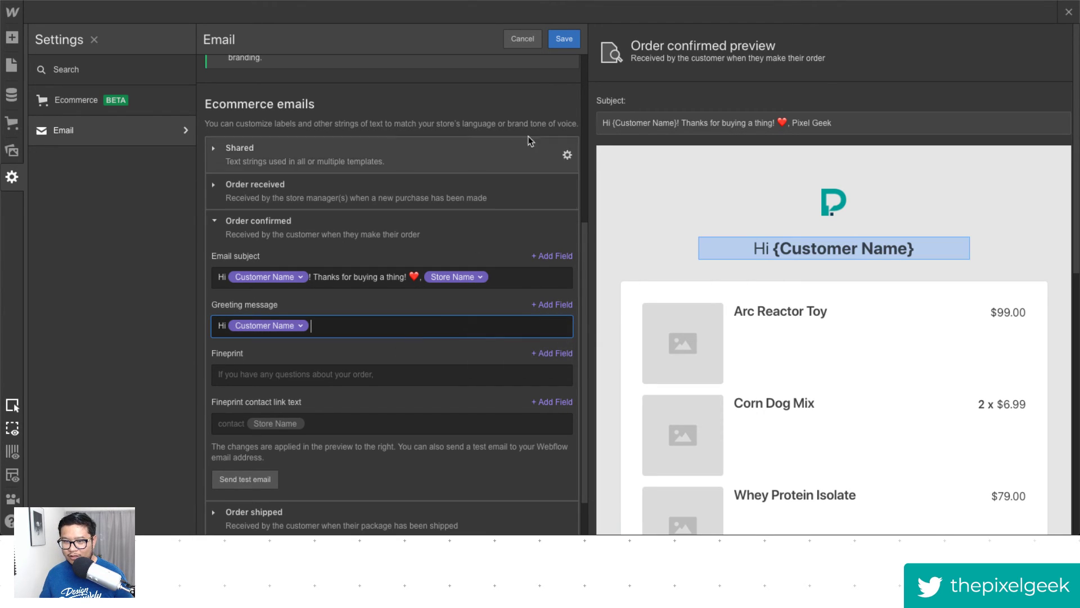
{"action": "left_click", "coordinate": [564, 39]}
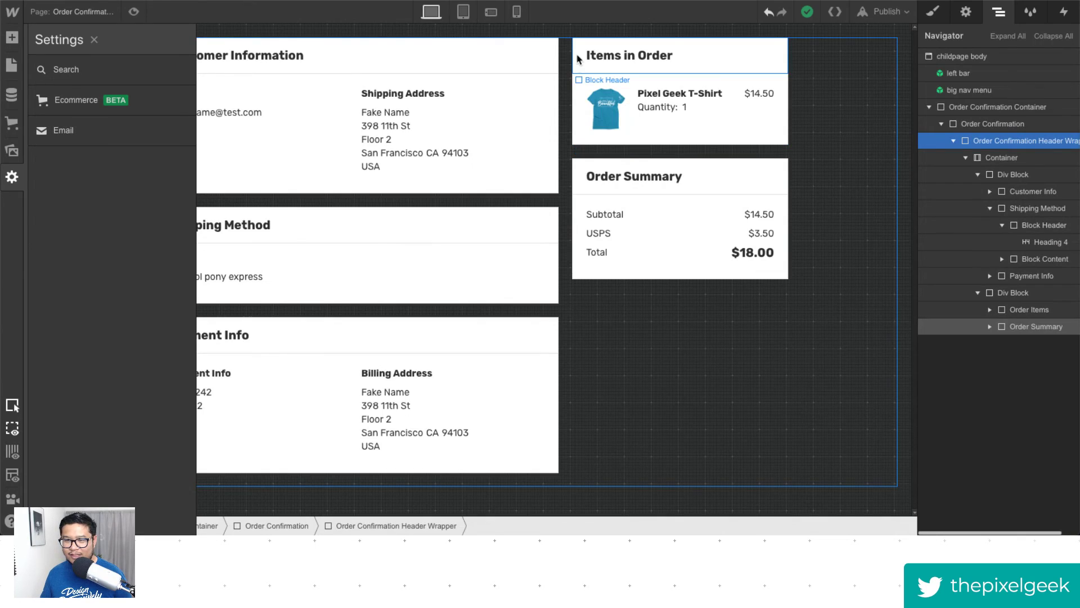
Review the Ecommerce getting started checklist through the store launch items.
{"action": "left_click", "coordinate": [12, 125]}
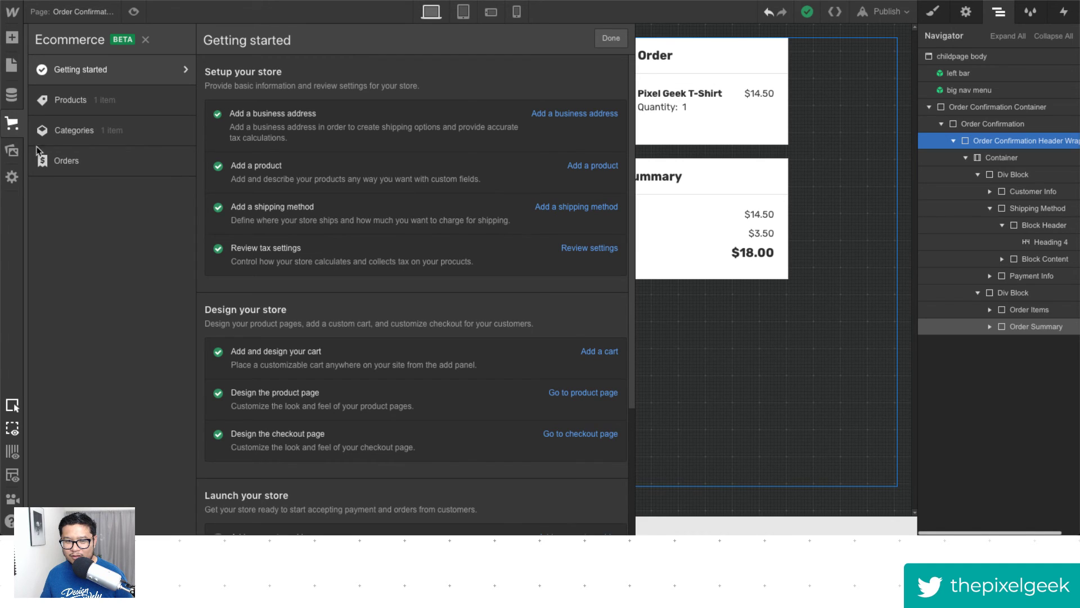
{"action": "scroll", "coordinate": [352, 408], "scroll_direction": "down", "scroll_amount": 3}
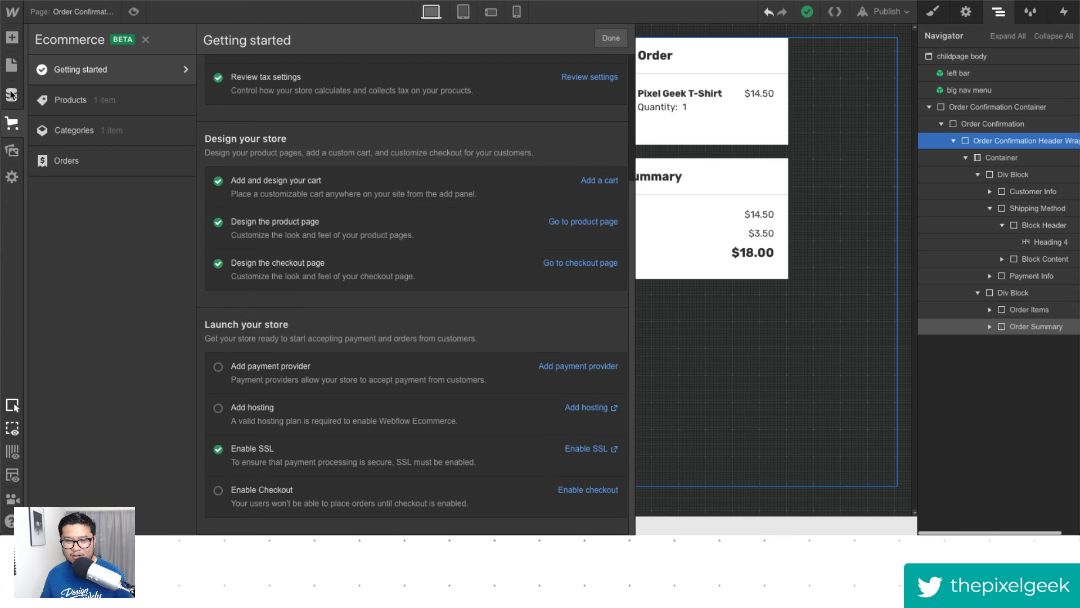
Open the site's email settings and expand the Order confirmed email template.
{"action": "left_click", "coordinate": [11, 179]}
{"action": "left_click", "coordinate": [63, 130]}
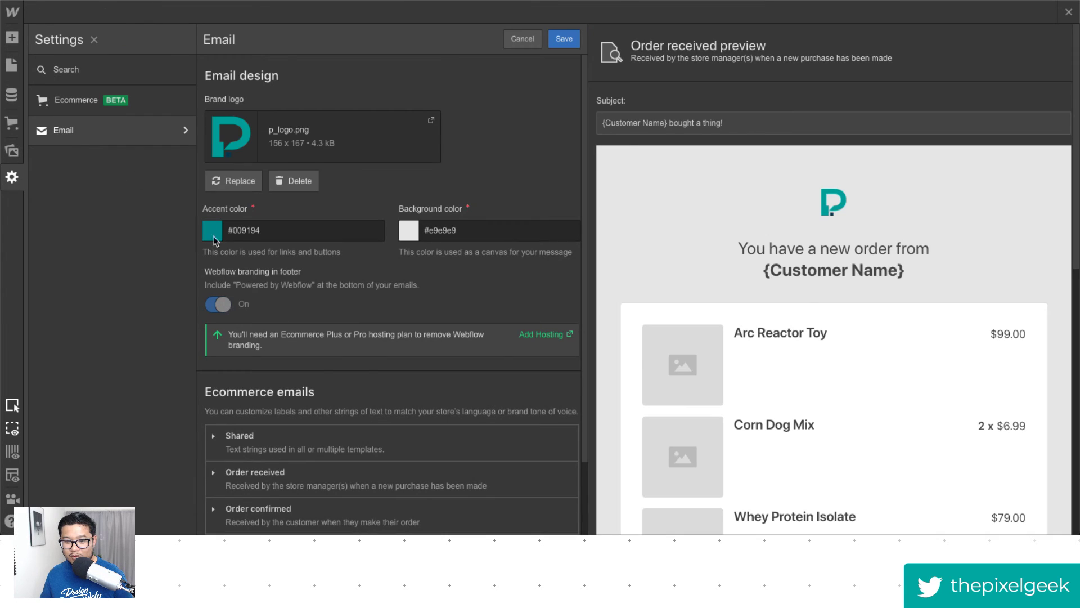
{"action": "scroll", "coordinate": [376, 356], "scroll_direction": "down", "scroll_amount": 2}
{"action": "left_click", "coordinate": [304, 471]}
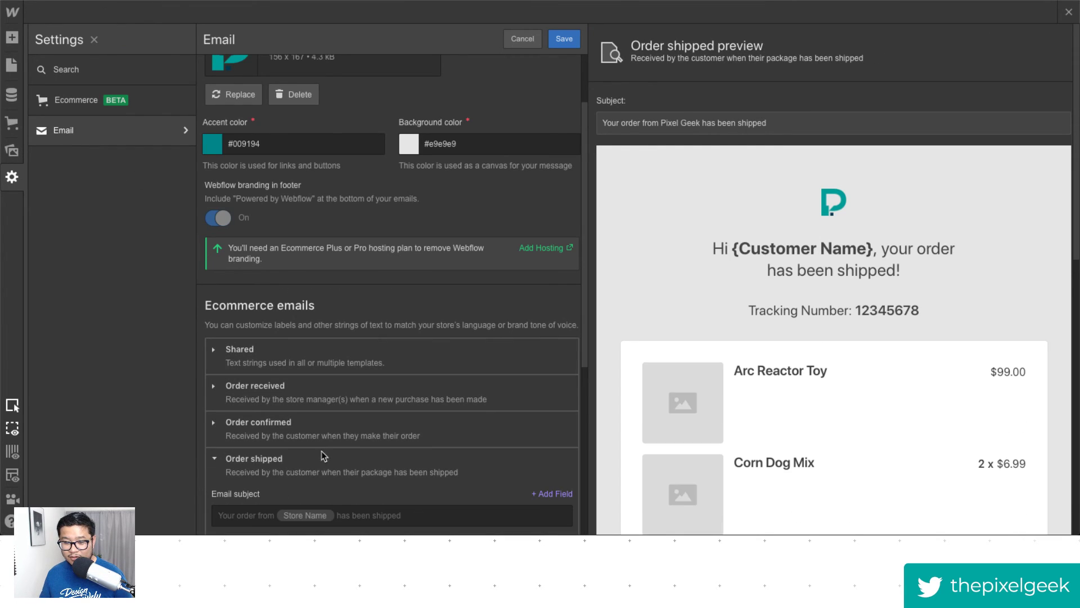
{"action": "left_click", "coordinate": [395, 441]}
{"action": "scroll", "coordinate": [397, 442], "scroll_direction": "down", "scroll_amount": 4}
Append "! Here is your receipt. Enjoy." after the Customer Name field in the Order confirmed greeting message.
{"action": "left_click", "coordinate": [337, 308]}
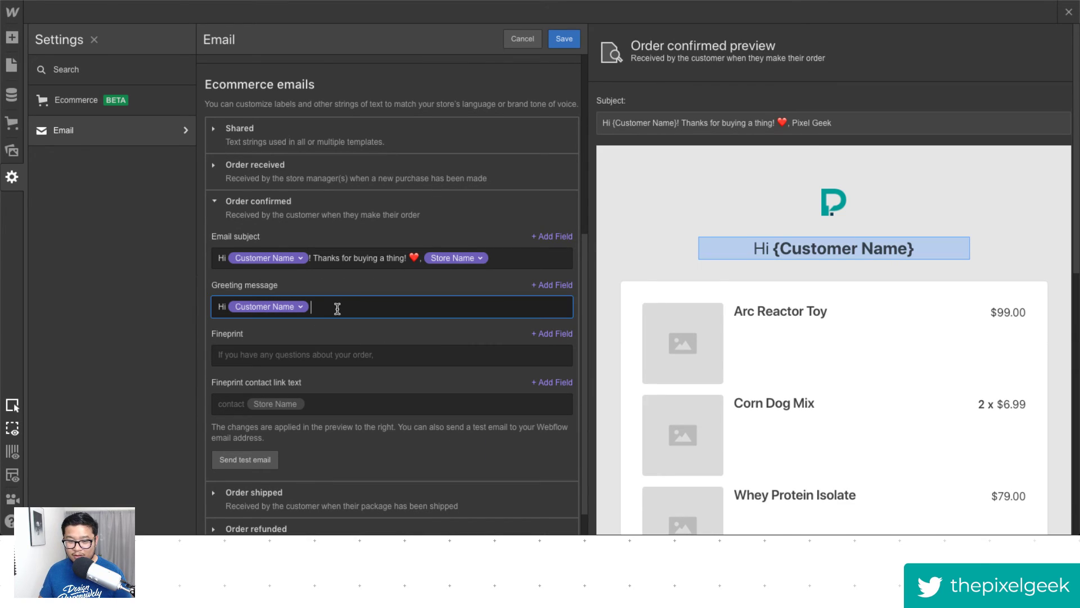
{"action": "type", "text": "!"}
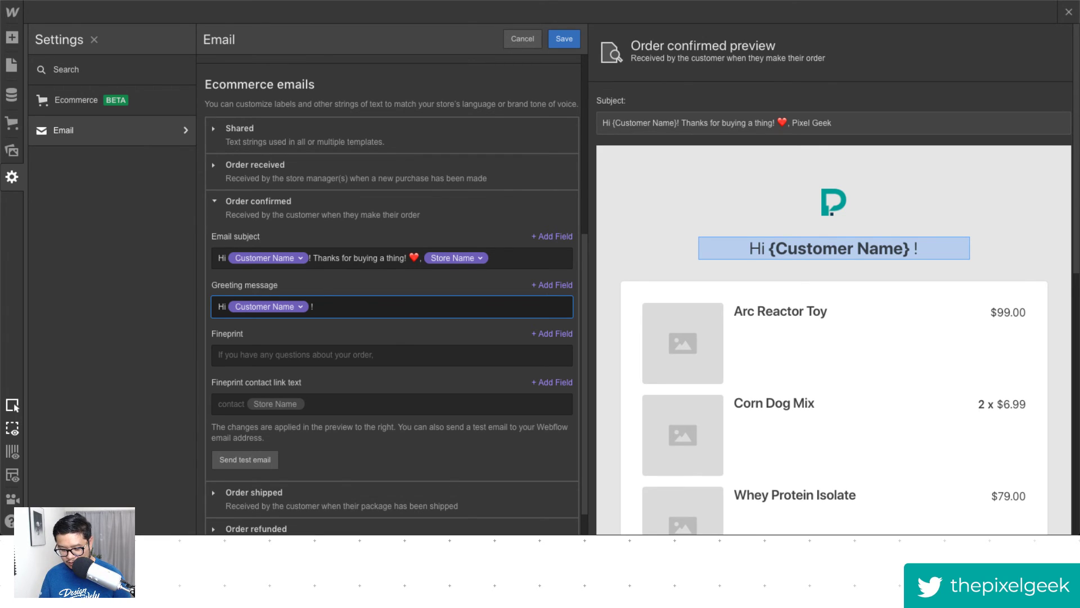
{"action": "type", "text": " Here is your"}
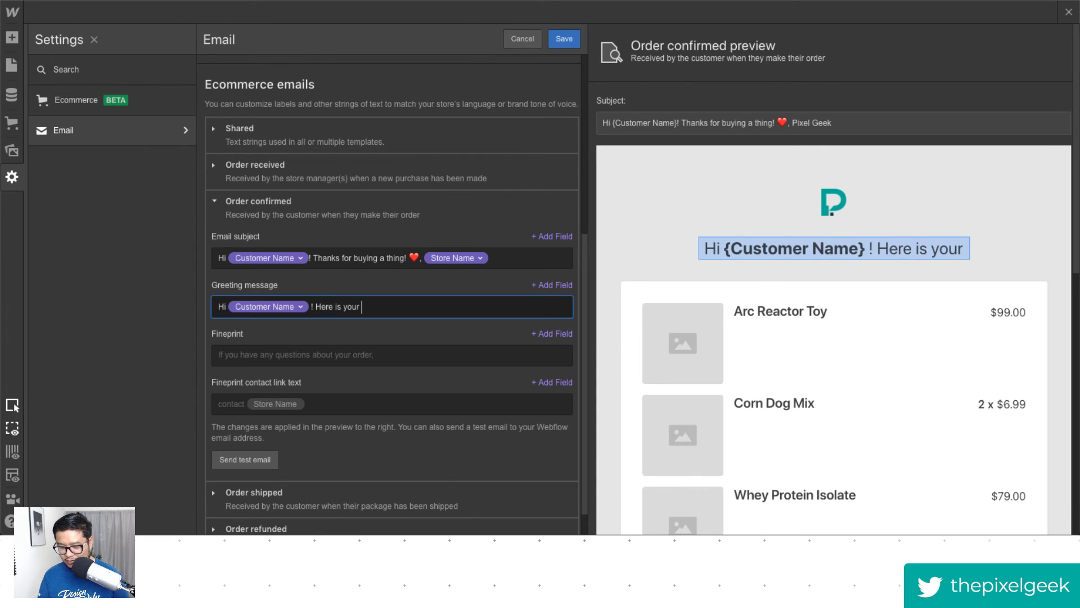
{"action": "type", "text": " receipt"}
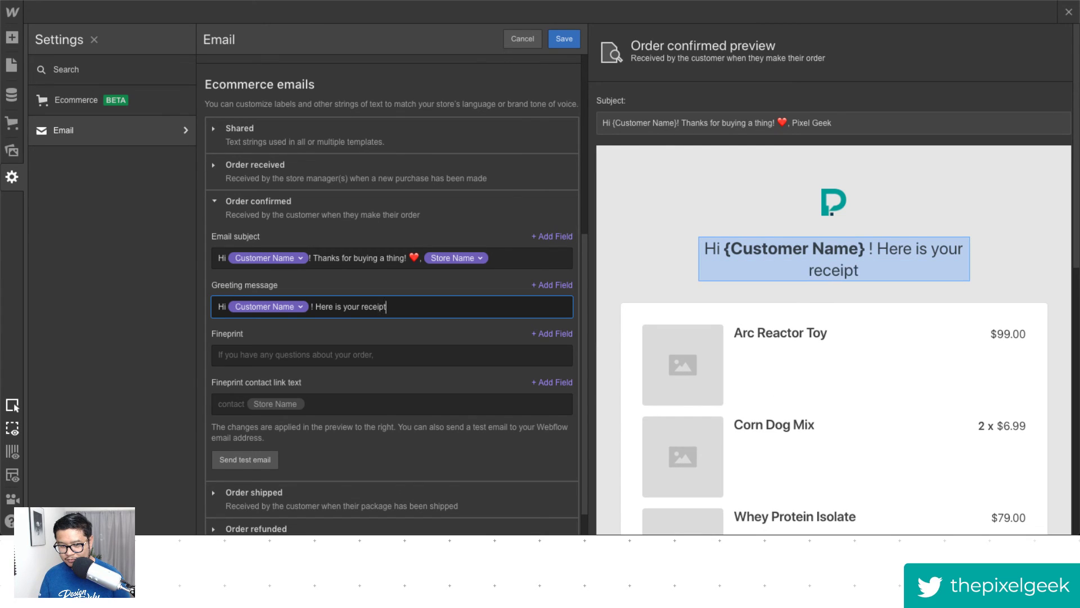
{"action": "type", "text": ". "}
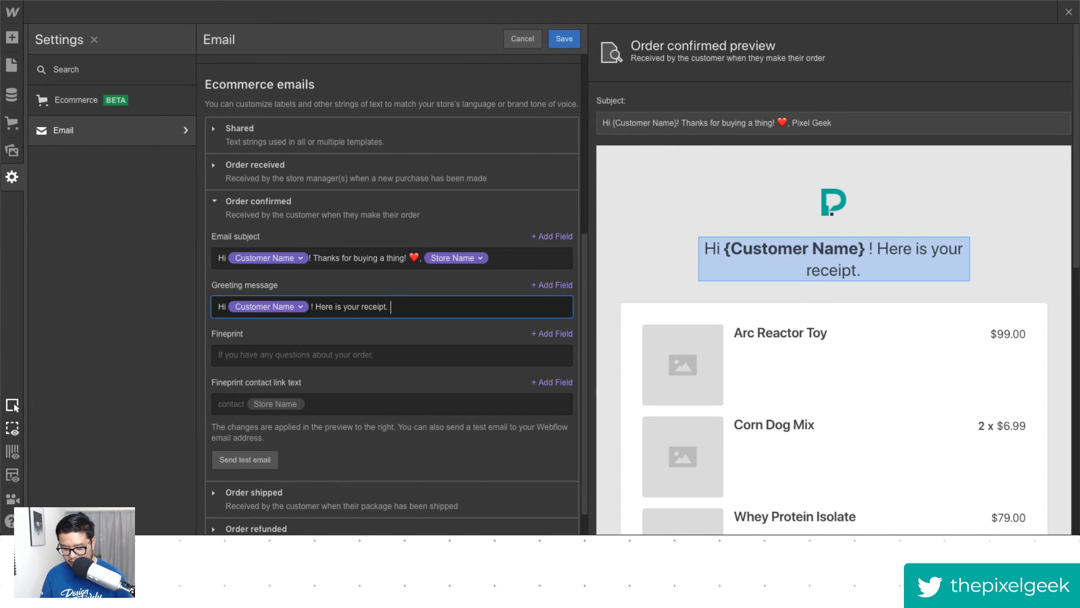
{"action": "type", "text": "Enjoy."}
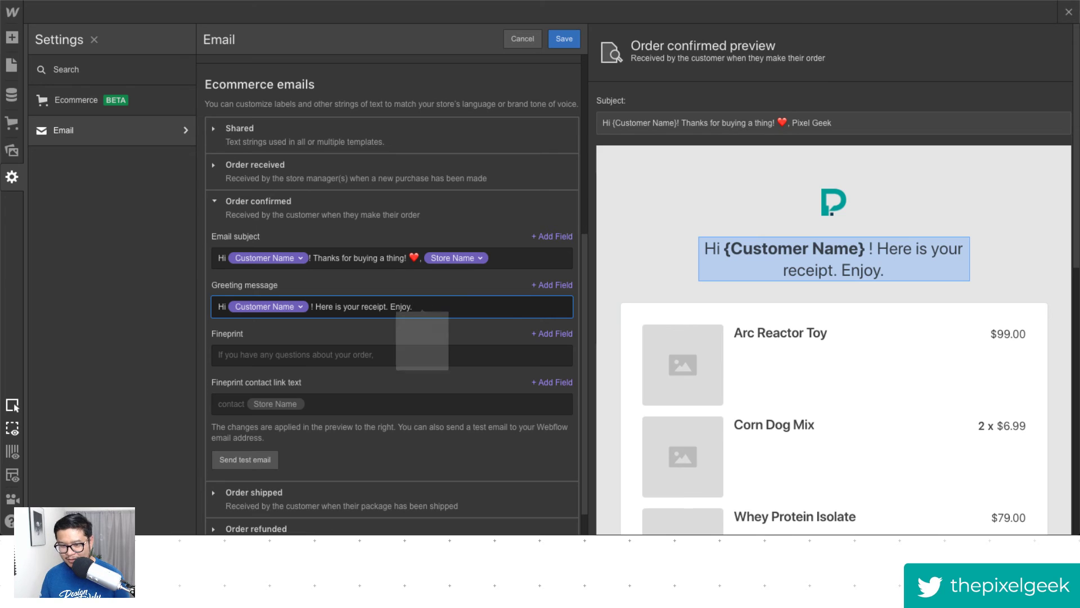
Search the emojis for "paper" and add the label tag emoji to the end of the Order confirmed greeting message.
{"action": "type", "text": "paper"}
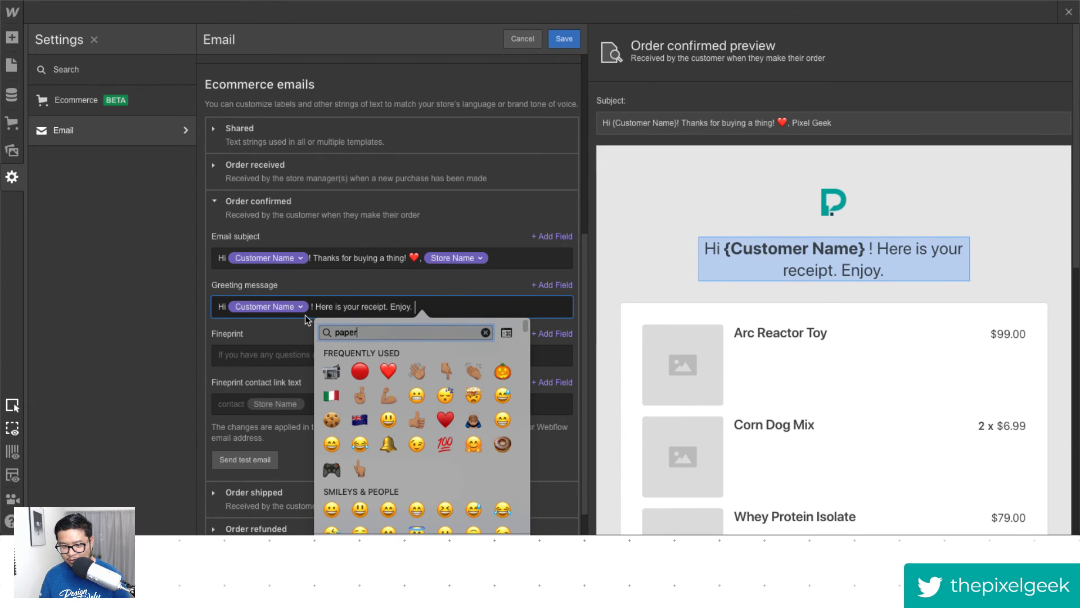
{"action": "key", "text": "Down"}
{"action": "key", "text": "Down"}
{"action": "key", "text": "Down"}
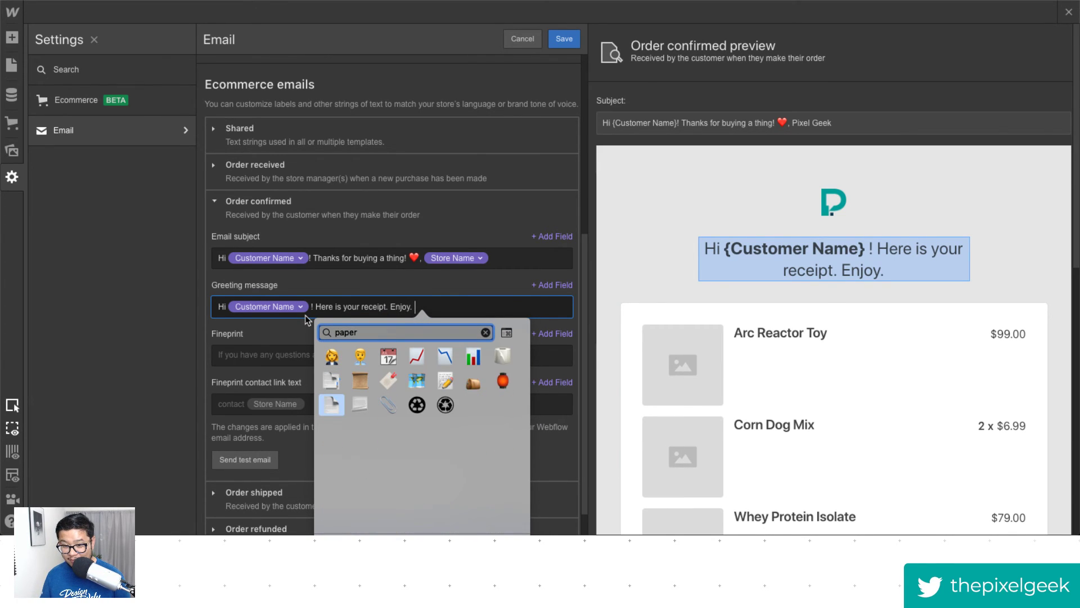
{"action": "key", "text": "Up"}
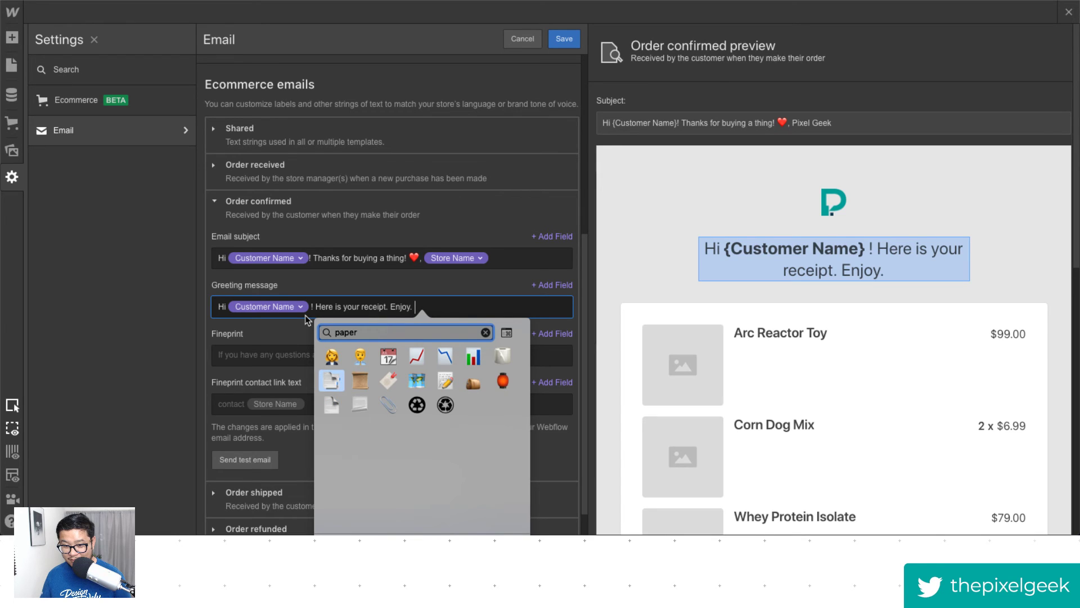
{"action": "key", "text": "Right"}
{"action": "key", "text": "Right"}
{"action": "key", "text": "Return"}
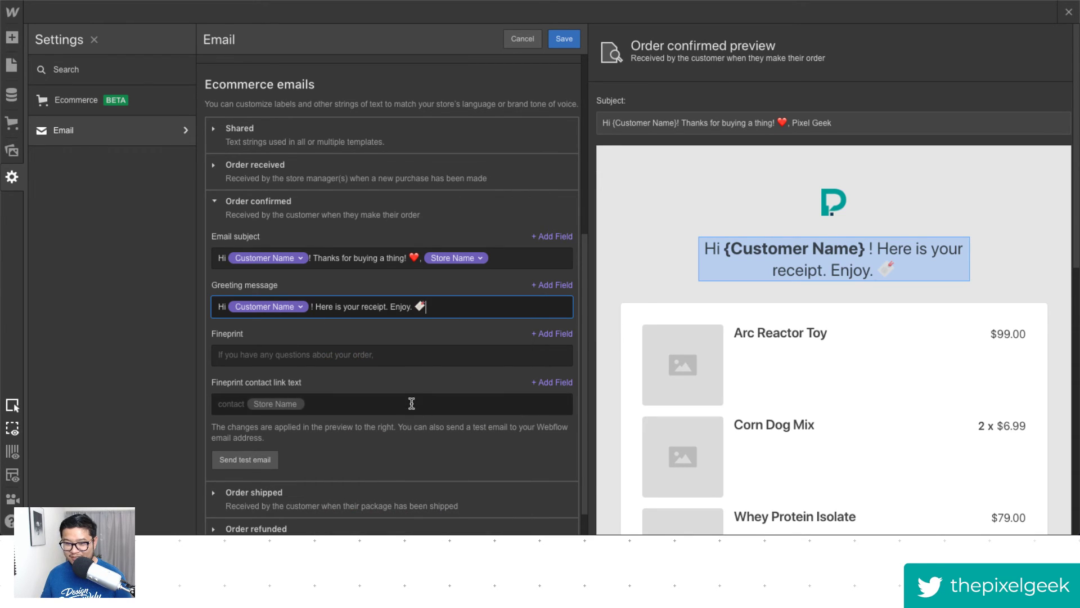
{"action": "left_click", "coordinate": [409, 375]}
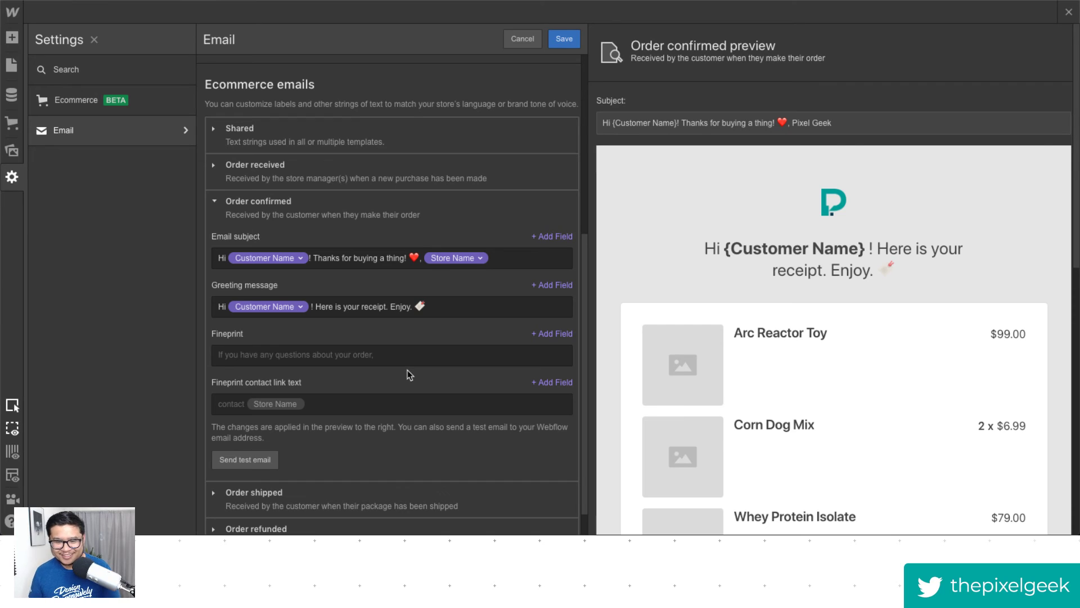
Examine the Order confirmed email's fineprint and contact link text, including the available dynamic fields and the matching footer text in the preview.
{"action": "scroll", "coordinate": [409, 373], "scroll_direction": "up", "scroll_amount": 5}
{"action": "scroll", "coordinate": [409, 368], "scroll_direction": "down", "scroll_amount": 2}
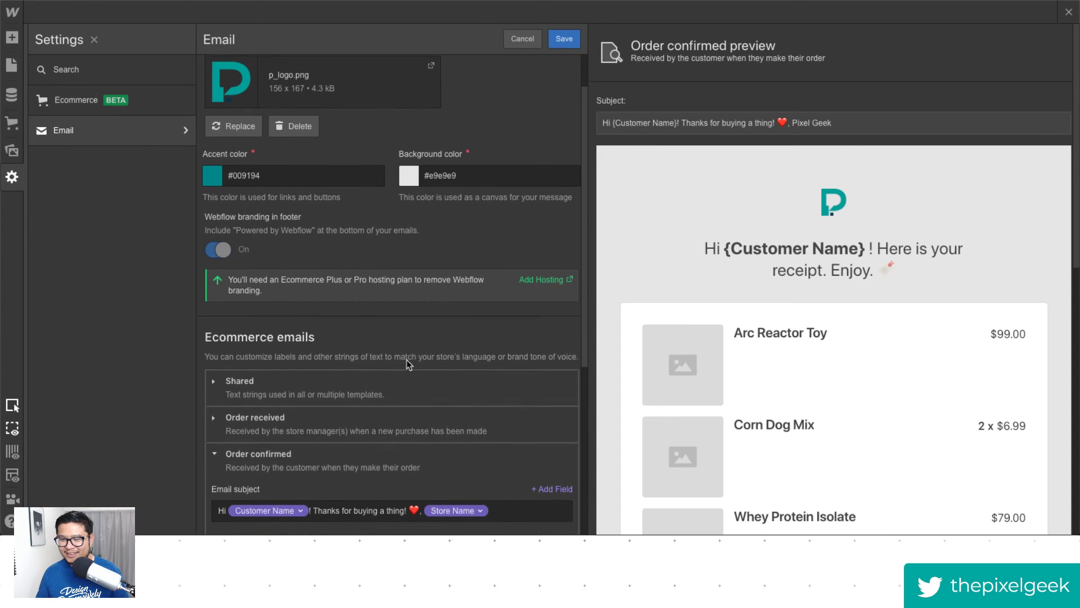
{"action": "scroll", "coordinate": [409, 364], "scroll_direction": "down", "scroll_amount": 4}
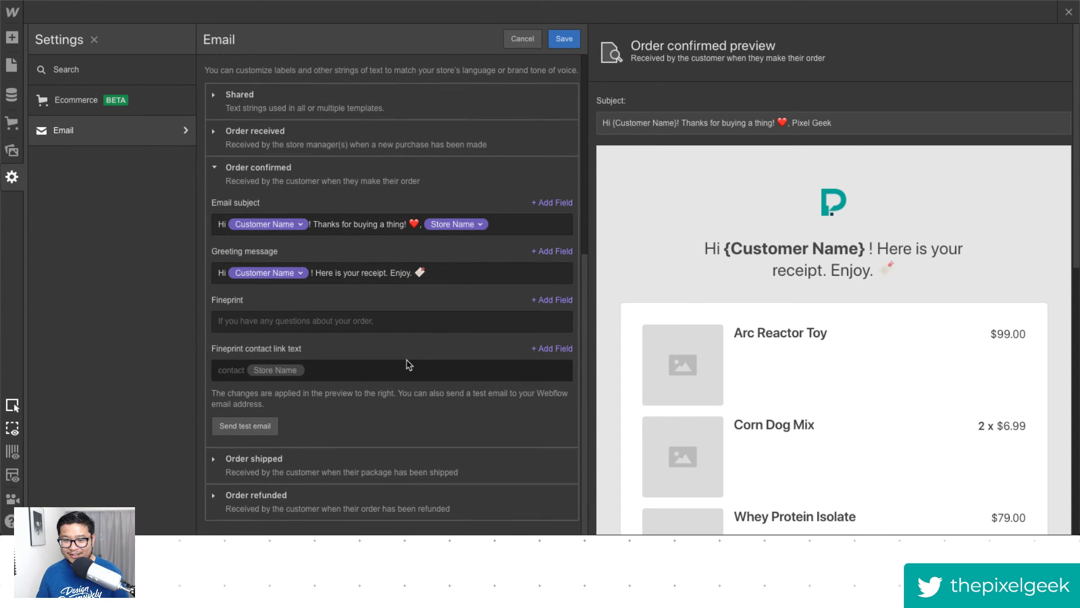
{"action": "scroll", "coordinate": [805, 449], "scroll_direction": "down", "scroll_amount": 10}
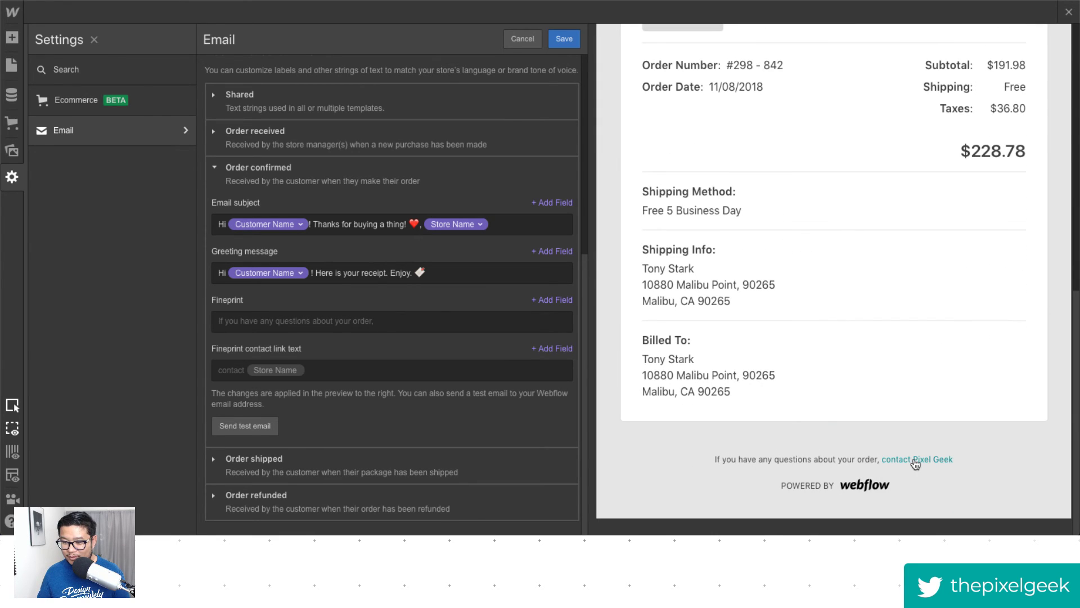
{"action": "left_click", "coordinate": [512, 321]}
{"action": "left_click", "coordinate": [562, 300]}
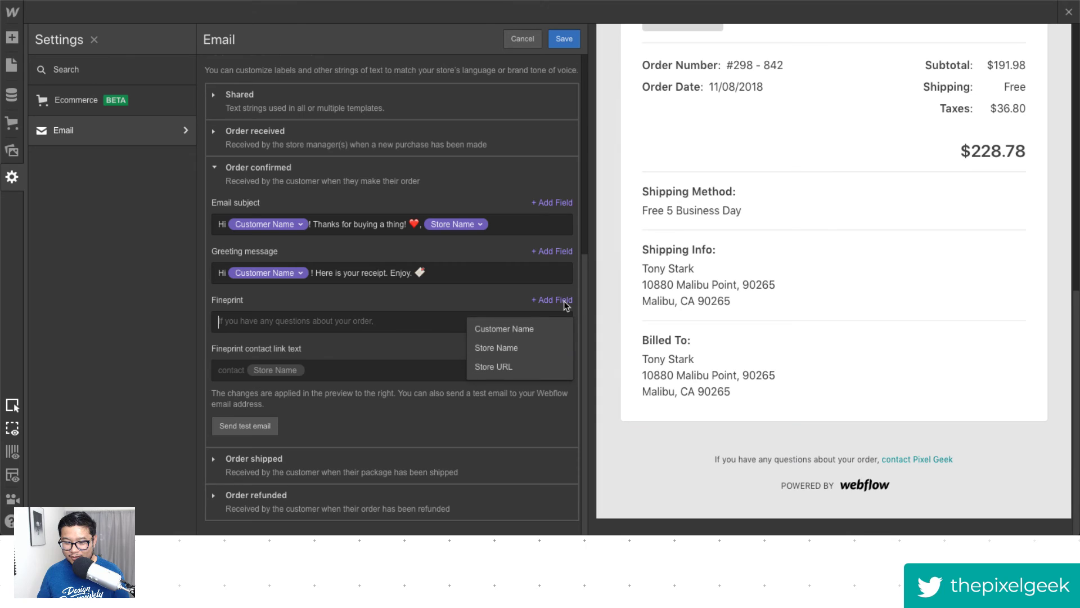
{"action": "left_click", "coordinate": [417, 321]}
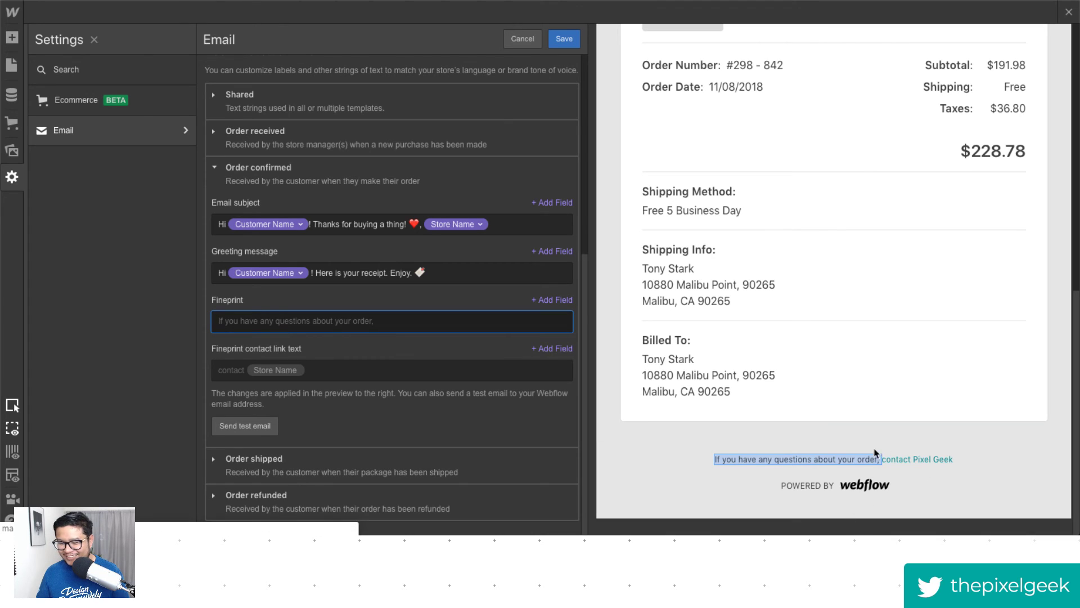
{"action": "left_click", "coordinate": [378, 364]}
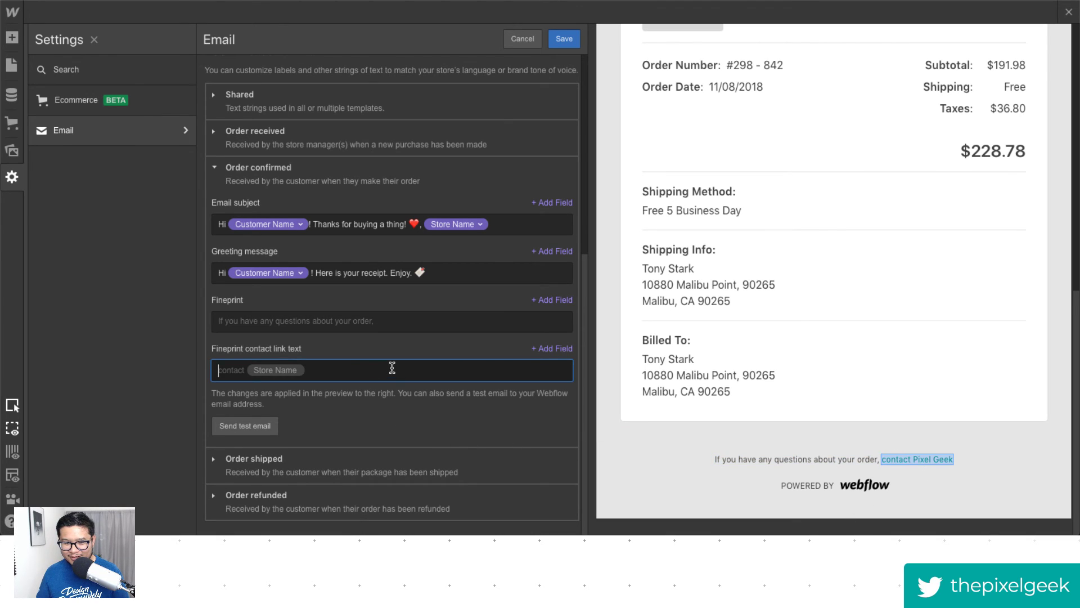